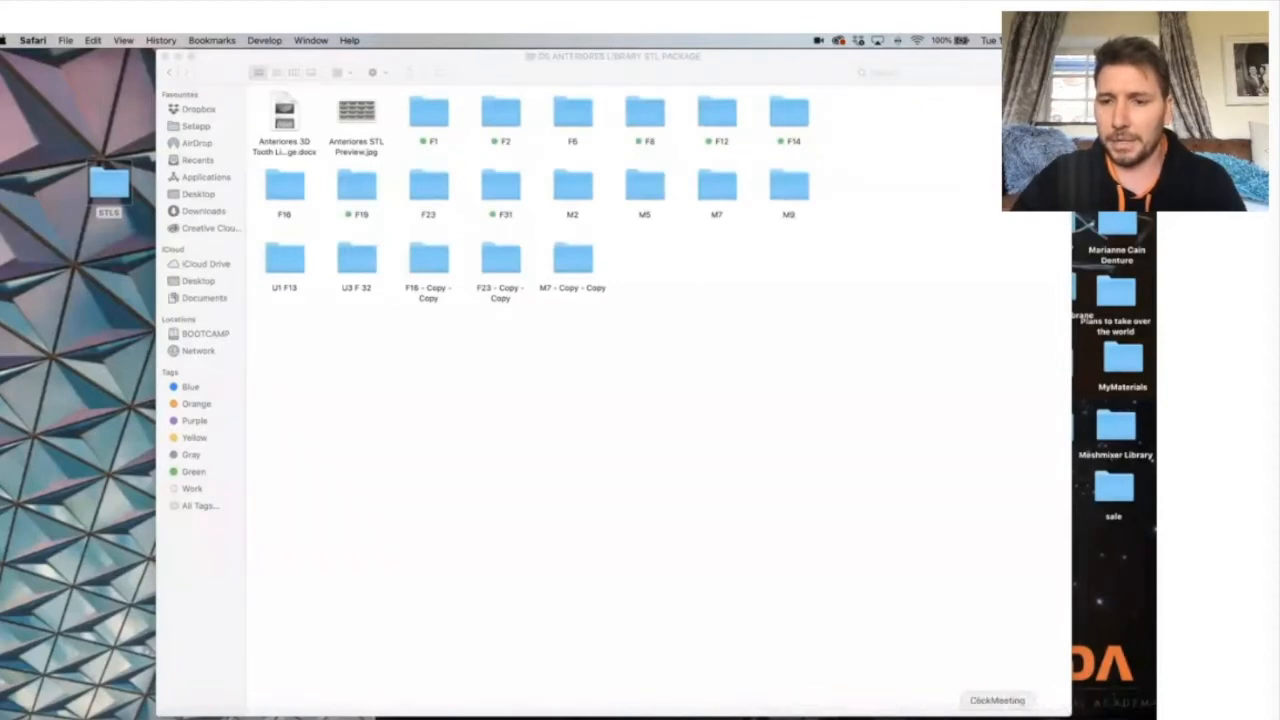
Switch to Meshmixer and move its windows so the jaw scans and the toolbar are in view.
left_click(997, 718)
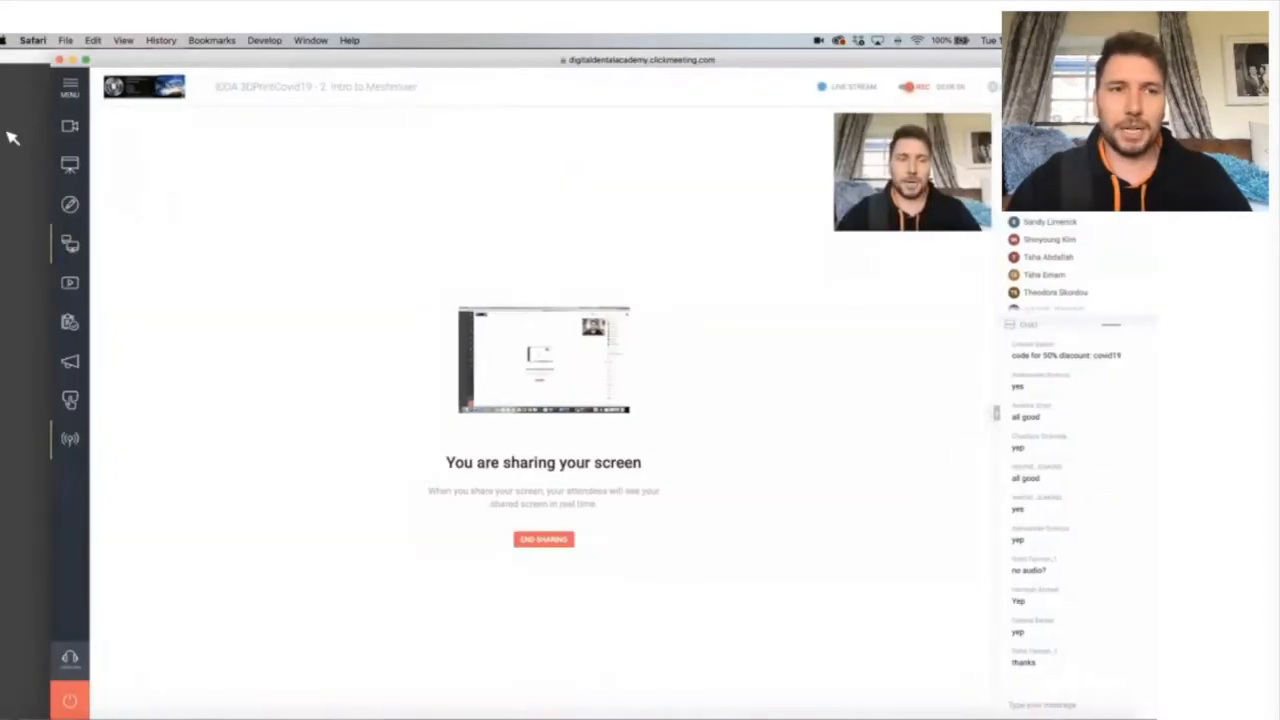
left_click(6, 130)
left_click_drag(50, 55, 208, 63)
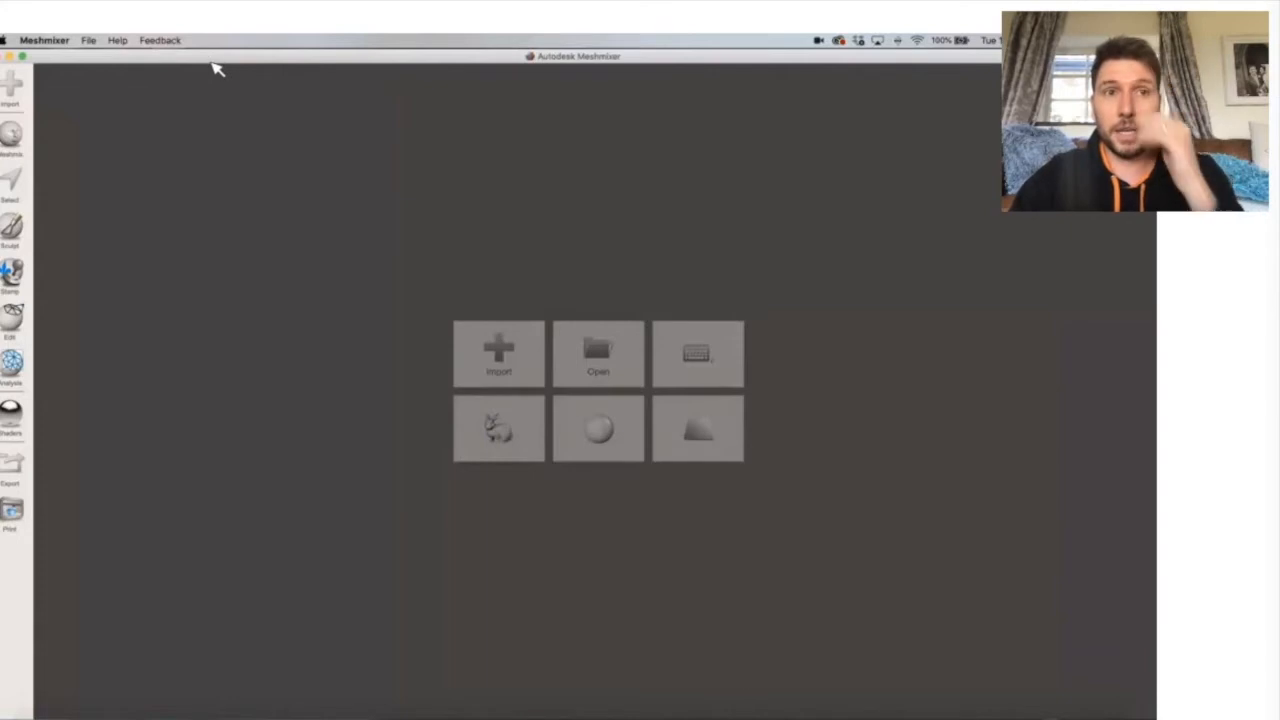
left_click_drag(208, 61, 205, 61)
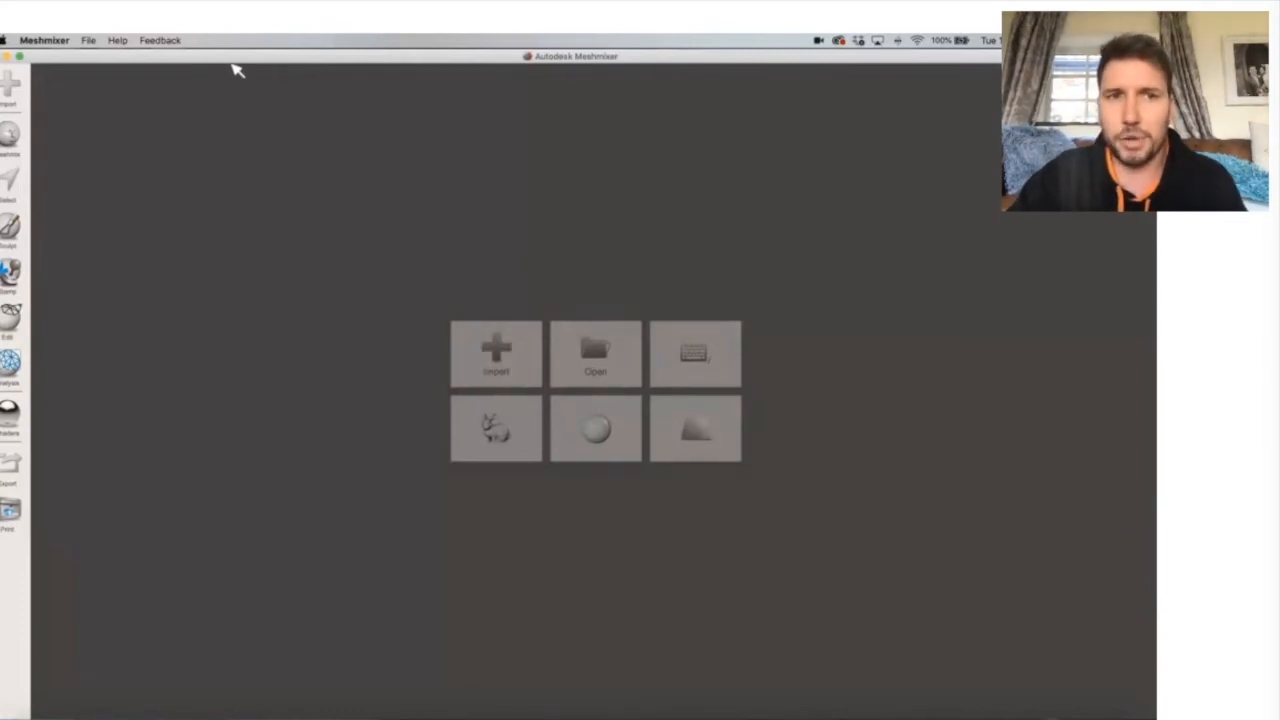
left_click_drag(228, 57, 379, 90)
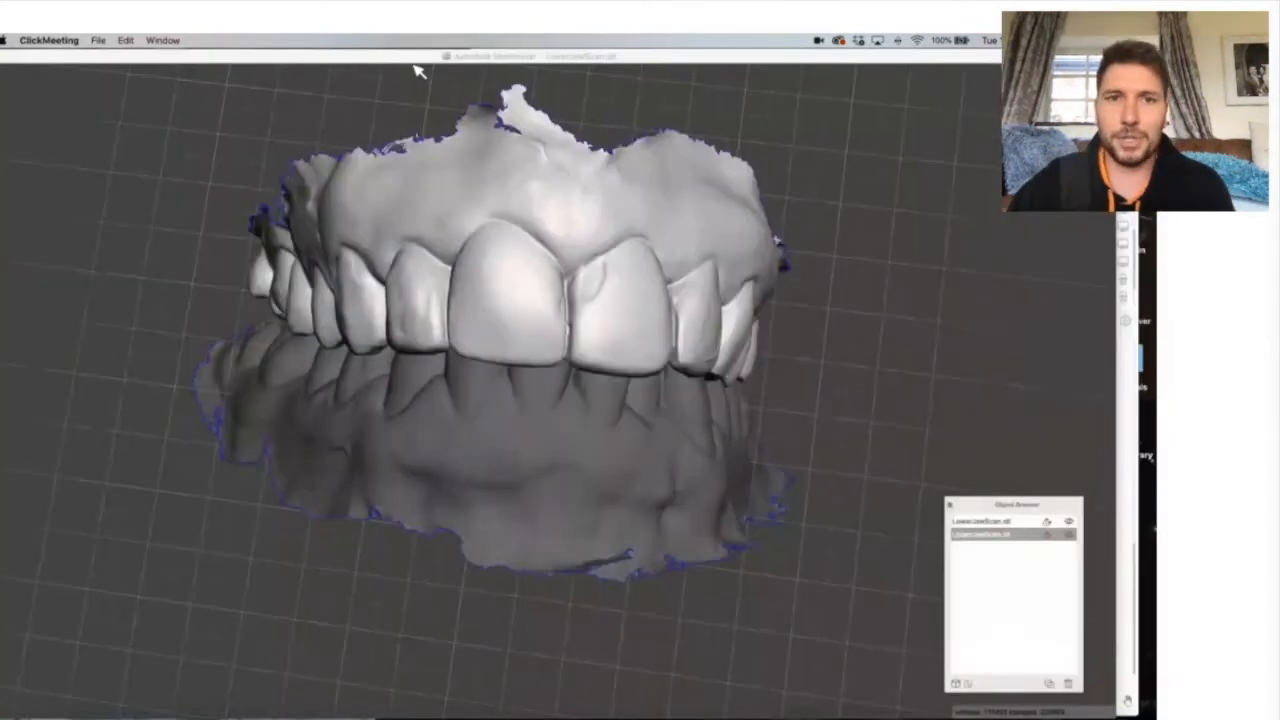
left_click_drag(463, 68, 569, 70)
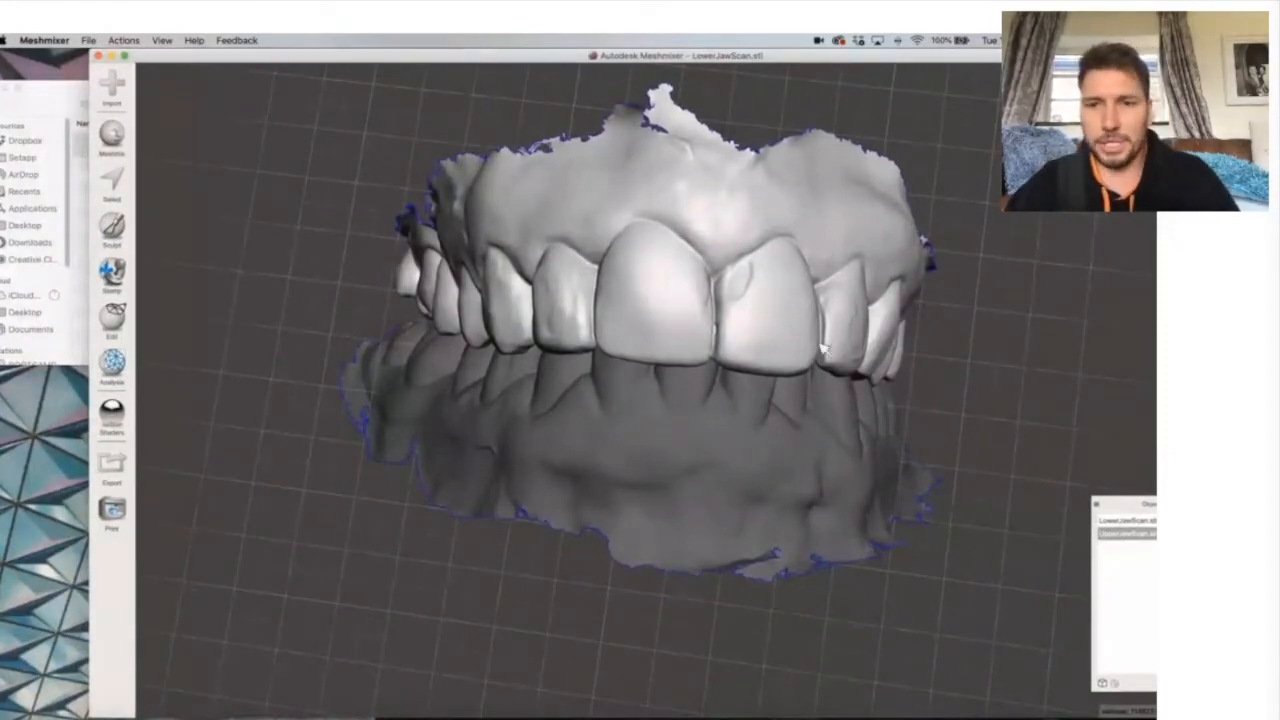
Delete both existing jaw scans and import LowerJawScan.stl and UpperJawScan.stl together from the STLS folder.
left_click(732, 443, "shift")
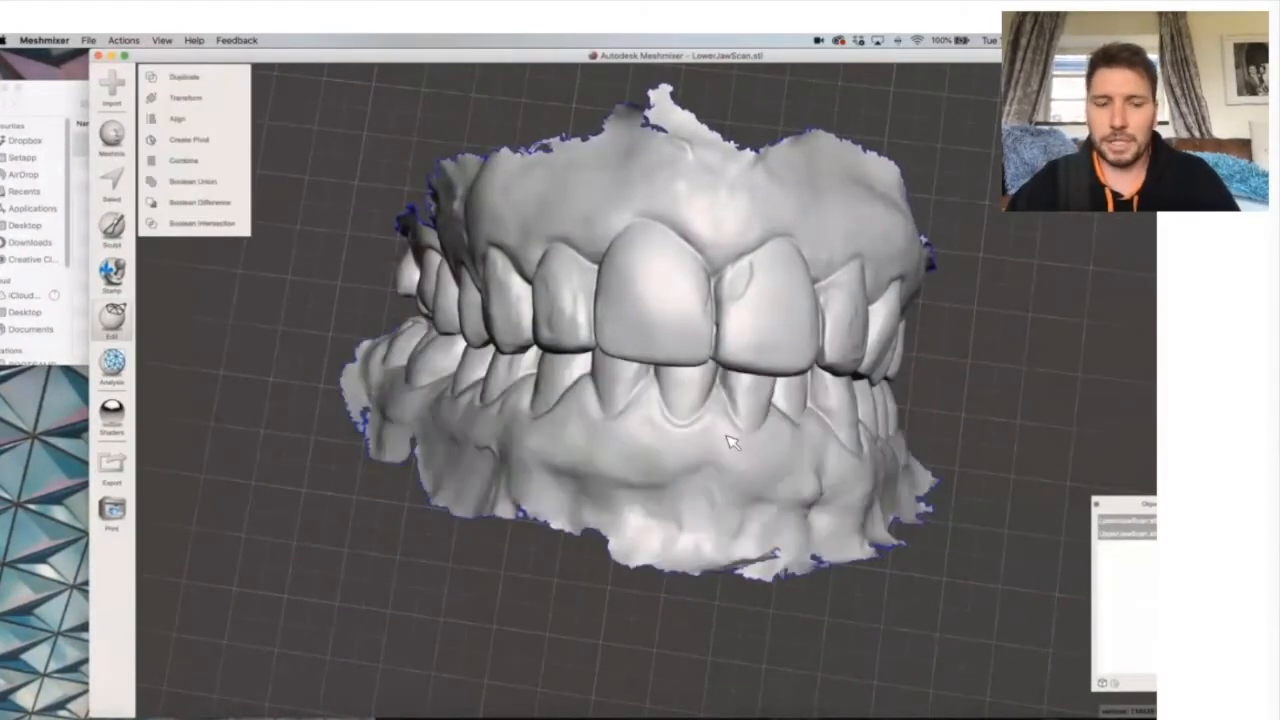
key("Delete")
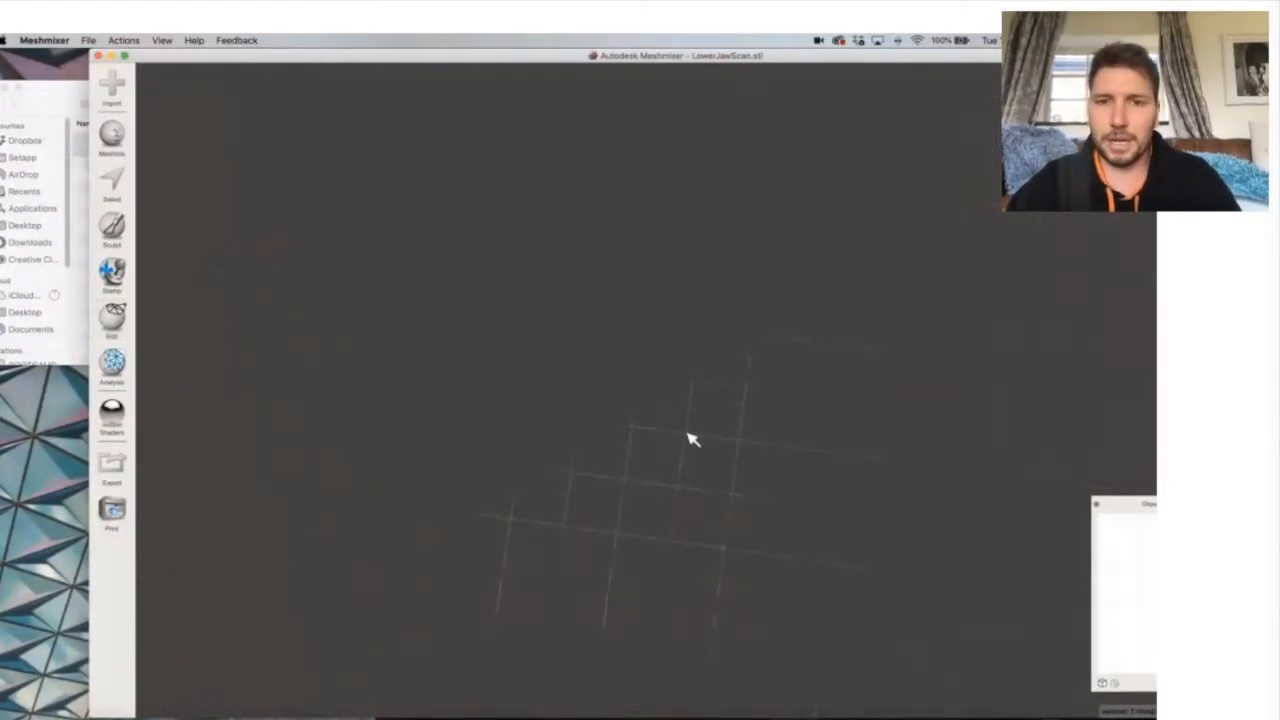
left_click(43, 99)
left_click_drag(133, 160, 600, 310)
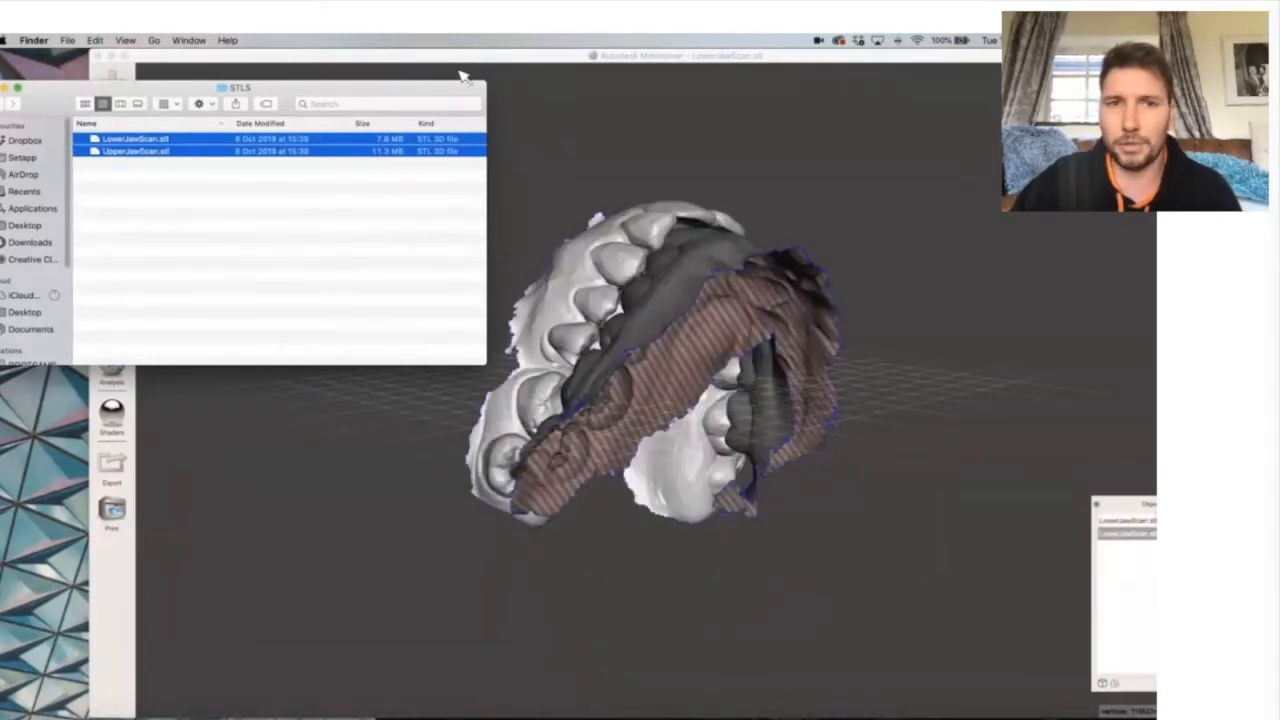
left_click_drag(455, 62, 337, 44)
Examine the imported scans from several angles, switching the active object between the lower and upper jaw in the viewport.
right_click_drag(679, 188, 560, 352)
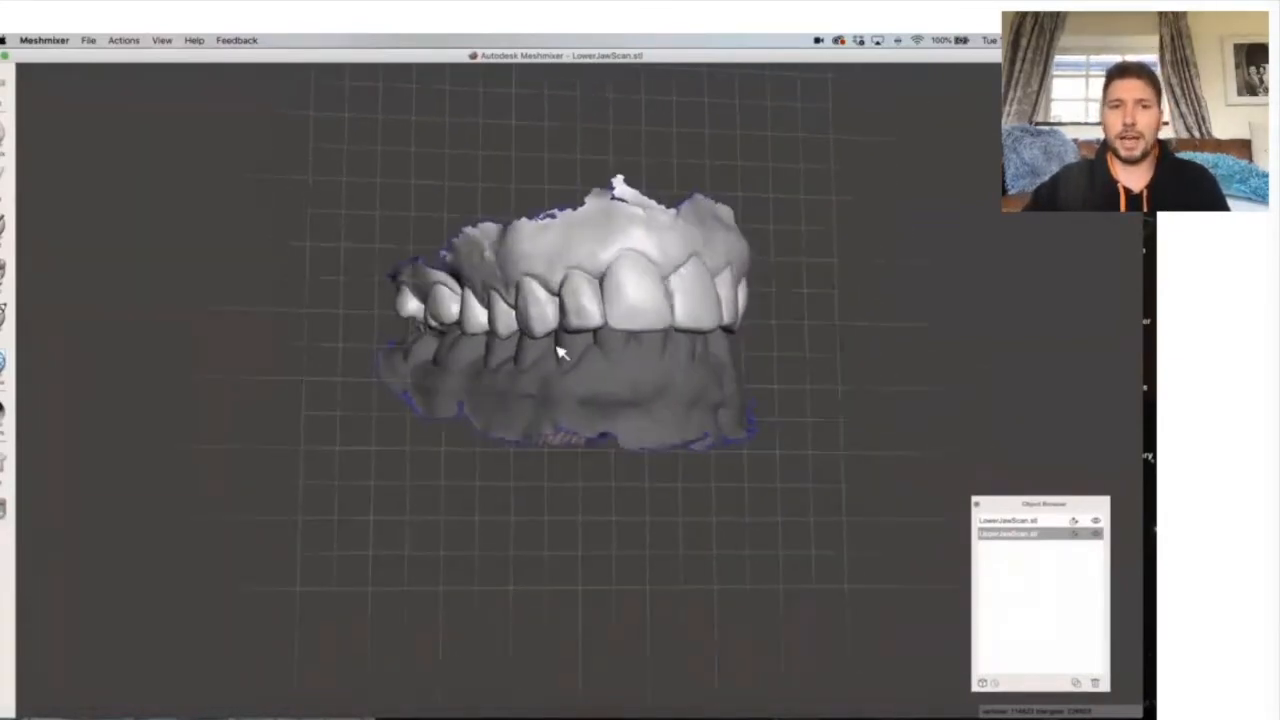
right_click_drag(778, 395, 685, 383)
scroll(685, 380, "up", 6)
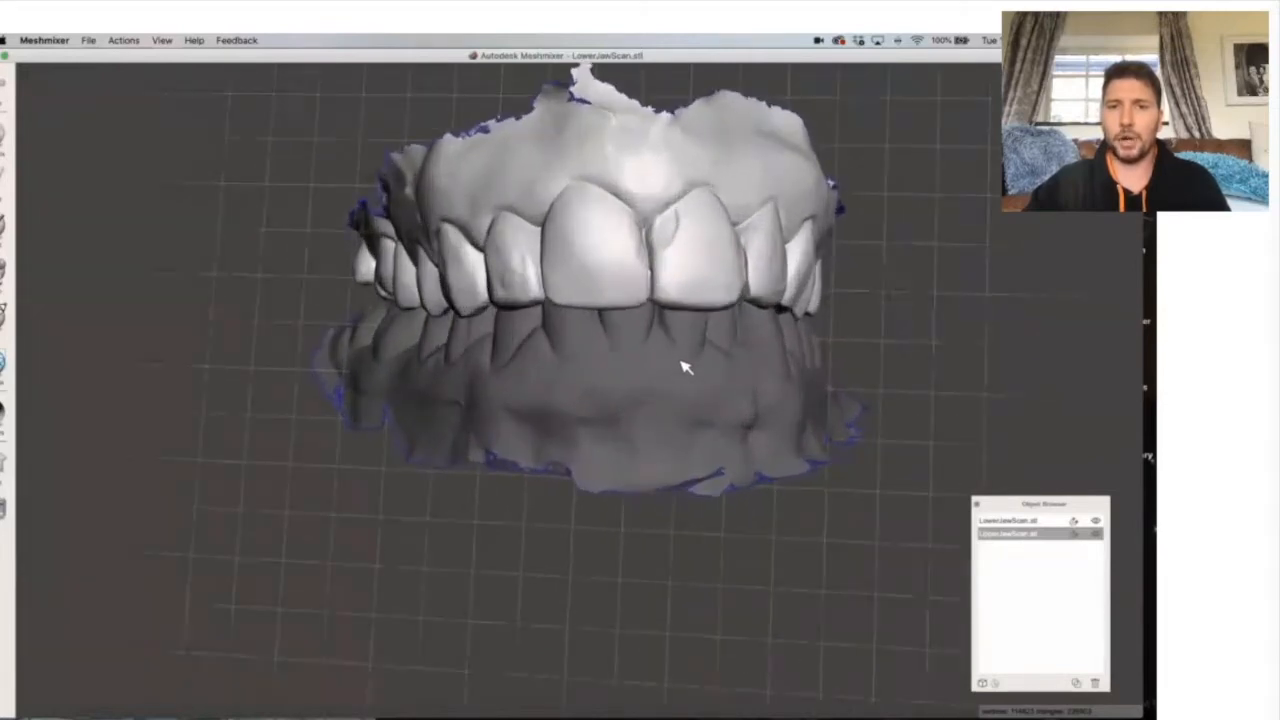
scroll(683, 367, "down", 2)
right_click_drag(670, 366, 669, 324)
left_click(668, 326)
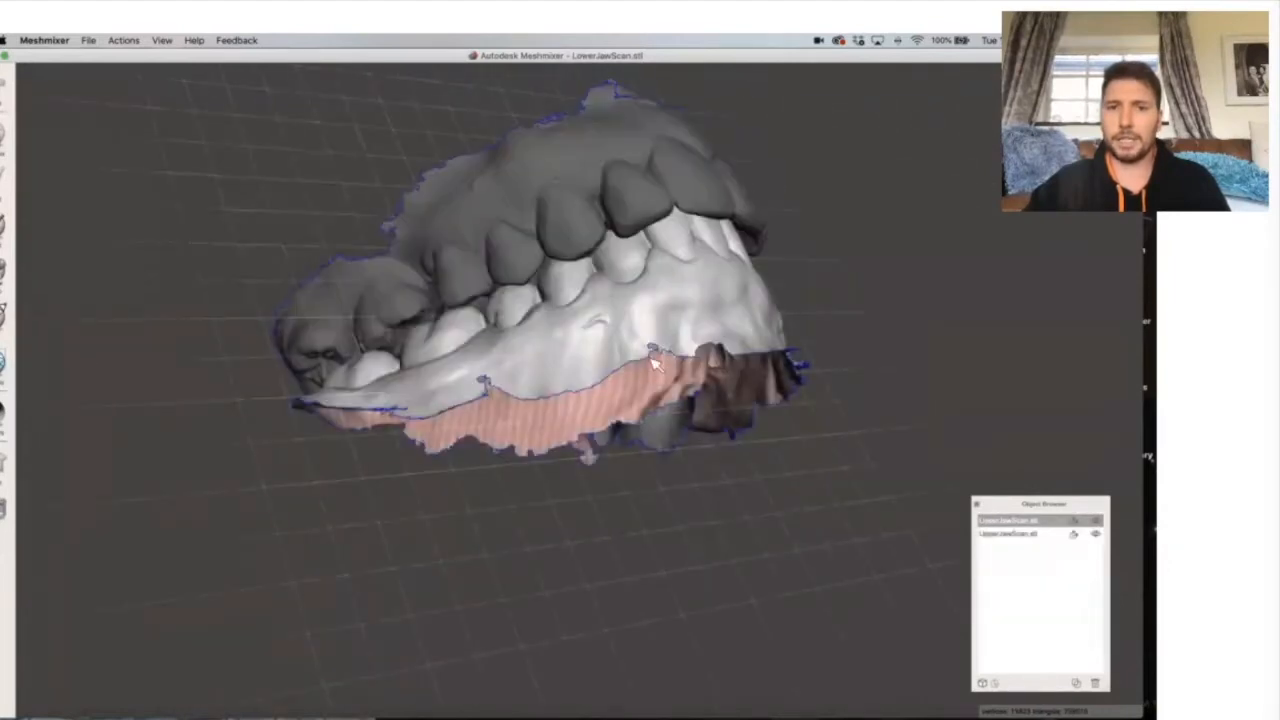
left_click(637, 180)
left_click(706, 266)
left_click(673, 158)
left_click(735, 292)
left_click(687, 163)
right_click_drag(951, 289, 783, 71)
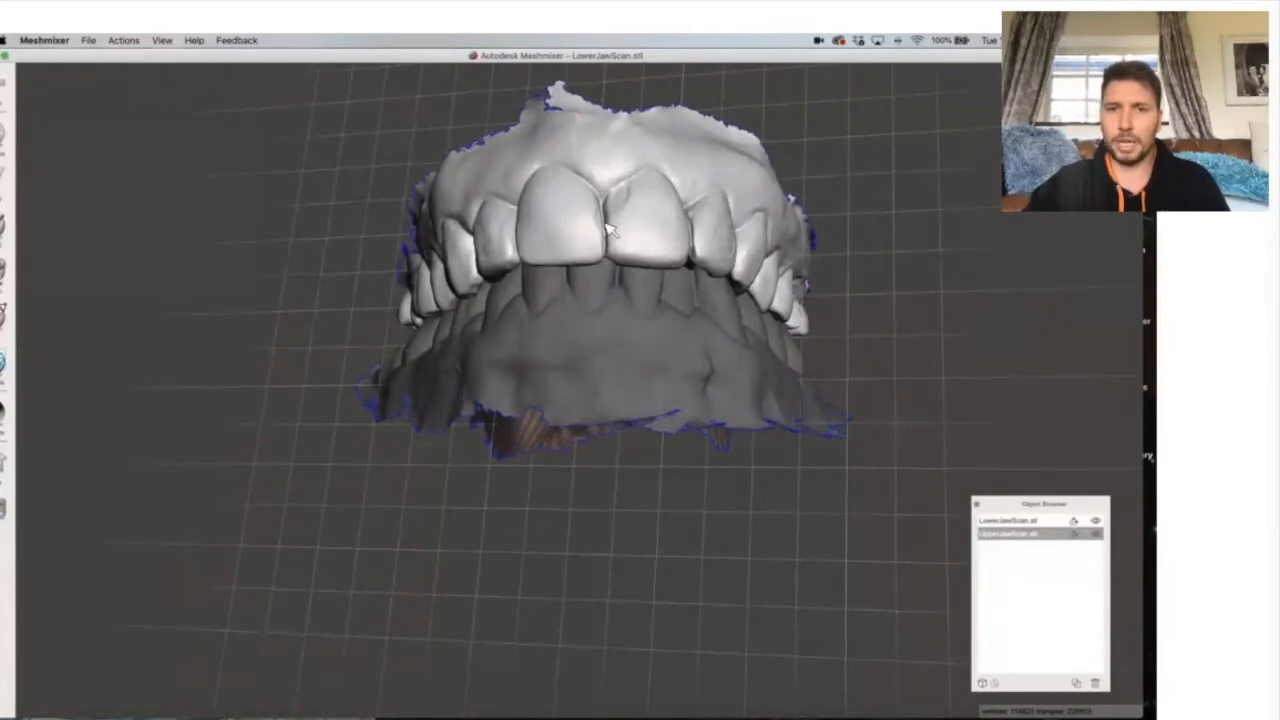
mouse_move(610, 230)
right_mouse_down()
mouse_move(609, 266)
mouse_move(706, 266)
mouse_move(710, 255)
mouse_move(668, 251)
mouse_move(686, 286)
mouse_move(680, 389)
mouse_move(674, 266)
mouse_move(596, 250)
right_mouse_up()
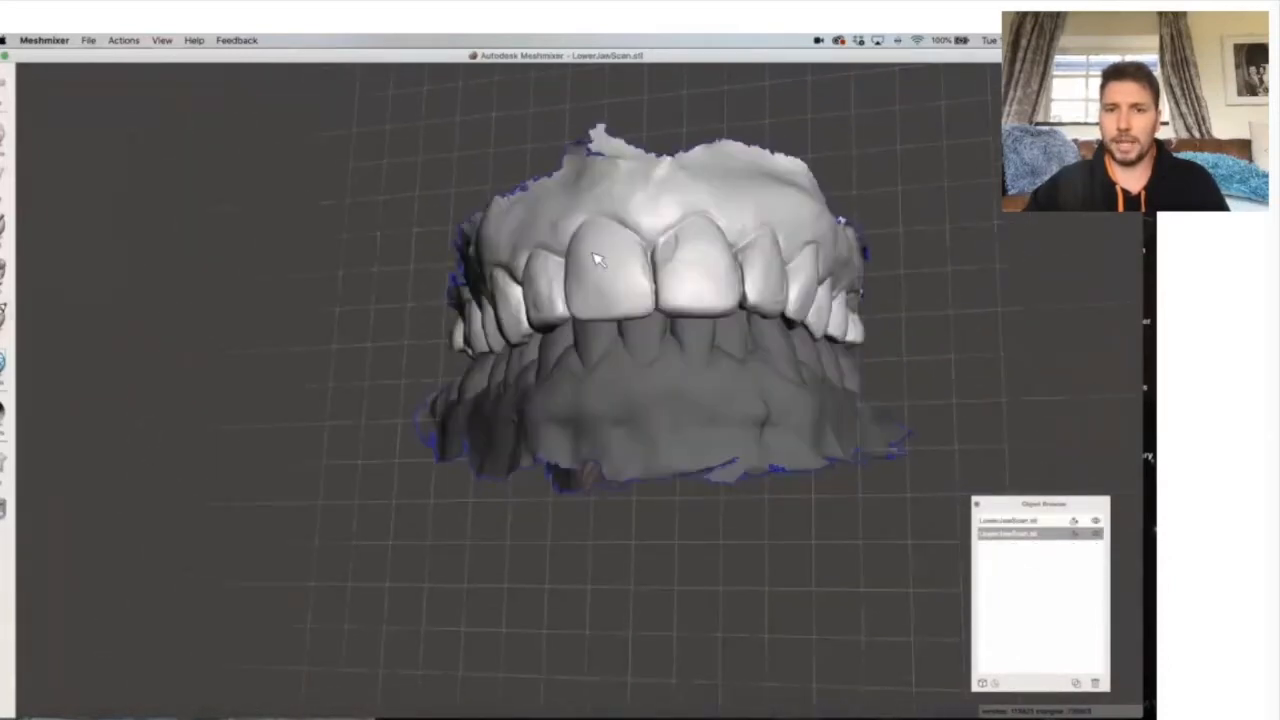
Replace the Primitives collection in the Meshmix part library with the Christian Brenes Tooth Library.
left_click_drag(342, 57, 358, 57)
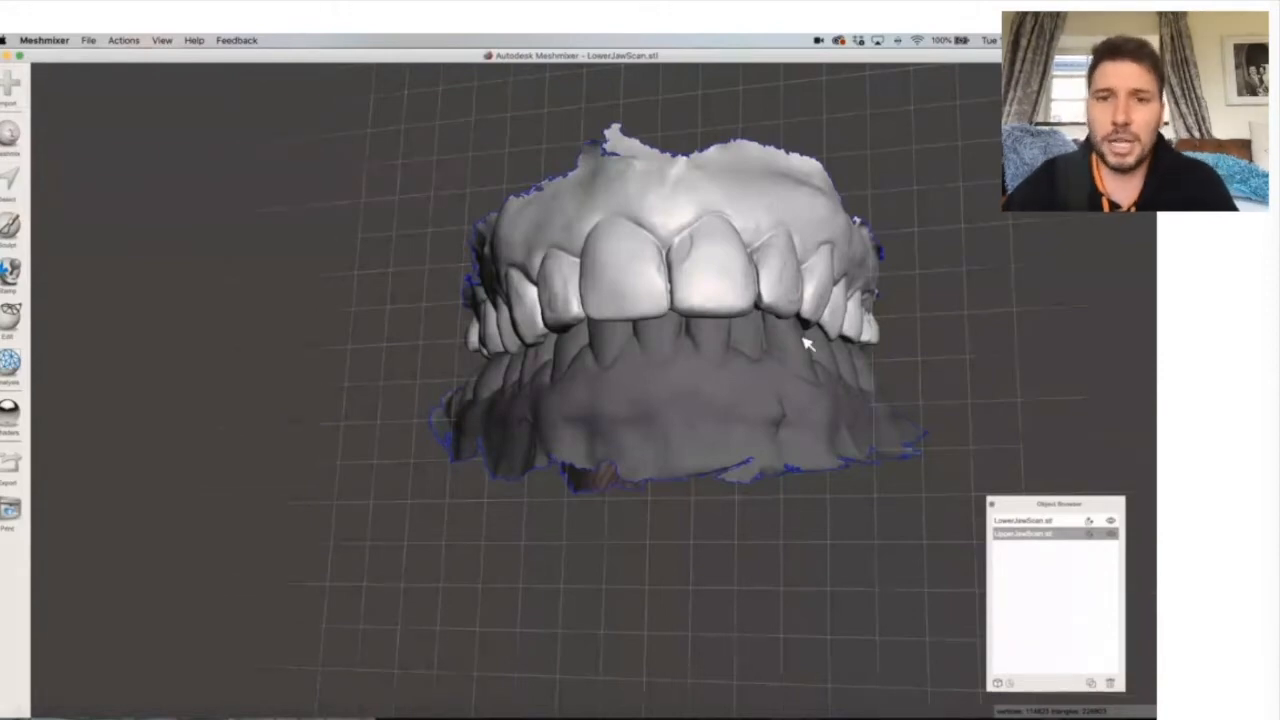
right_click_drag(805, 335, 798, 334)
left_click(10, 136)
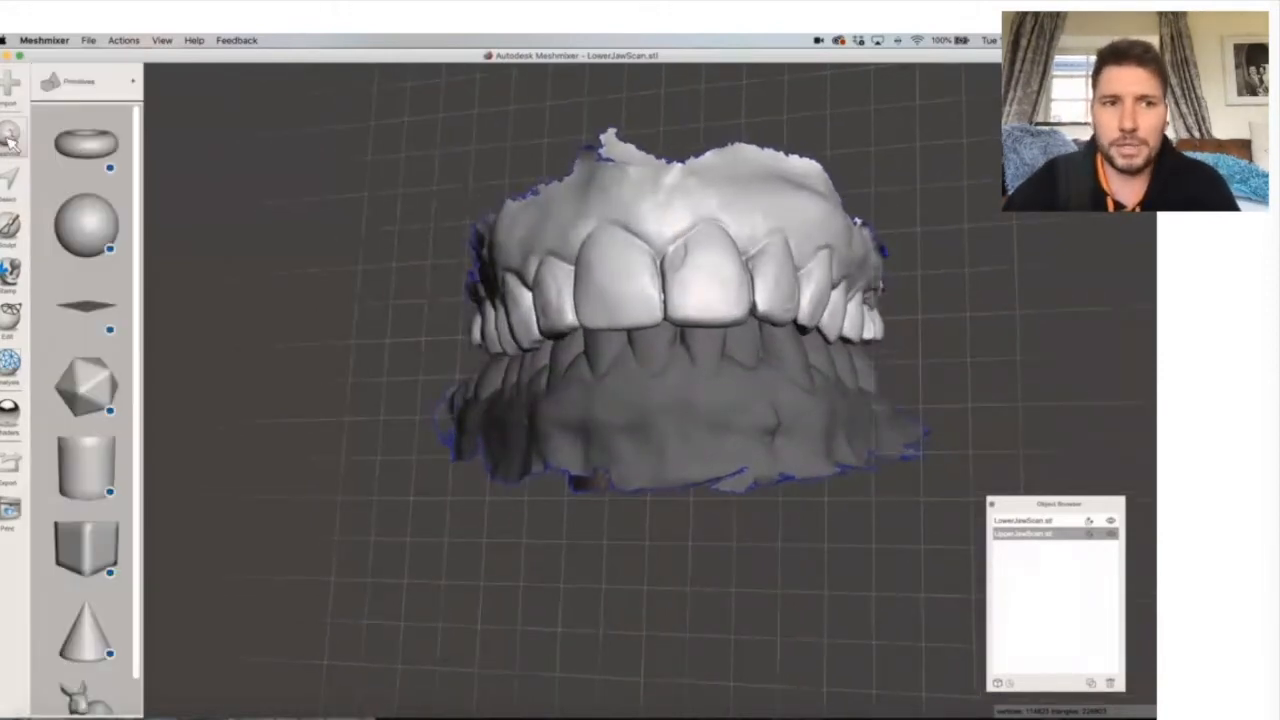
left_click(80, 82)
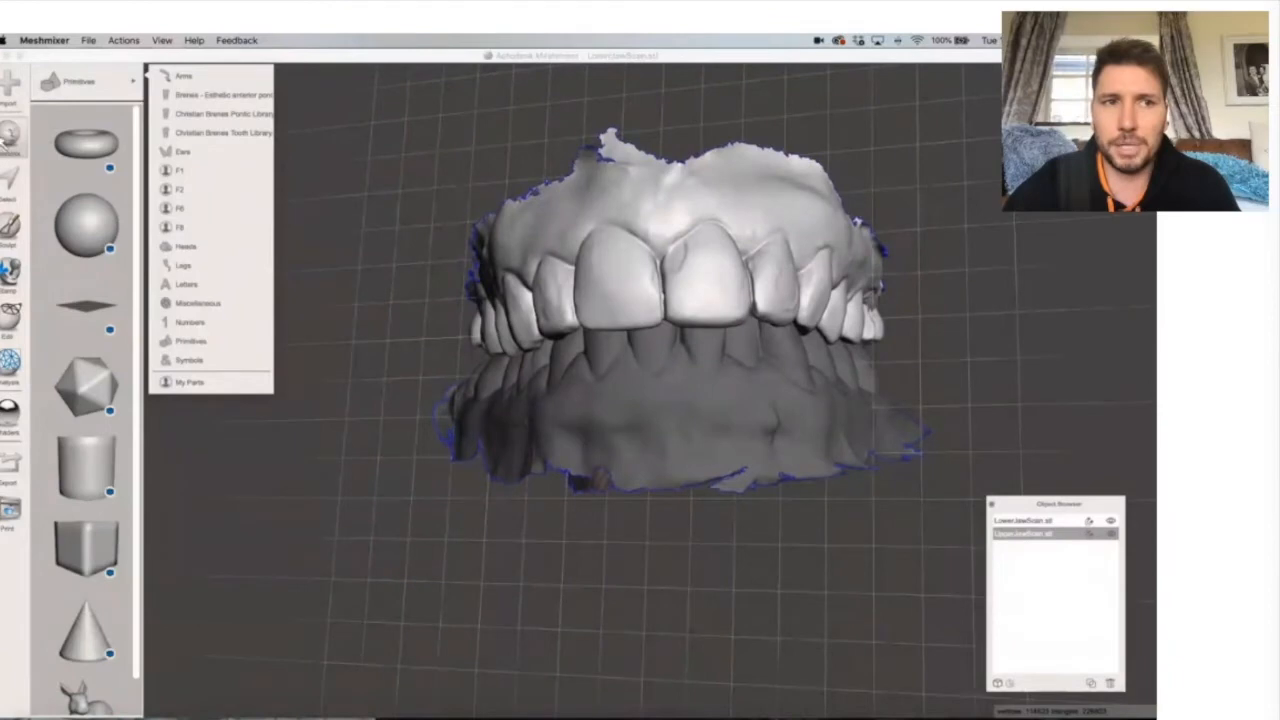
left_click(222, 133)
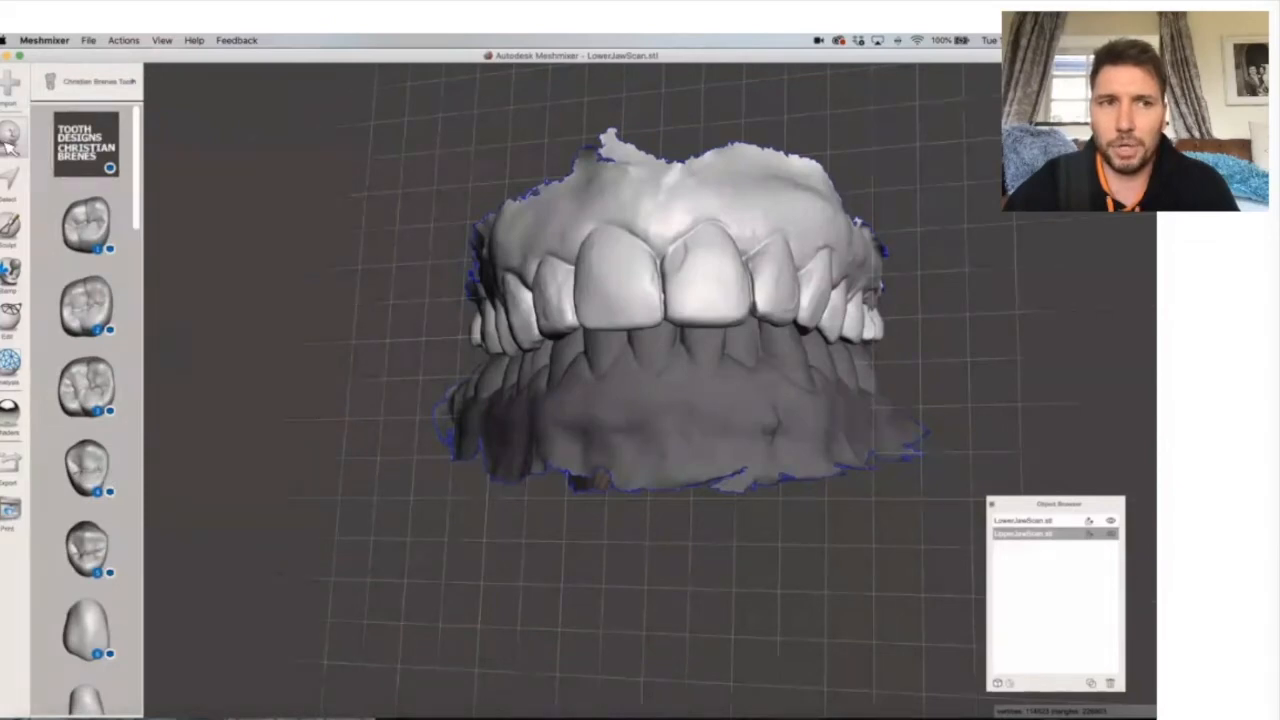
left_click(122, 78)
Activate the Select tool for the upper jaw scan and examine the inner side of the arches.
left_click(8, 191)
left_click(5, 178)
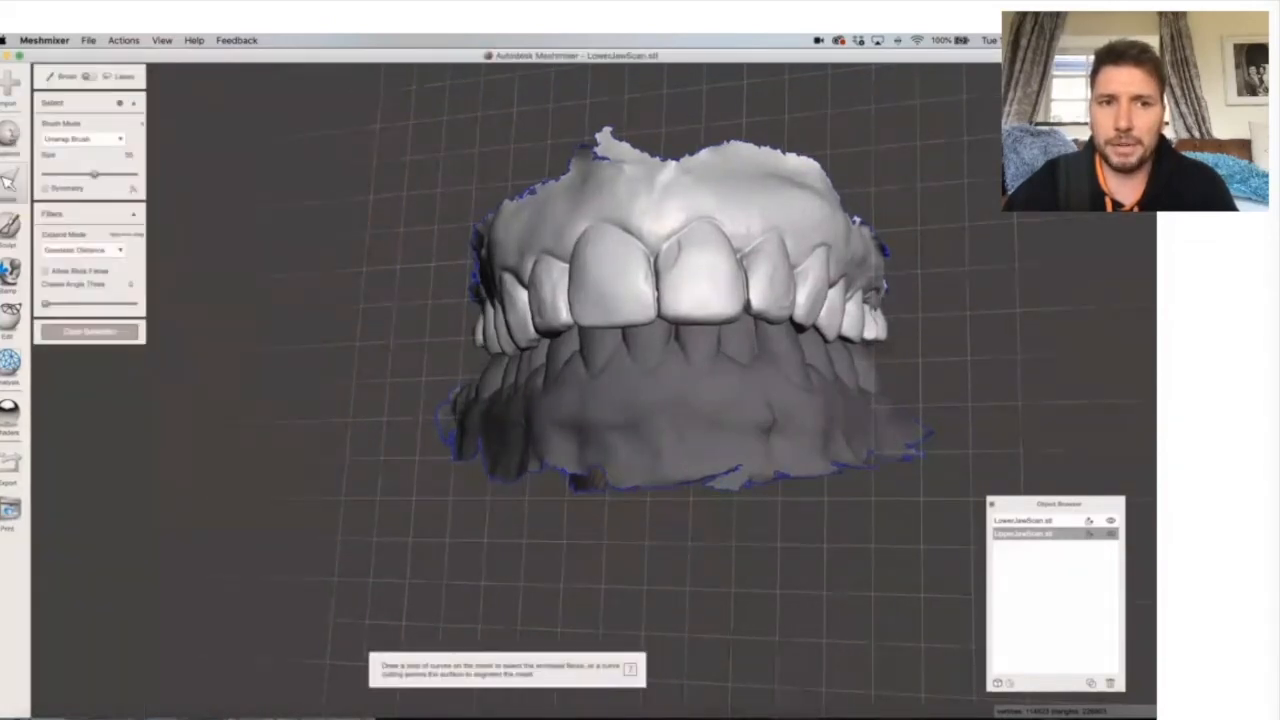
mouse_move(669, 252)
right_mouse_down()
mouse_move(840, 262)
mouse_move(666, 258)
right_mouse_up()
right_click_drag(778, 450, 571, 290)
right_click_drag(570, 289, 536, 193)
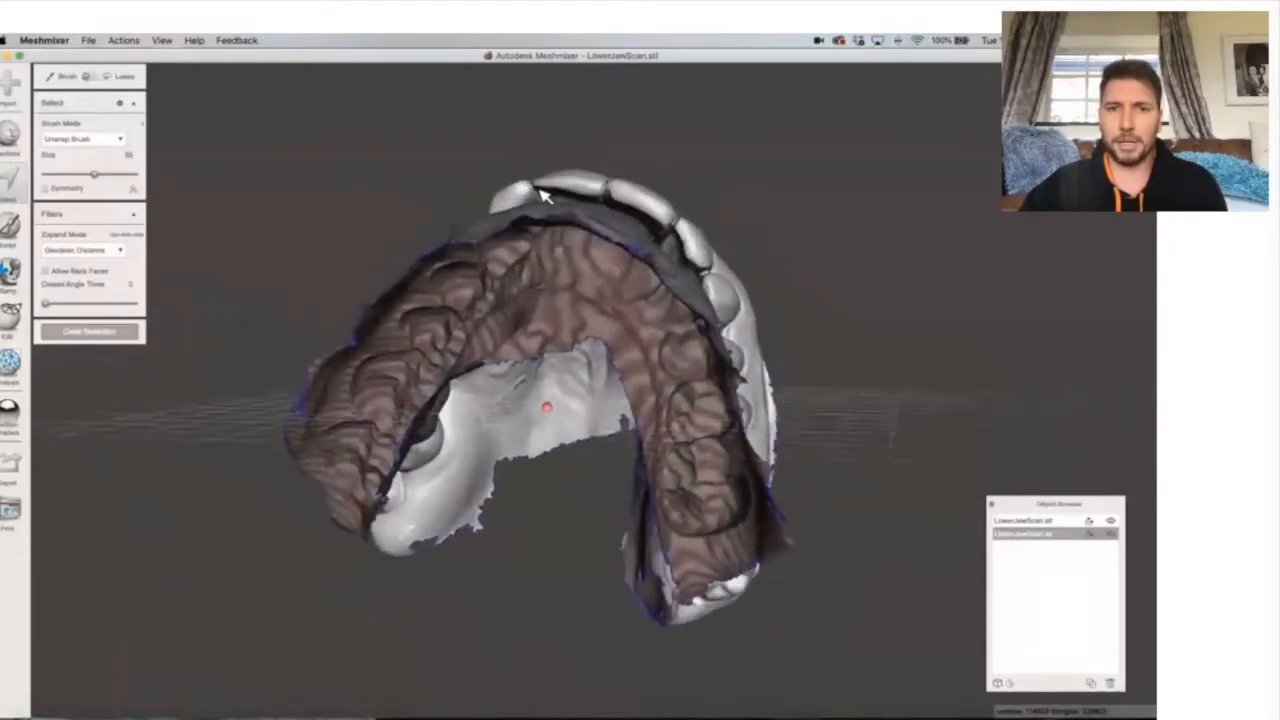
Hide the Object Browser and show it again.
left_click(156, 40)
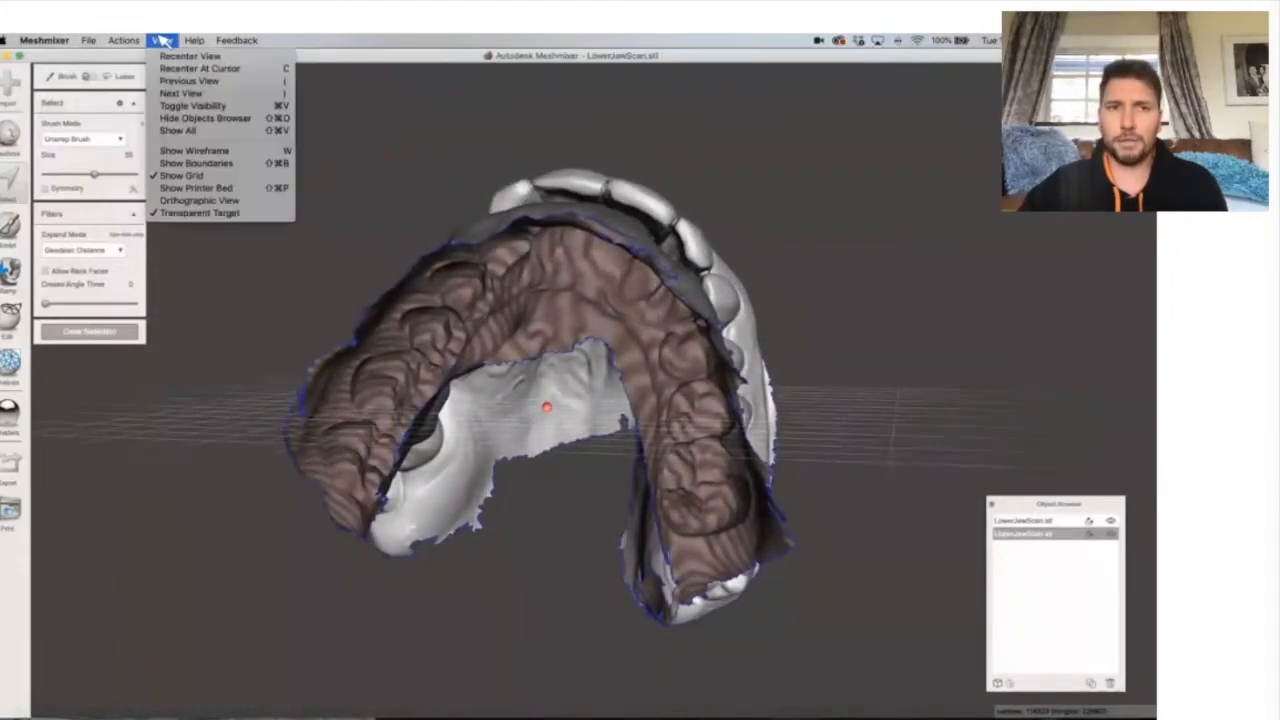
left_click(204, 119)
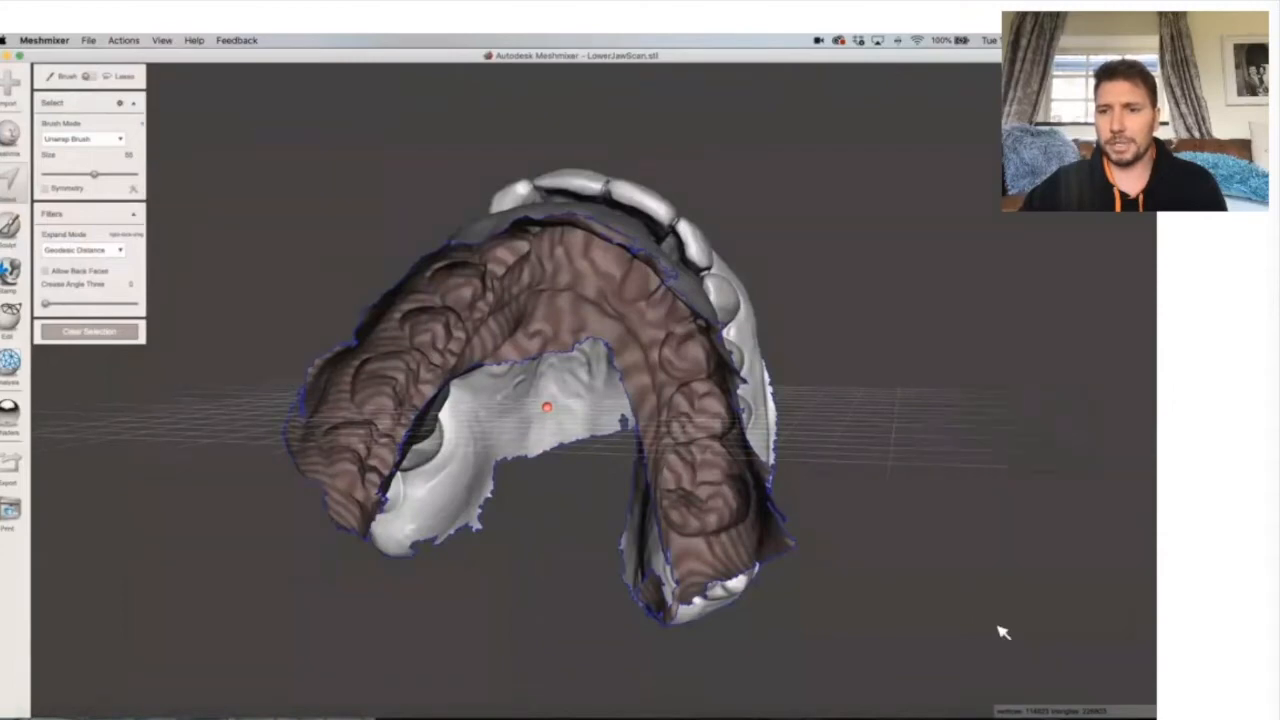
left_click(164, 40)
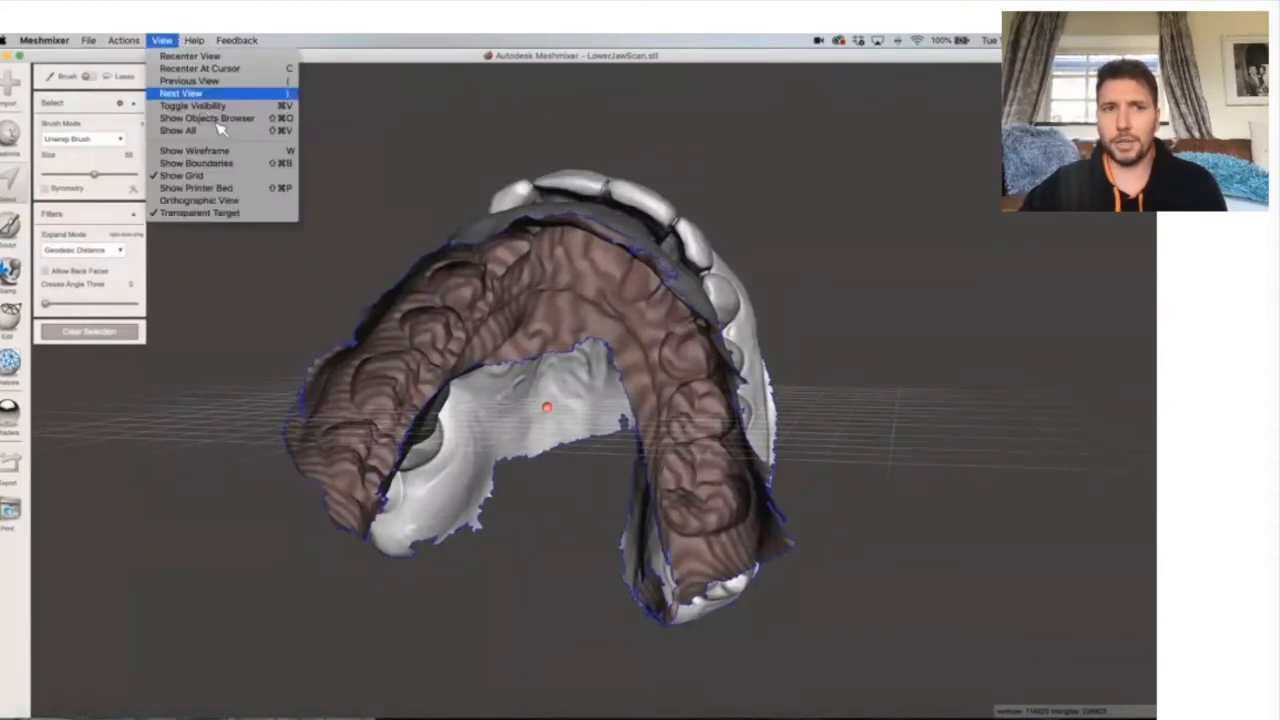
left_click(221, 119)
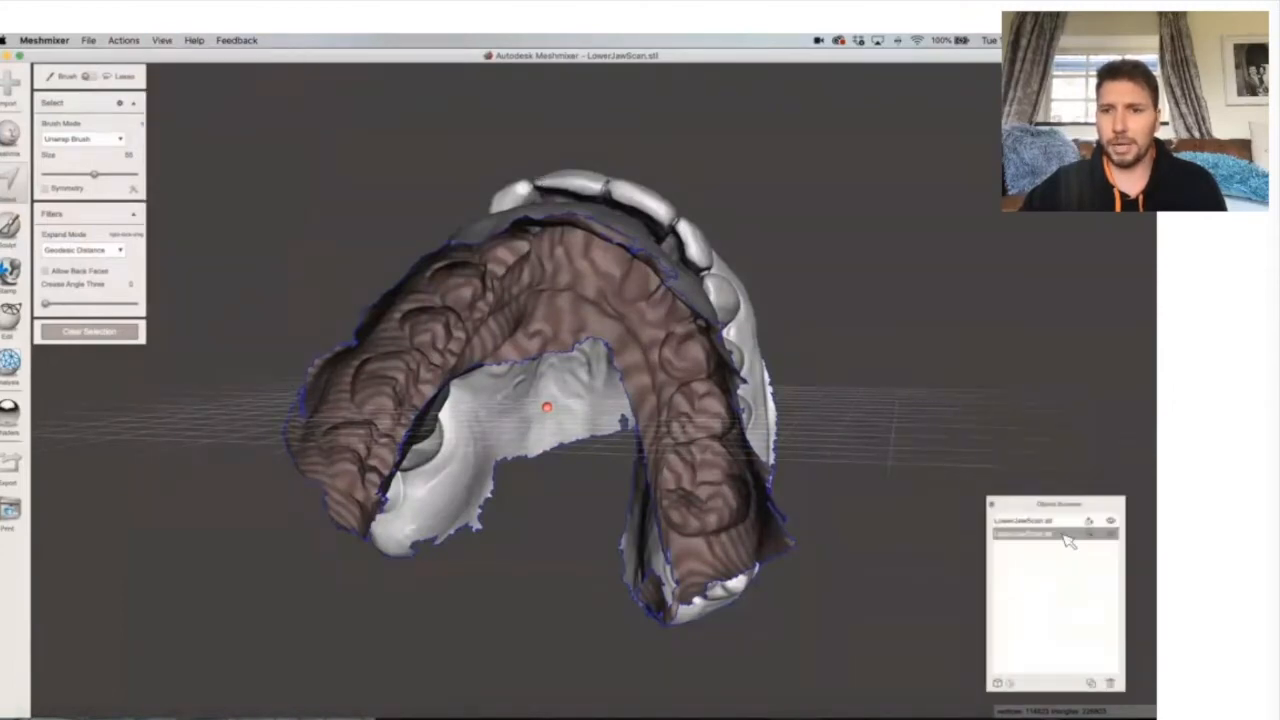
Switch between the two scans in the Object Browser, ending with LowerJawScan.stl as the active object.
right_click_drag(685, 225, 668, 295)
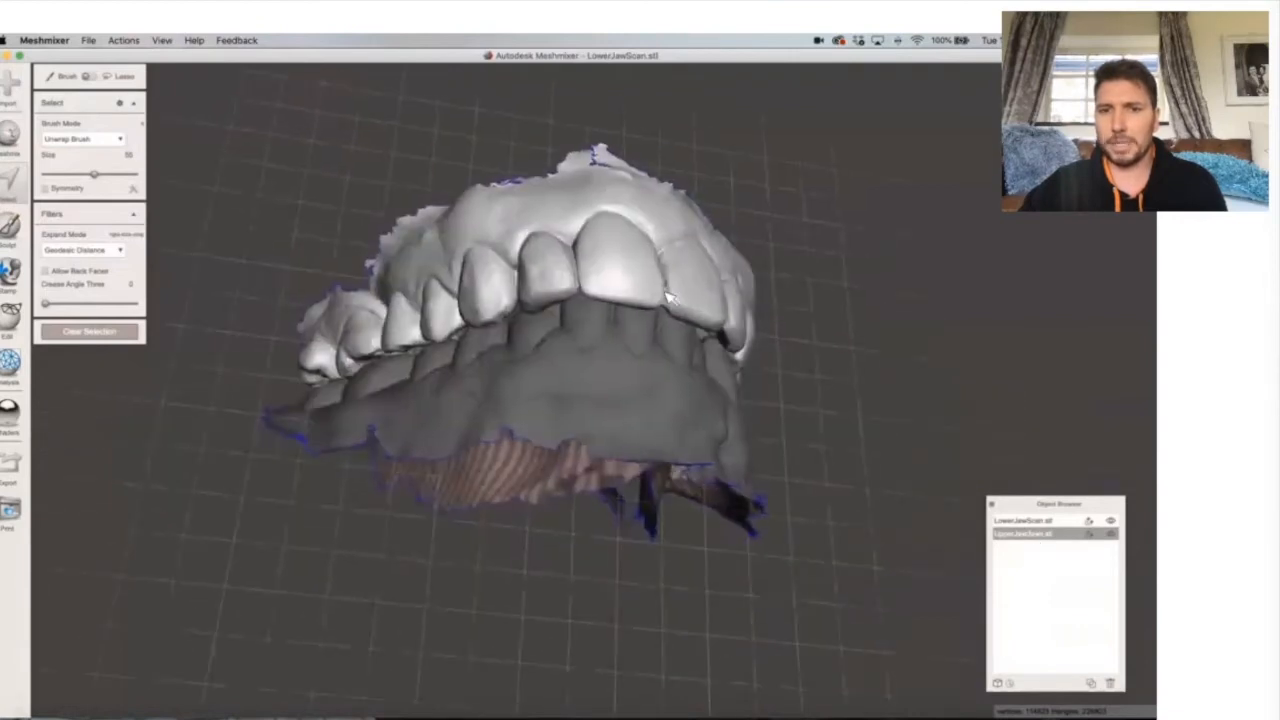
left_click(1036, 522)
left_click(1042, 534)
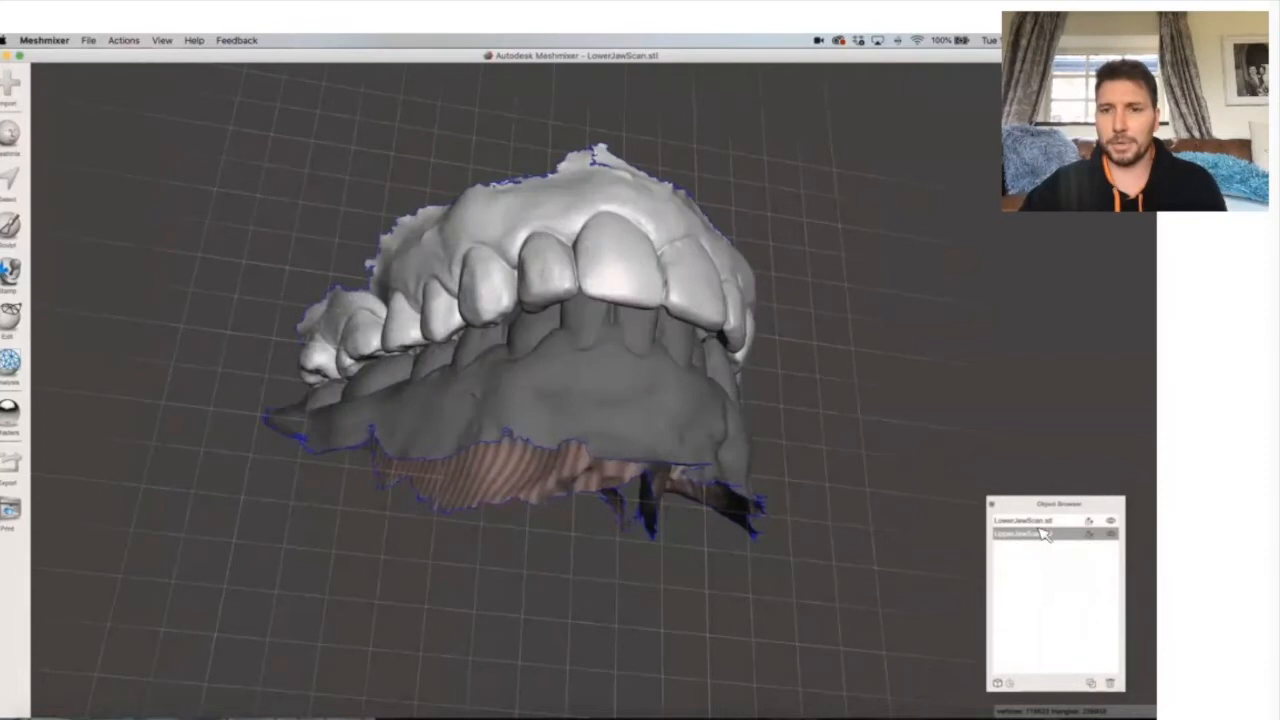
left_click(1037, 521)
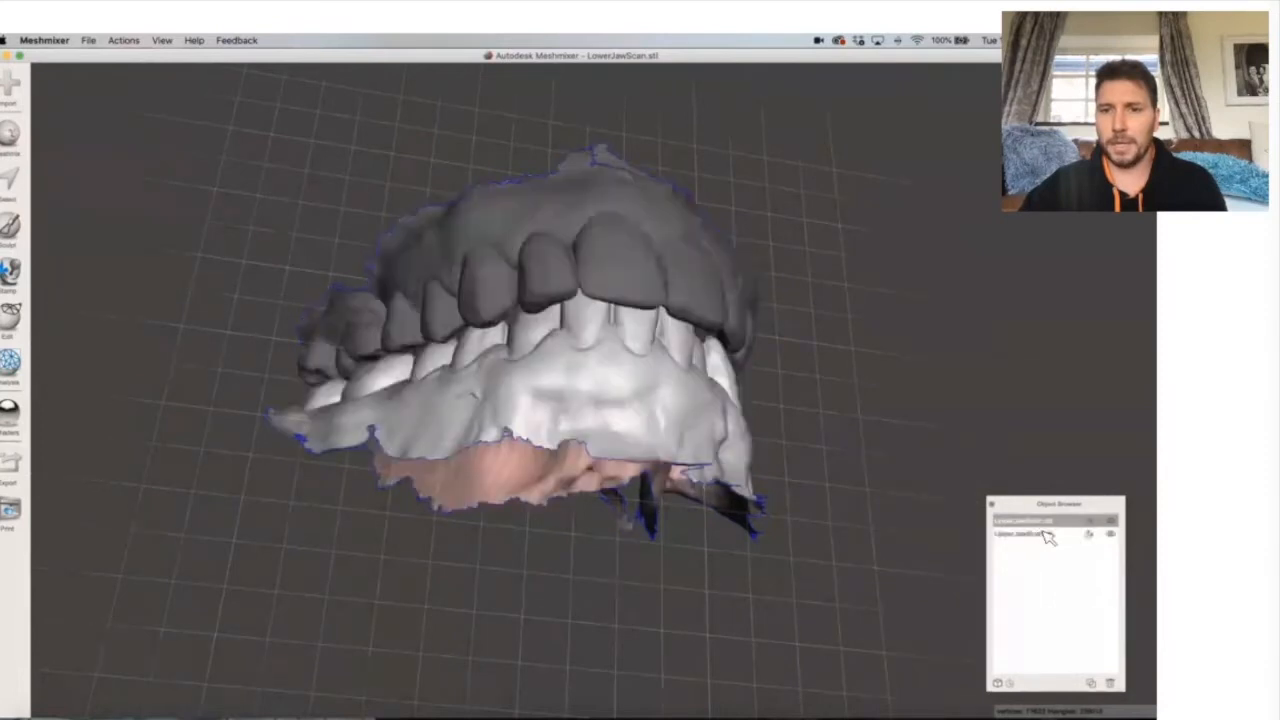
Toggle scan visibility off and on in the Object Browser, leaving both jaws shown.
left_click(1110, 534)
left_click(1110, 534)
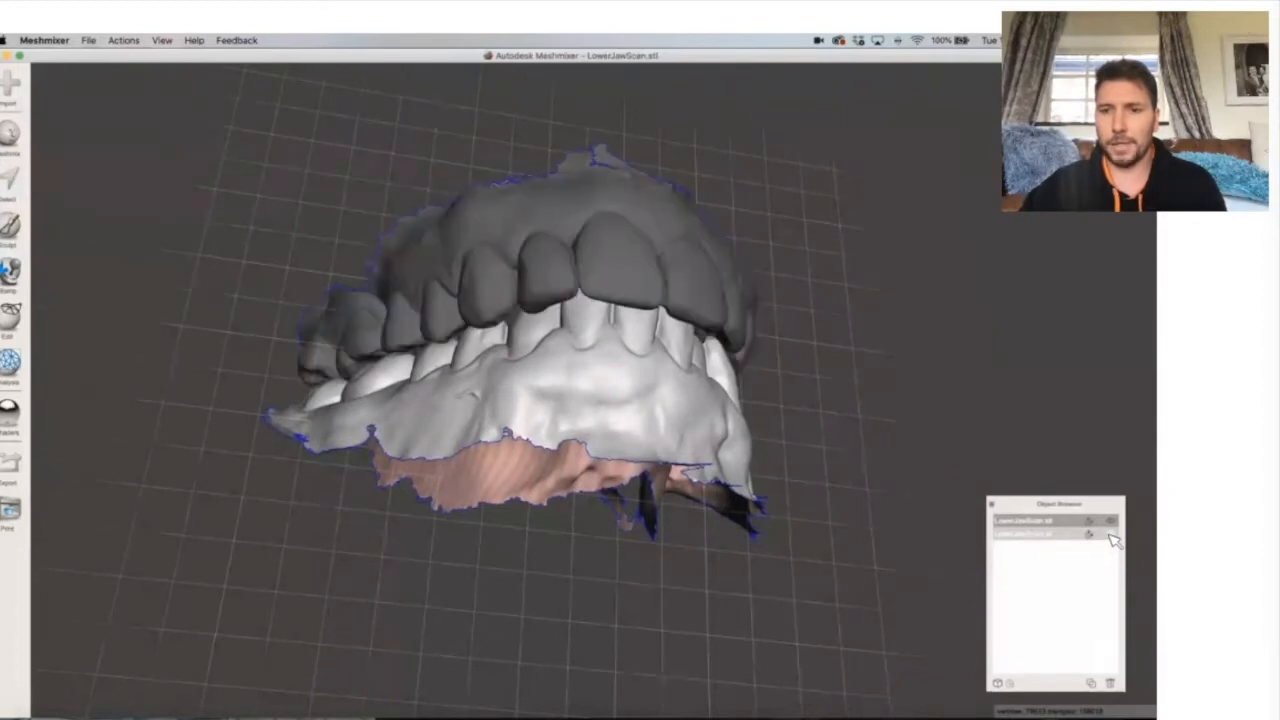
left_click(1110, 531)
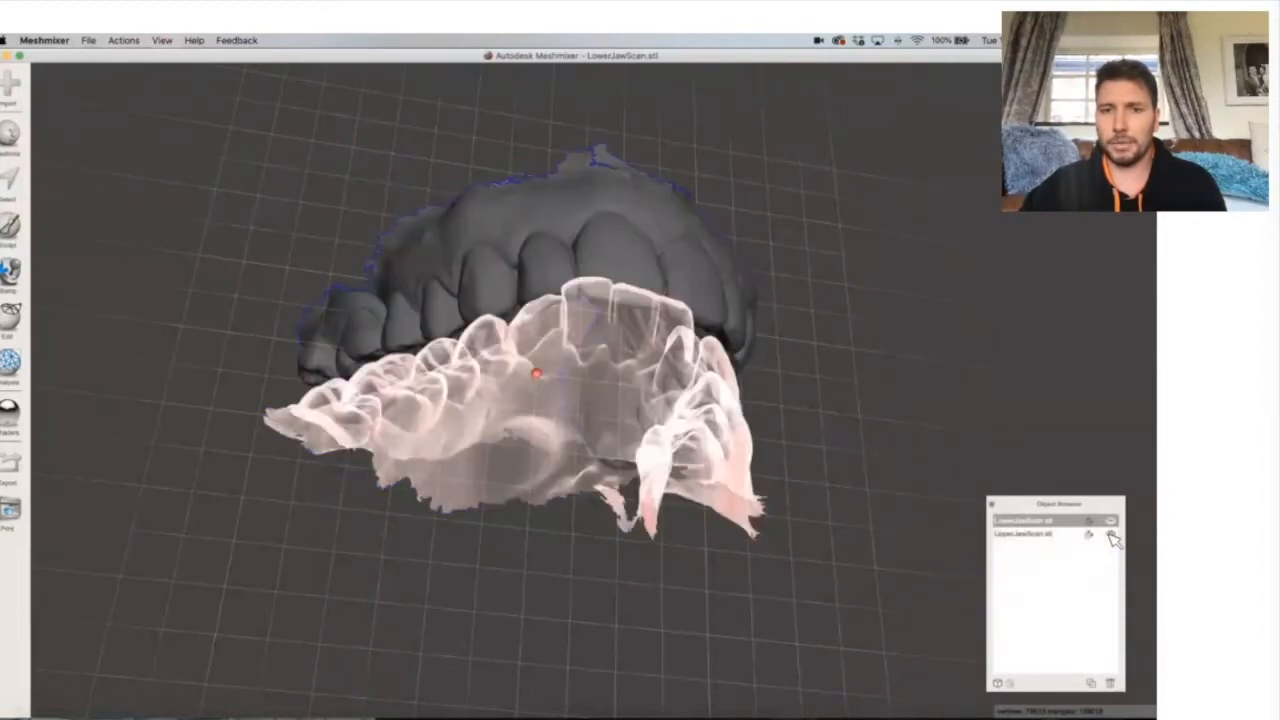
left_click(1111, 534)
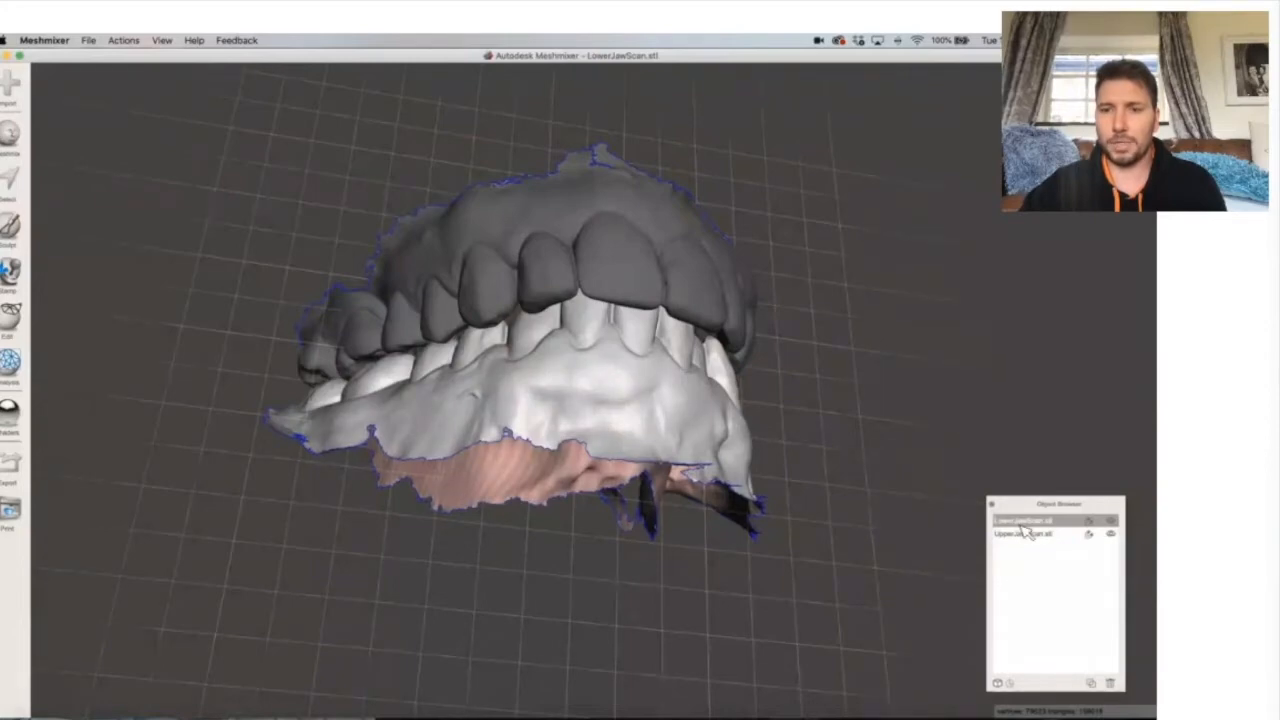
Hide the lower jaw scan and examine its ghosted outline against the upper jaw from all sides.
left_click(1111, 521)
scroll(936, 410, "right", 10)
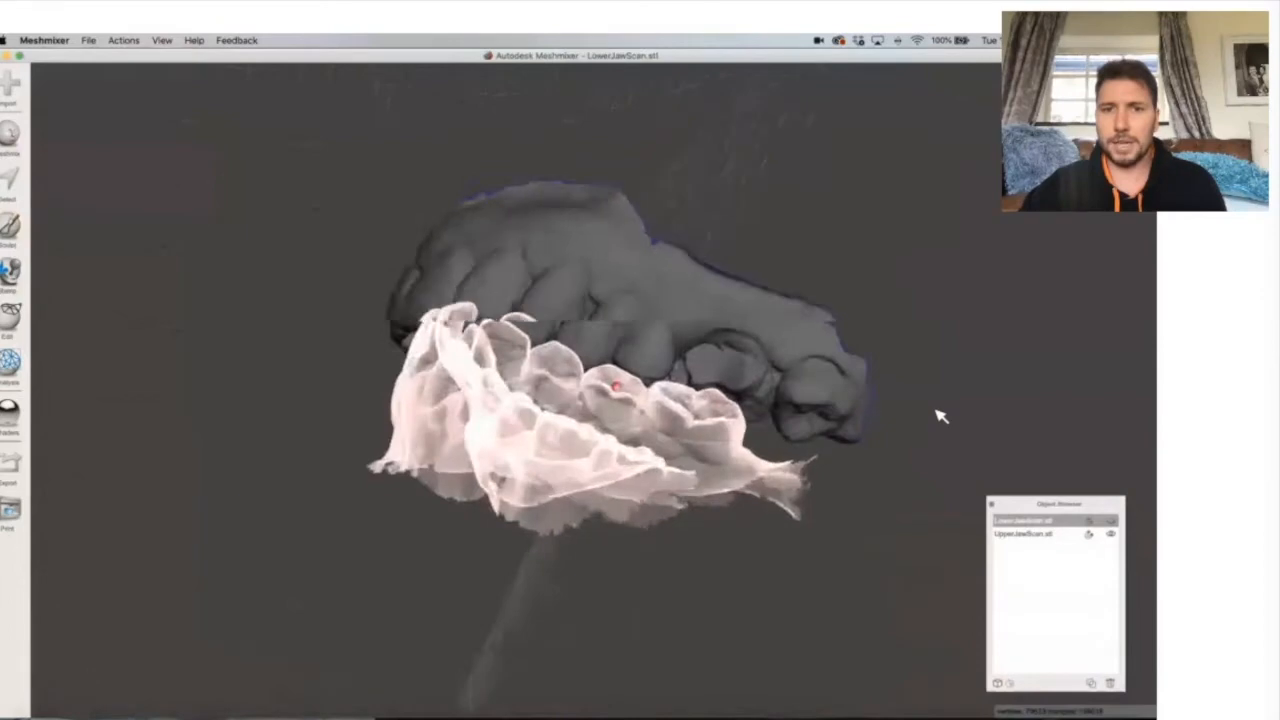
scroll(941, 416, "right", 8)
scroll(941, 416, "down", 8)
scroll(941, 416, "up", 5)
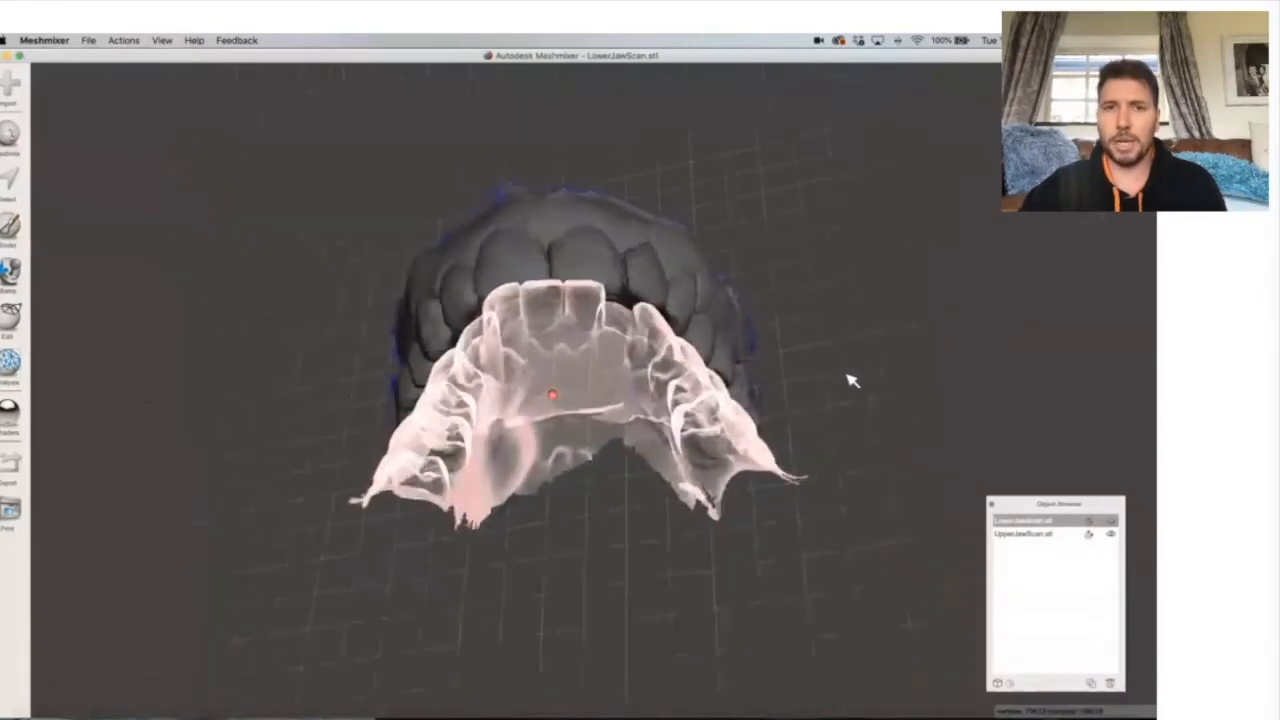
scroll(826, 391, "up", 5)
scroll(748, 369, "down", 10)
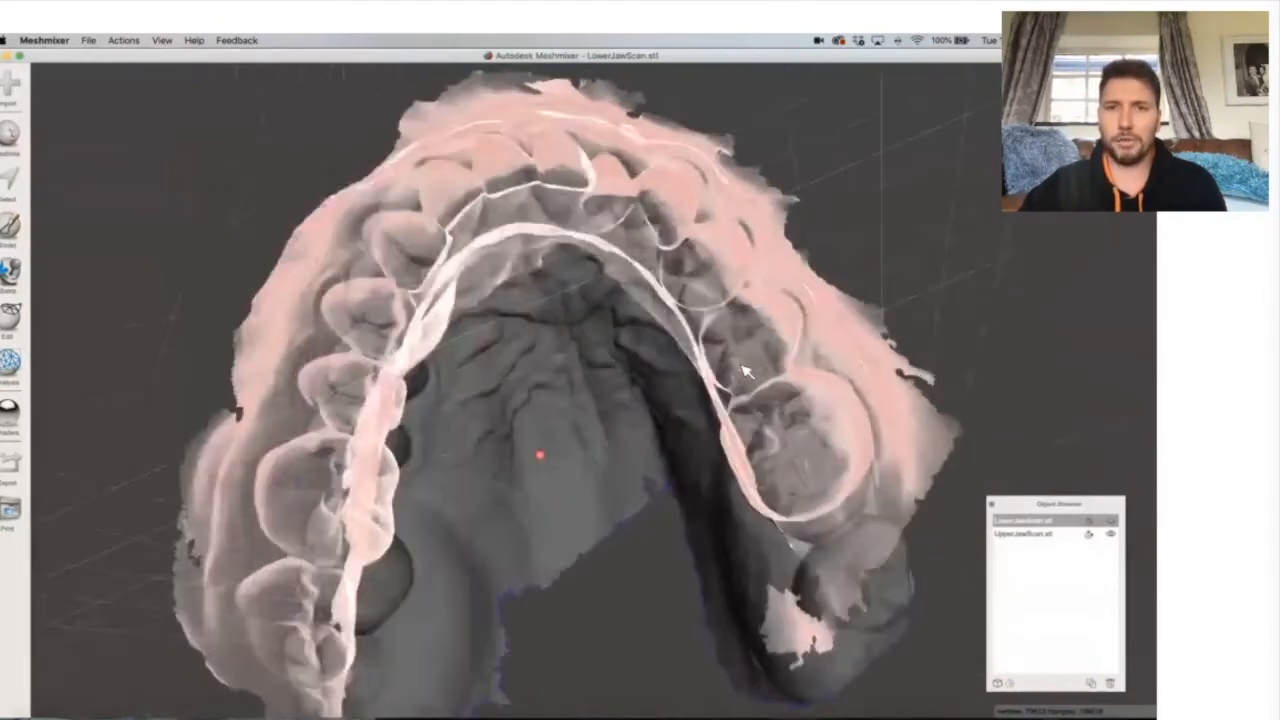
scroll(744, 370, "up", 15)
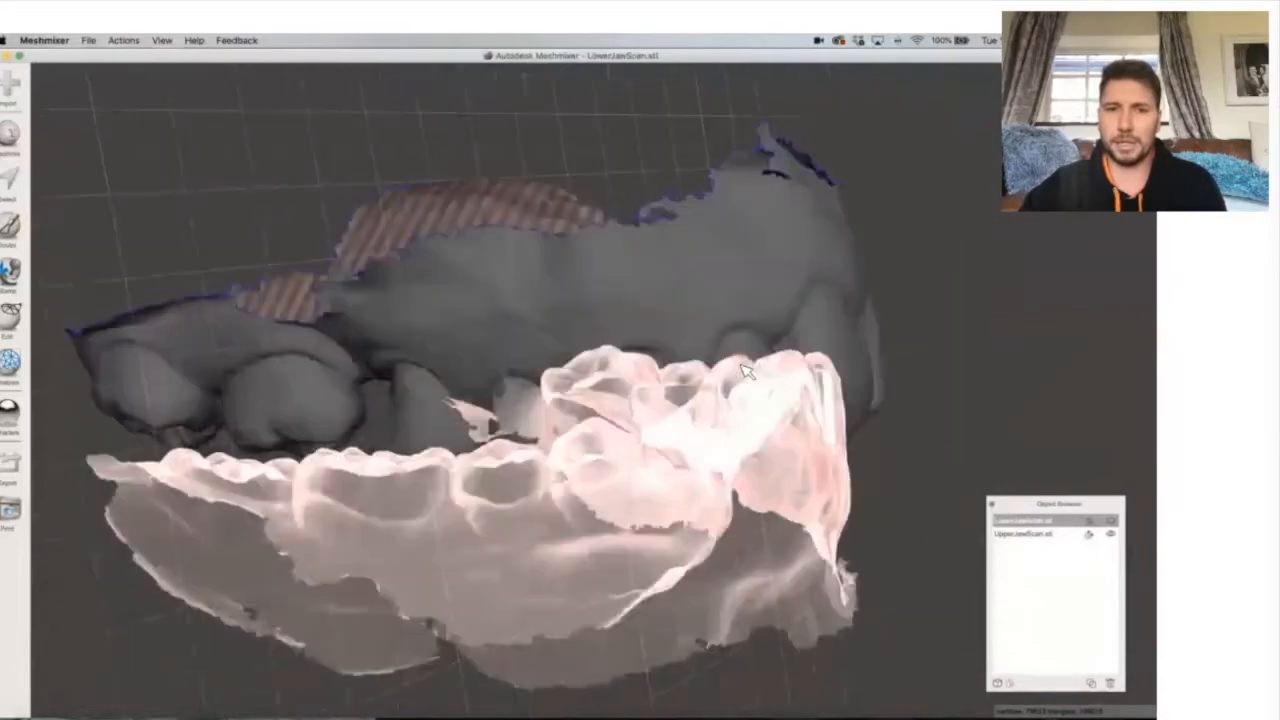
scroll(744, 370, "right", 15)
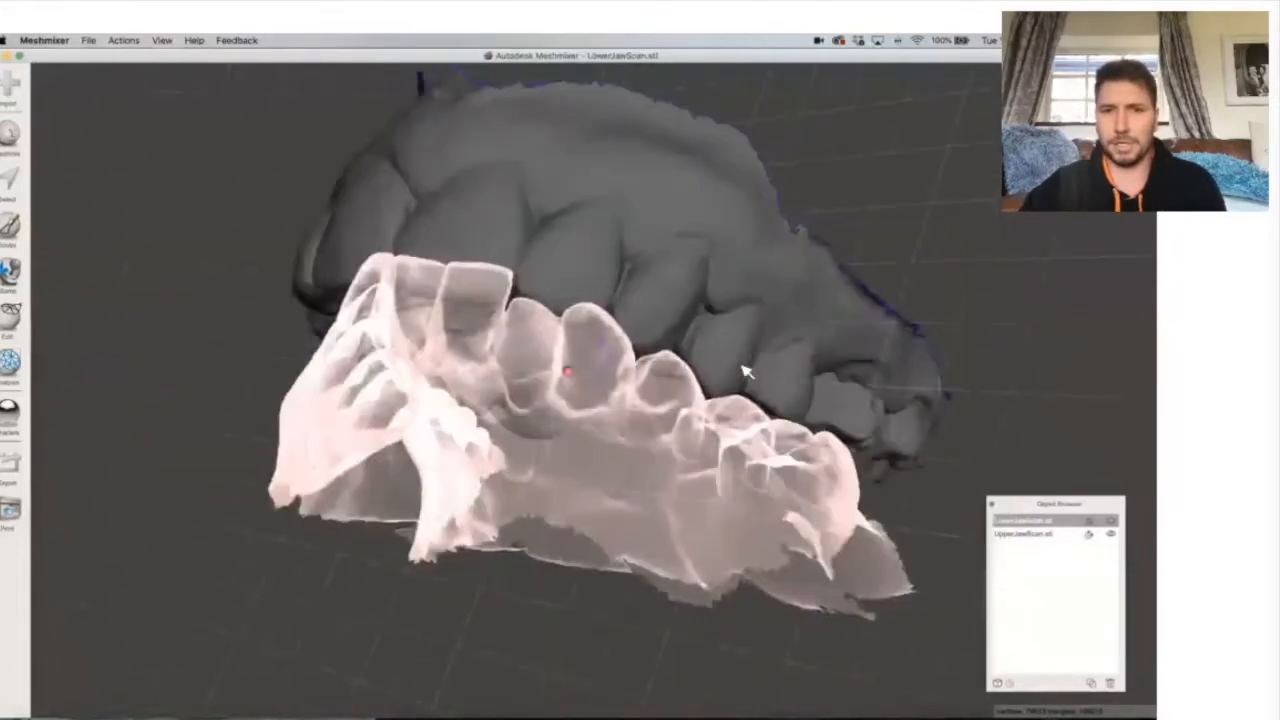
scroll(744, 372, "left", 10)
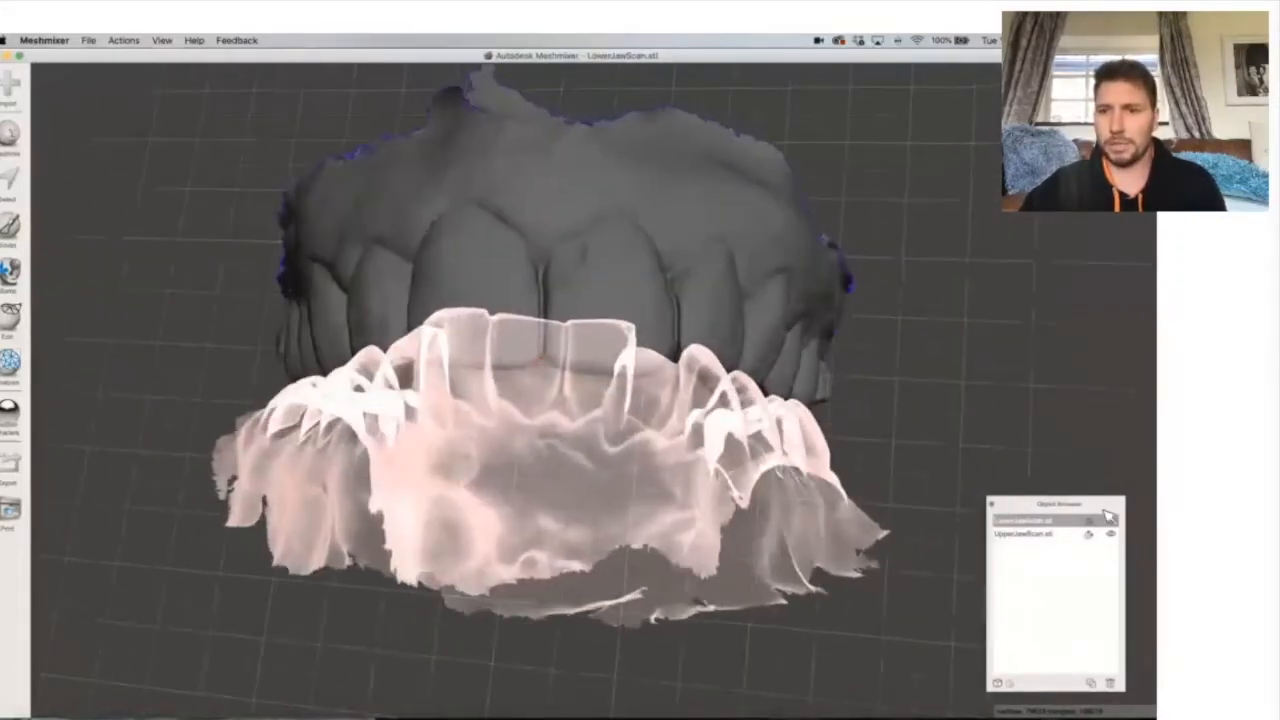
Make UpperJawScan.stl the active object and examine the upper jaw from the front, the sides and the biting surface.
left_click(1030, 535)
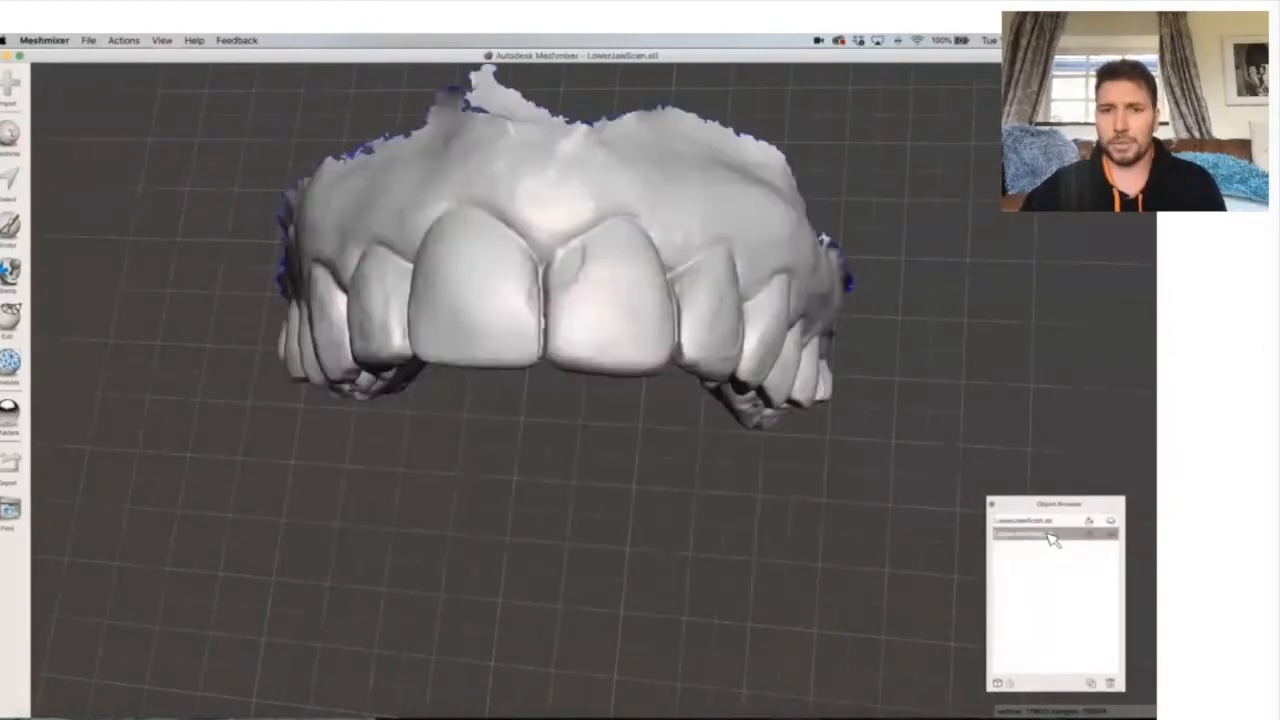
scroll(673, 563, "down", 15)
scroll(673, 563, "up", 10)
scroll(677, 568, "down", 10)
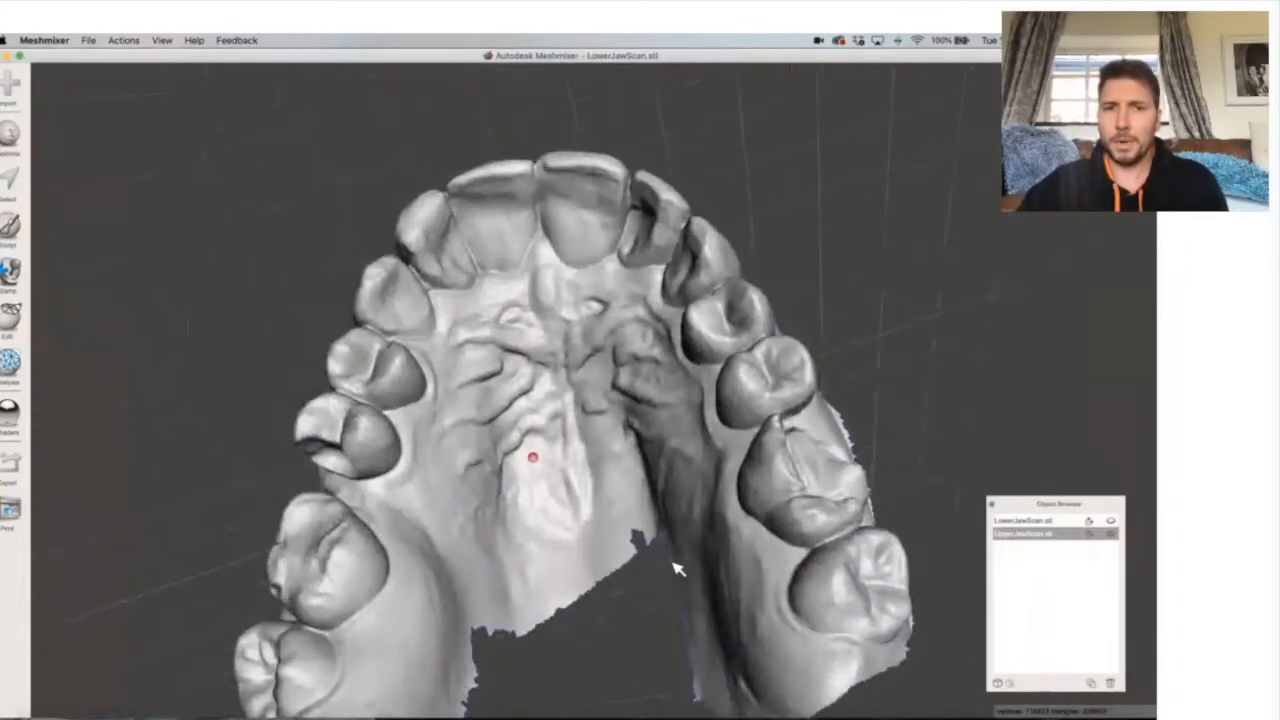
scroll(677, 565, "up", 5)
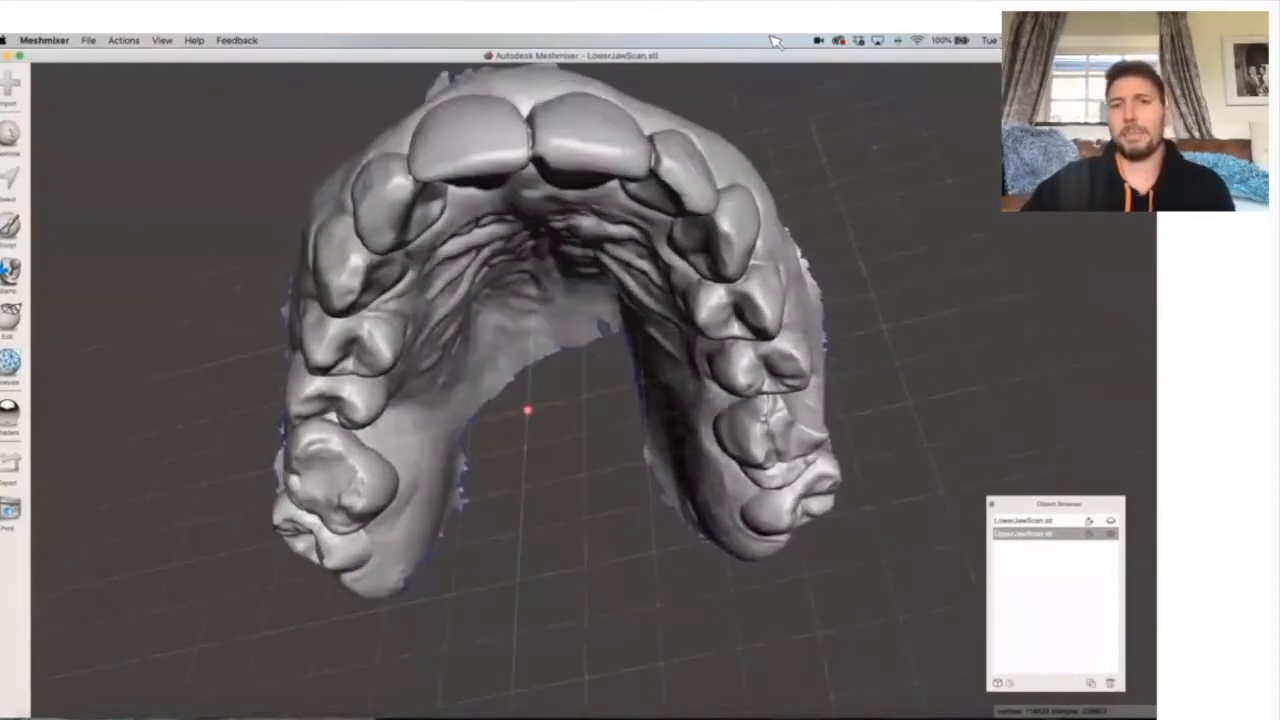
scroll(760, 142, "up", 10)
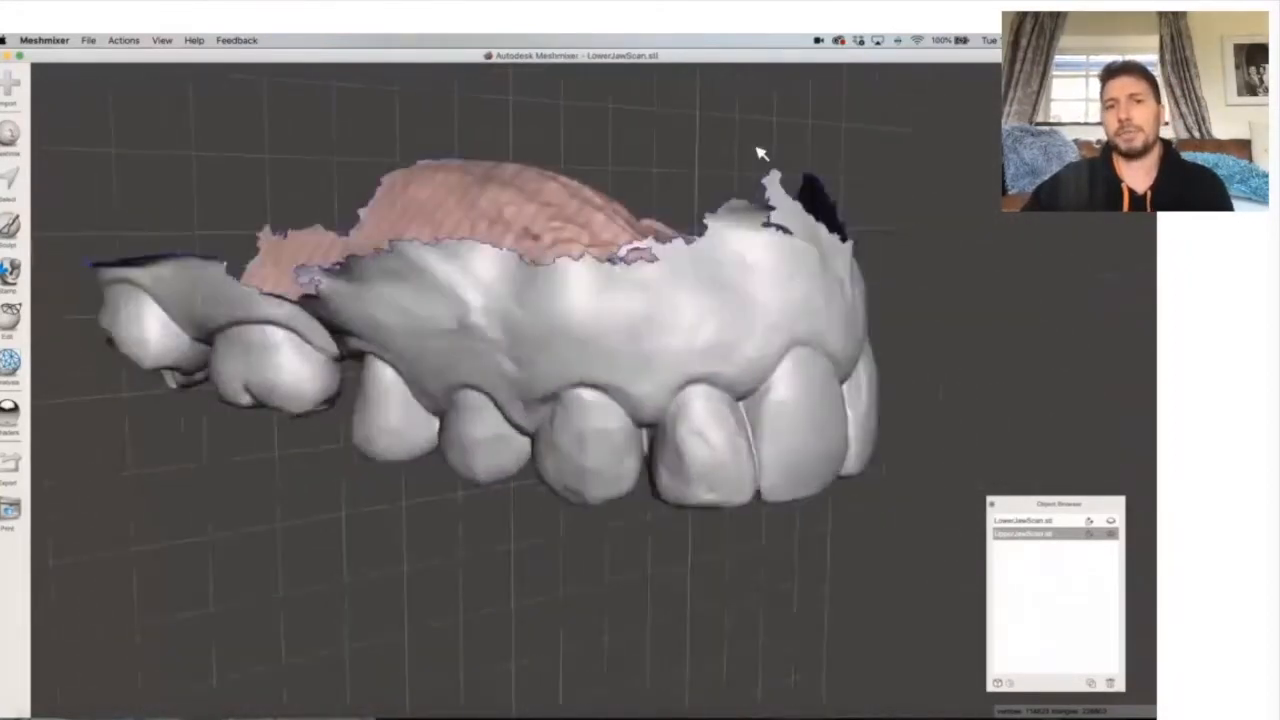
scroll(757, 147, "right", 4)
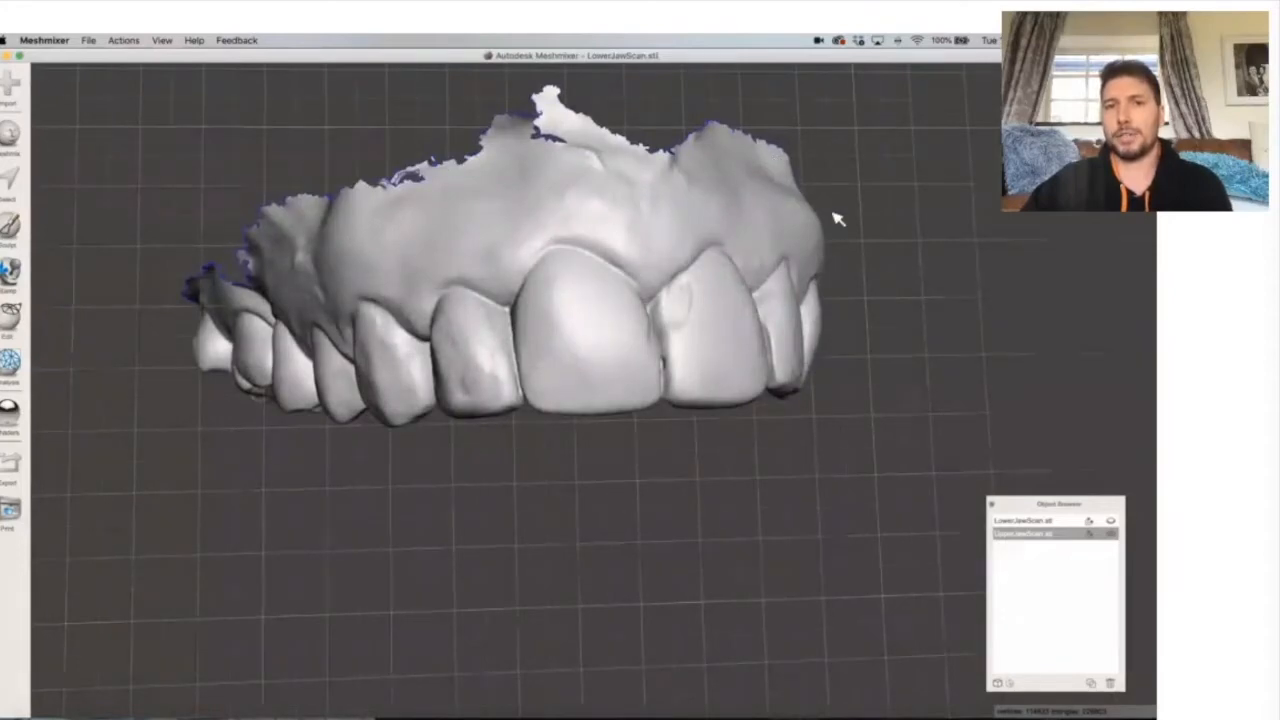
scroll(838, 219, "right", 10)
scroll(838, 217, "left", 12)
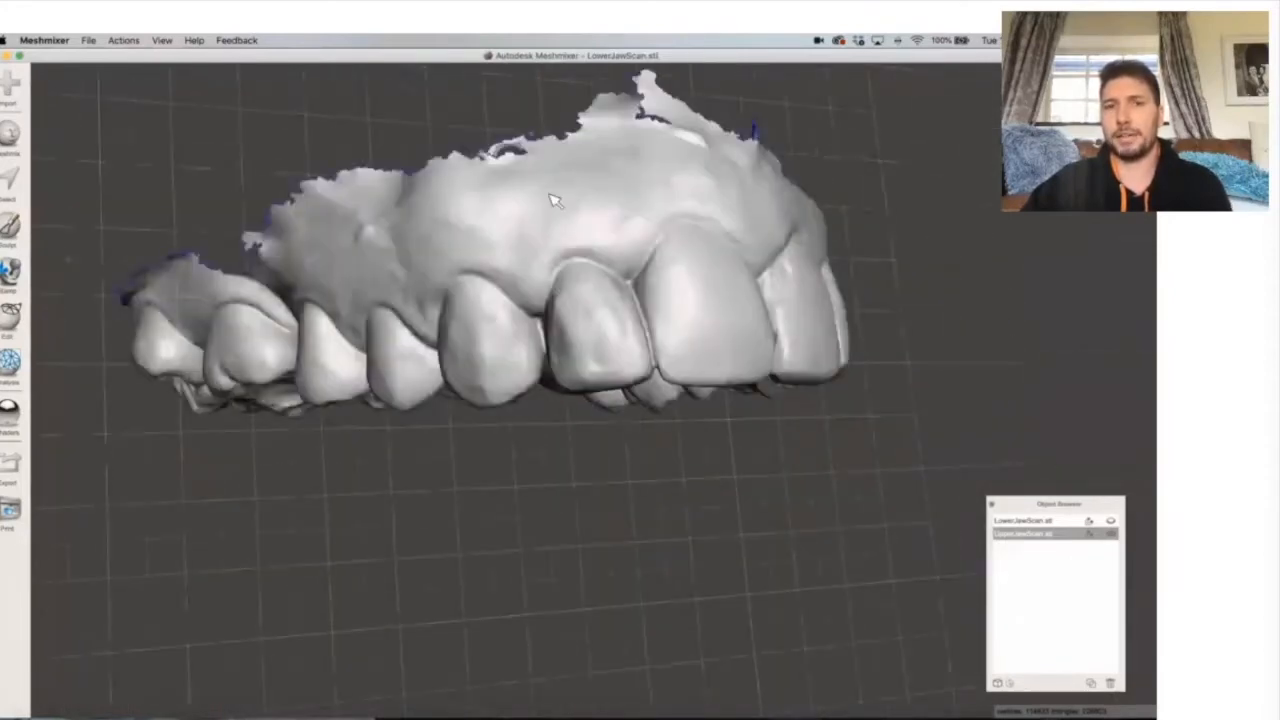
scroll(614, 288, "right", 10)
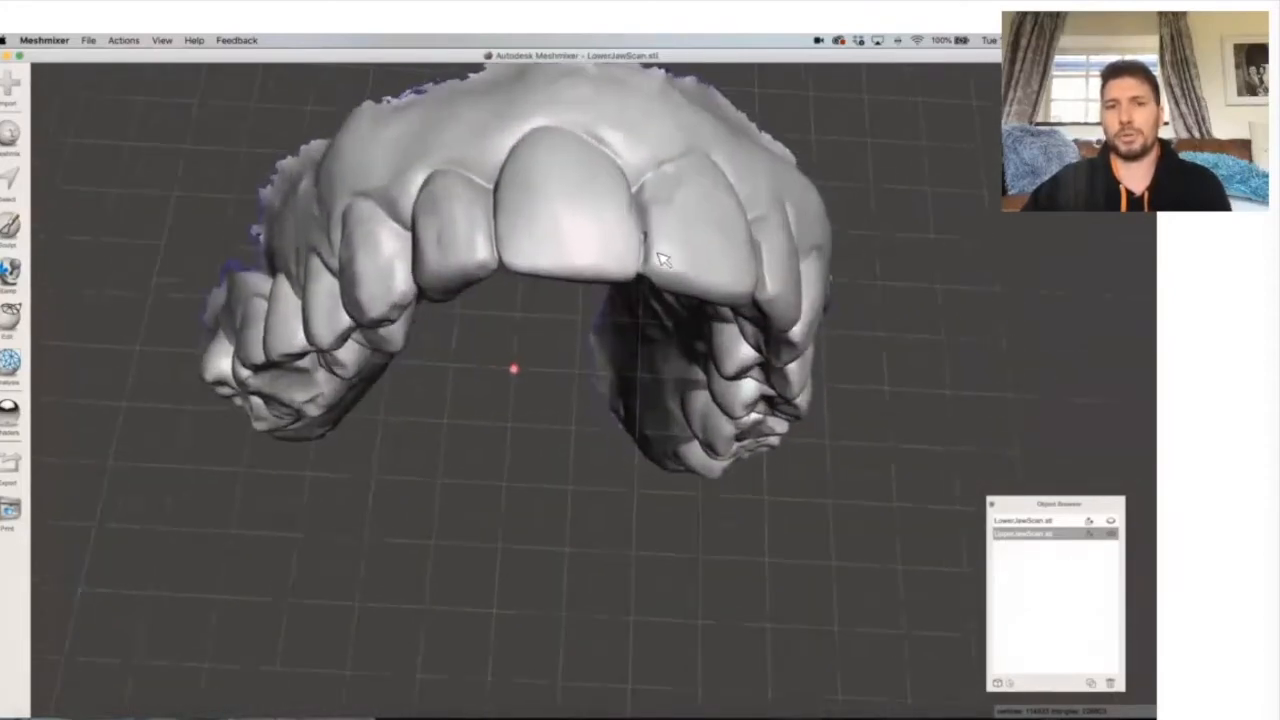
scroll(663, 258, "up", 3)
scroll(662, 256, "down", 10)
scroll(664, 258, "up", 6)
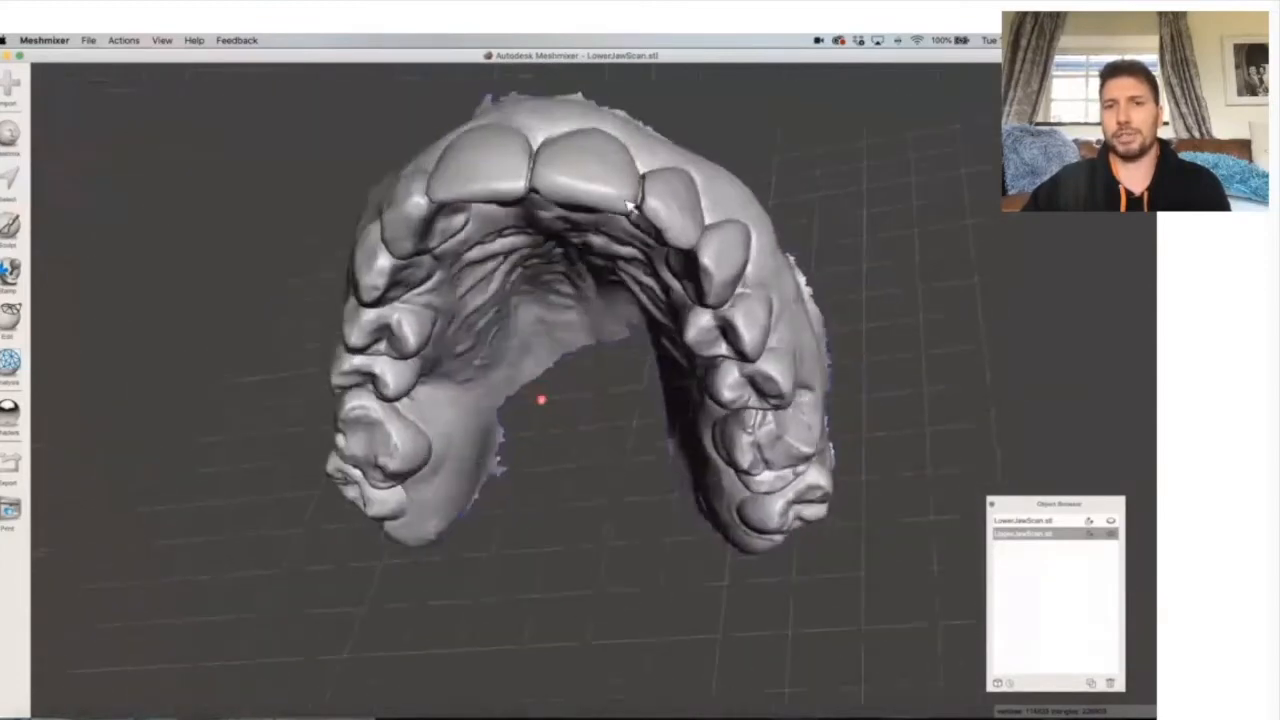
scroll(586, 200, "up", 8)
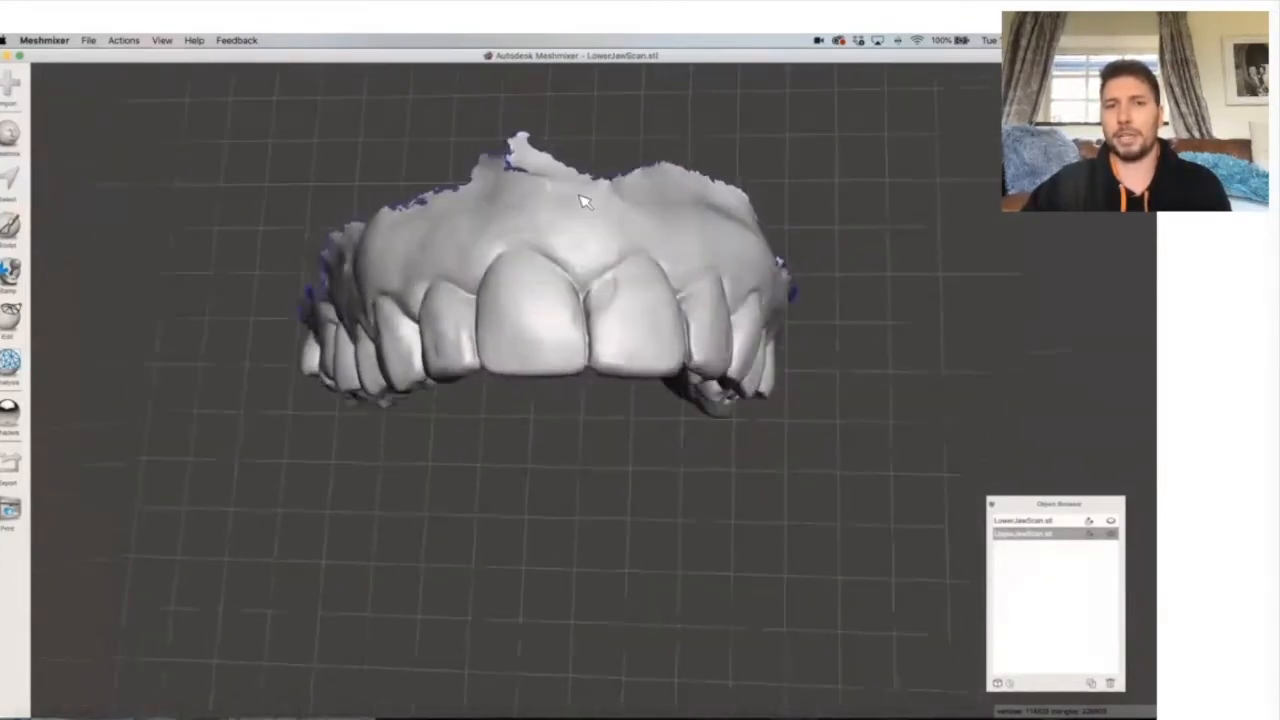
scroll(585, 202, "left", 6)
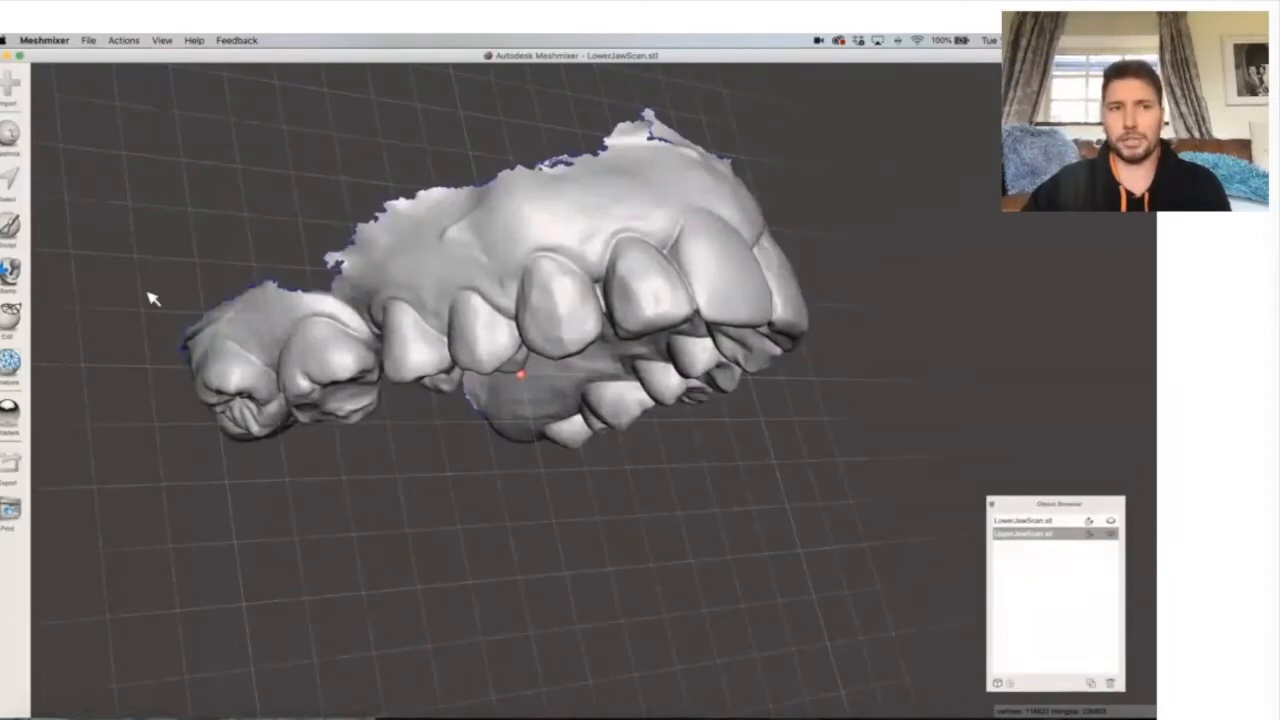
scroll(790, 281, "right", 6)
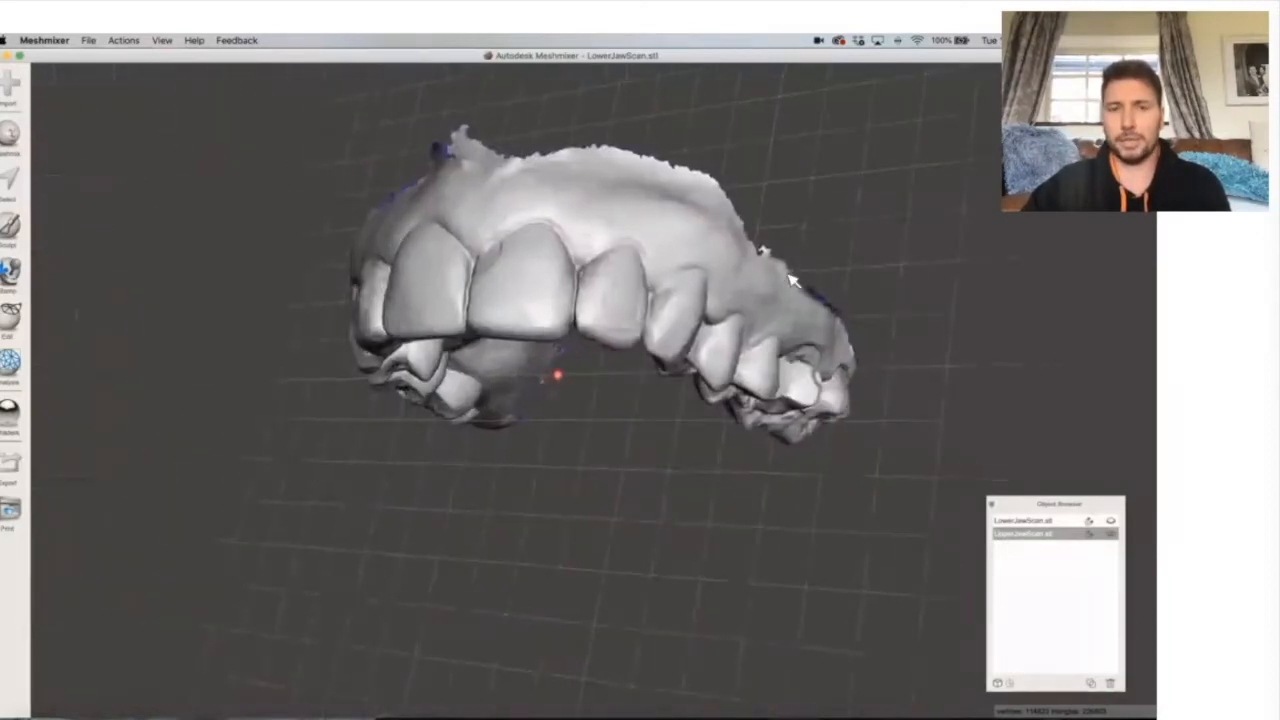
Start the Select tool and show the wireframe to inspect the mesh triangles on the upper front teeth.
left_click(13, 181)
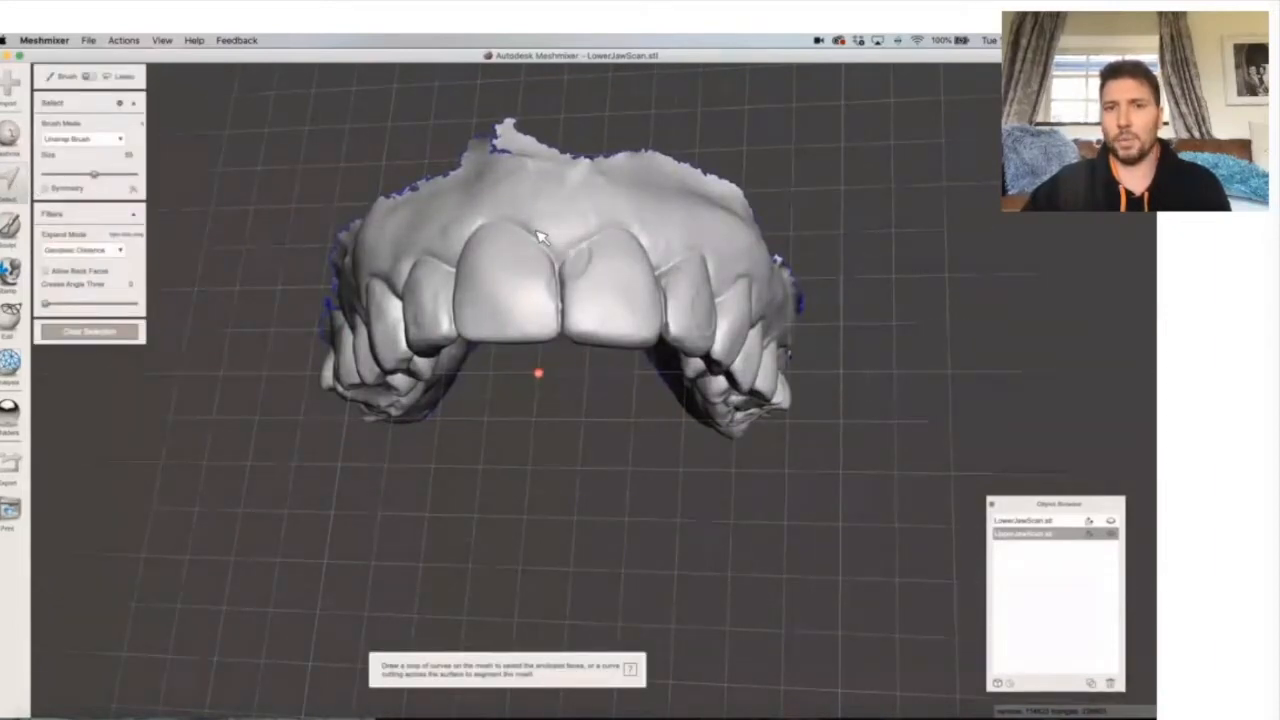
scroll(542, 238, "up", 4)
scroll(542, 238, "down", 3)
scroll(540, 237, "up", 8)
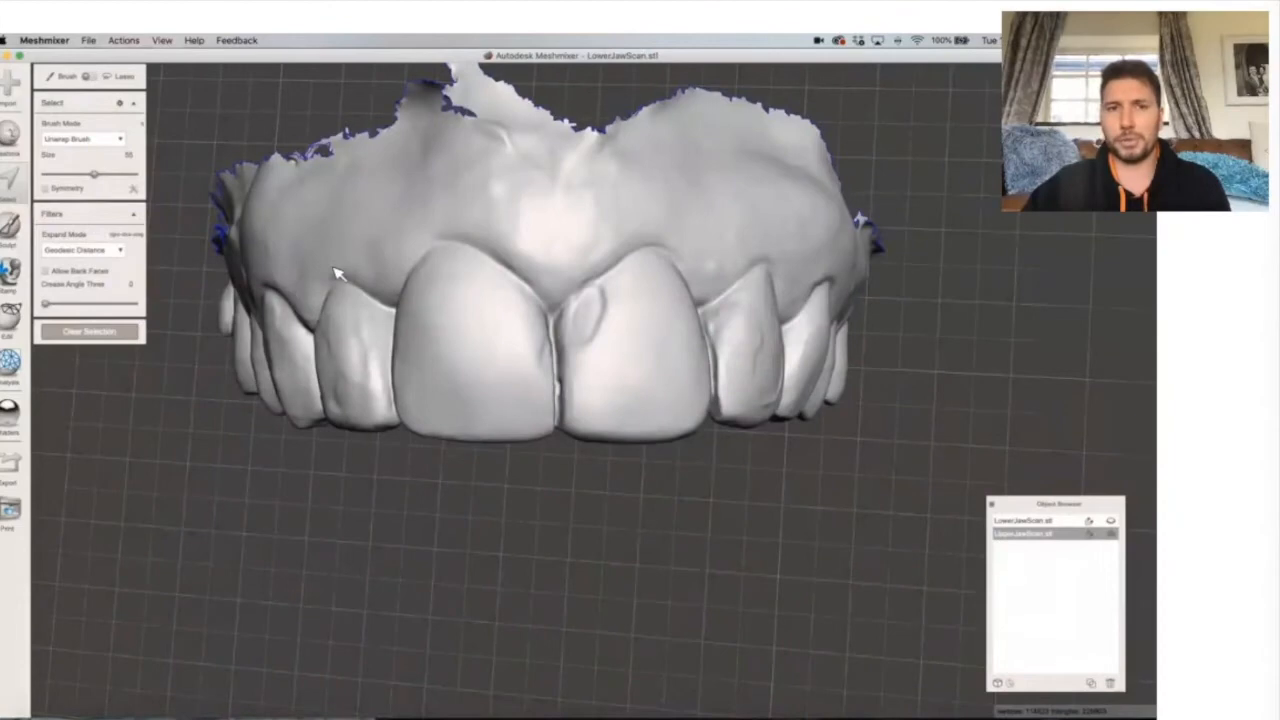
left_click(163, 40)
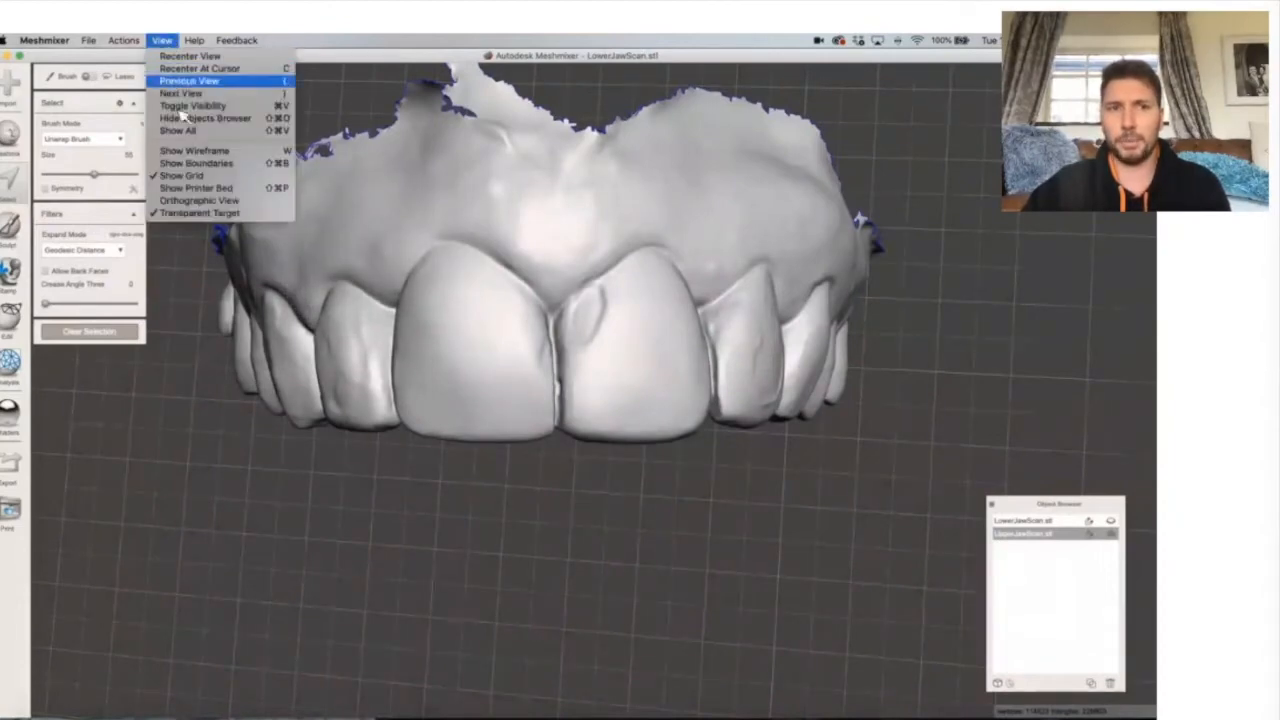
left_click(220, 151)
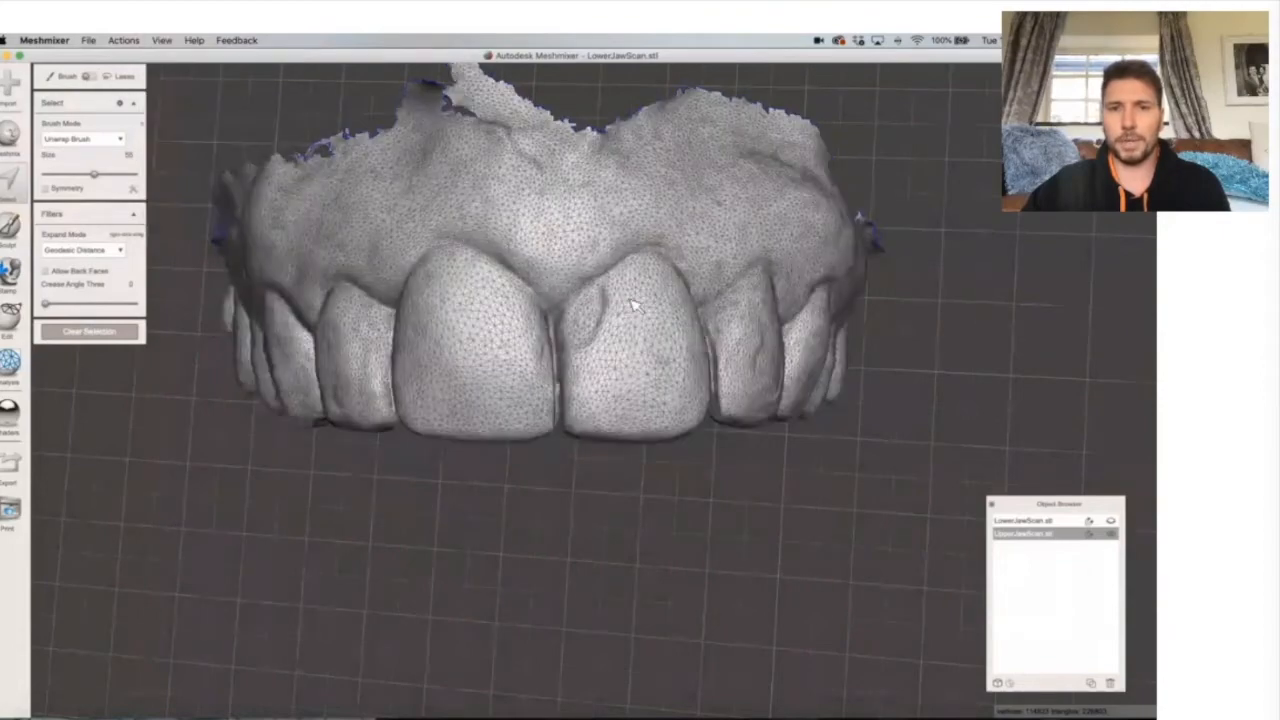
scroll(630, 295, "up", 5)
scroll(620, 290, "up", 5)
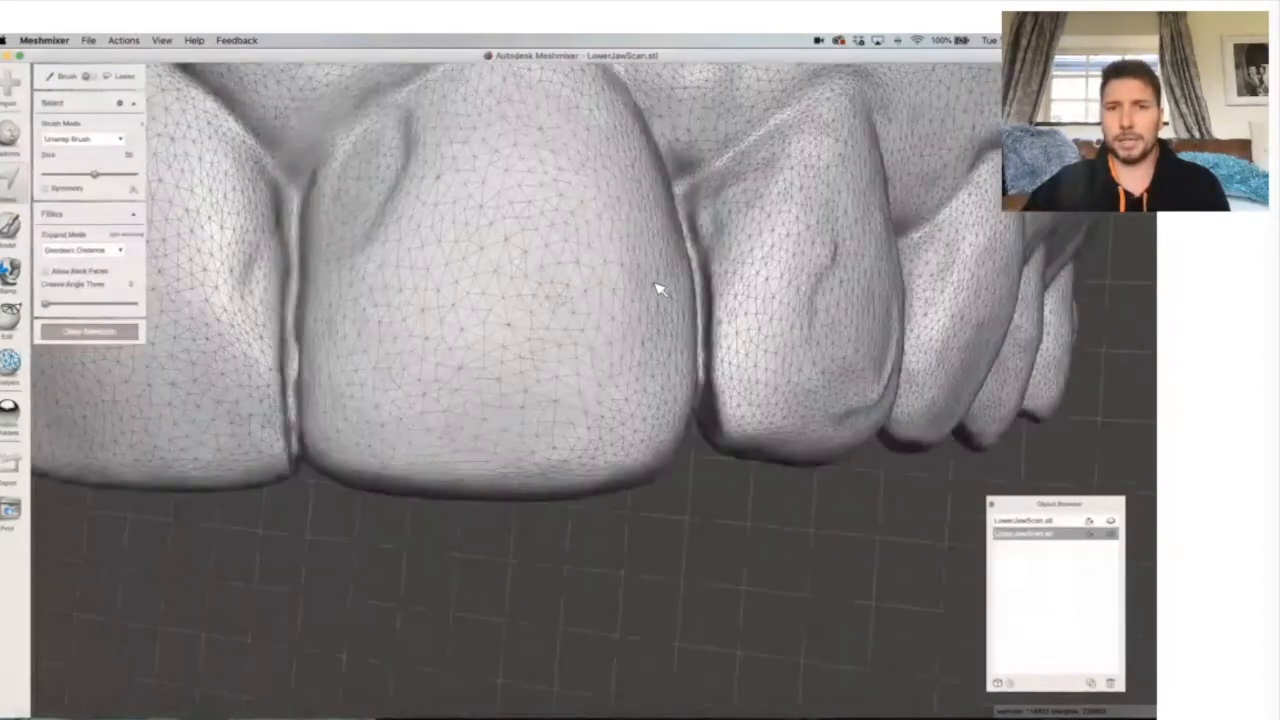
mouse_move(655, 283)
right_mouse_down()
mouse_move(590, 297)
mouse_move(672, 292)
right_mouse_up()
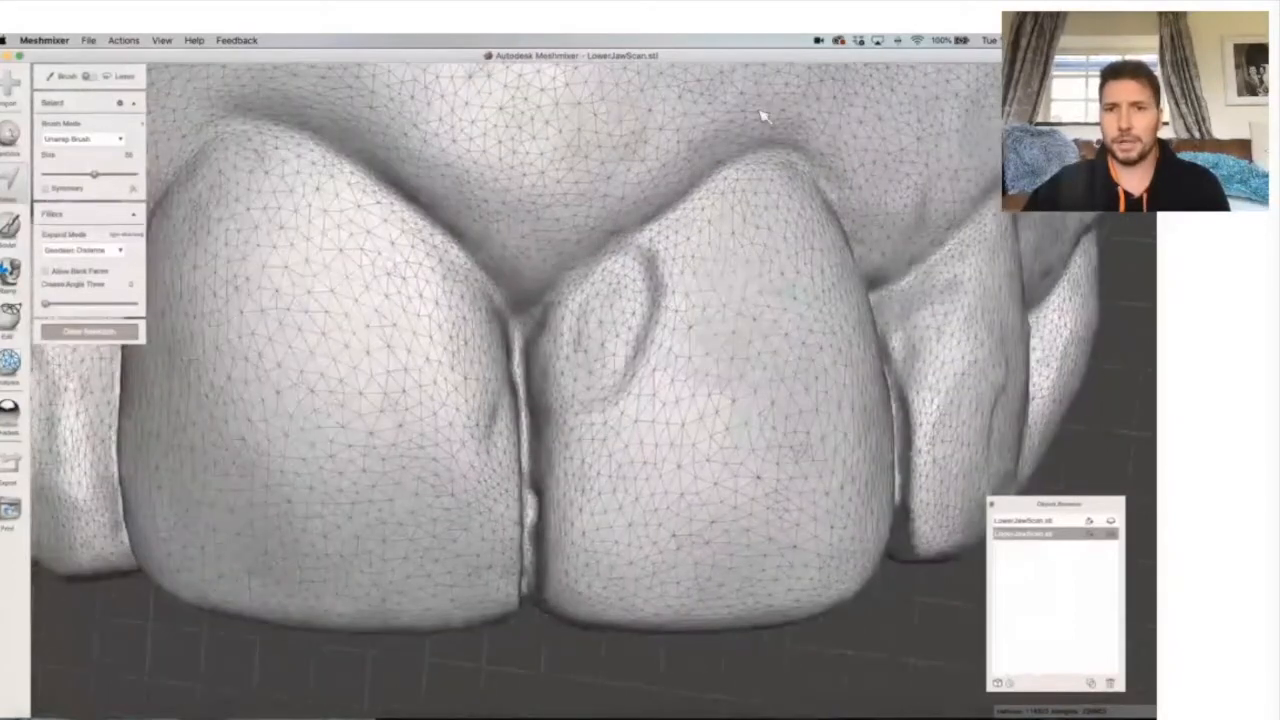
Move the Meshmixer window aside to check the webinar page in Safari, and move it back.
left_click_drag(757, 57, 429, 56)
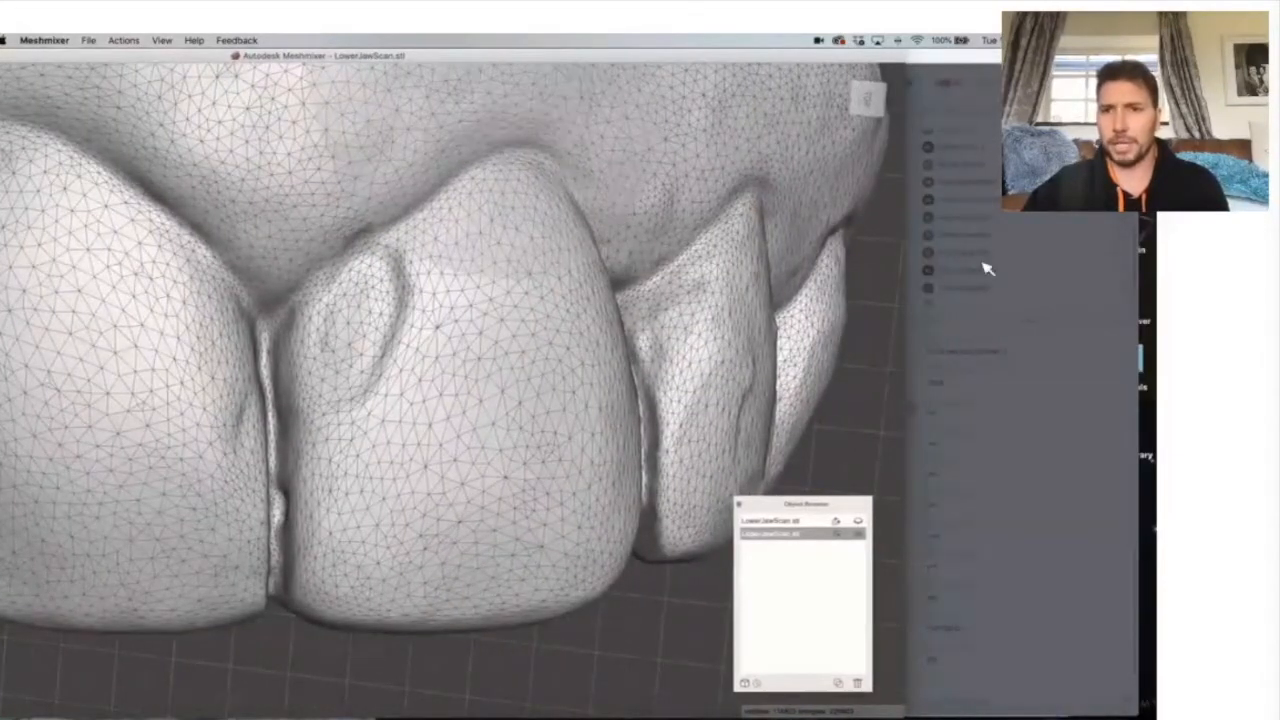
left_click(975, 60)
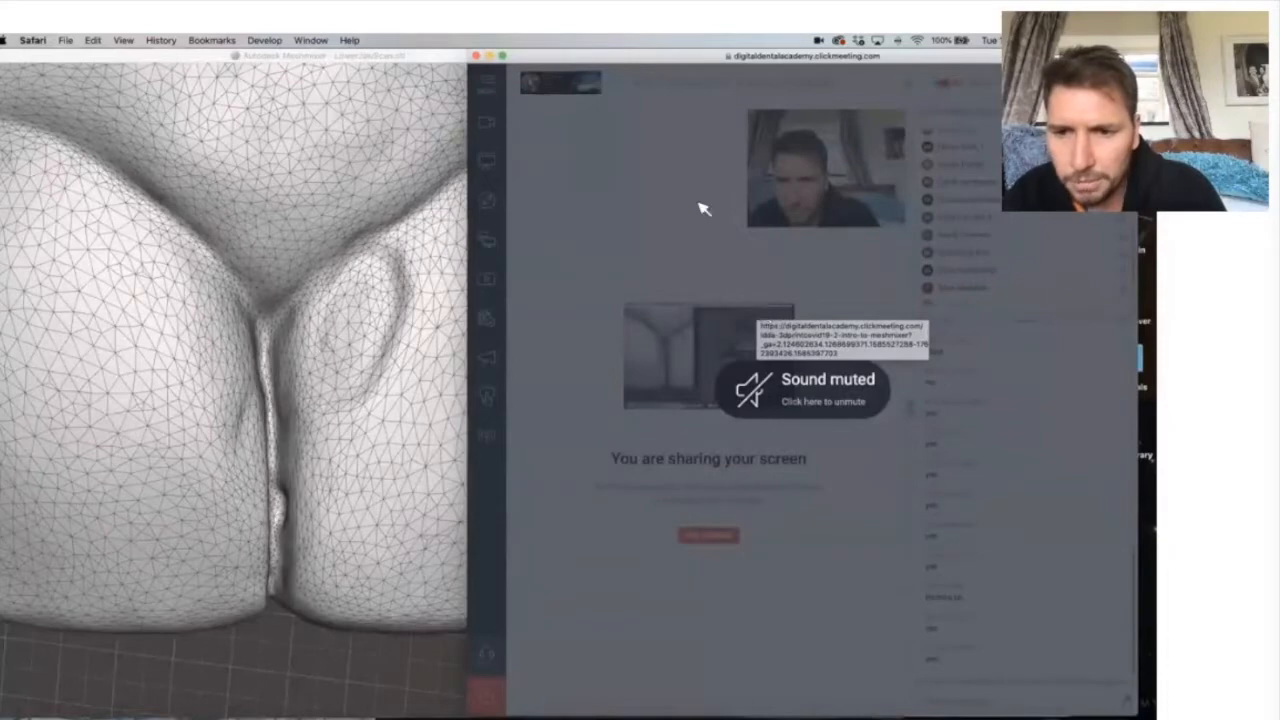
left_click_drag(402, 54, 655, 54)
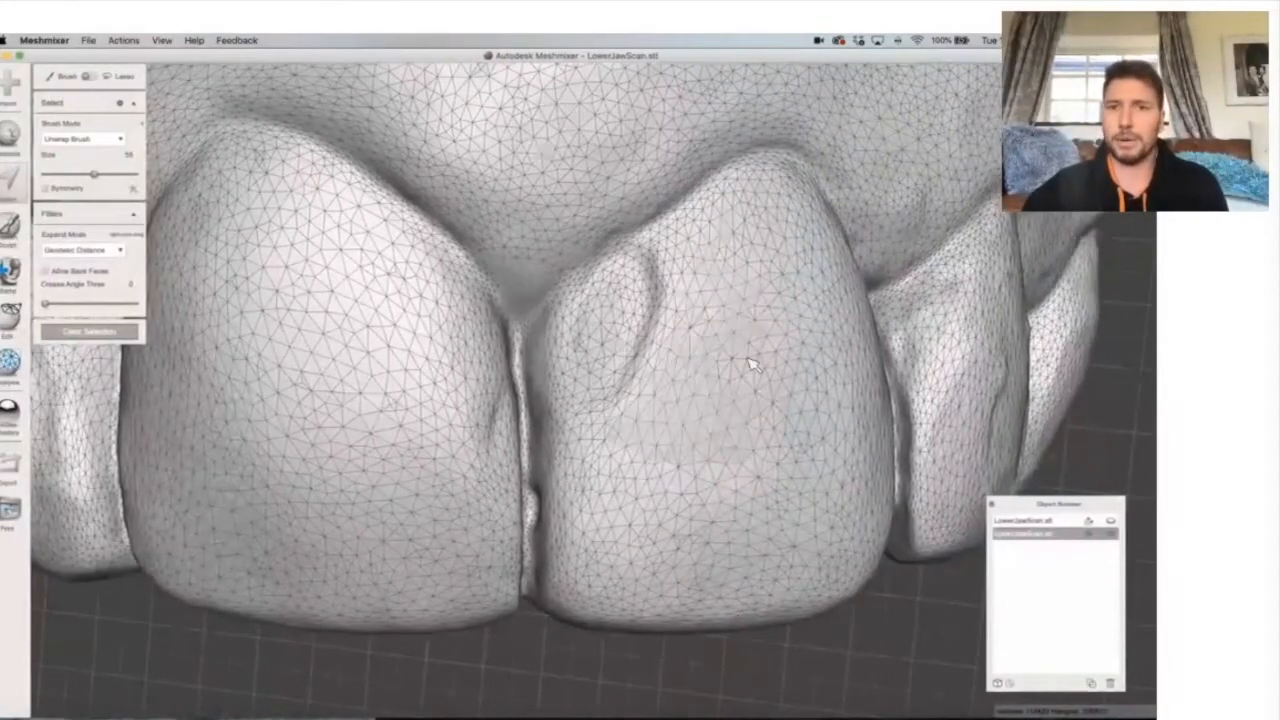
Reduce the selection brush size to 33 and paint a small patch on the gum above the front teeth.
scroll(746, 357, "down", 8)
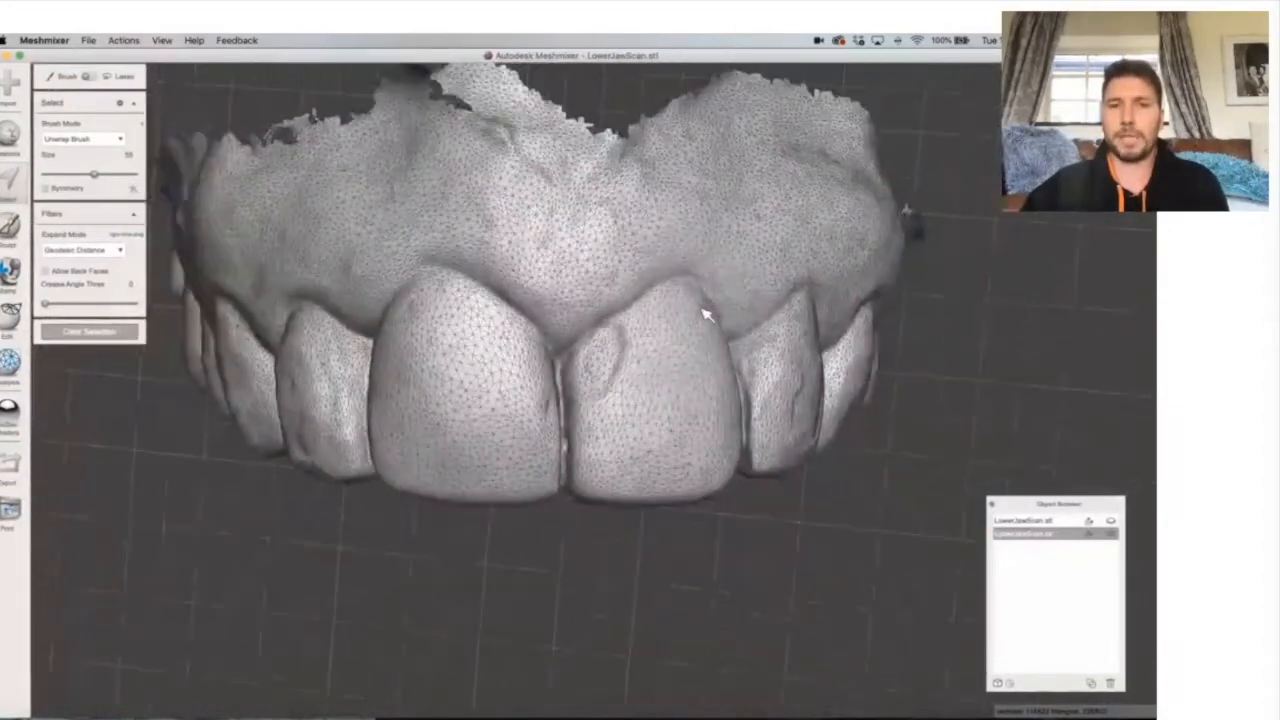
scroll(707, 315, "down", 2)
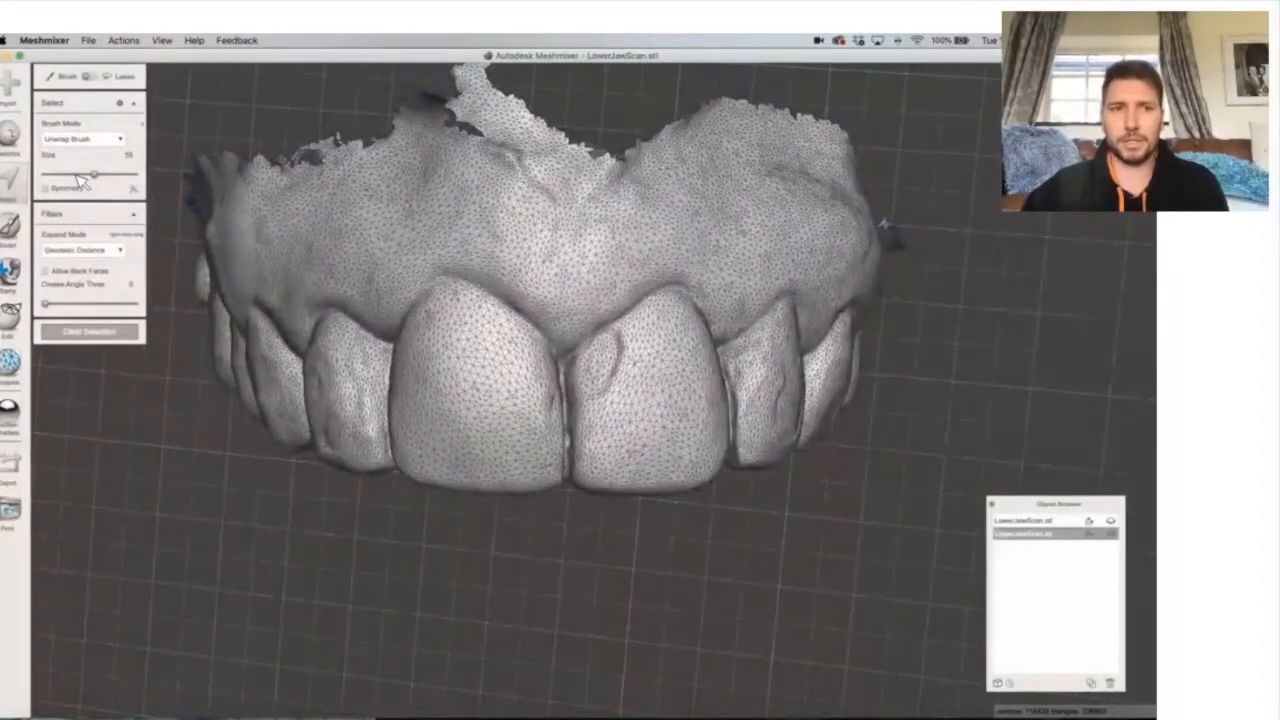
left_click_drag(92, 178, 86, 180)
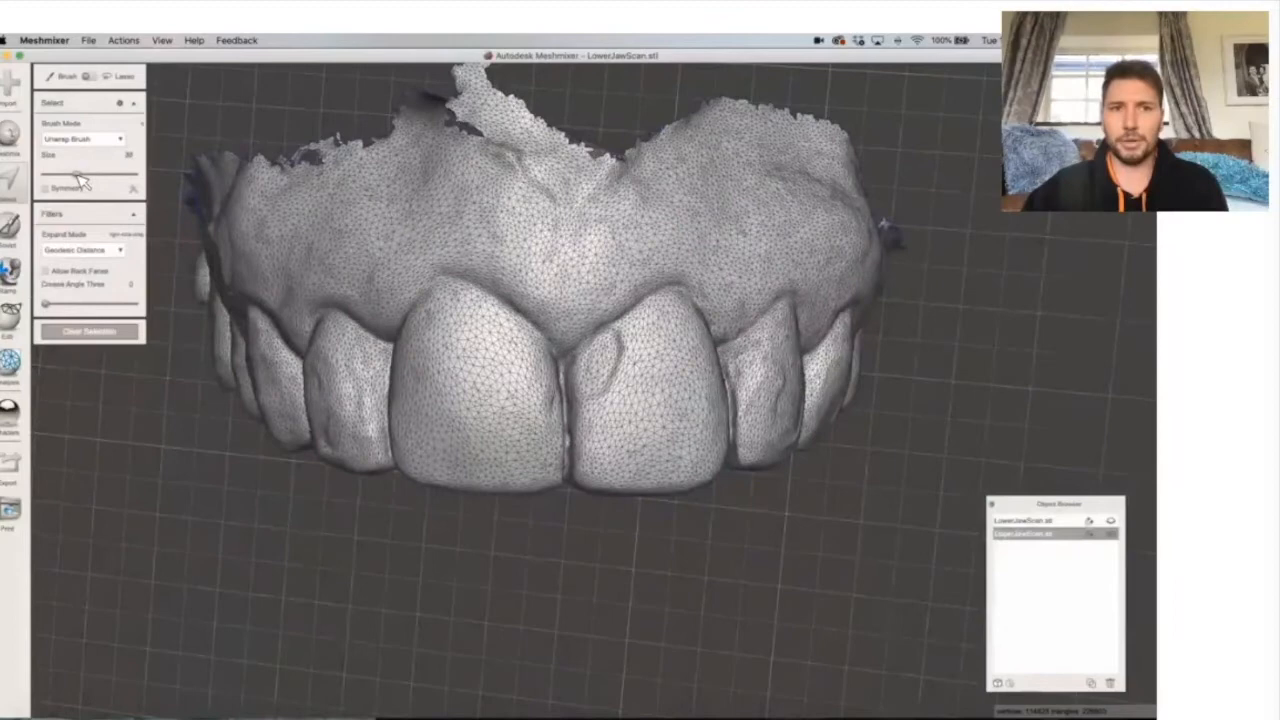
left_click_drag(588, 253, 541, 232)
right_click_drag(541, 232, 543, 282, "alt")
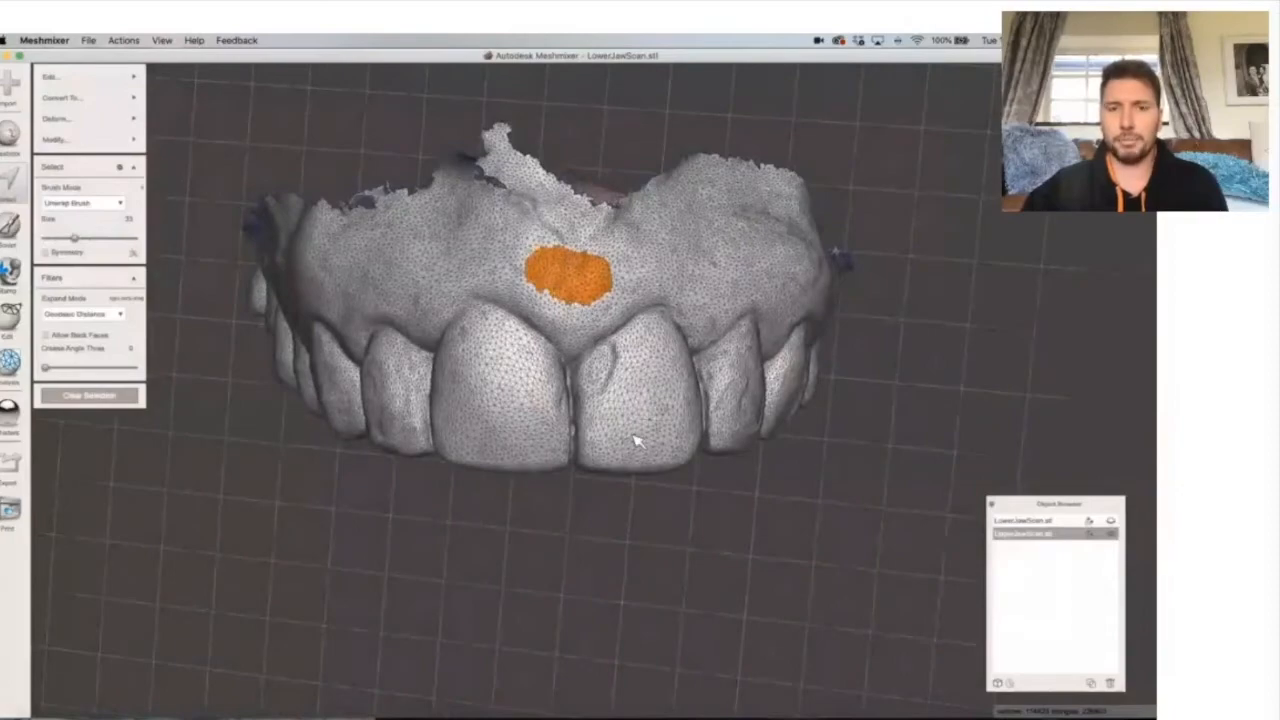
Paint a wide band of selected triangles across the gum above the upper front teeth.
scroll(636, 441, "up", 10)
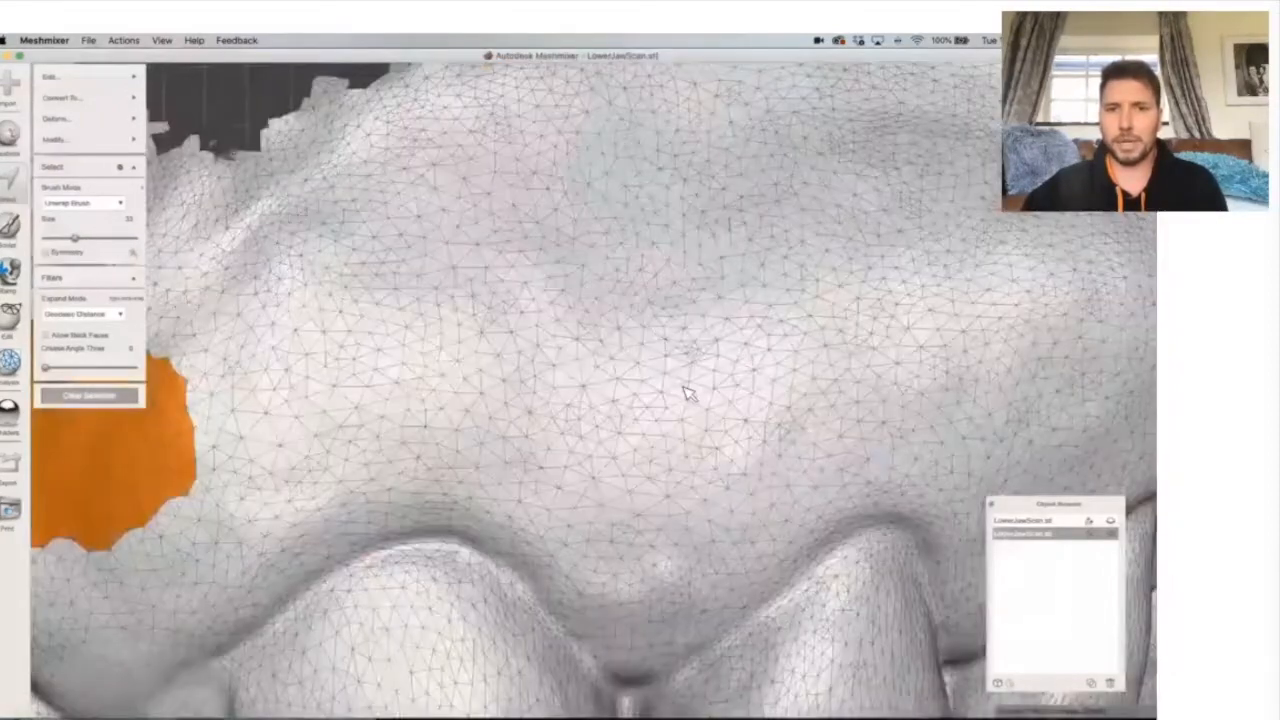
right_click_drag(684, 386, 686, 388)
mouse_move(686, 388)
middle_mouse_down()
mouse_move(590, 355)
mouse_move(500, 356)
middle_mouse_up()
mouse_move(500, 356)
left_mouse_down()
mouse_move(766, 266)
mouse_move(937, 280)
left_mouse_up()
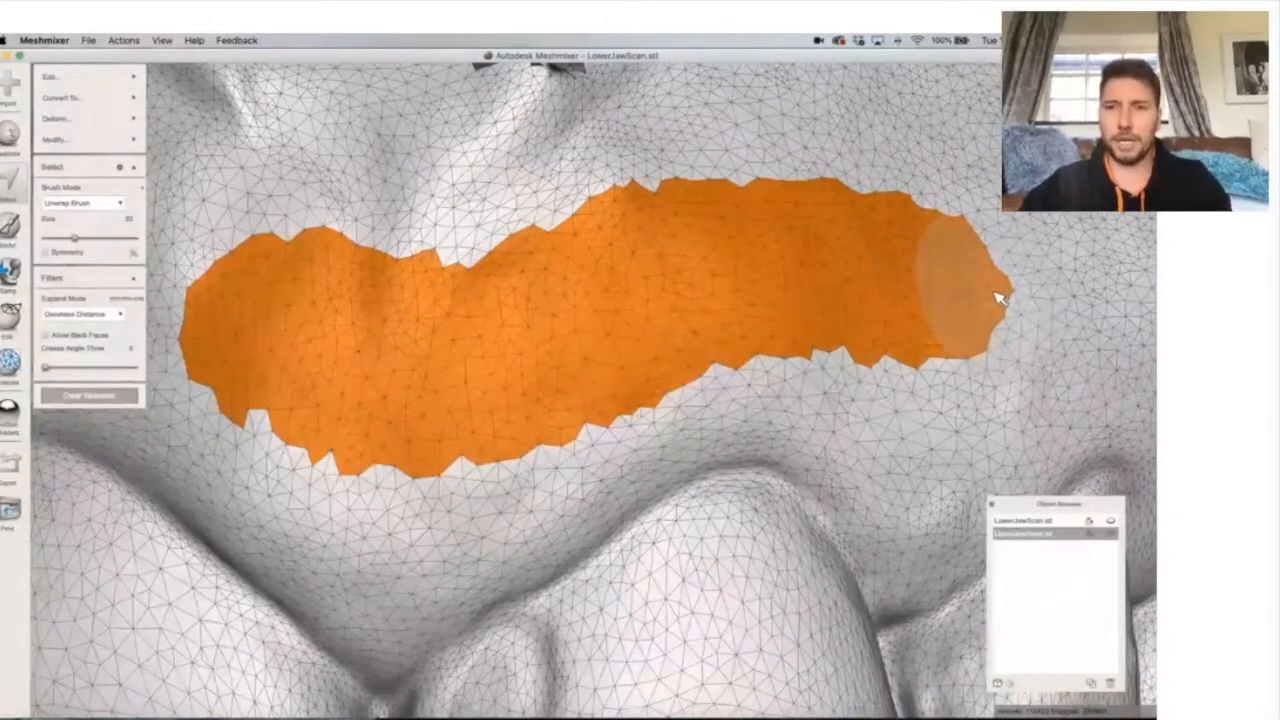
Clear the painted gum selection from the upper jaw scan.
mouse_move(1000, 298)
left_mouse_down()
mouse_move(951, 274)
mouse_move(766, 266)
mouse_move(623, 314)
mouse_move(543, 303)
mouse_move(449, 417)
mouse_move(262, 317)
mouse_move(495, 421)
left_mouse_up()
scroll(500, 417, "down", 4)
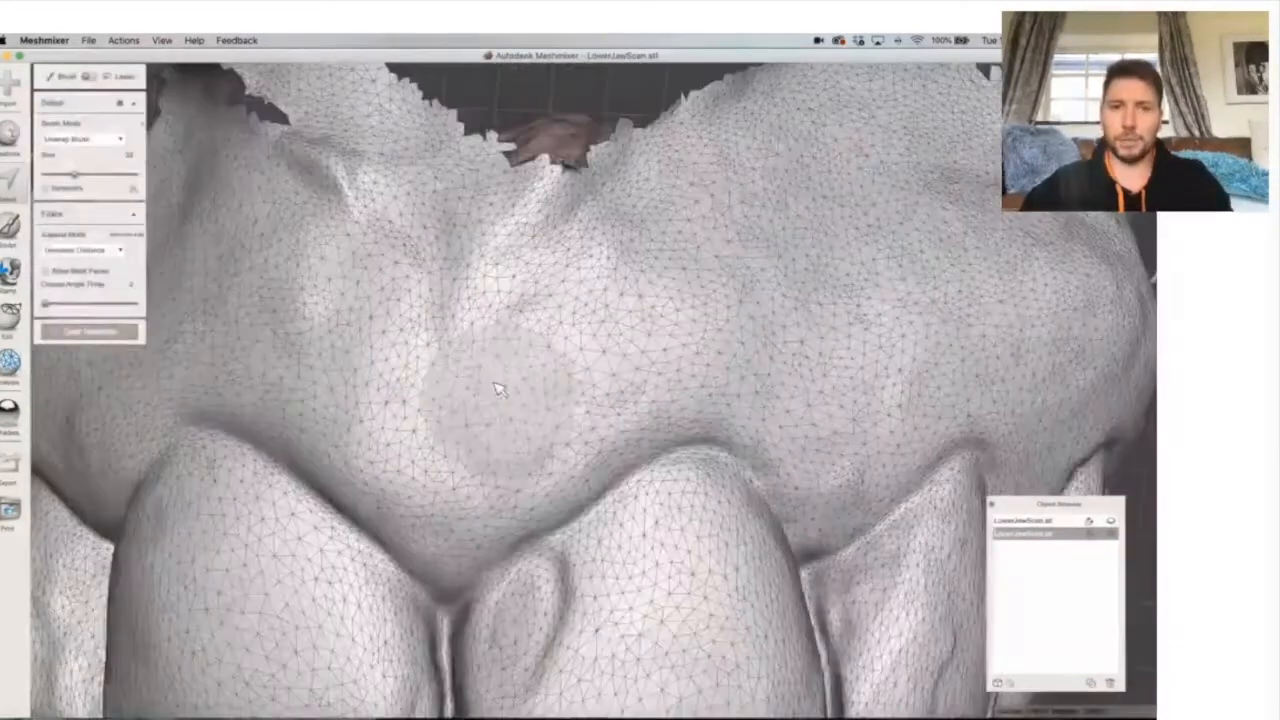
scroll(513, 388, "down", 5)
right_click_drag(519, 415, 525, 406)
scroll(527, 412, "down", 6)
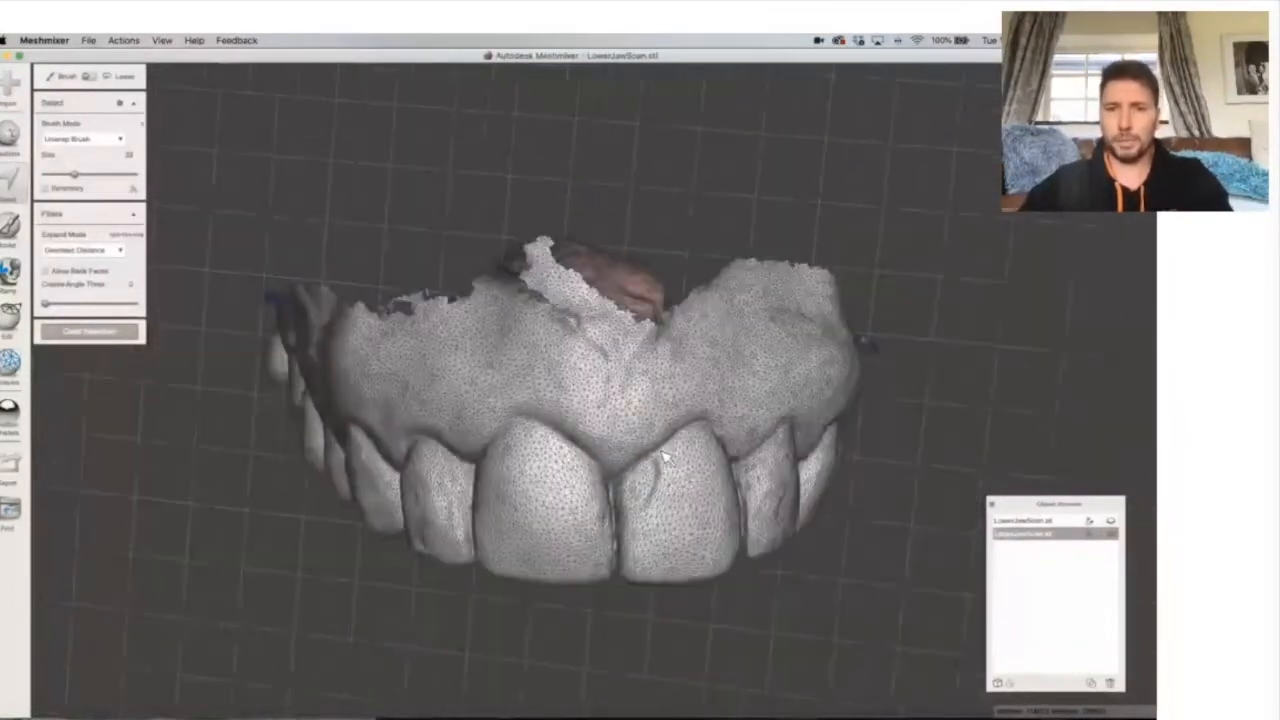
Turn off the wireframe display and view the upper jaw scan's smooth surface at an angle.
left_click(162, 40)
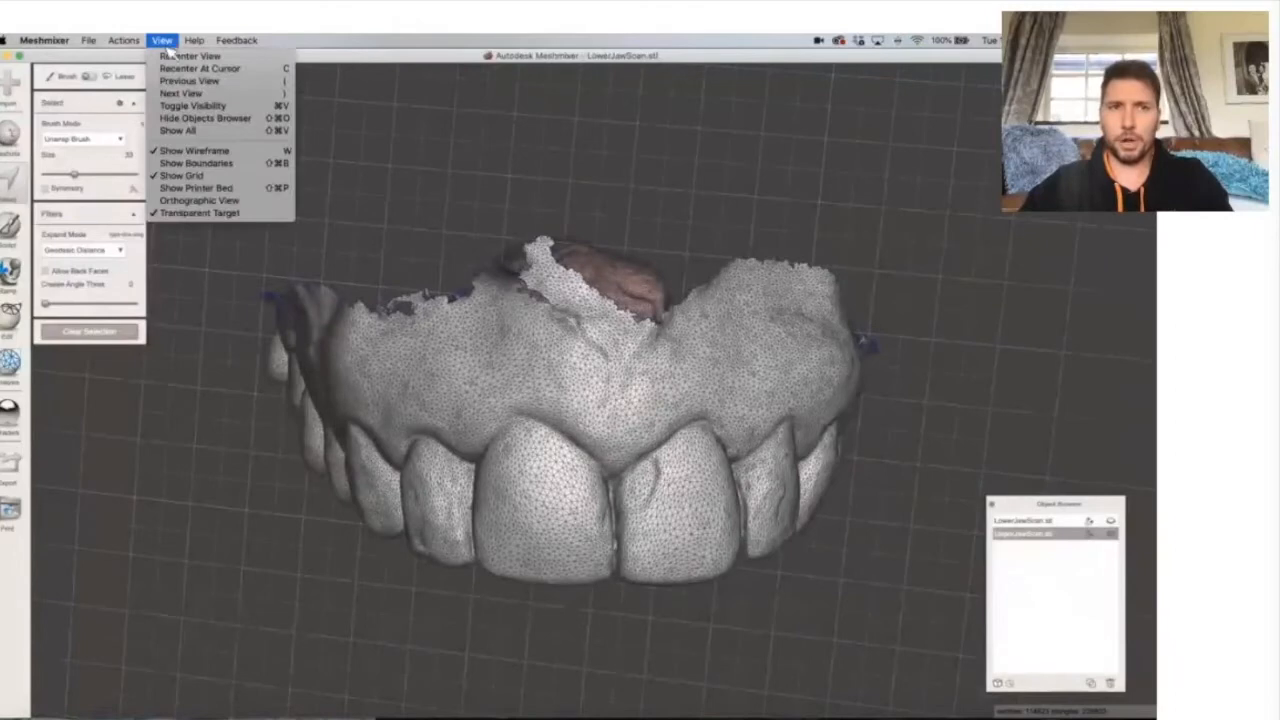
left_click(195, 150)
right_click_drag(563, 351, 555, 347)
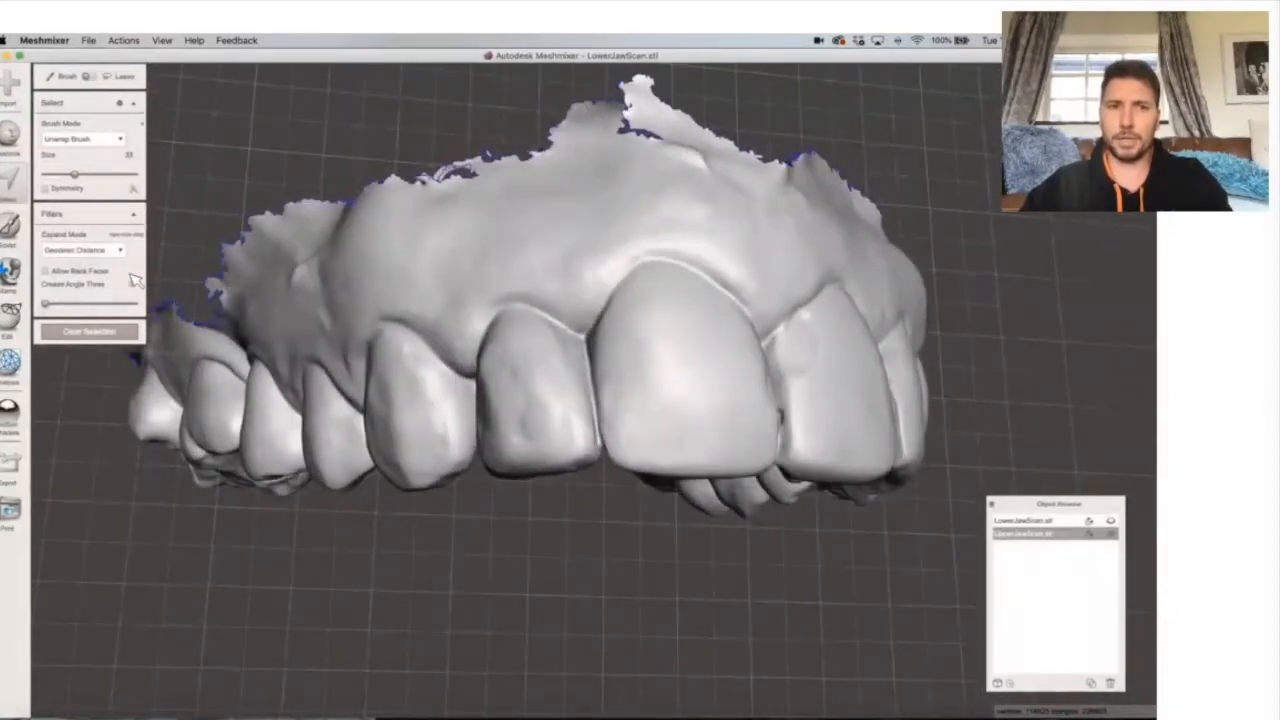
left_click(95, 339)
left_click(10, 184)
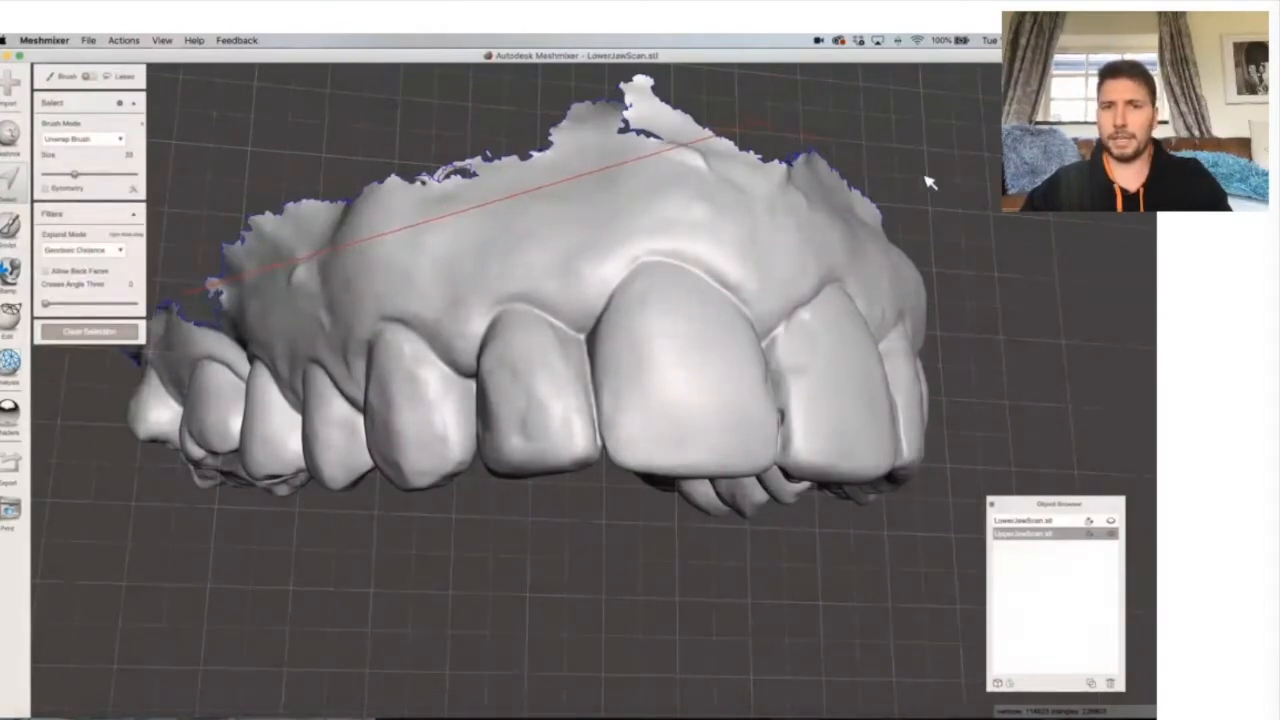
scroll(846, 135, "down", 2)
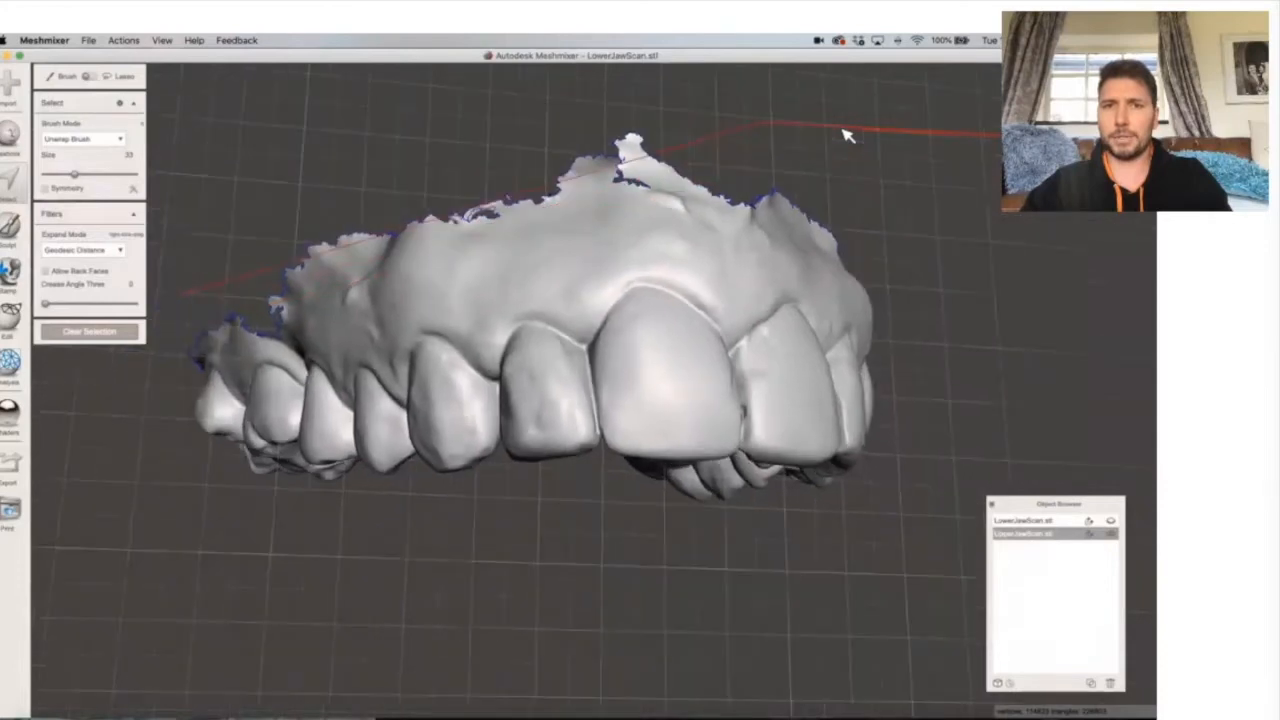
right_click_drag(771, 177, 765, 143)
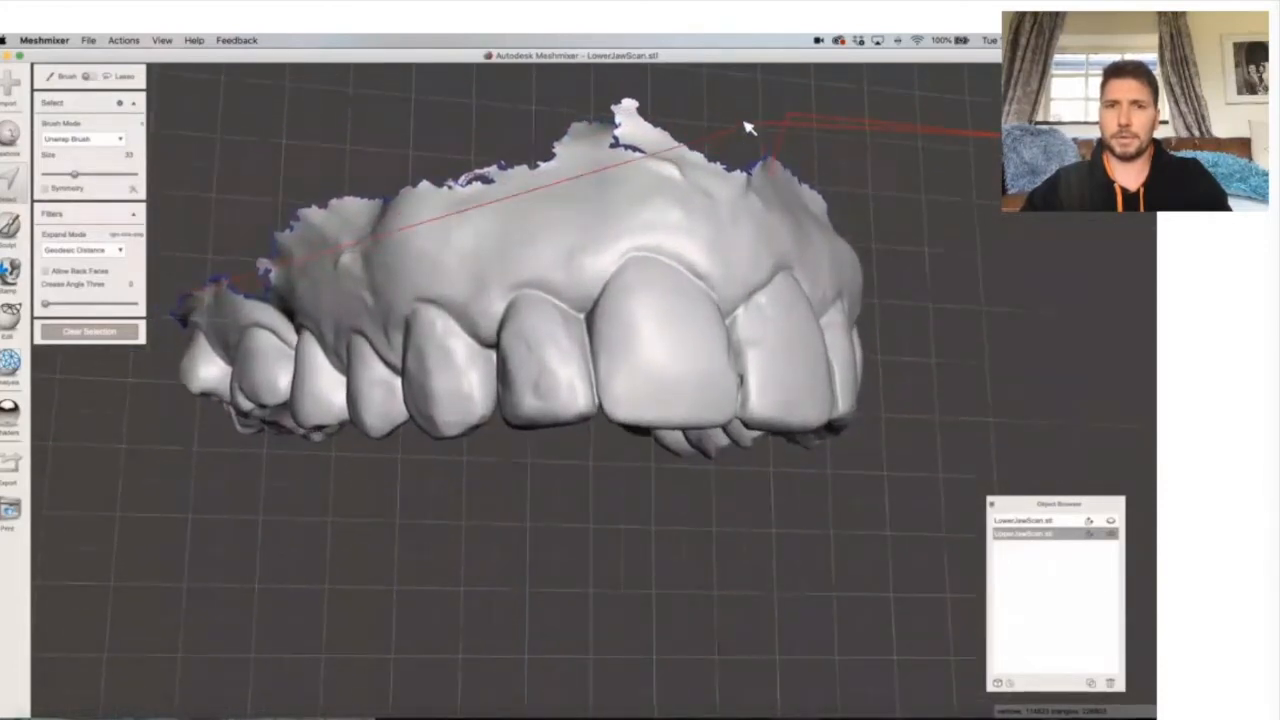
left_click(100, 331)
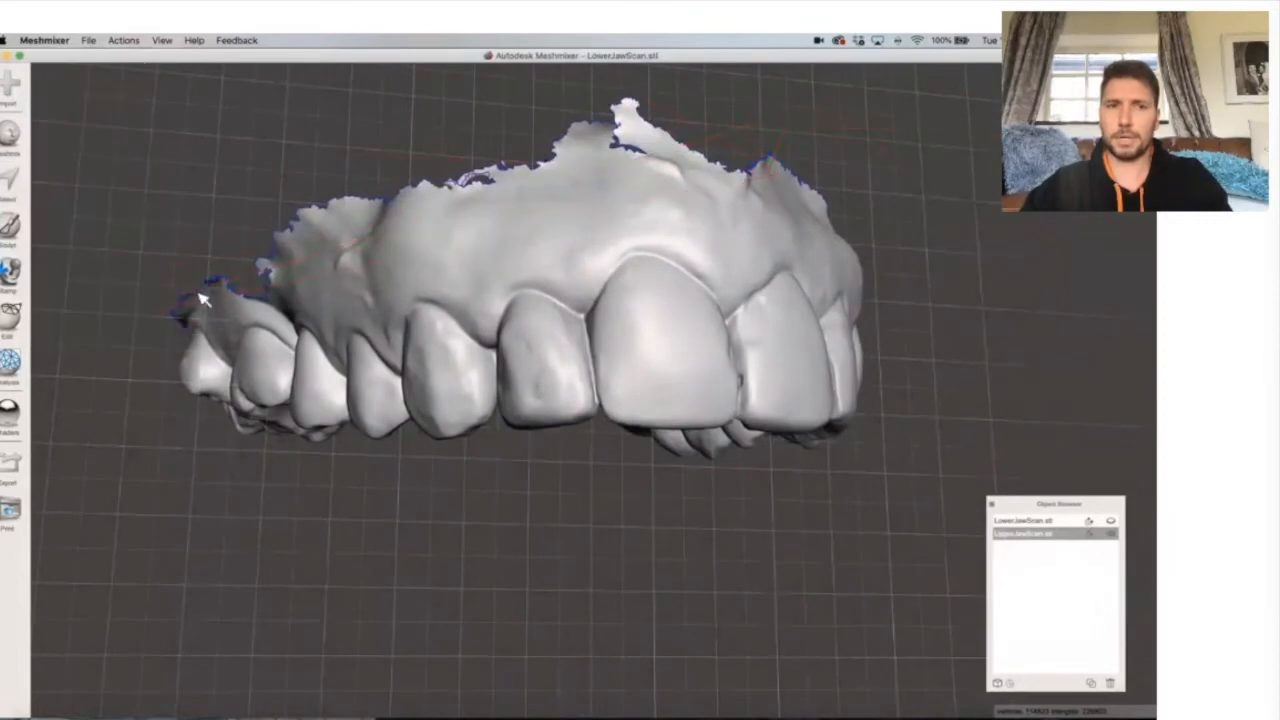
Lasso-select the ragged gum border along the upper jaw scan's outer edge, and clear that selection.
left_click(8, 190)
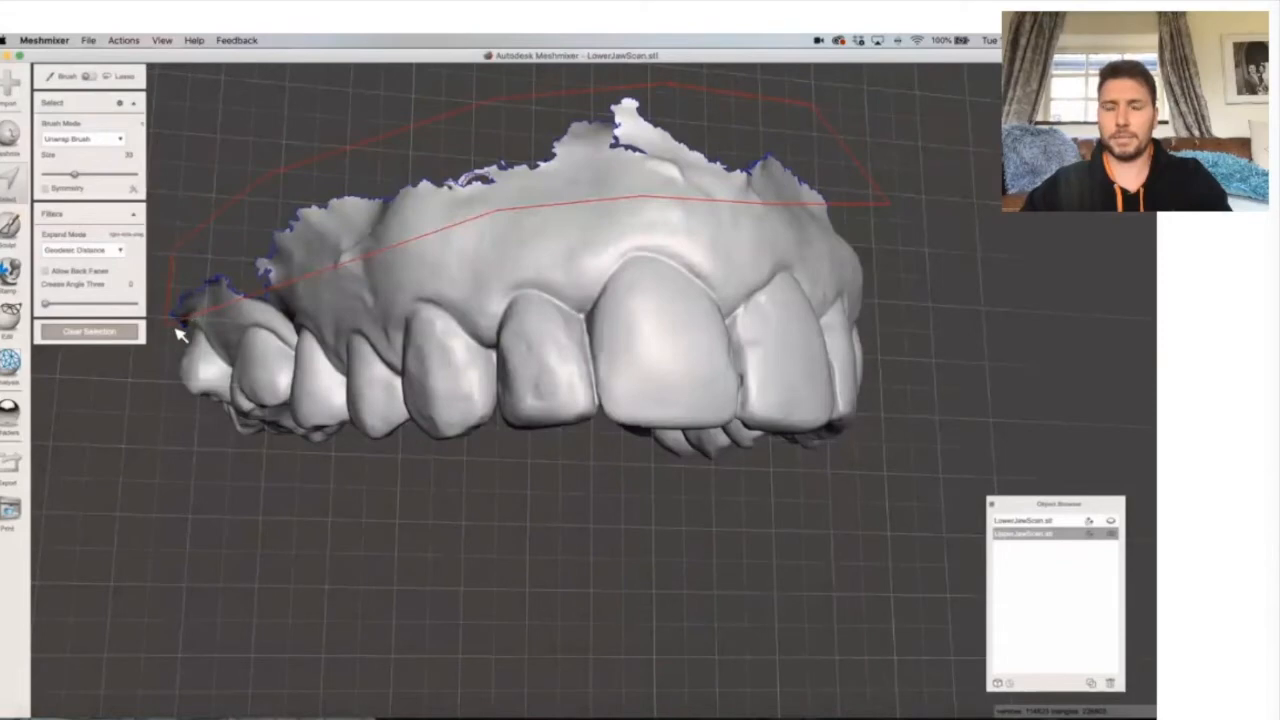
left_click_drag(170, 330, 172, 333)
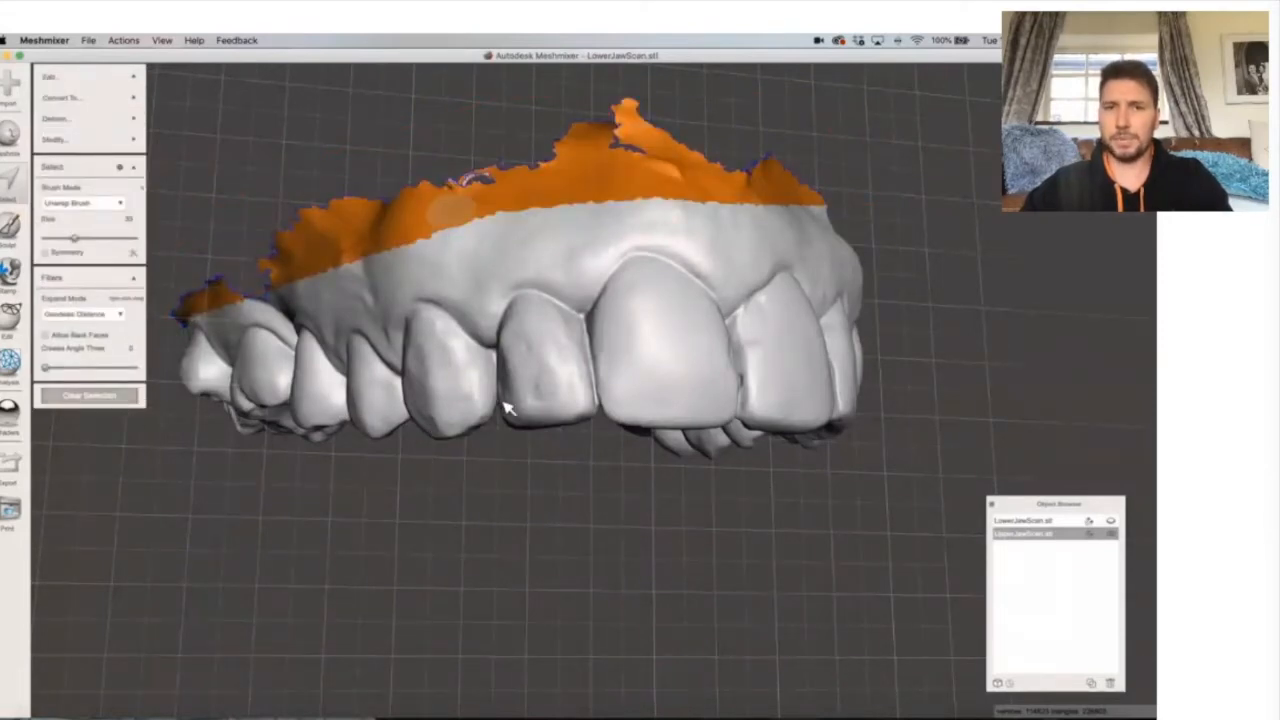
right_click_drag(922, 335, 777, 343)
scroll(772, 338, "up", 4)
right_click_drag(680, 374, 688, 375)
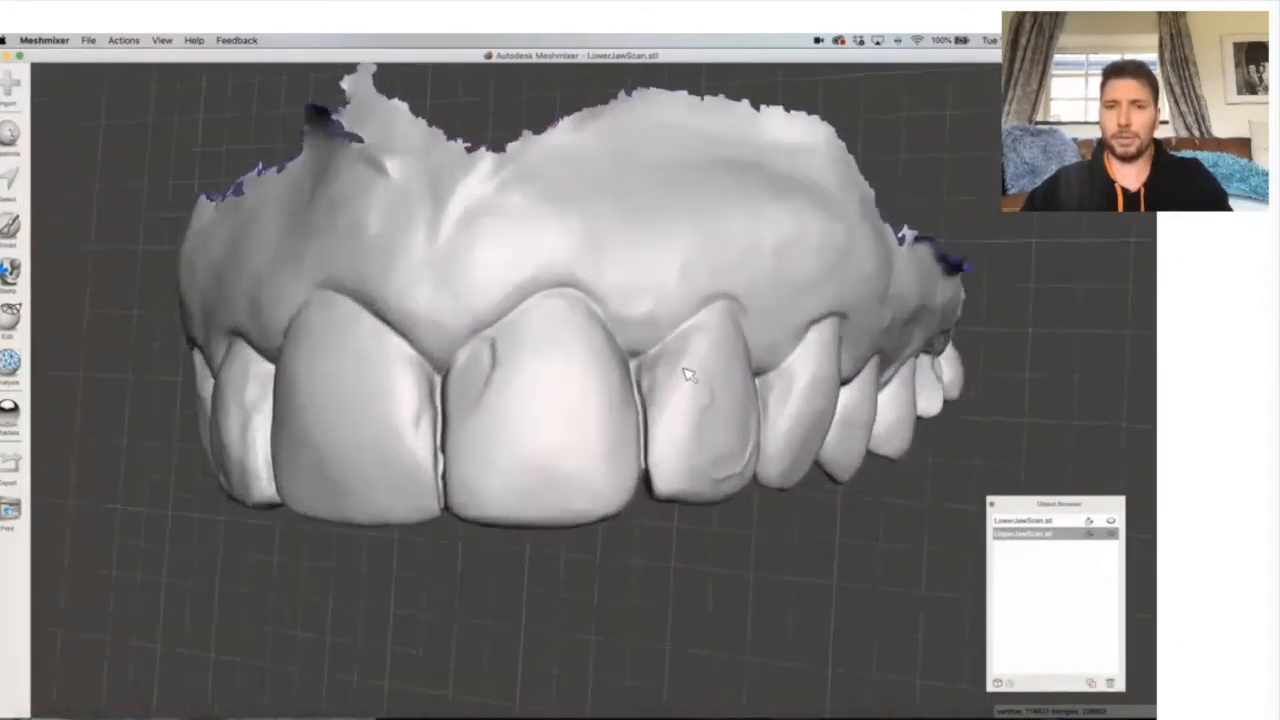
Examine the upper front teeth, their gum margins and biting edges from several angles.
scroll(688, 375, "down", 3)
scroll(569, 460, "down", 3)
right_click_drag(562, 466, 586, 309)
middle_click_drag(586, 309, 603, 443)
right_click_drag(603, 443, 620, 413)
right_click_drag(597, 311, 677, 300)
scroll(670, 303, "up", 3)
right_click_drag(658, 285, 653, 314)
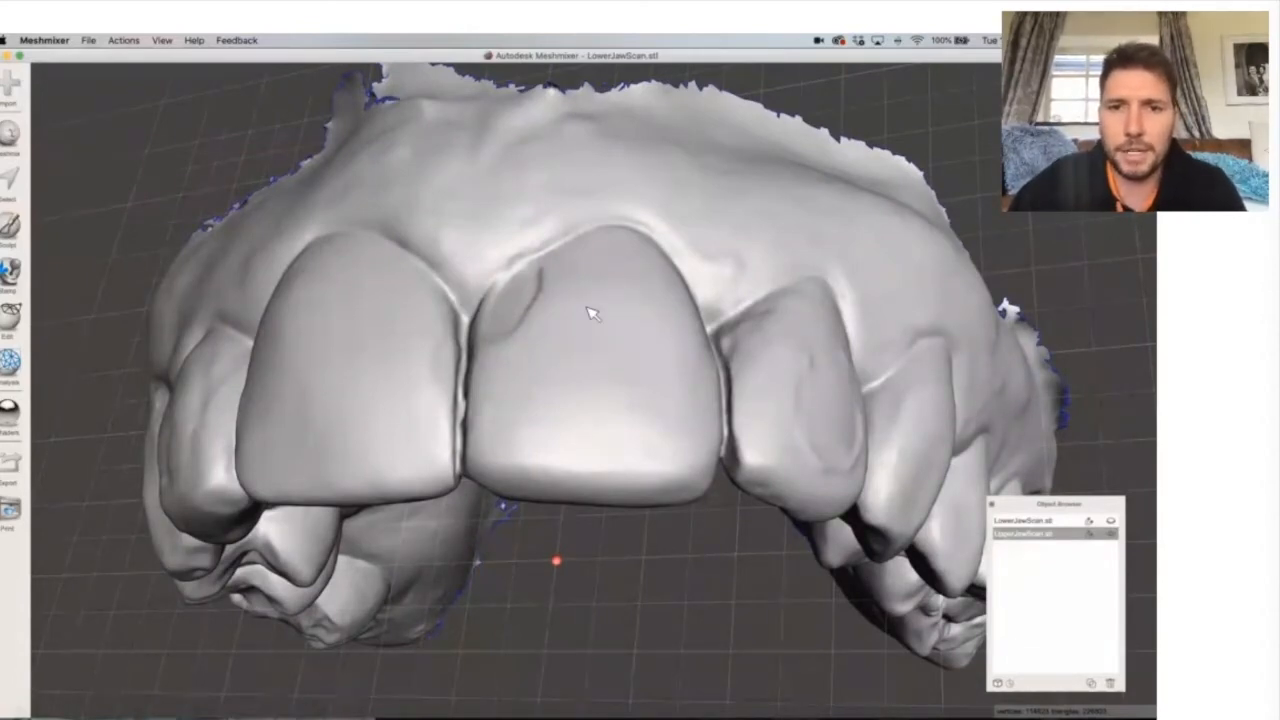
right_click_drag(649, 304, 669, 375)
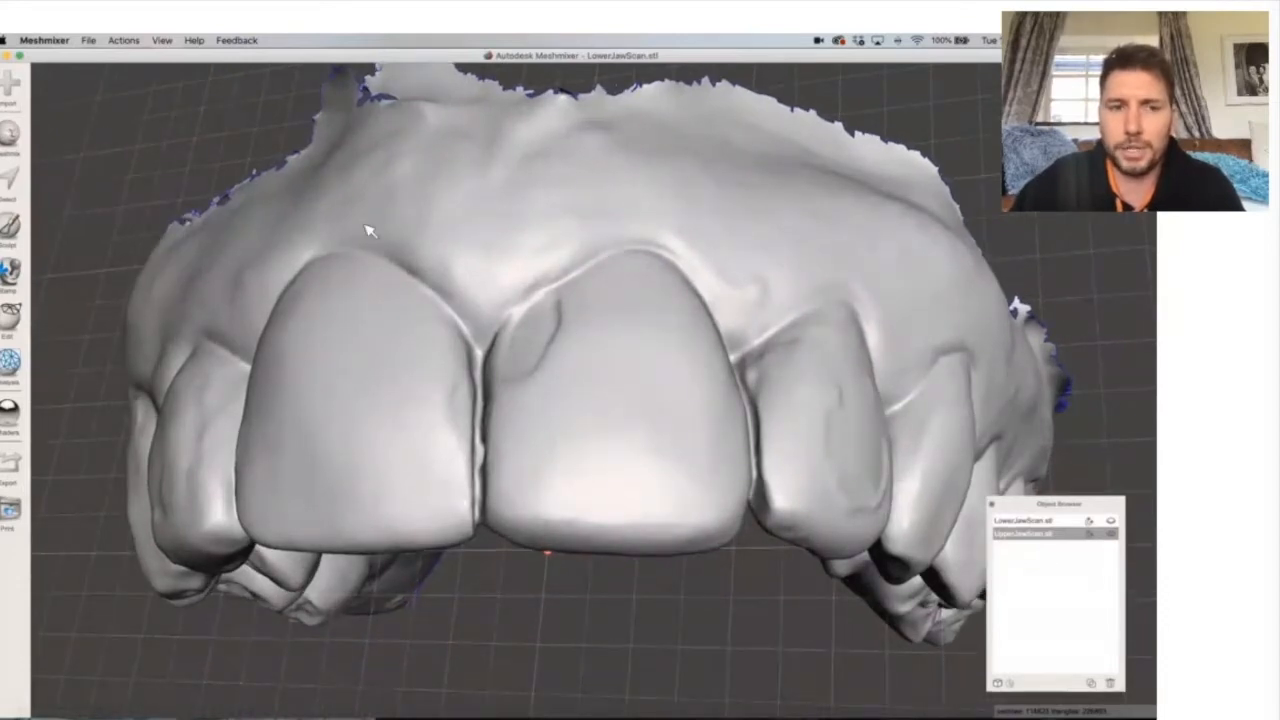
Brush-select the front face of the upper central incisor that has the small chip-like mark.
left_click(12, 182)
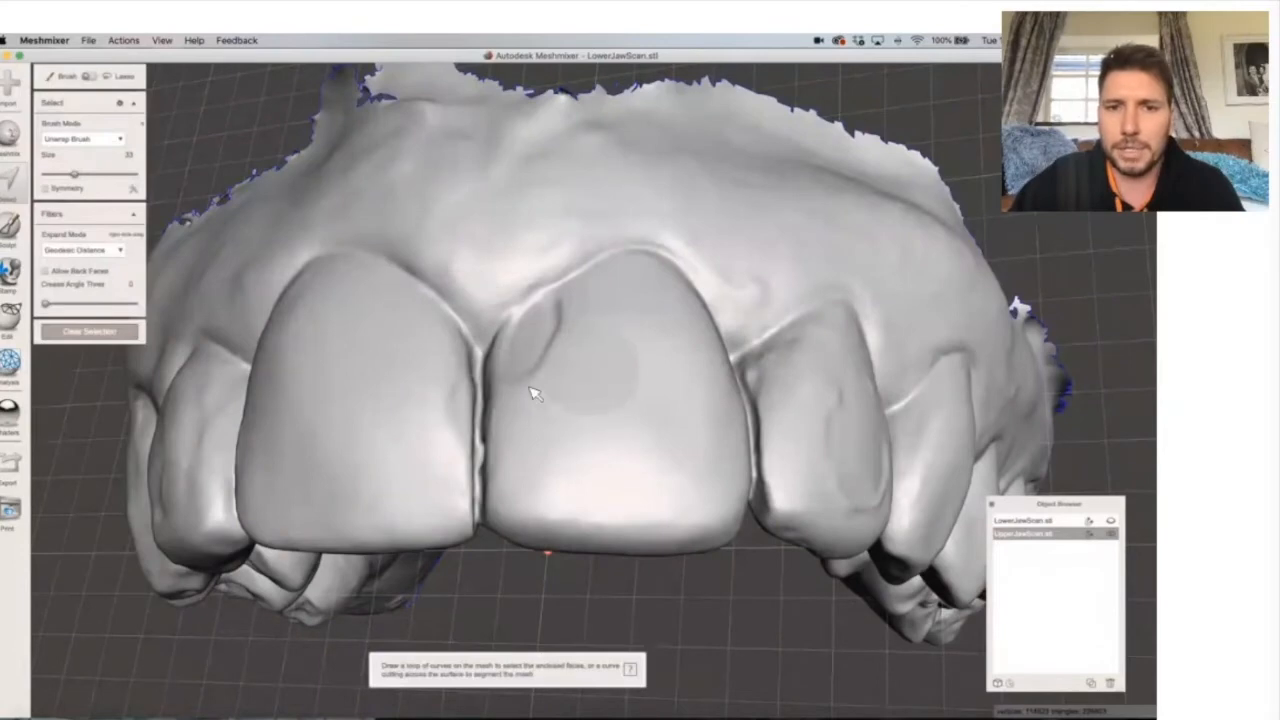
mouse_move(531, 391)
left_mouse_down()
mouse_move(528, 372)
mouse_move(556, 338)
mouse_move(600, 312)
mouse_move(646, 289)
mouse_move(676, 307)
mouse_move(730, 405)
mouse_move(712, 485)
mouse_move(655, 525)
left_mouse_up()
mouse_move(620, 466)
left_mouse_down()
mouse_move(630, 370)
mouse_move(540, 440)
mouse_move(520, 510)
mouse_move(578, 528)
left_mouse_up()
right_click_drag(578, 528, 576, 415)
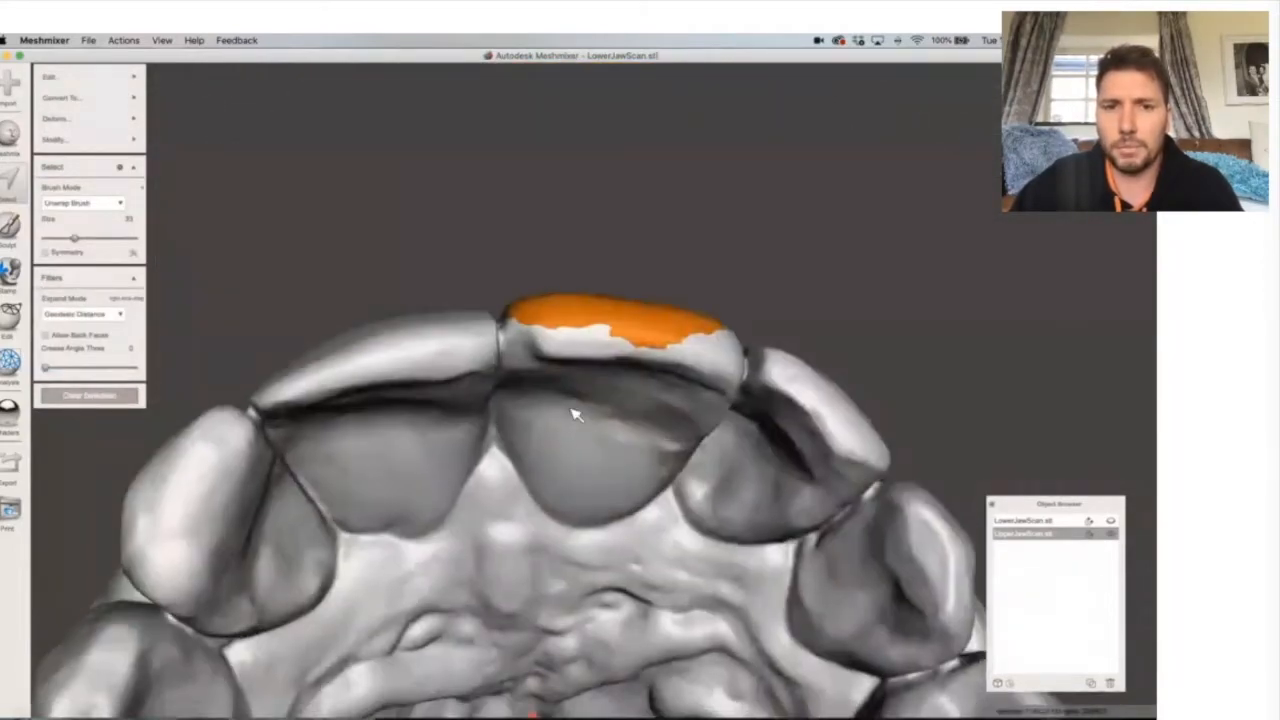
Extend the painted selection over the incisor's biting edge, back surface, sides and gum margin.
mouse_move(533, 348)
left_mouse_down()
mouse_move(543, 437)
mouse_move(577, 491)
mouse_move(615, 497)
mouse_move(603, 434)
mouse_move(617, 346)
mouse_move(611, 409)
mouse_move(643, 427)
left_mouse_up()
right_click_drag(643, 427, 606, 351)
mouse_move(637, 334)
left_mouse_down()
mouse_move(651, 337)
mouse_move(634, 418)
mouse_move(600, 462)
mouse_move(505, 500)
mouse_move(537, 316)
left_mouse_up()
right_click_drag(537, 316, 529, 569)
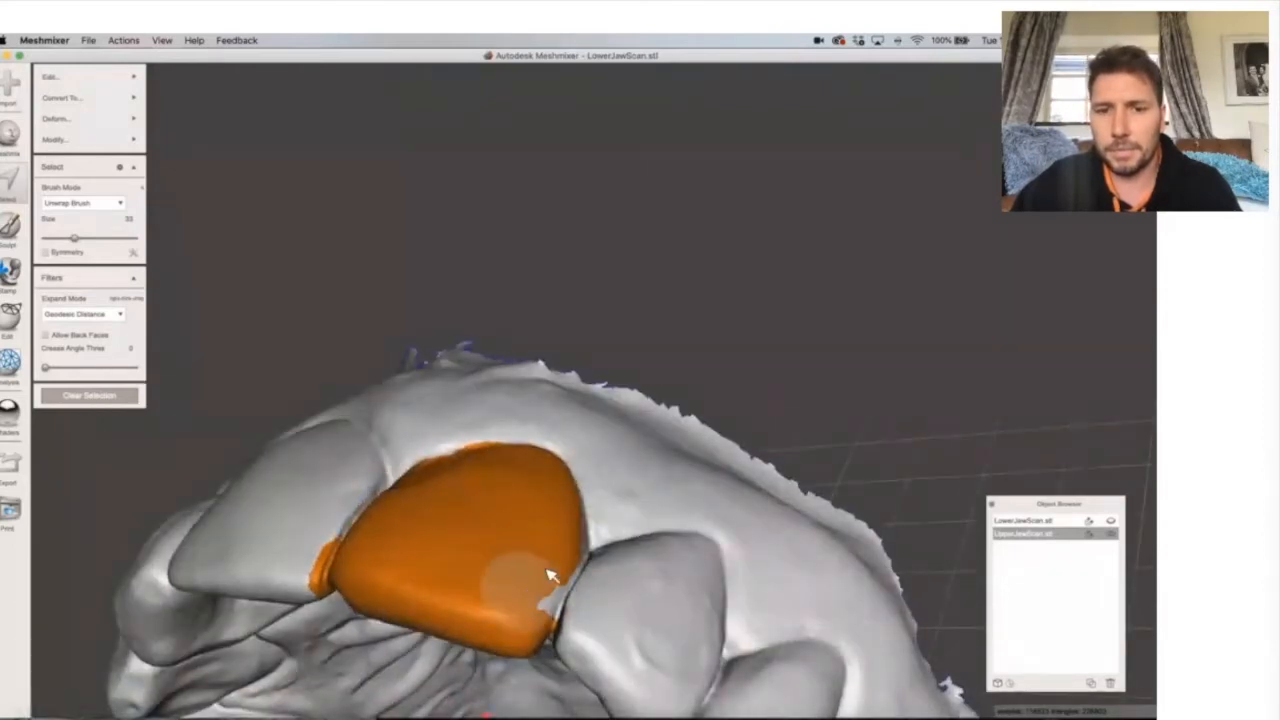
right_click_drag(537, 524, 523, 537)
left_click_drag(493, 481, 463, 483)
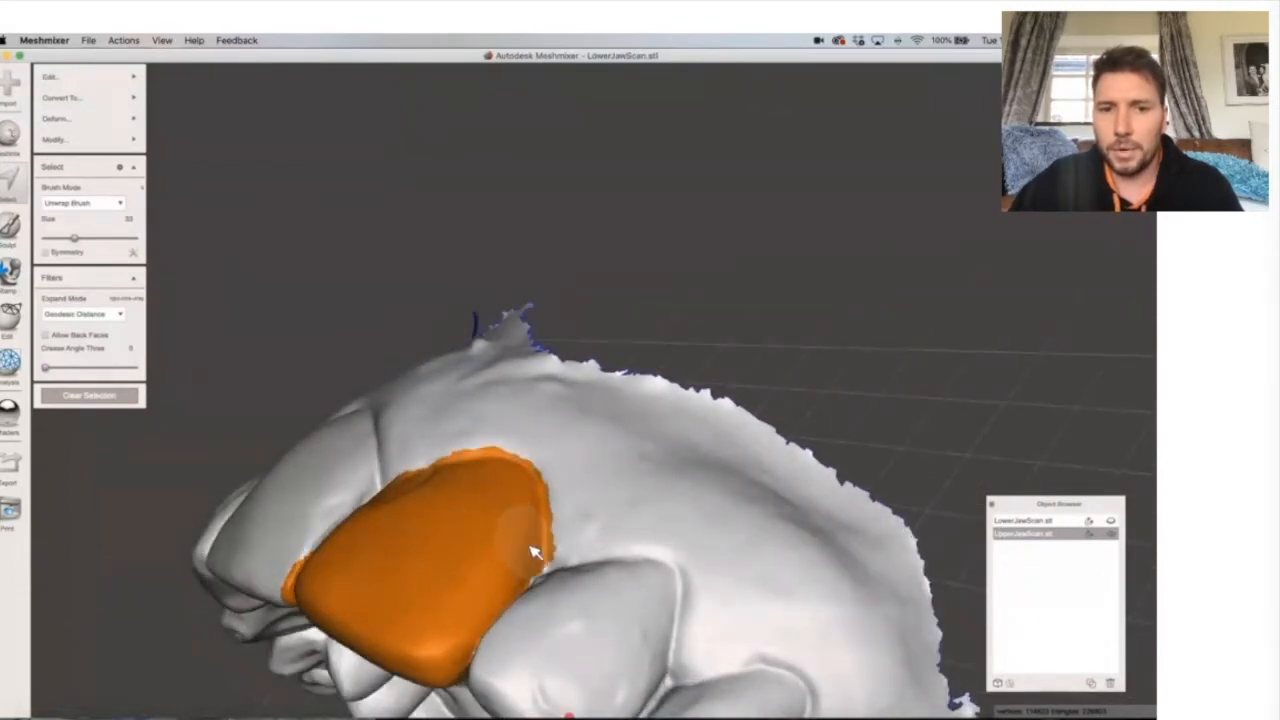
Check the incisor selection from all sides and delete the selected tooth from the upper jaw scan.
right_click_drag(457, 623, 630, 565)
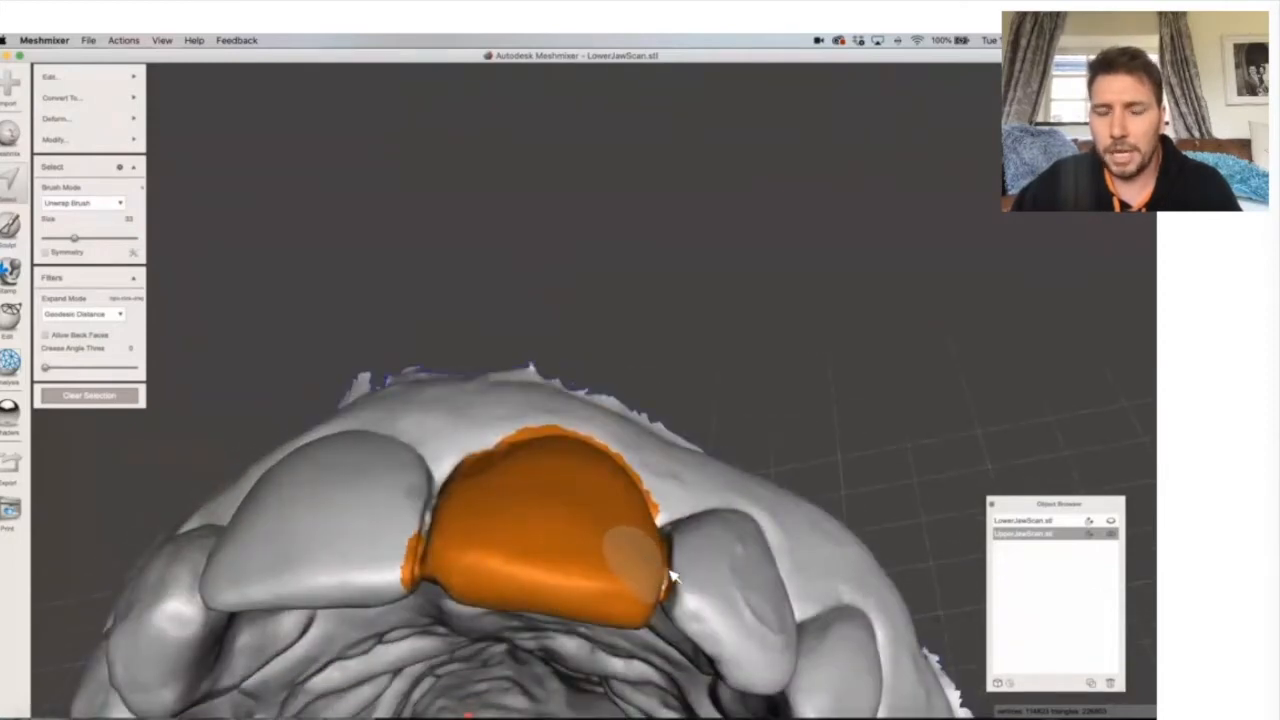
right_click_drag(721, 558, 697, 513)
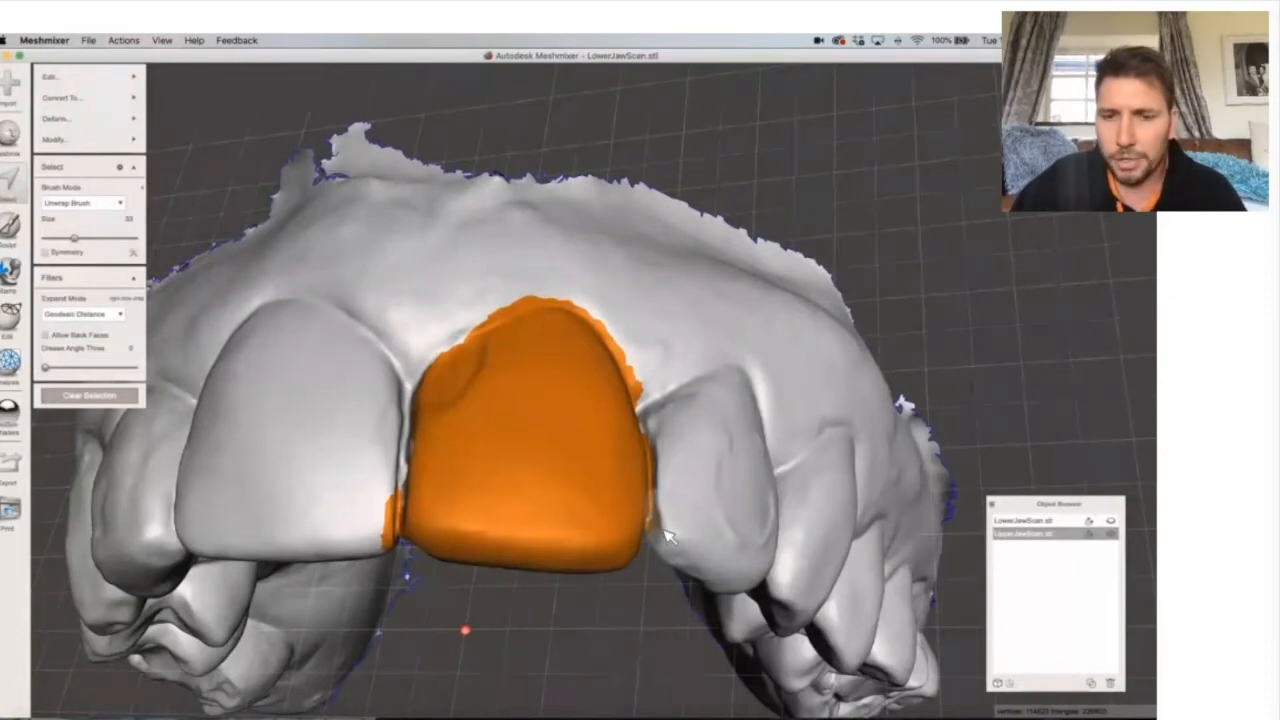
right_click_drag(666, 533, 600, 535)
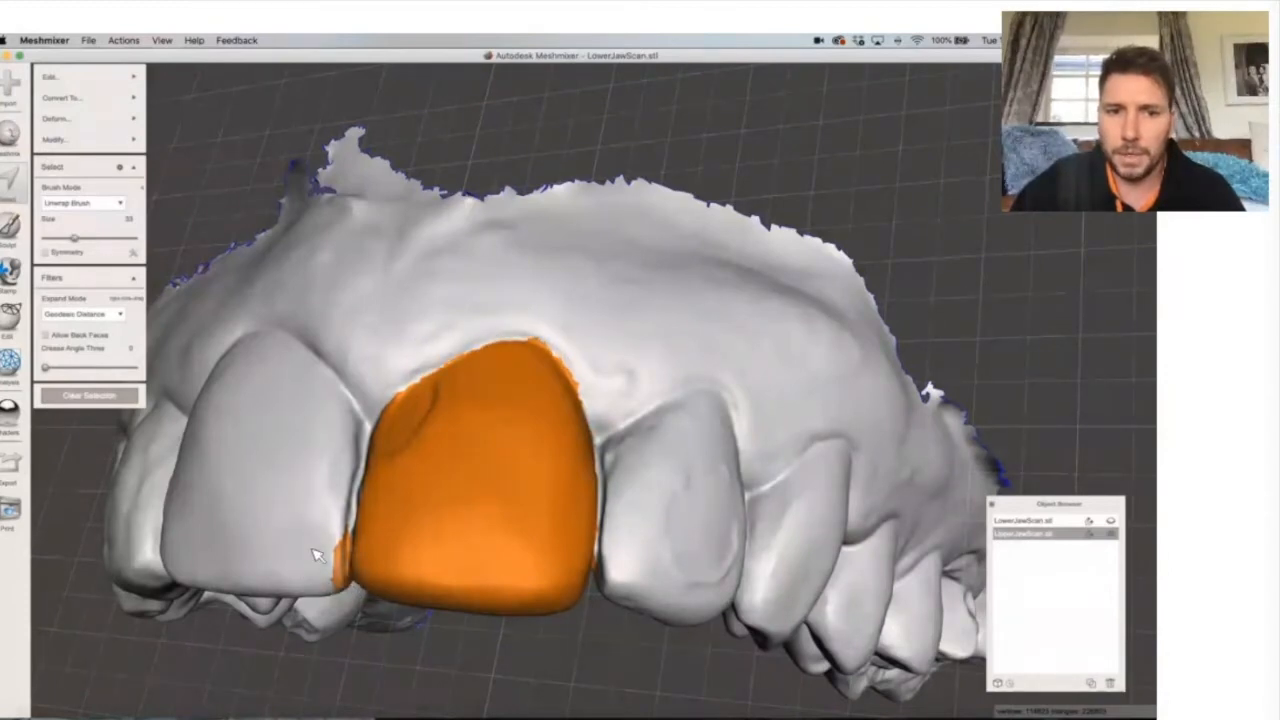
right_click_drag(360, 666, 357, 83)
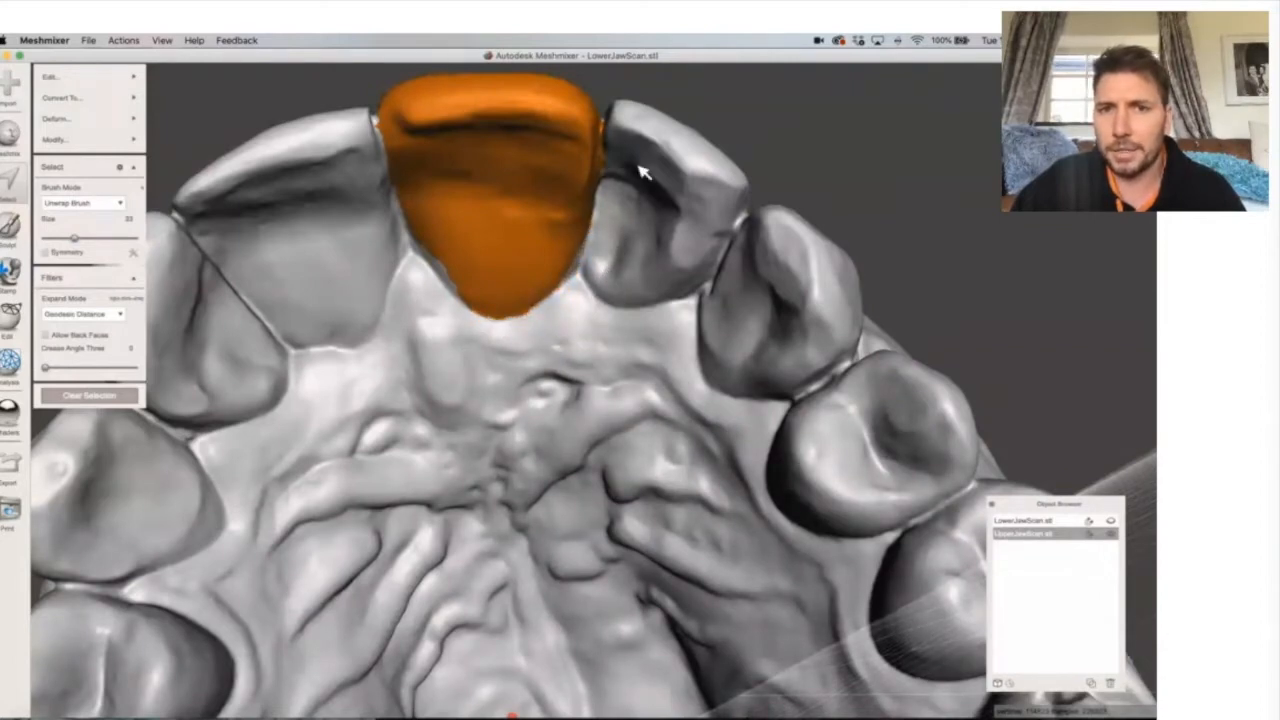
right_click_drag(650, 230, 487, 514)
right_click_drag(514, 577, 823, 400)
key("Delete")
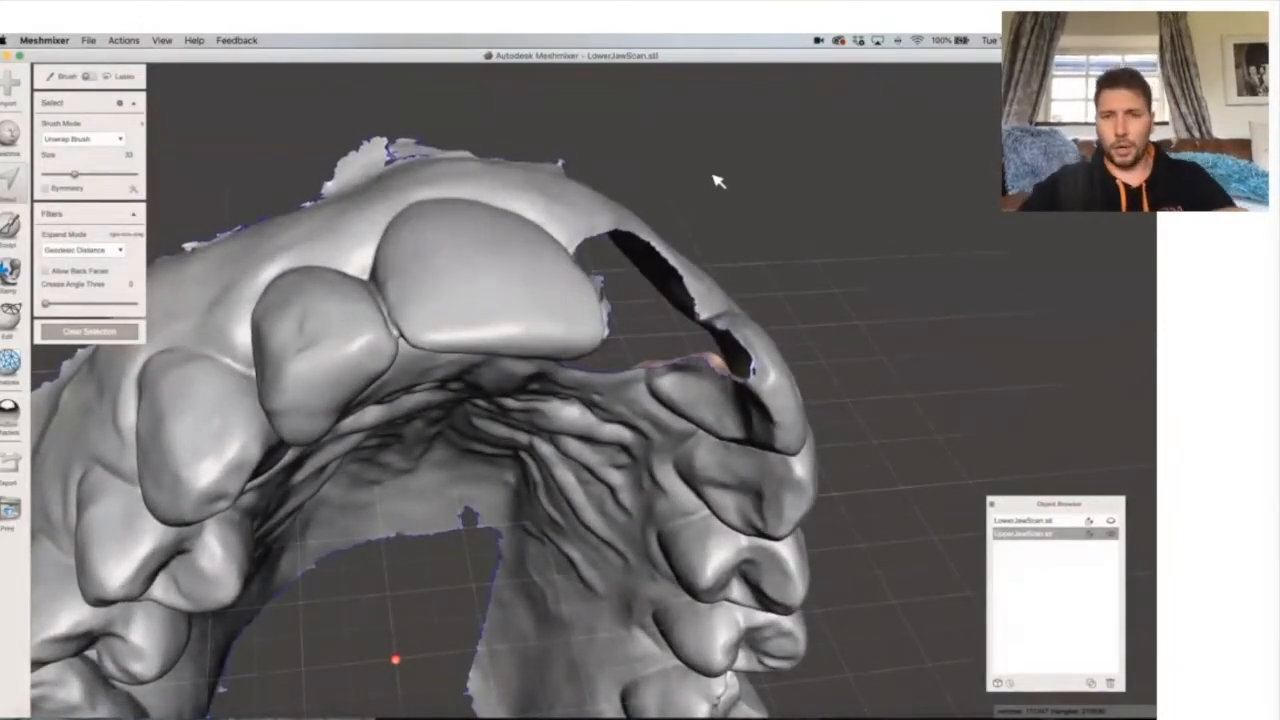
Run the Inspector on the upper jaw scan and view the defects it marks around the mesh.
left_click(12, 372)
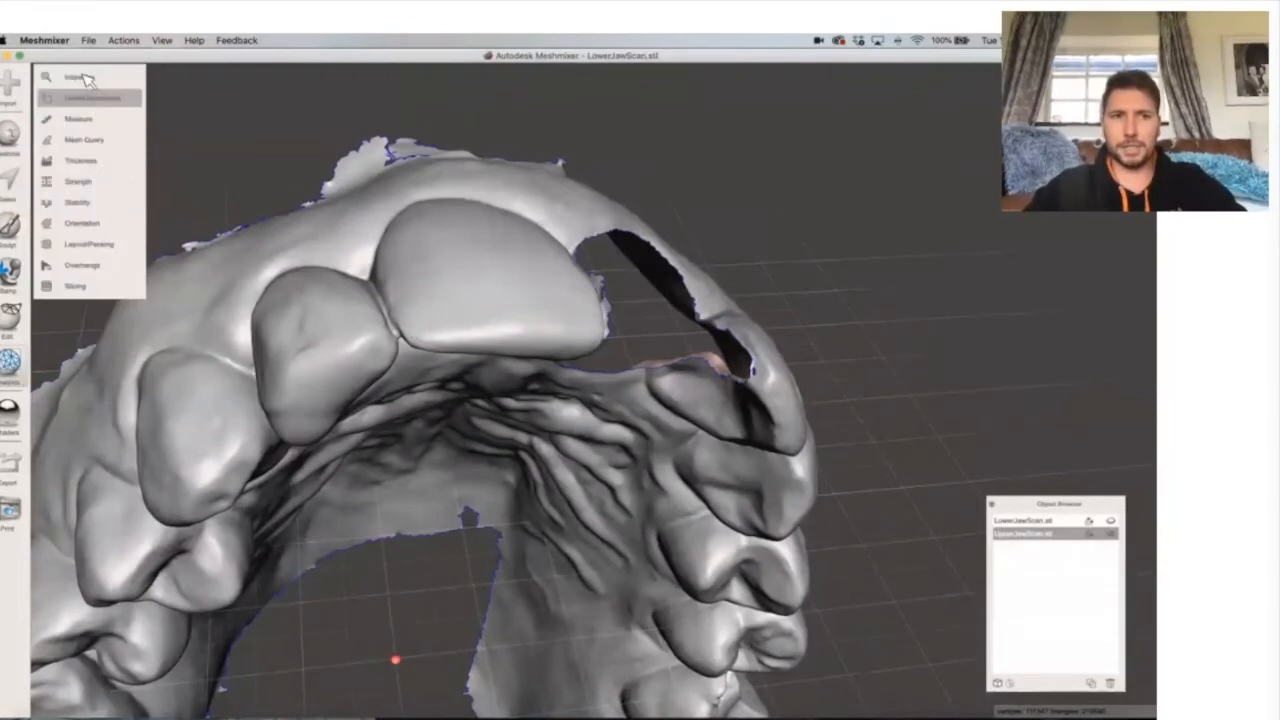
left_click(70, 80)
scroll(702, 282, "down", 5)
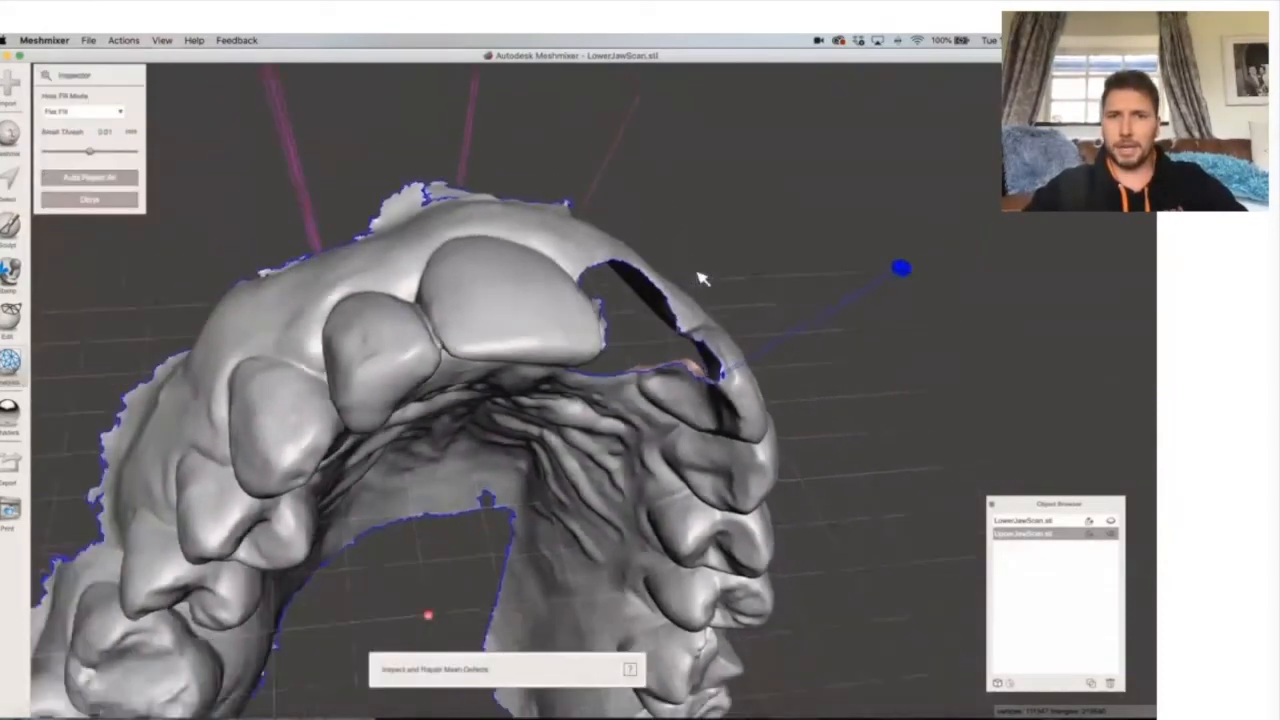
right_click_drag(693, 262, 163, 323)
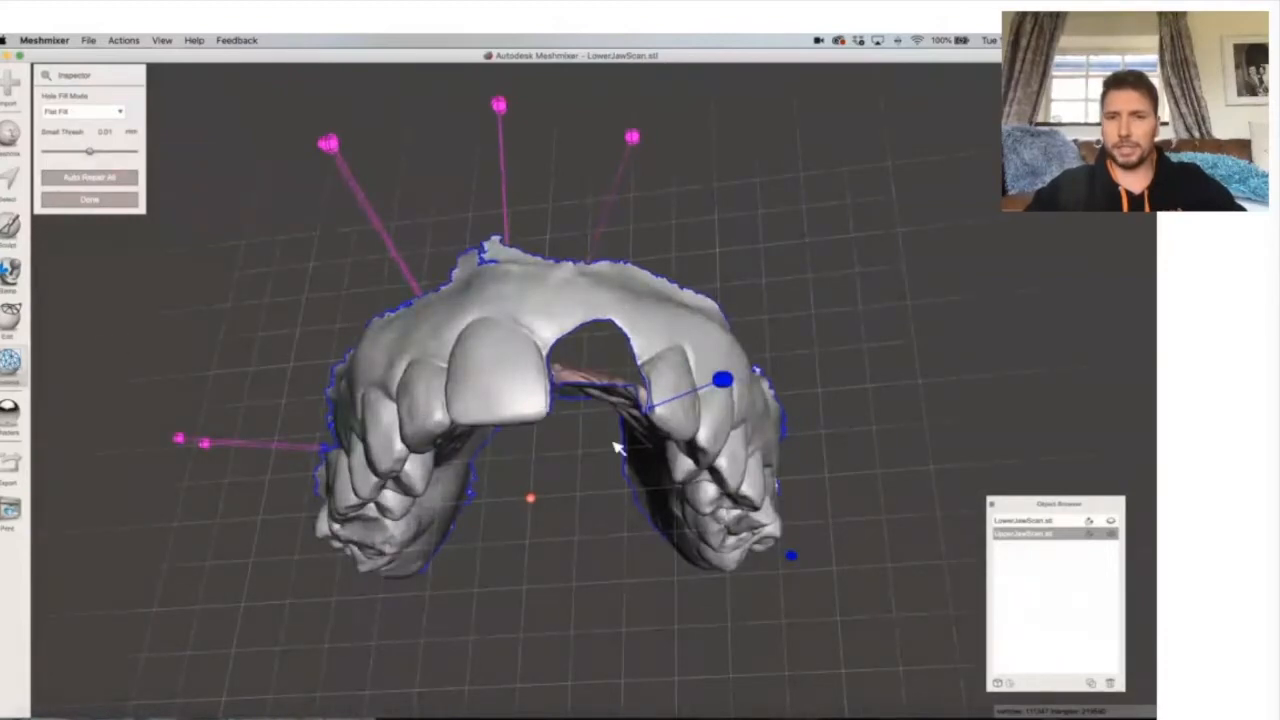
right_click_drag(625, 467, 624, 487)
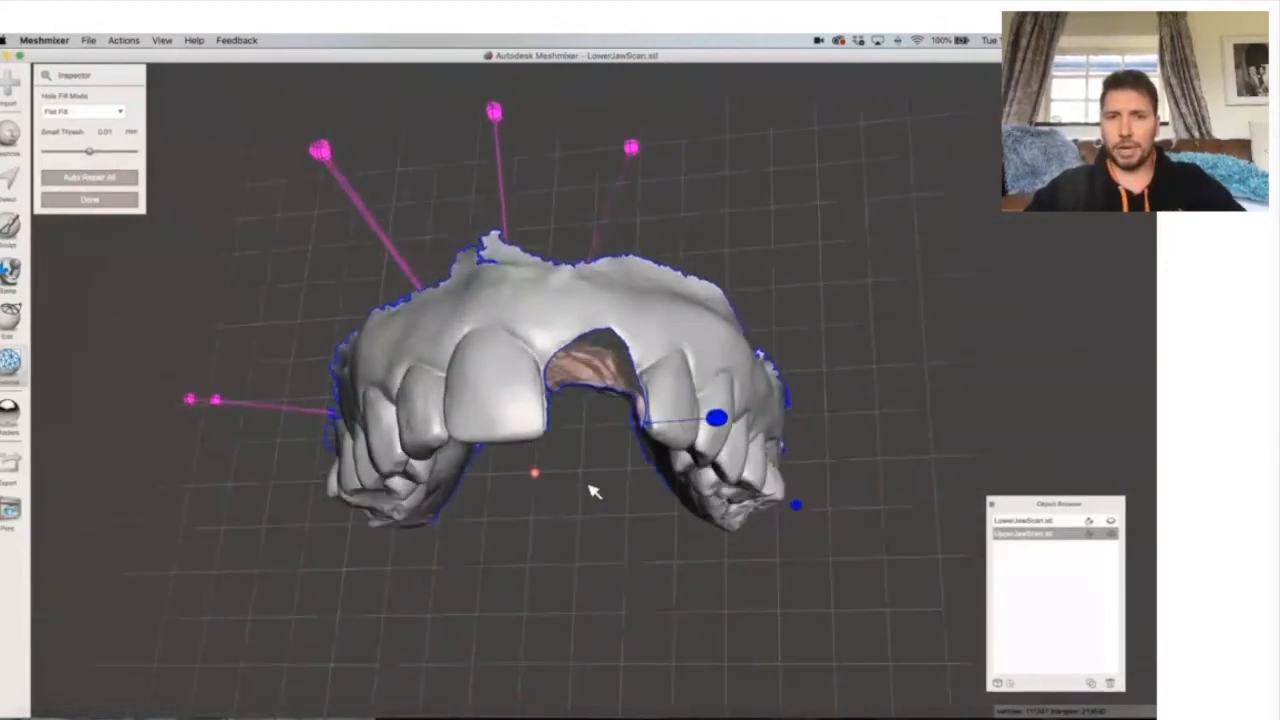
Repair a small marked defect at the ragged gum border above the front teeth with the Inspector.
scroll(550, 517, "down", 3)
scroll(549, 511, "up", 2)
right_click_drag(560, 285, 461, 304)
scroll(464, 305, "up", 3)
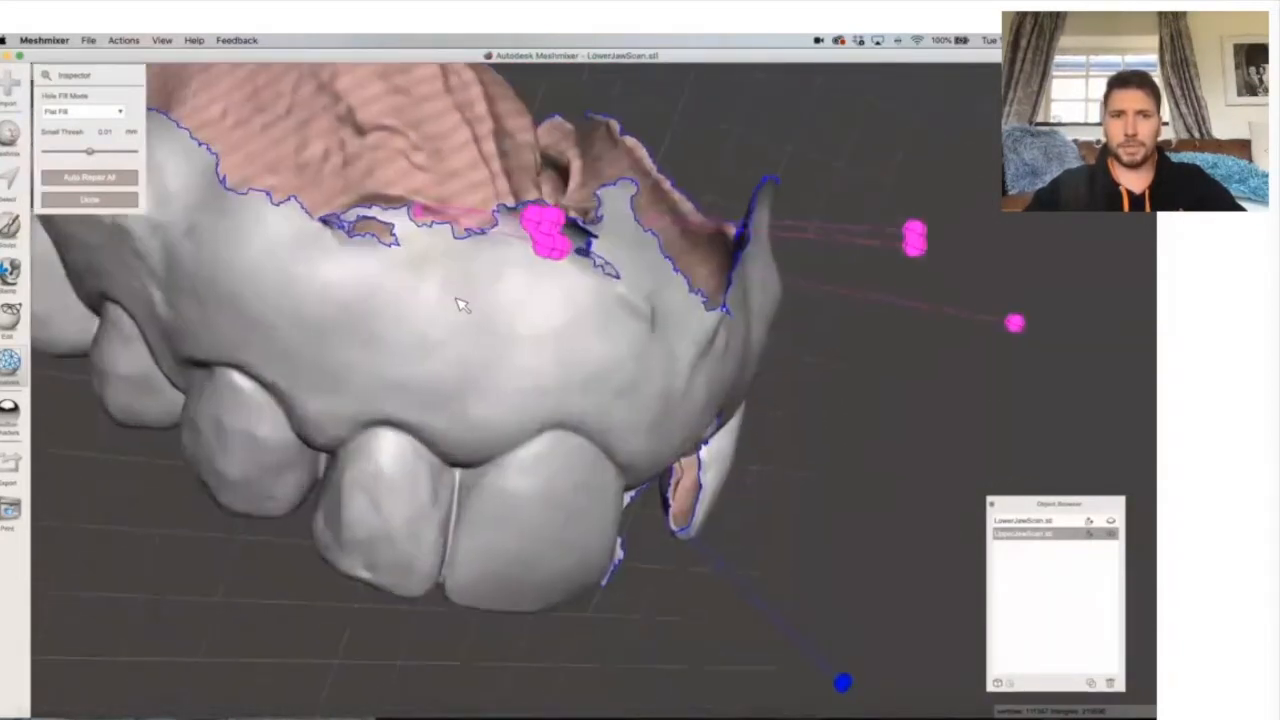
scroll(460, 303, "up", 2)
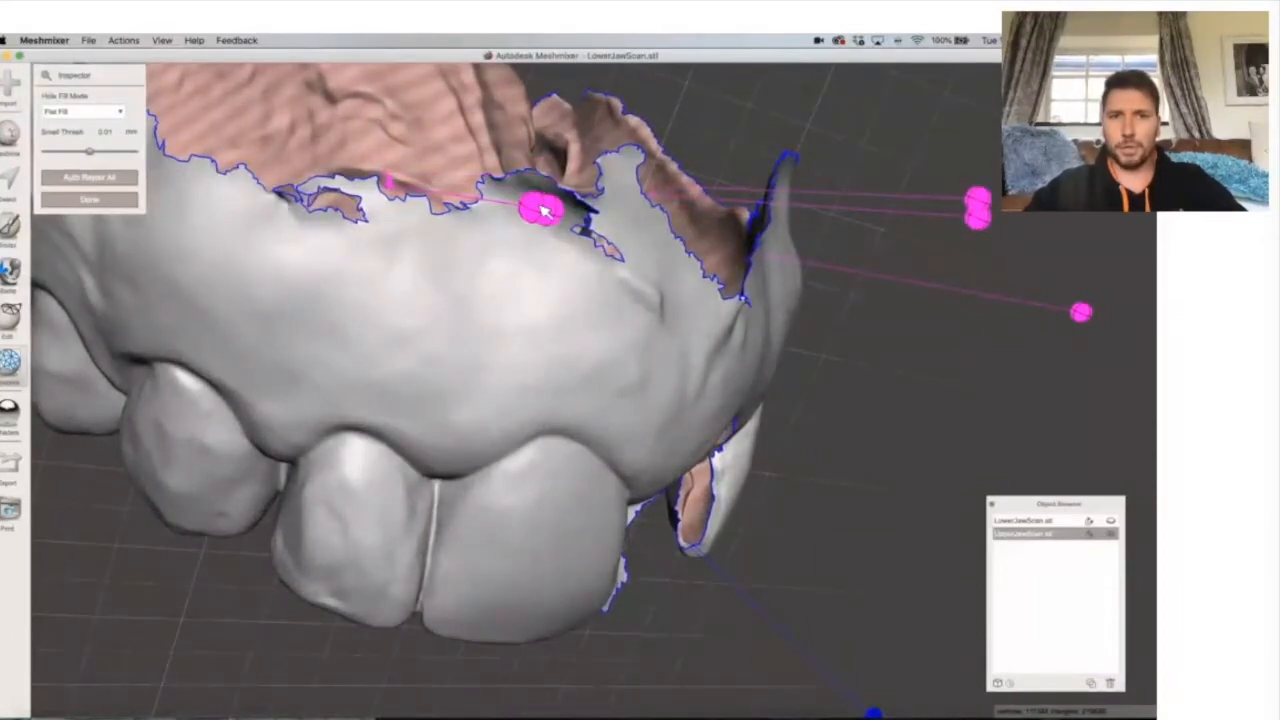
Close the hole left by the deleted incisor using the Inspector's Flat Fill mode.
right_click_drag(786, 313, 958, 290)
right_click_drag(683, 432, 757, 377)
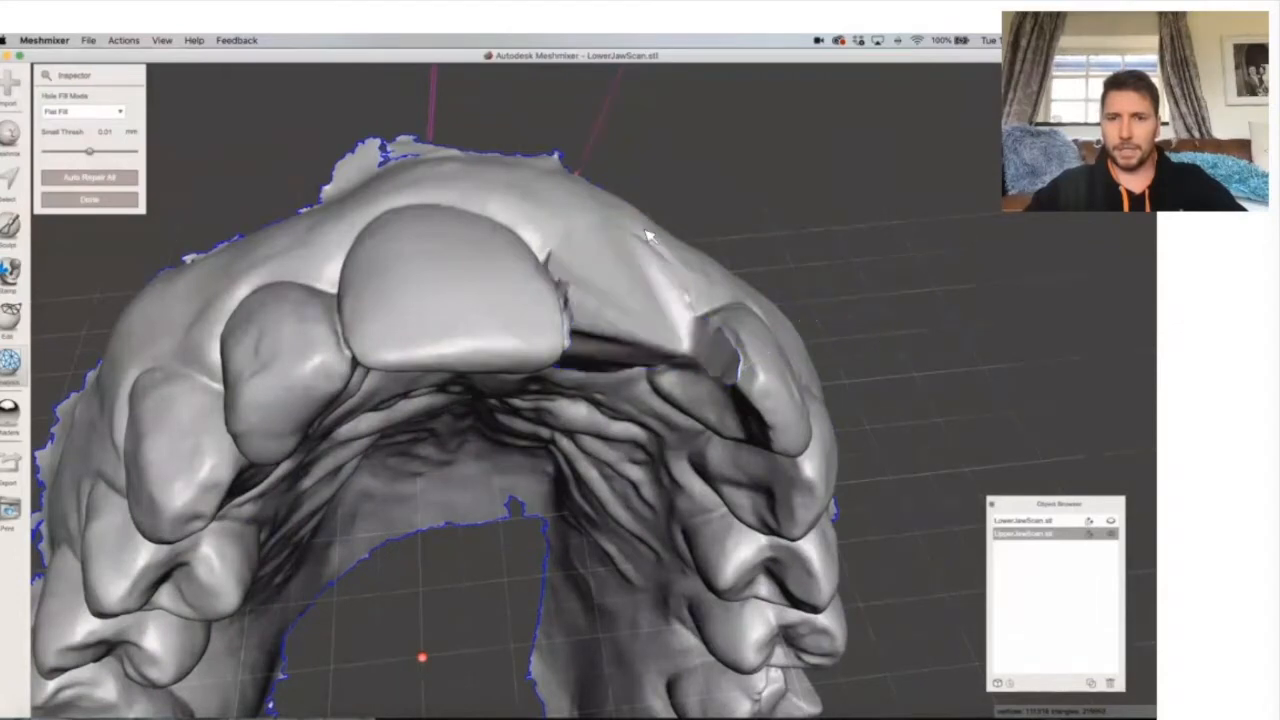
right_click_drag(645, 230, 647, 192)
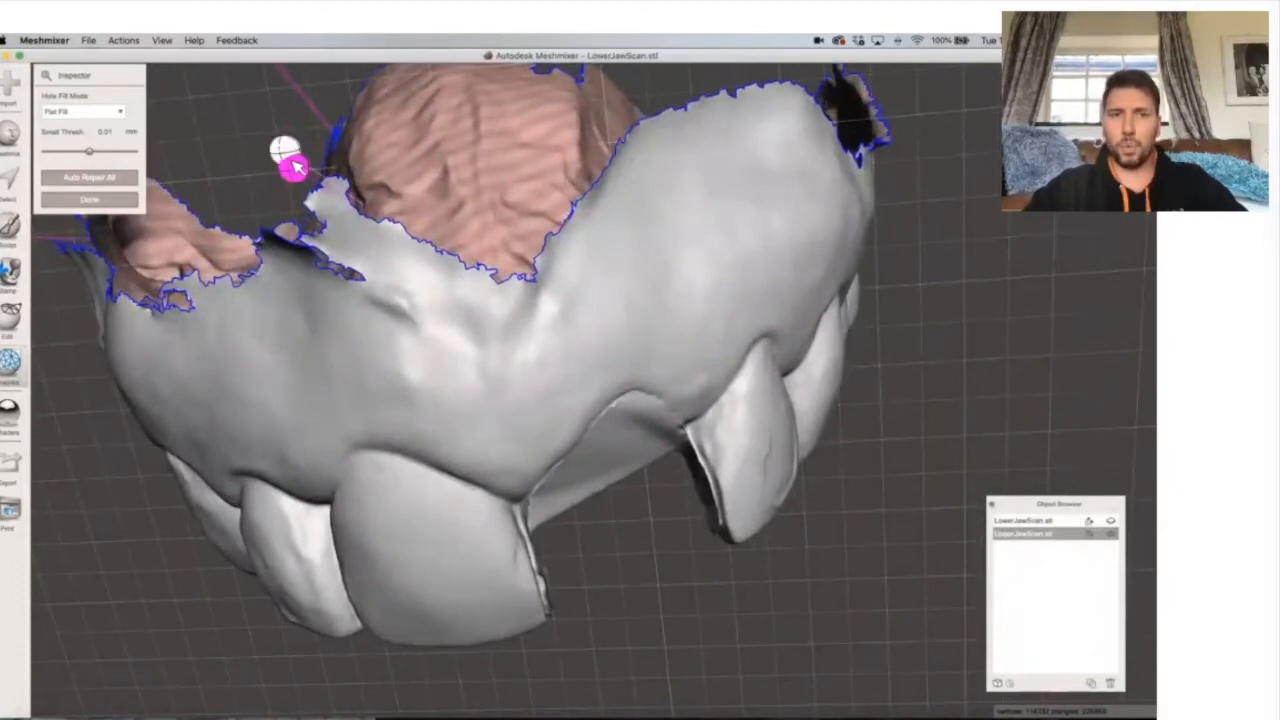
Repair further marked small defects along the front gum border of the upper jaw scan.
right_click_drag(578, 174, 572, 311)
right_click_drag(748, 283, 547, 416)
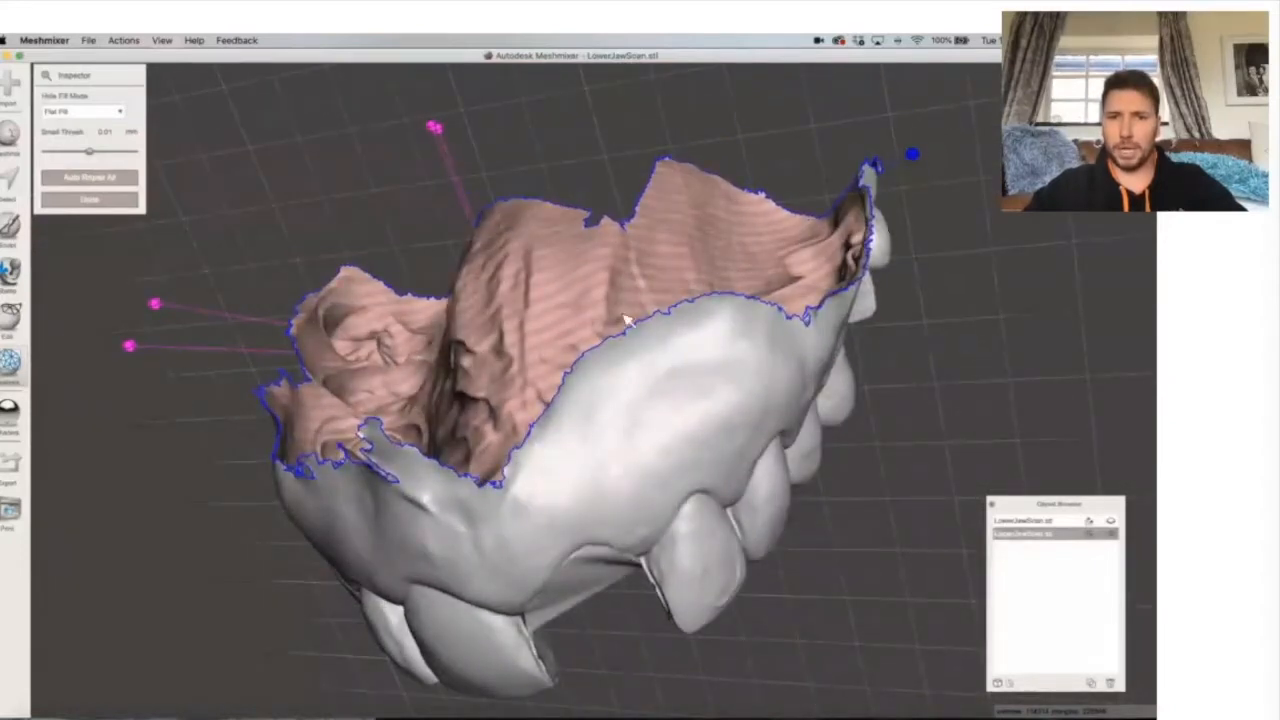
right_click_drag(757, 311, 433, 263)
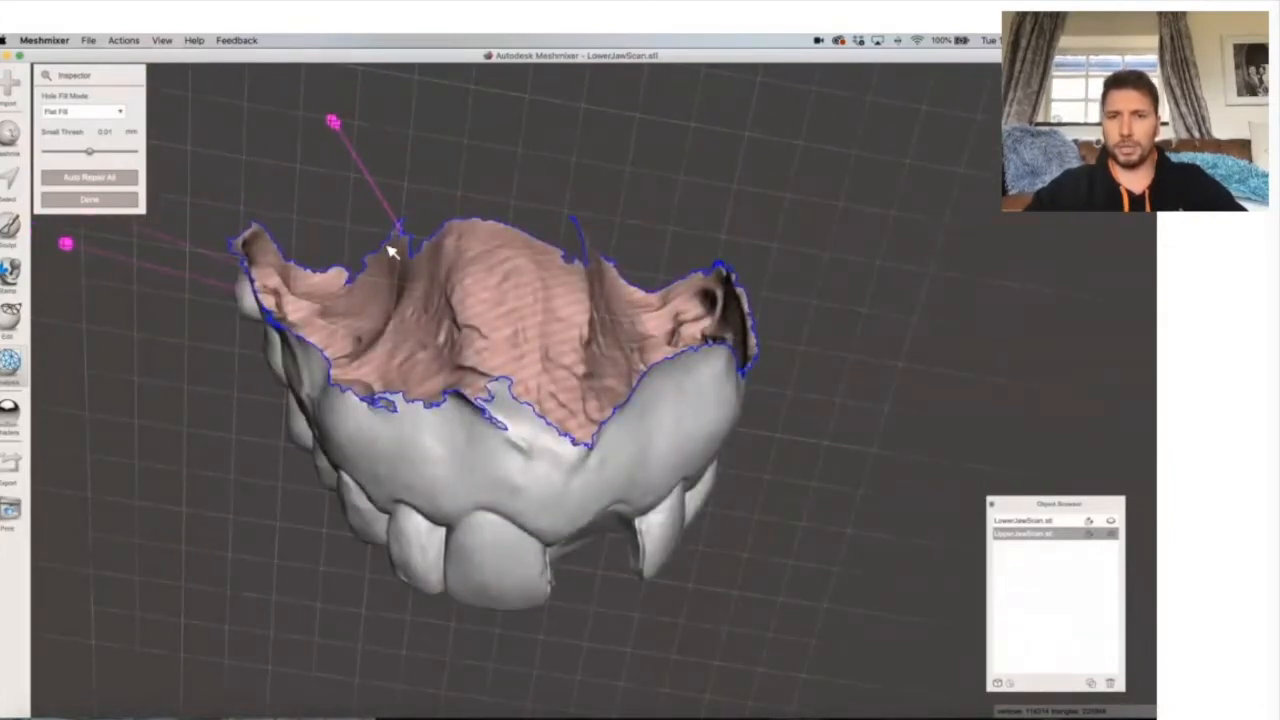
Check the open scan edge all around, repair another marked small defect, and finish the Inspector.
right_click_drag(814, 353, 513, 115)
right_click_drag(678, 396, 560, 479)
right_click_drag(1016, 363, 813, 180)
right_click_drag(930, 324, 798, 230)
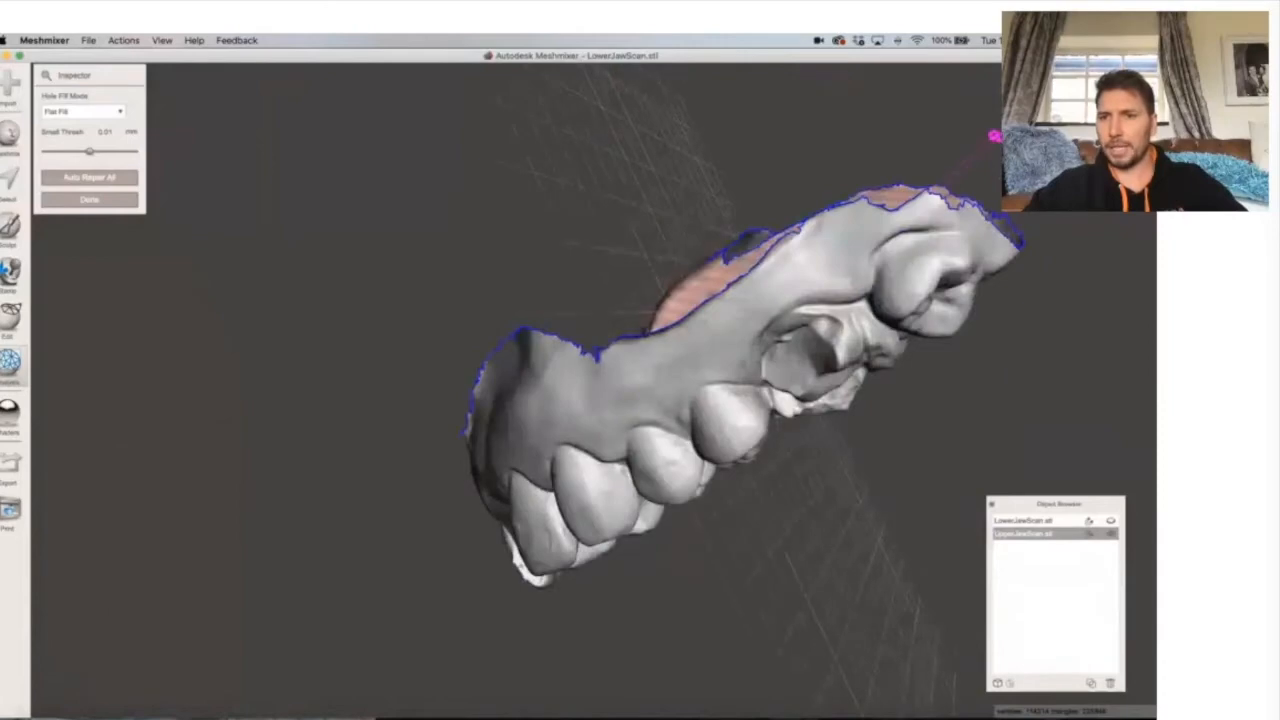
right_click_drag(684, 308, 626, 230)
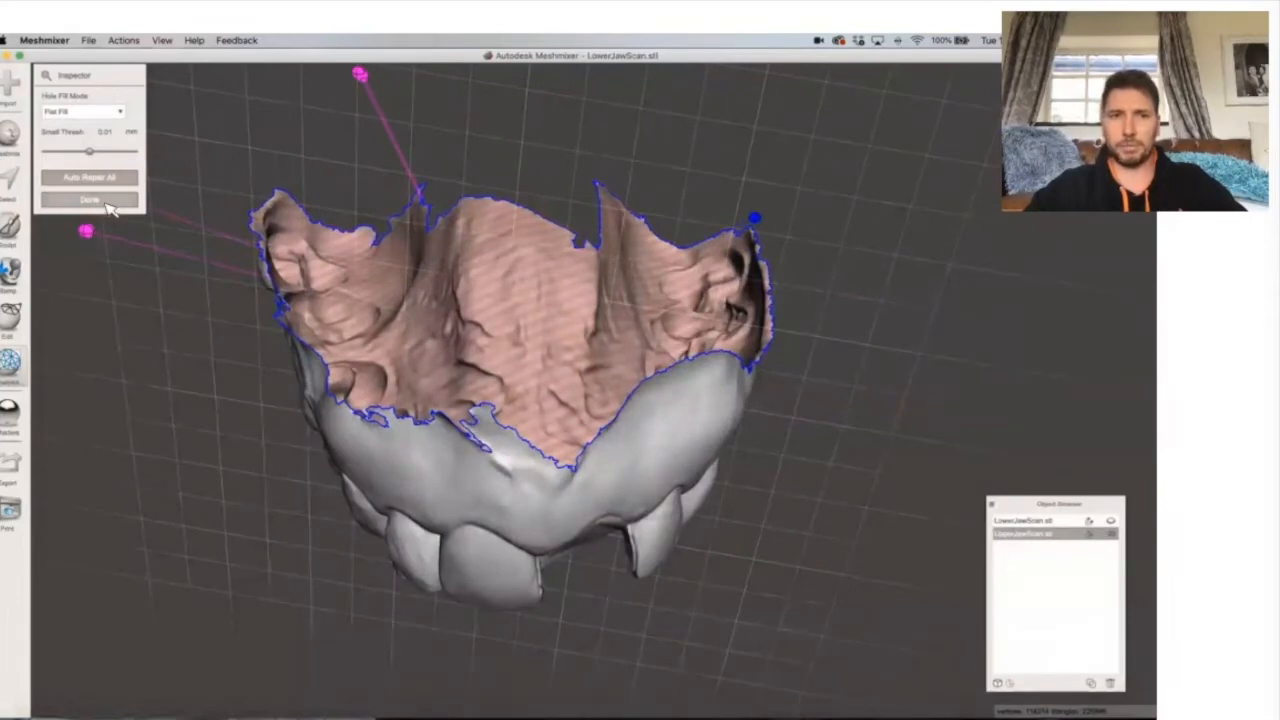
right_click_drag(255, 296, 222, 337)
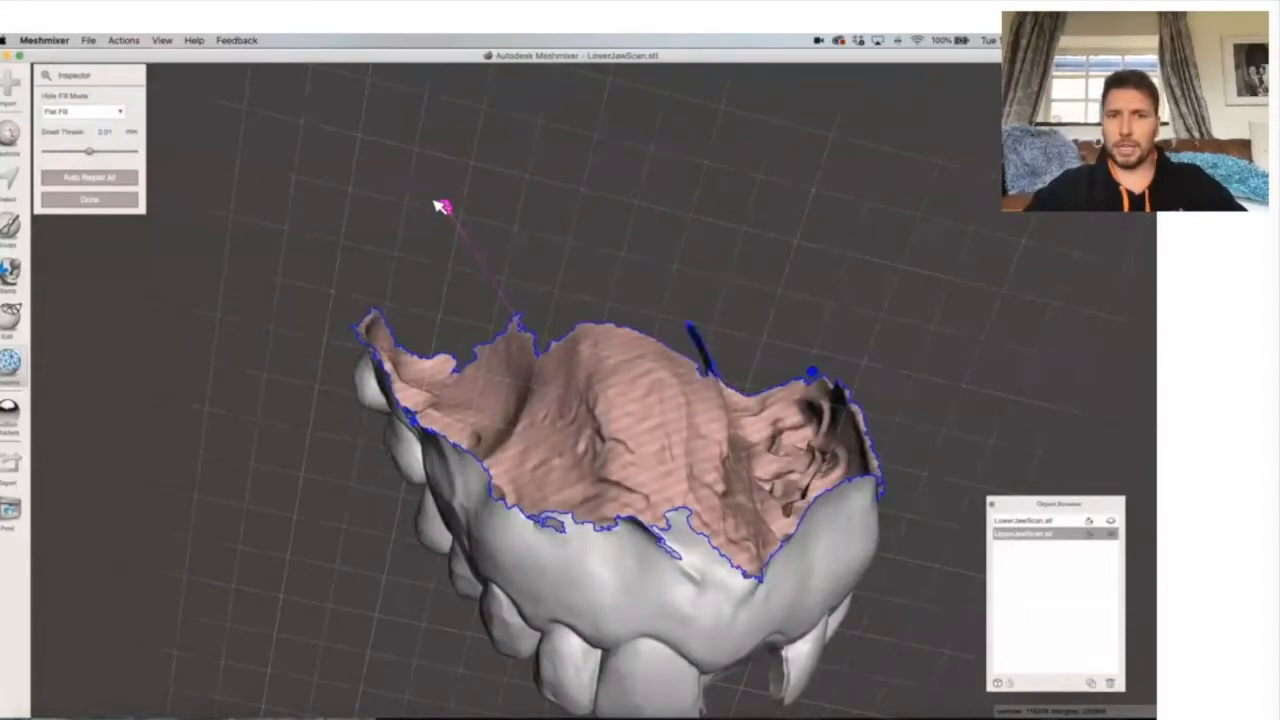
right_click_drag(845, 295, 955, 399)
right_click_drag(857, 557, 100, 200)
left_click(100, 199)
Examine the flat-filled gap between the upper front teeth from the front and close up.
scroll(829, 421, "down", 3)
scroll(829, 421, "up", 6)
right_click_drag(831, 432, 548, 190)
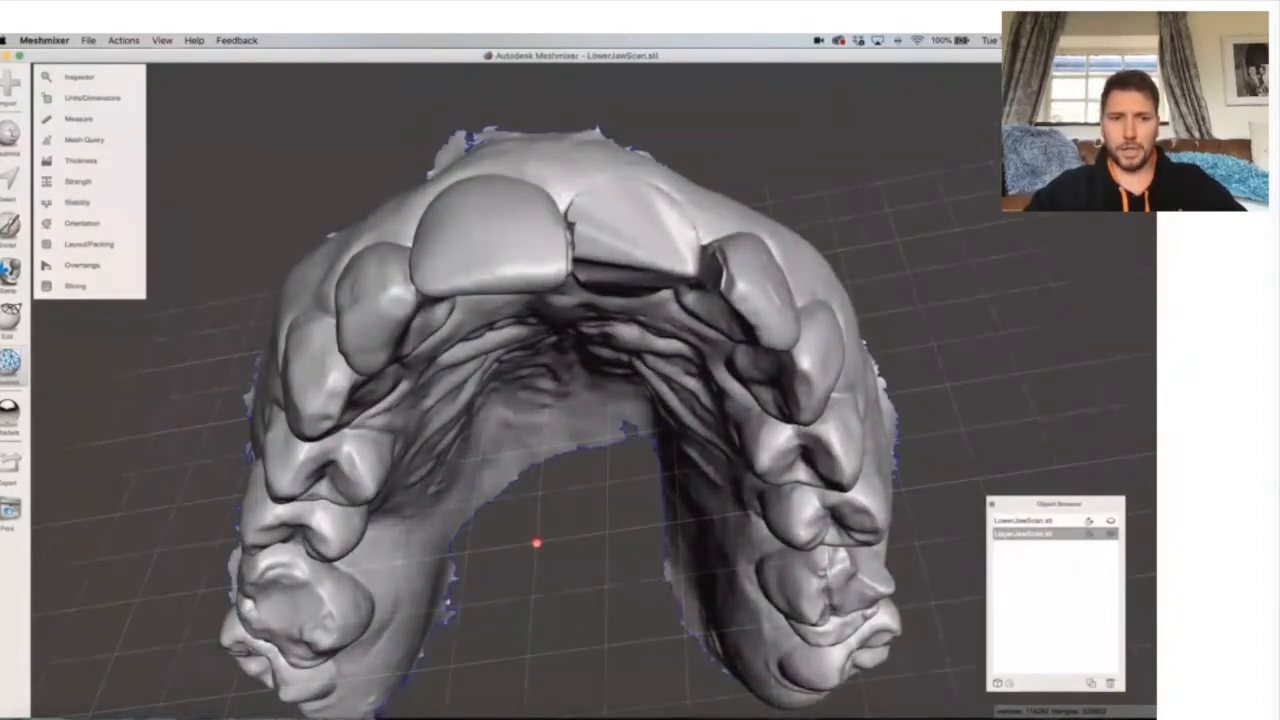
left_click_drag(960, 55, 901, 41)
left_click_drag(891, 36, 847, 36)
right_click_drag(701, 178, 673, 287)
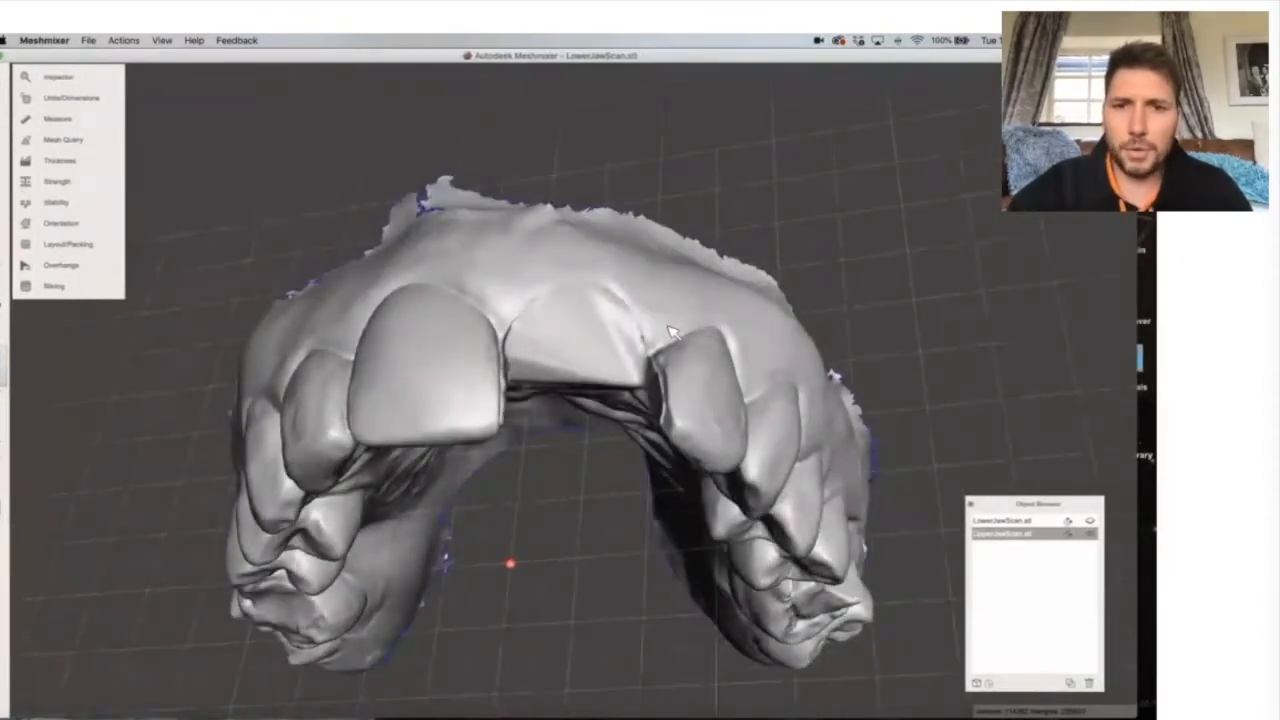
scroll(668, 334, "up", 5)
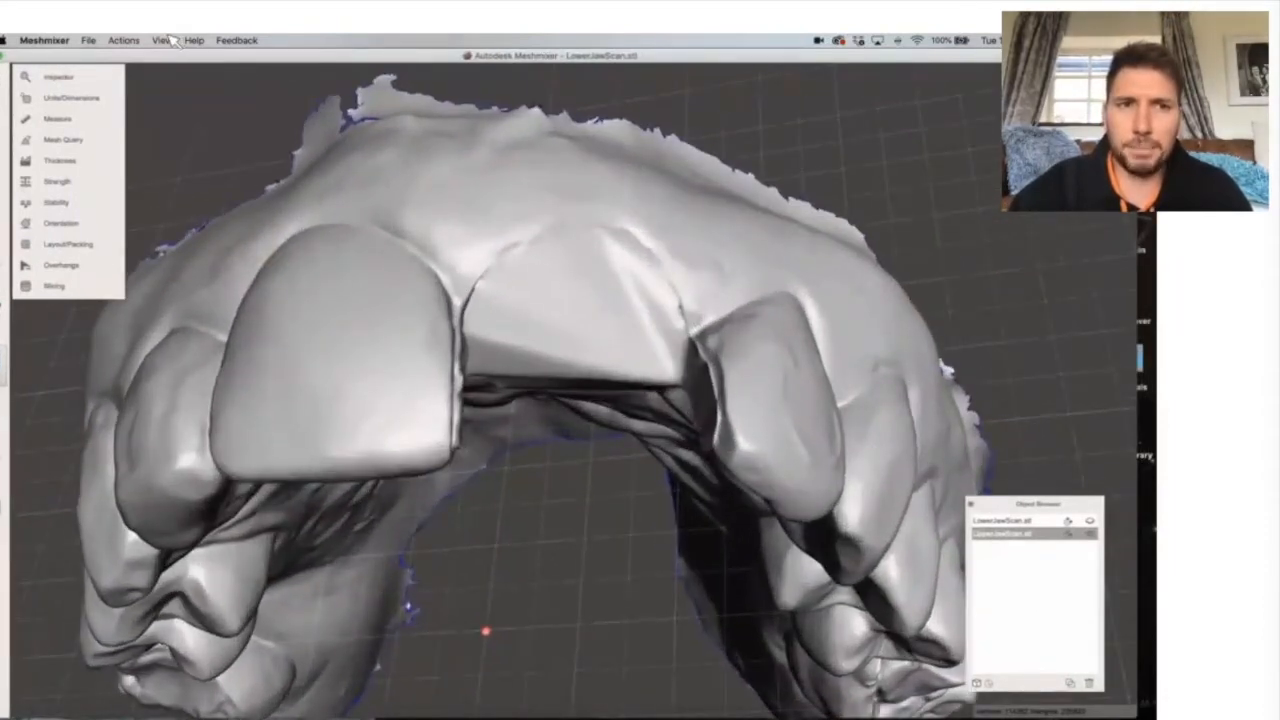
Show the wireframe and examine the triangles covering the filled incisor gap and neighbouring teeth.
left_click(162, 40)
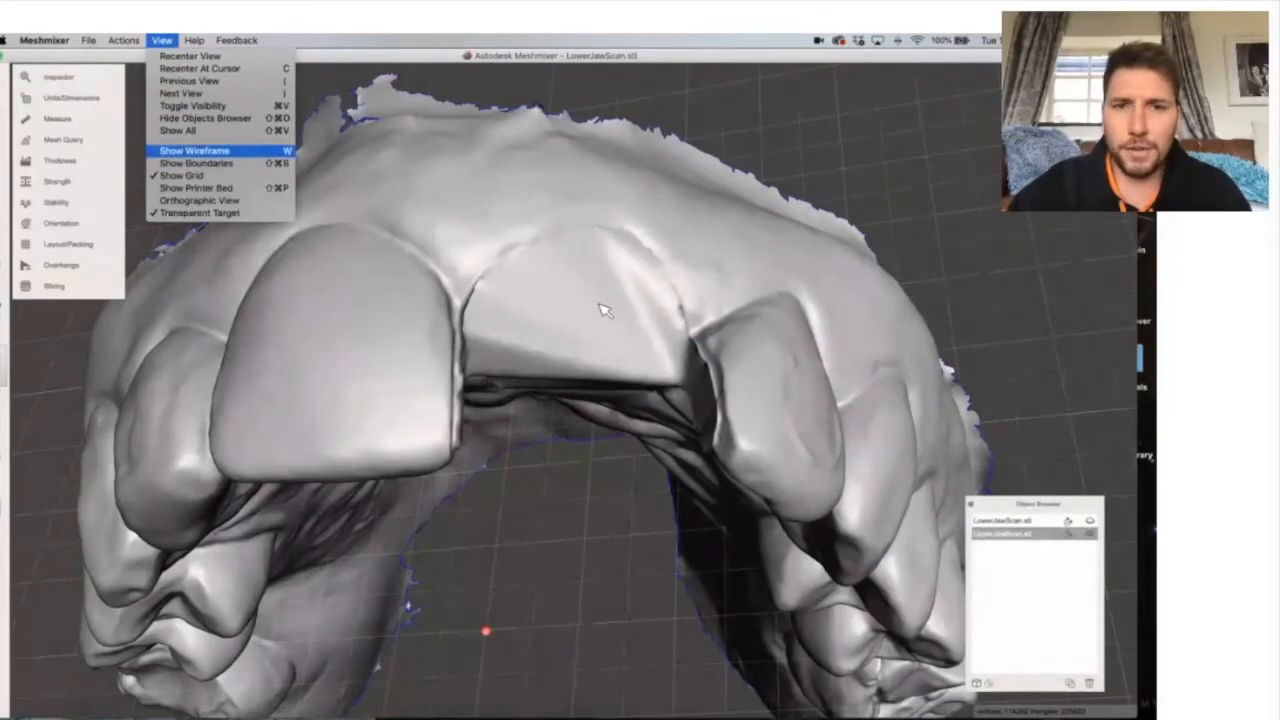
key("w")
scroll(652, 345, "up", 4)
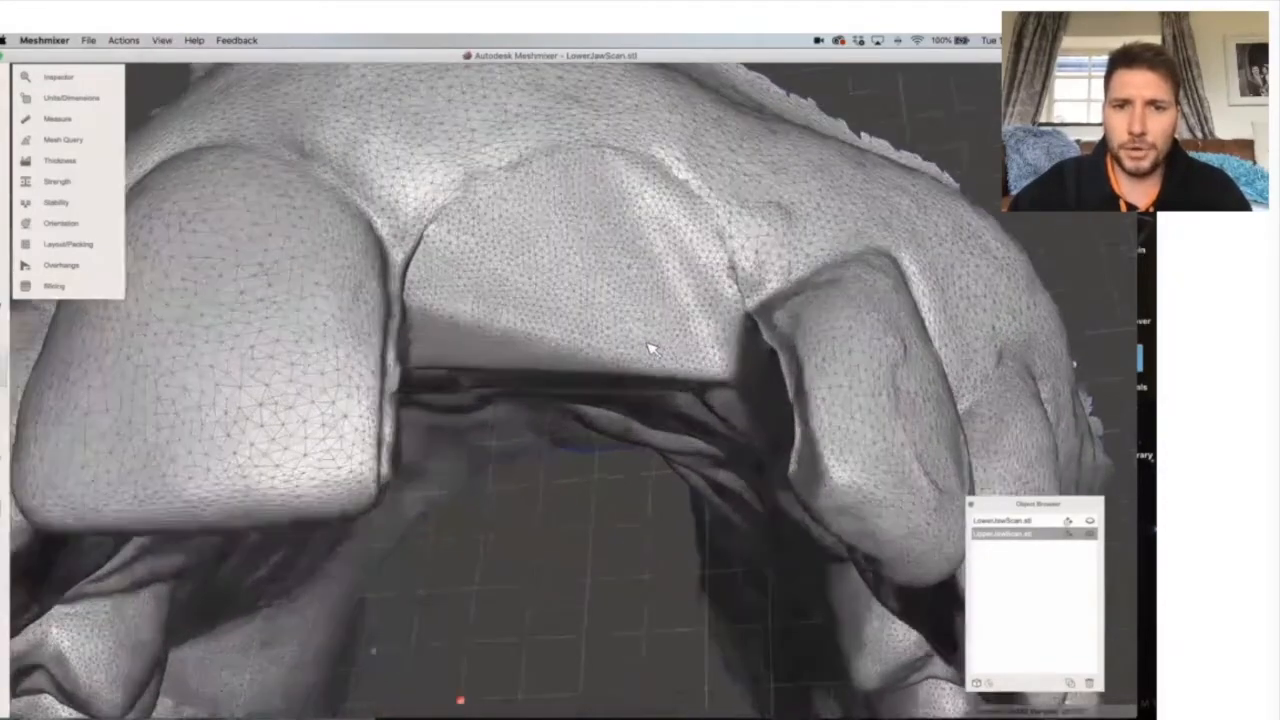
scroll(655, 348, "up", 3)
right_click_drag(467, 332, 255, 355)
right_click_drag(100, 347, 676, 412)
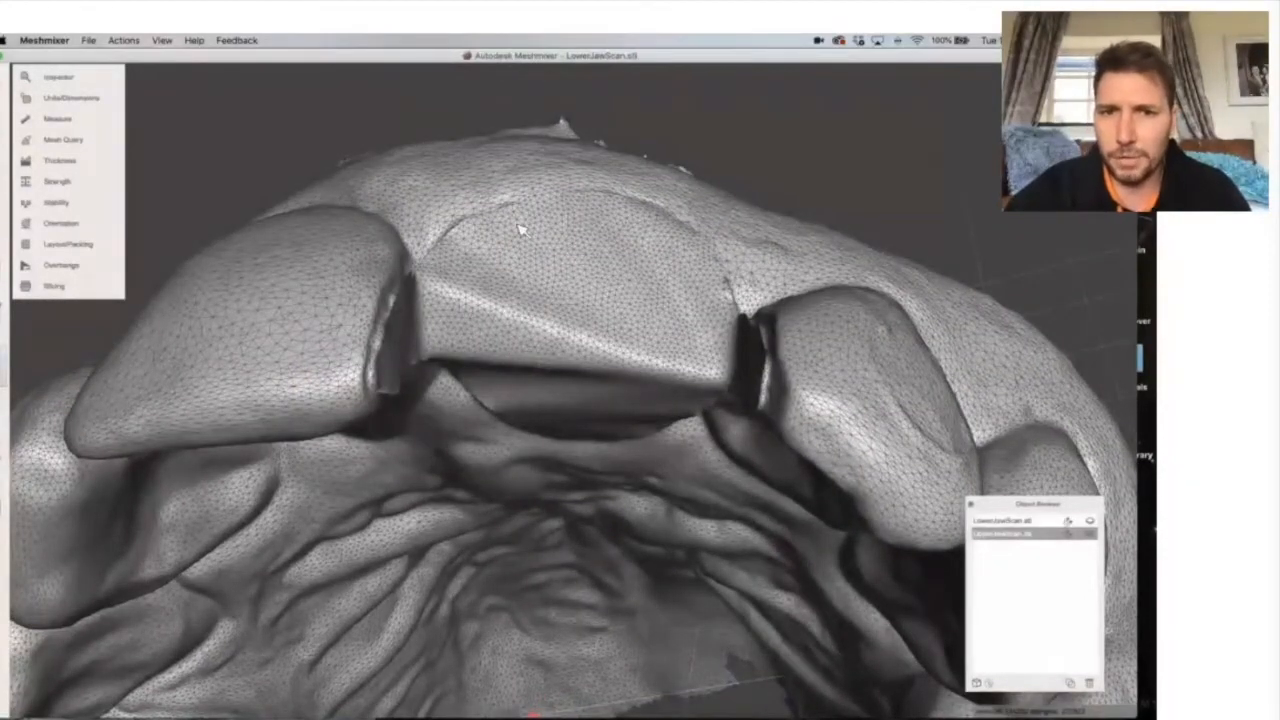
Hide the wireframe and view the filled incisor gap as a smooth surface from below.
right_click_drag(523, 297, 541, 213)
right_click_drag(675, 242, 668, 251)
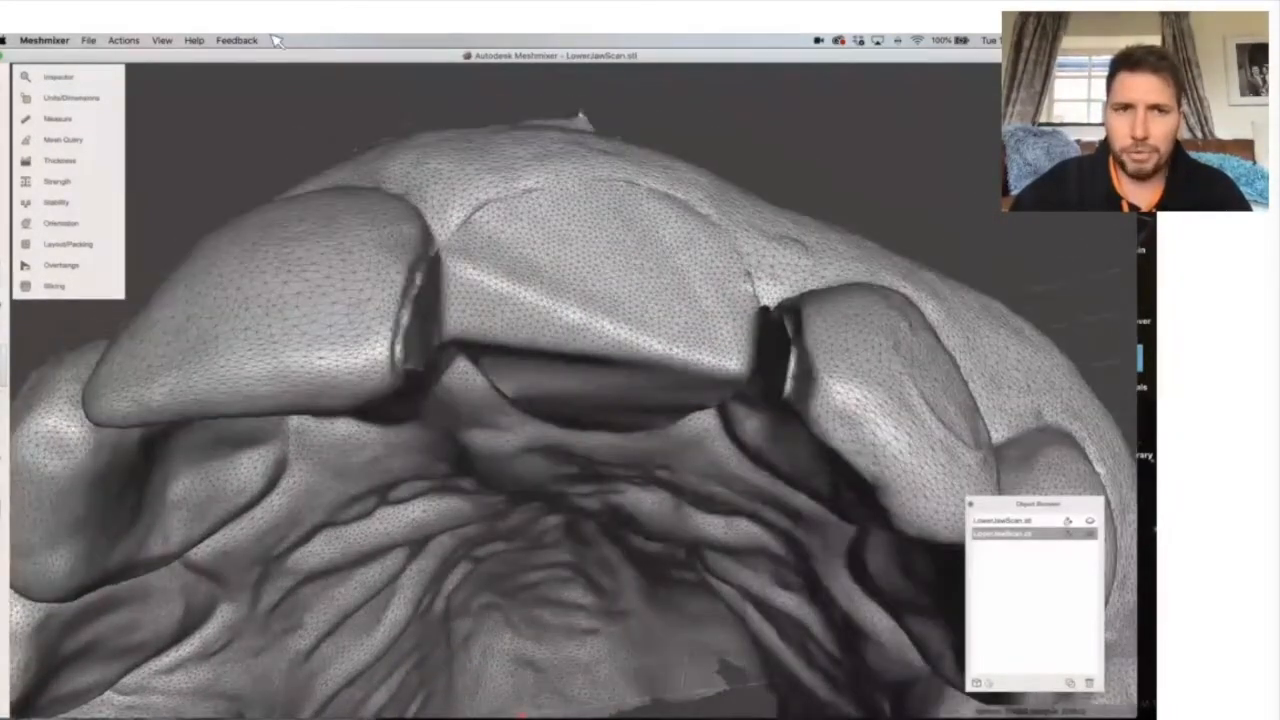
left_click(162, 40)
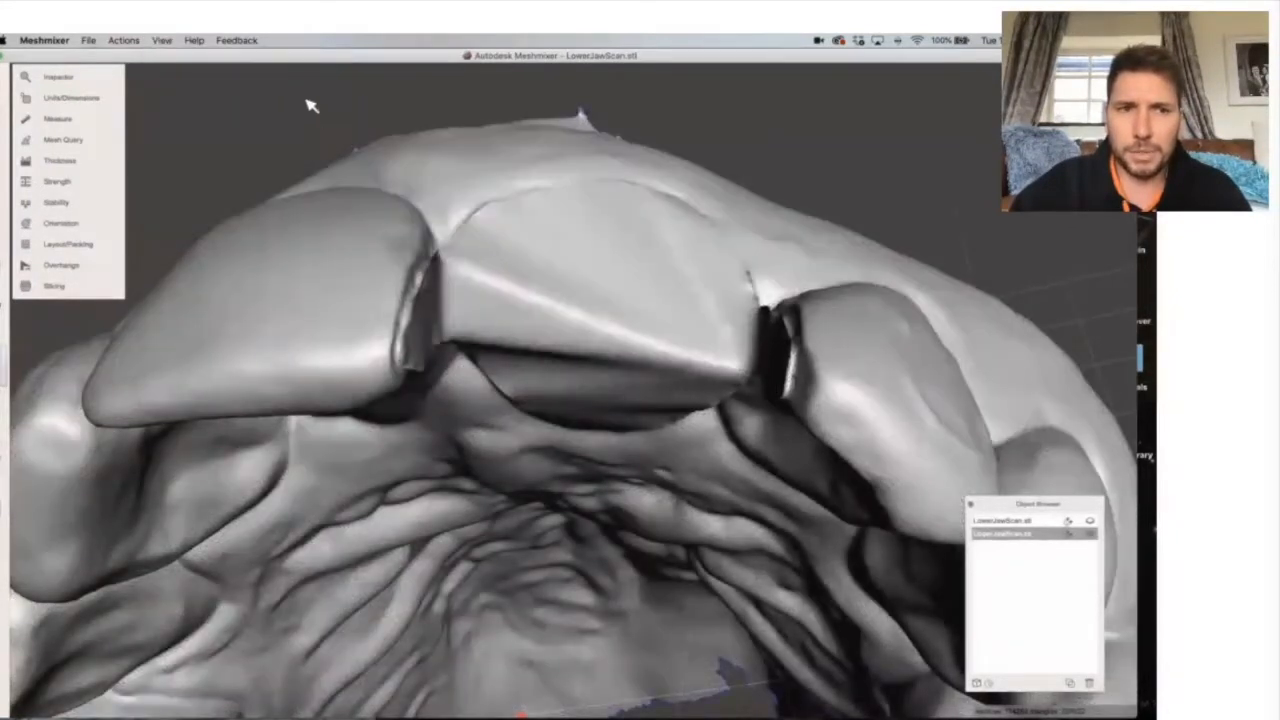
Start sculpting, bring up the available brushes, and examine the ragged tooth edges on both sides of the filled incisor gap.
left_click_drag(293, 58, 313, 58)
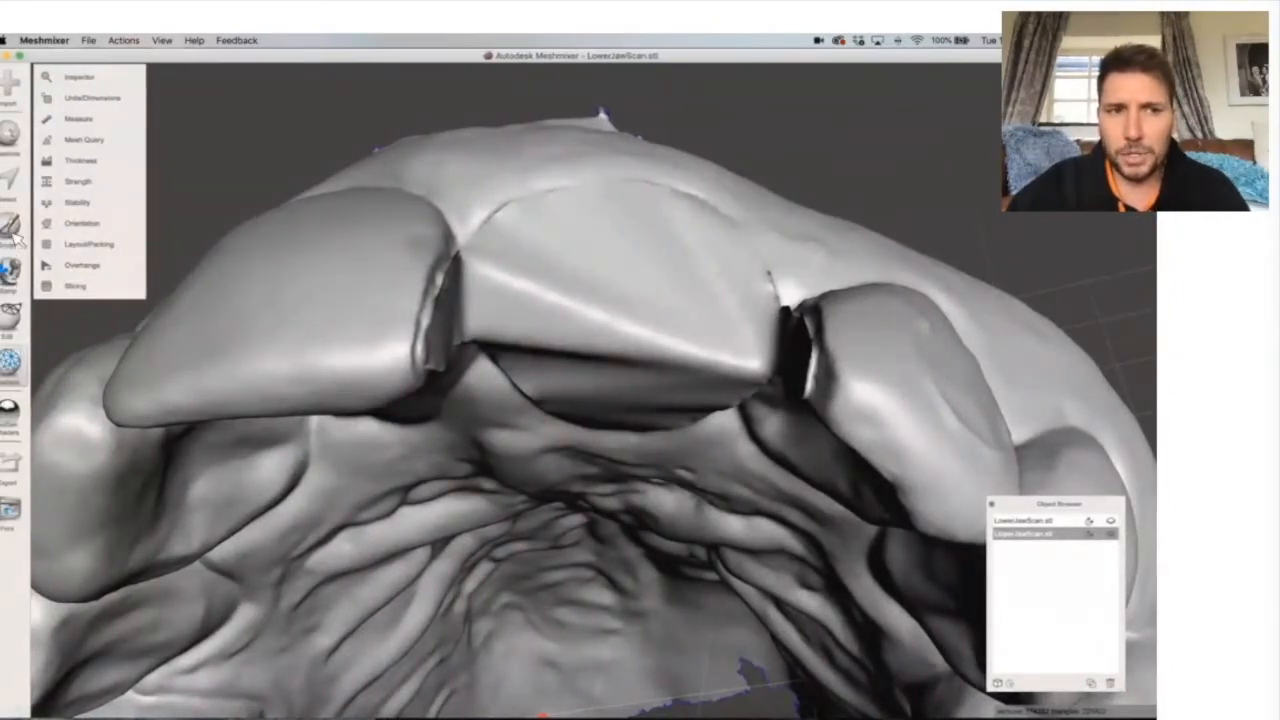
left_click(14, 237)
left_click(50, 107)
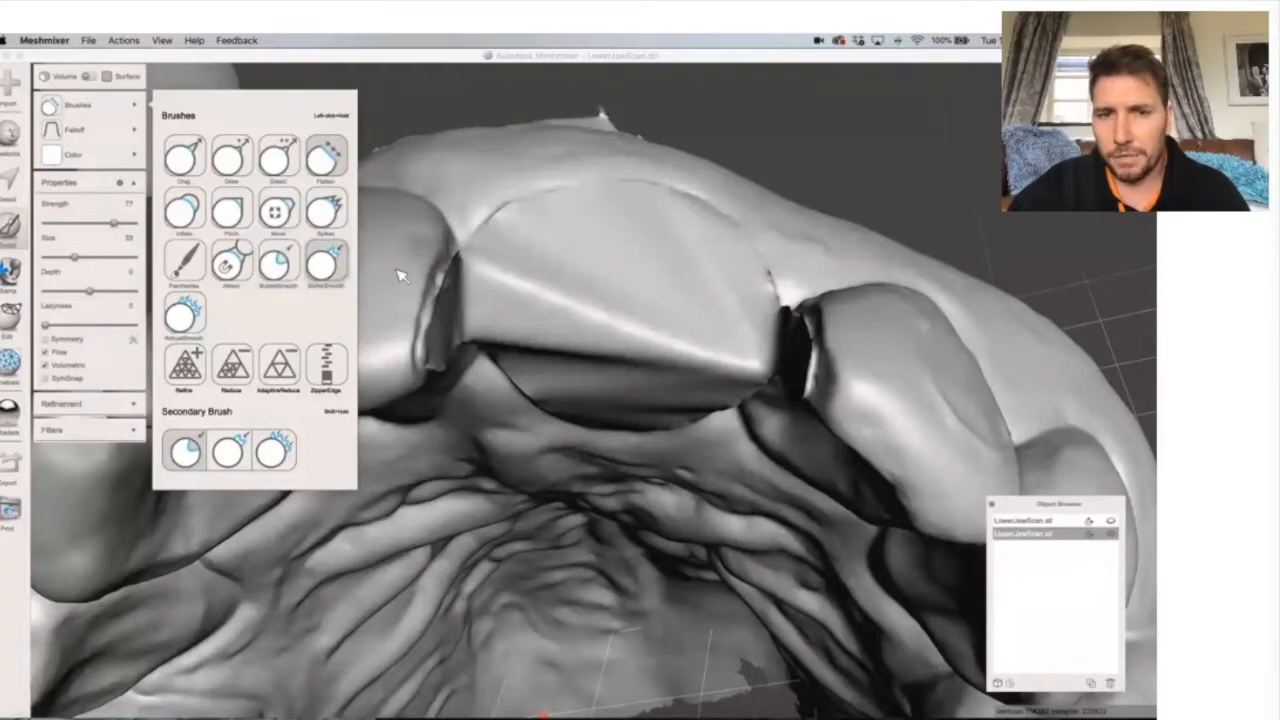
left_click_drag(399, 276, 420, 289)
right_click_drag(698, 340, 745, 330)
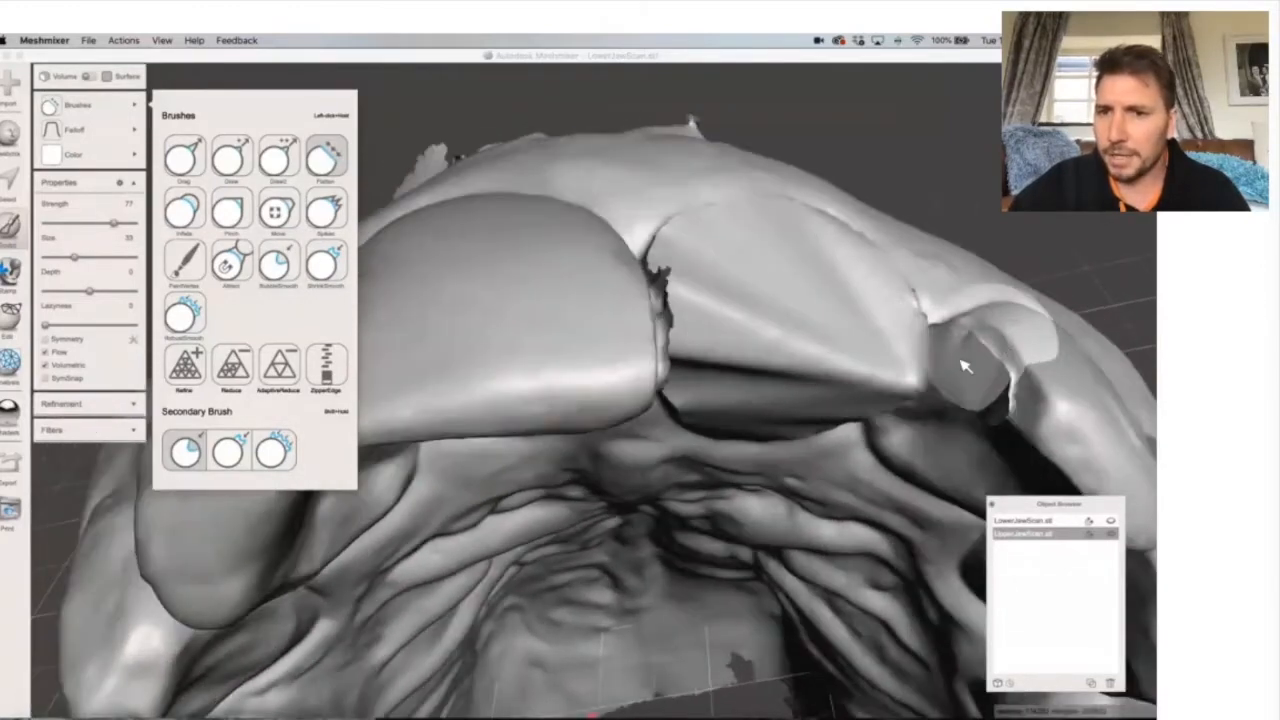
mouse_move(1003, 368)
left_mouse_down()
mouse_move(990, 350)
mouse_move(1008, 386)
left_mouse_up()
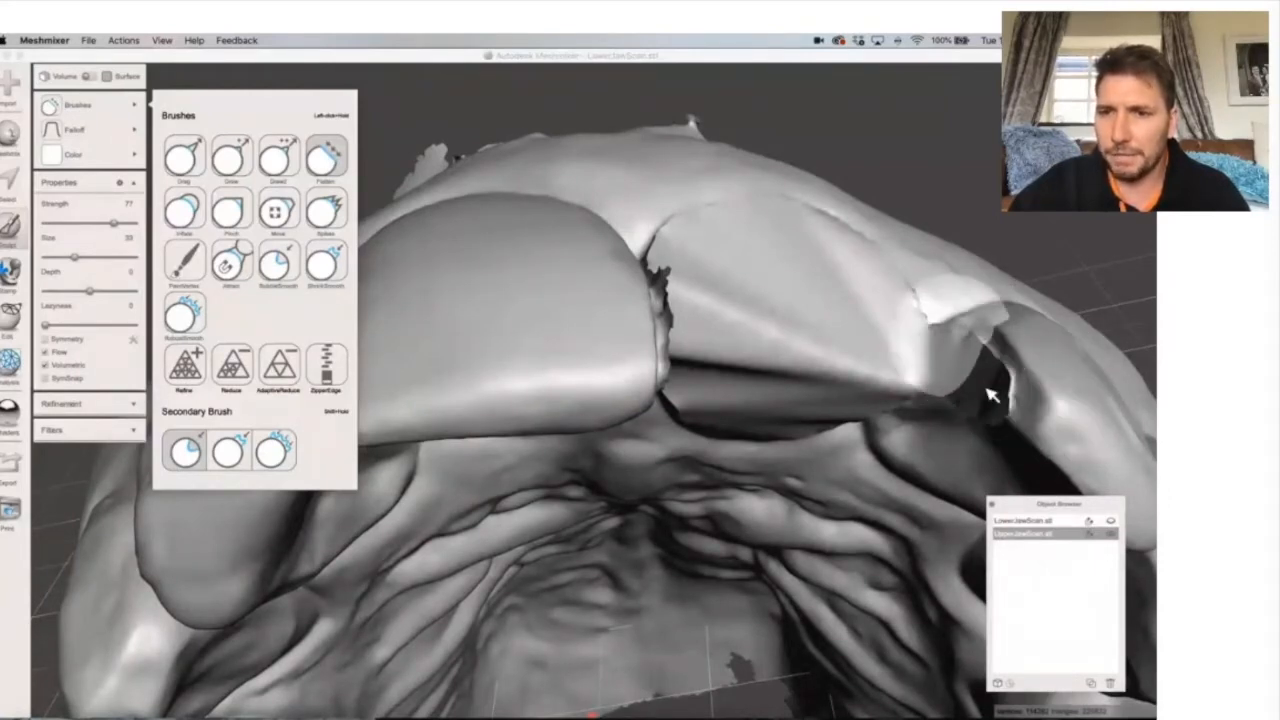
mouse_move(908, 343)
right_mouse_down()
mouse_move(870, 352)
mouse_move(749, 263)
right_mouse_up()
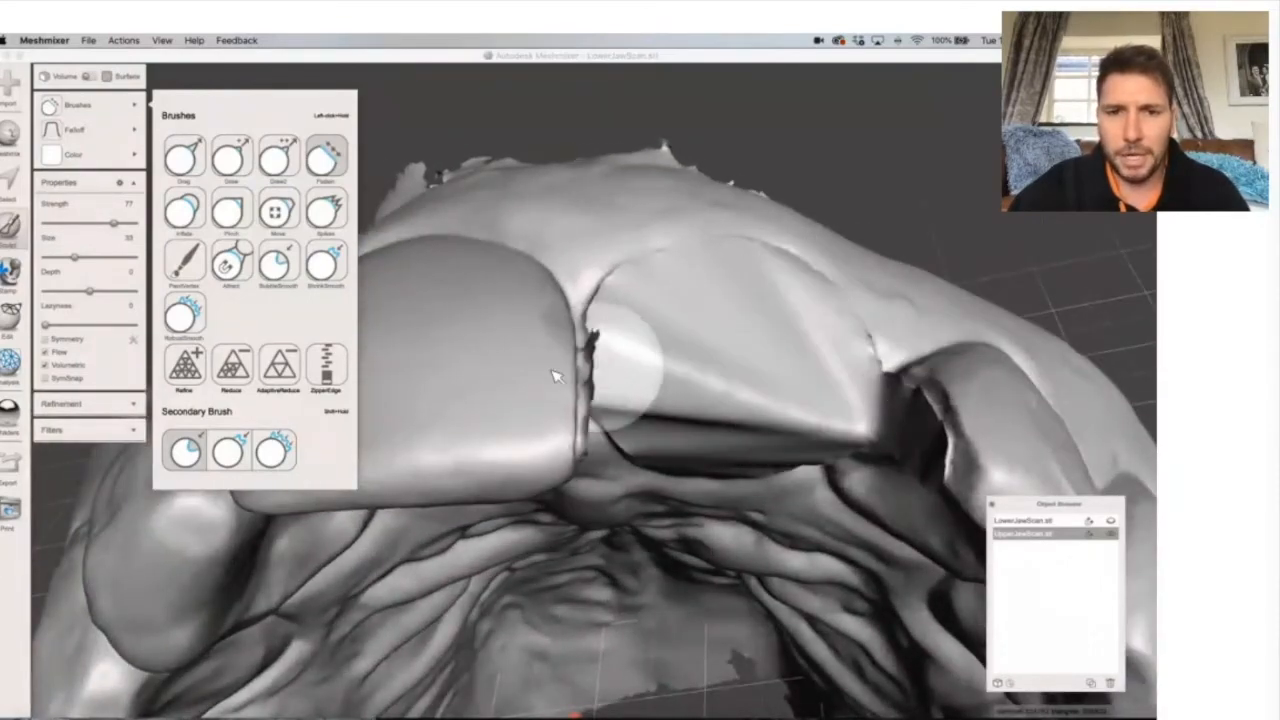
mouse_move(523, 374)
right_mouse_down()
mouse_move(490, 380)
mouse_move(593, 356)
right_mouse_up()
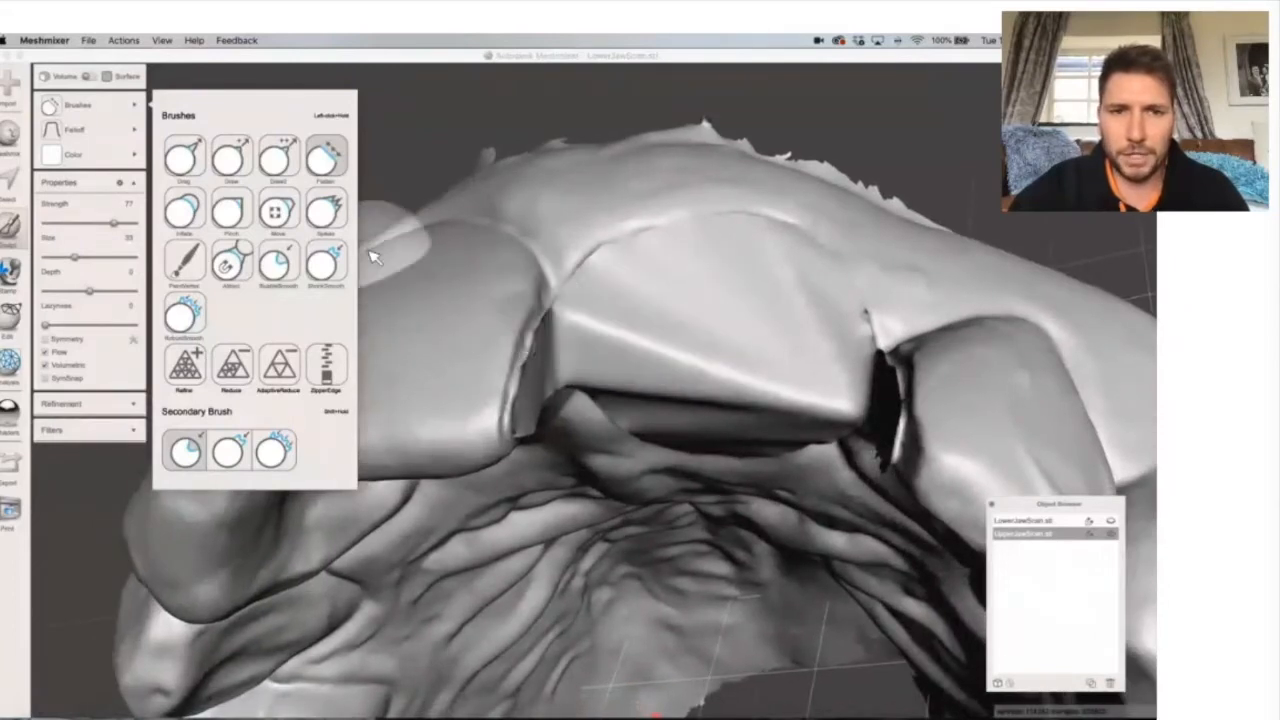
Smooth the ragged side edge of the large front tooth beside the gap with the BubbleSmooth brush at strength 38.
left_click(272, 262)
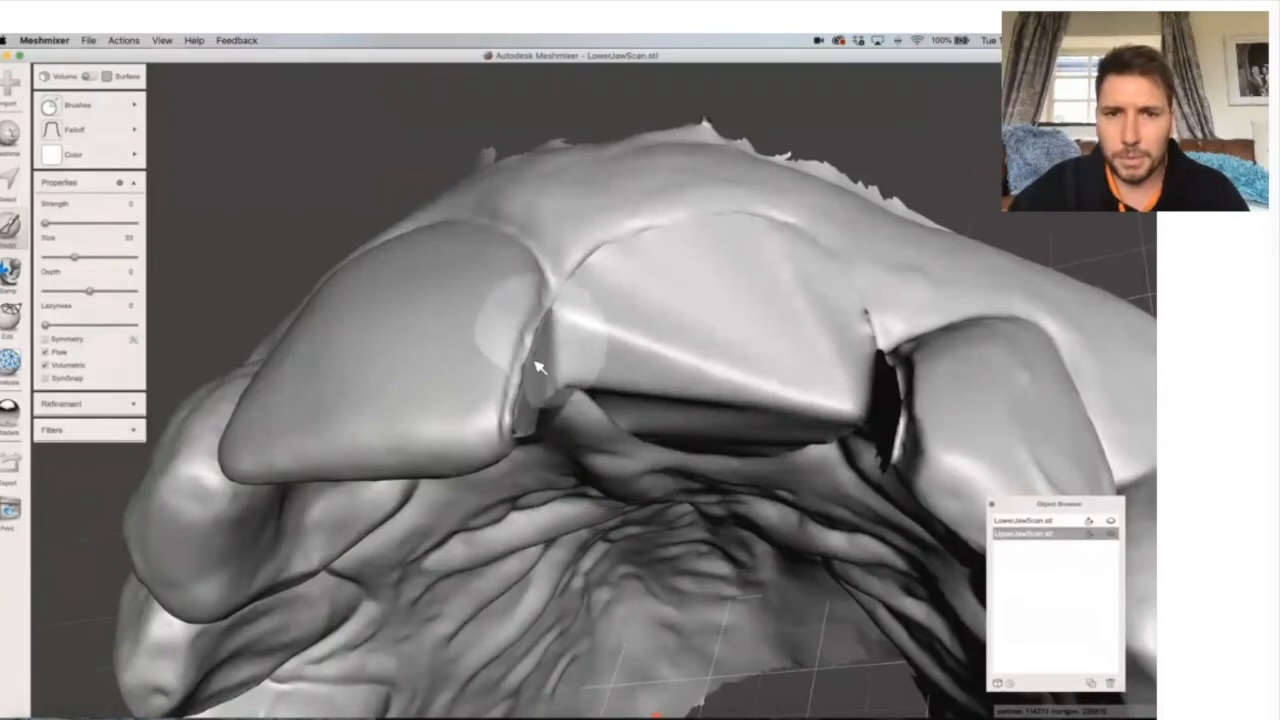
right_click_drag(606, 431, 430, 365)
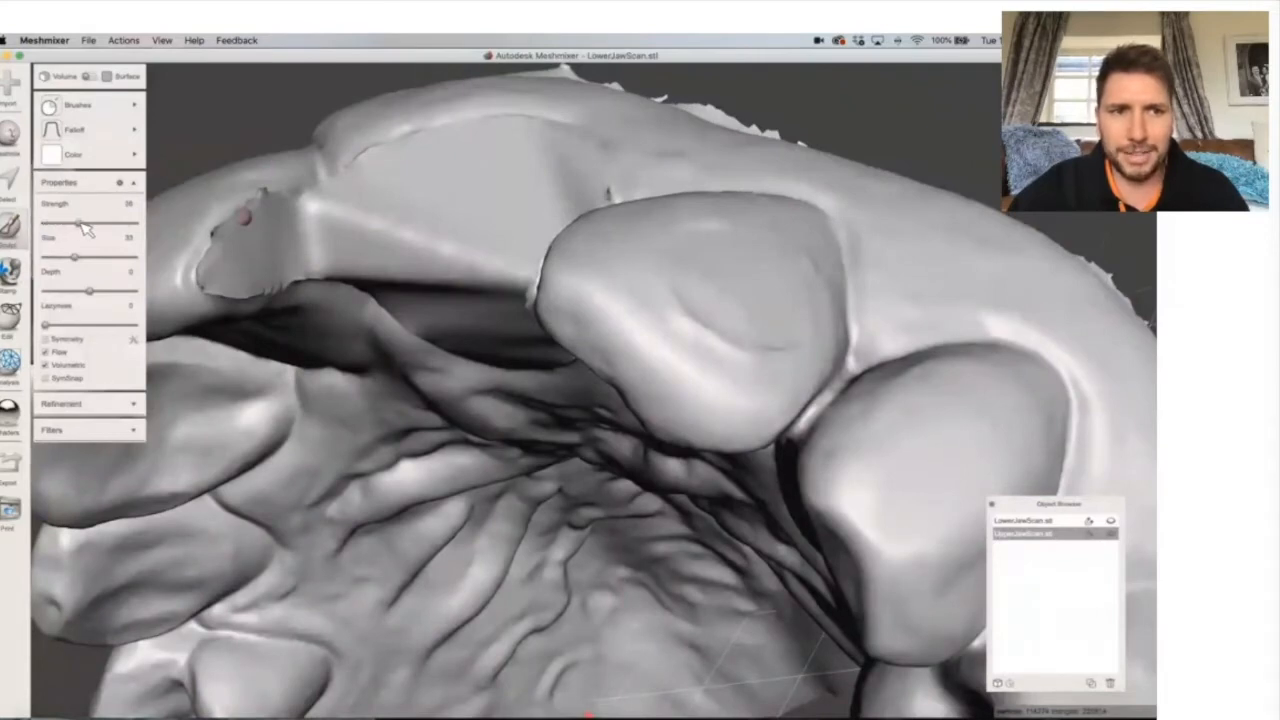
mouse_move(266, 266)
left_mouse_down()
mouse_move(246, 225)
mouse_move(289, 211)
mouse_move(297, 286)
mouse_move(223, 294)
mouse_move(325, 215)
left_mouse_up()
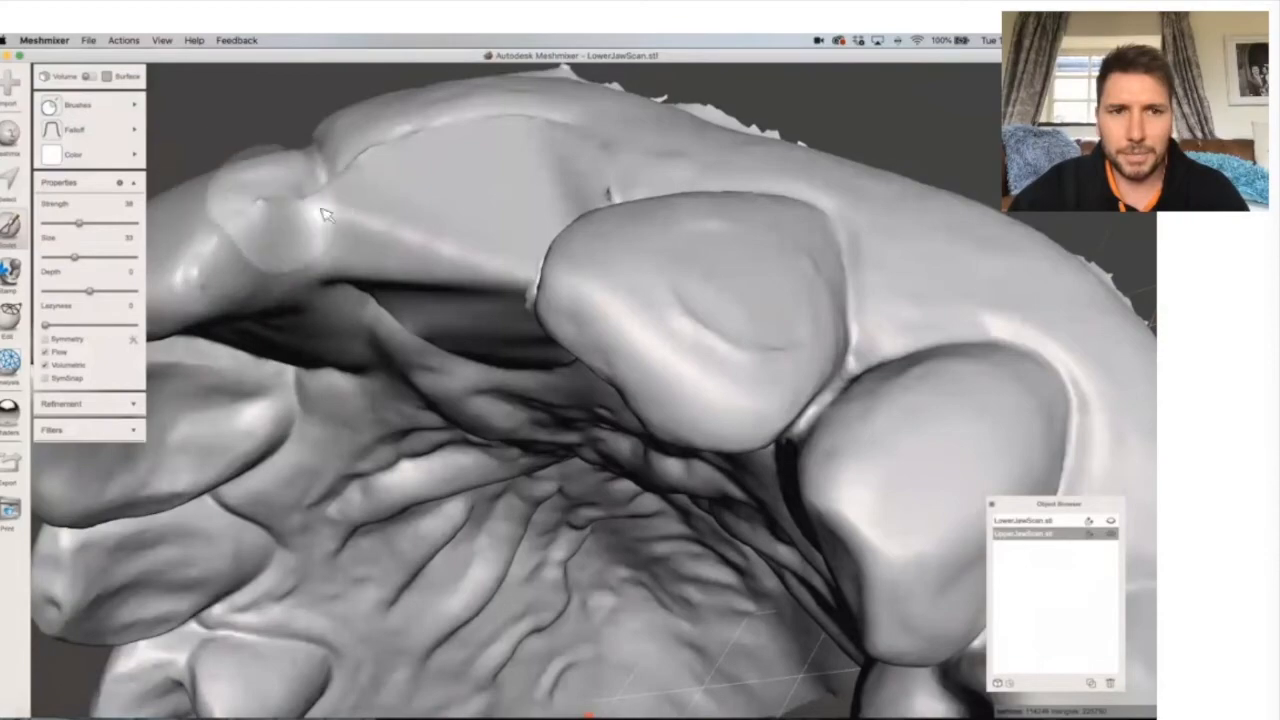
Smooth the tooth edge on the other side of the gap and the front and palate sides of the filled surface.
right_click_drag(394, 223, 440, 224)
mouse_move(681, 264)
right_mouse_down()
mouse_move(640, 282)
mouse_move(843, 314)
right_mouse_up()
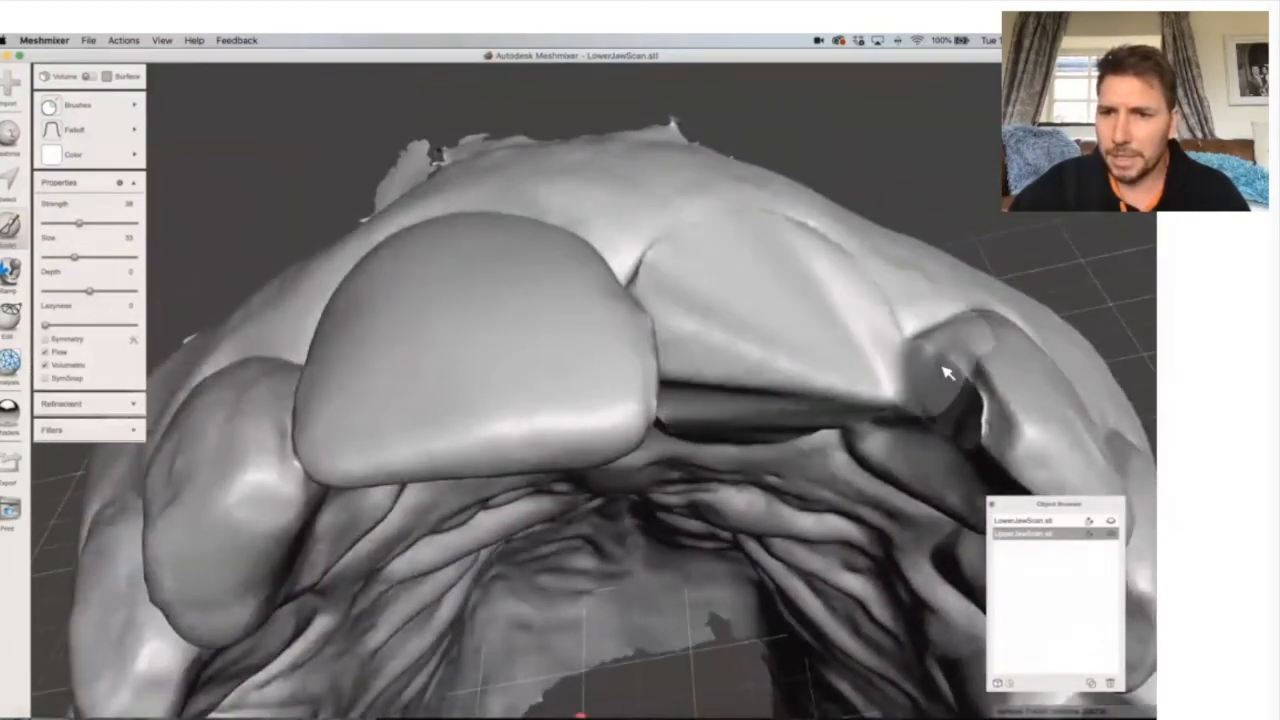
mouse_move(857, 374)
right_mouse_down()
mouse_move(706, 342)
mouse_move(657, 371)
right_mouse_up()
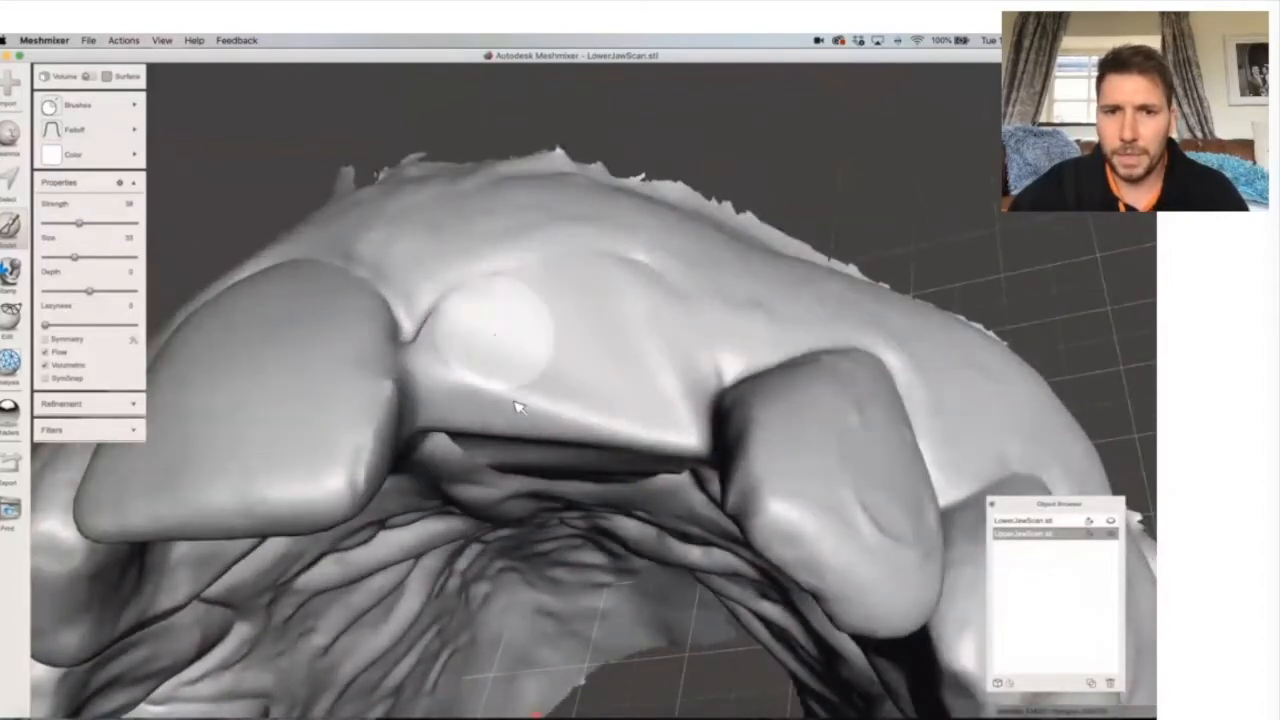
right_click_drag(543, 451, 563, 263)
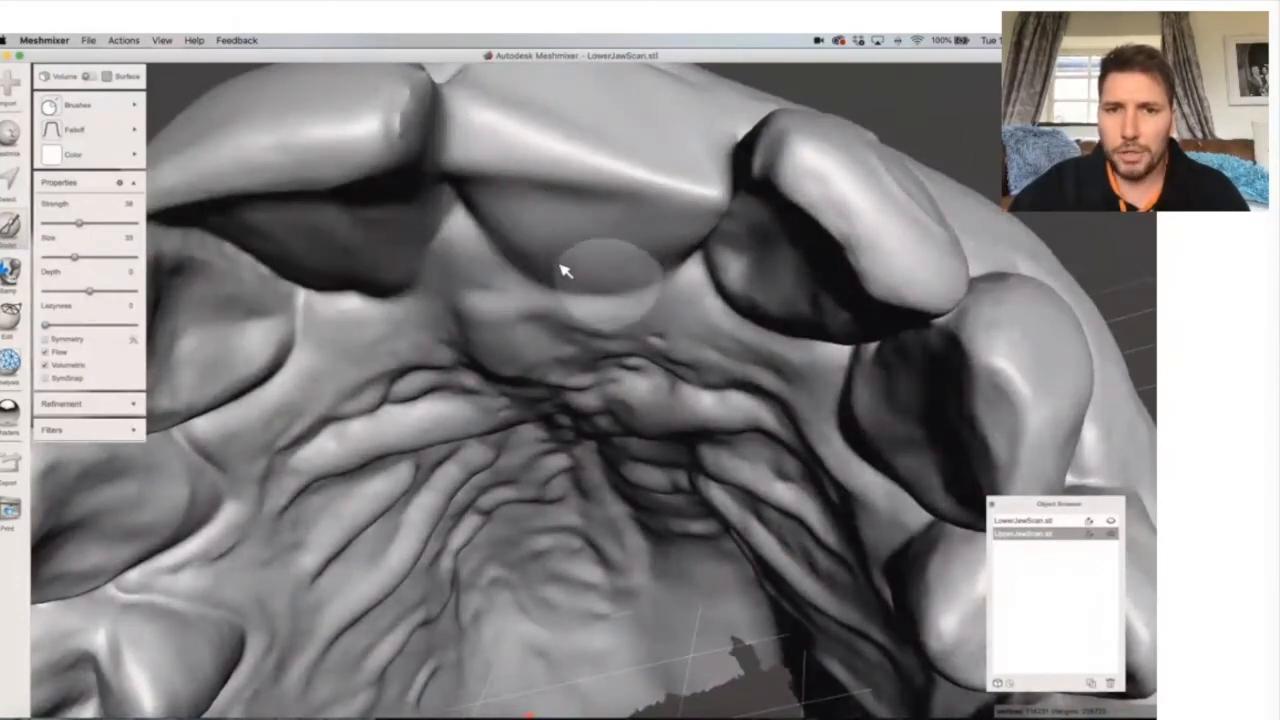
right_click_drag(600, 234, 246, 334)
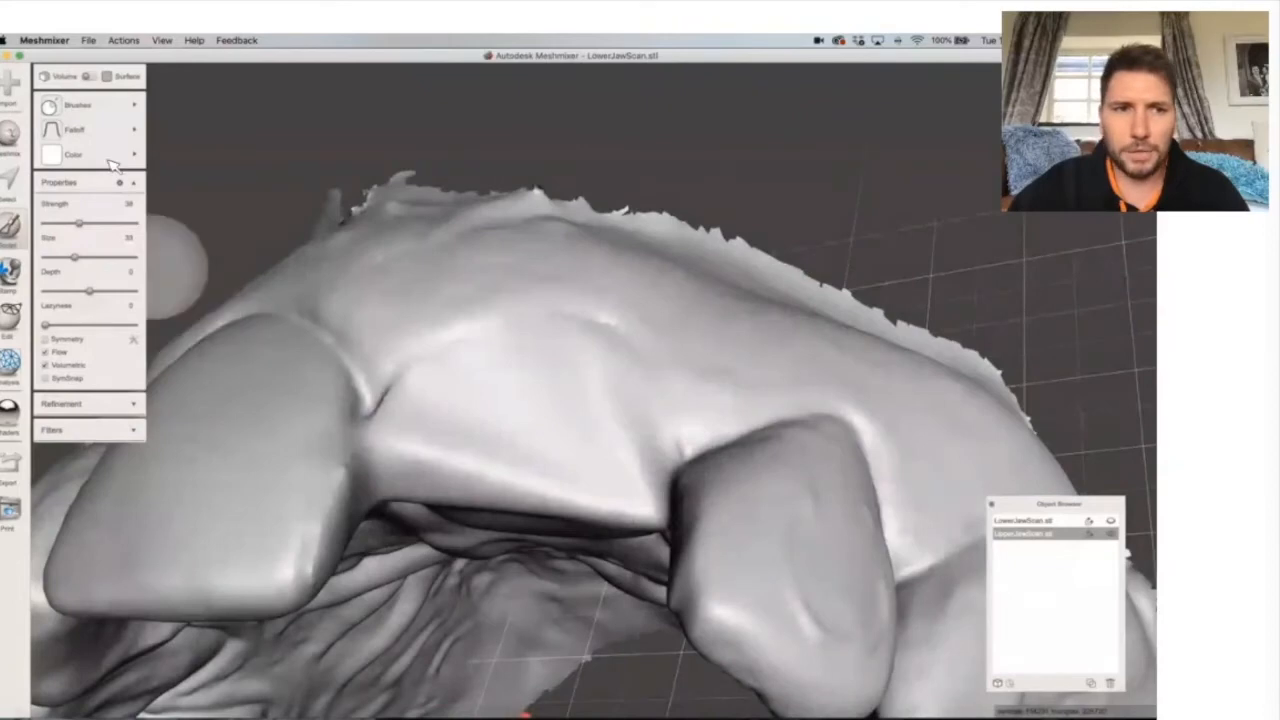
Raise a small round bump on the front of the filled gap with the Draw2 brush at strength 41 and a softer falloff.
mouse_move(96, 108)
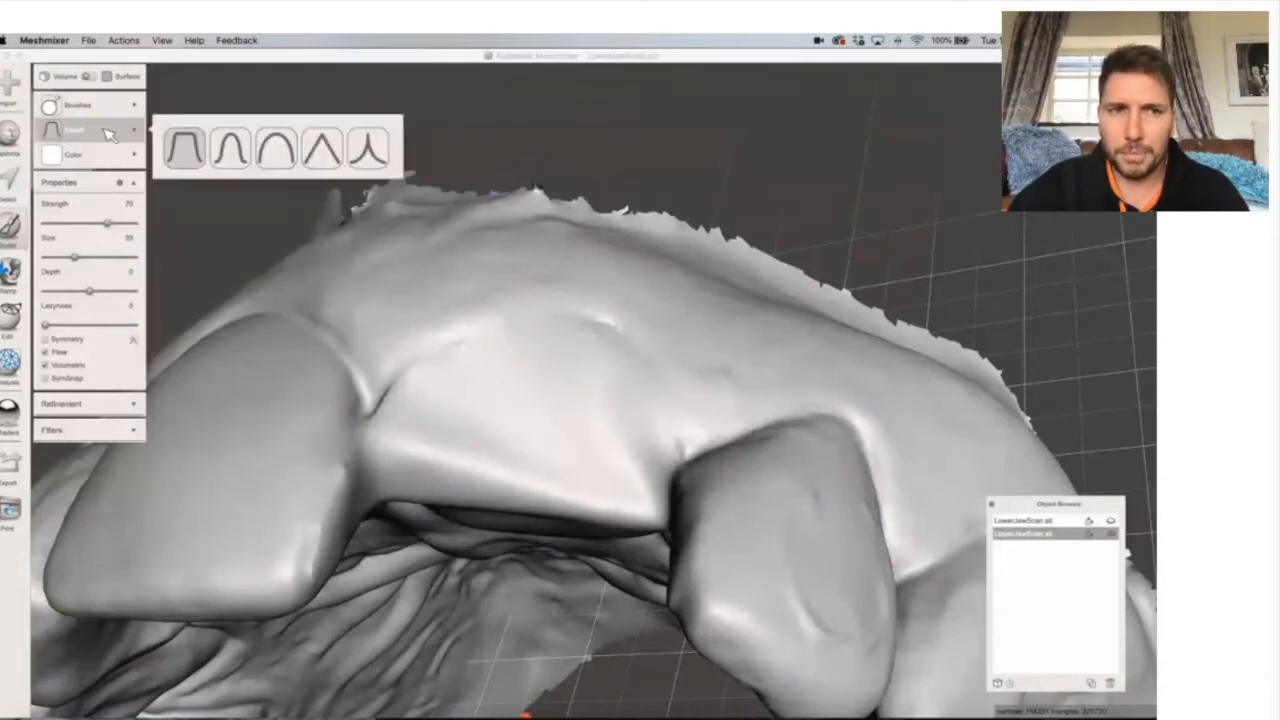
left_click(298, 166)
right_click_drag(545, 386, 720, 334)
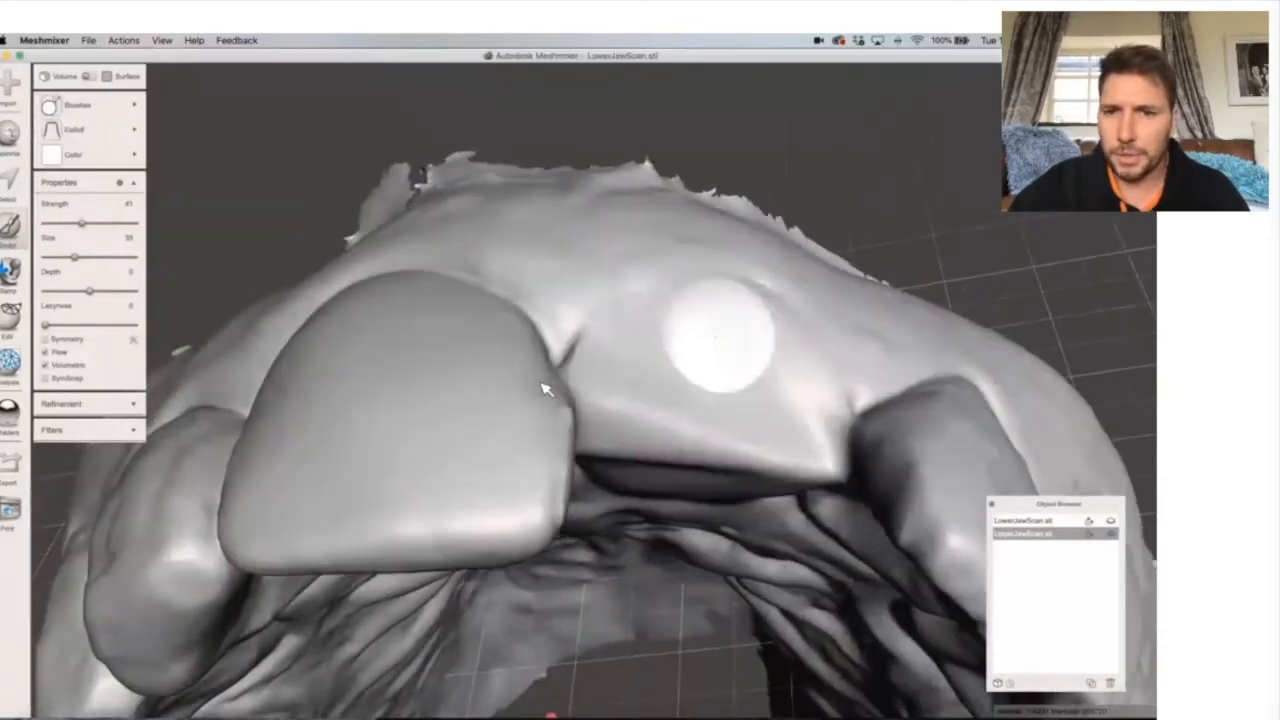
left_click_drag(733, 390, 731, 372)
right_click_drag(769, 446, 686, 411)
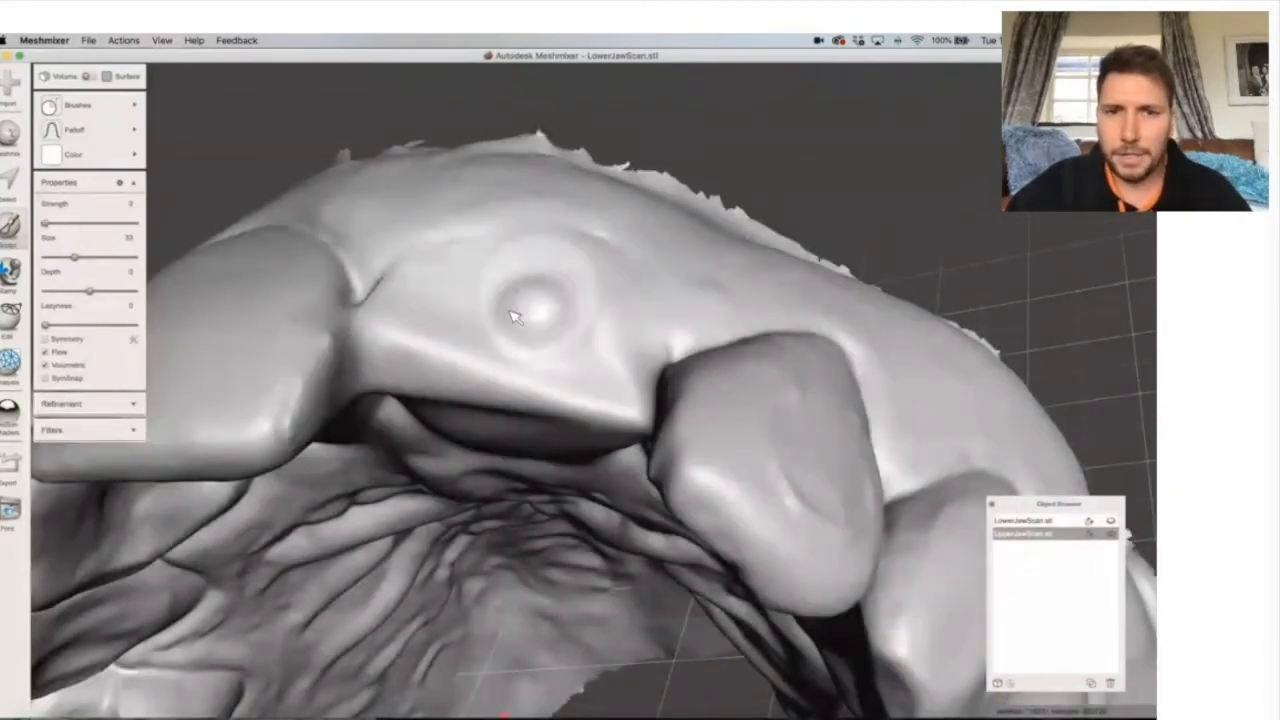
mouse_move(723, 409)
right_mouse_down()
mouse_move(514, 357)
mouse_move(477, 386)
right_mouse_up()
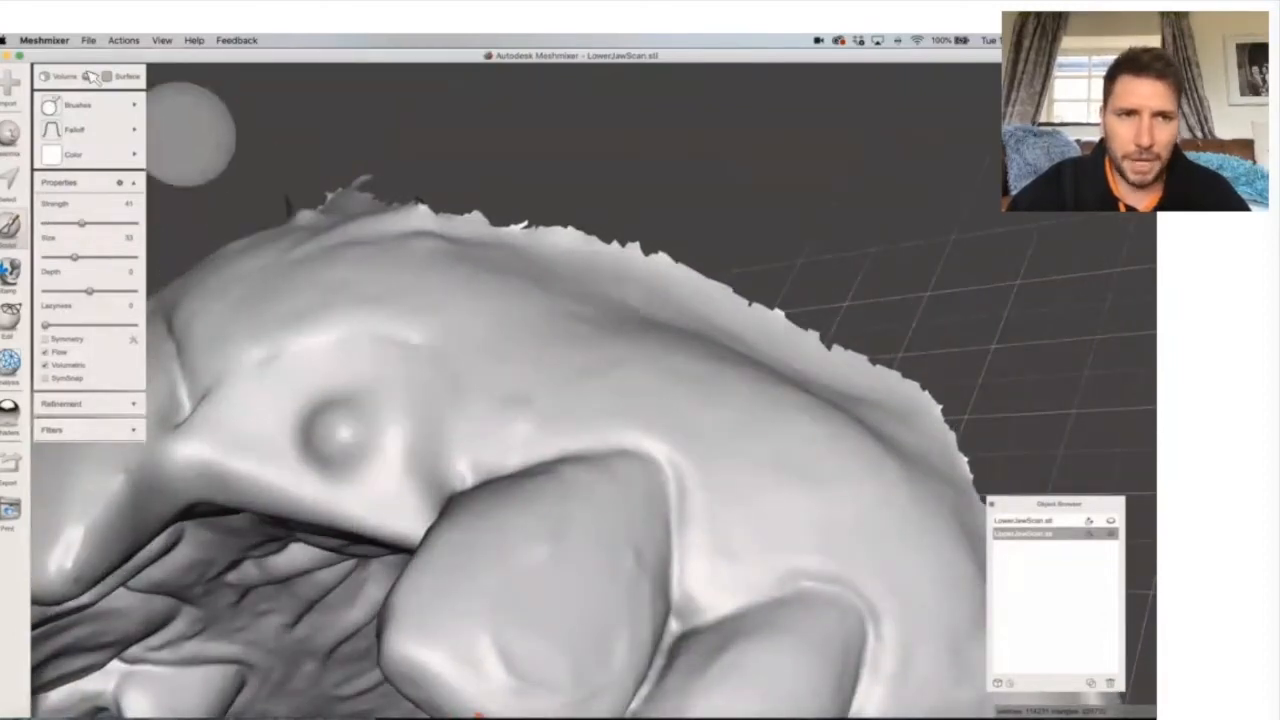
Flatten the bump on the filled gap back into the gum surface with the ShrinkSmooth brush.
left_click(113, 110)
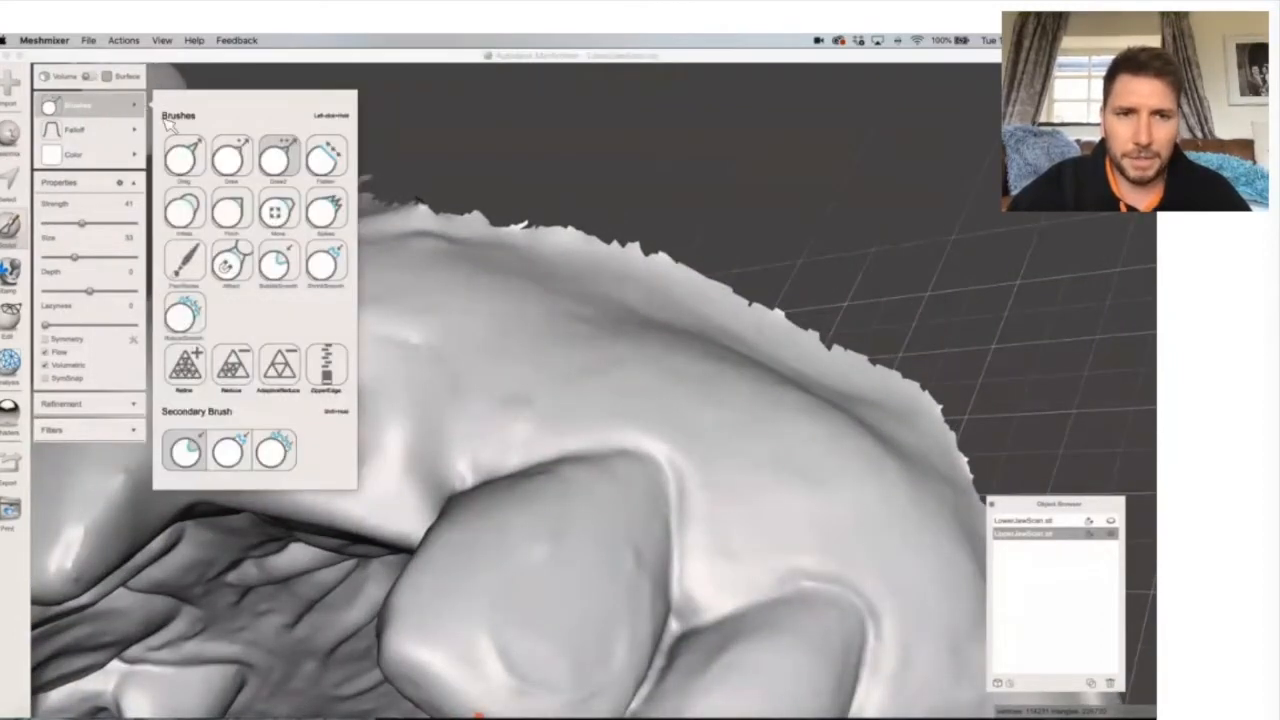
mouse_move(503, 457)
right_mouse_down()
mouse_move(491, 463)
mouse_move(529, 451)
mouse_move(520, 440)
right_mouse_up()
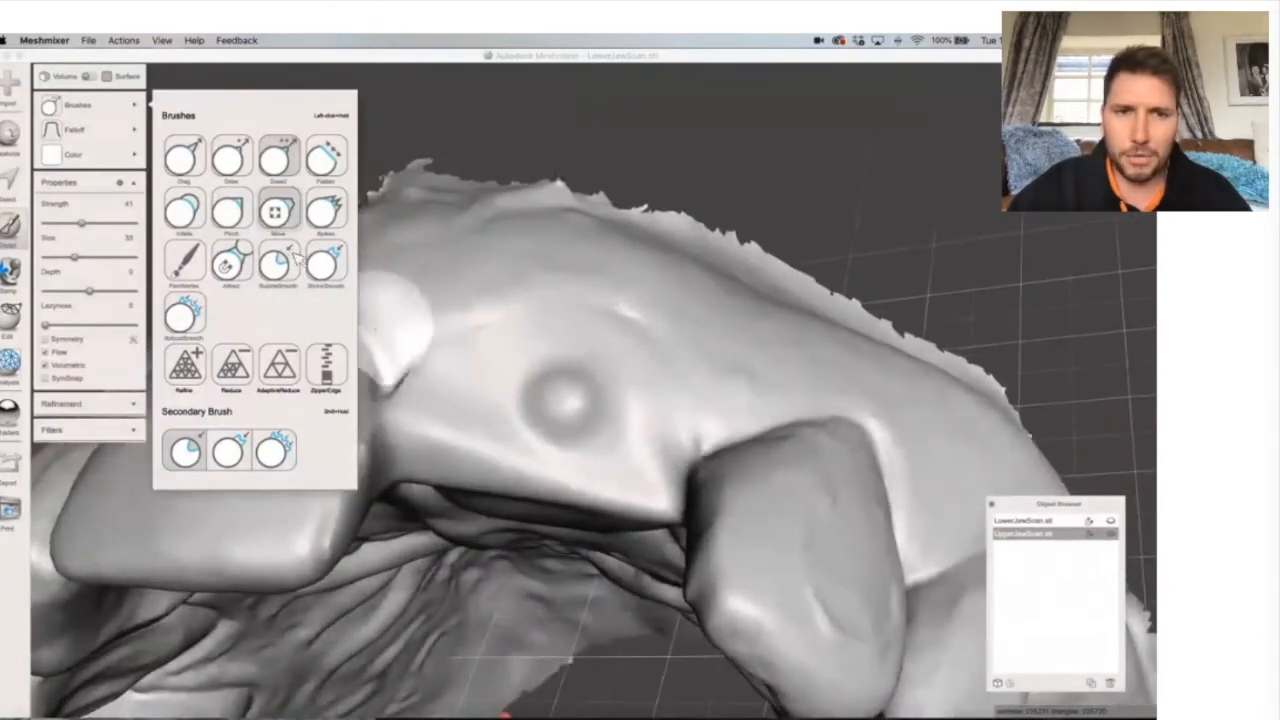
left_click(325, 262)
mouse_move(563, 403)
left_mouse_down()
mouse_move(594, 386)
mouse_move(546, 426)
mouse_move(578, 407)
mouse_move(531, 474)
mouse_move(503, 449)
mouse_move(587, 499)
mouse_move(450, 402)
left_mouse_up()
Look through the sculpt brushes and display the wireframe over the smoothed incisor gap.
left_click(134, 104)
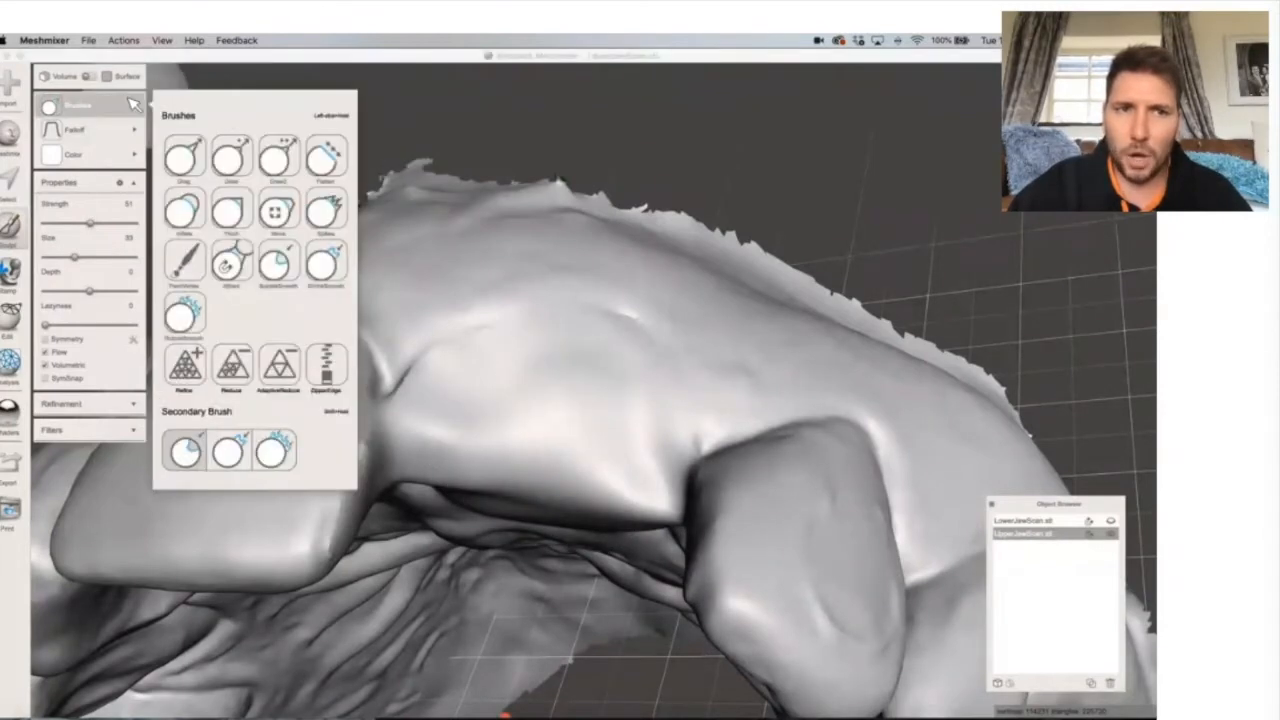
right_click_drag(640, 383, 710, 373)
left_click(192, 168)
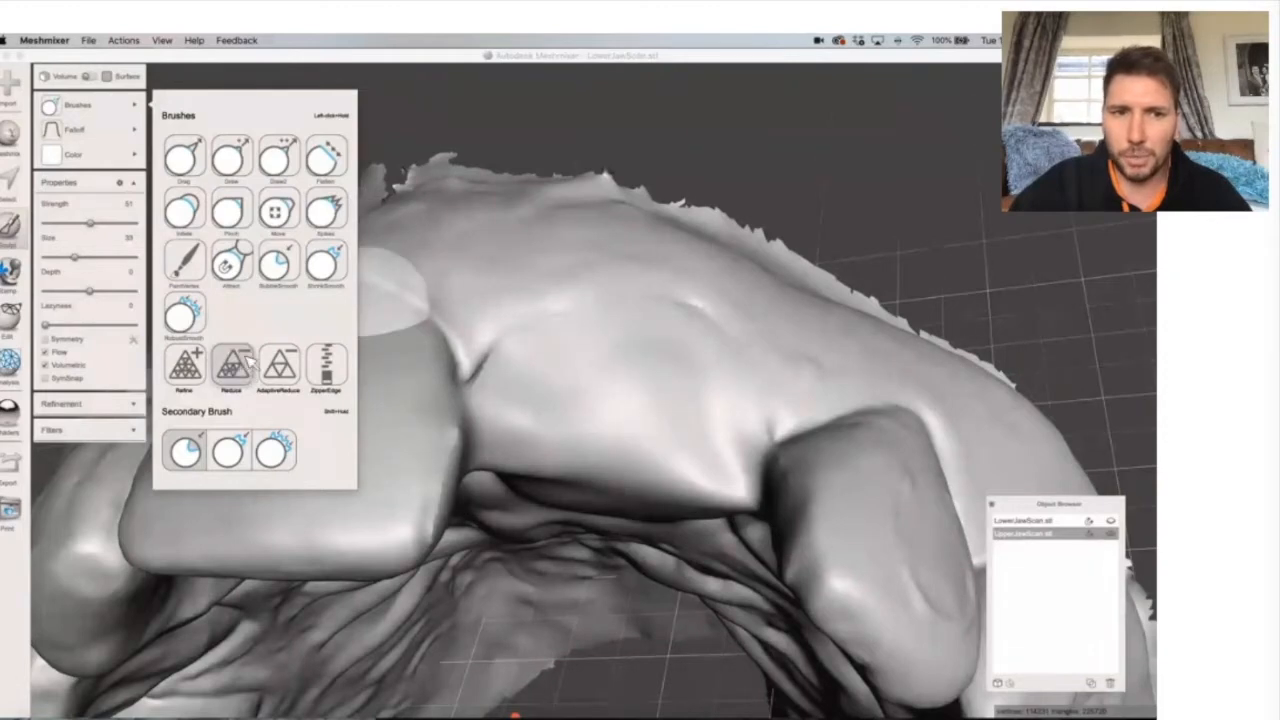
left_click(162, 40)
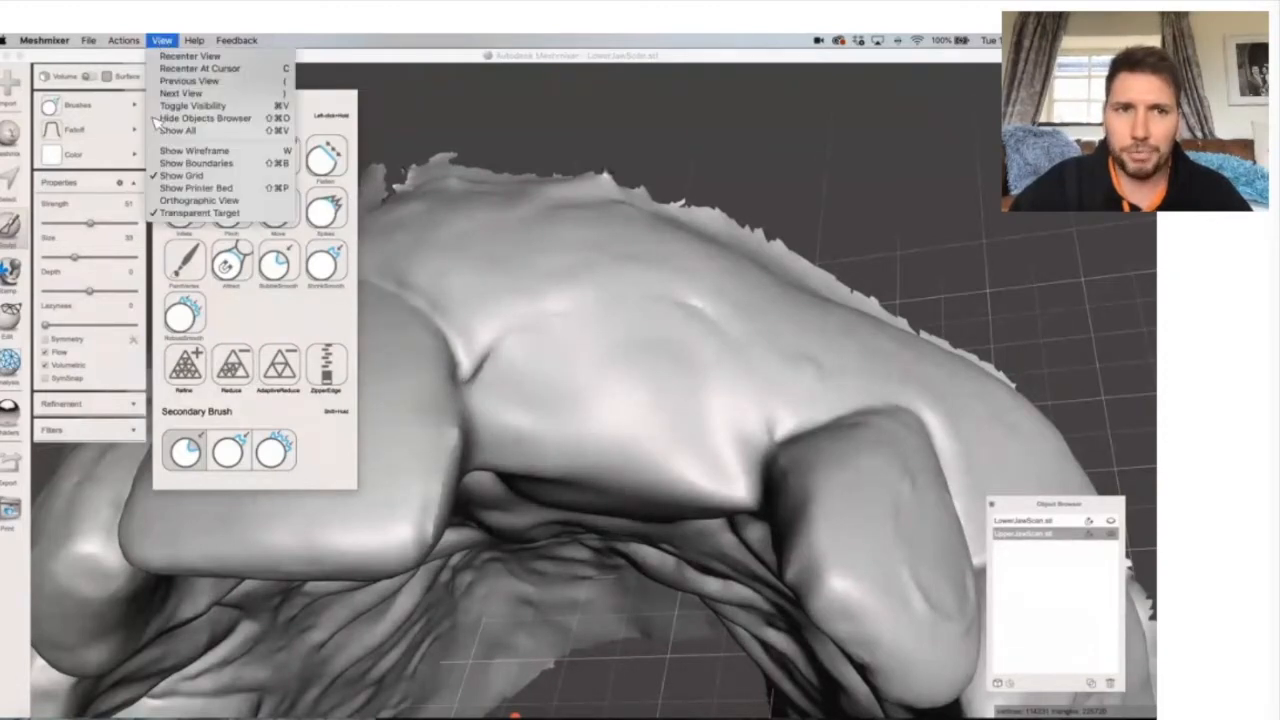
scroll(597, 342, "up", 5)
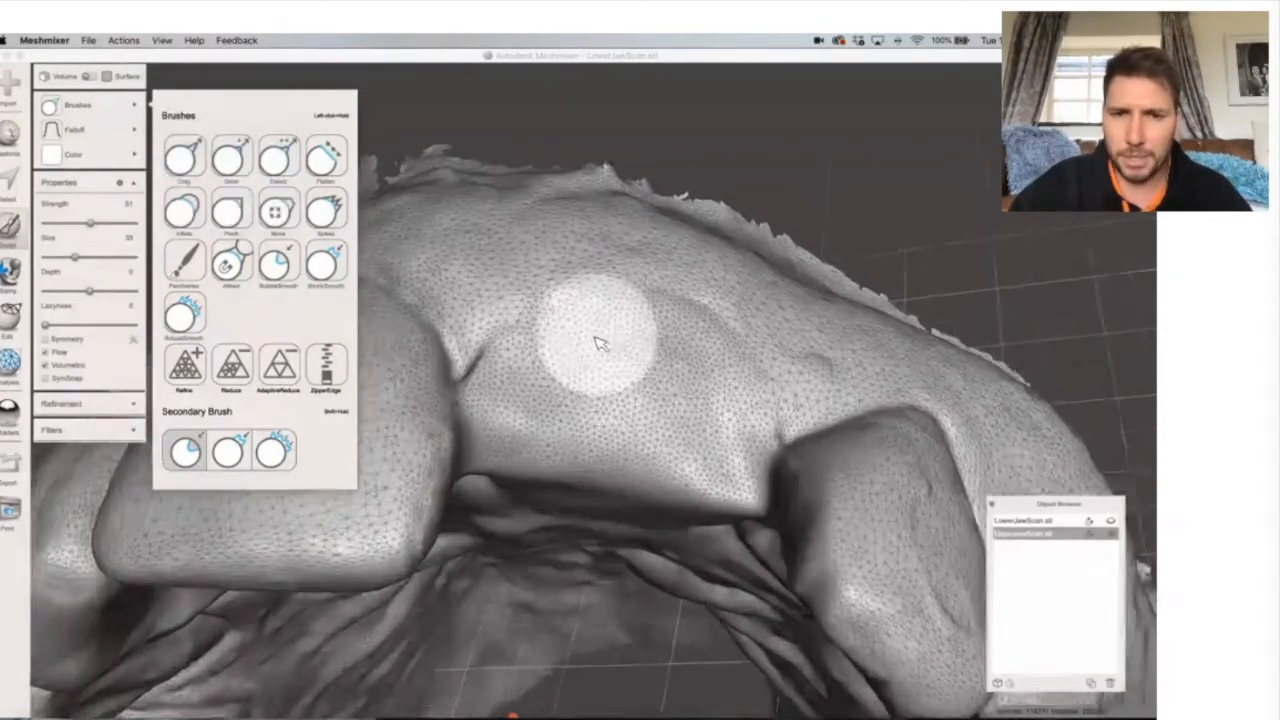
scroll(590, 349, "up", 5)
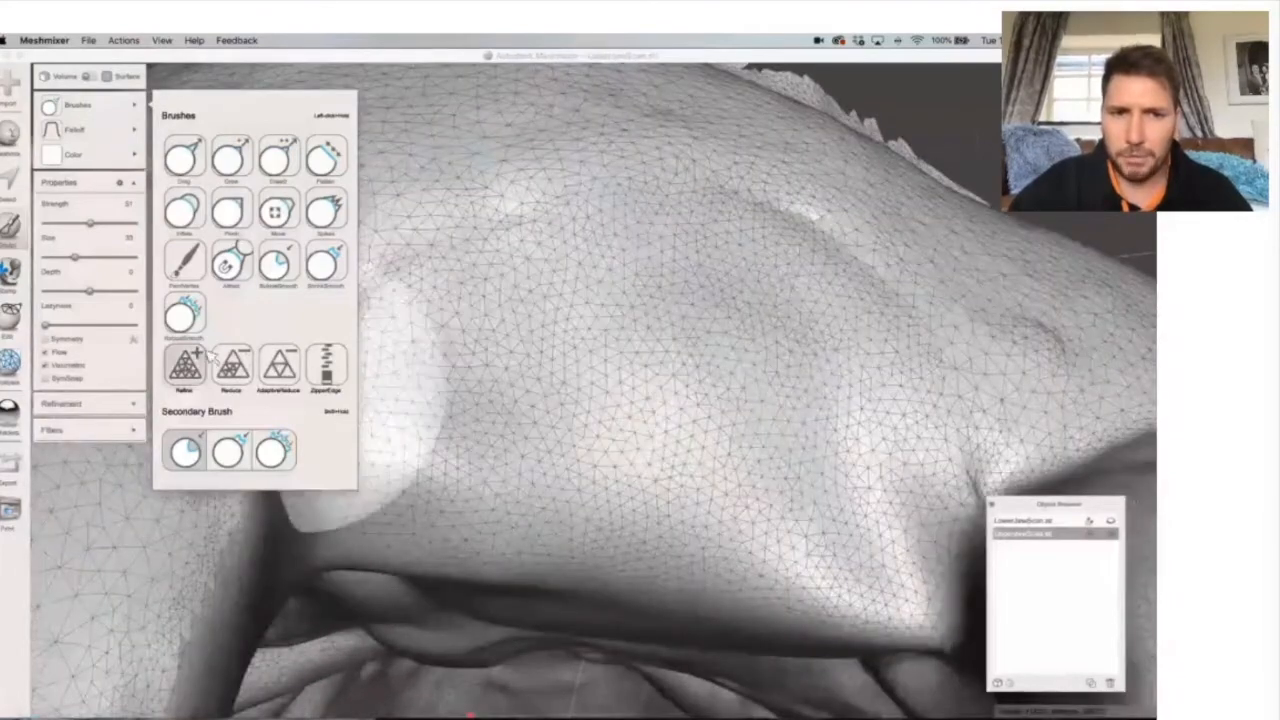
Try the Refine brush on the filled gap and coarsen its triangles with the Reduce brush at strength 50.
left_click(201, 361)
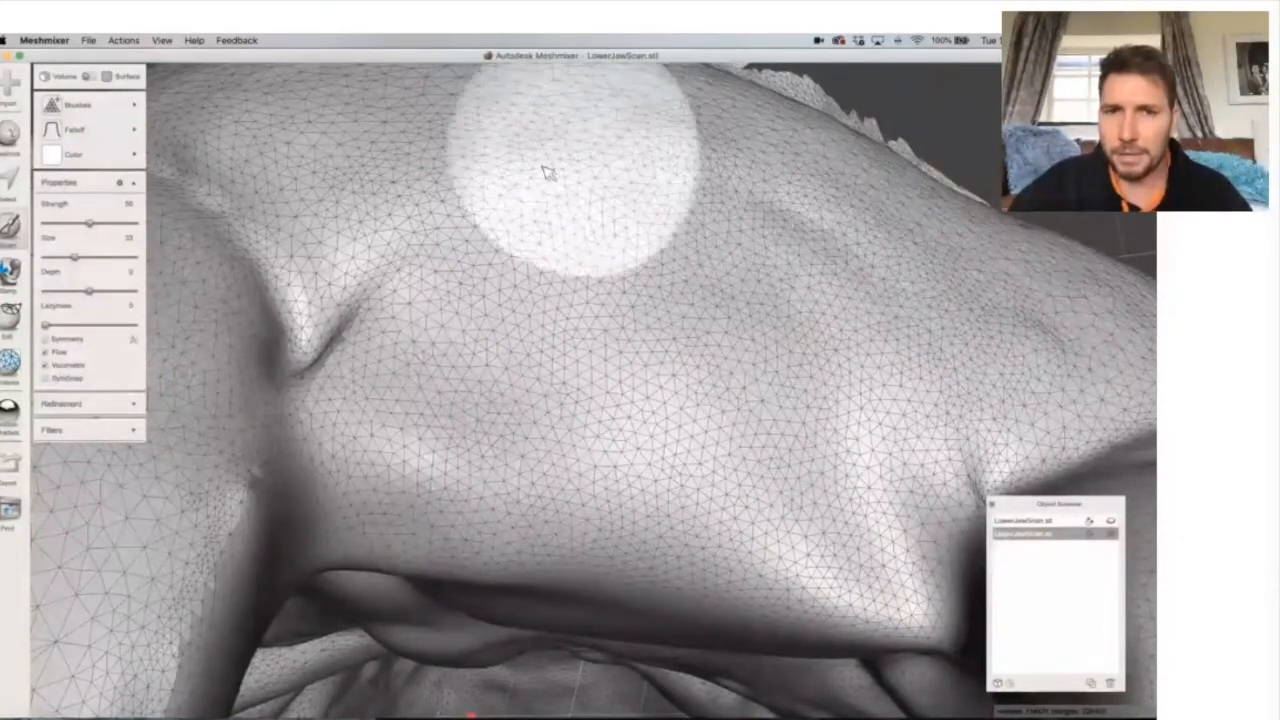
left_click(107, 112)
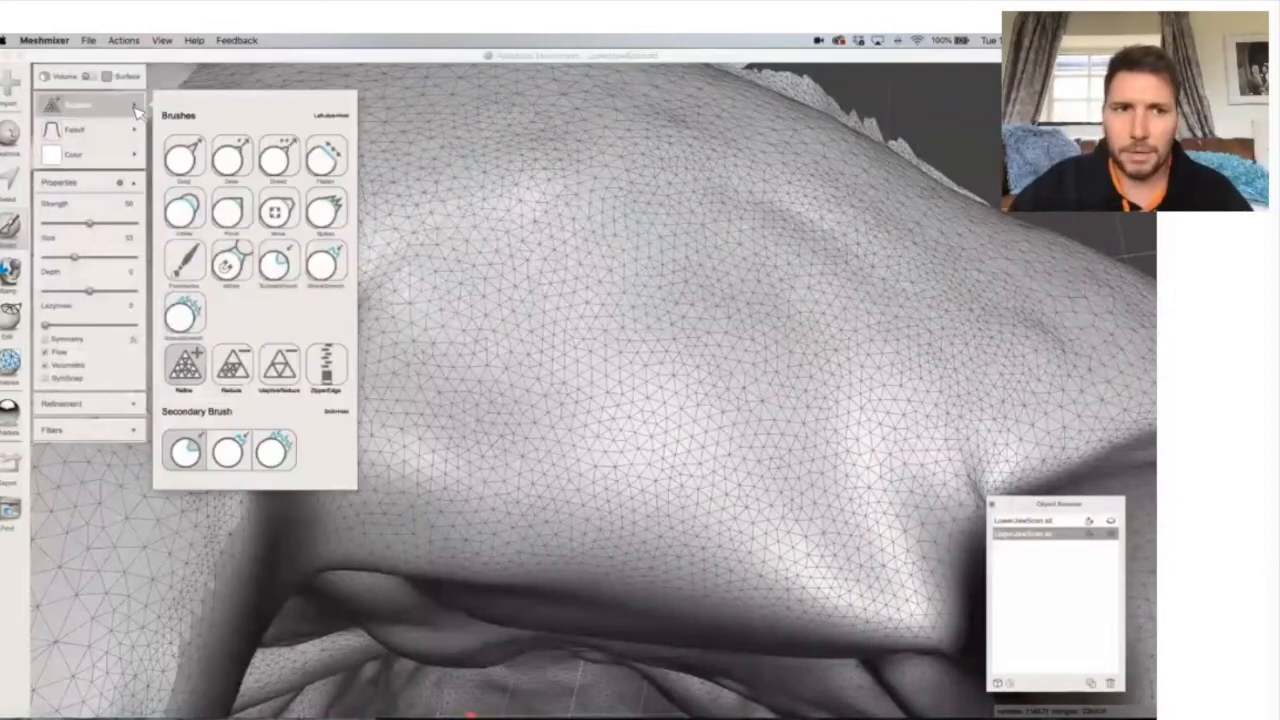
left_click(252, 366)
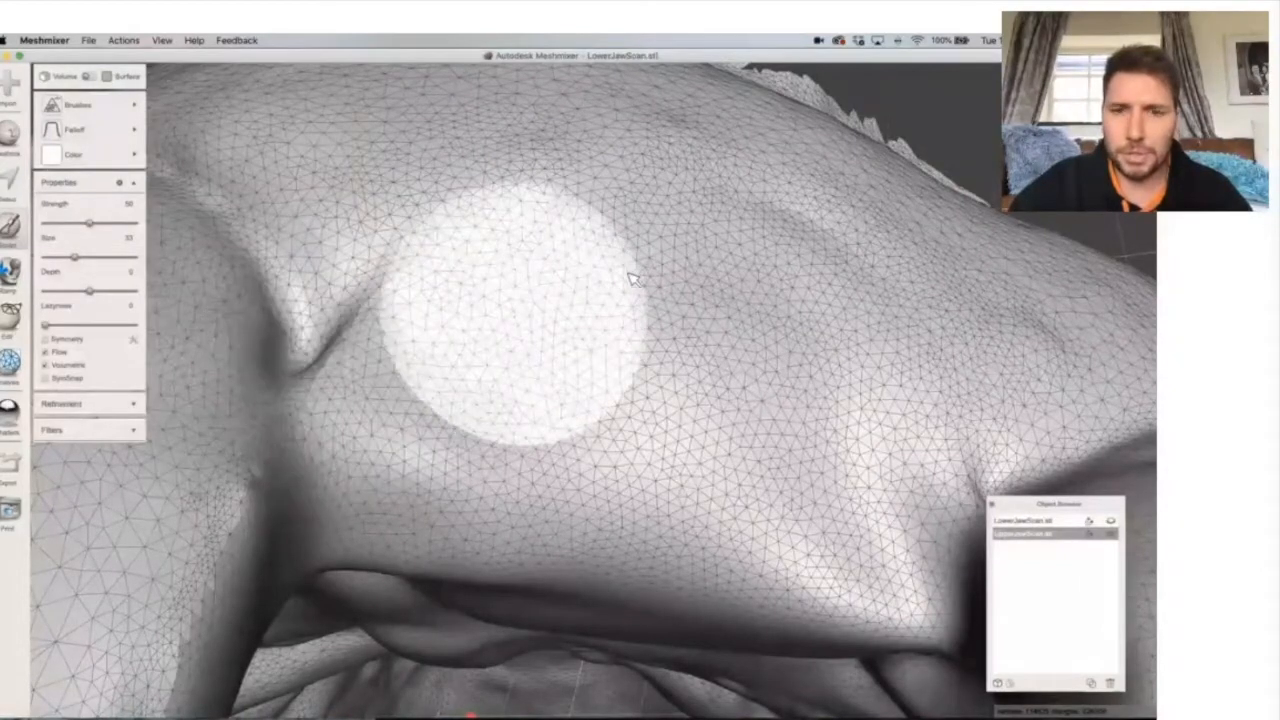
mouse_move(506, 217)
left_mouse_down()
mouse_move(411, 180)
mouse_move(580, 131)
mouse_move(778, 270)
mouse_move(849, 400)
mouse_move(806, 457)
mouse_move(524, 450)
left_mouse_up()
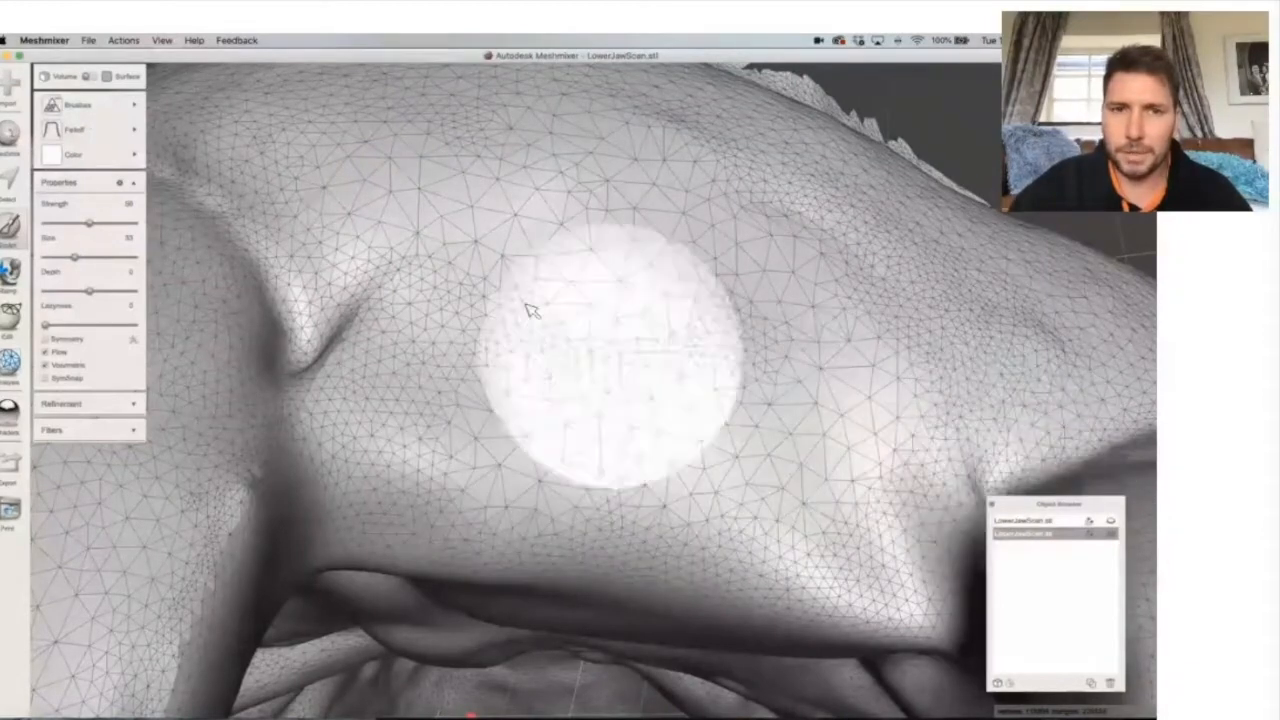
Make the coarsened triangles across the filled gap denser again with the Refine brush at strength 50.
left_click(83, 113)
mouse_move(80, 105)
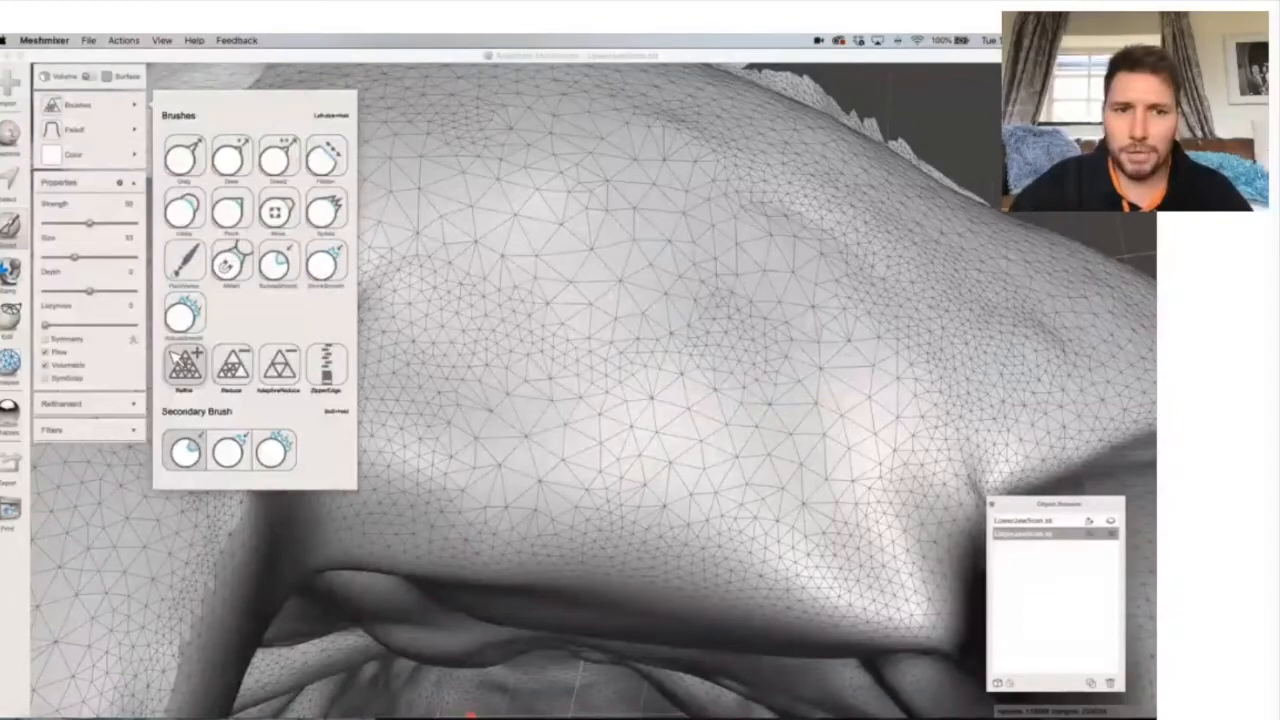
left_click(178, 358)
mouse_move(606, 402)
left_mouse_down()
mouse_move(806, 420)
mouse_move(677, 243)
mouse_move(357, 196)
left_mouse_up()
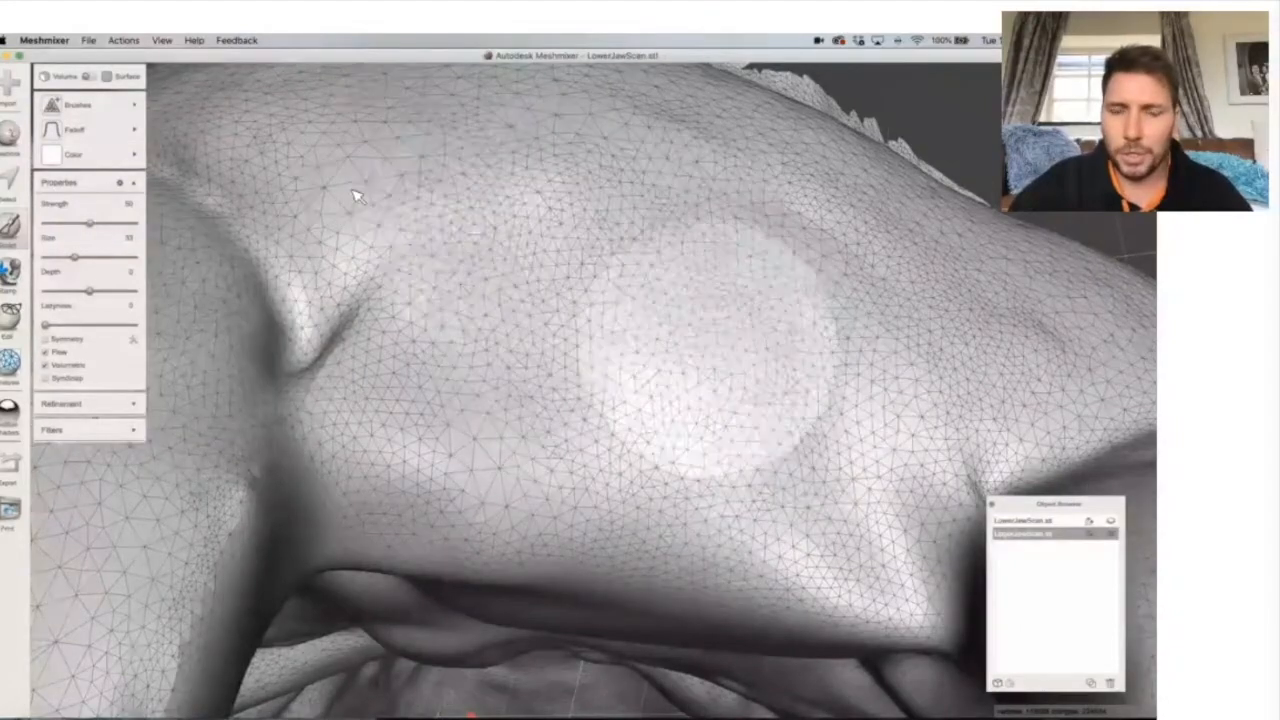
Hide the wireframe and check the smoothed incisor gap within the whole upper jaw from the front.
right_click_drag(831, 515, 790, 403)
scroll(790, 403, "down", 10)
right_click_drag(738, 335, 580, 243)
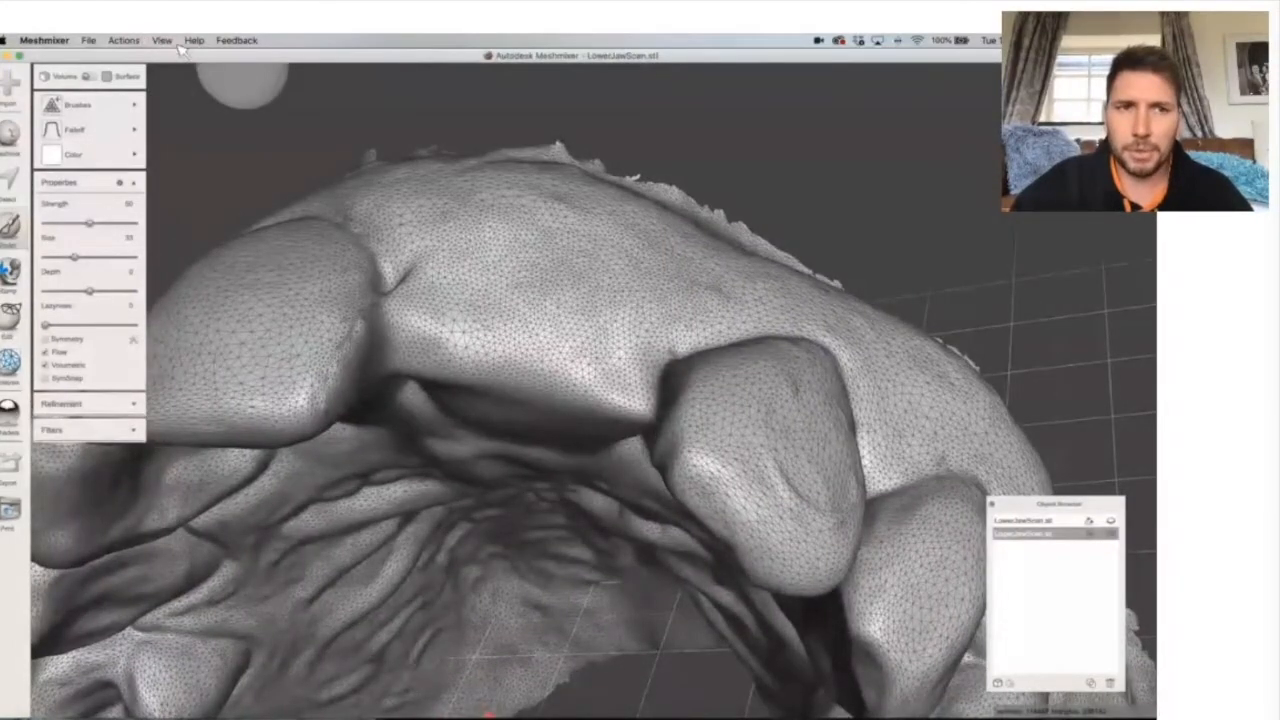
left_click(162, 40)
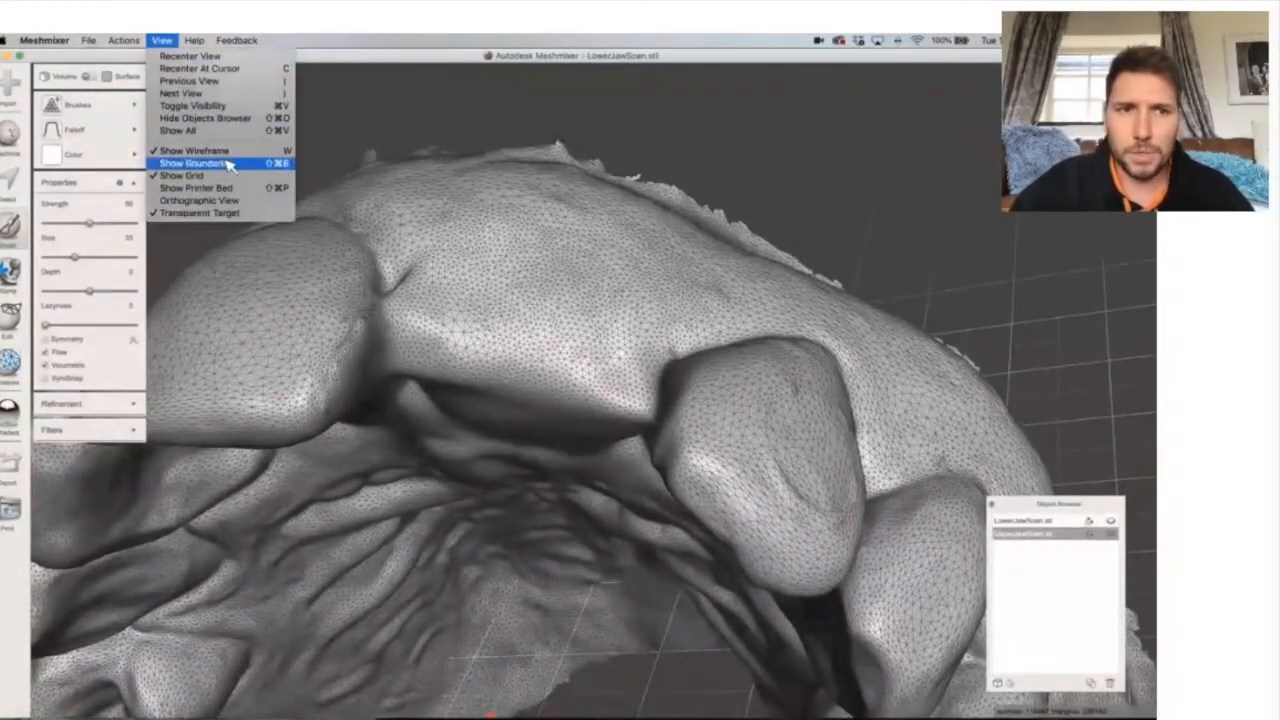
left_click(222, 151)
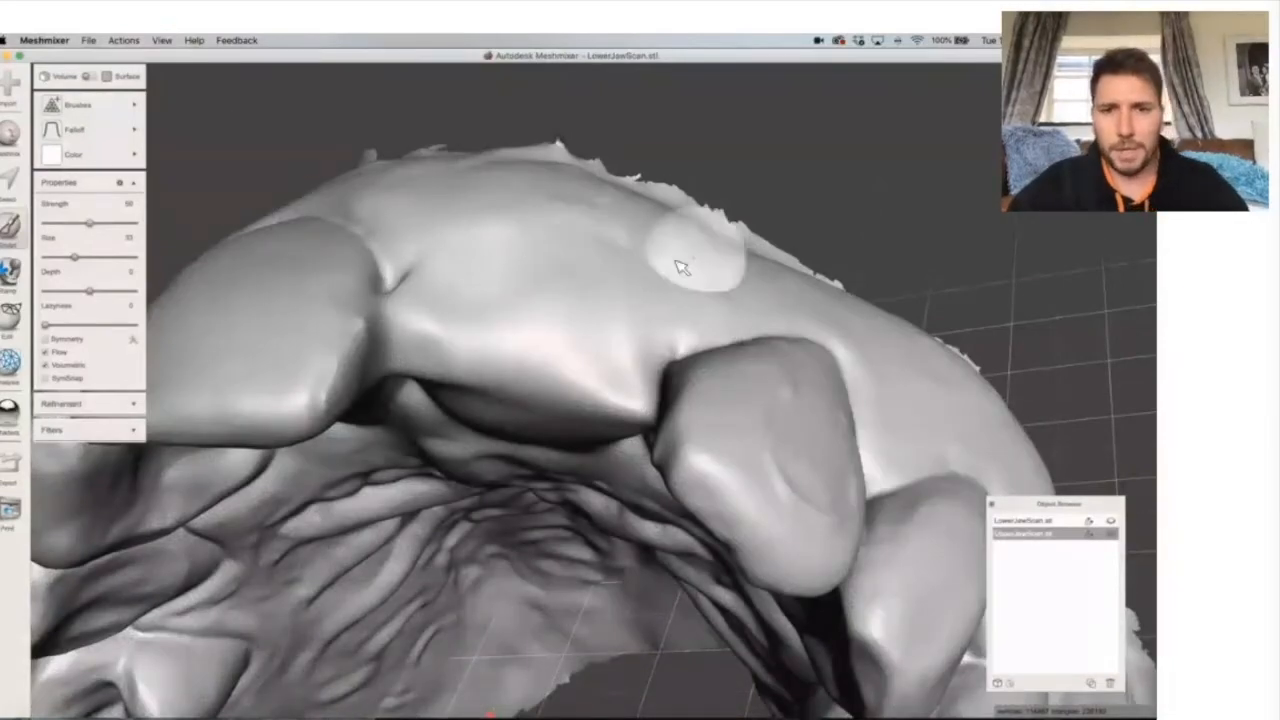
right_click_drag(592, 274, 665, 256)
scroll(665, 259, "down", 3)
mouse_move(660, 257)
right_mouse_down()
mouse_move(646, 111)
mouse_move(651, 268)
right_mouse_up()
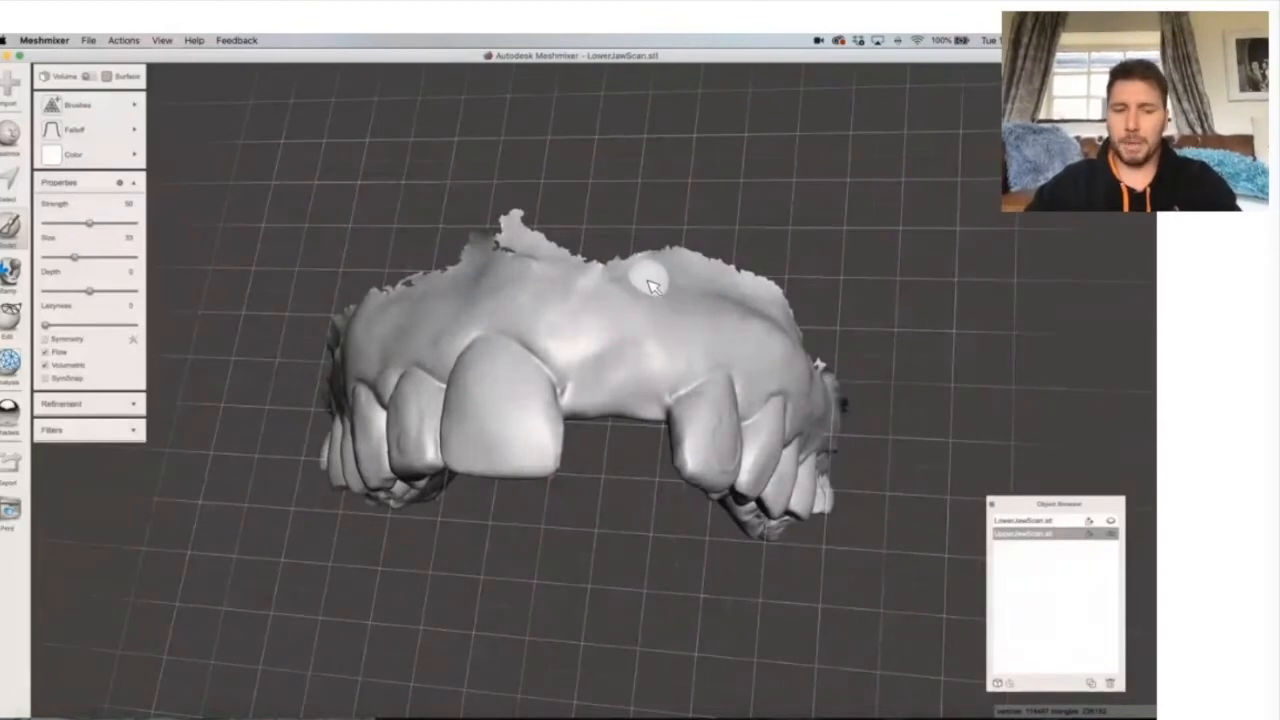
scroll(655, 388, "up", 5)
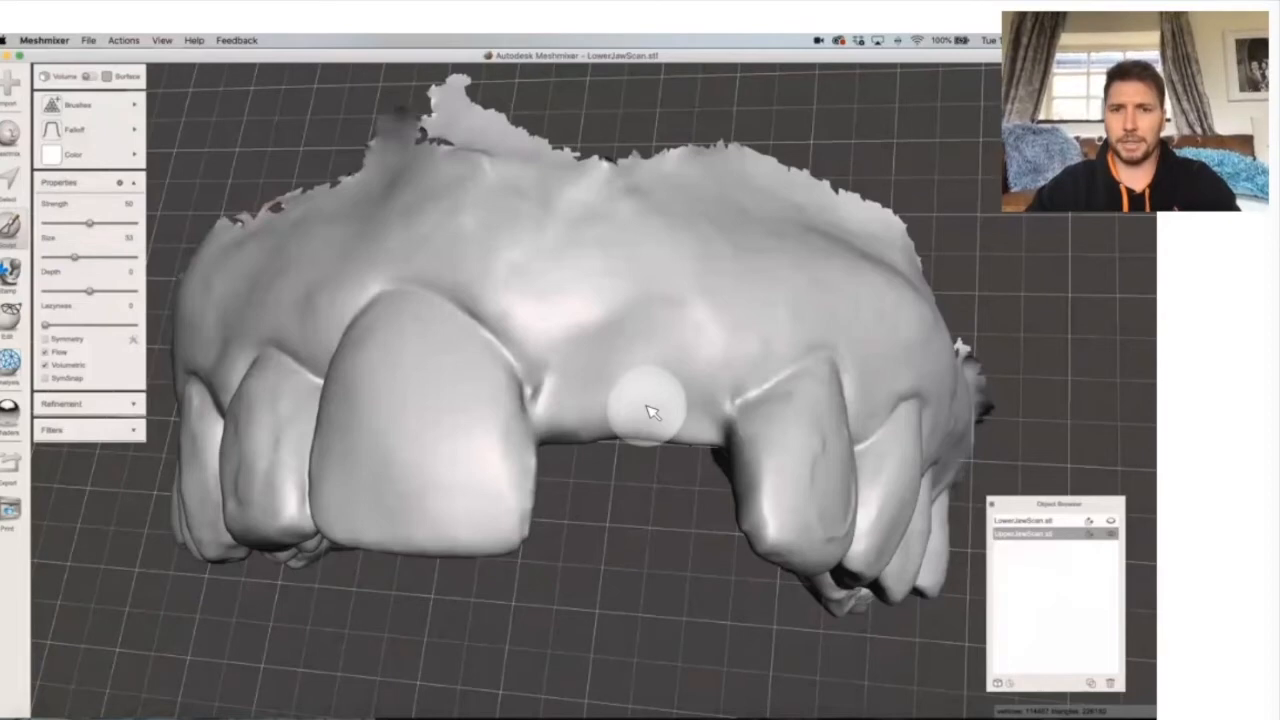
Select the entire upper jaw mesh, flip its normals and check the inverted surface from several sides.
key("super+a")
right_click_drag(660, 503, 686, 450)
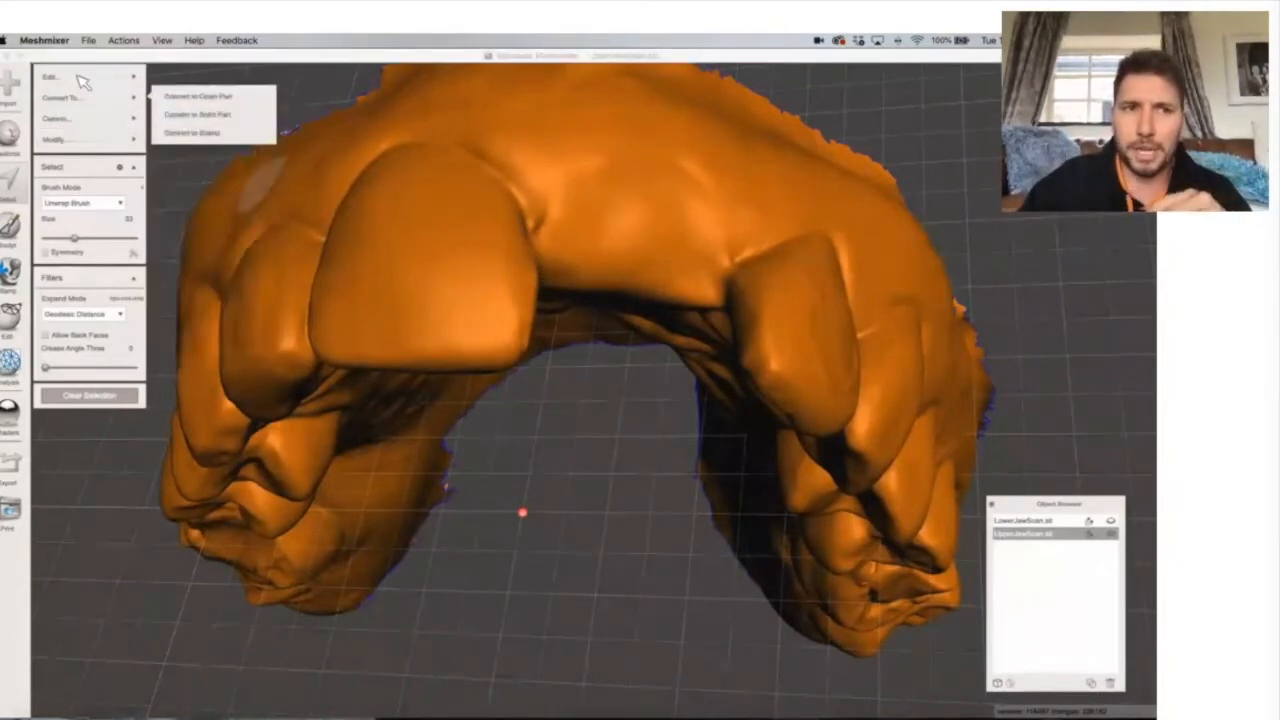
mouse_move(83, 80)
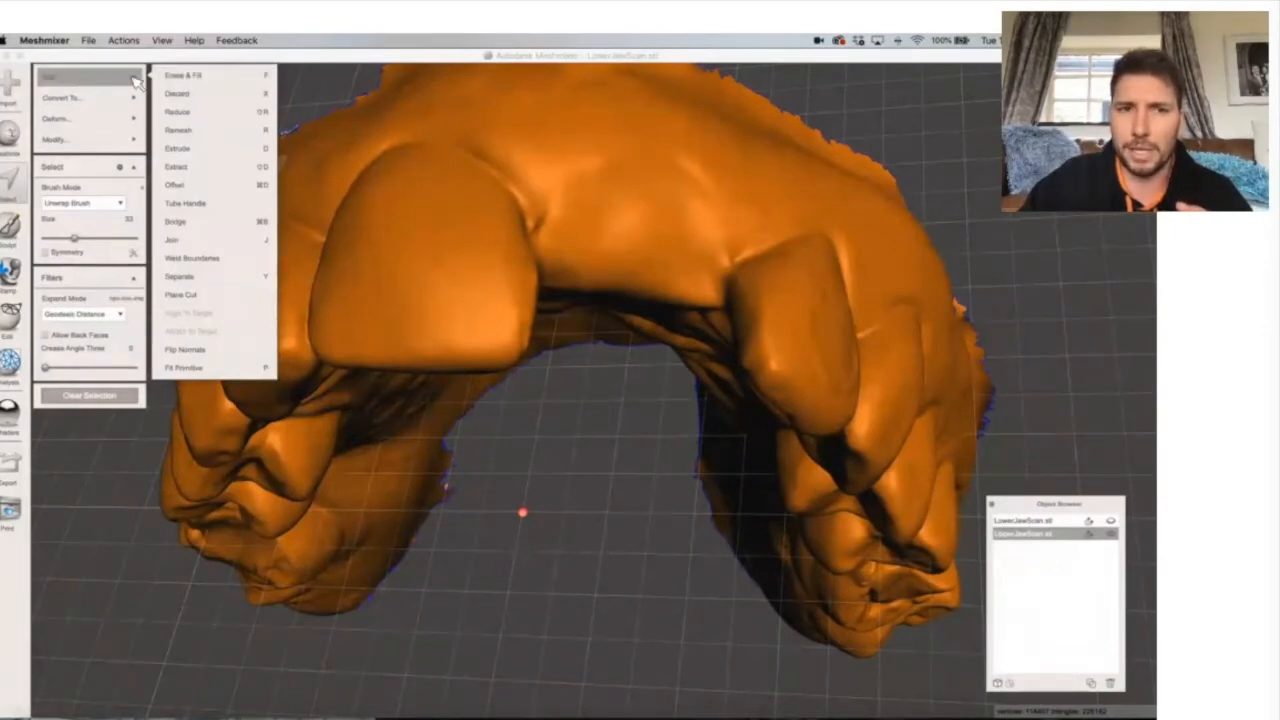
left_click(216, 352)
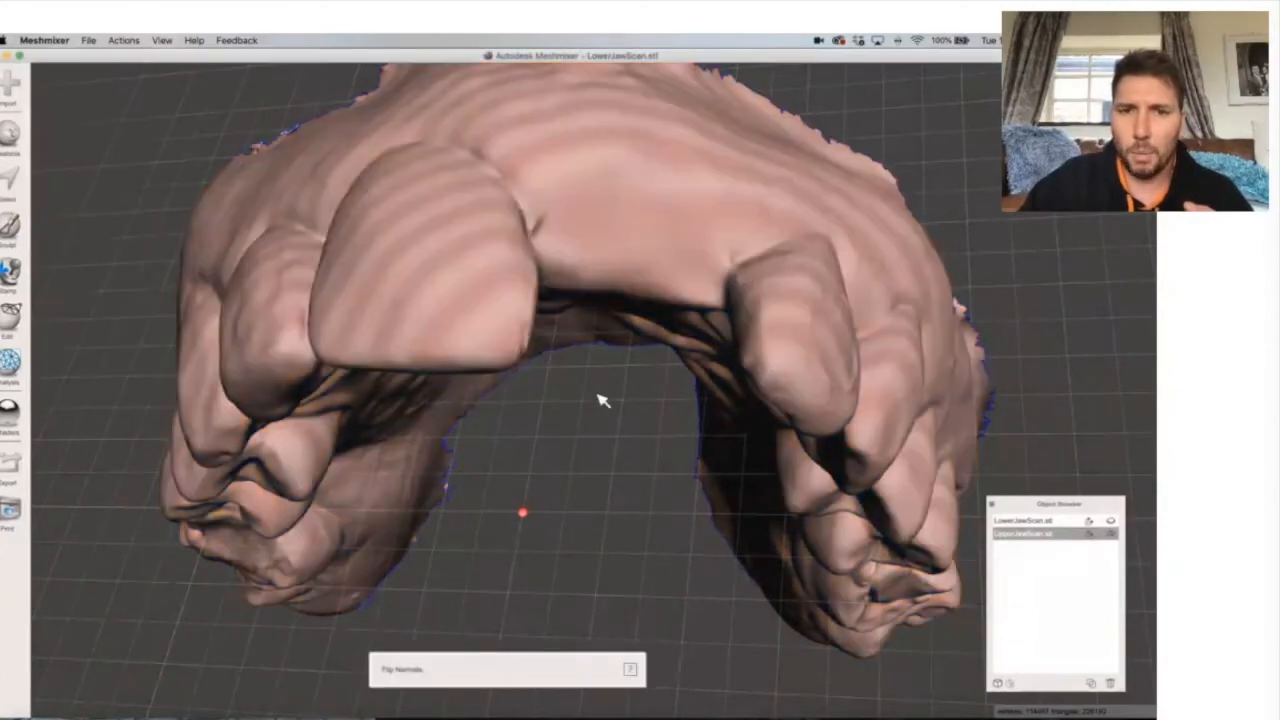
scroll(746, 316, "up", 10)
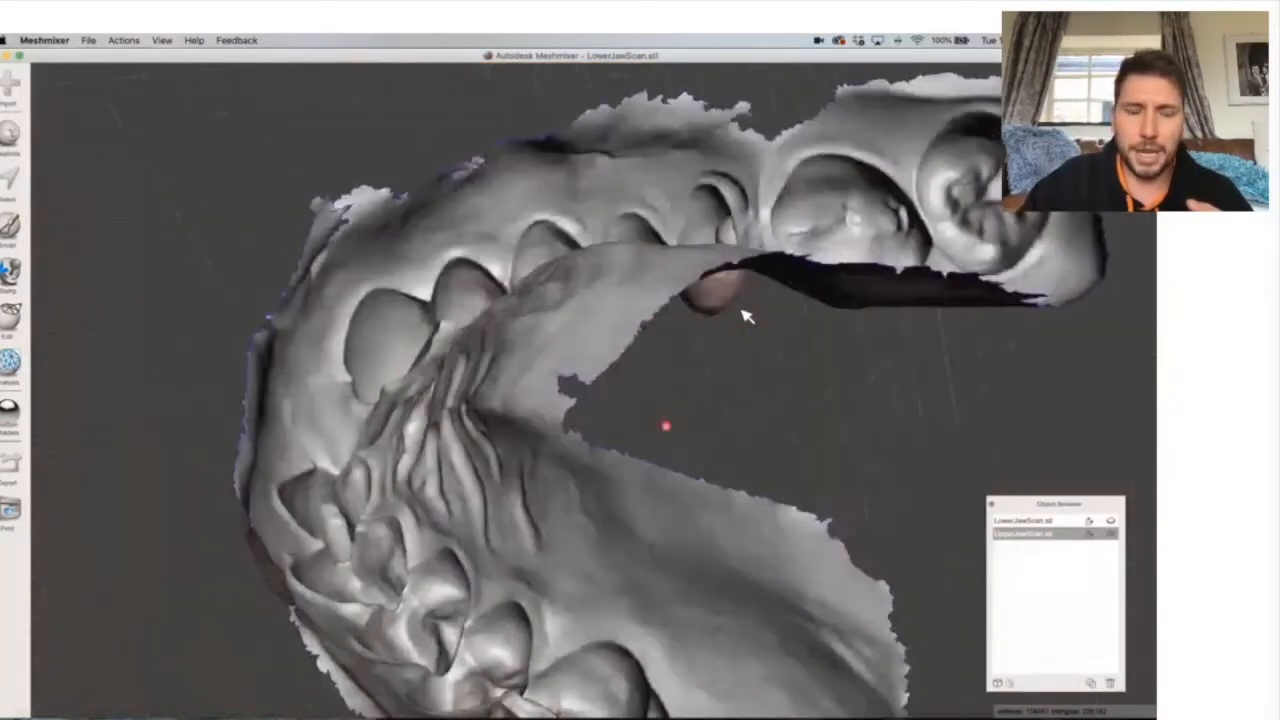
scroll(746, 316, "down", 10)
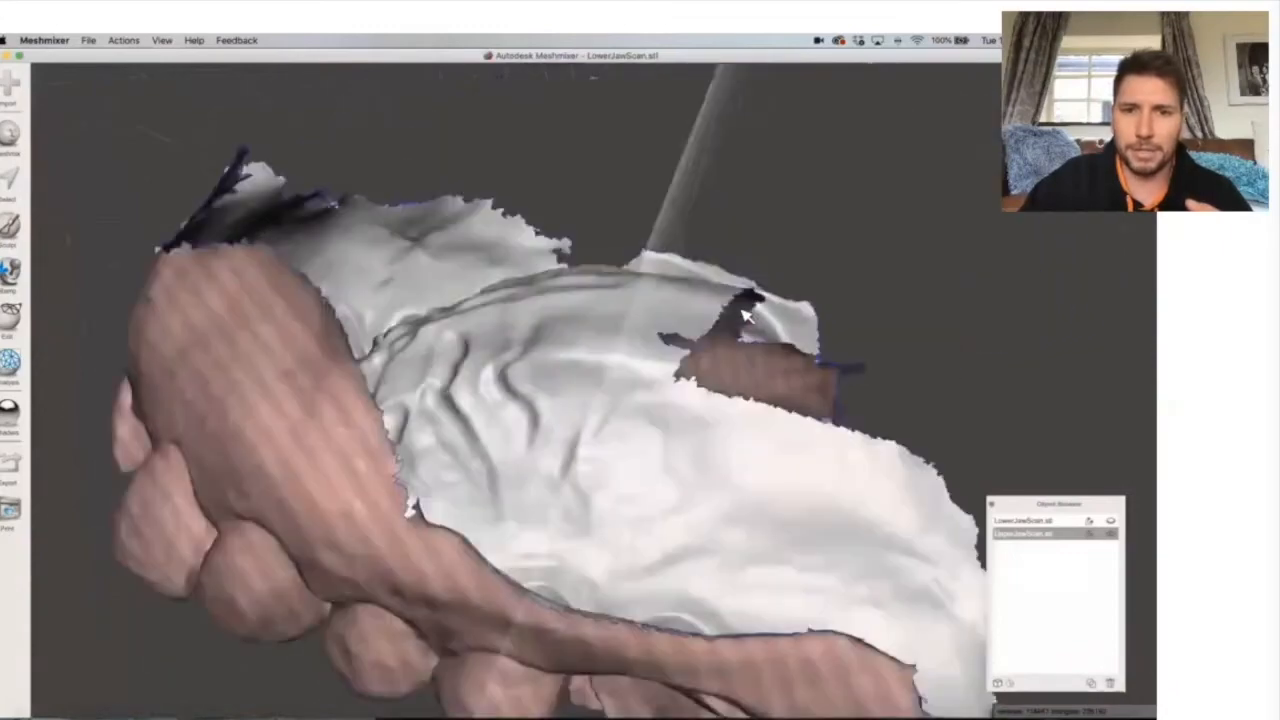
scroll(744, 312, "up", 10)
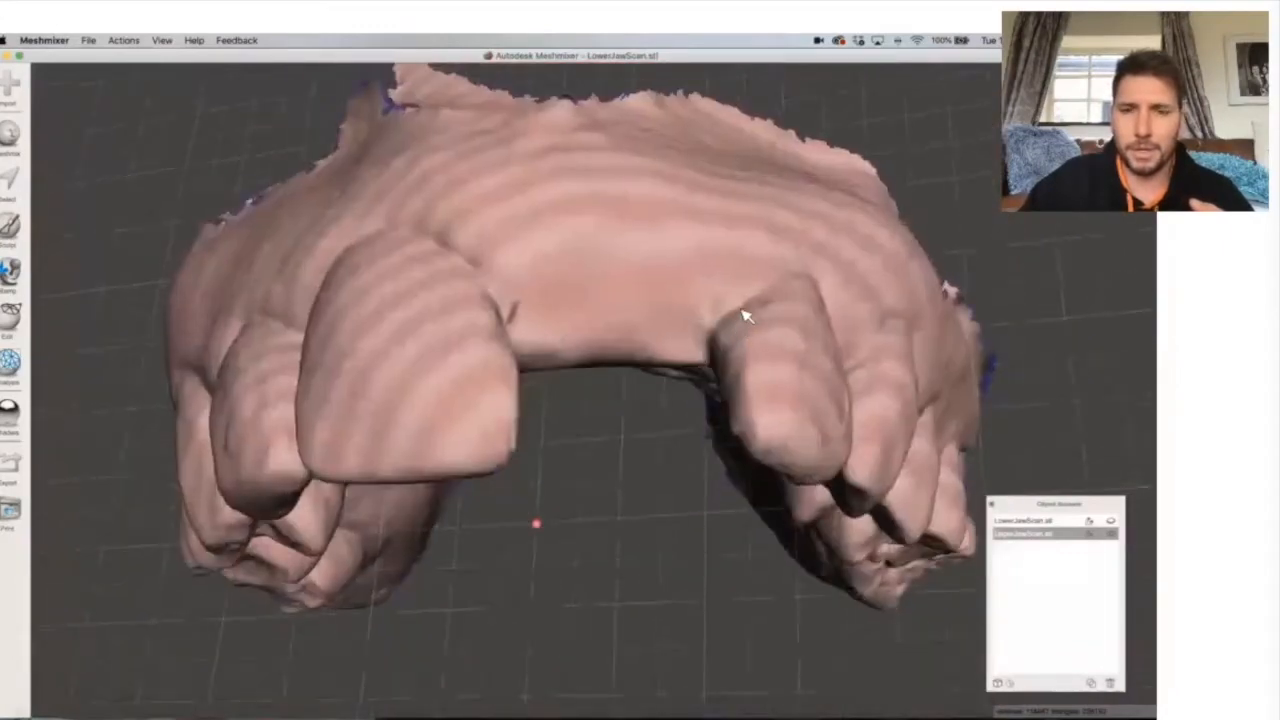
scroll(640, 366, "up", 3)
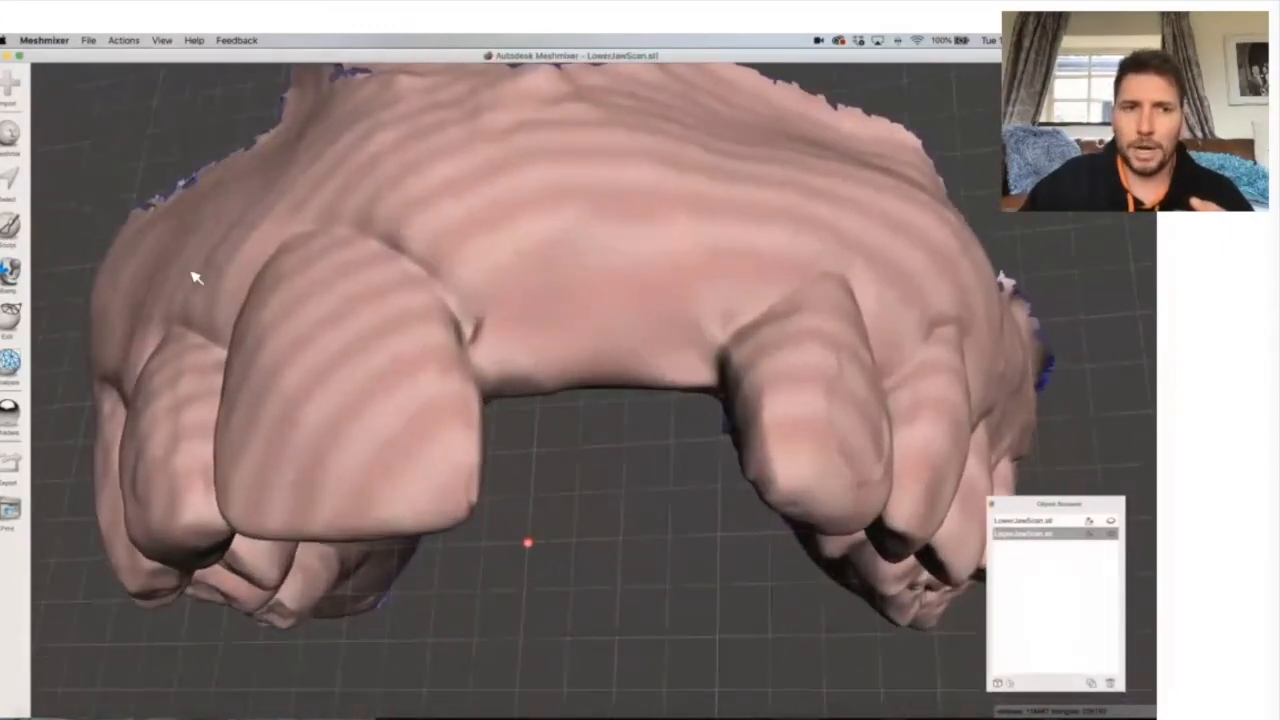
Carve a hollow into the filled incisor gap with the Draw2 brush at strength 41 and size 45.
left_click(9, 231)
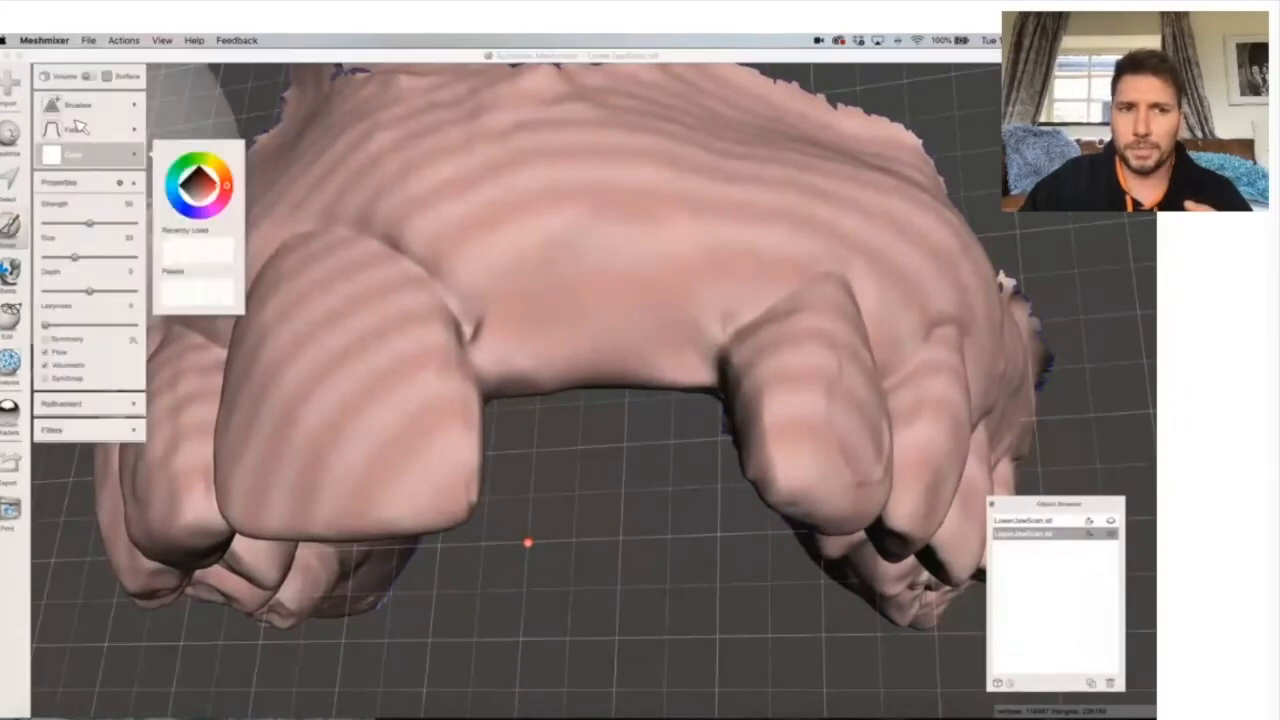
mouse_move(85, 105)
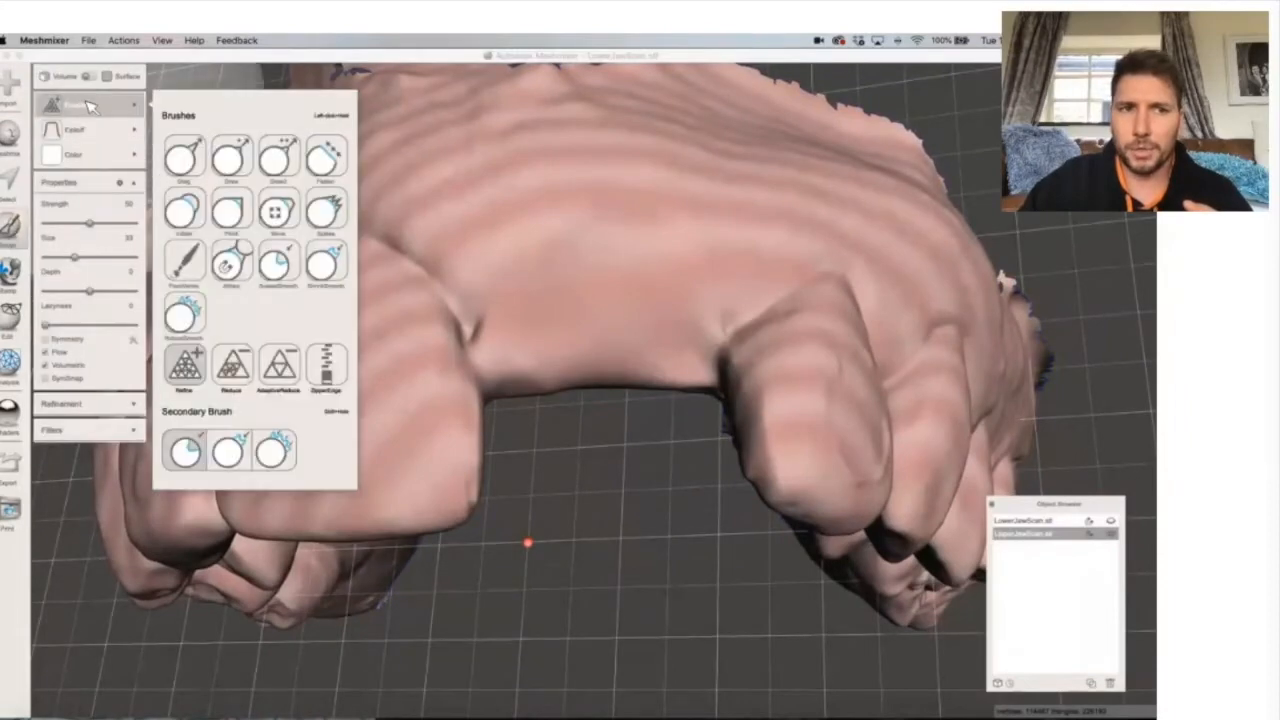
left_click(269, 162)
left_click_drag(89, 223, 80, 227)
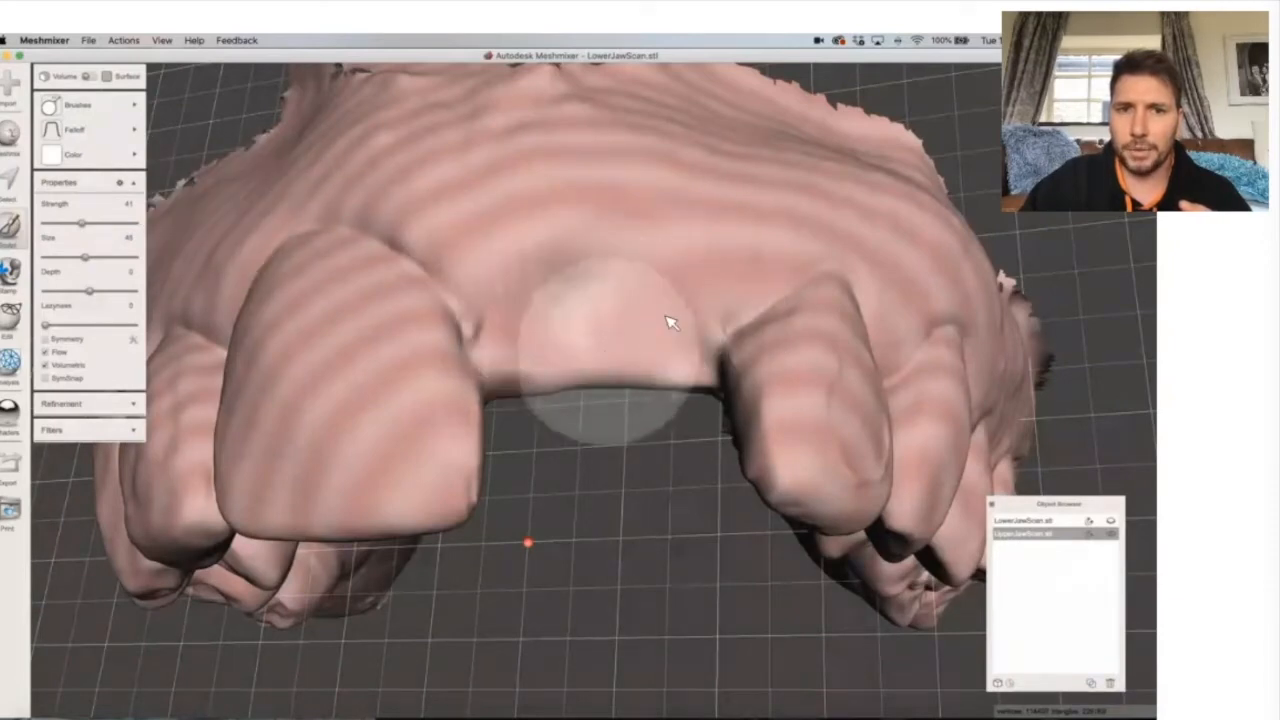
right_click_drag(590, 376, 576, 450)
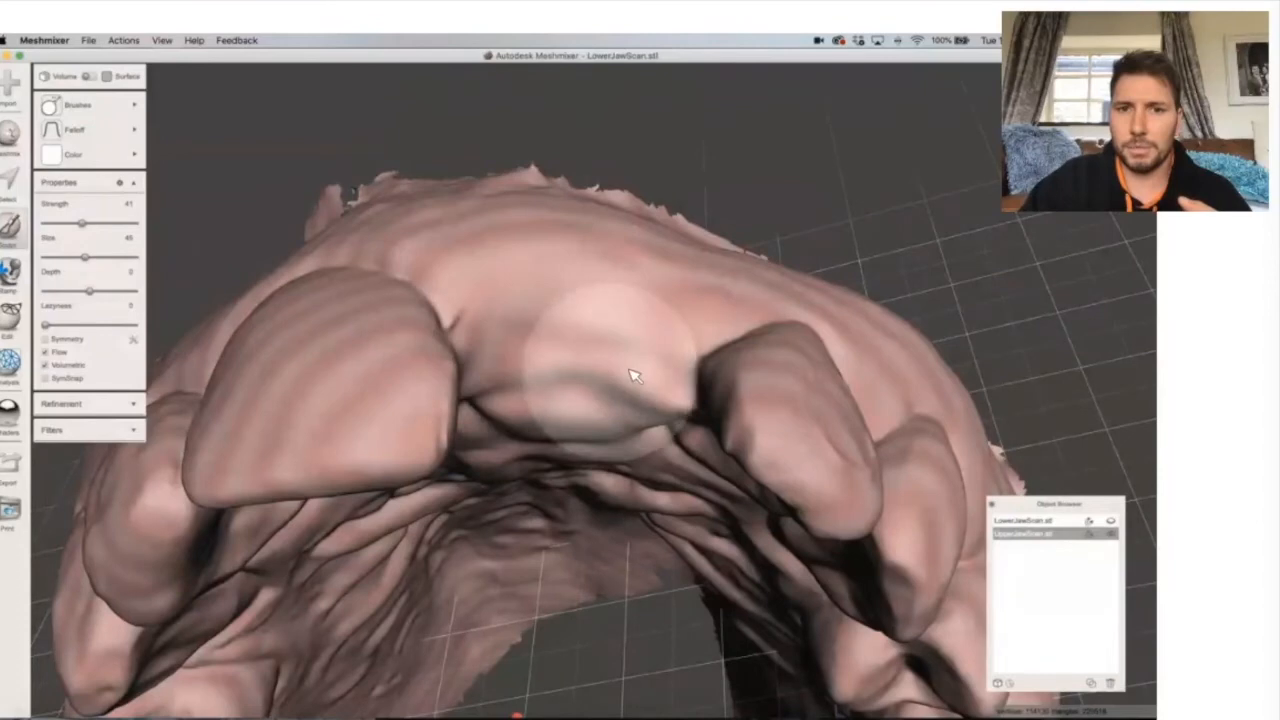
right_click_drag(625, 392, 493, 476)
mouse_move(489, 470)
left_mouse_down()
mouse_move(418, 494)
mouse_move(494, 474)
mouse_move(501, 489)
mouse_move(446, 486)
mouse_move(563, 440)
left_mouse_up()
right_click_drag(563, 440, 646, 203)
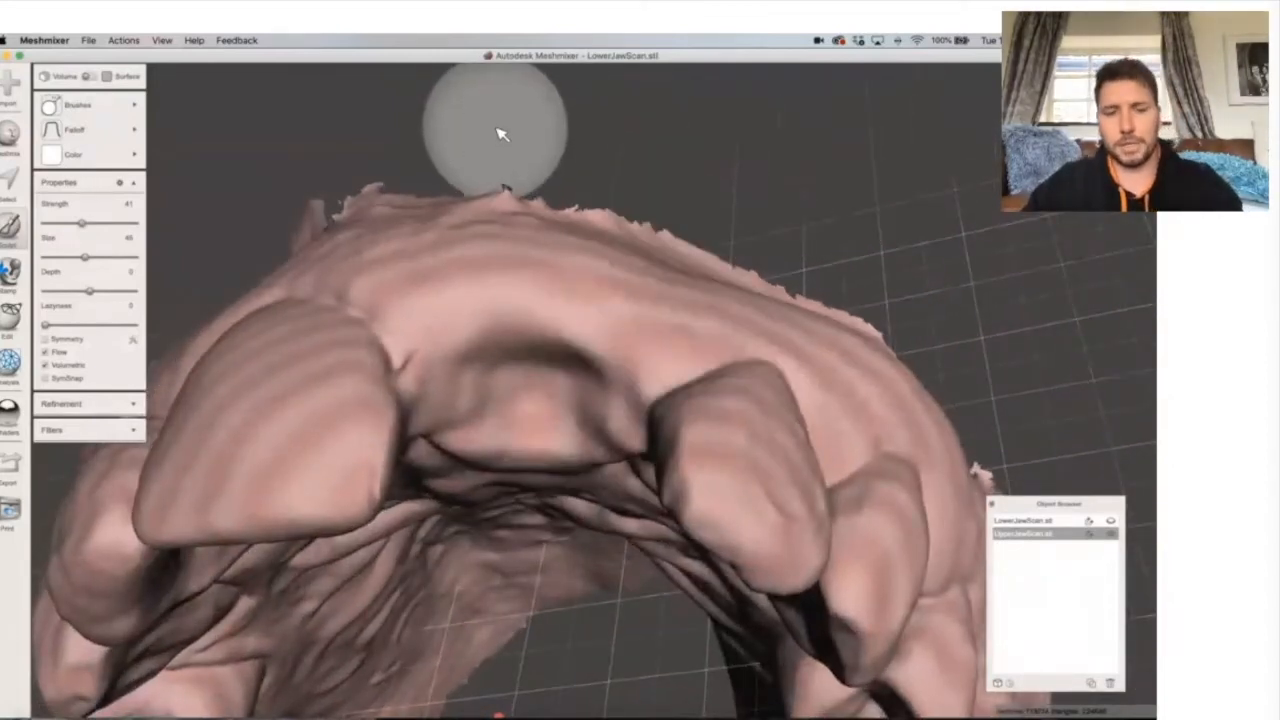
Flip the upper jaw's normals back and smooth the hollowed gap with the BubbleSmooth brush at strength 38.
left_click(9, 182)
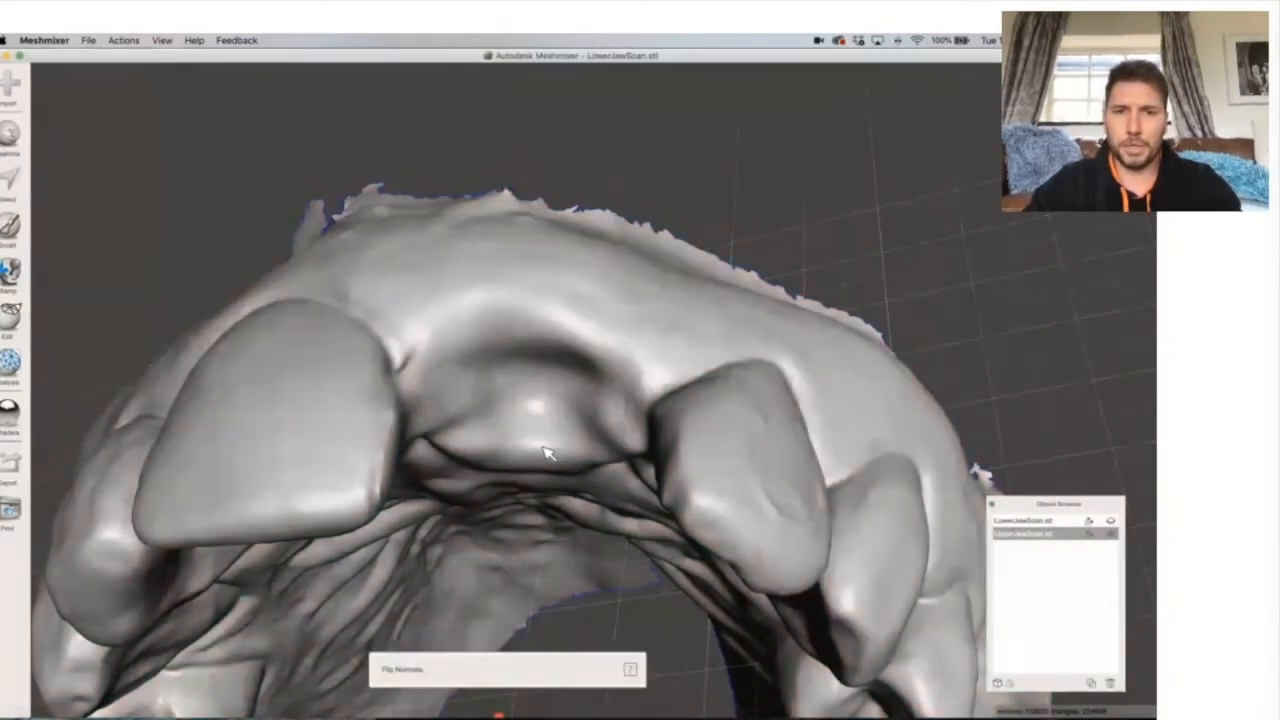
right_click_drag(549, 451, 453, 386)
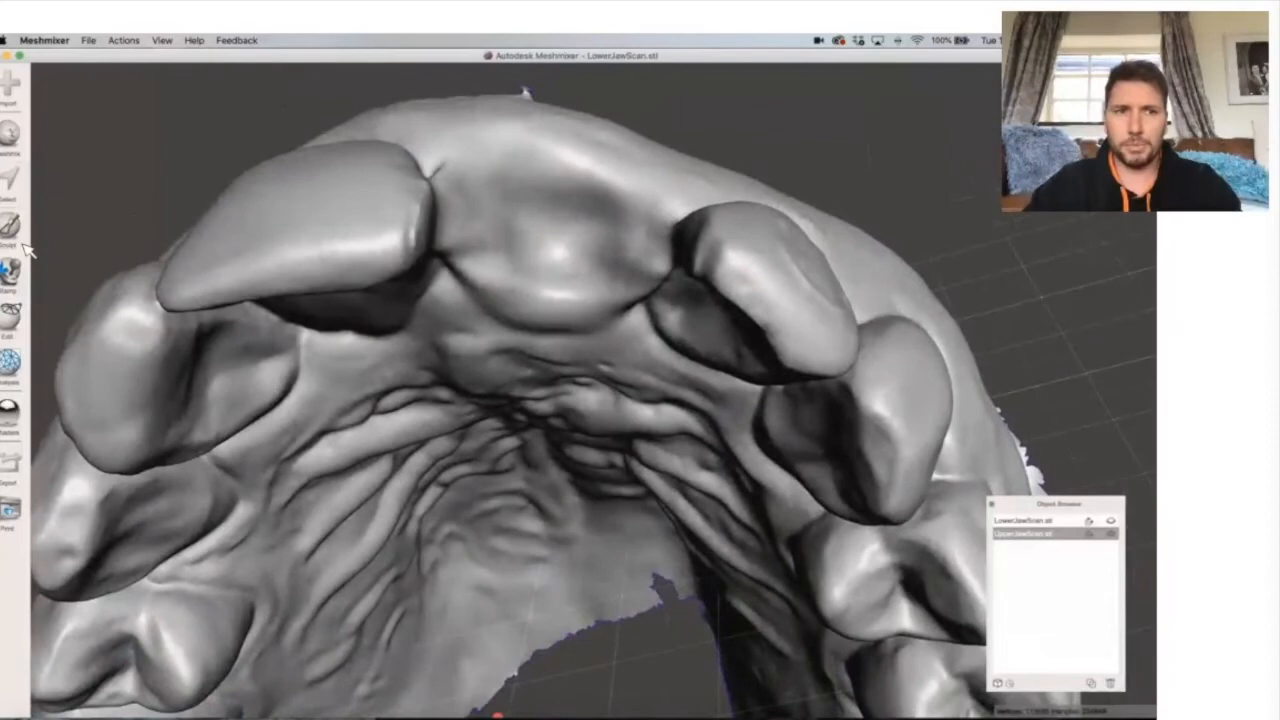
mouse_move(92, 107)
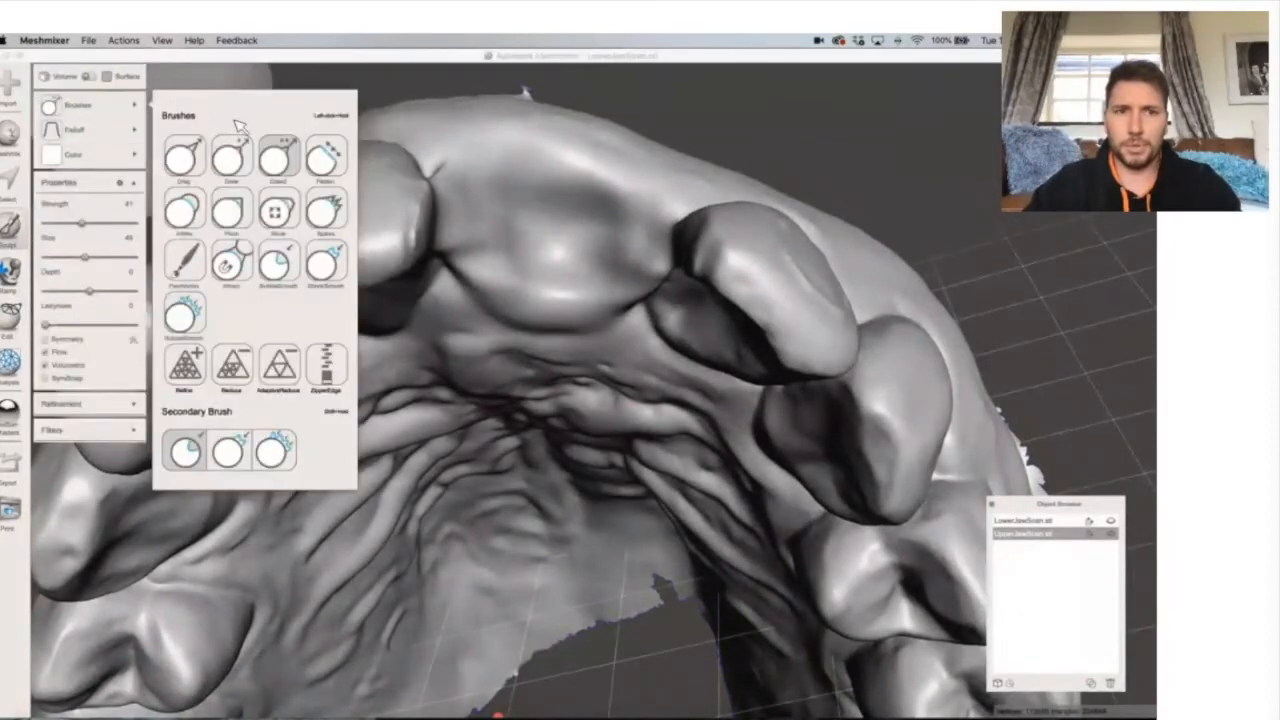
left_click(293, 263)
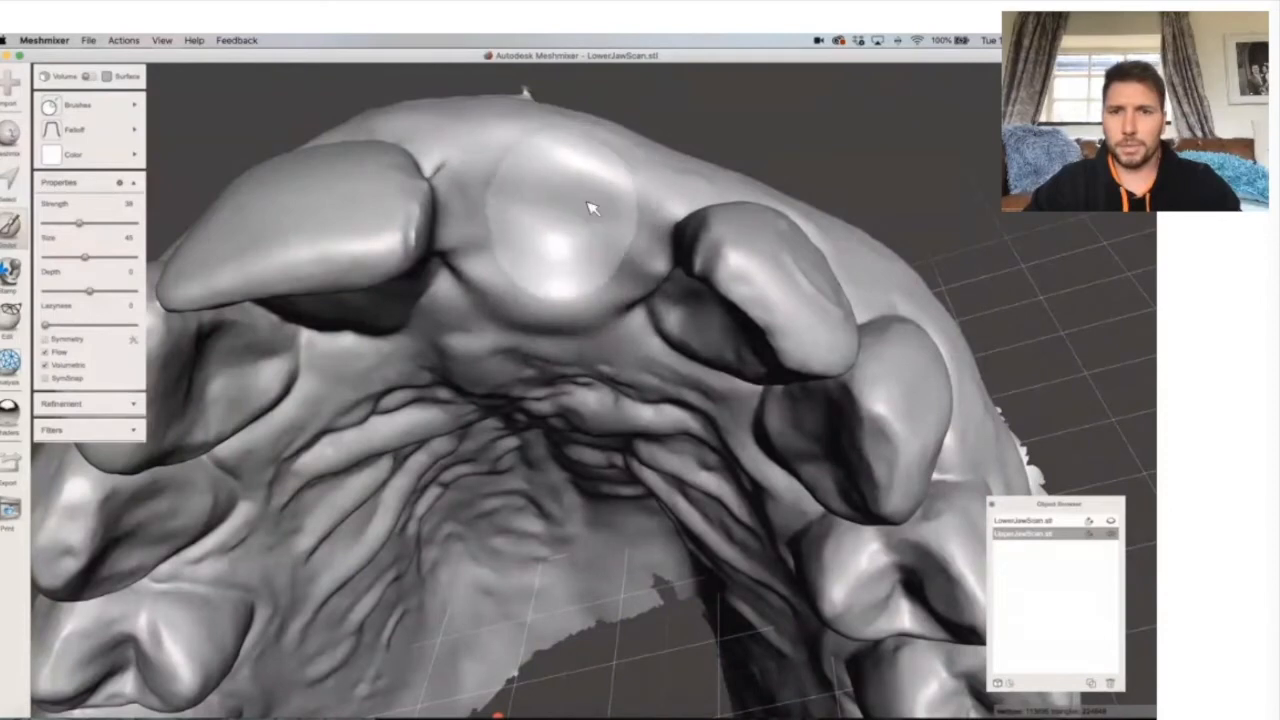
mouse_move(492, 198)
left_mouse_down()
mouse_move(601, 244)
mouse_move(589, 328)
left_mouse_up()
scroll(588, 325, "down", 10)
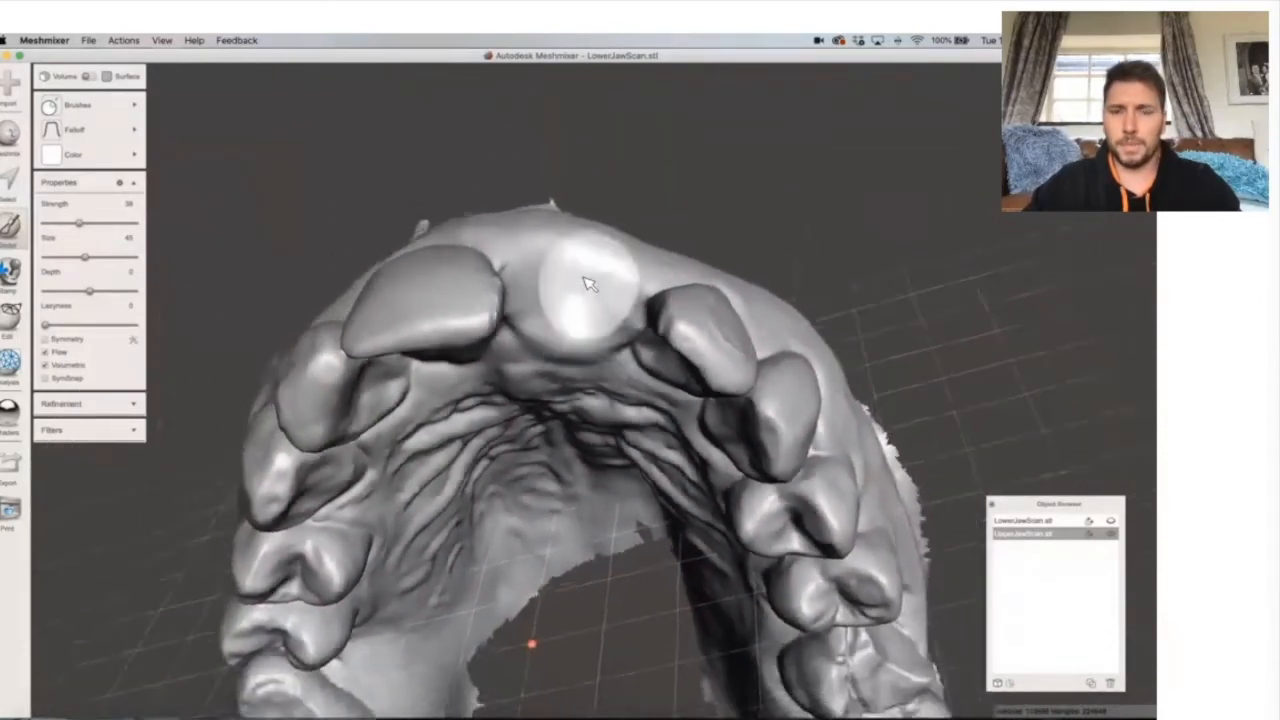
mouse_move(585, 281)
right_mouse_down()
mouse_move(683, 252)
mouse_move(540, 520)
right_mouse_up()
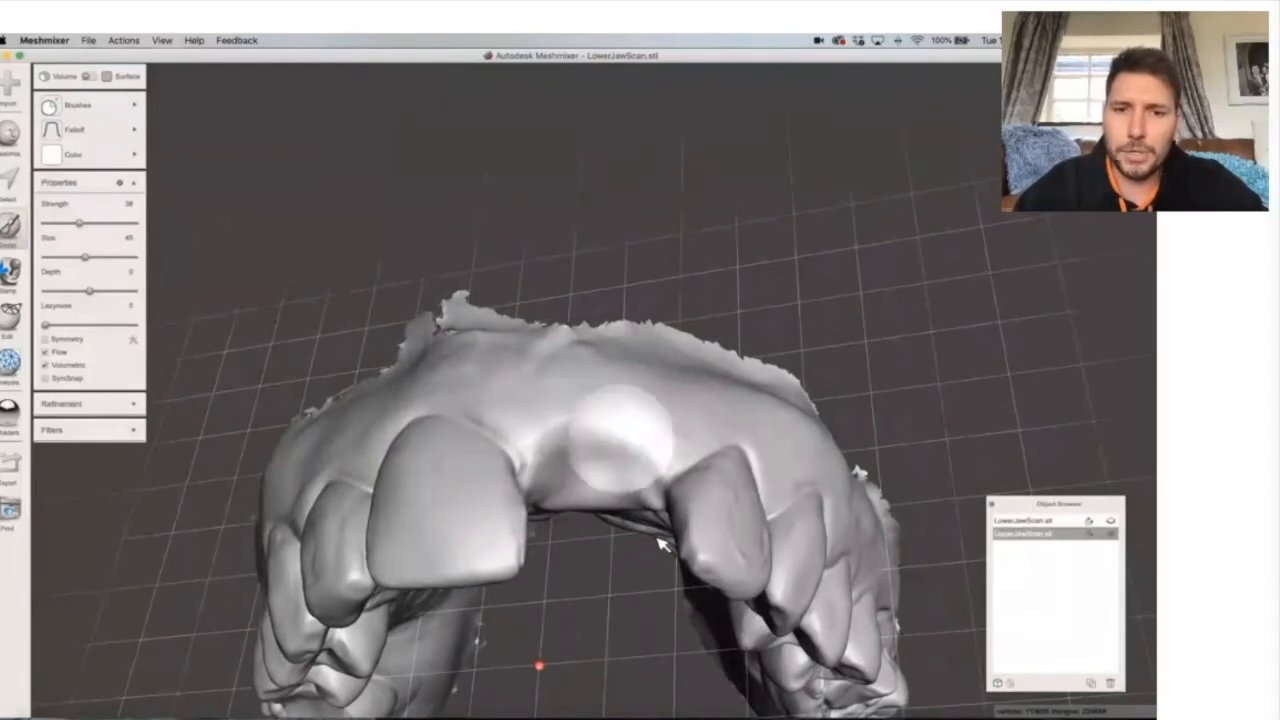
Examine the hollowed incisor gap and the adjacent incisor from the front and the palatal side.
mouse_move(707, 354)
right_mouse_down()
mouse_move(737, 552)
mouse_move(600, 400)
mouse_move(494, 247)
right_mouse_up()
mouse_move(476, 178)
left_mouse_down()
mouse_move(457, 200)
mouse_move(423, 186)
mouse_move(461, 193)
left_mouse_up()
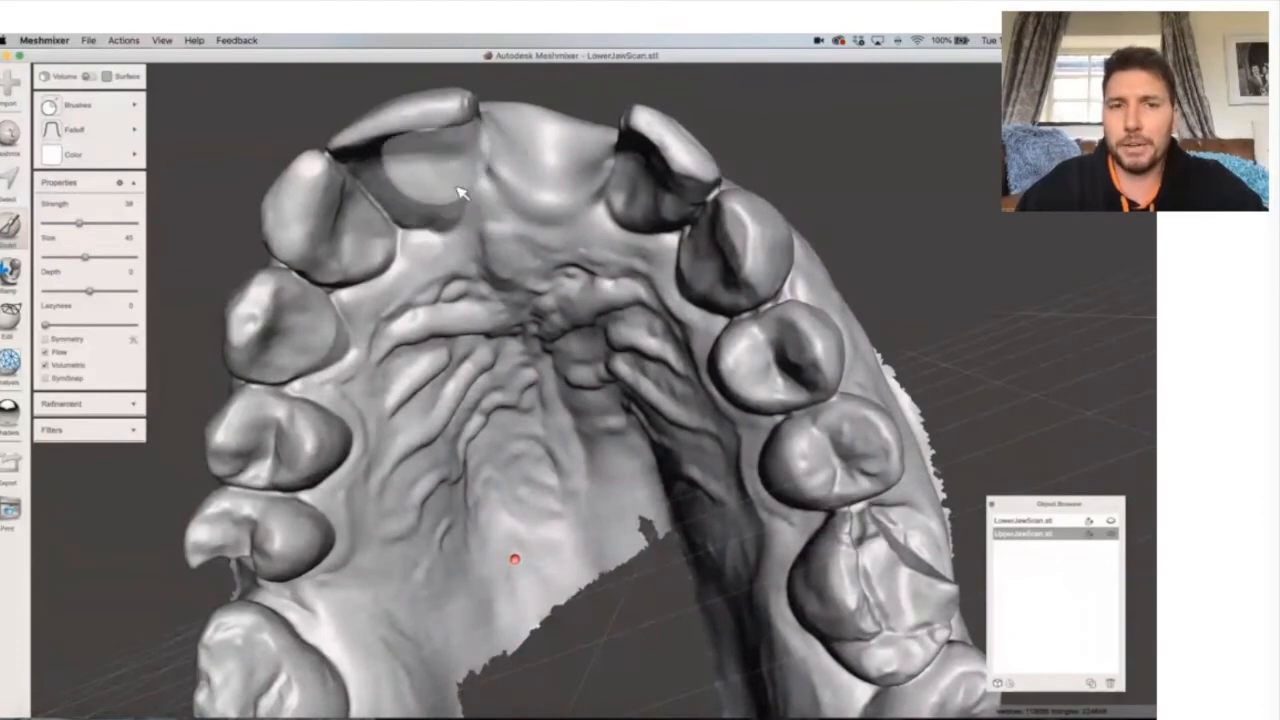
right_click_drag(571, 248, 748, 375)
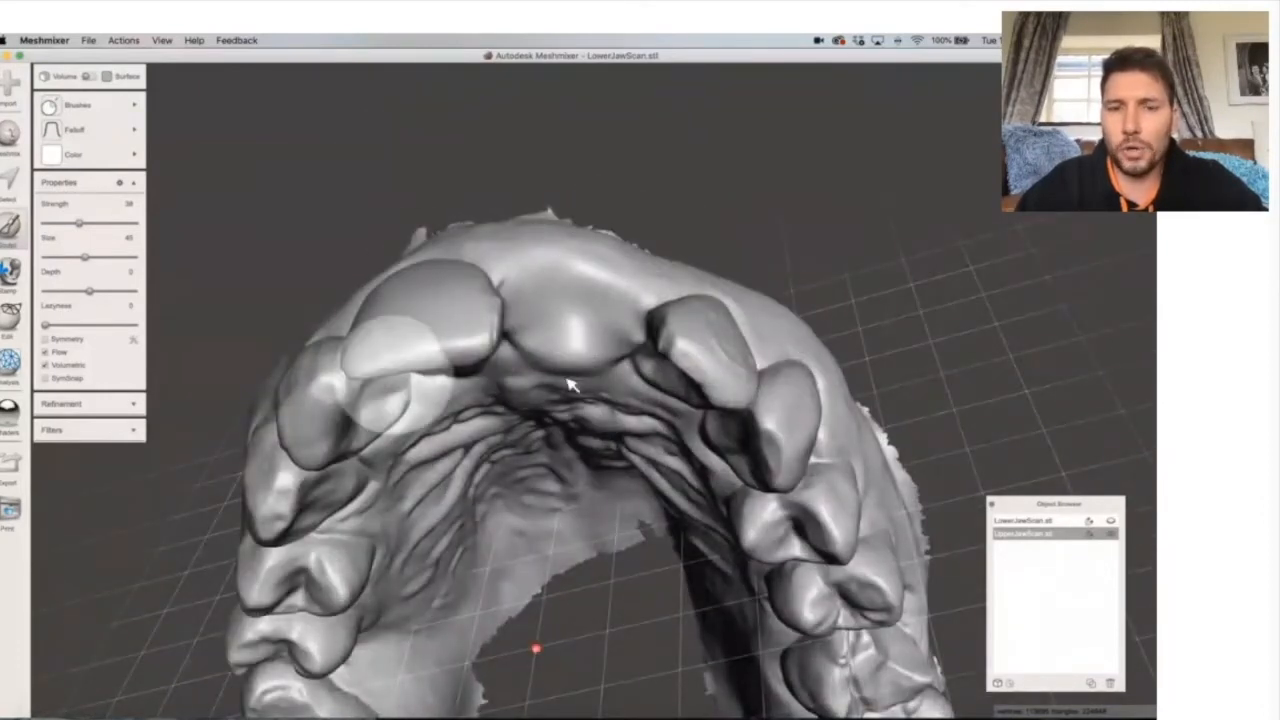
mouse_move(691, 322)
right_mouse_down()
mouse_move(706, 417)
mouse_move(585, 277)
right_mouse_up()
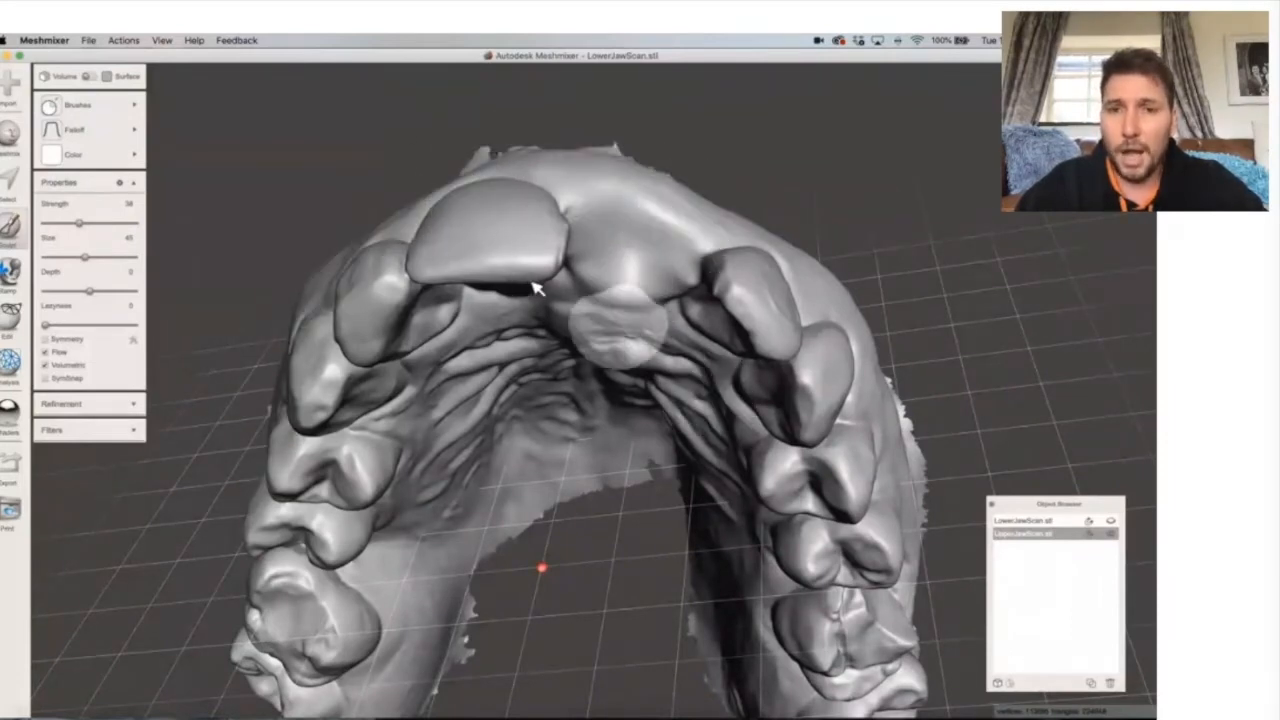
right_click_drag(598, 400, 603, 126)
middle_click_drag(614, 163, 622, 310)
scroll(614, 336, "up", 2)
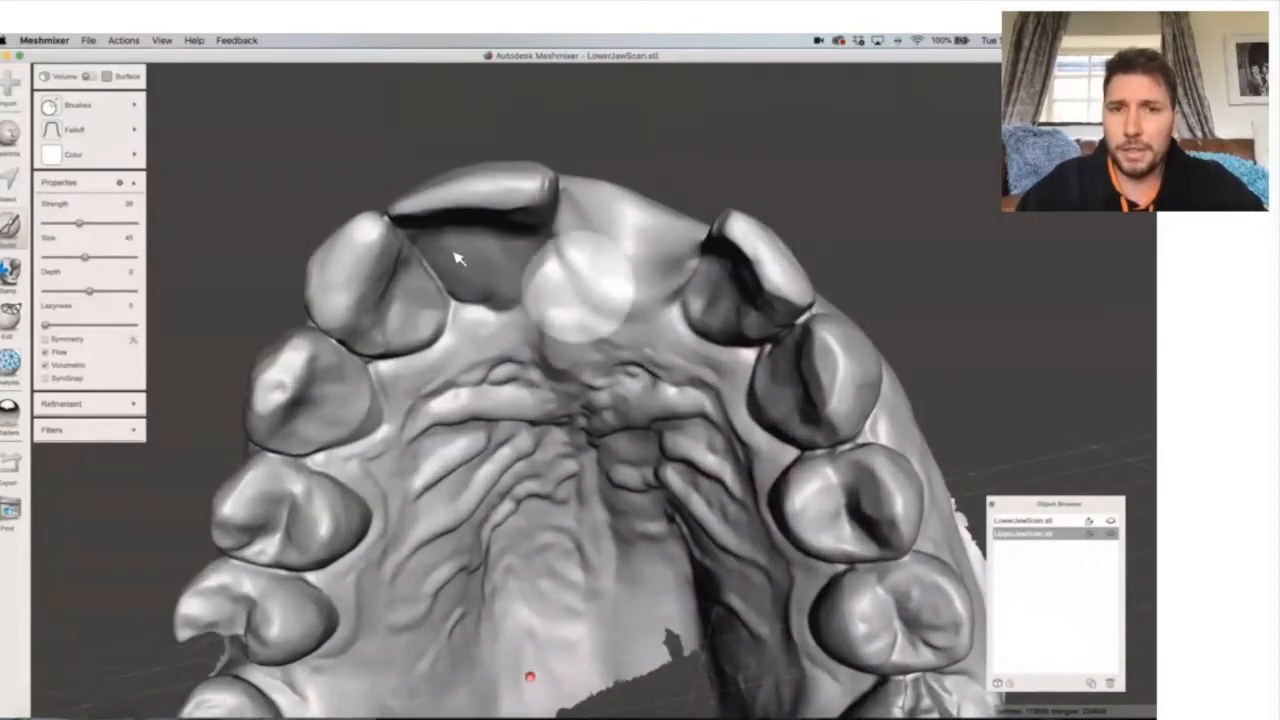
right_click_drag(560, 288, 878, 394)
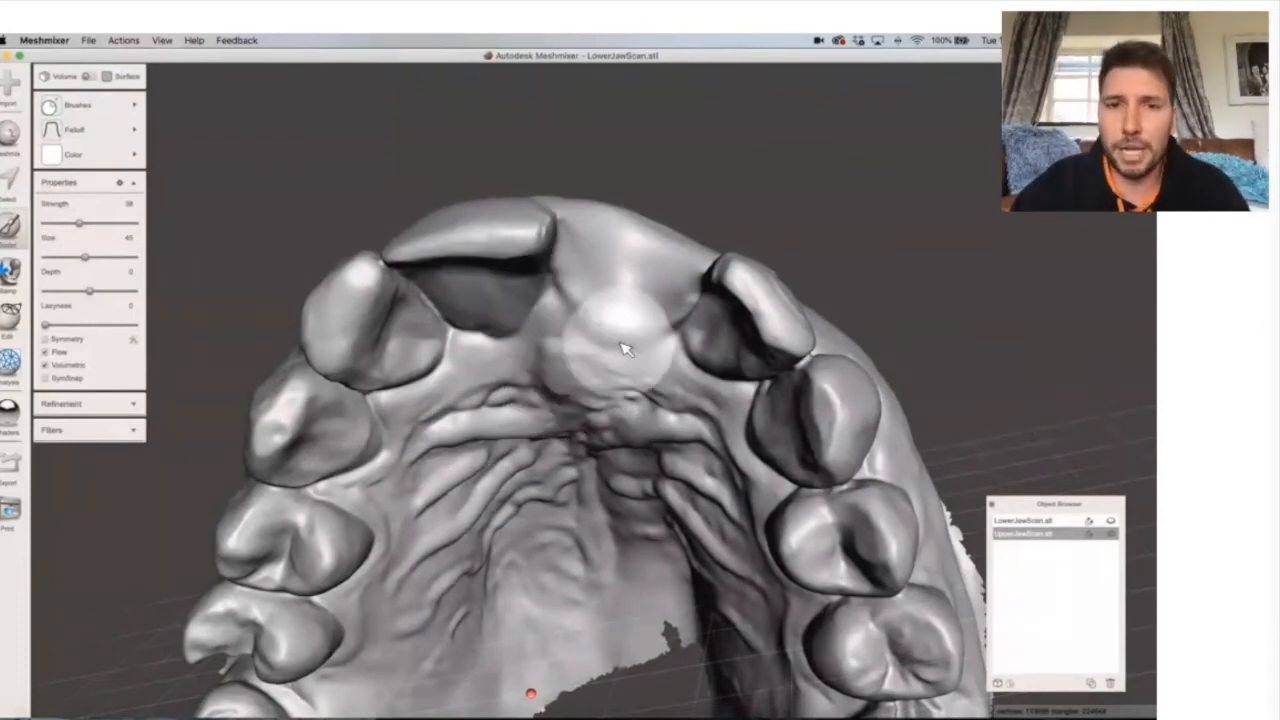
Try a smoothing stroke over the palatal side of the hollowed gap and undo it.
mouse_move(602, 321)
left_mouse_down()
mouse_move(660, 306)
mouse_move(651, 243)
left_mouse_up()
right_click_drag(651, 243, 658, 396)
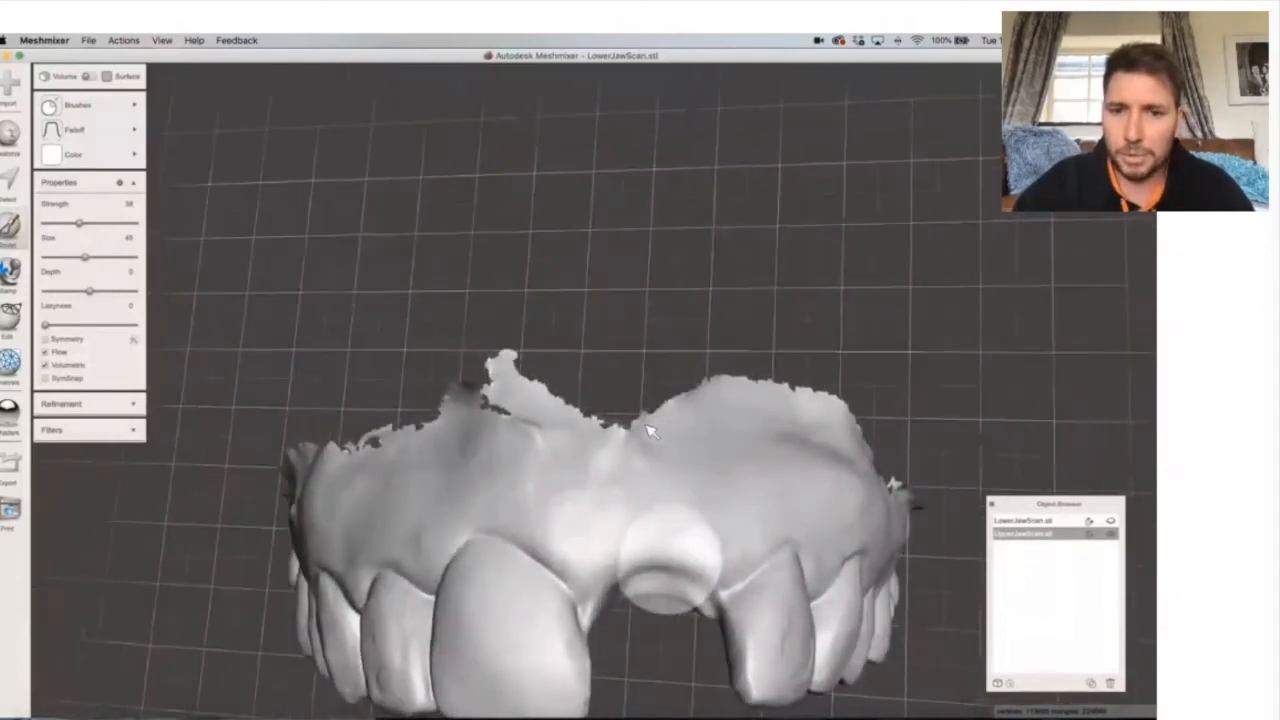
key("super+z")
right_click_drag(678, 585, 284, 237)
Switch to Finder and open the DS ANTERIORES LIBRARY STL PACKAGE folder.
left_click_drag(124, 58, 222, 124)
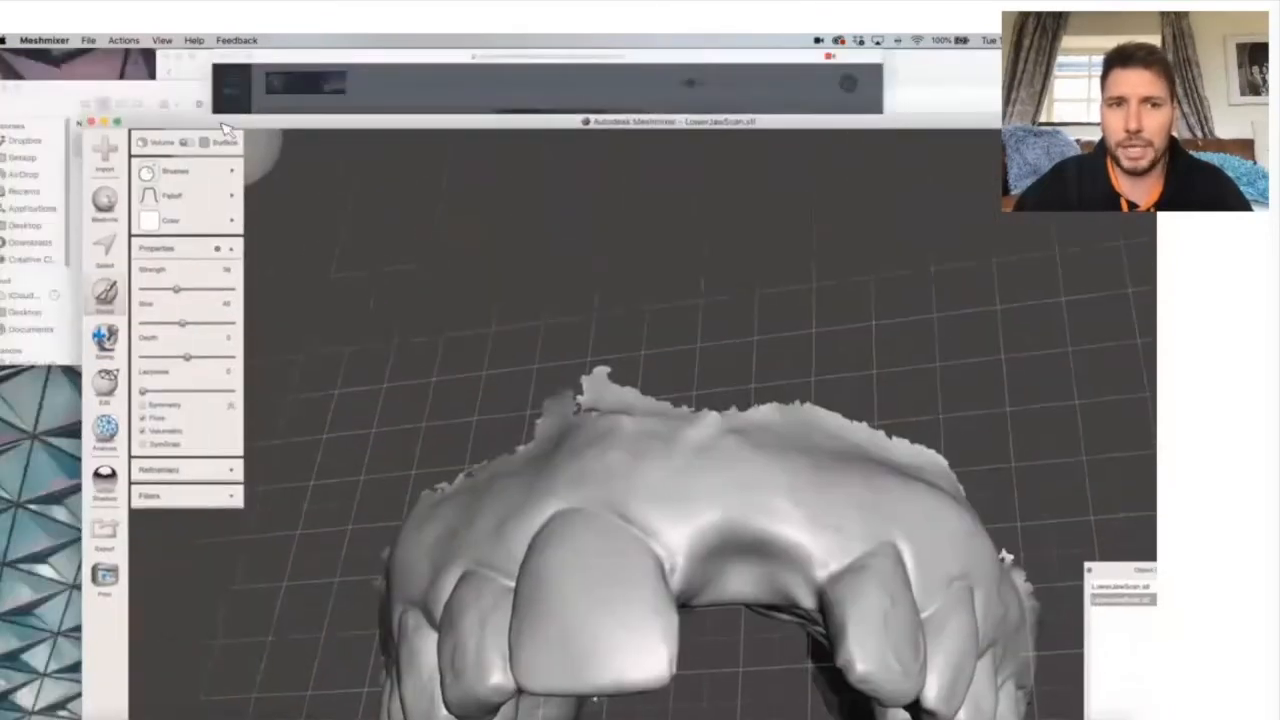
left_click(80, 88)
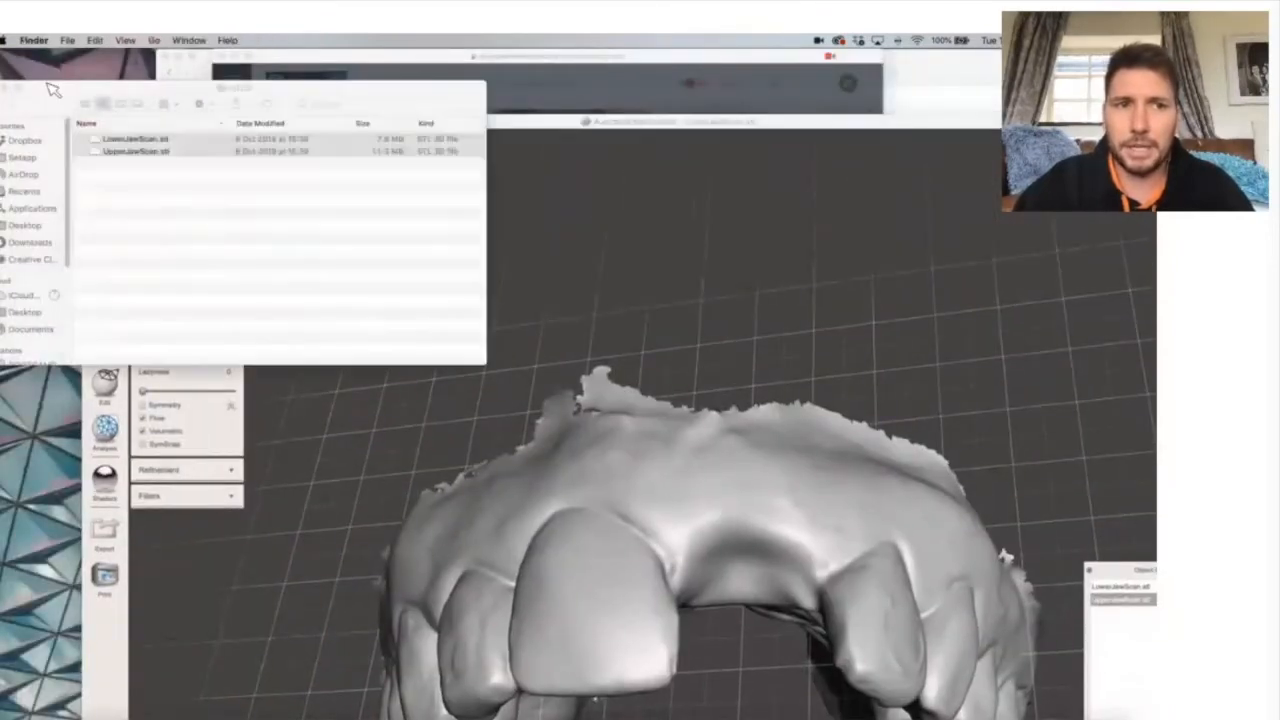
left_click(28, 226)
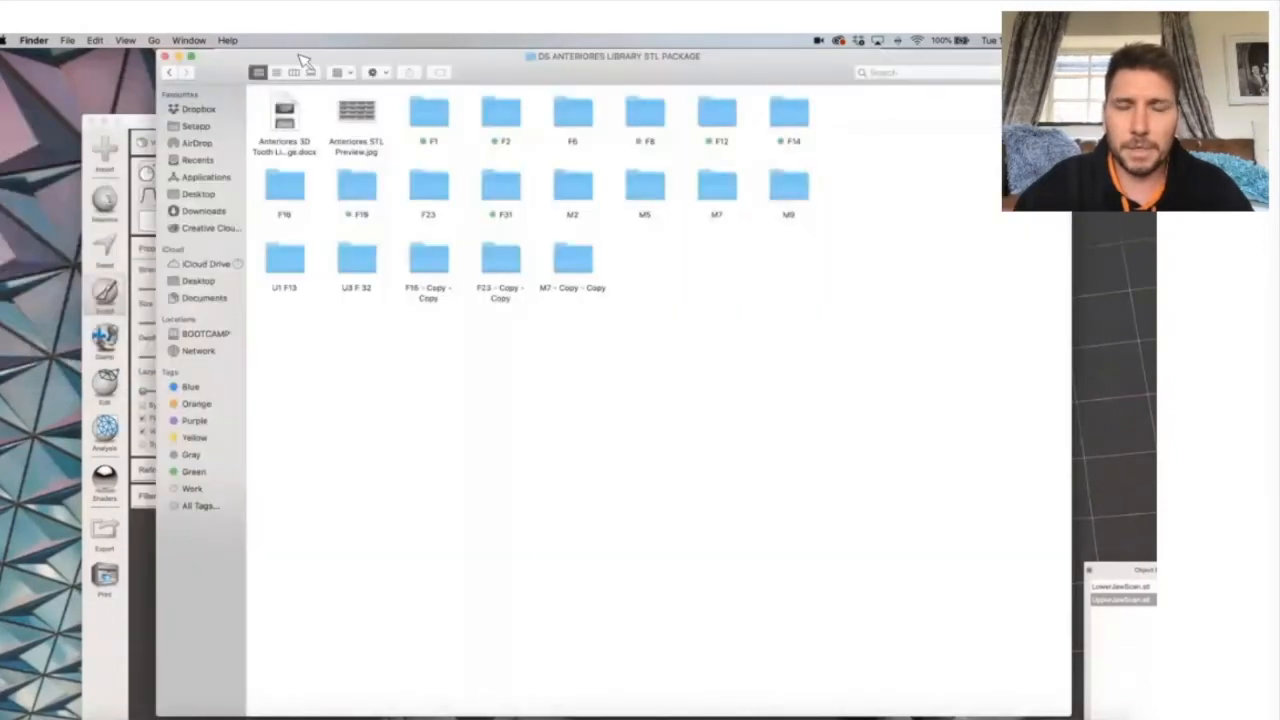
left_click_drag(305, 60, 168, 64)
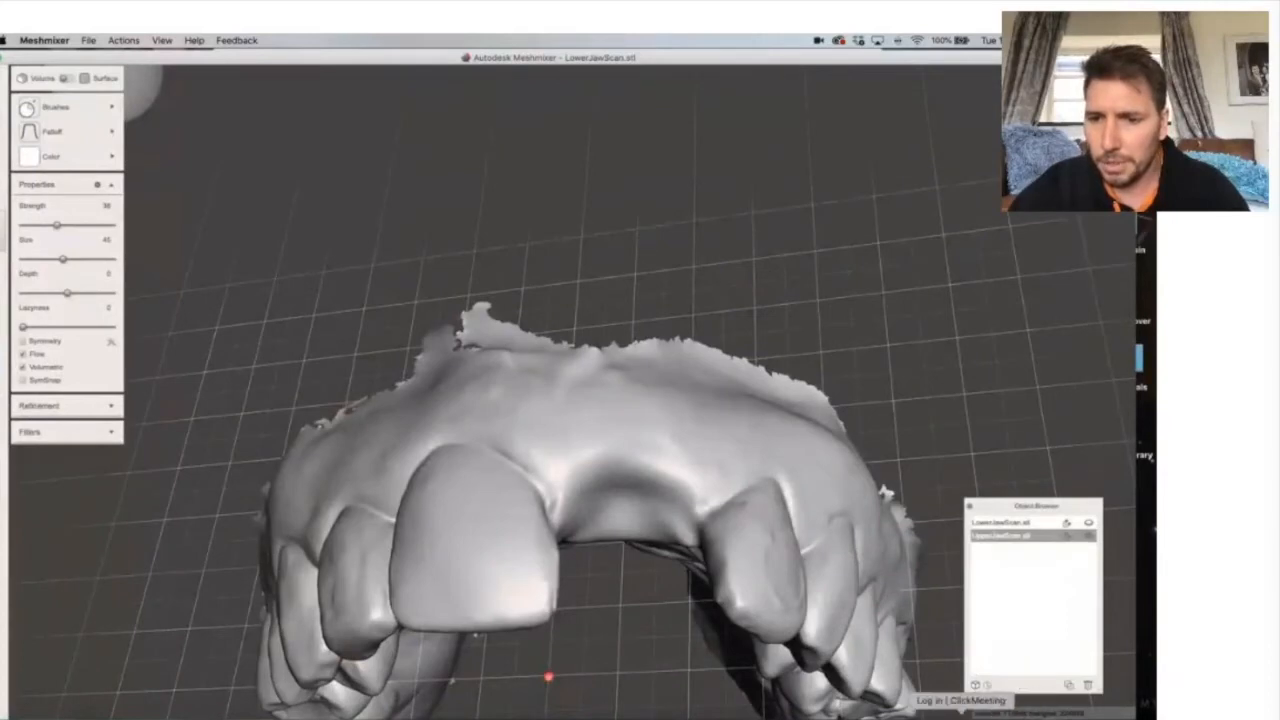
Switch to the ClickMeeting webinar in Safari, unmute its sound, check the chat and attendees, and minimise the window.
left_click(960, 703)
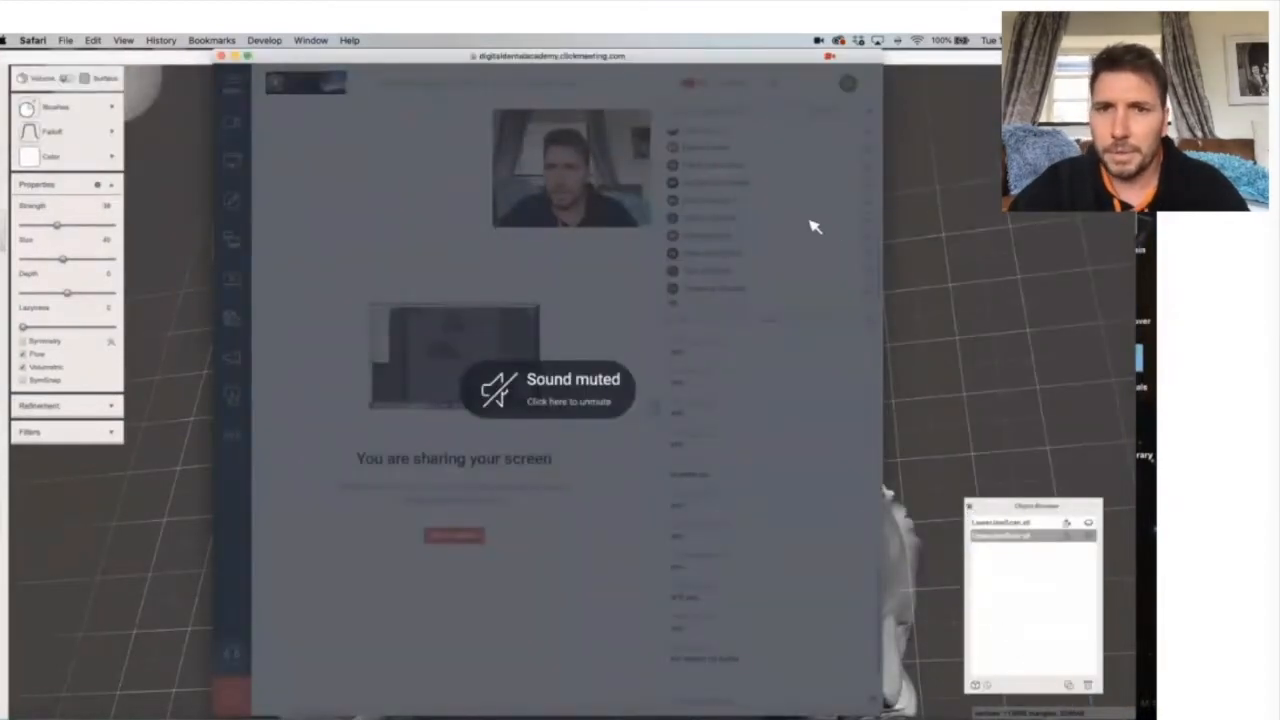
left_click(416, 74)
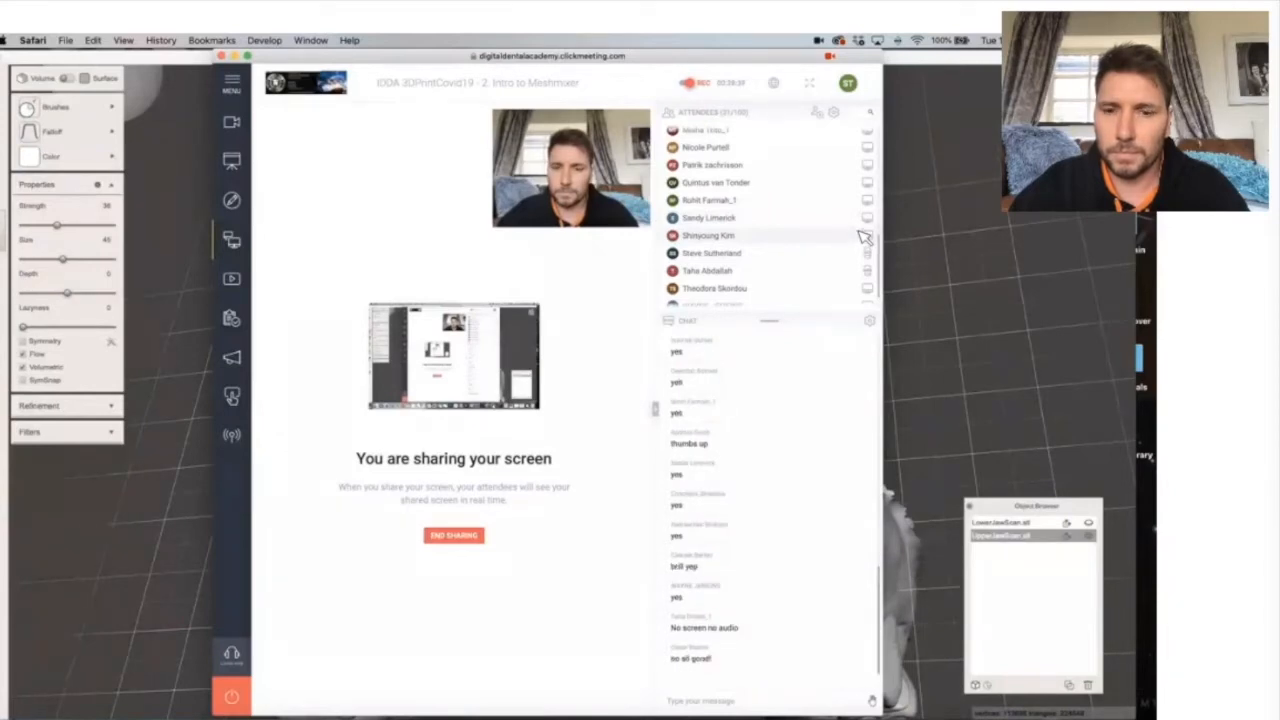
left_click(234, 57)
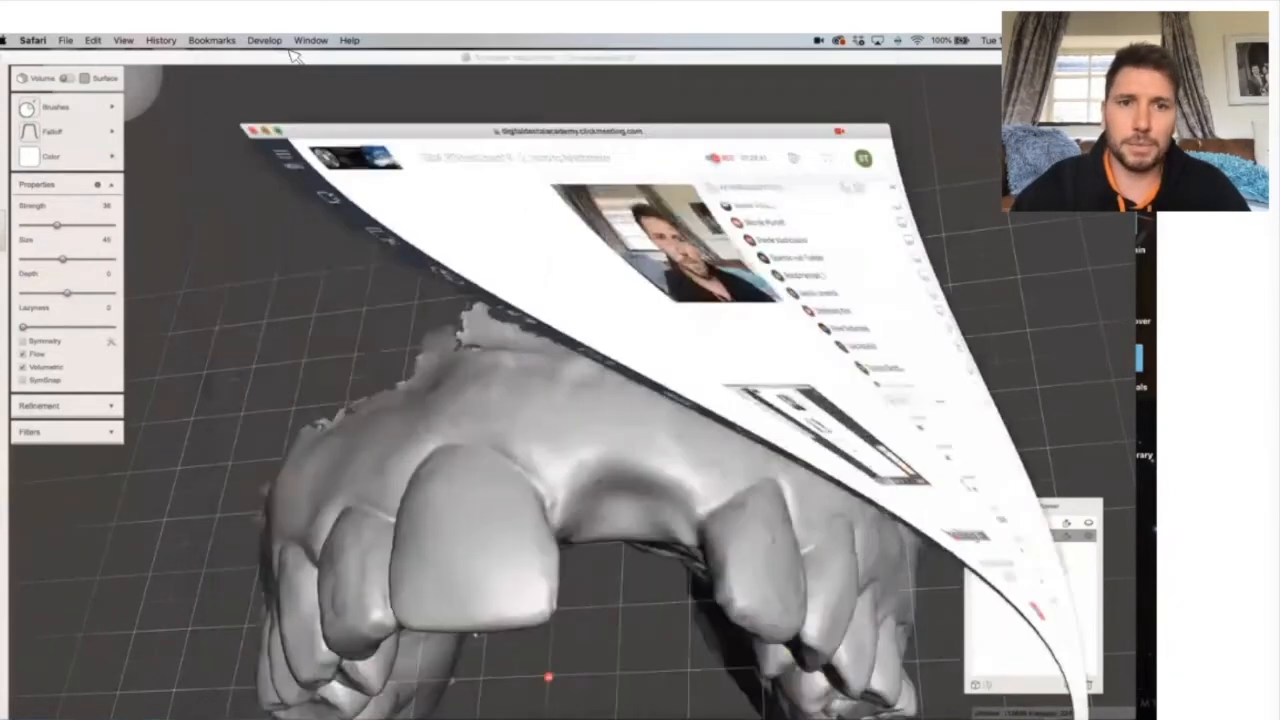
Reposition the Meshmixer window, return to the tooth library folder in Finder and preview Anteriores STL Preview.jpg.
left_click_drag(420, 62, 523, 64)
scroll(824, 394, "up", 5)
scroll(825, 397, "down", 10)
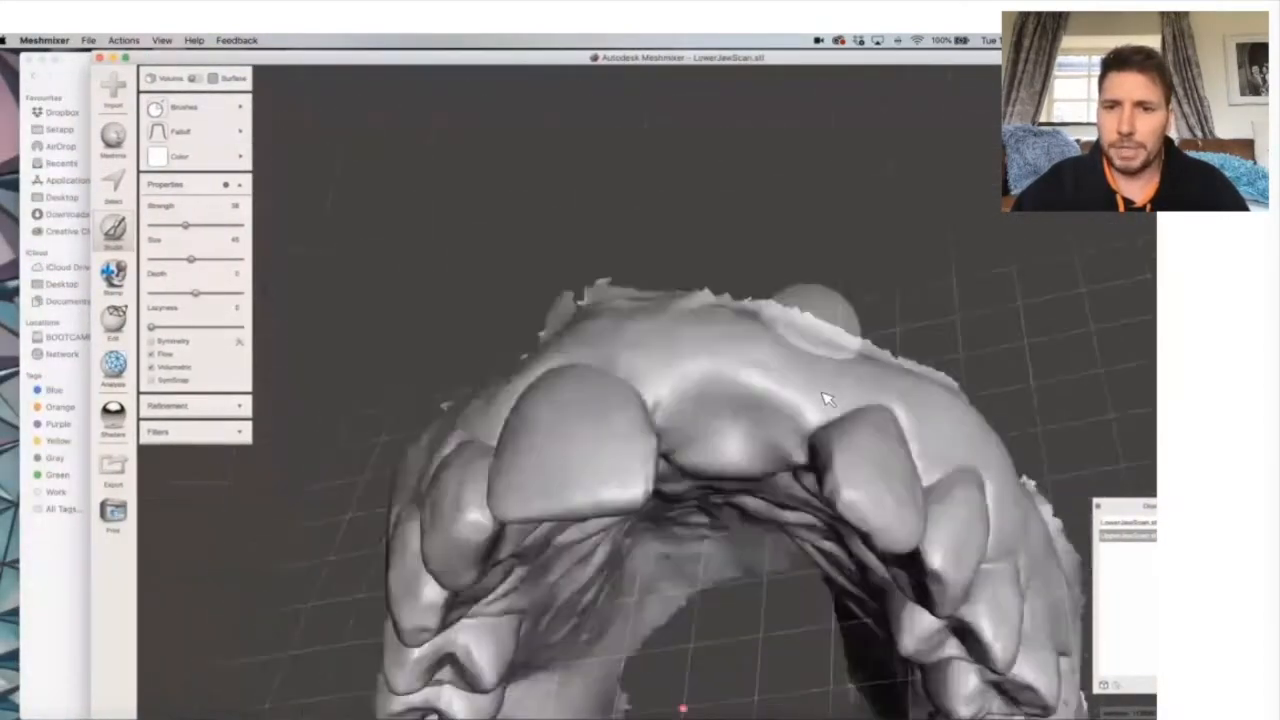
left_click(186, 107)
left_click(77, 74)
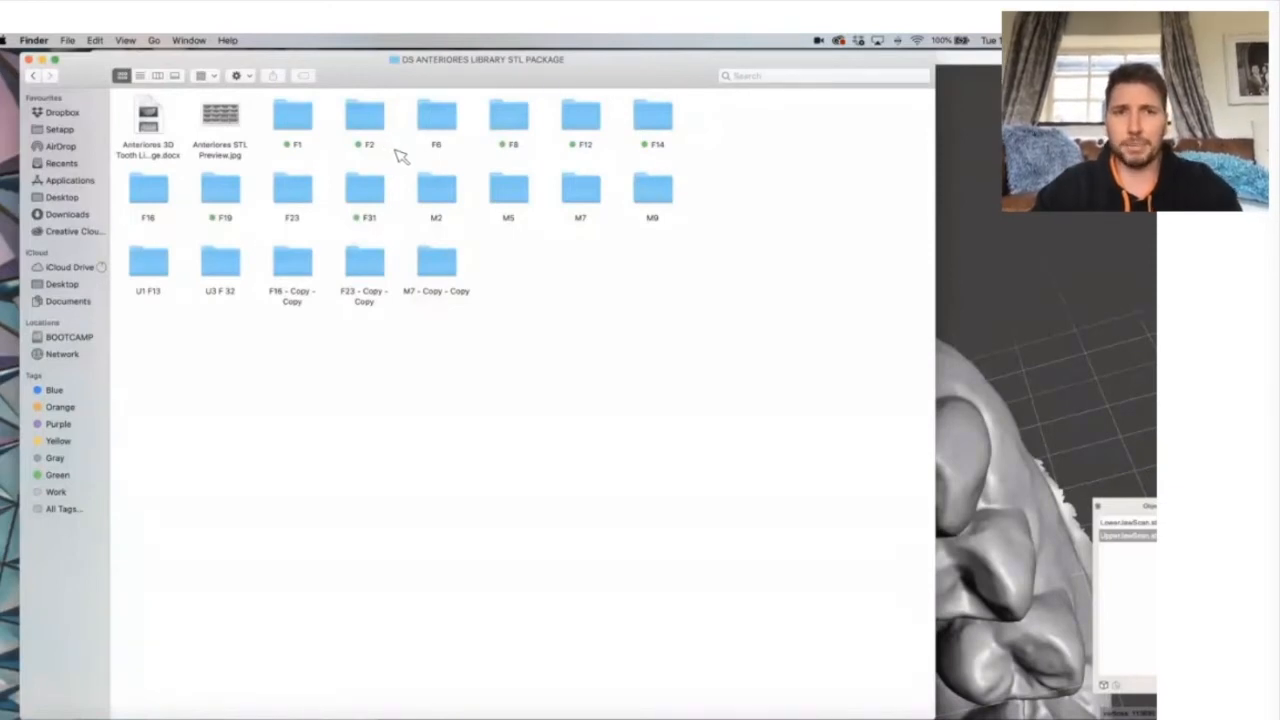
left_click(226, 118)
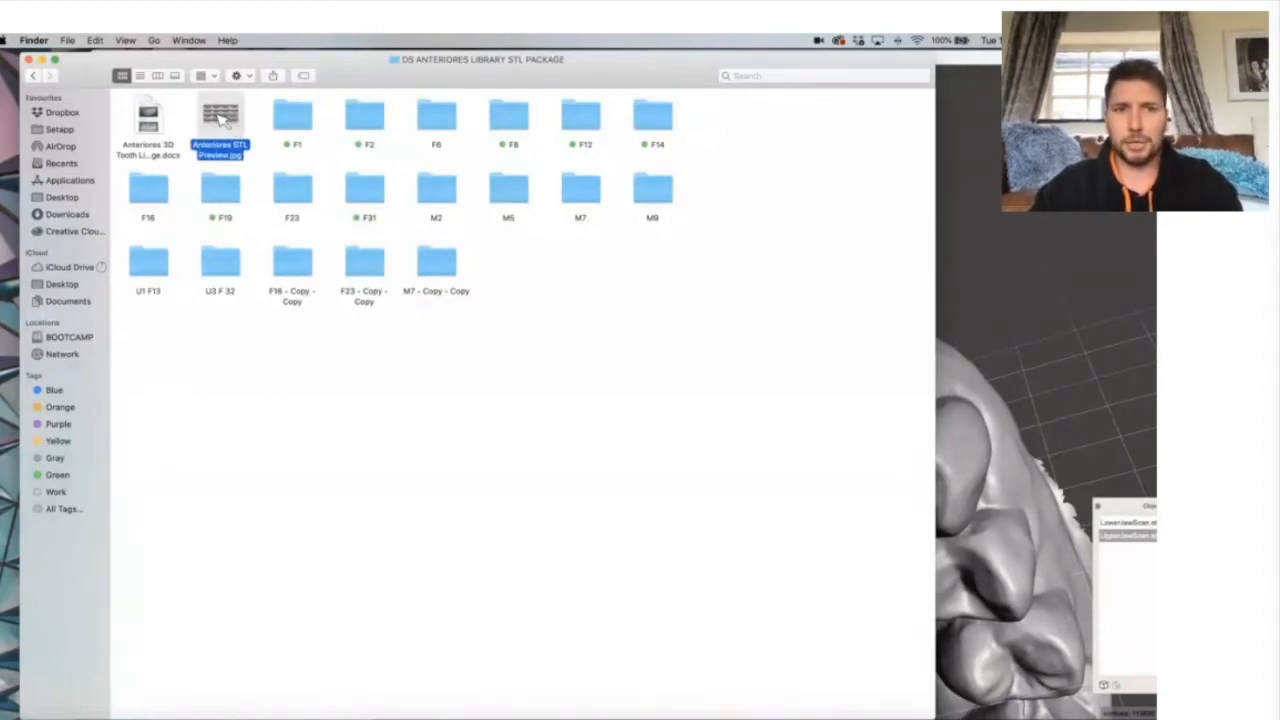
key("space")
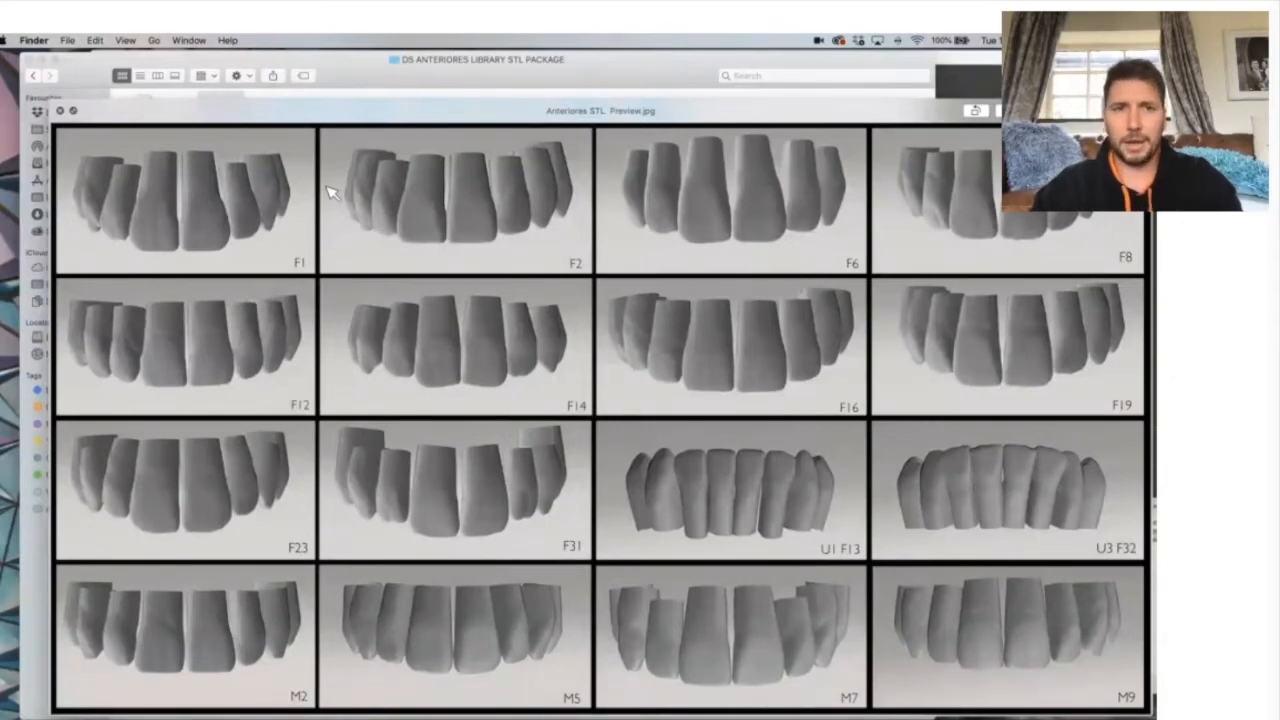
Close the library overview, open the F1 folder, and preview F1 Photo.jpg and F1 preview.jpg.
key("space")
double_click(296, 120)
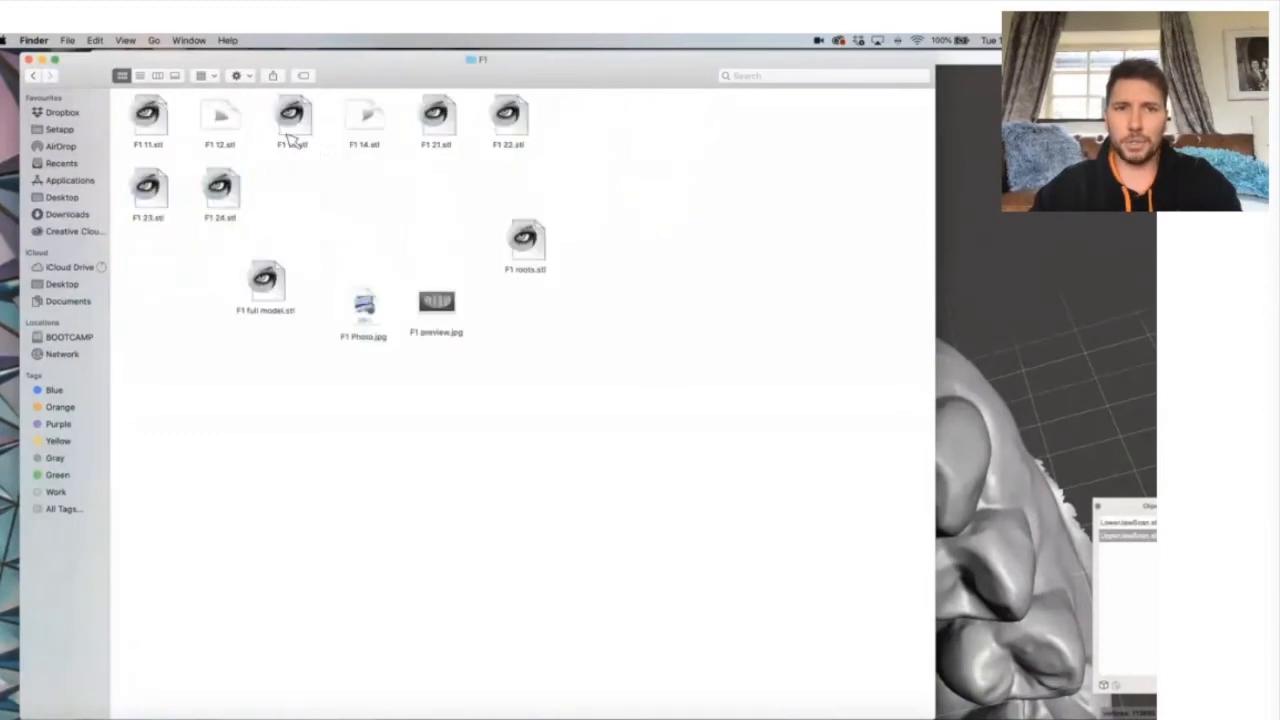
left_click(364, 307)
key("space")
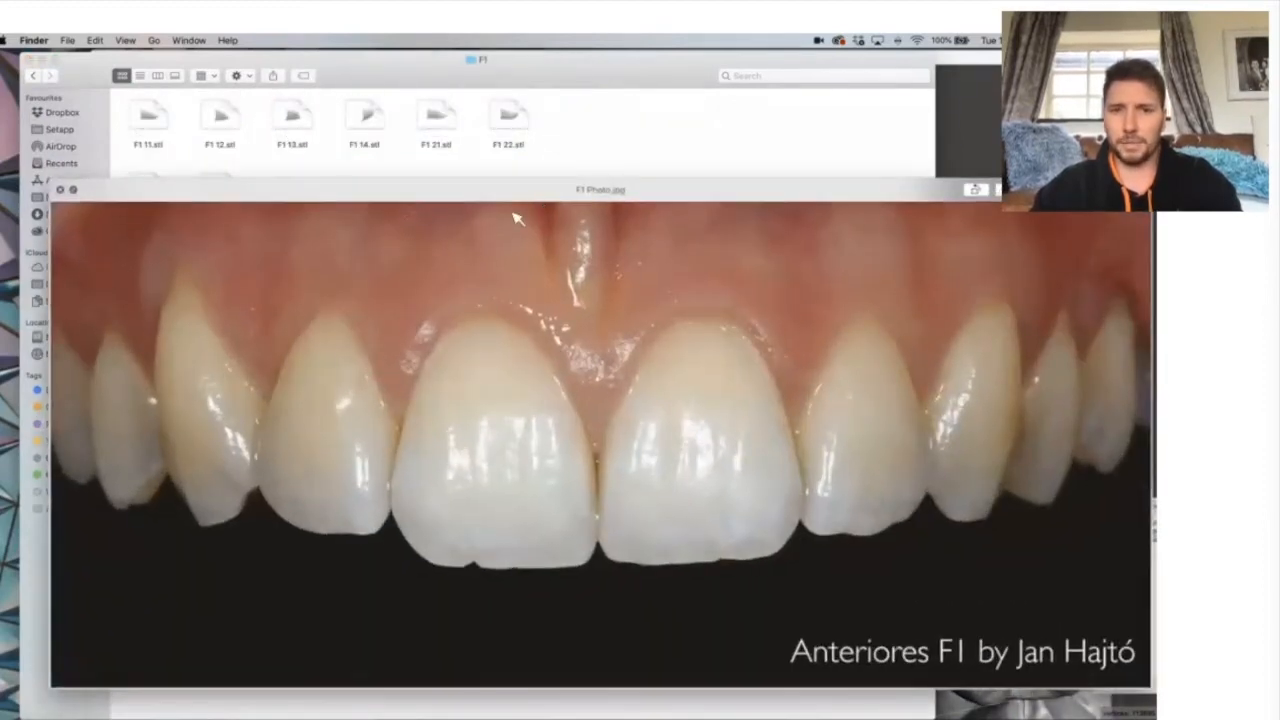
key("space")
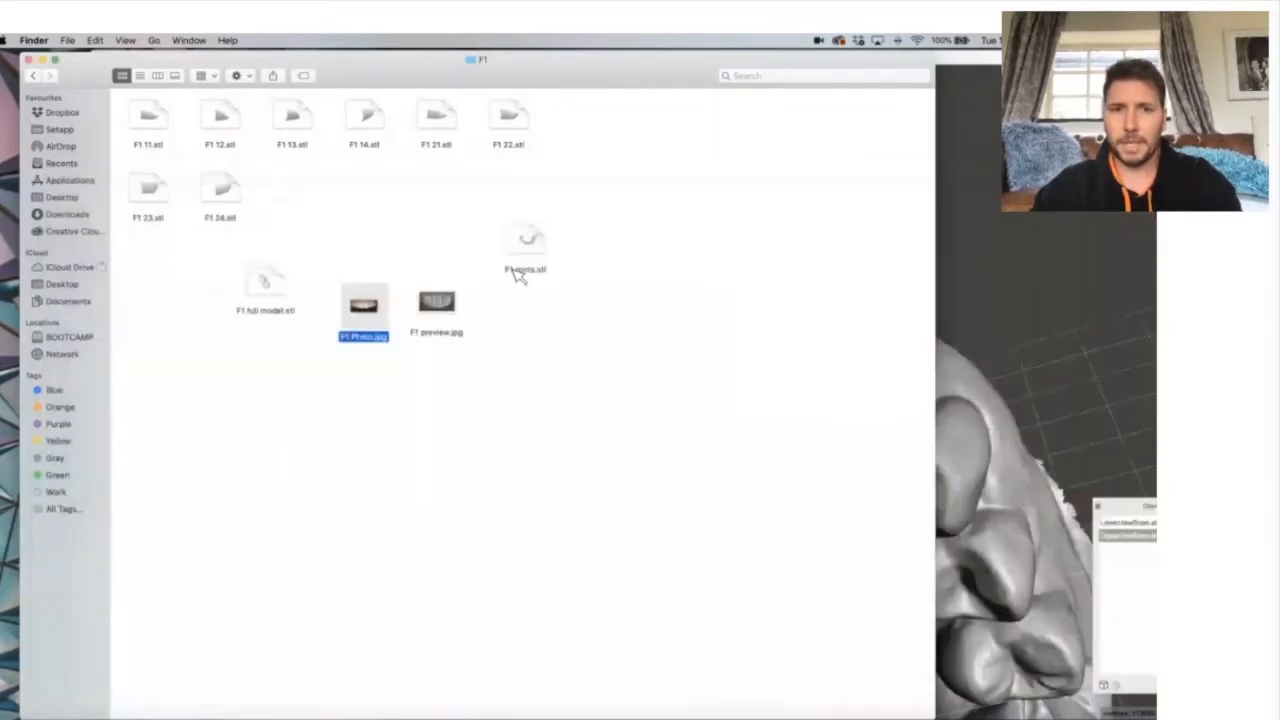
left_click(438, 309)
key("space")
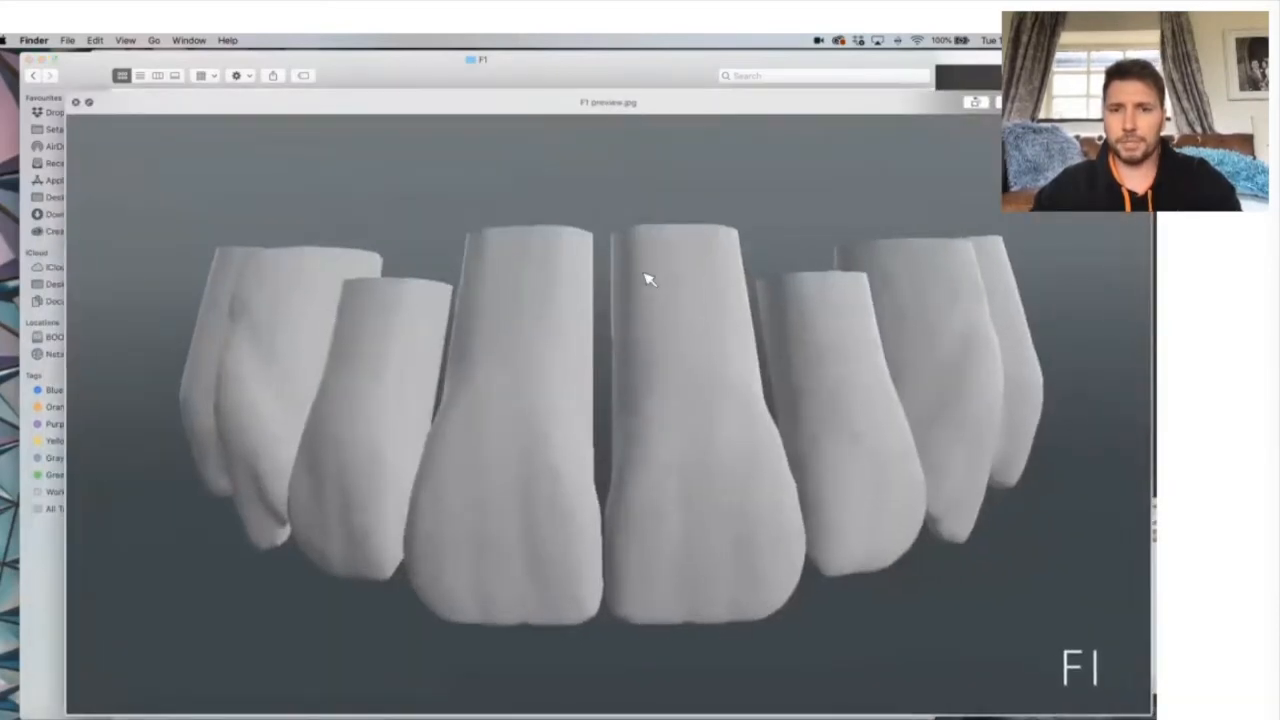
key("space")
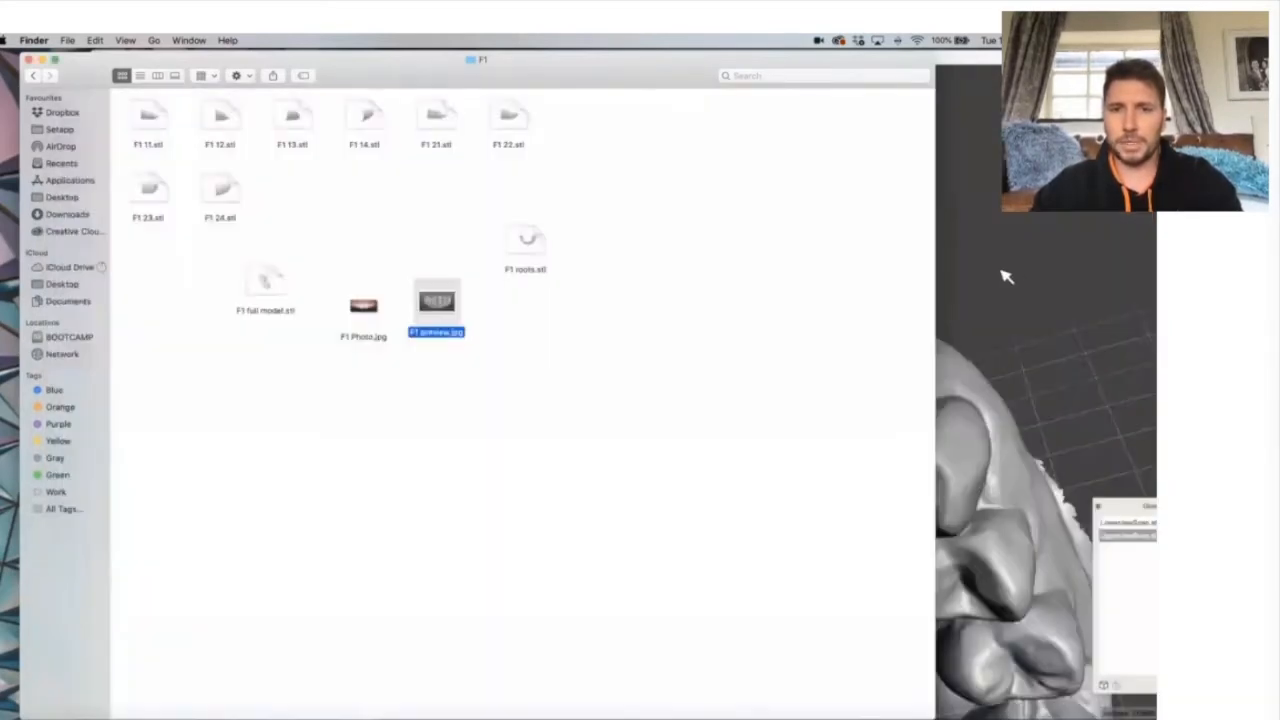
Turn the upper jaw to its front view in Meshmixer and try to bring F1 11.stl from the Finder folder into the scene.
left_click(1051, 261)
right_click_drag(794, 310, 765, 304)
left_click(85, 108)
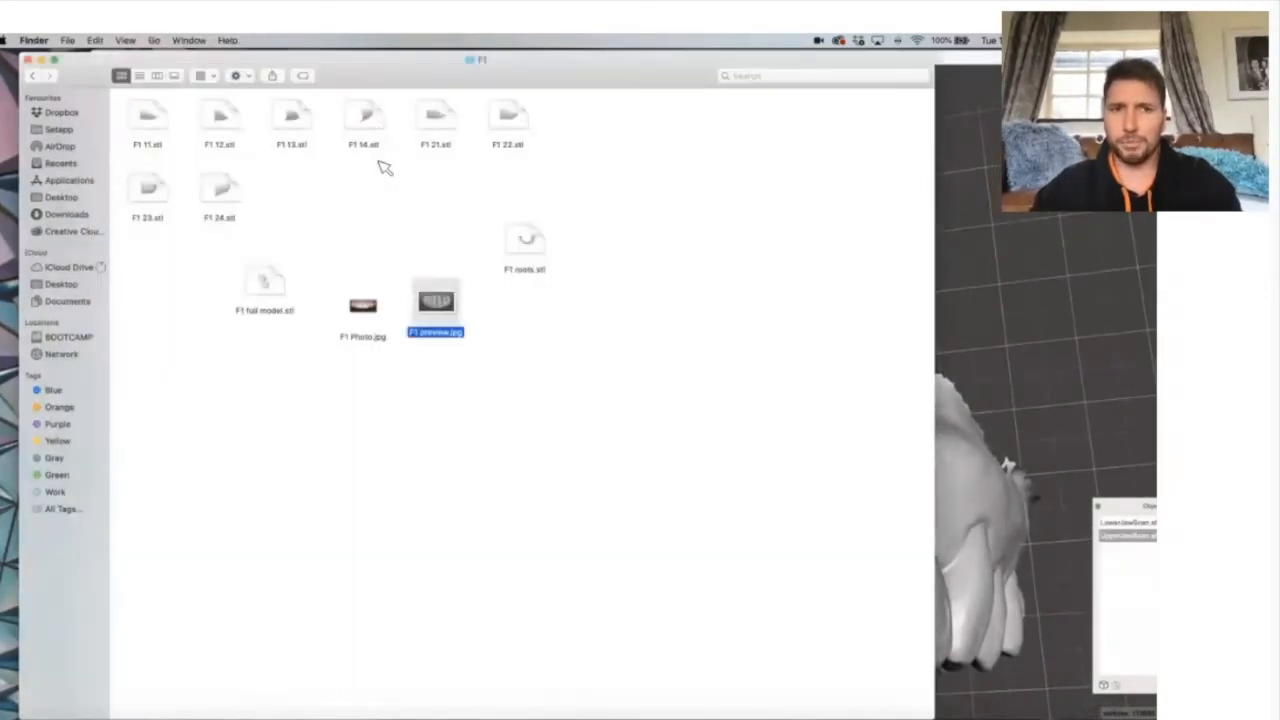
left_click(347, 183)
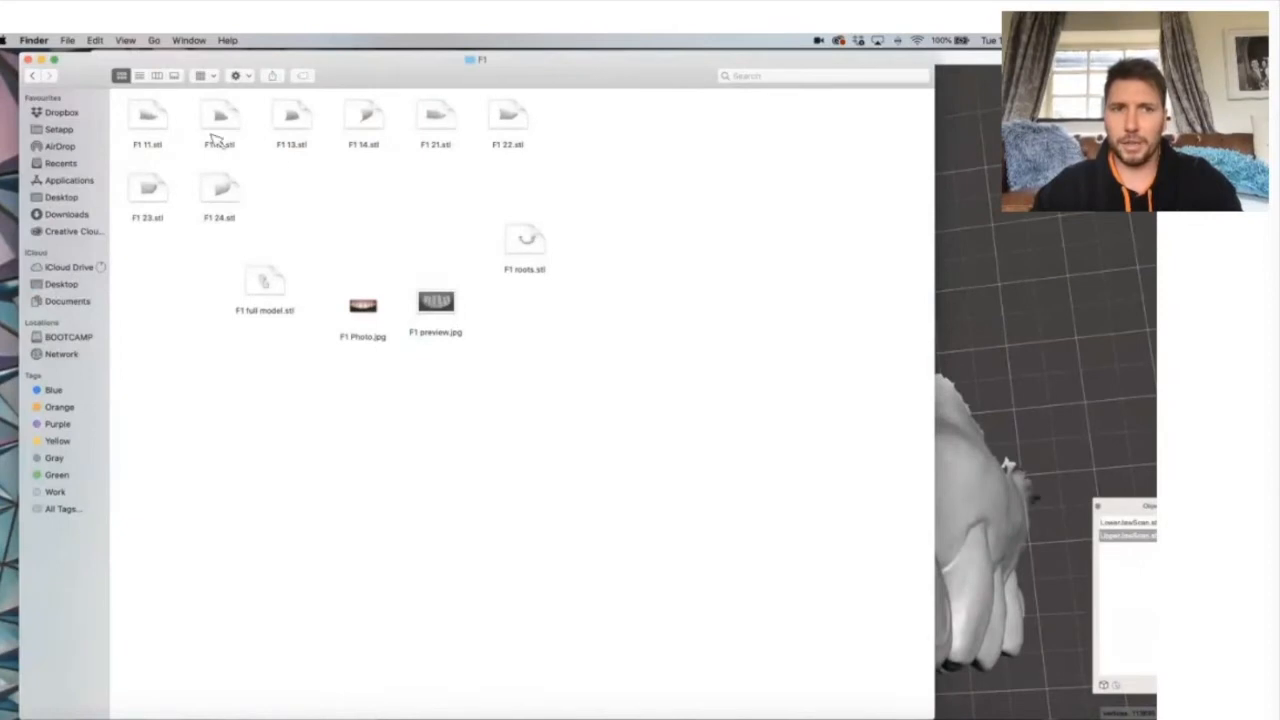
left_click(165, 120)
left_click_drag(165, 120, 1030, 345)
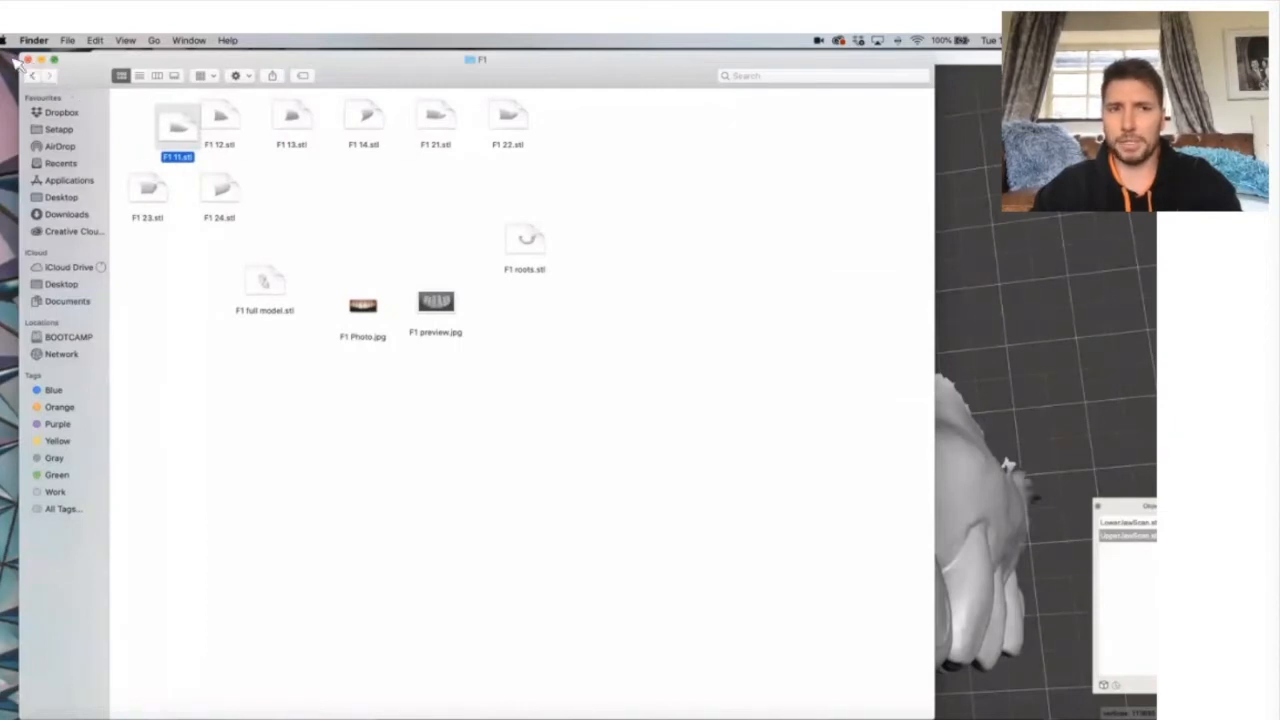
Preview F1 full model.stl and F1 roots.stl, rotating each model, and close the F1 folder window.
left_click(266, 283)
key("space")
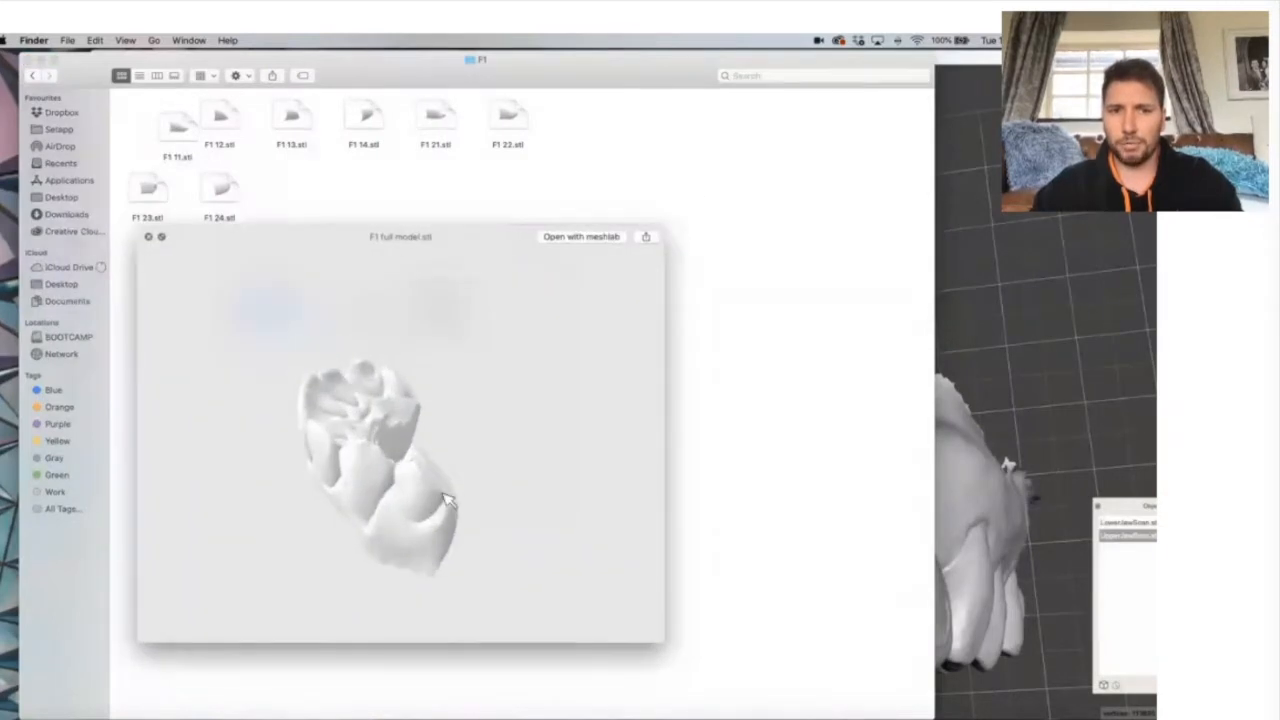
left_click_drag(390, 375, 443, 400)
key("space")
left_click(527, 250)
key("space")
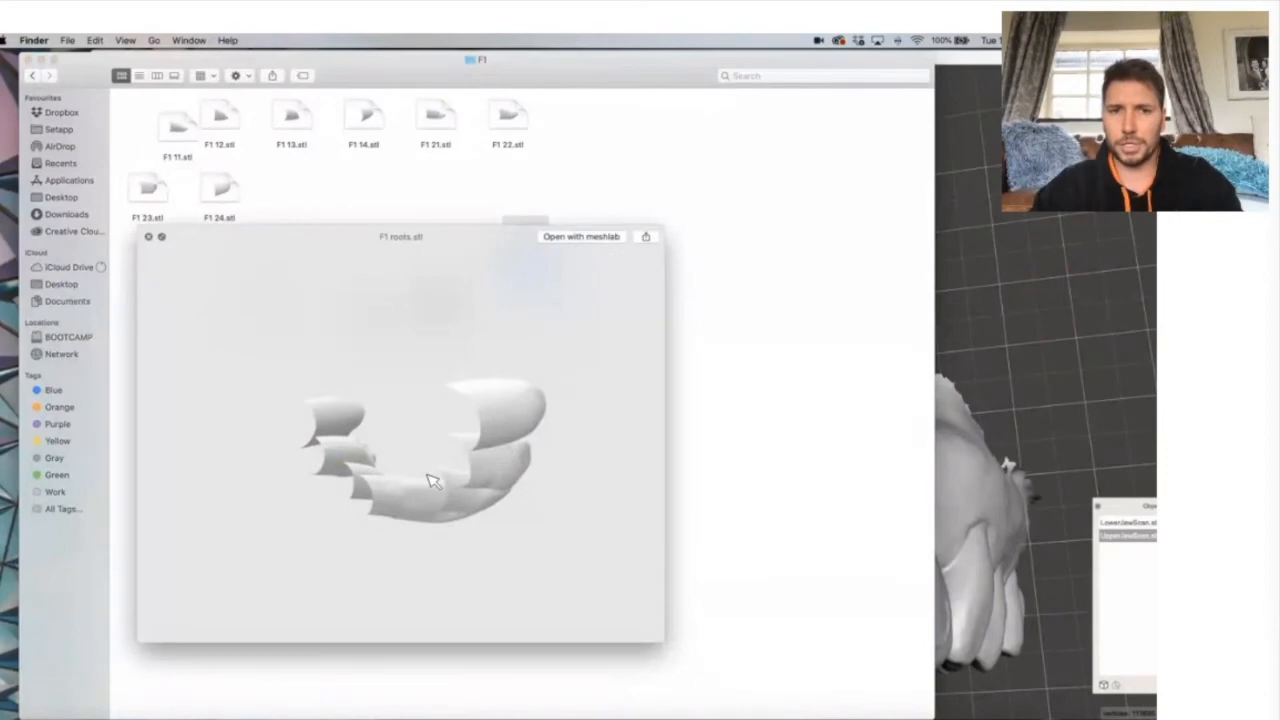
left_click_drag(434, 377, 445, 354)
key("space")
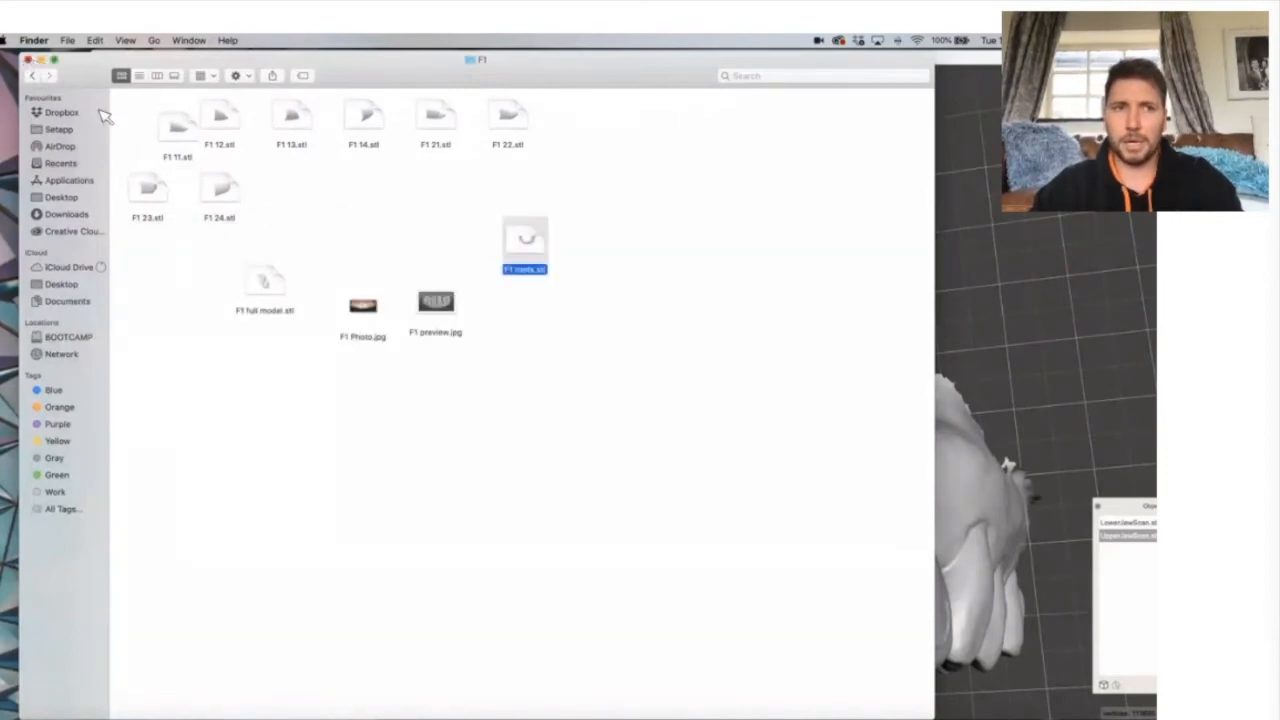
key("super+w")
Switch to Meshmixer, insert a central incisor from the Christian Brenes Tooth Library over the front gap, and accept its placement.
left_click_drag(447, 63, 340, 60)
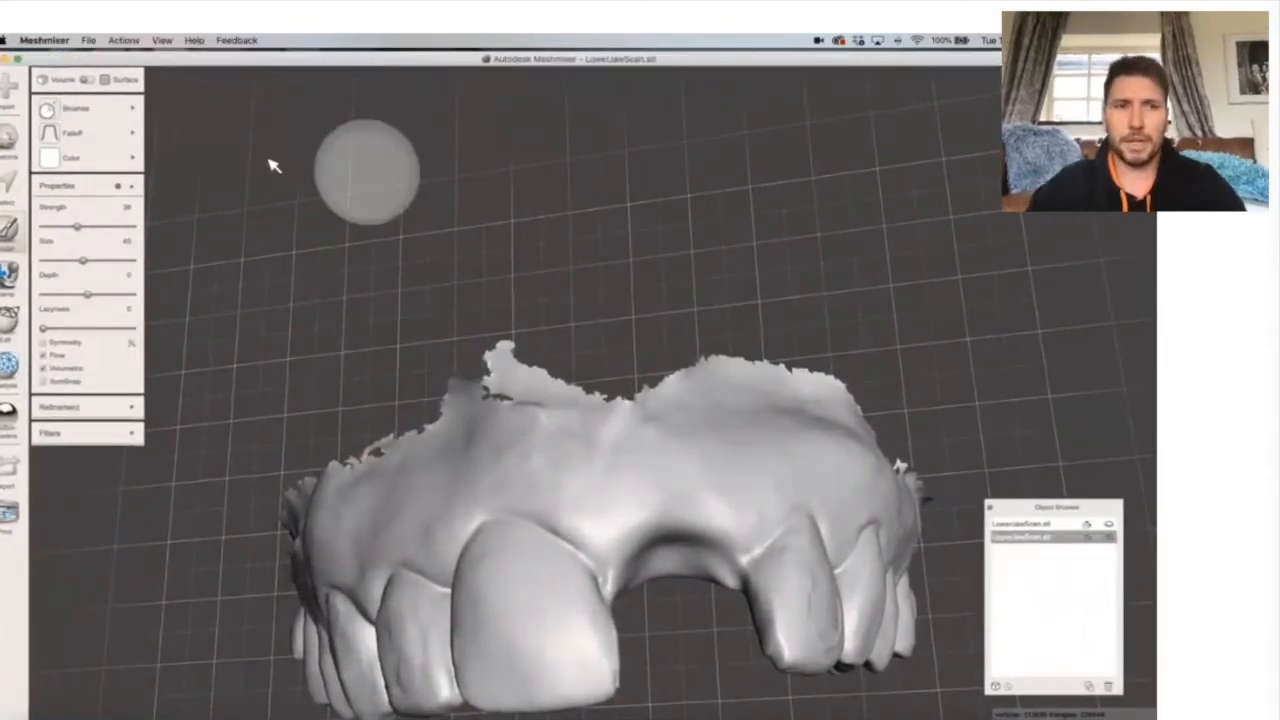
left_click(50, 157)
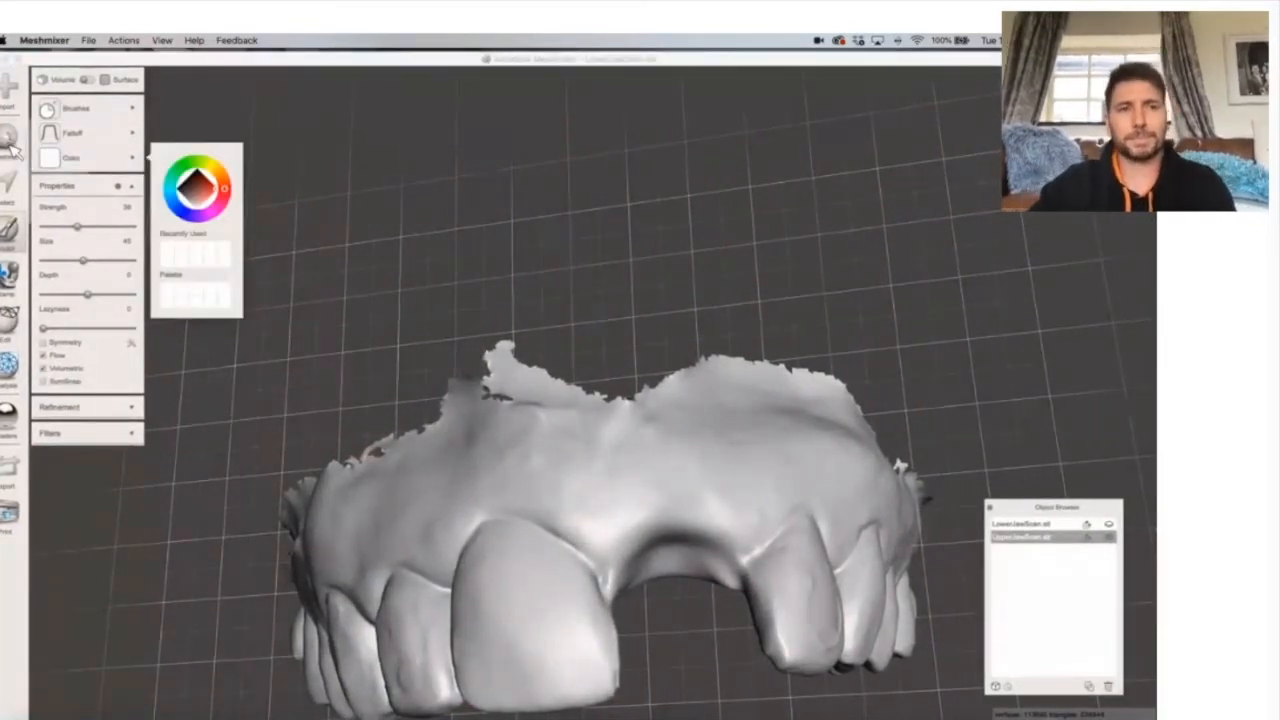
left_click(10, 140)
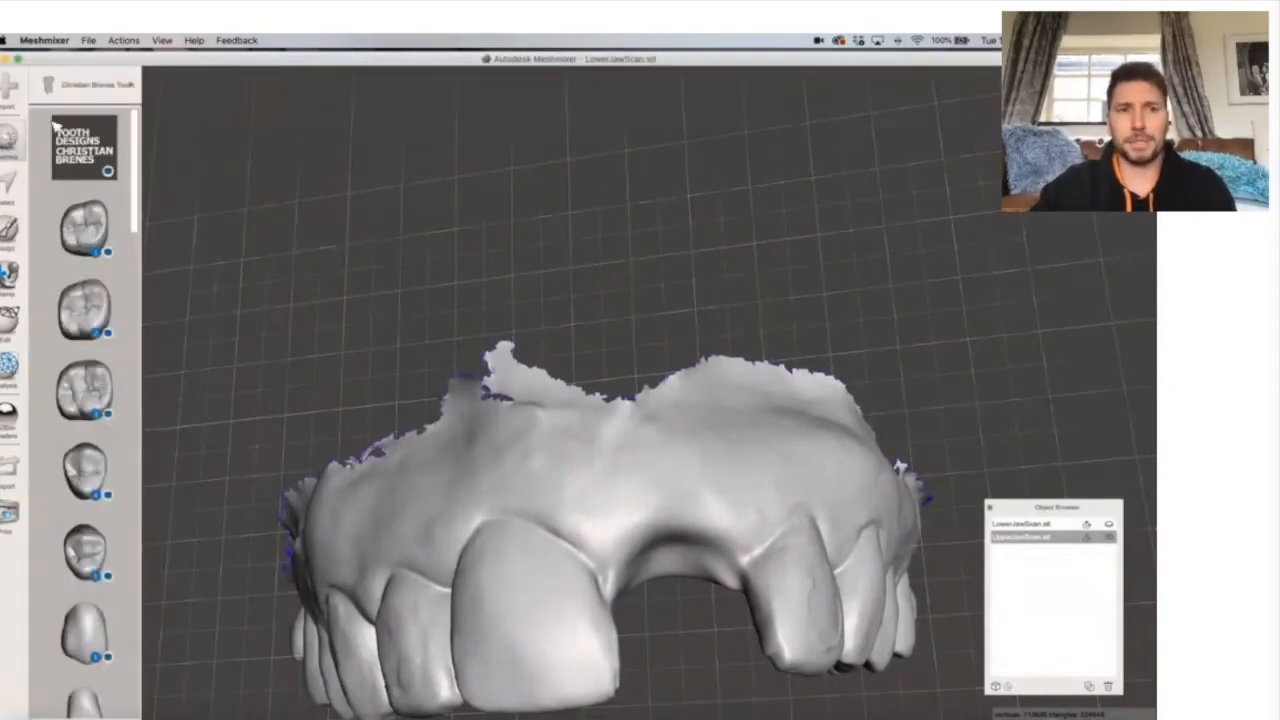
left_click(90, 86)
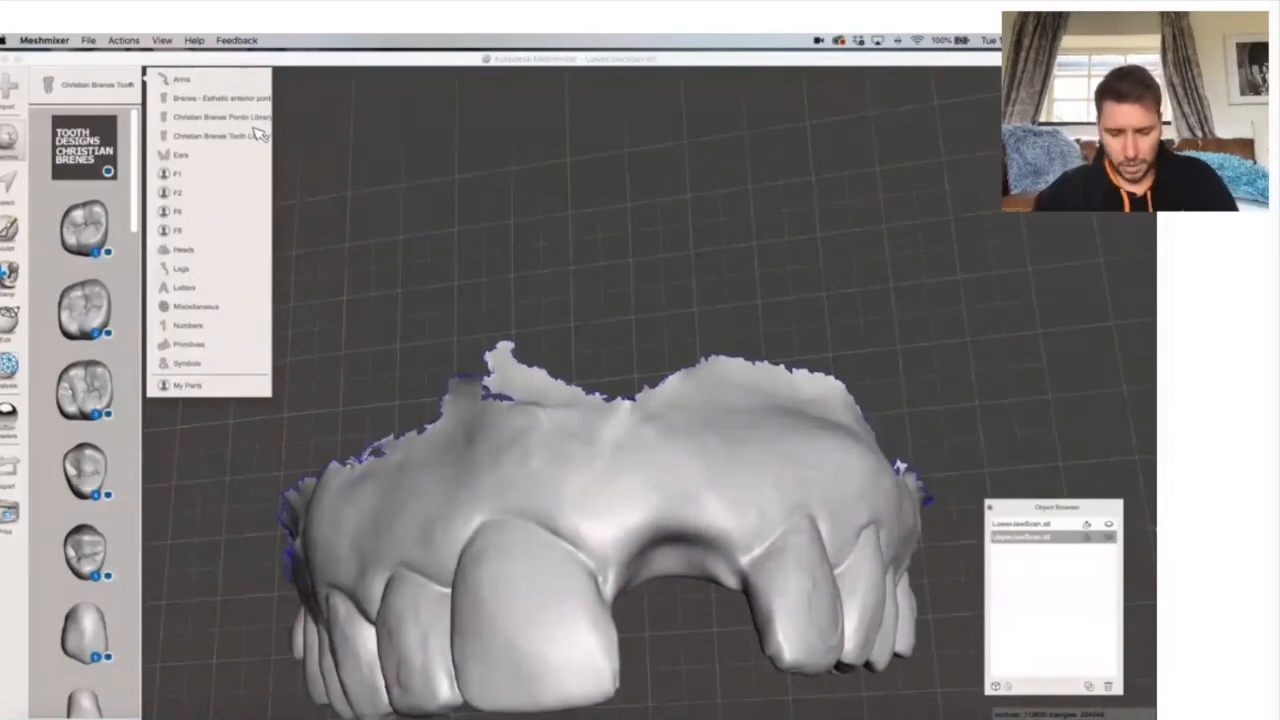
left_click(138, 138)
left_click_drag(137, 138, 135, 222)
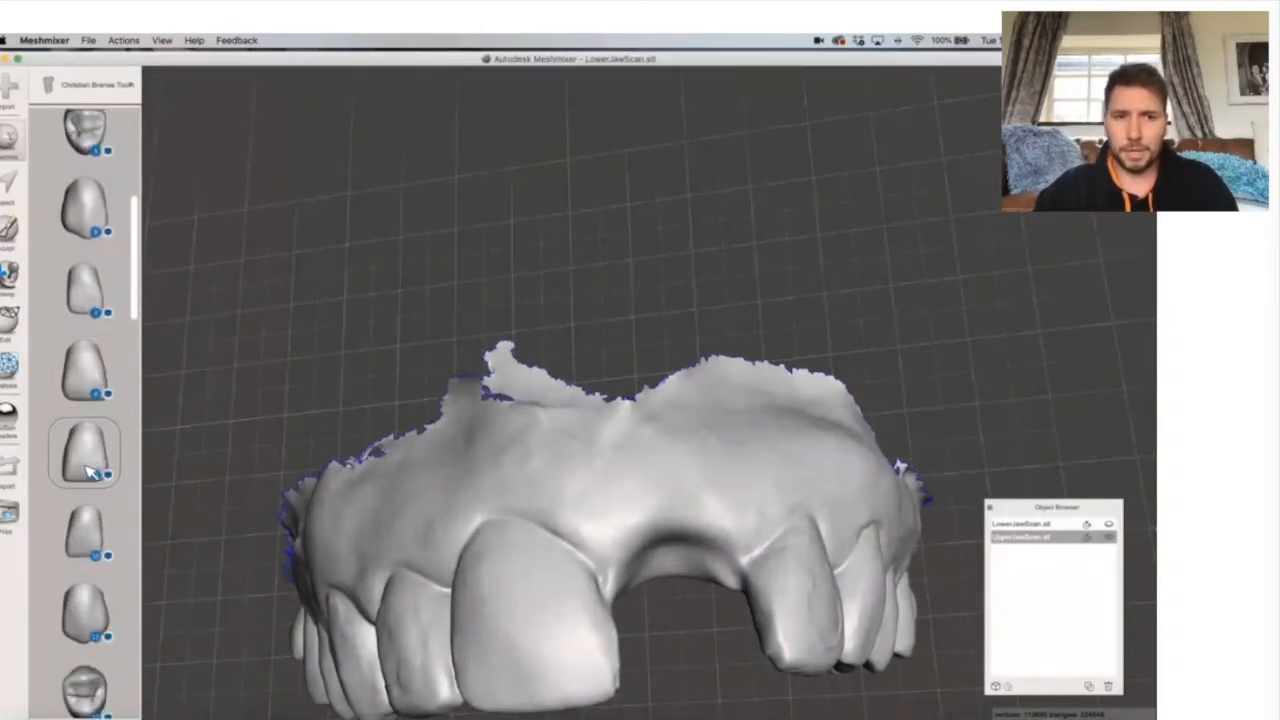
left_click_drag(85, 455, 686, 592)
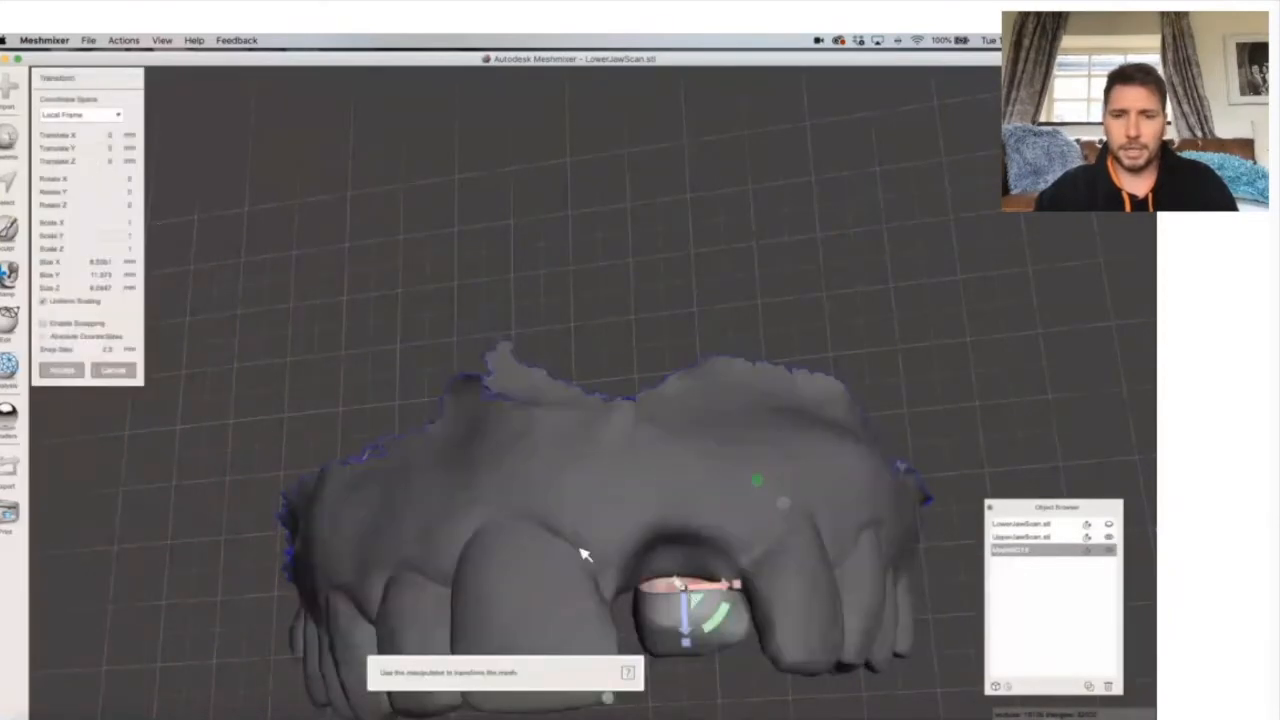
left_click(61, 374)
Alternate the active object between the upper jaw scan and the library tooth, leaving the tooth selected.
right_click_drag(657, 487, 621, 369)
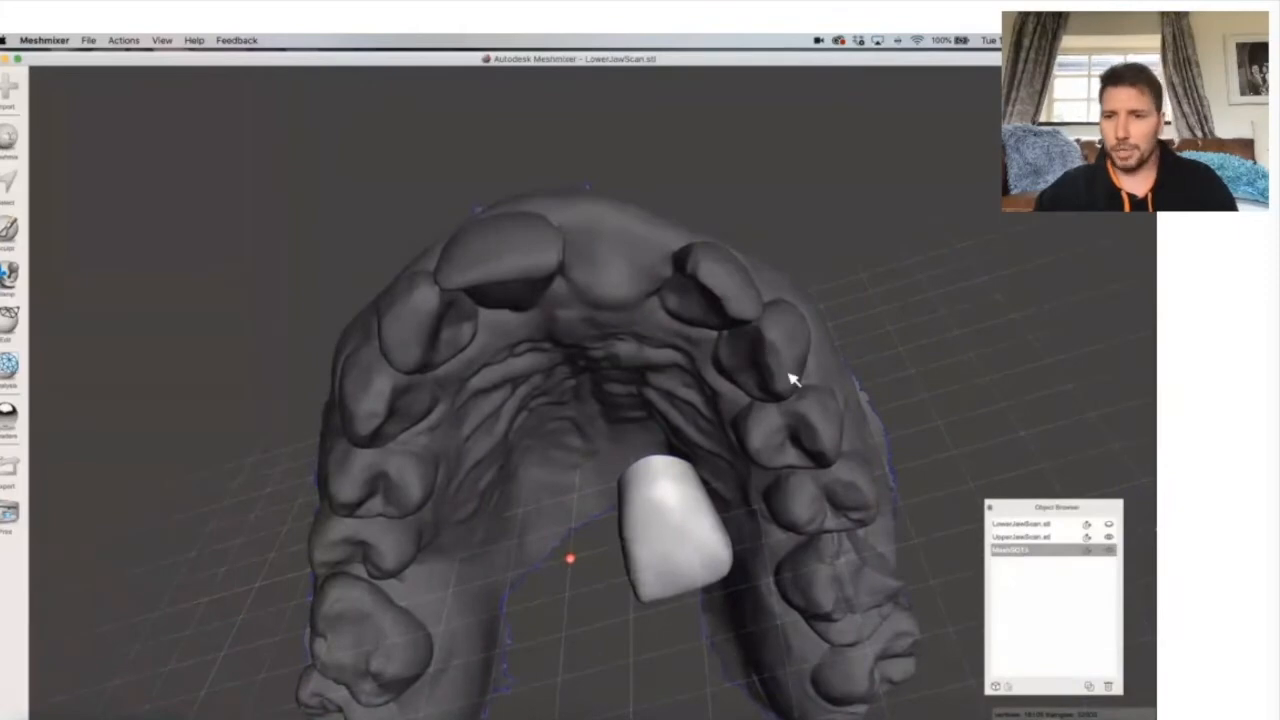
left_click(690, 352)
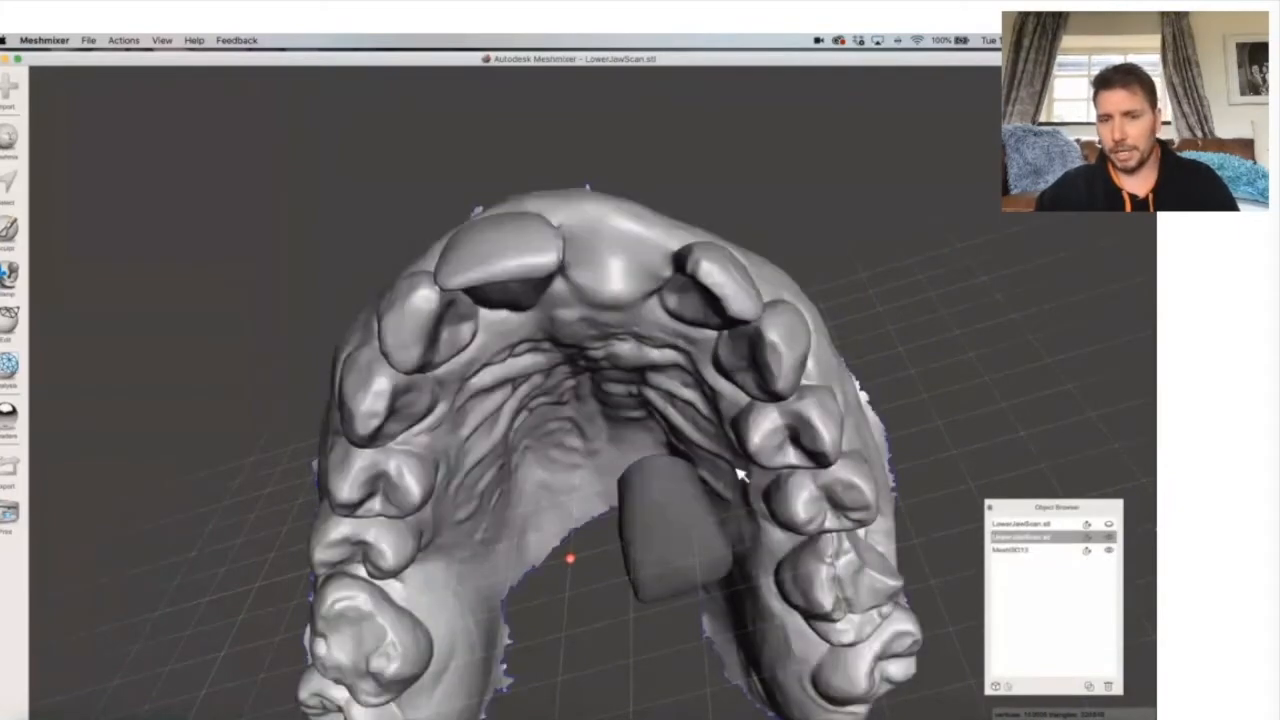
left_click(680, 527)
left_click(770, 348)
left_click(669, 543)
left_click(706, 376)
left_click(658, 568)
right_click_drag(724, 357, 985, 501)
right_click_drag(900, 519, 820, 391)
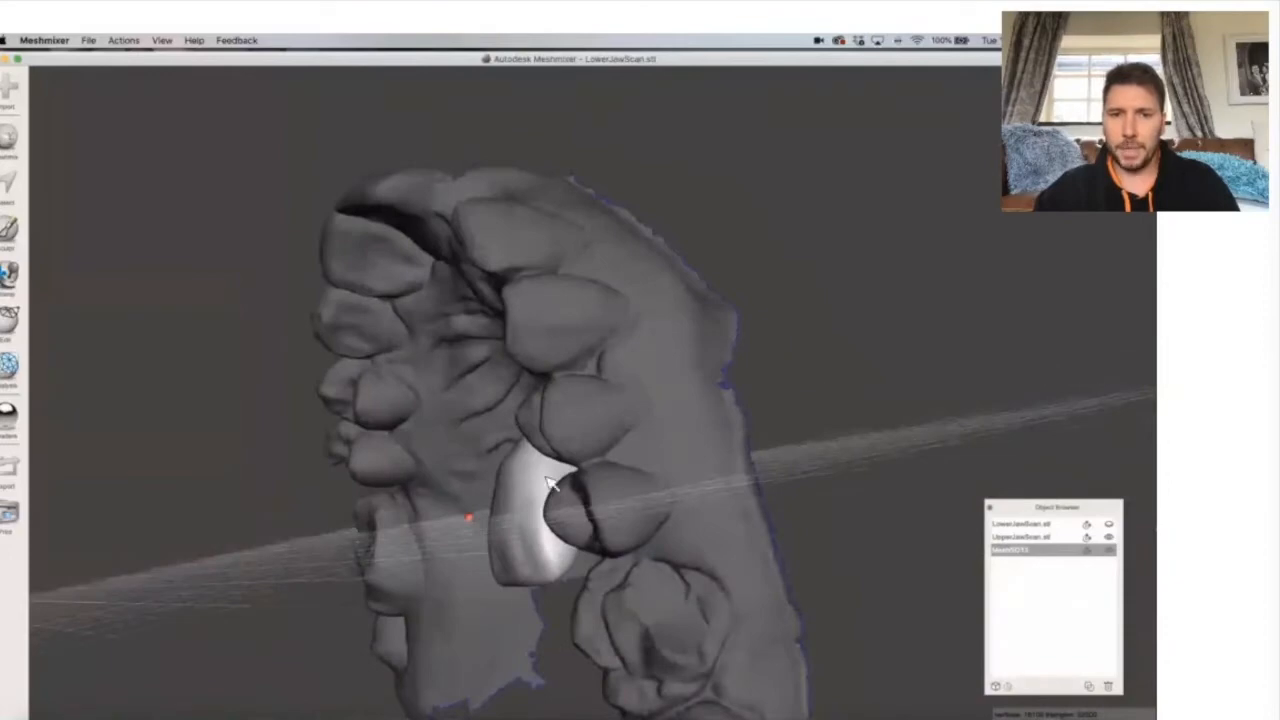
Start the Transform tool on the tooth, inspect its manipulator from several angles, and toggle Enable Snapping on and off.
key("t")
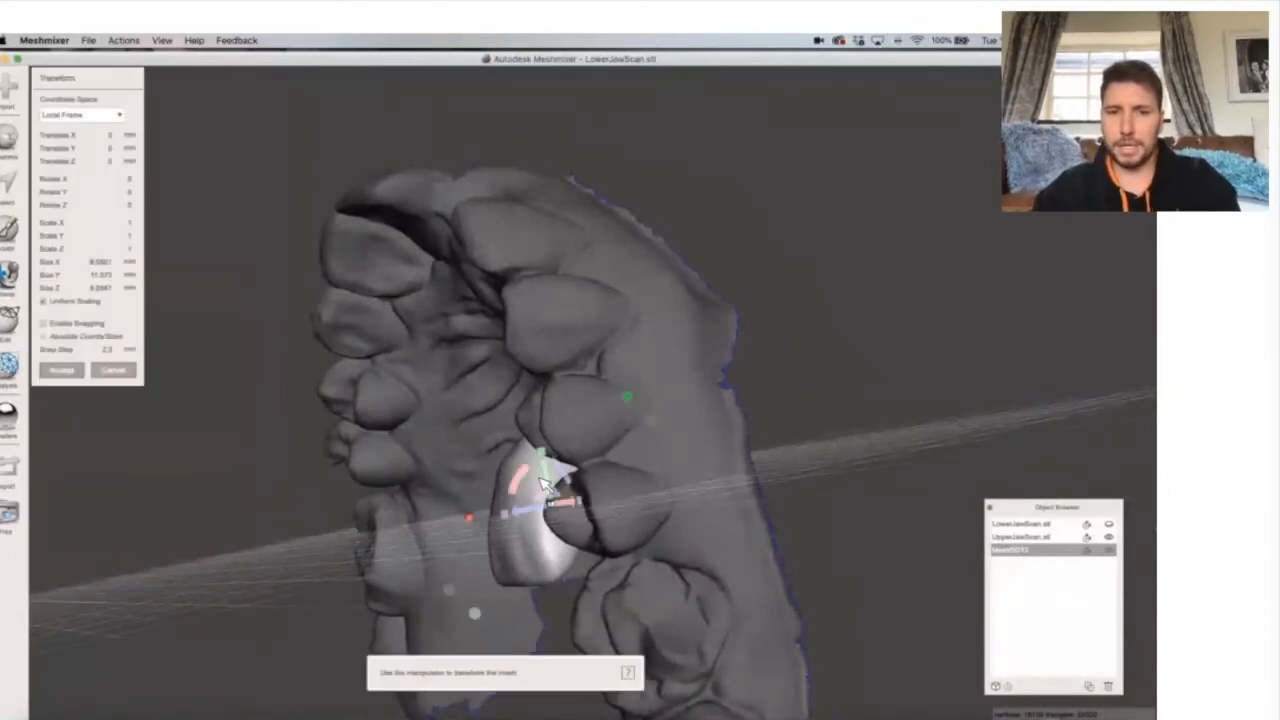
right_click_drag(368, 431, 363, 431)
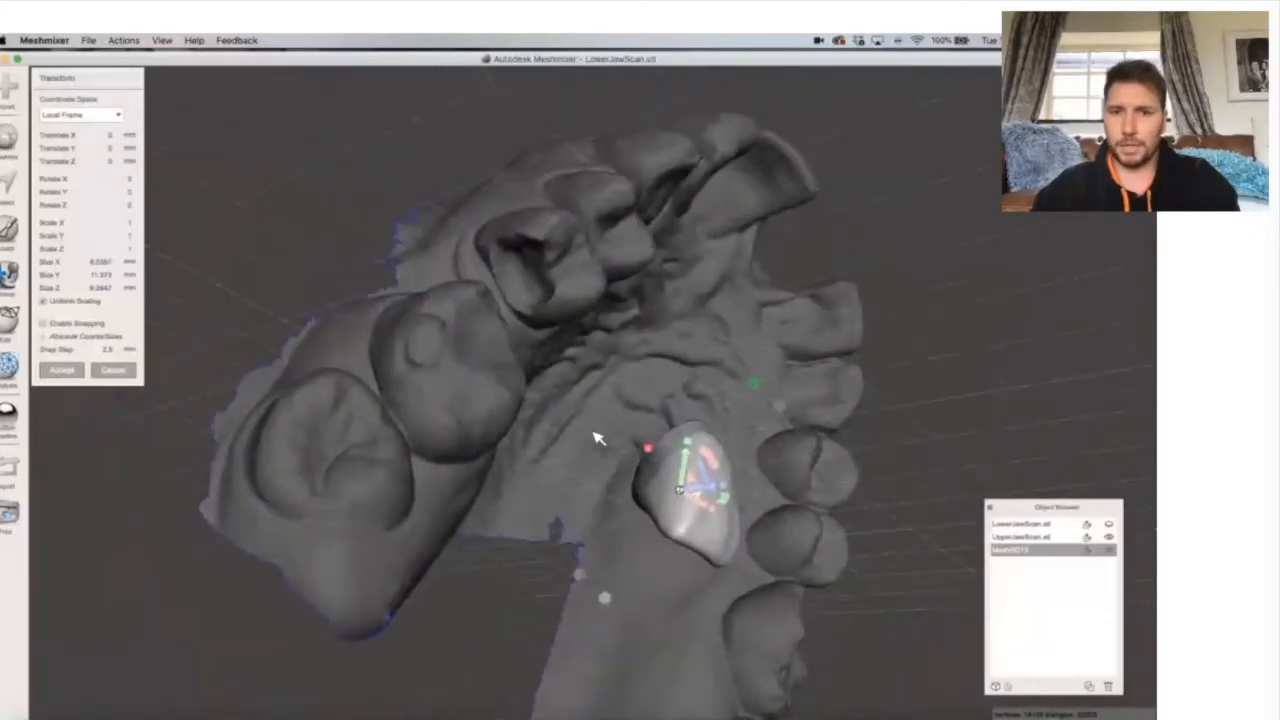
scroll(596, 492, "up", 5)
scroll(604, 493, "up", 2)
middle_click_drag(603, 493, 543, 422)
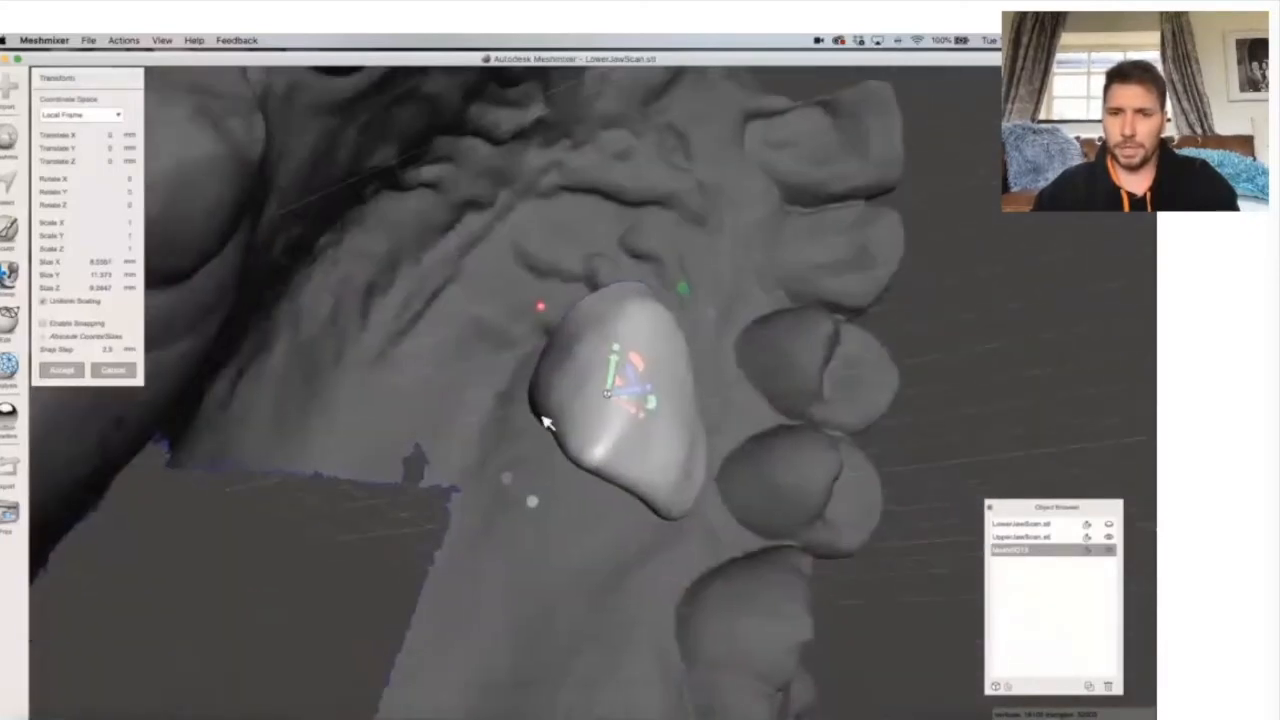
scroll(566, 446, "up", 5)
scroll(566, 446, "down", 1)
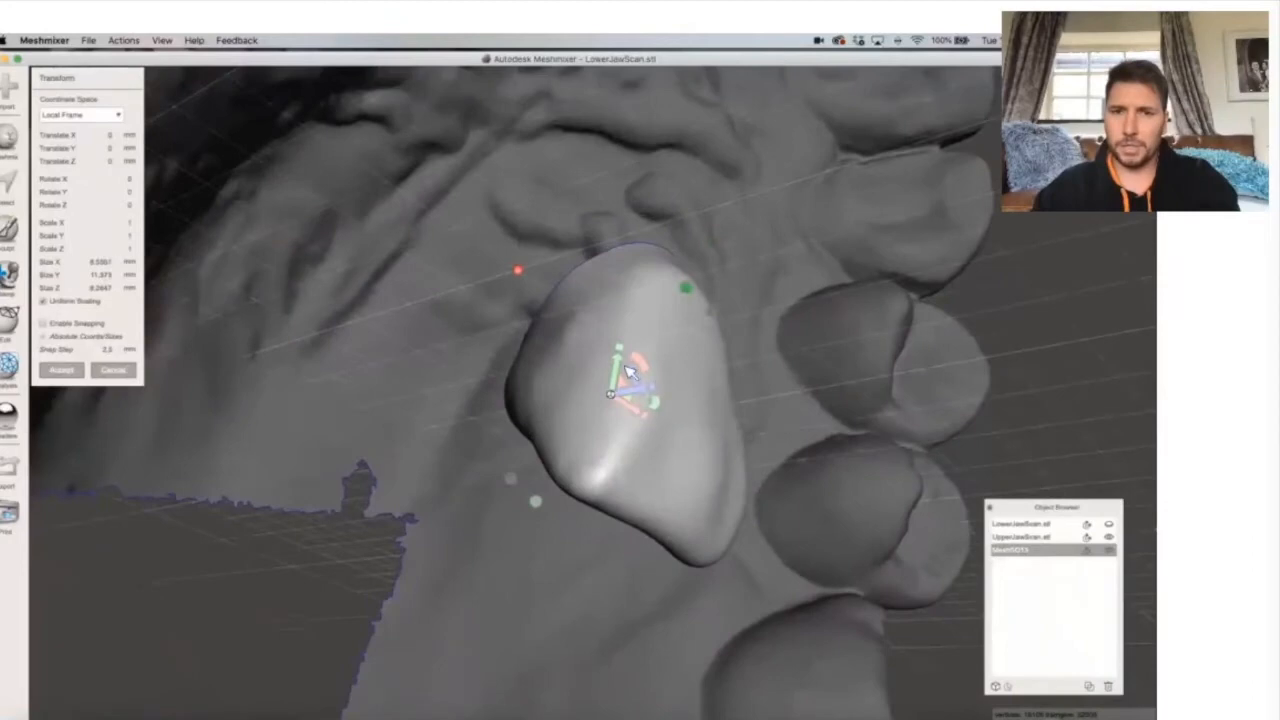
right_click_drag(772, 307, 774, 309)
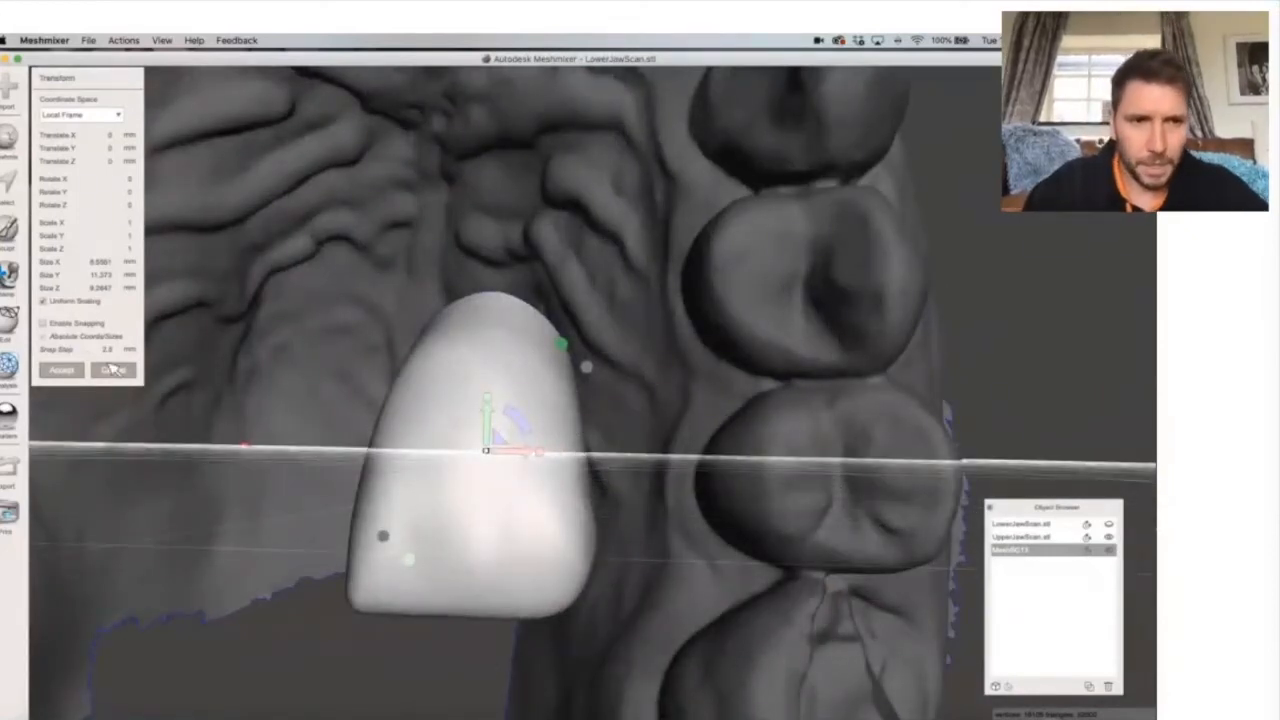
left_click(44, 336)
left_click(44, 336)
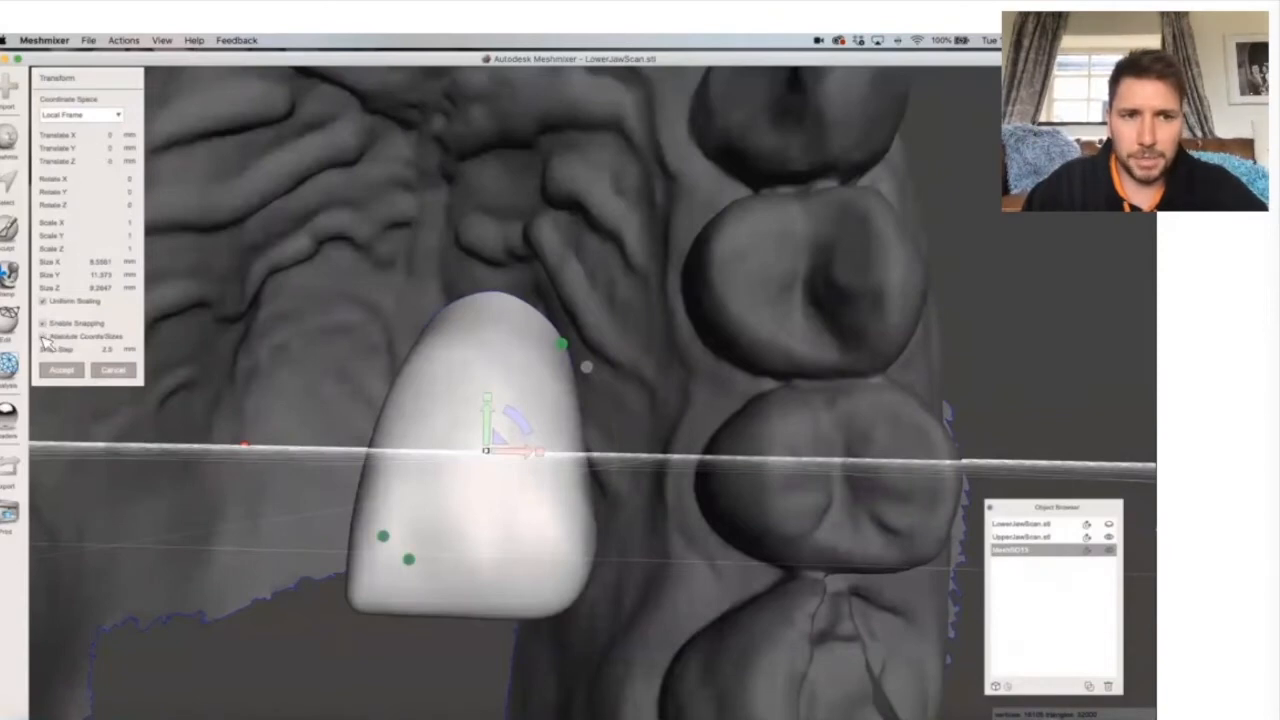
left_click(44, 325)
Tilt the tooth about -36.7° around X and shift it about -2.3 mm in Y and 1.7 mm in Z.
right_click_drag(710, 504, 447, 431)
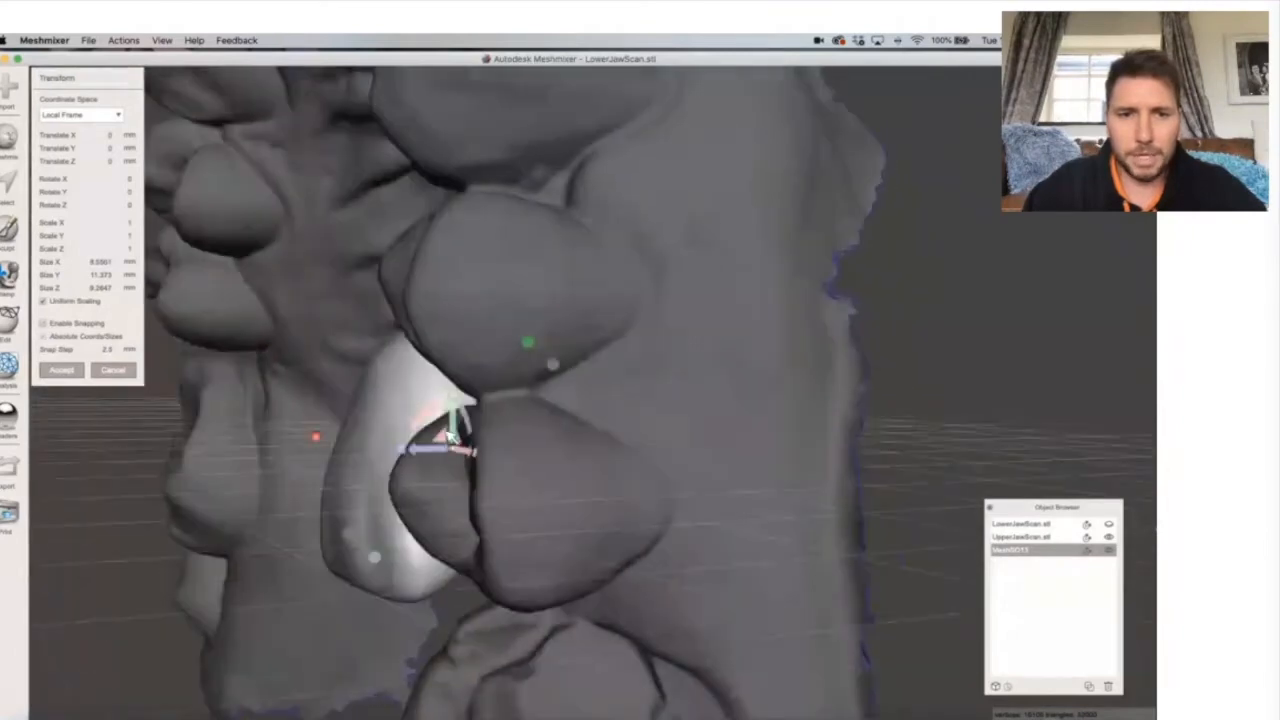
left_click_drag(432, 418, 438, 508)
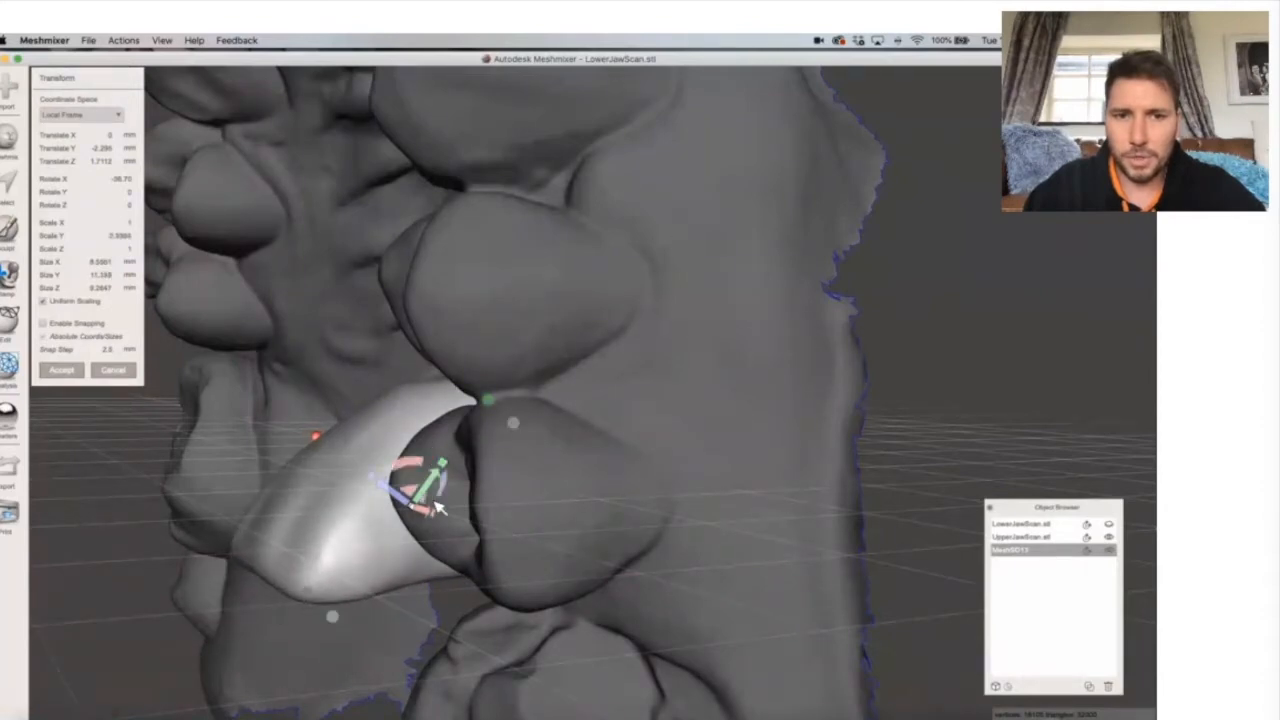
right_click_drag(409, 535, 472, 527)
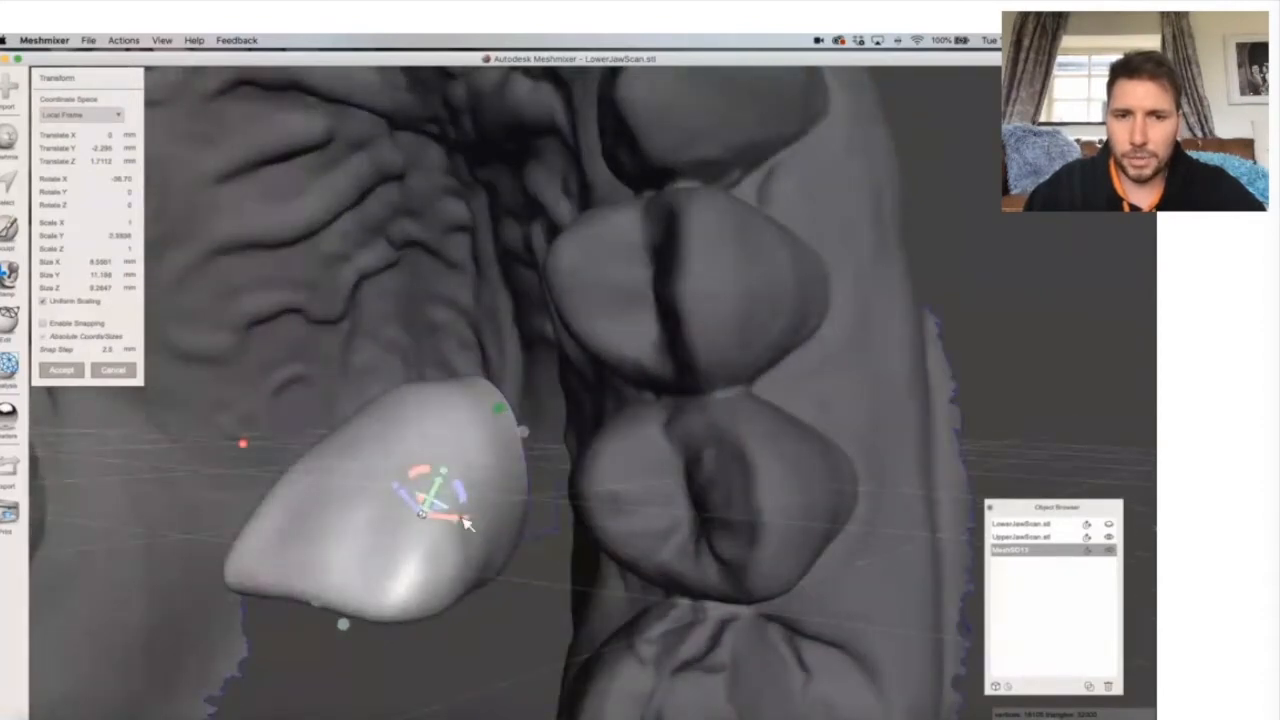
right_click_drag(493, 570, 532, 540)
Stretch the tooth along X to about 14.2 mm, scale it uniformly to about 19.6 × 15.4 × 12.8 mm, and accept the transform.
left_click_drag(540, 536, 751, 609)
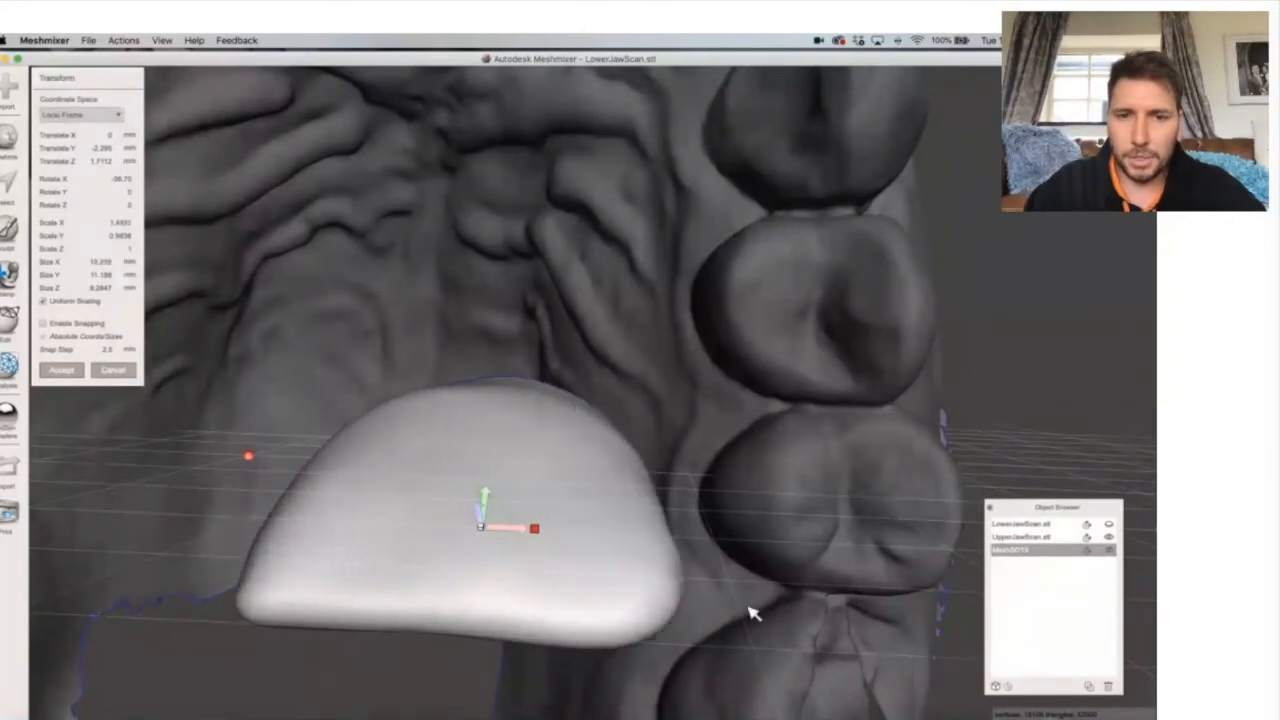
right_click_drag(498, 527, 471, 534)
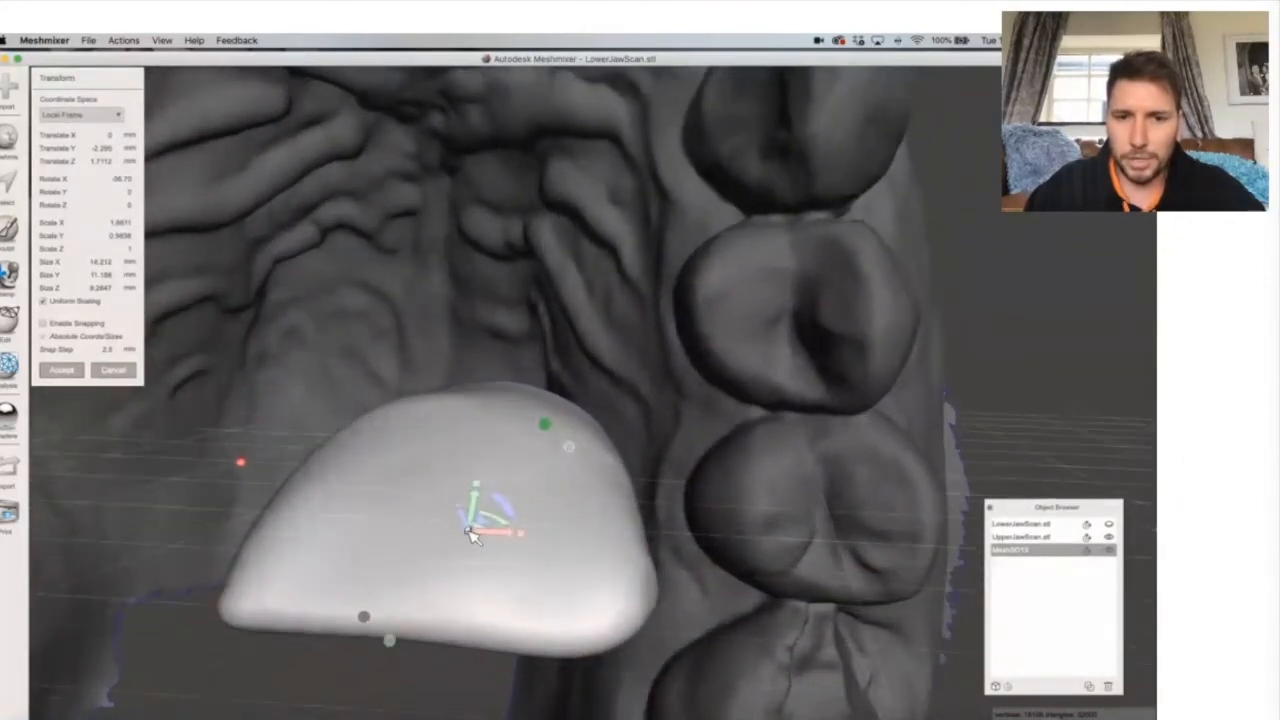
left_click_drag(468, 533, 497, 438)
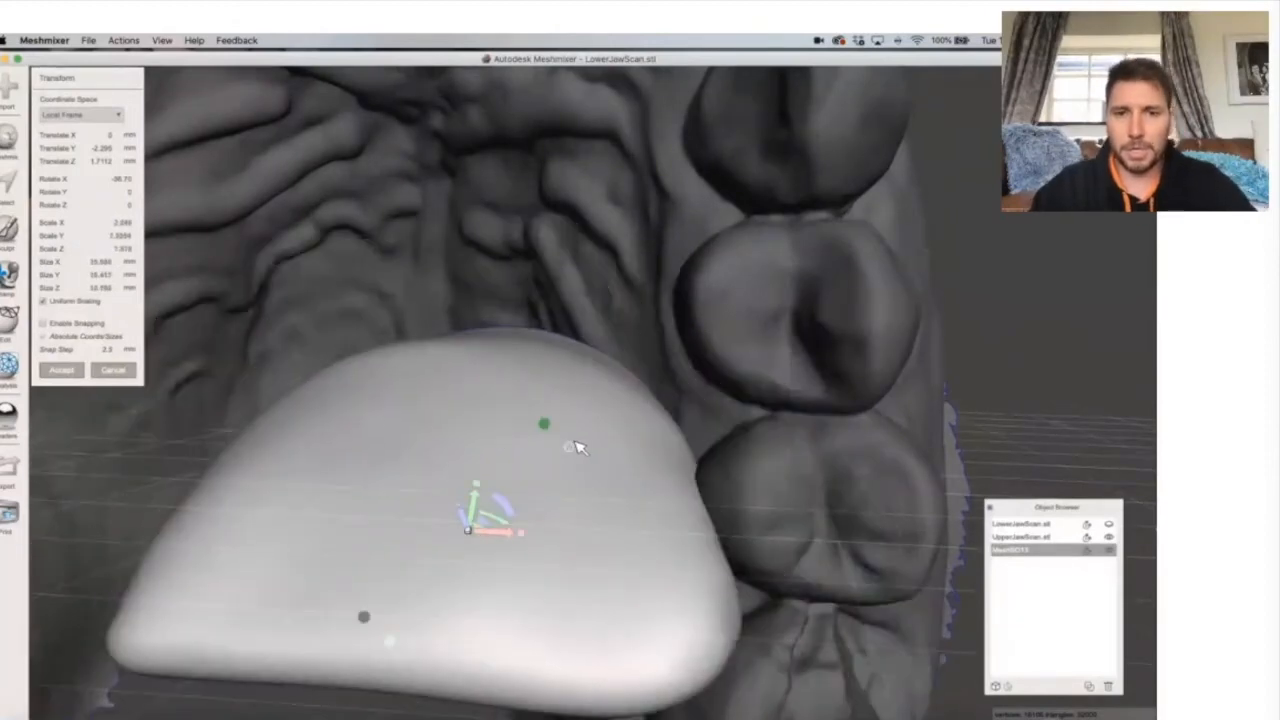
key("Return")
Start the Transform tool on the tooth again and undo its earlier scaling.
scroll(480, 200, "up", 5)
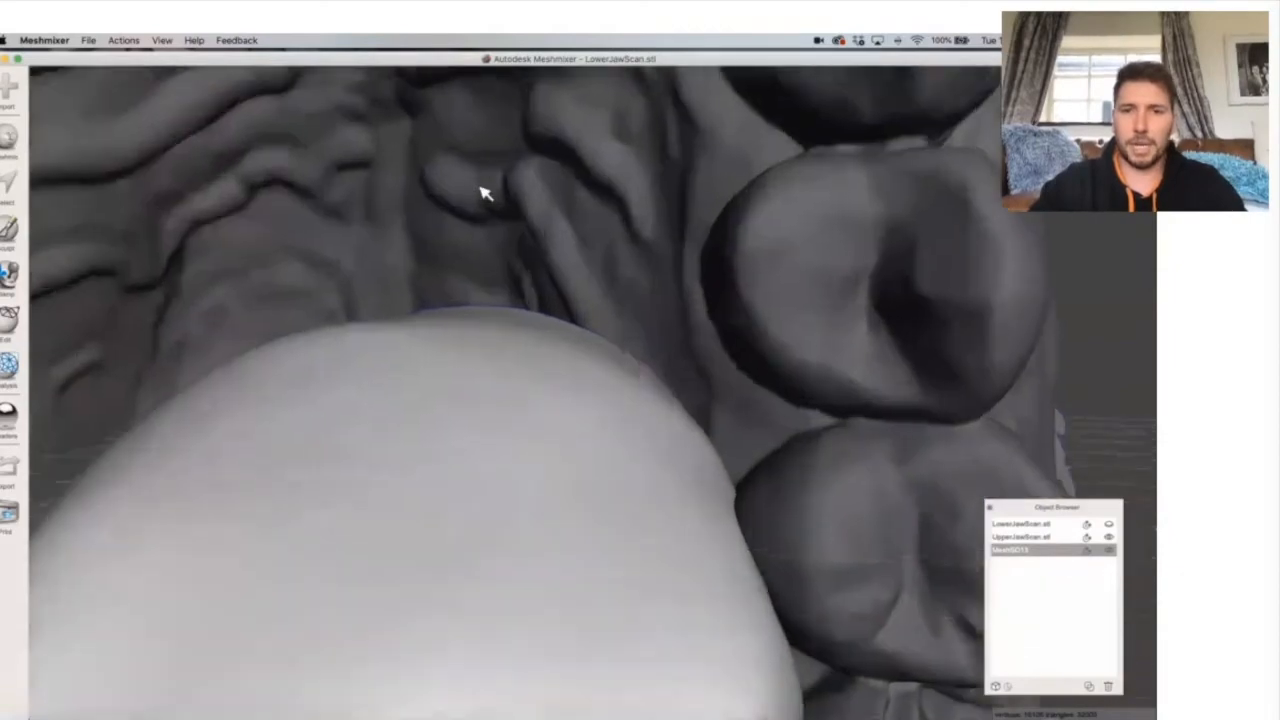
scroll(545, 200, "down", 6)
scroll(551, 195, "down", 5)
right_click_drag(557, 181, 517, 234)
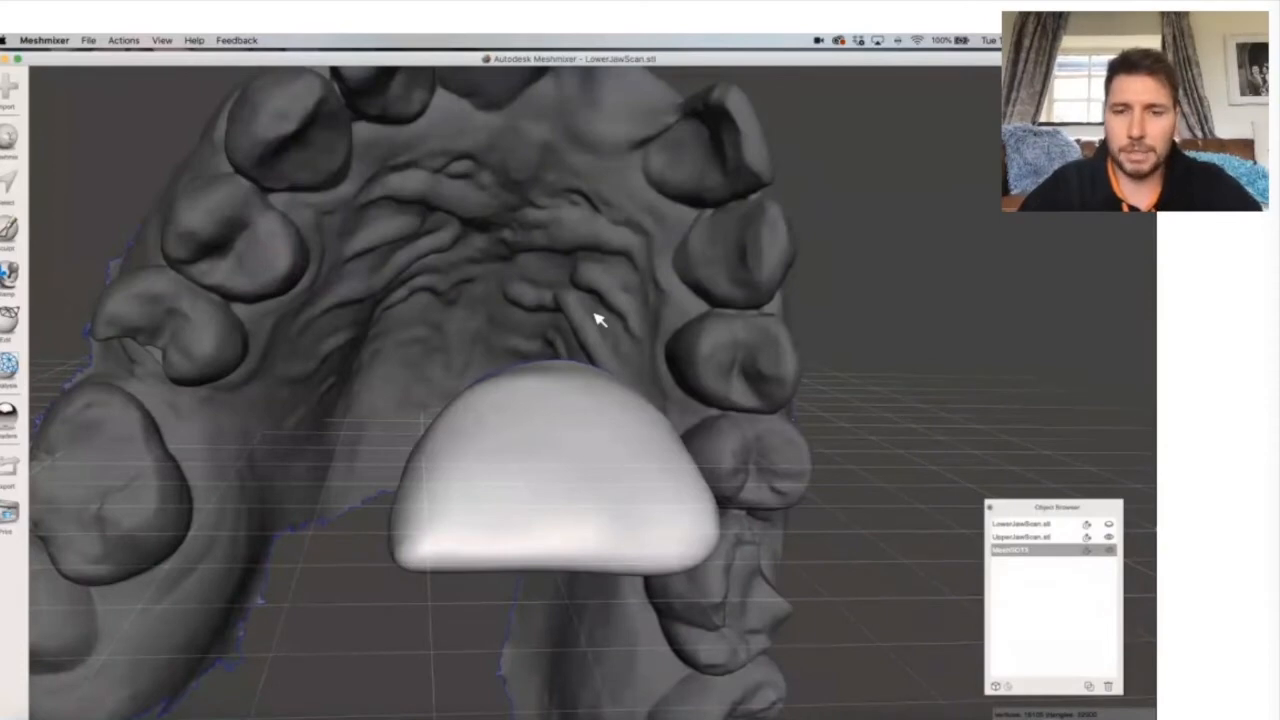
key("t")
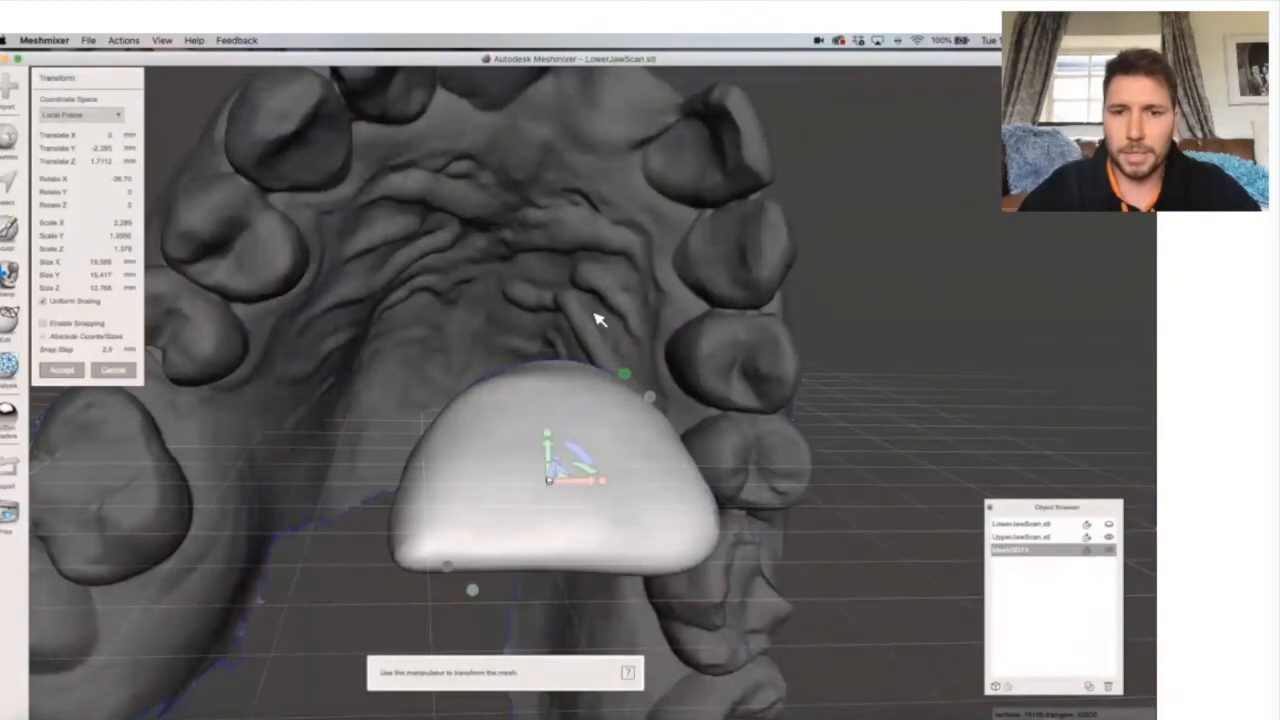
key("super+z")
Move the tooth about 25.4 mm in Y to the missing front tooth's gap in the upper jaw.
right_click_drag(810, 416, 527, 455)
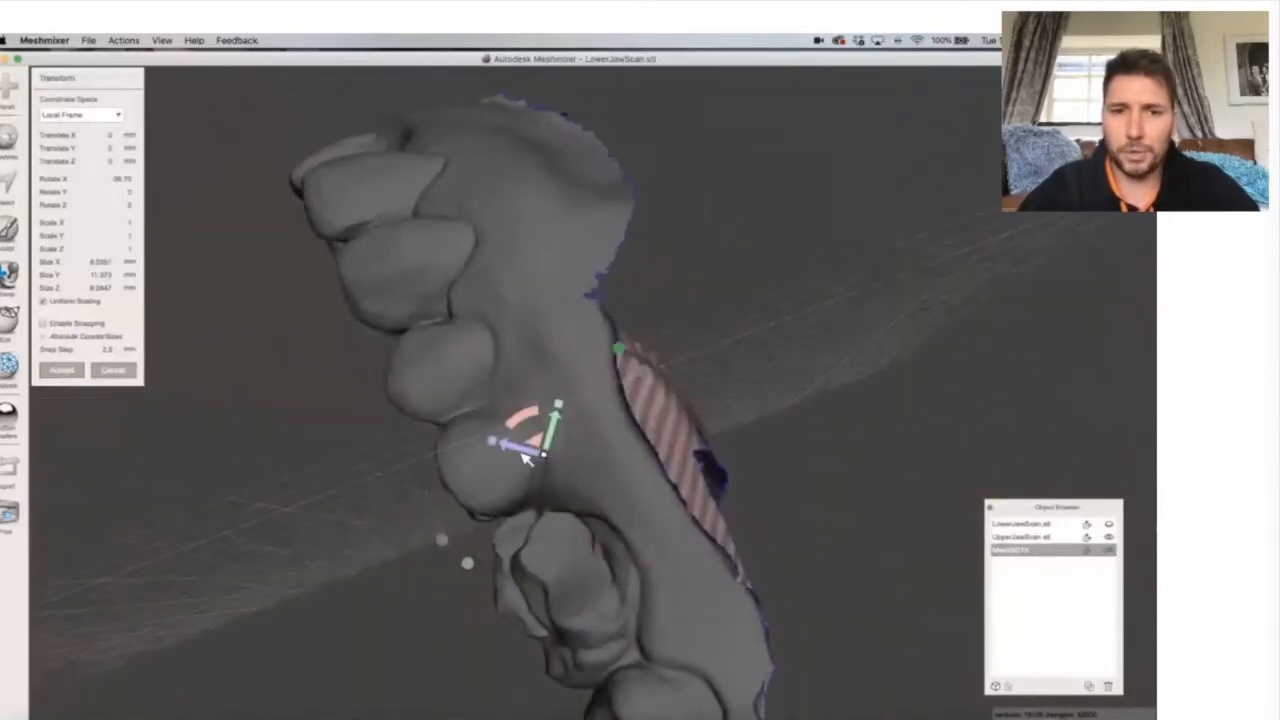
left_click_drag(527, 455, 288, 313)
right_click_drag(285, 307, 232, 352)
left_click_drag(227, 360, 318, 143)
right_click_drag(270, 256, 528, 432)
right_click_drag(455, 341, 574, 302)
left_click_drag(576, 285, 638, 250)
right_click_drag(638, 250, 640, 326)
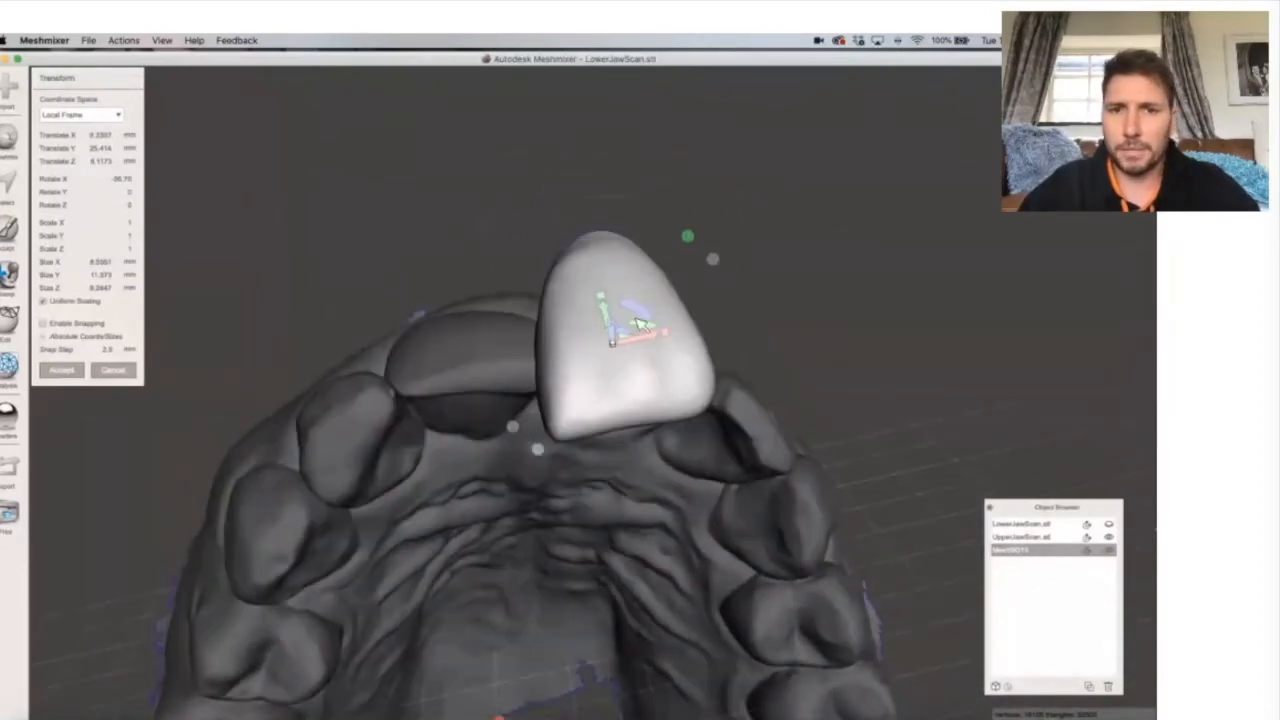
Rotate the tooth to about -72.4° around X and -2.9° around Z, repositioning it between the neighbouring front teeth.
left_click_drag(640, 313, 643, 386)
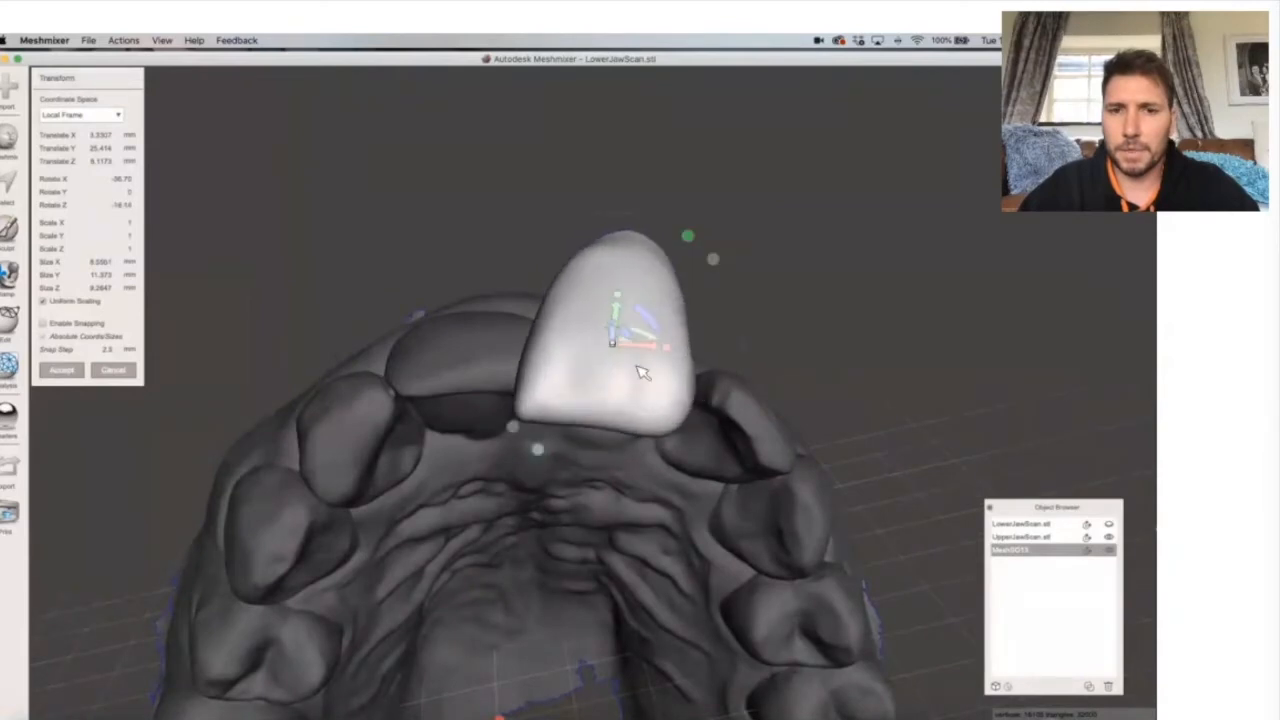
right_click_drag(642, 372, 630, 120)
left_click_drag(631, 119, 643, 138)
right_click_drag(717, 254, 690, 252)
left_click_drag(590, 155, 621, 188)
right_click_drag(698, 264, 468, 178)
left_click_drag(414, 150, 441, 229)
right_click_drag(290, 322, 581, 316)
left_click_drag(624, 310, 604, 395)
right_click_drag(604, 395, 632, 217)
left_click_drag(630, 236, 660, 250)
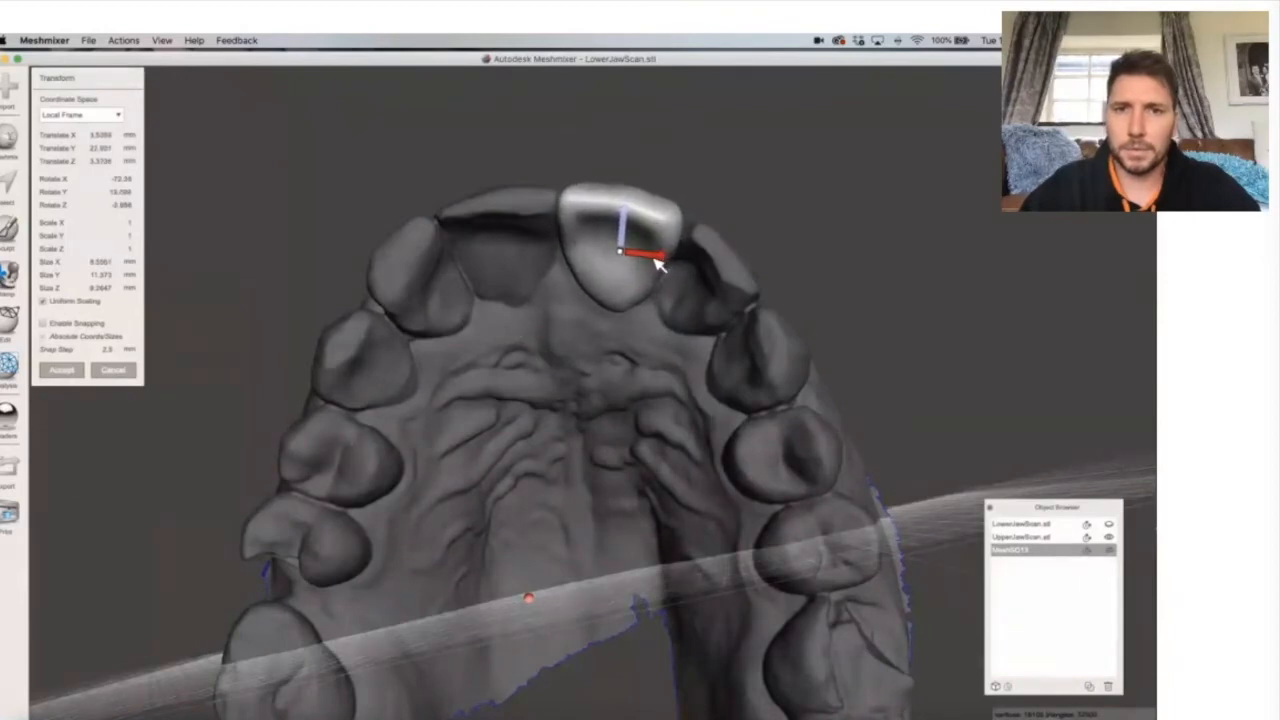
Fine-tune the tooth's rotation to about -79.1° around X and 3.1° around Z, nudge its position, and accept the transform.
right_click_drag(651, 250, 402, 356)
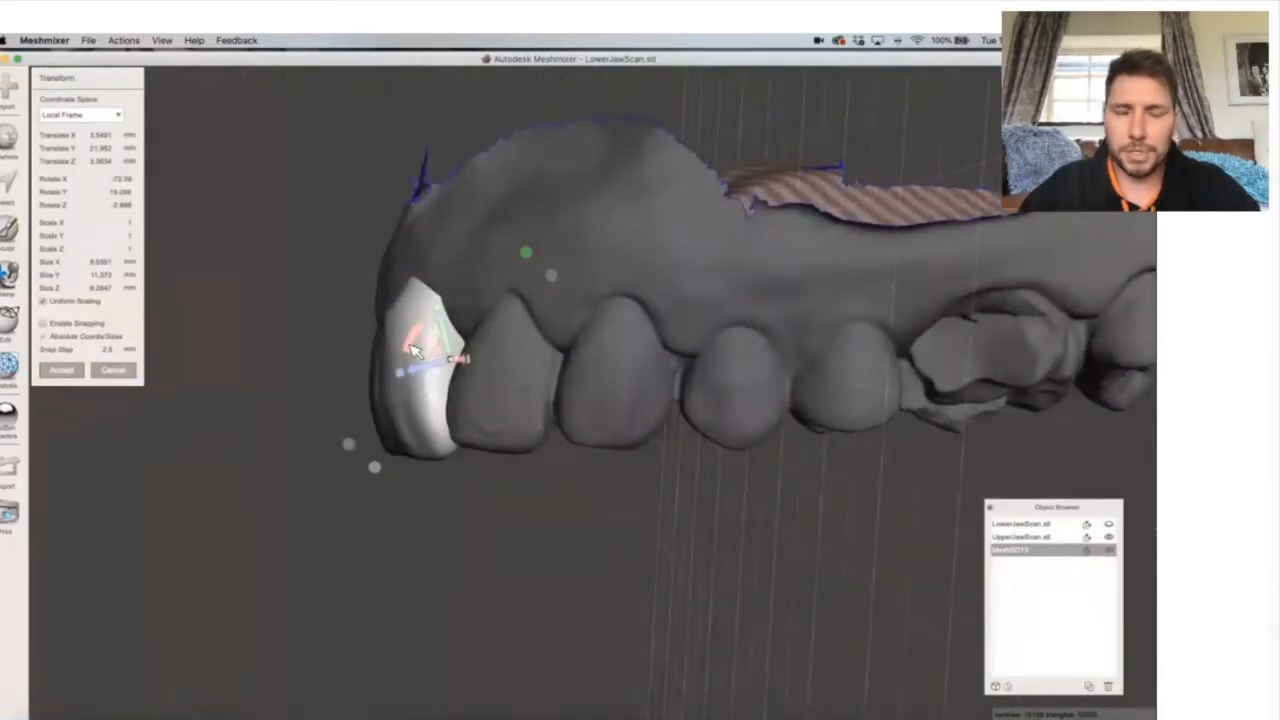
right_click_drag(414, 457, 376, 337)
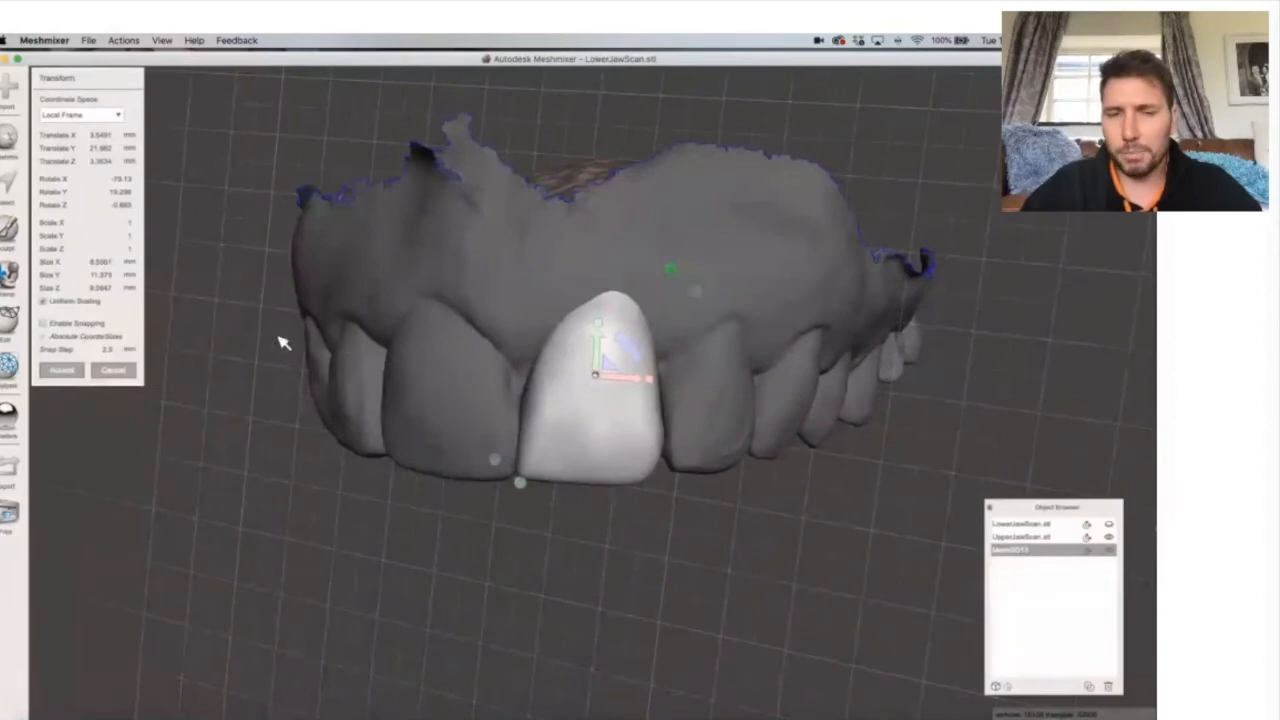
mouse_move(636, 356)
left_mouse_down()
mouse_move(630, 345)
mouse_move(632, 370)
left_mouse_up()
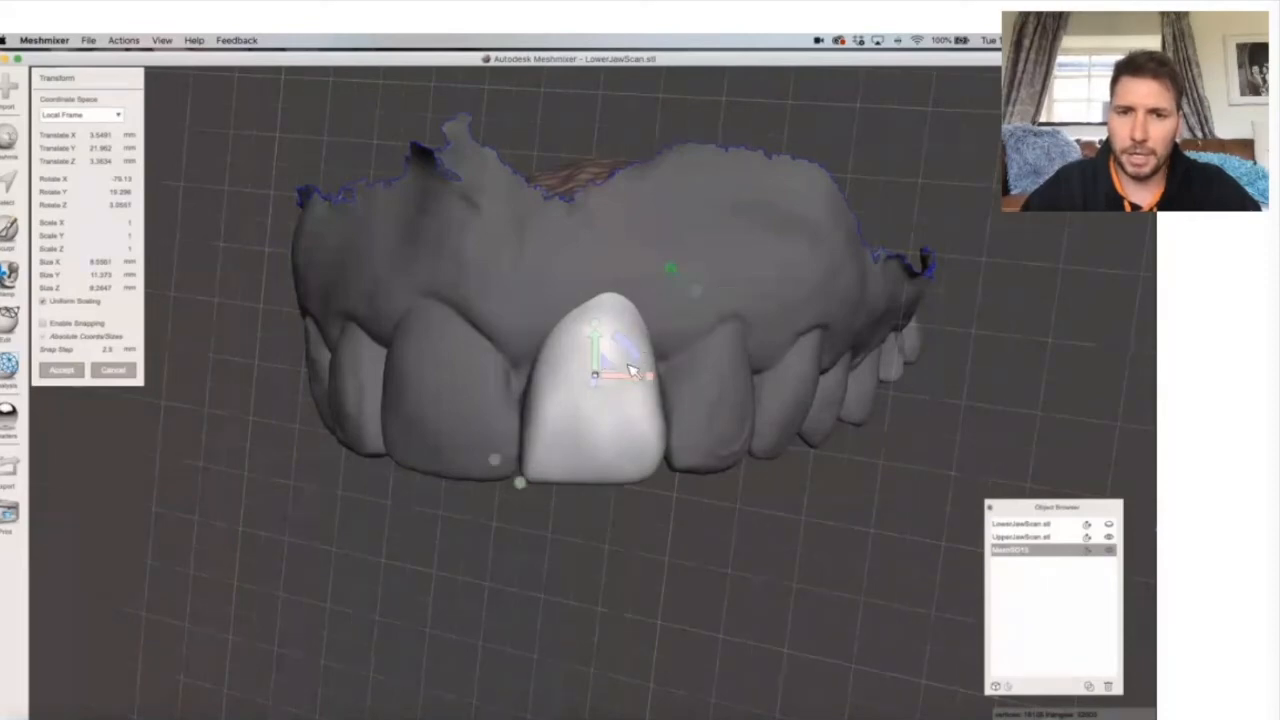
right_click_drag(644, 483, 625, 261)
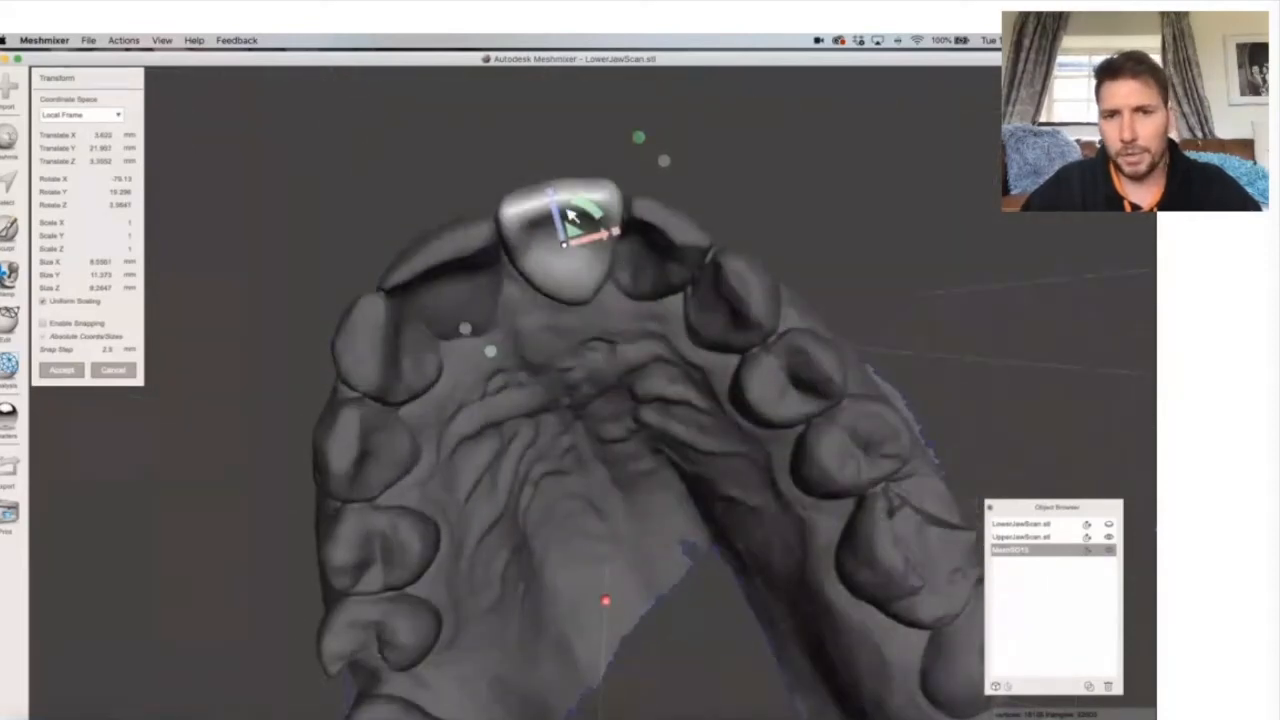
left_click_drag(557, 210, 592, 241)
right_click_drag(590, 278, 594, 284)
left_click(62, 370)
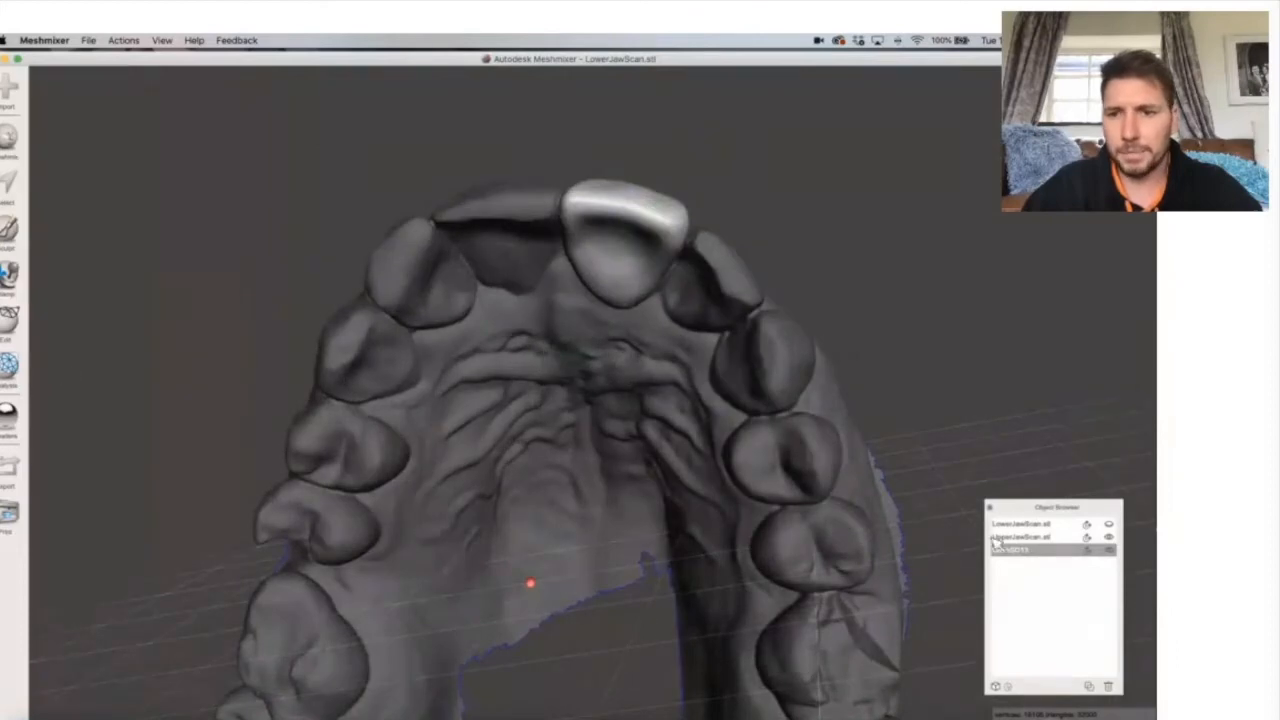
Show the lower jaw scan and examine how the placed tooth meets the opposing teeth.
left_click(1111, 526)
right_click_drag(598, 315, 543, 222)
scroll(597, 283, "up", 5)
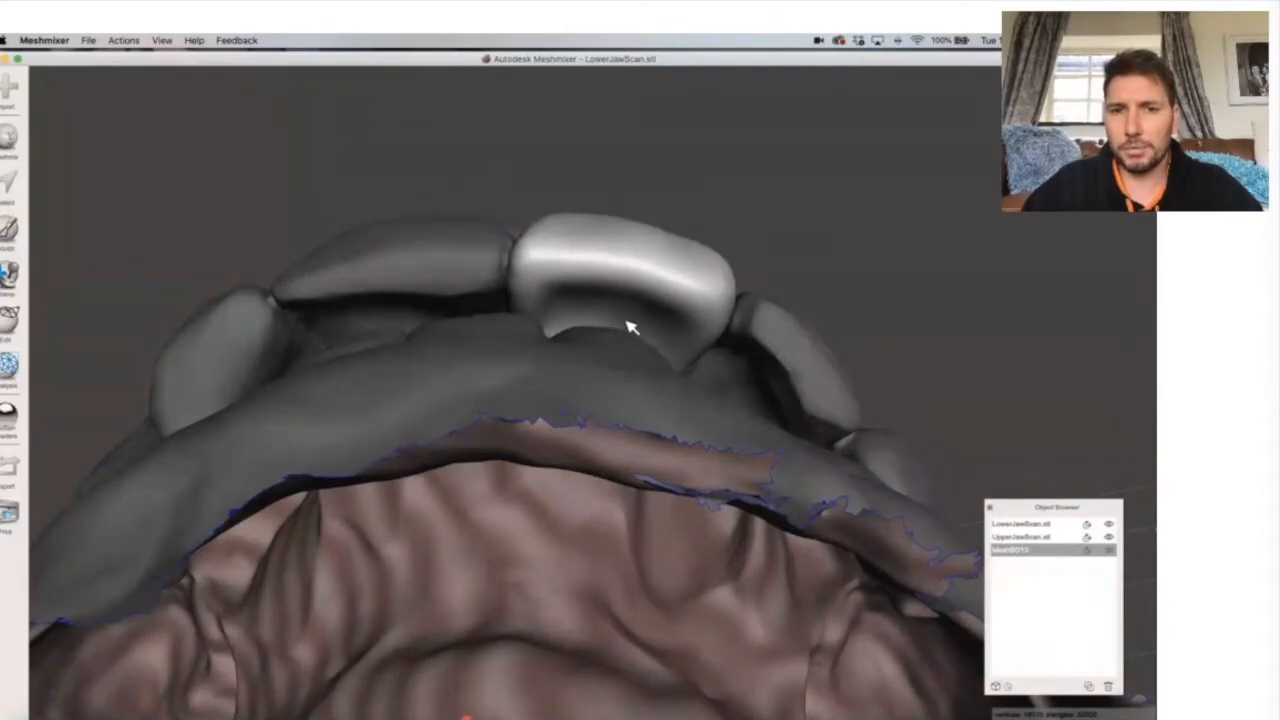
right_click_drag(604, 391, 572, 341)
right_click_drag(633, 393, 638, 430)
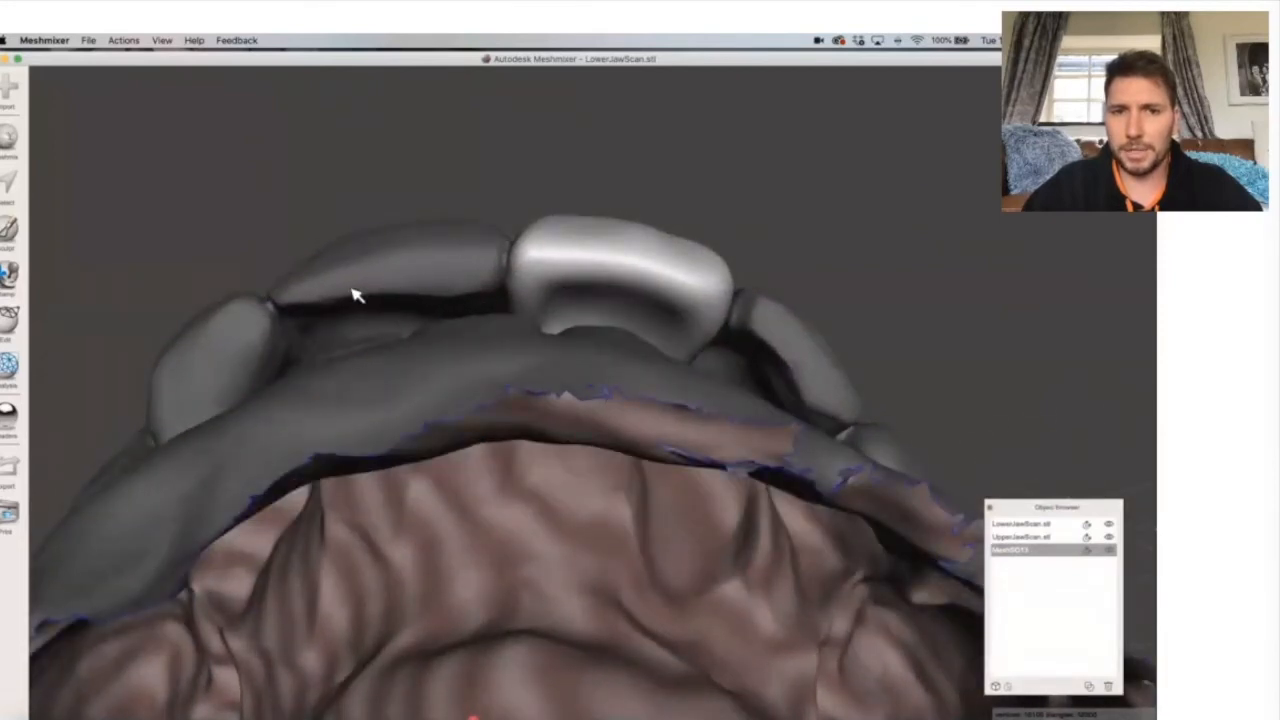
right_click_drag(484, 390, 345, 313)
right_click_drag(484, 374, 698, 455)
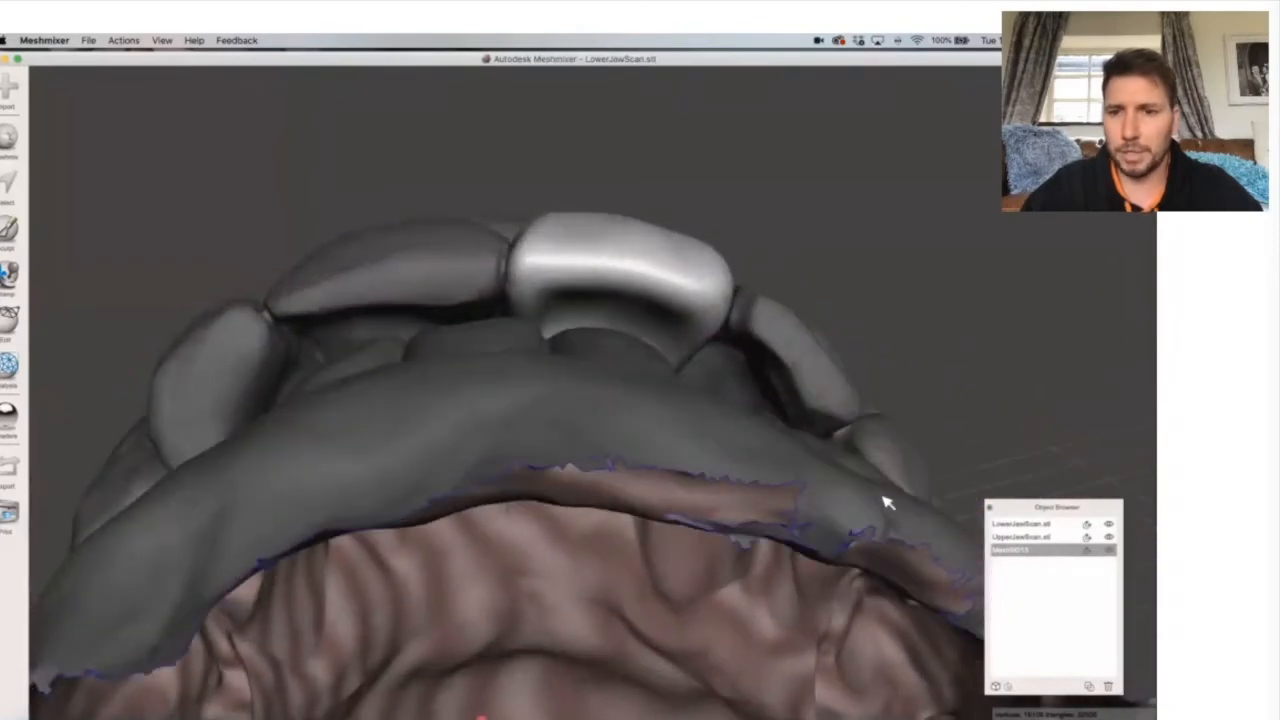
Hide the lower jaw scan and examine the placed tooth from the palate side and the front.
left_click(1110, 525)
right_click_drag(670, 453, 666, 400)
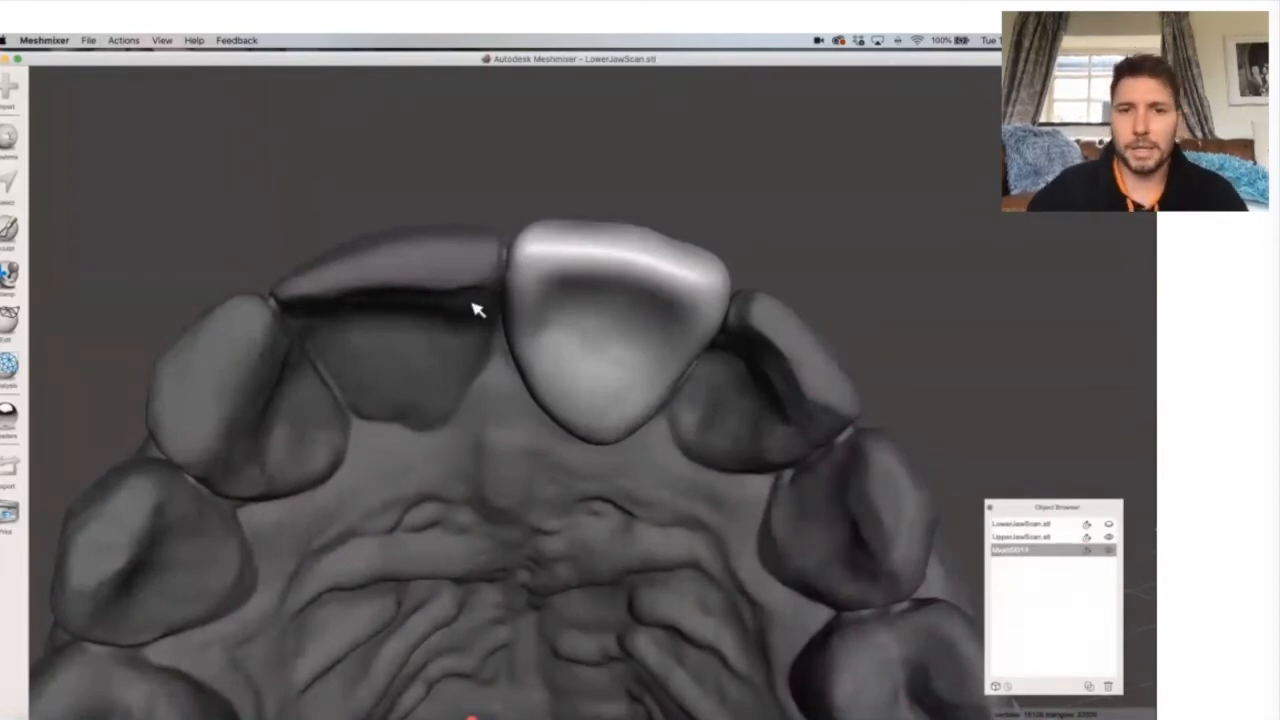
scroll(618, 153, "up", 10)
scroll(618, 154, "down", 10)
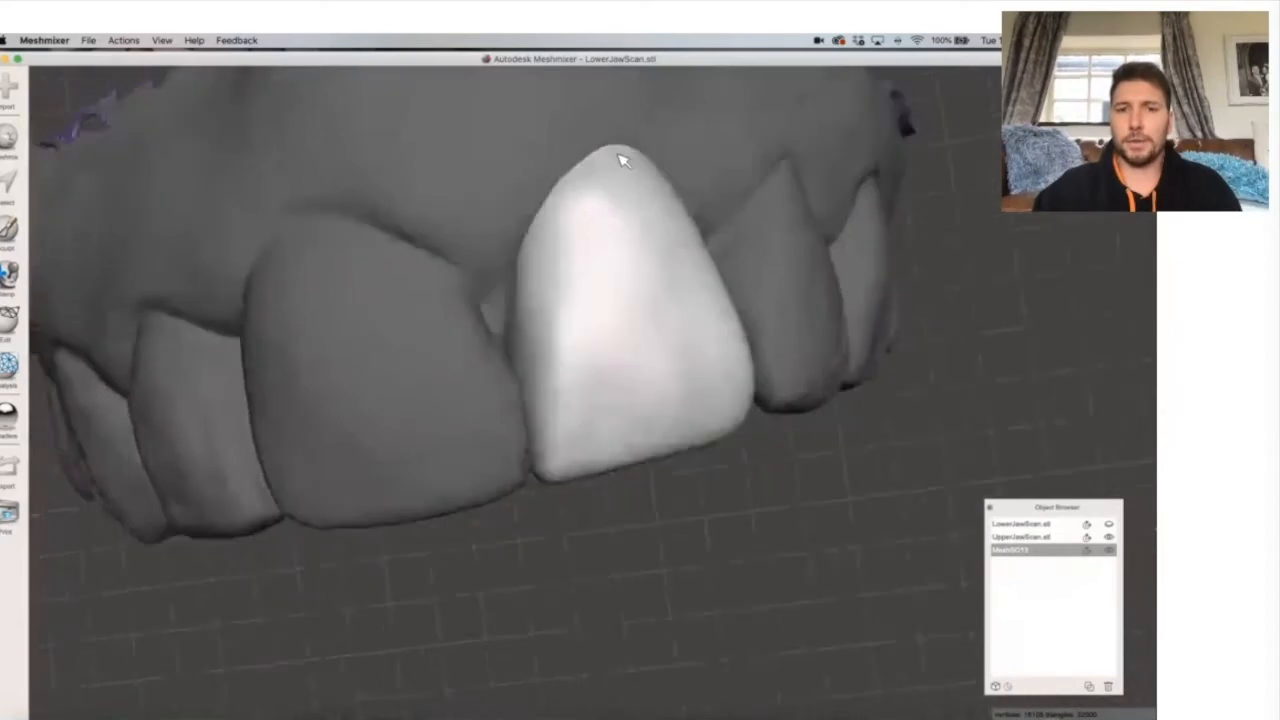
right_click_drag(618, 154, 552, 208)
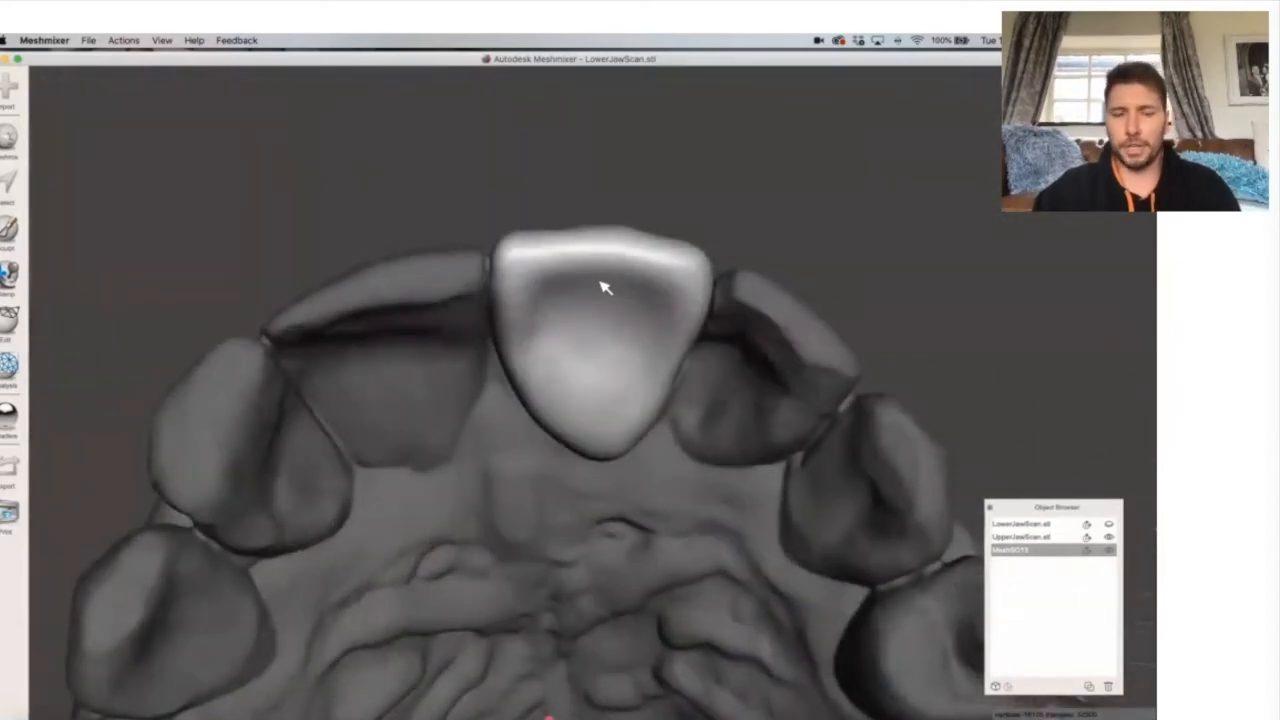
Select the upper jaw scan and the library tooth together, repeating the combined selection in the 3D view and the object list.
left_click(452, 312, "shift")
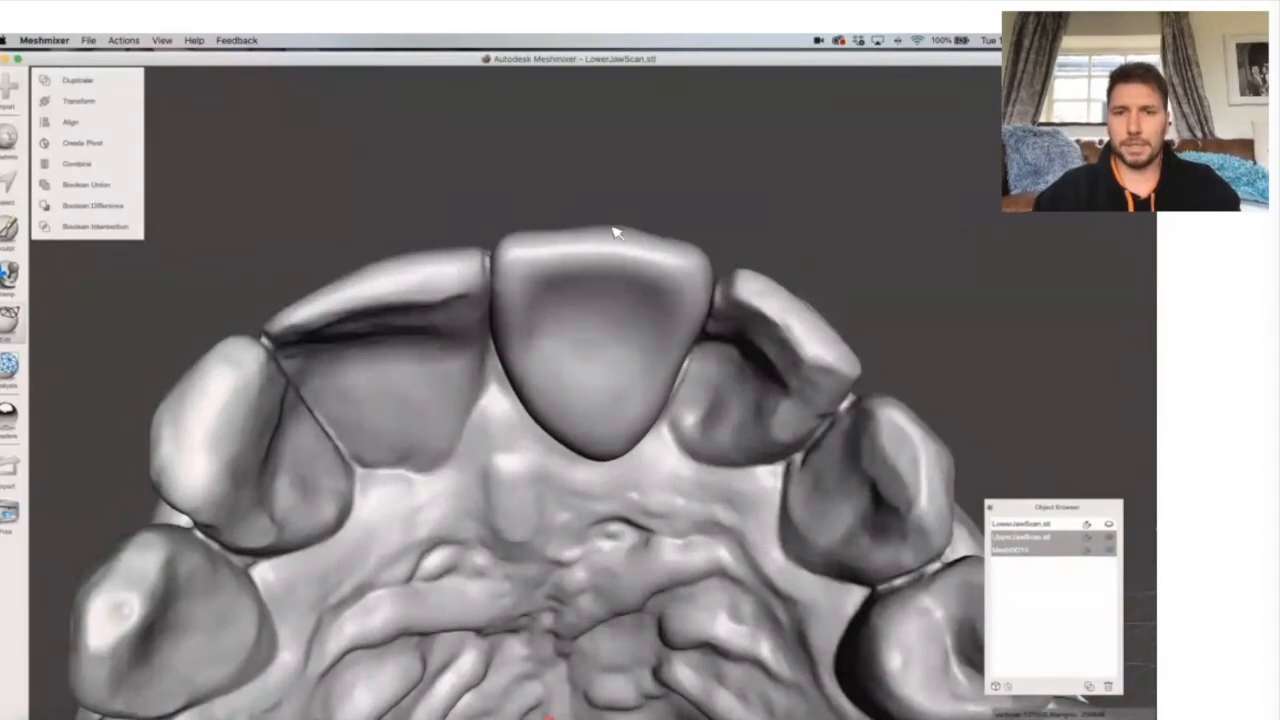
right_click_drag(657, 182, 667, 184)
left_click(599, 306)
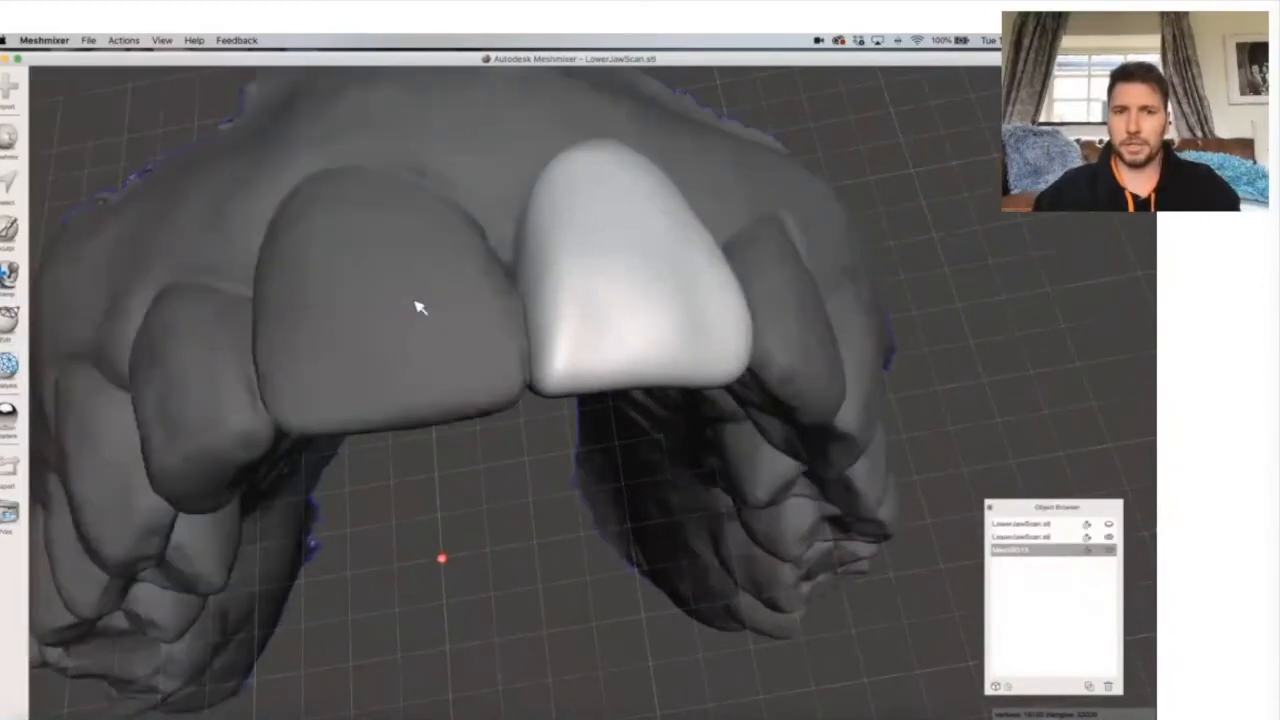
left_click(420, 308, "shift")
right_click_drag(706, 465, 705, 463)
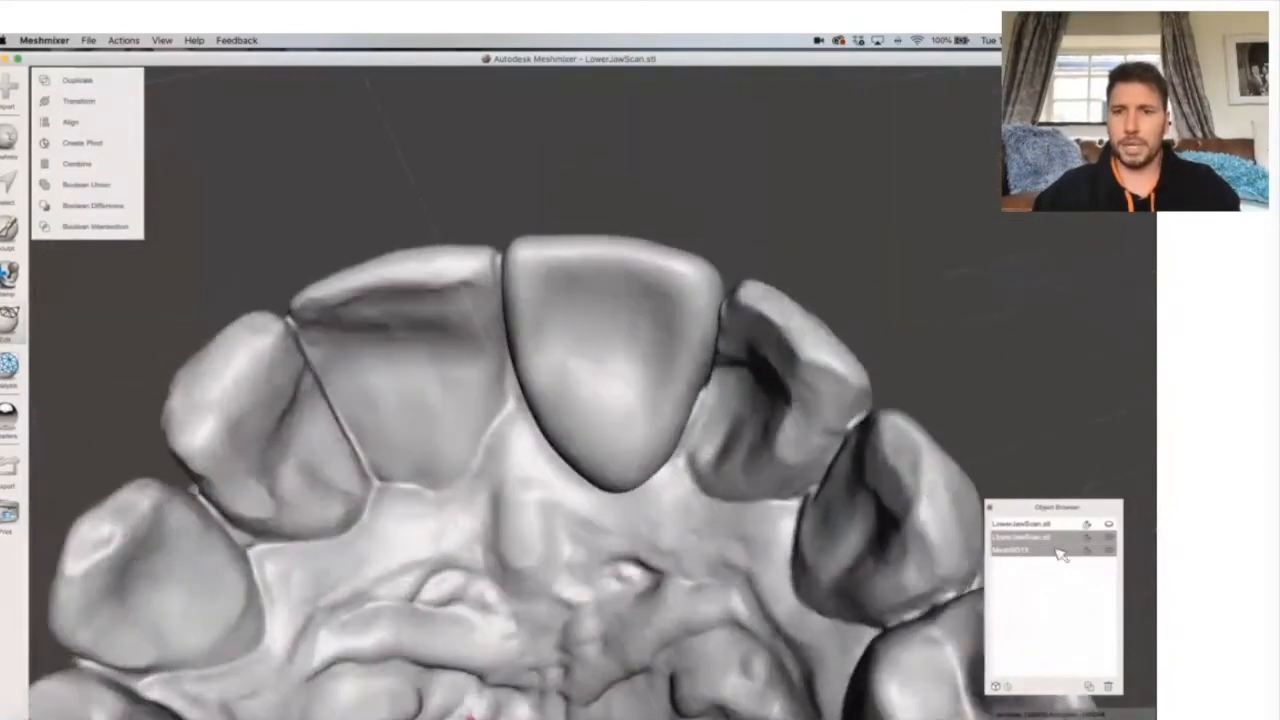
left_click(1058, 541)
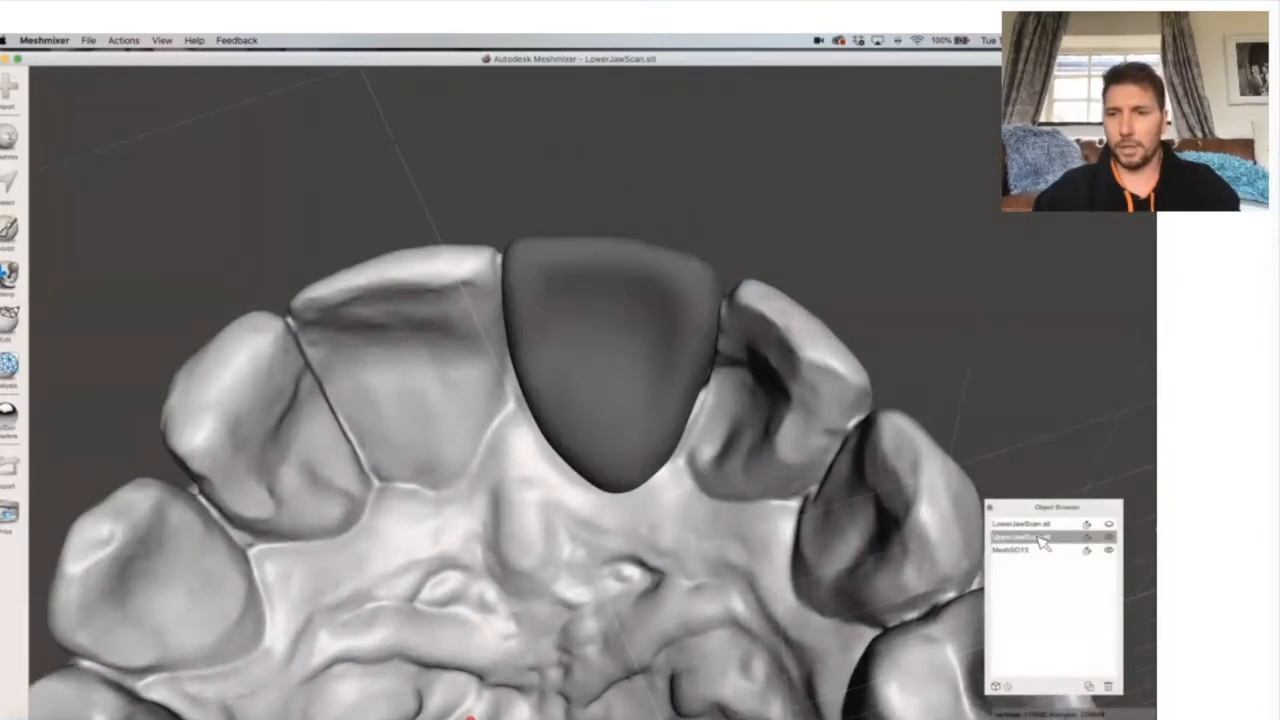
left_click(1041, 550, "shift")
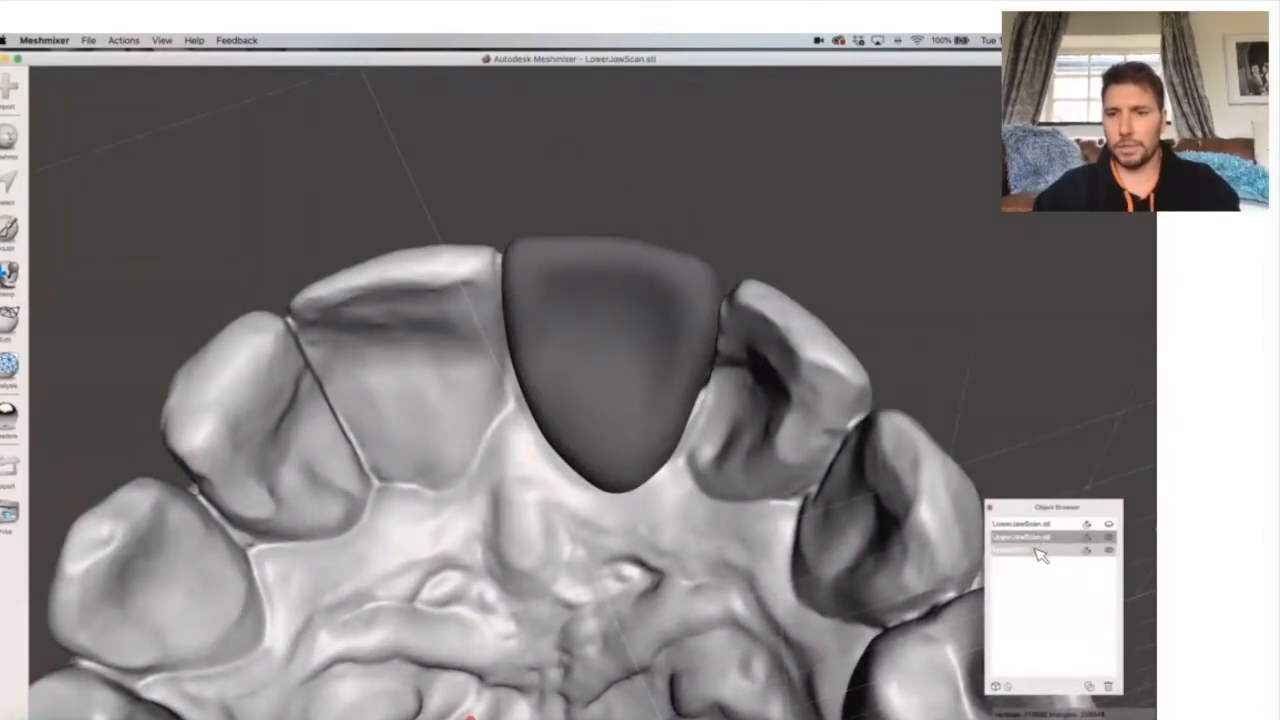
scroll(711, 422, "up", 10)
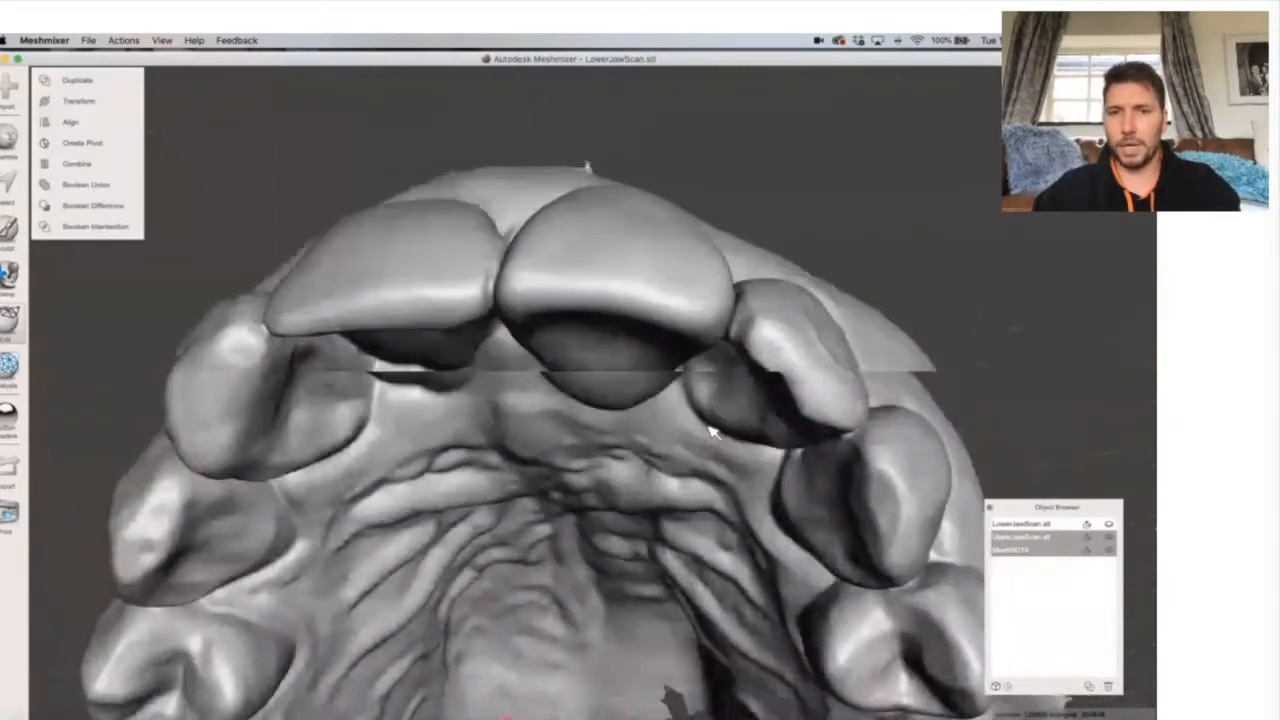
Combine the upper jaw scan and the separate central incisor mesh into one object.
scroll(710, 427, "down", 10)
scroll(709, 426, "up", 3)
scroll(709, 426, "down", 1)
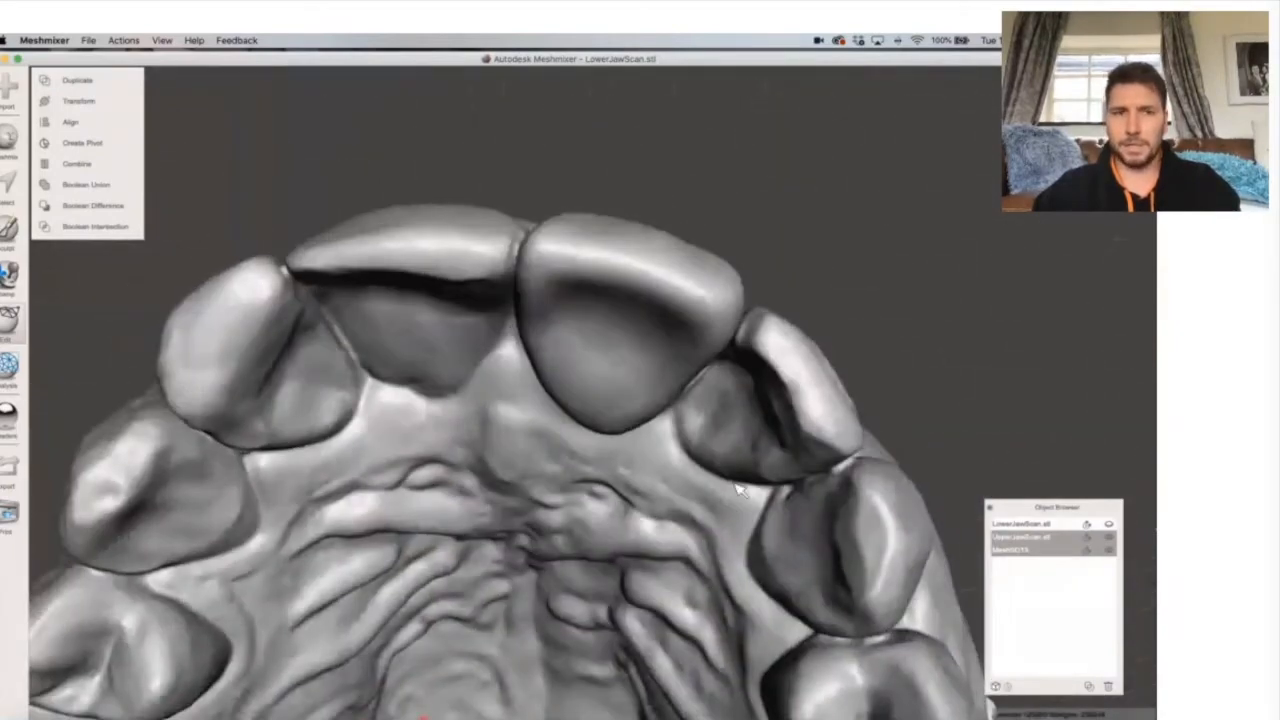
scroll(610, 121, "up", 10)
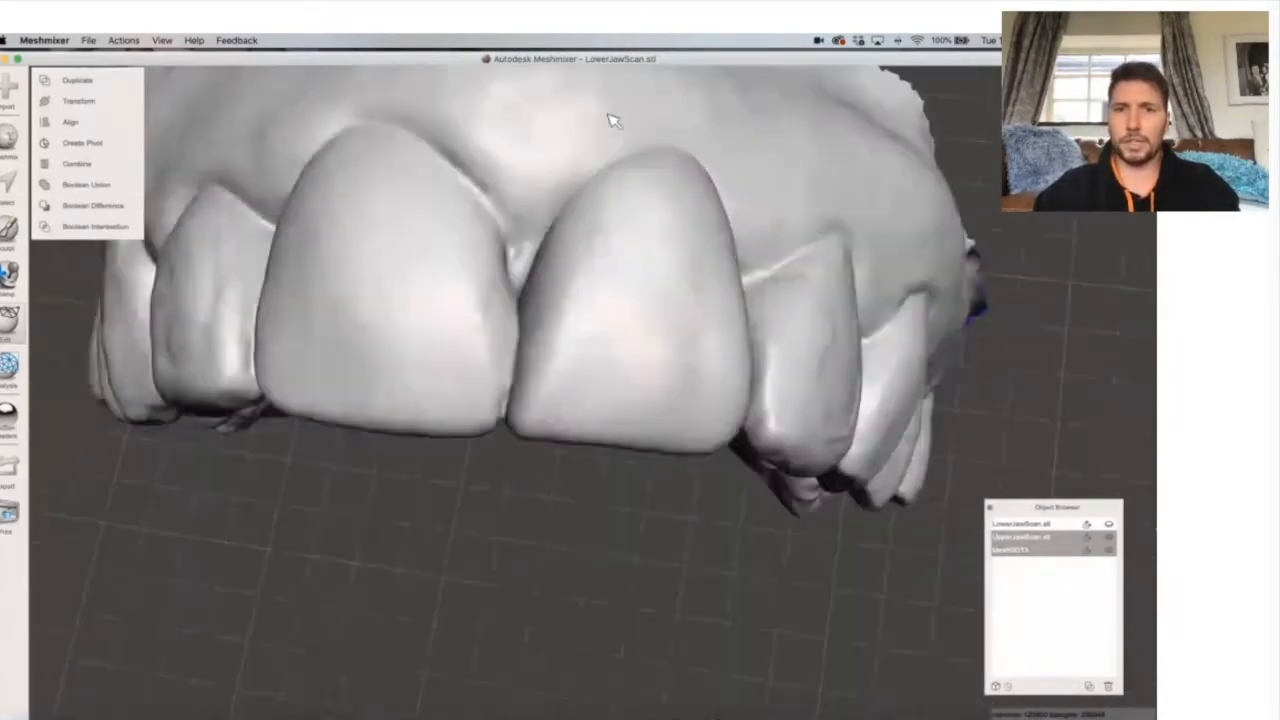
scroll(610, 121, "down", 10)
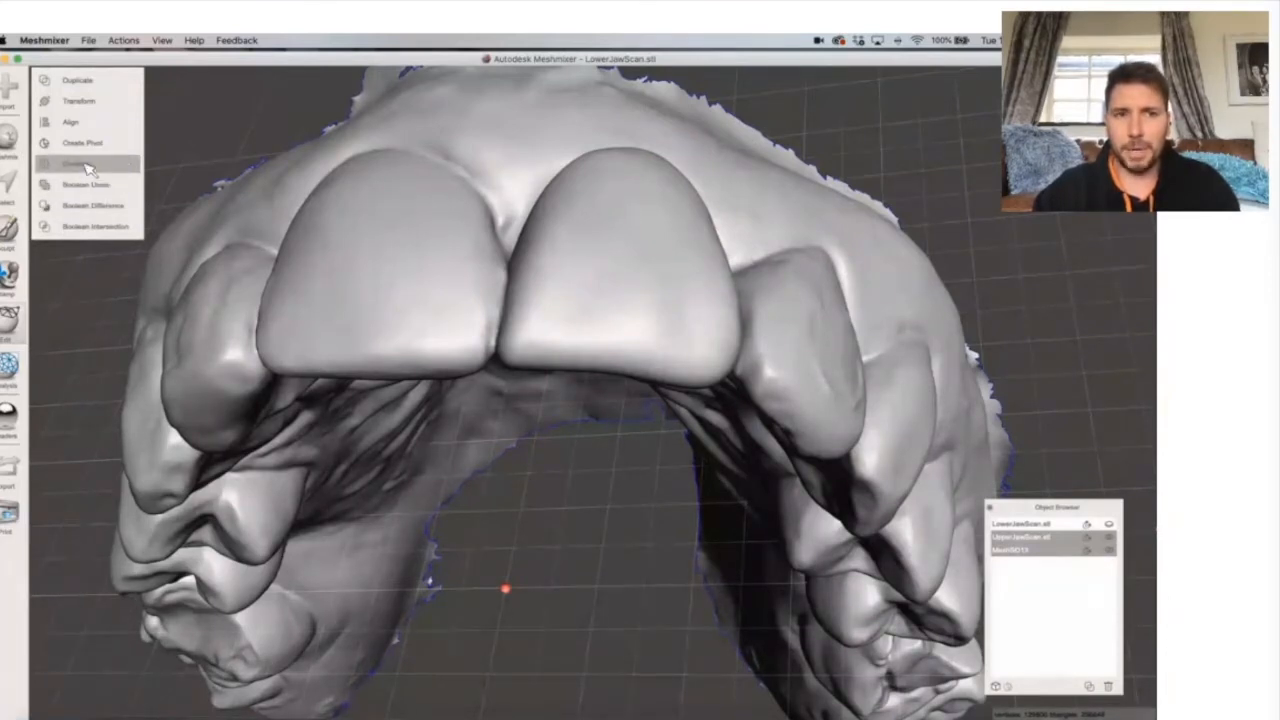
left_click(50, 162)
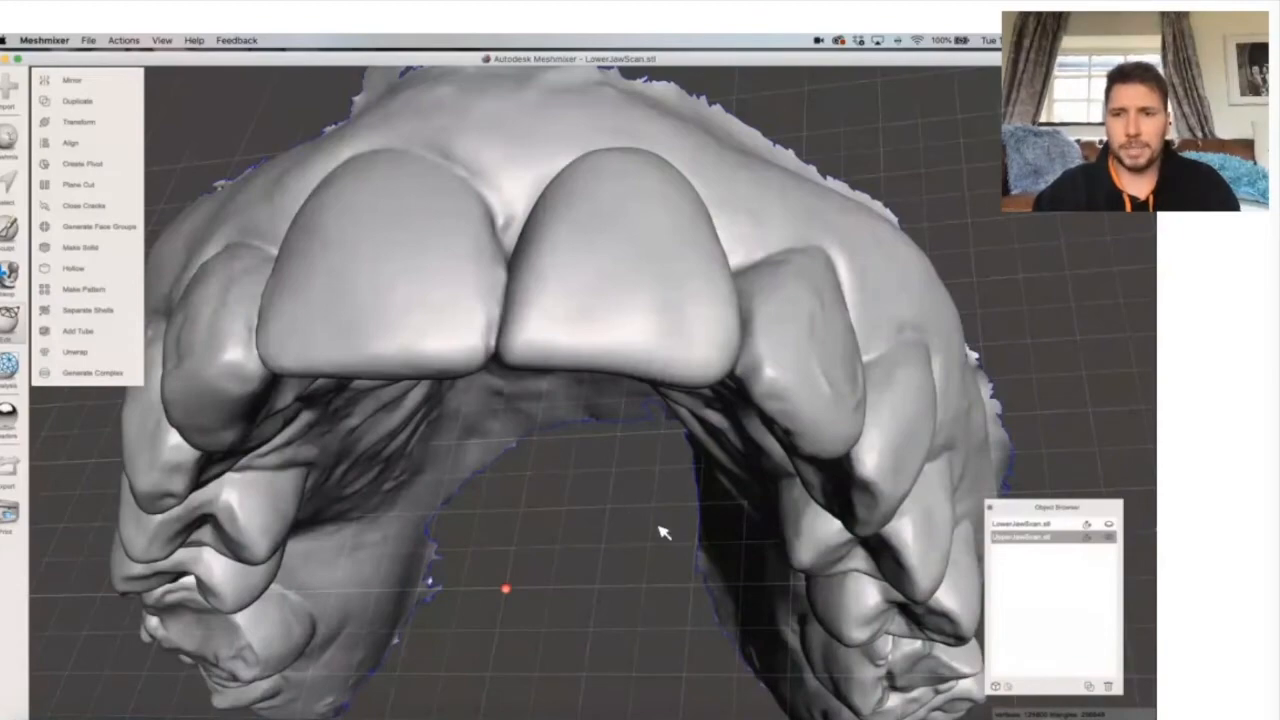
Inspect the combined upper jaw, separate it into its shells and select the jaw shell without the added central incisor.
scroll(662, 532, "down", 10)
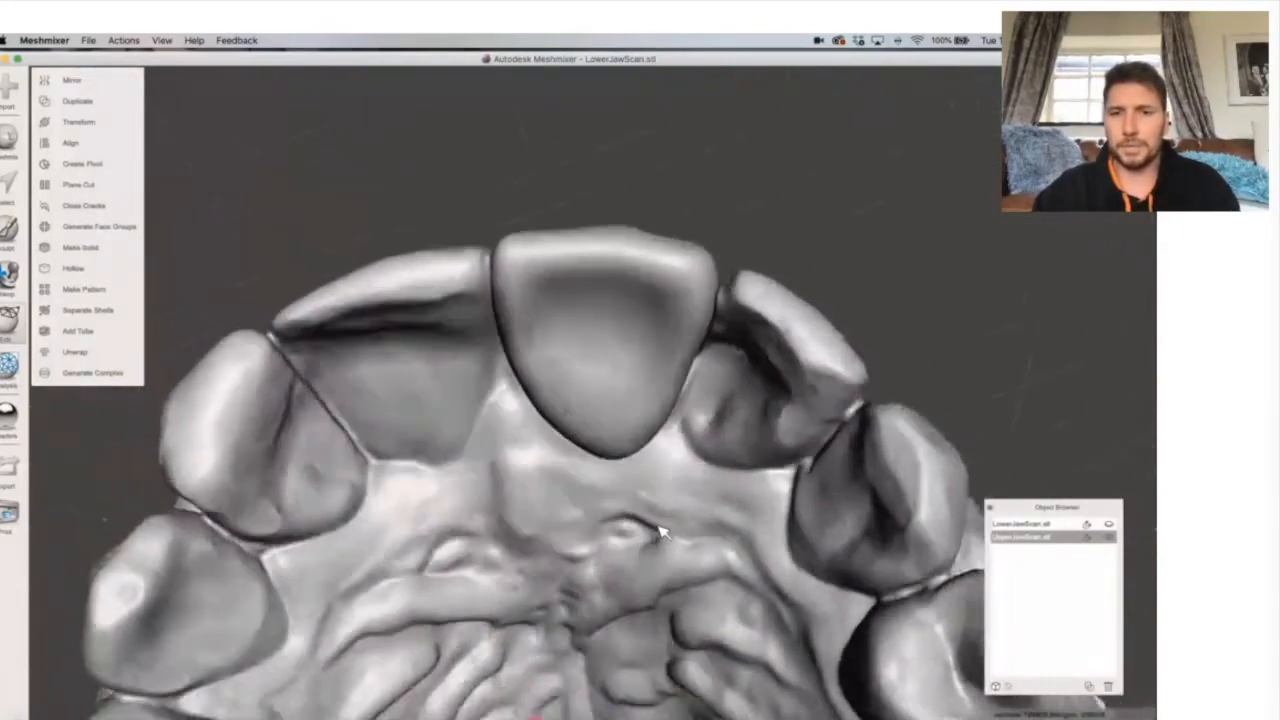
right_click_drag(662, 532, 558, 465)
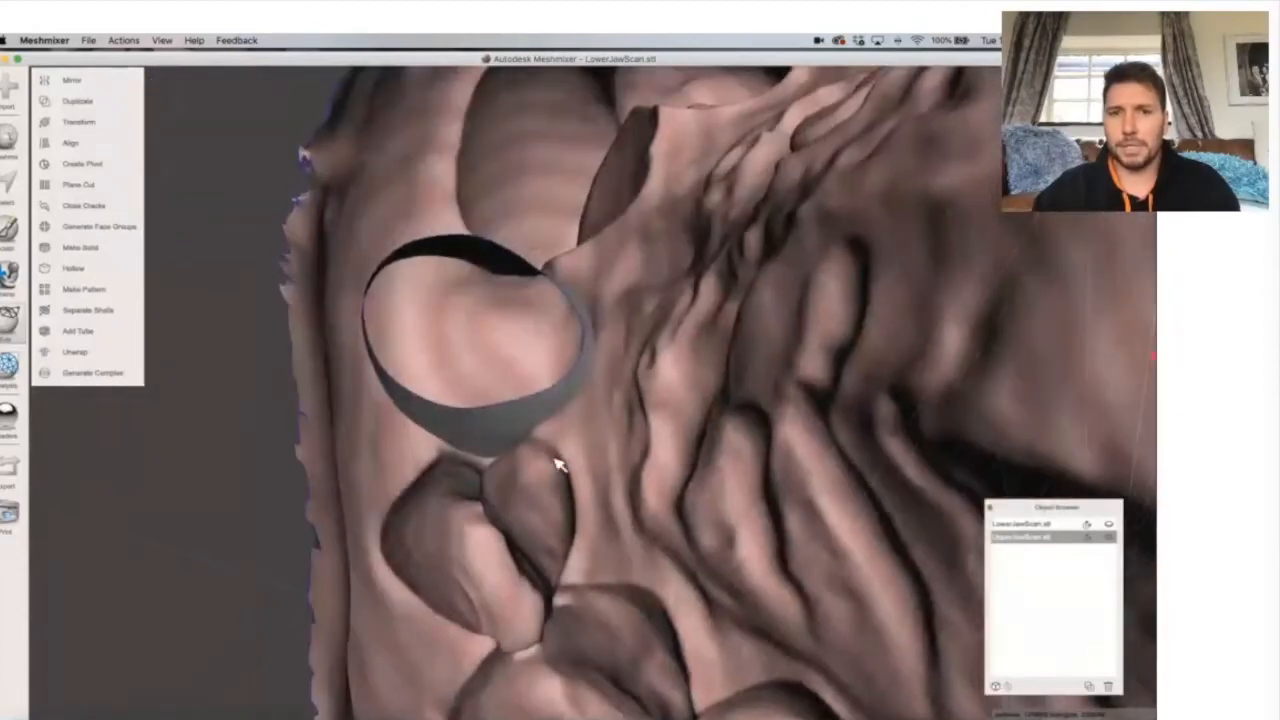
right_click_drag(440, 438, 533, 405)
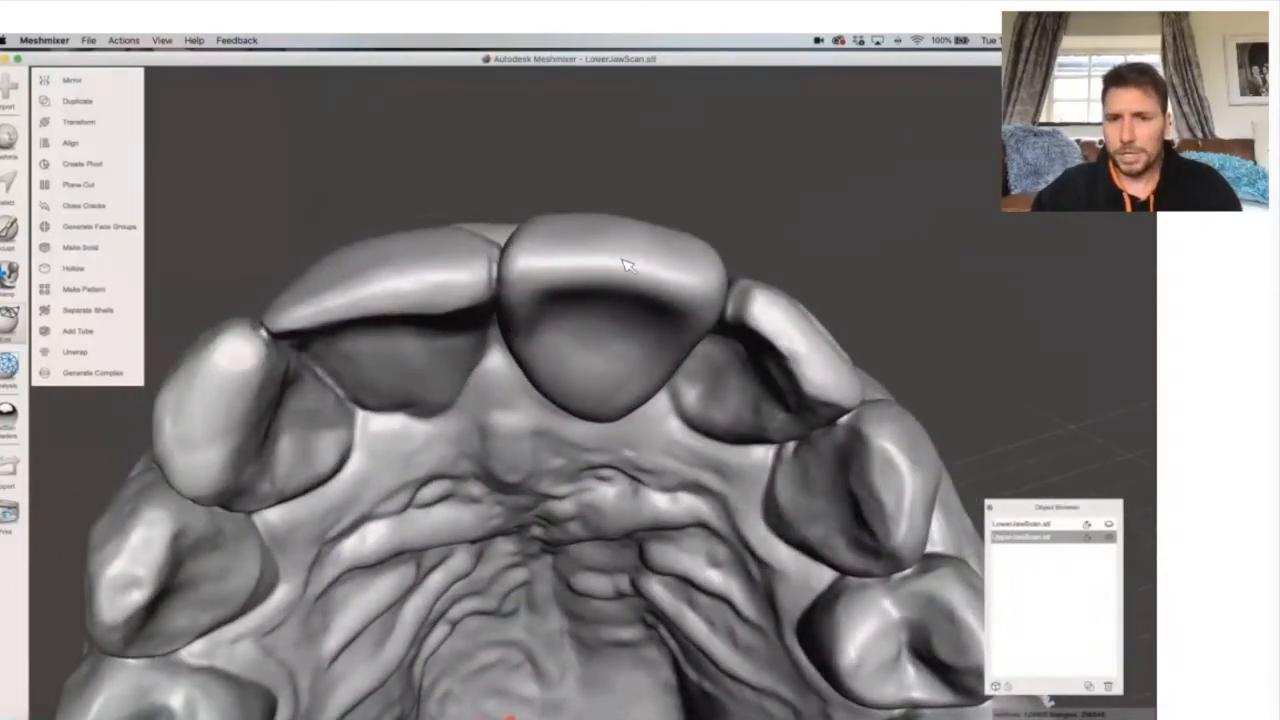
right_click_drag(641, 161, 632, 311)
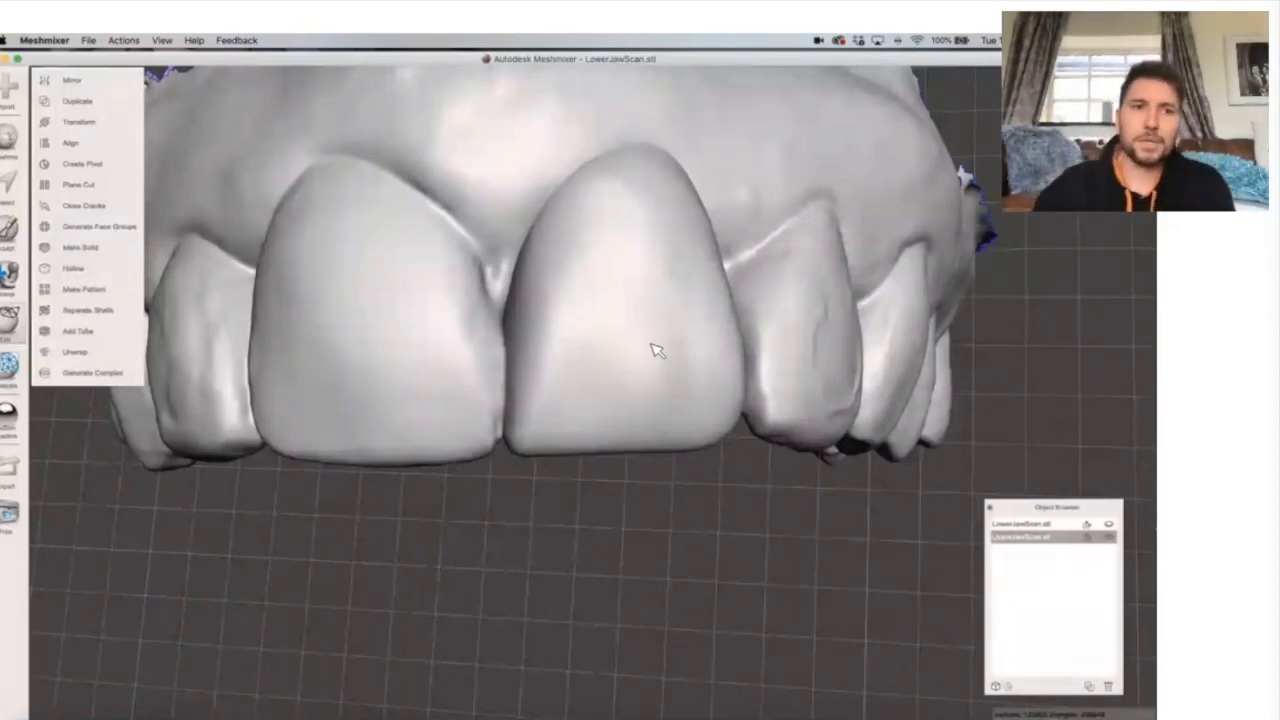
right_click_drag(598, 363, 708, 344)
right_click_drag(578, 448, 617, 310)
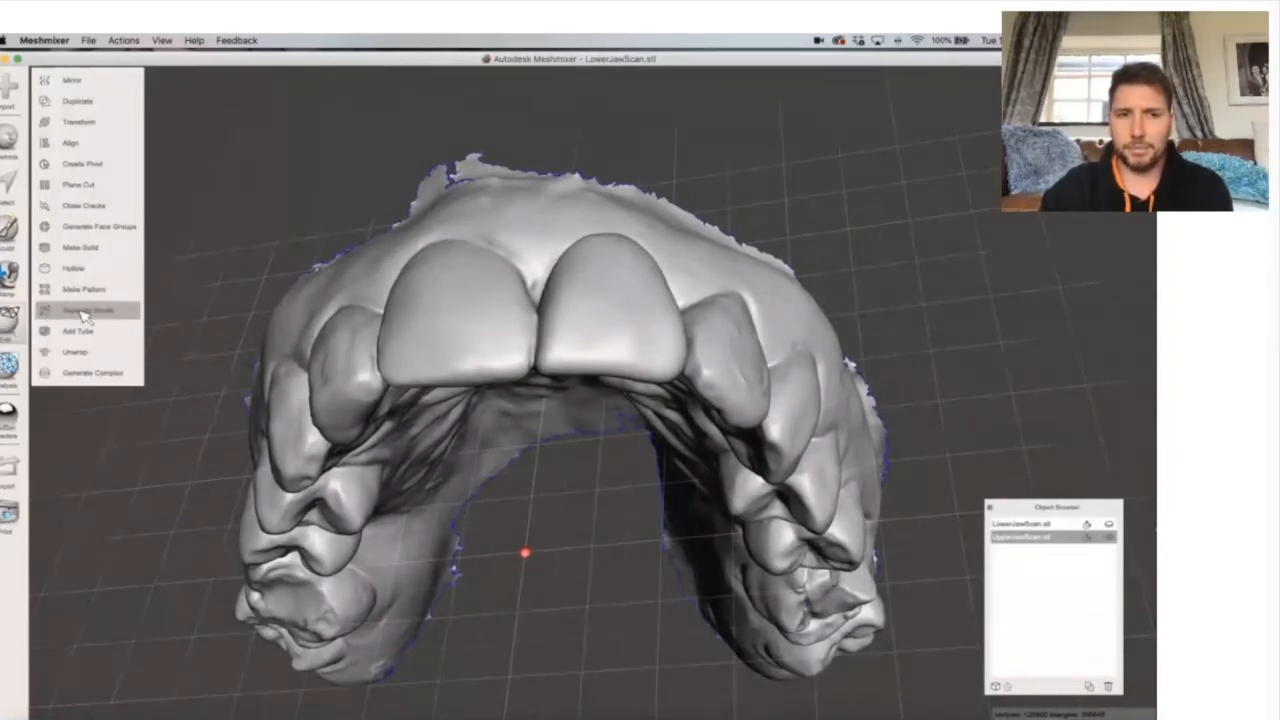
left_click(128, 314)
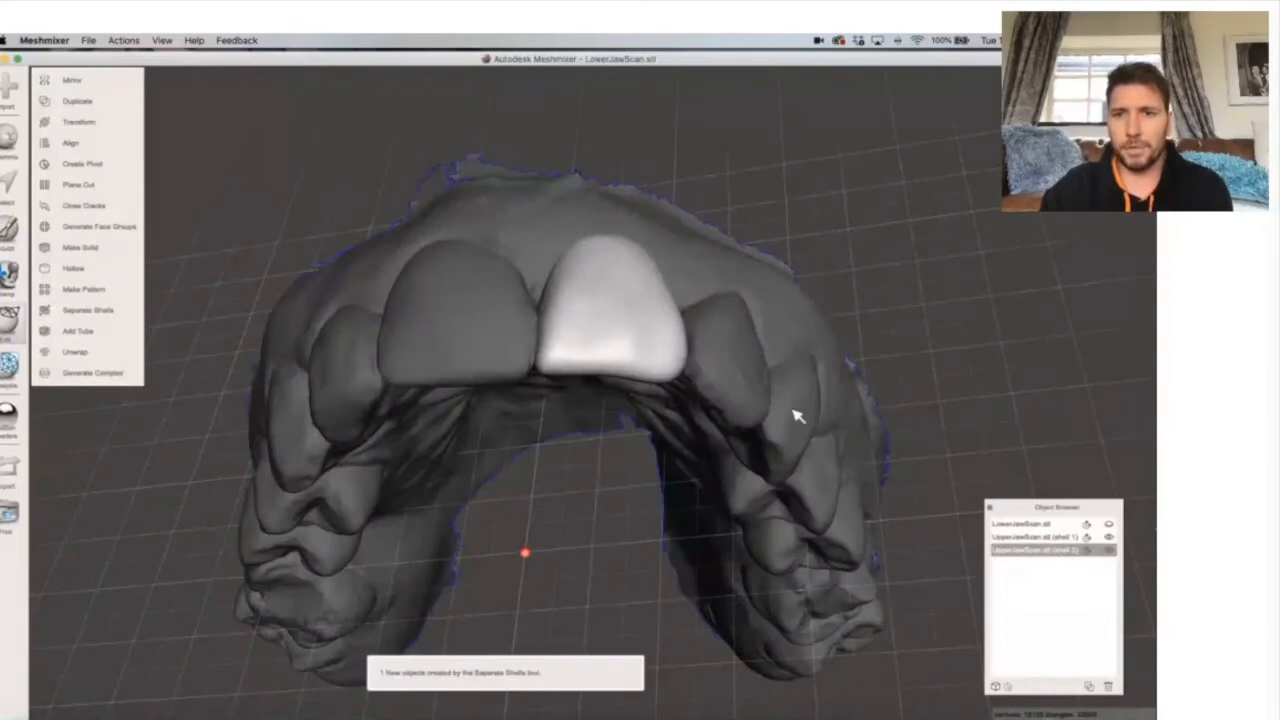
left_click(456, 326)
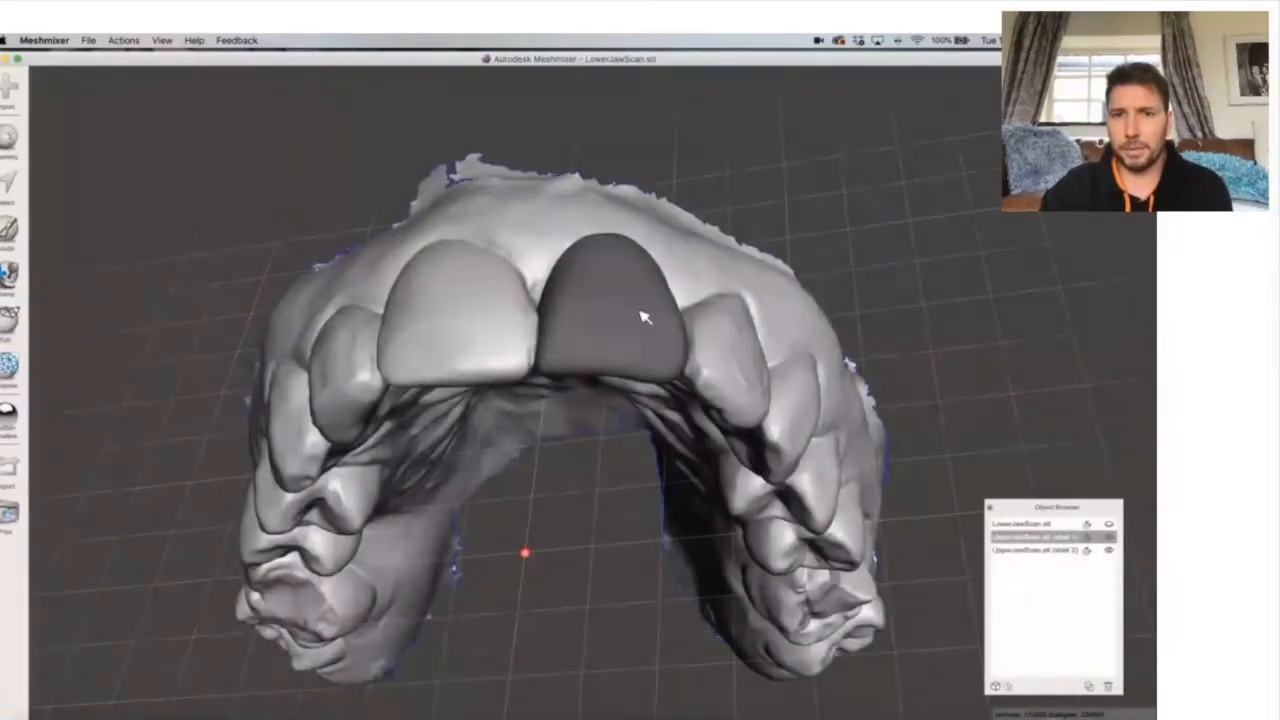
left_click(644, 317)
left_click(502, 323)
Select both upper jaw shells and combine them back into a single object.
scroll(600, 452, "up", 5)
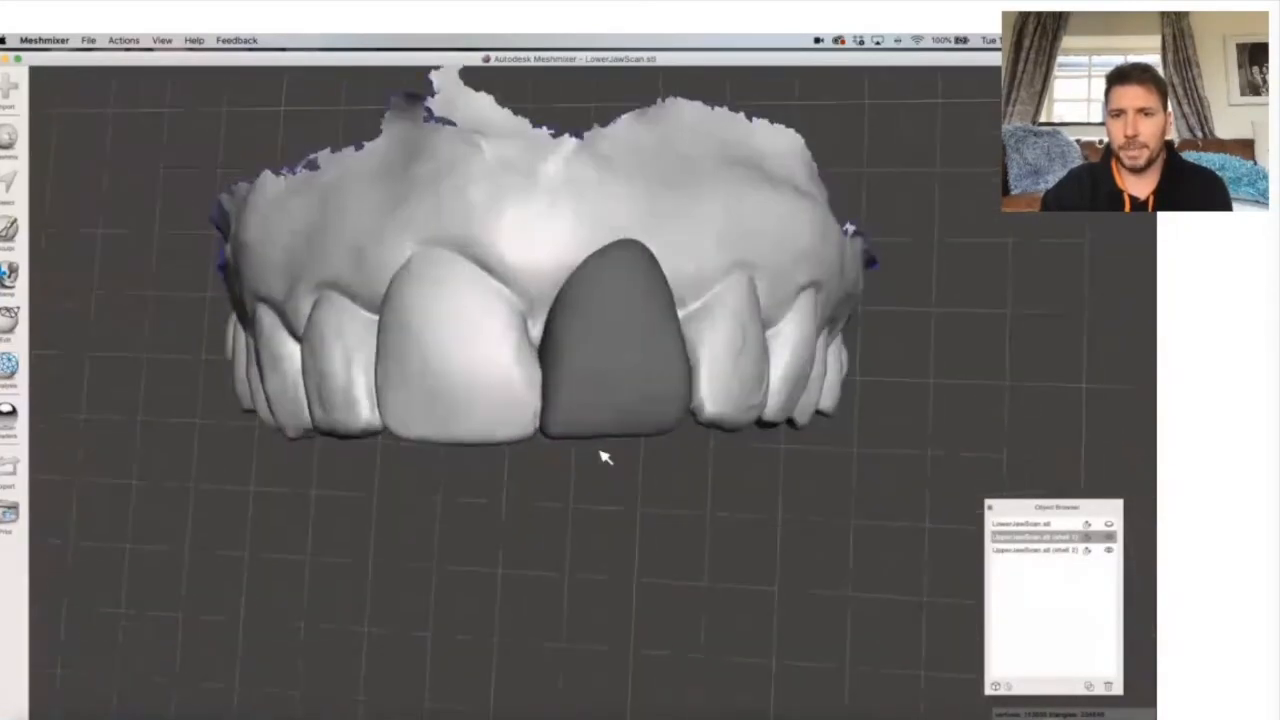
scroll(600, 452, "down", 10)
scroll(600, 452, "up", 5)
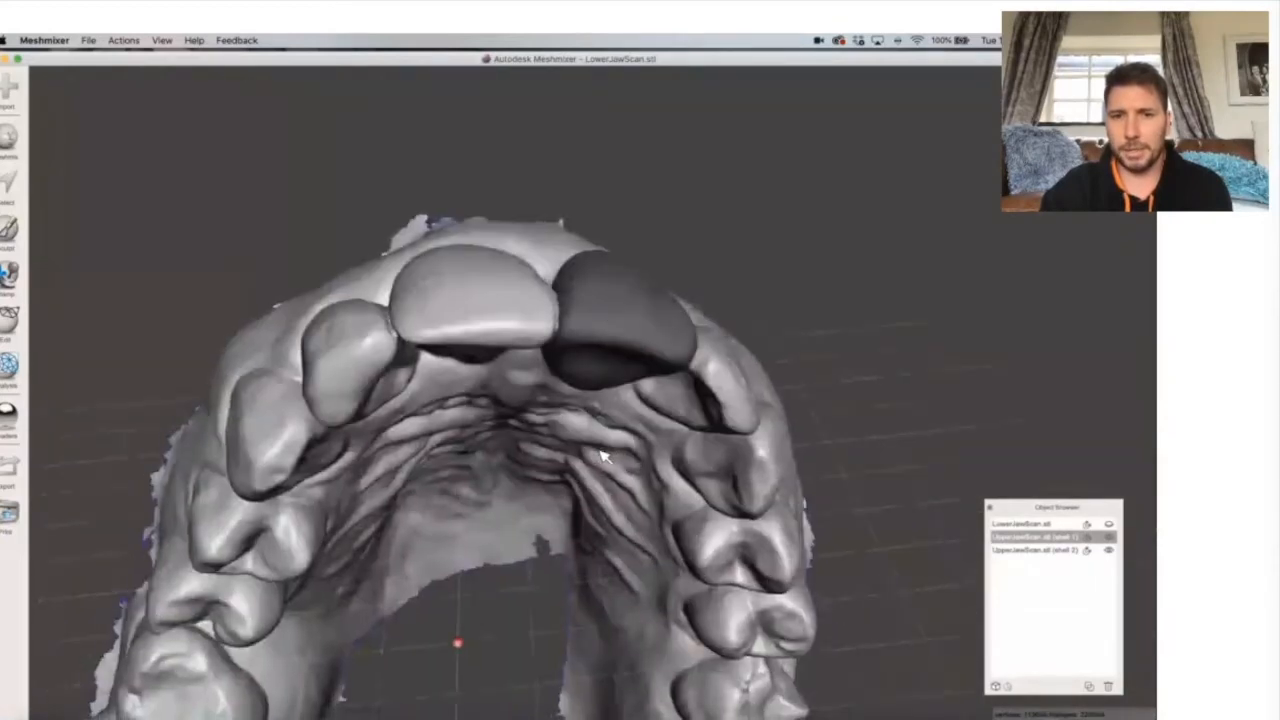
scroll(602, 454, "down", 3)
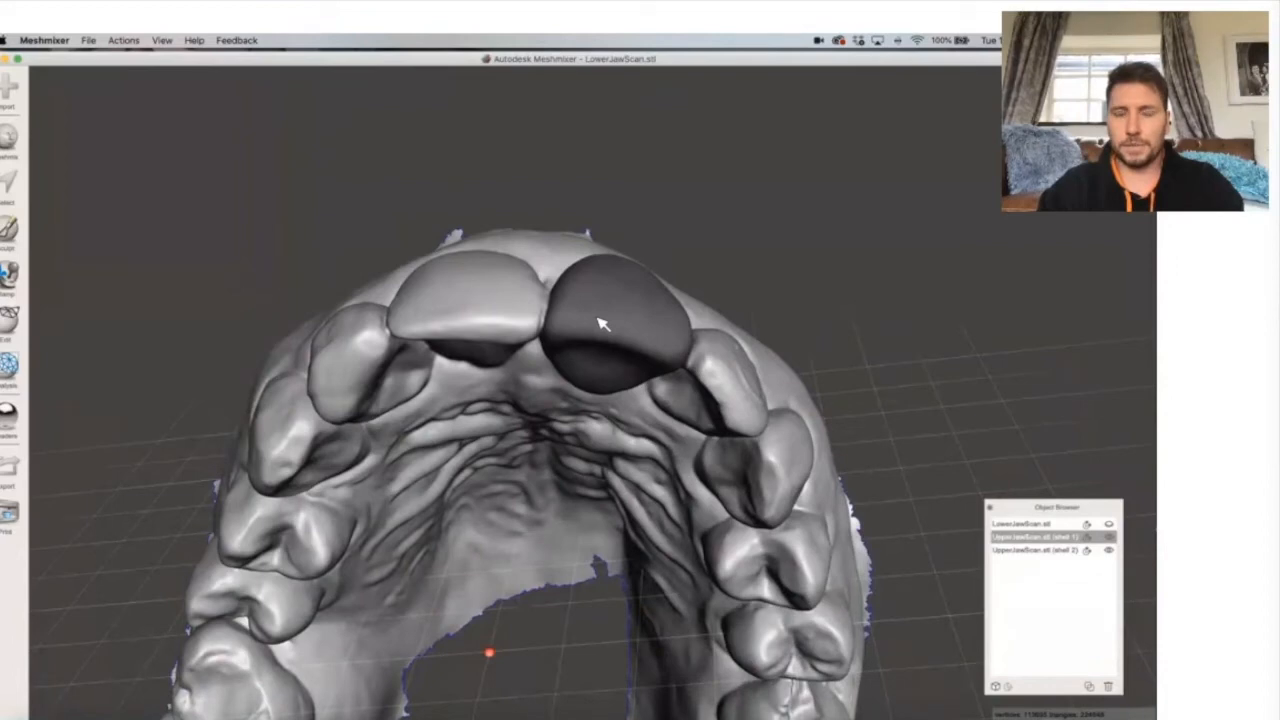
left_click(601, 323, "shift")
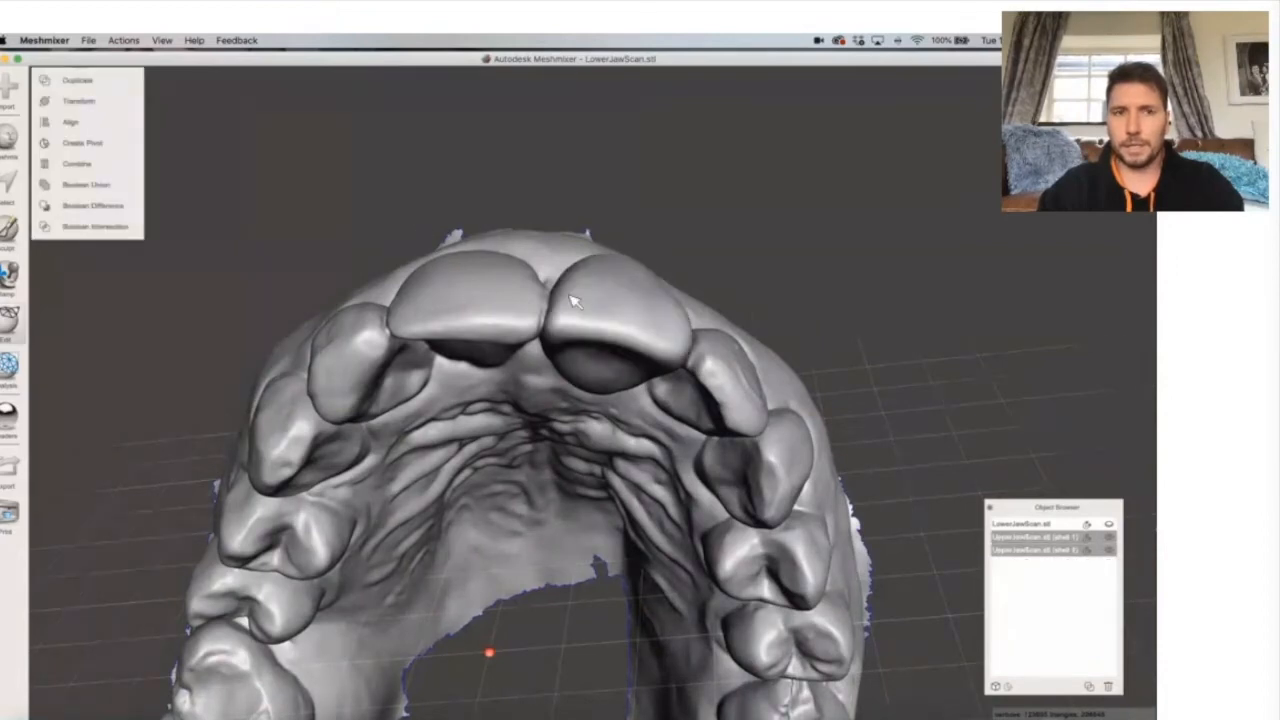
left_click(92, 166)
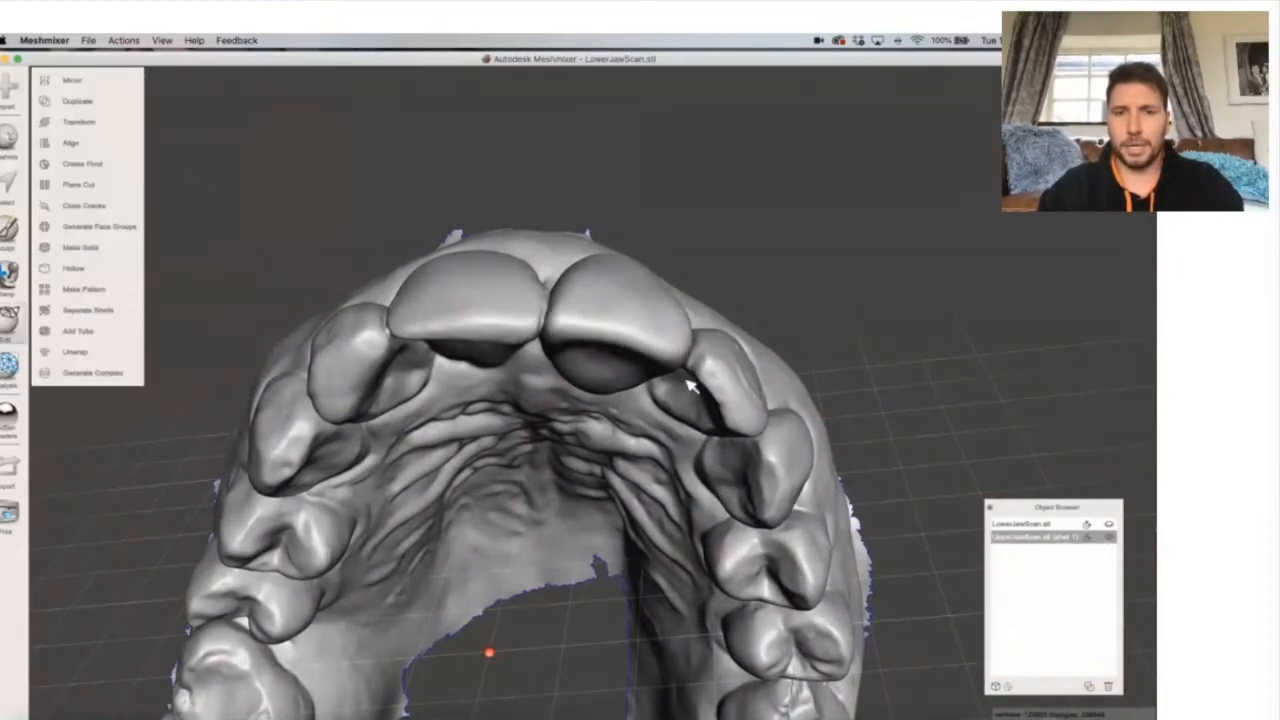
Build up the hollow palatal surfaces of the two teeth flanking the added central incisor with the Draw2 sculpting brush.
right_click_drag(603, 450, 600, 358)
scroll(600, 358, "up", 3)
scroll(600, 356, "down", 3)
scroll(601, 364, "up", 5)
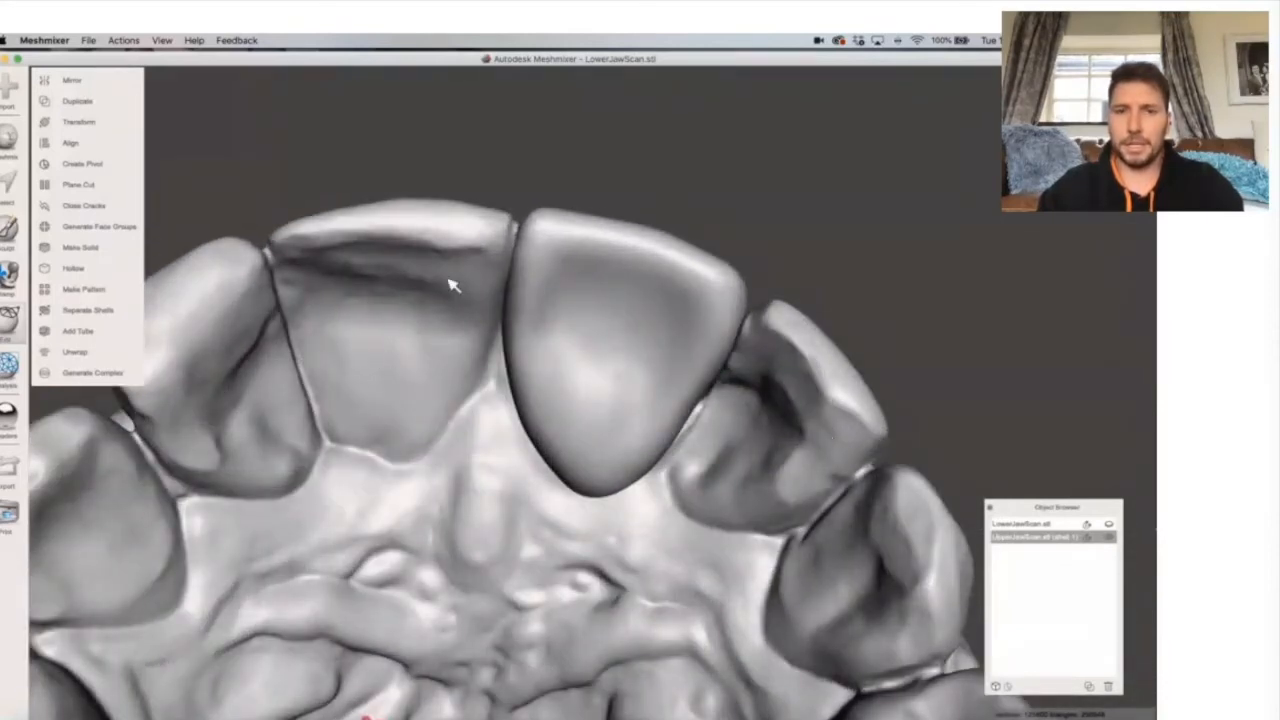
left_click(12, 230)
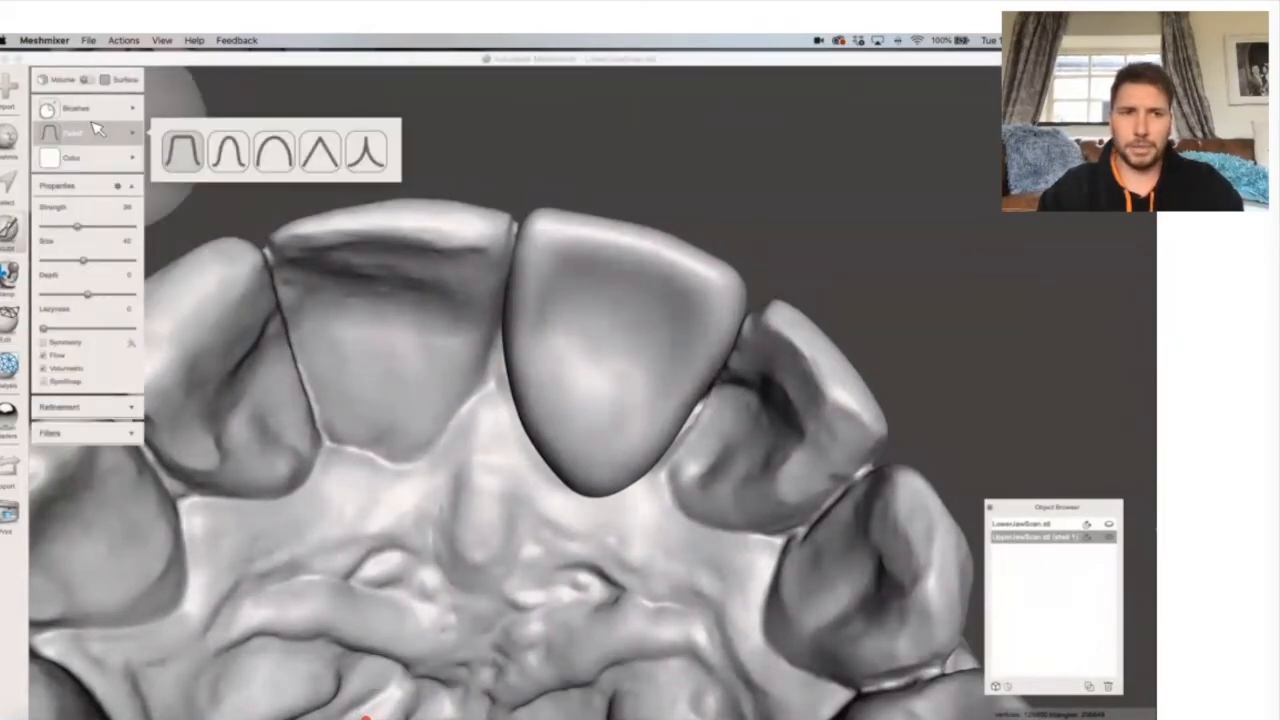
mouse_move(95, 118)
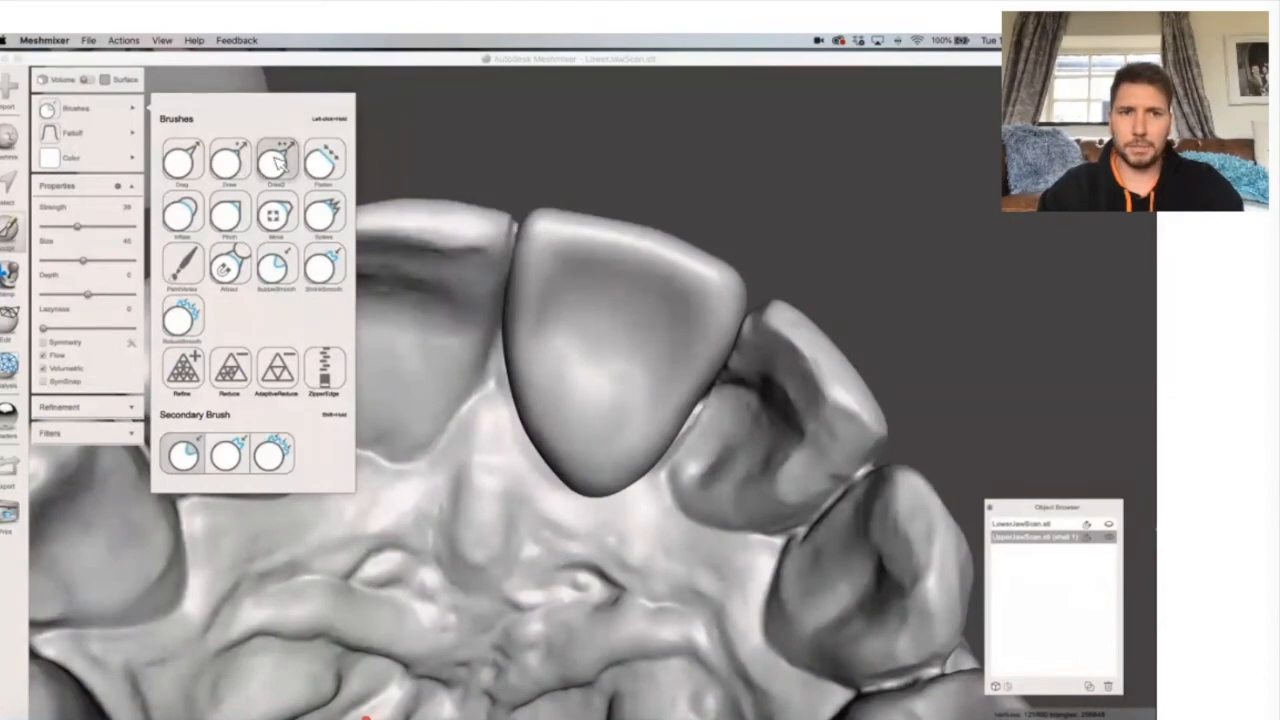
left_click(277, 158)
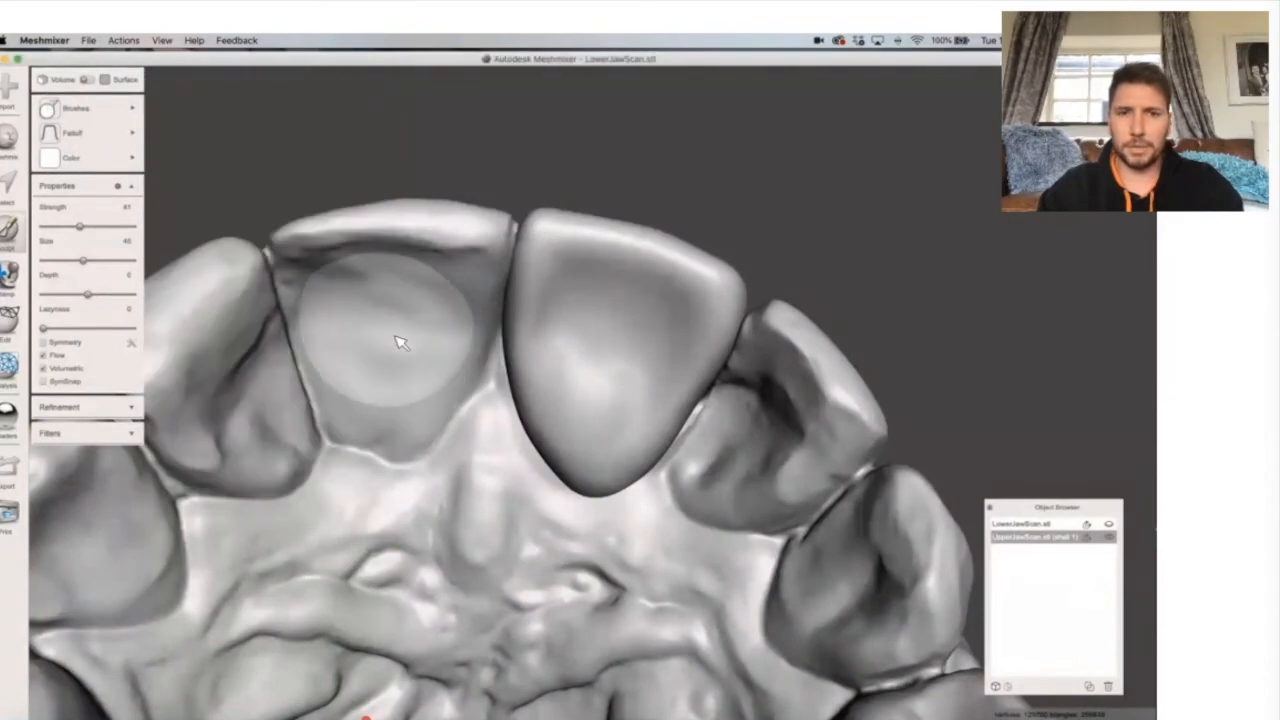
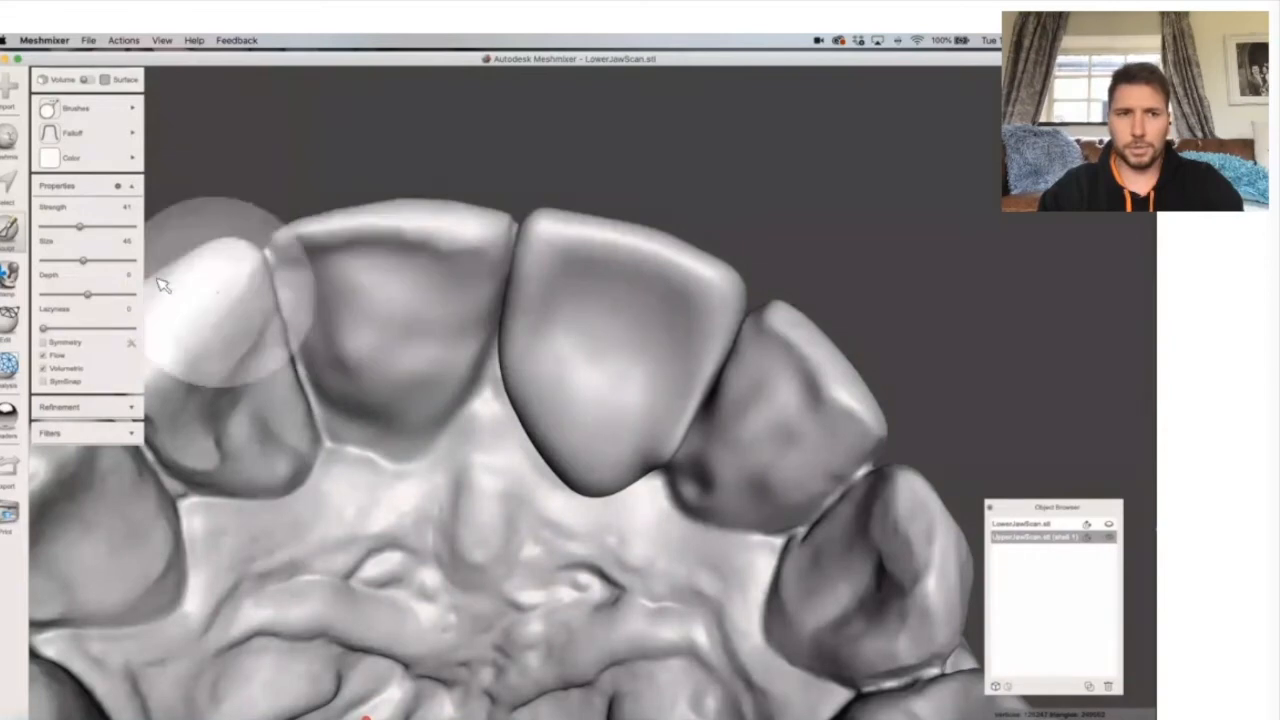
Smooth the built-up palatal surfaces of the two neighbouring teeth with the BubbleSmooth brush.
left_click(113, 113)
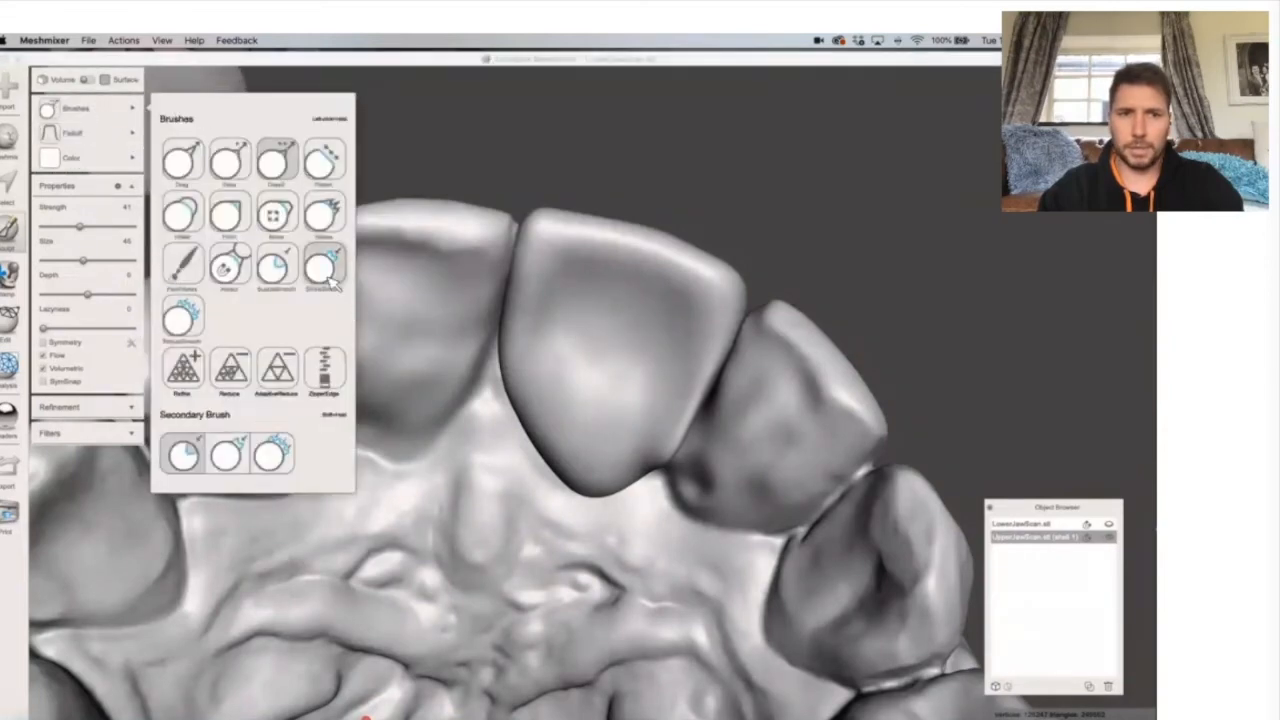
left_click(277, 265)
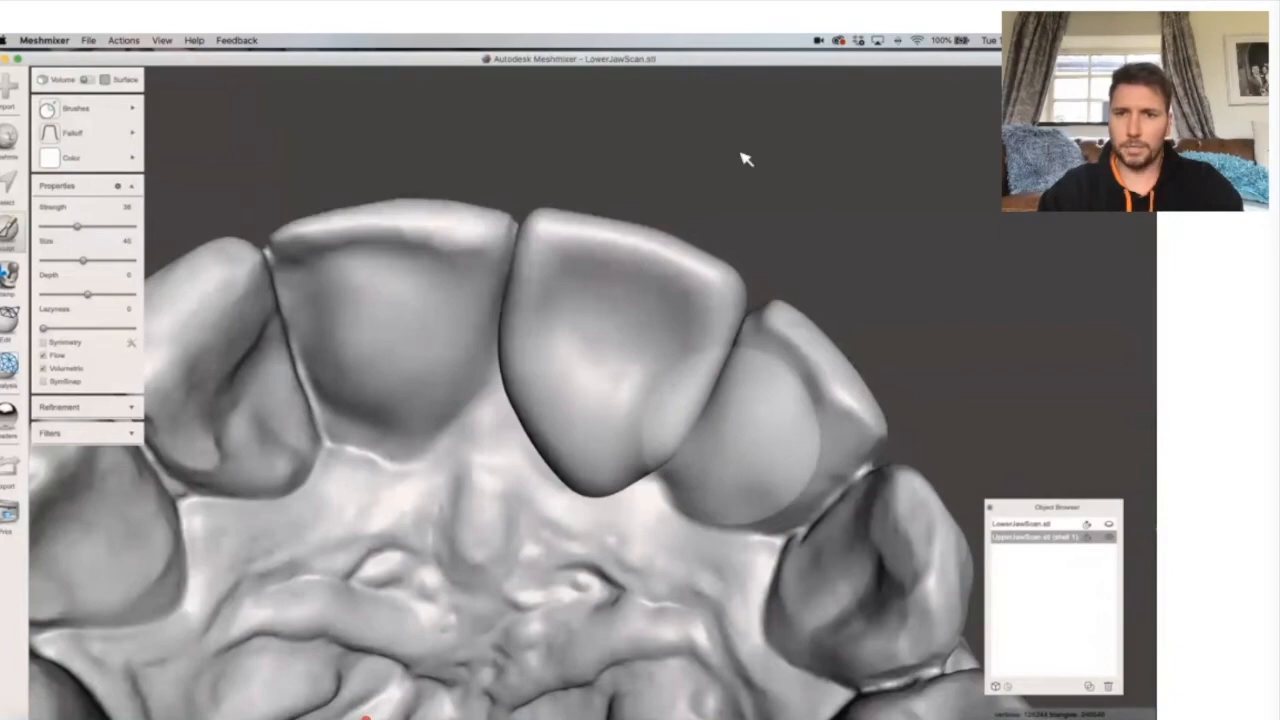
right_click_drag(813, 188, 655, 349)
scroll(518, 374, "down", 3)
scroll(514, 375, "up", 4)
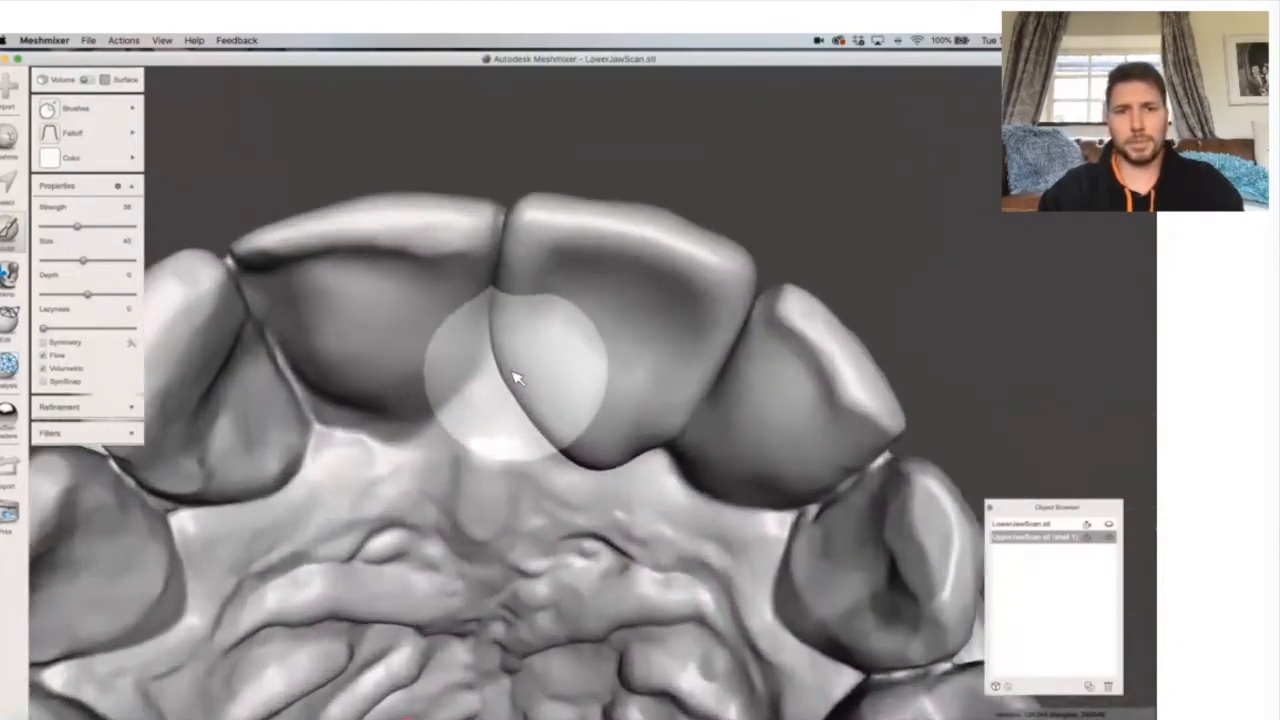
Fill the palatal gaps between the added central incisor and its neighbours with the Draw2 brush at size 27.
scroll(514, 376, "up", 3)
left_click(75, 108)
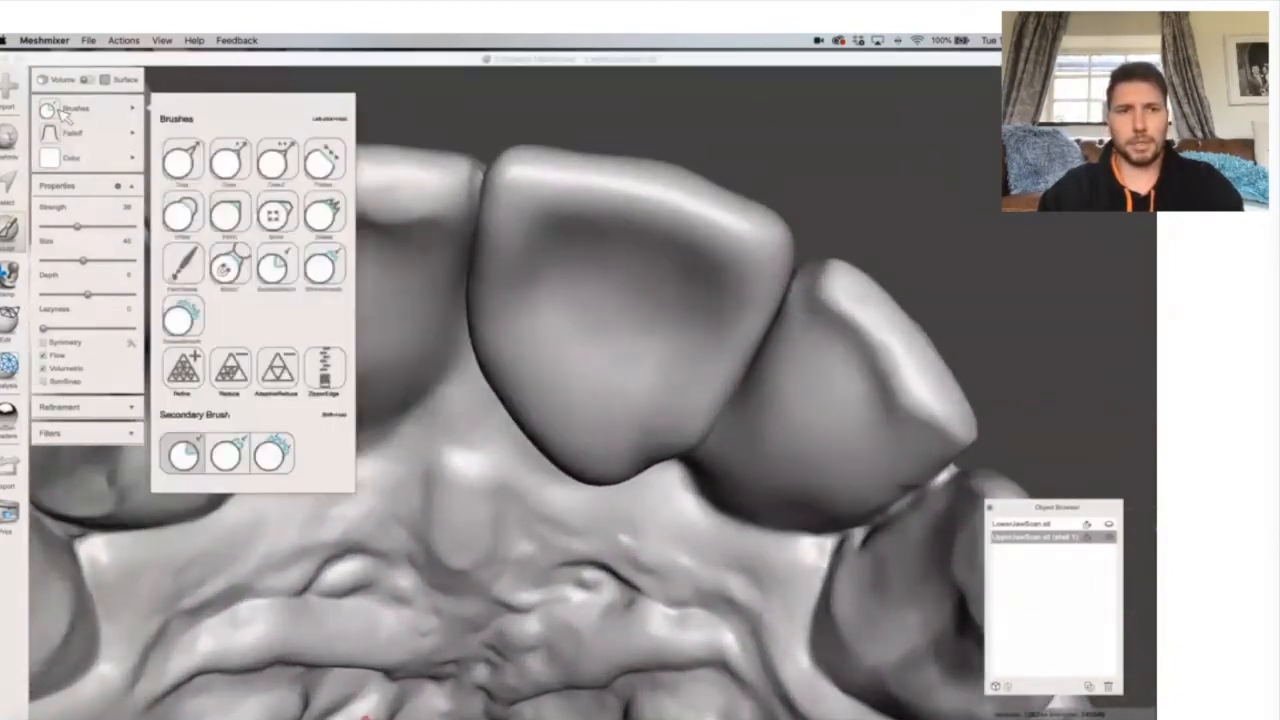
left_click(280, 160)
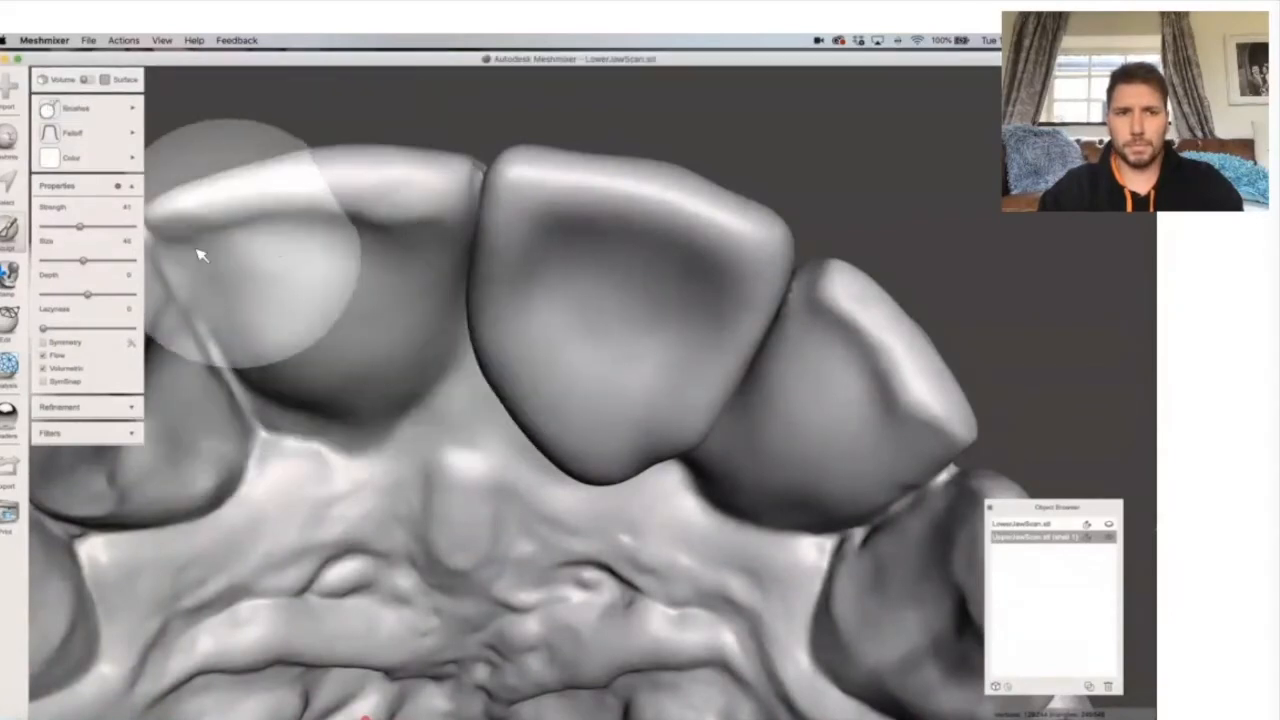
left_click_drag(97, 260, 81, 261)
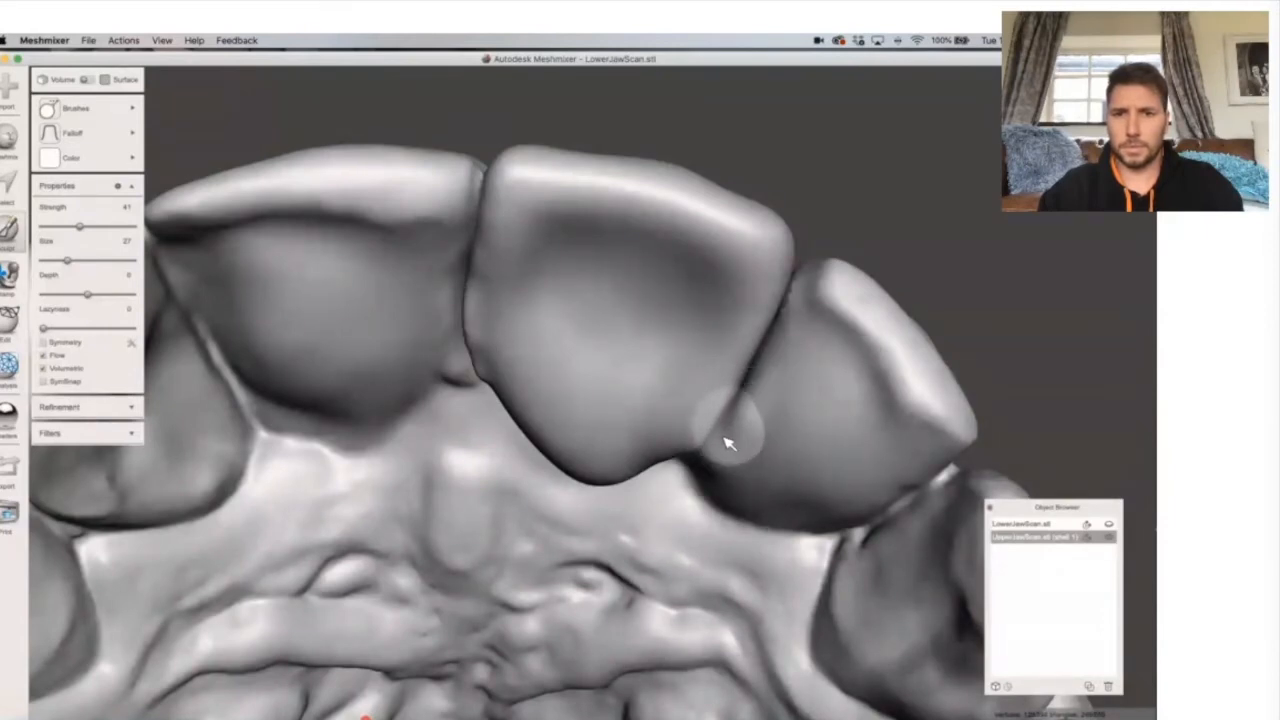
Flatten the added material at the palatal contacts beside the central incisor, using the Flatten brush with a larger size.
mouse_move(140, 134)
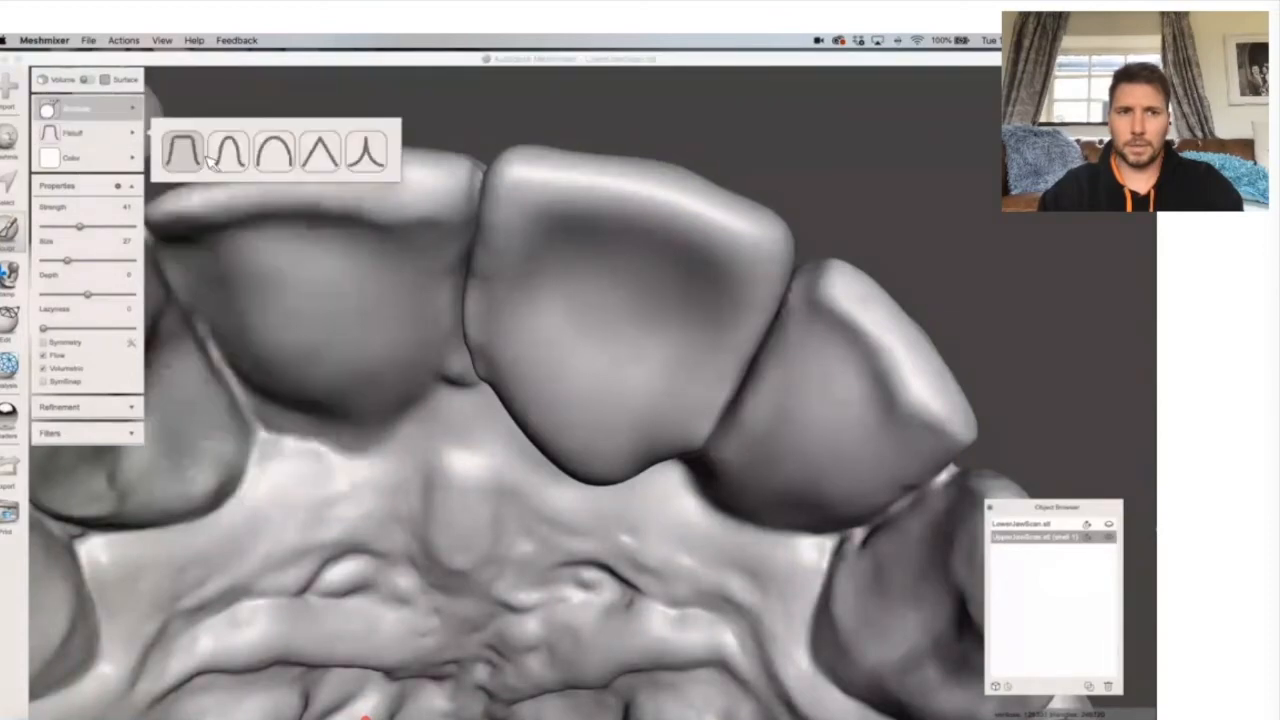
mouse_move(138, 110)
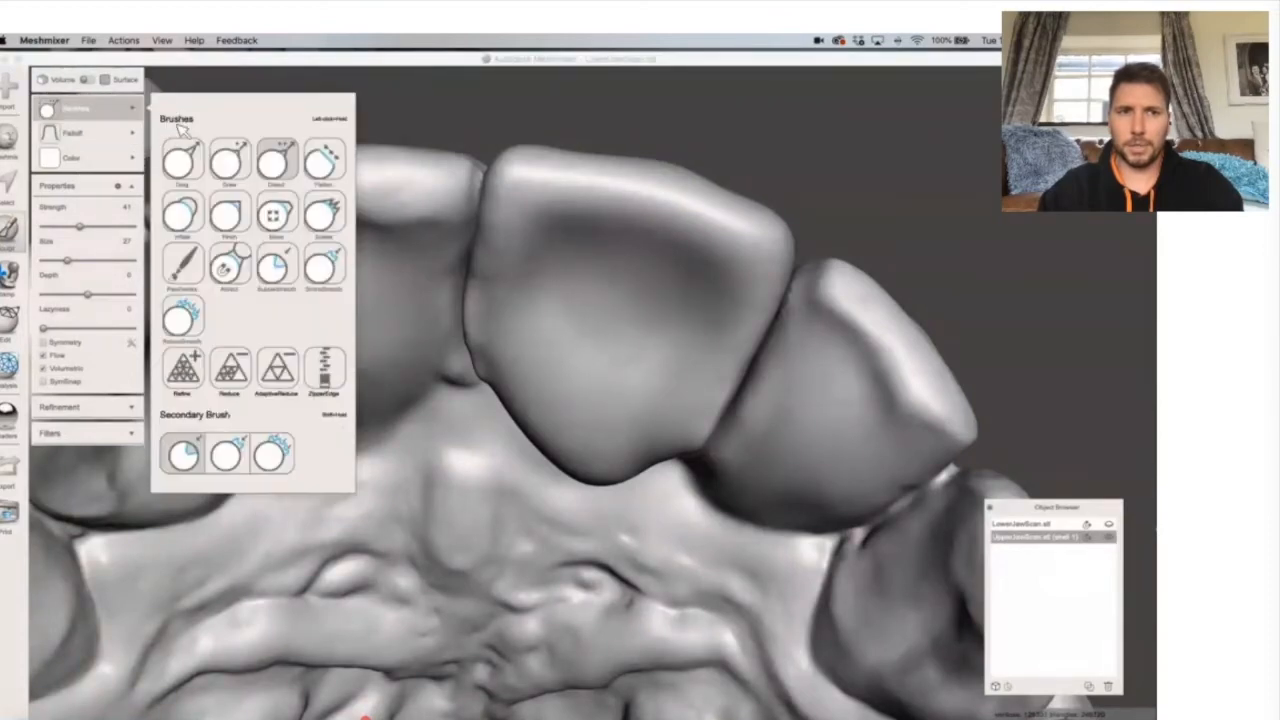
left_click(322, 165)
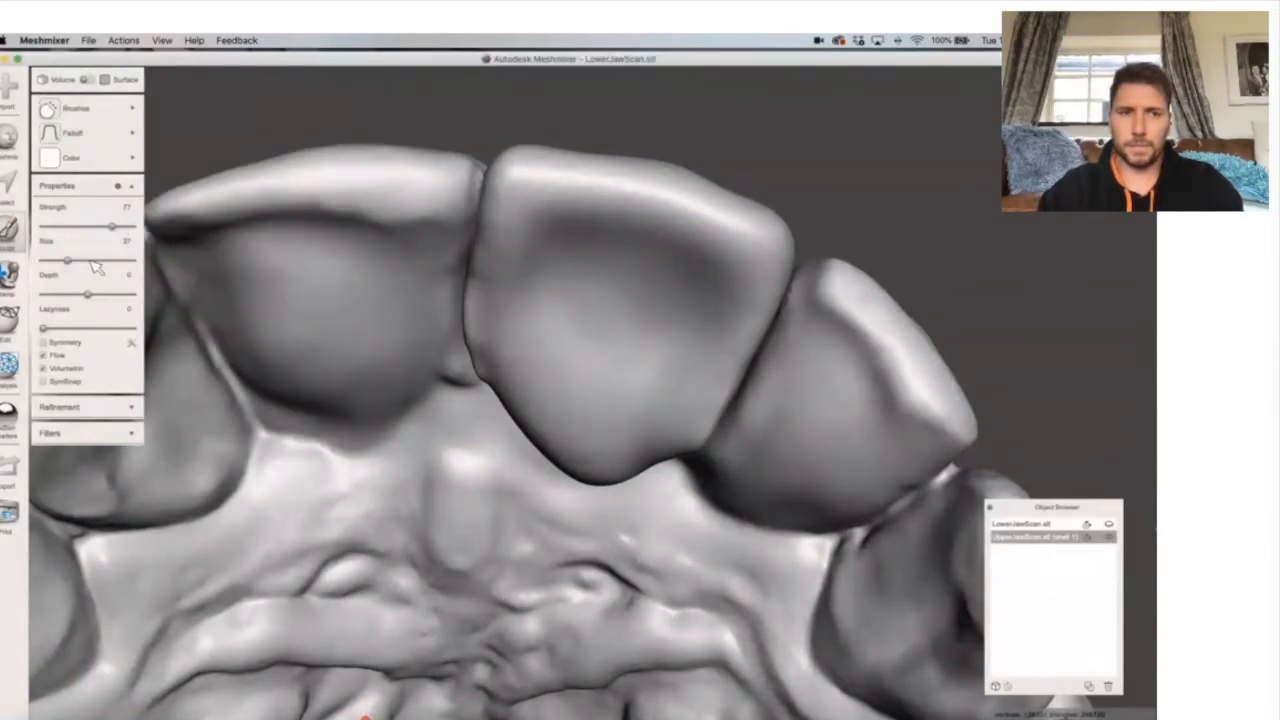
left_click_drag(69, 261, 79, 261)
mouse_move(408, 336)
left_mouse_down()
mouse_move(466, 367)
mouse_move(466, 287)
left_mouse_up()
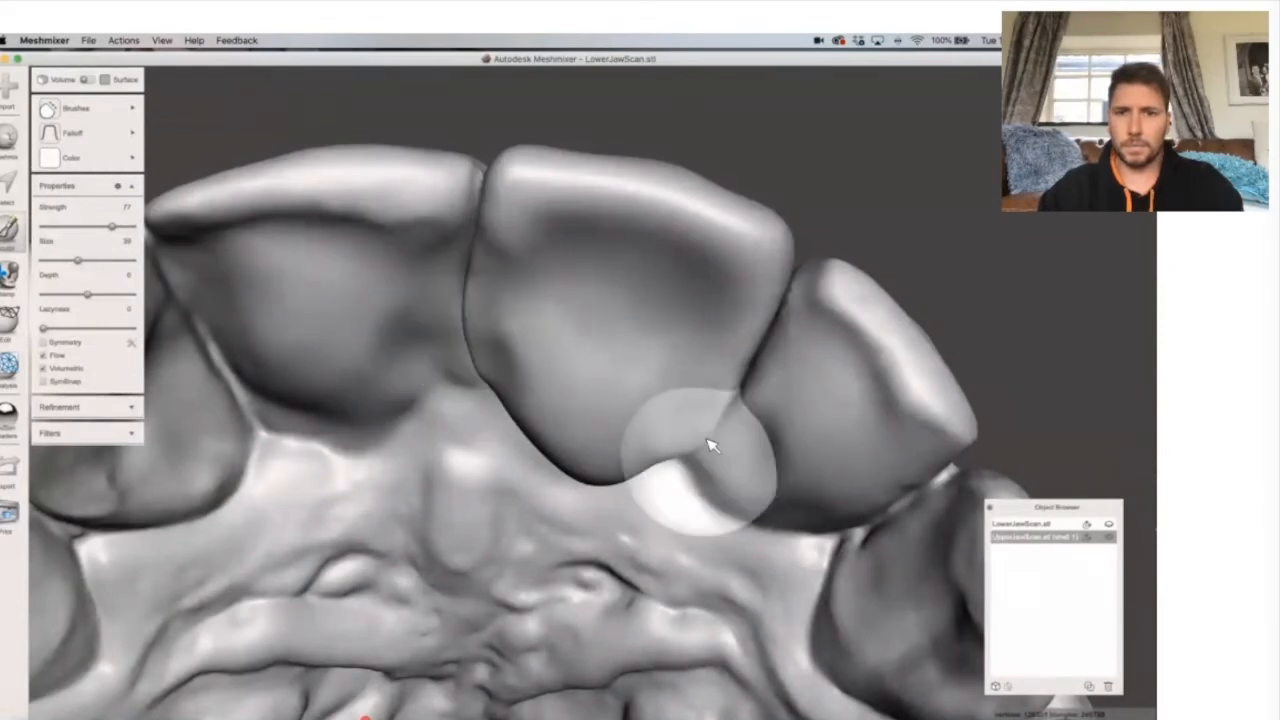
Smooth the palatal surfaces and transitions around the added central incisor with the BubbleSmooth brush and check the arch.
left_click(72, 132)
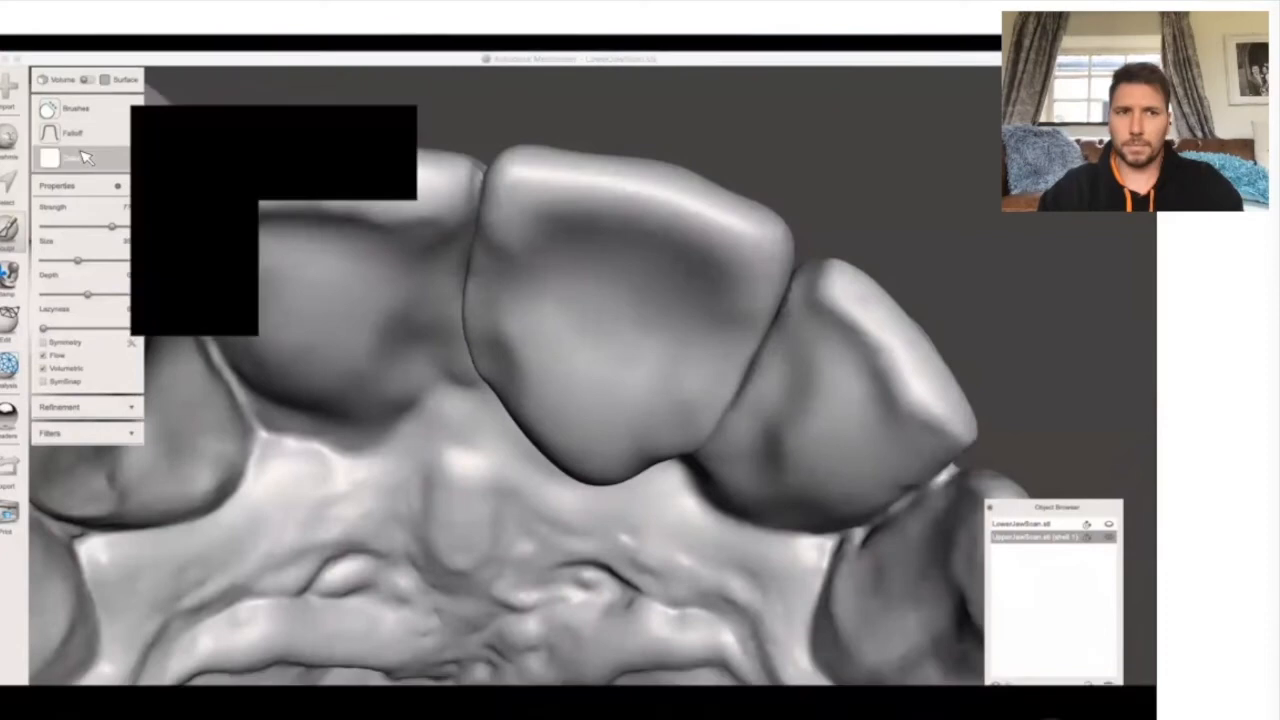
left_click(126, 112)
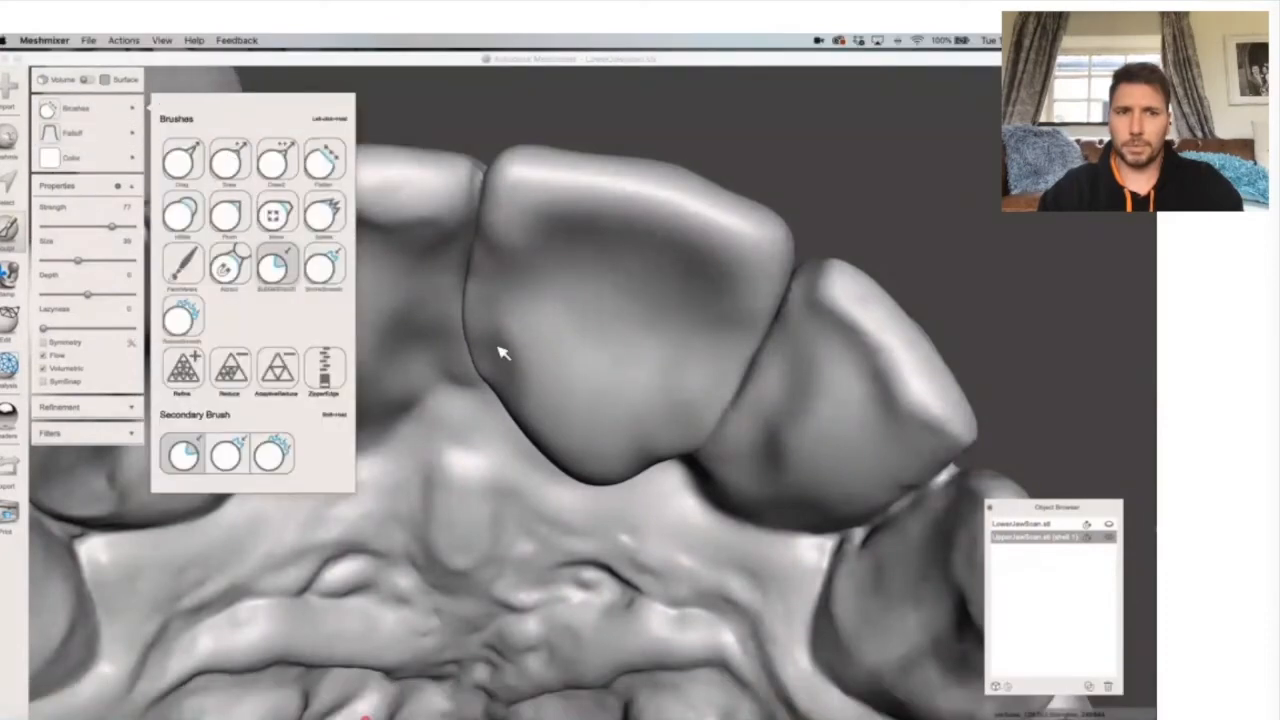
left_click(439, 336)
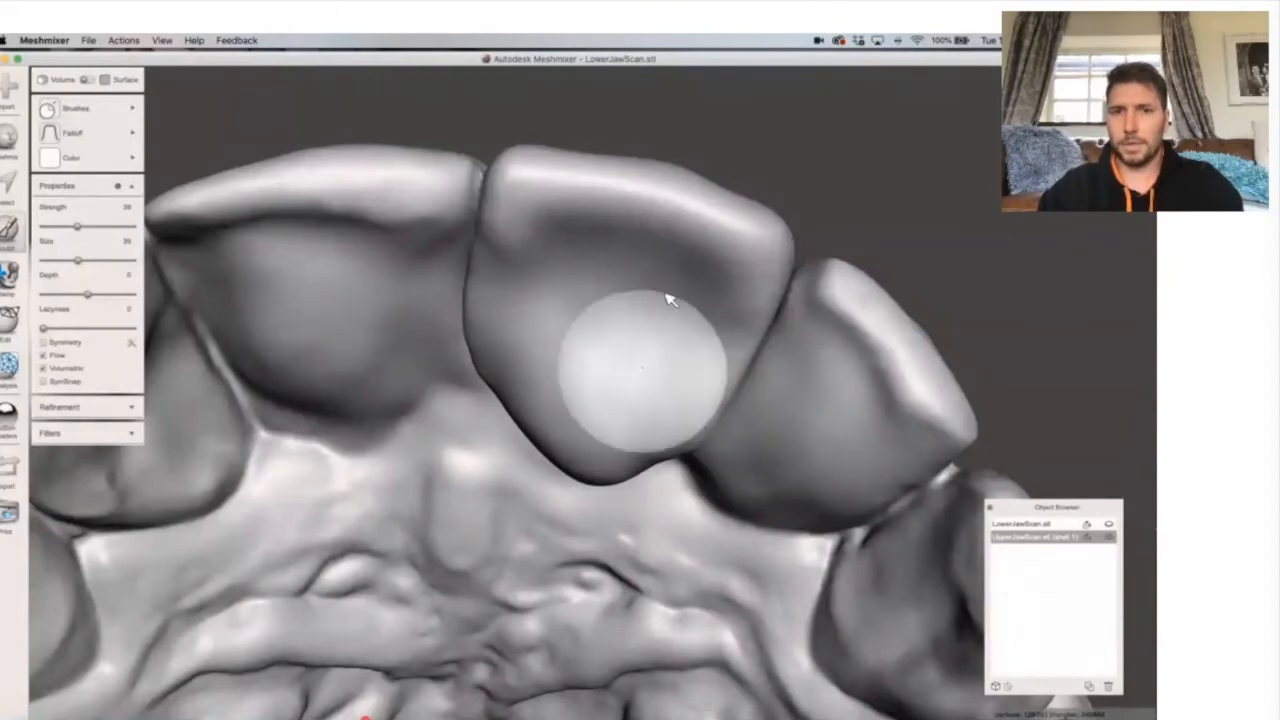
scroll(656, 306, "up", 1)
scroll(654, 302, "up", 2)
scroll(668, 300, "down", 6)
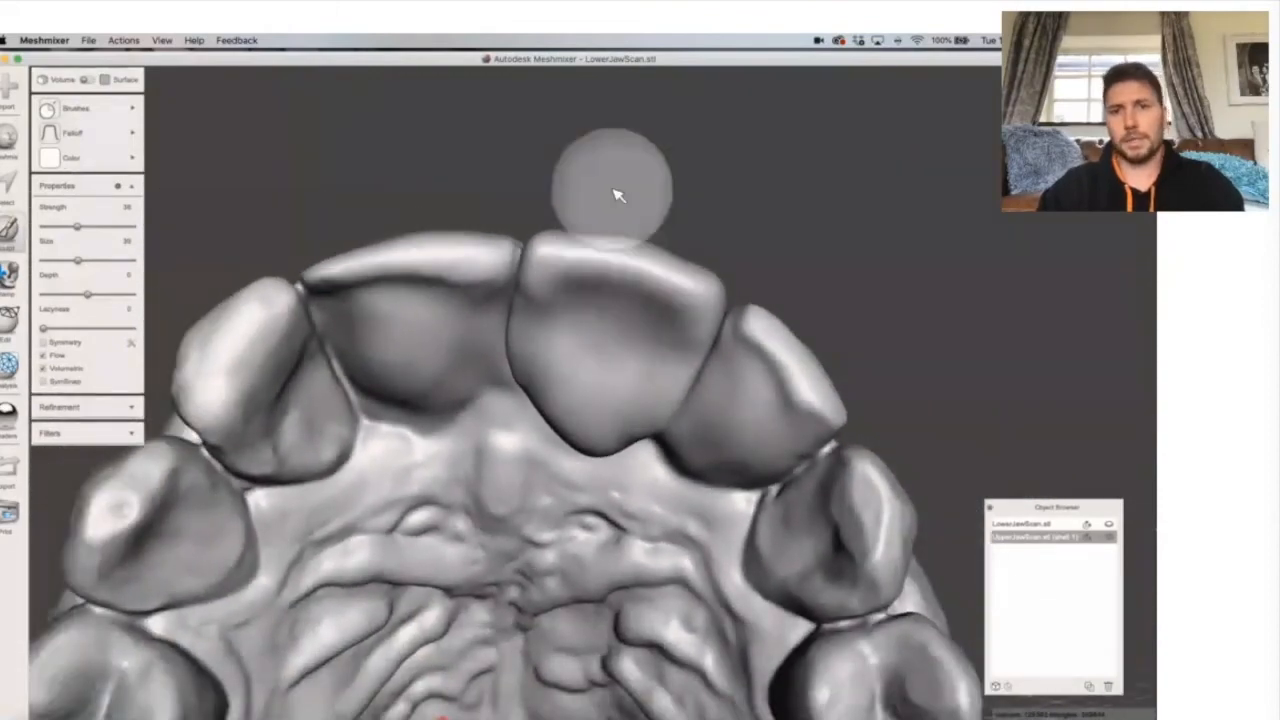
Show the lower jaw scan and check where the palatal surfaces of the upper front teeth cut through the lower teeth.
right_click_drag(611, 188, 614, 189)
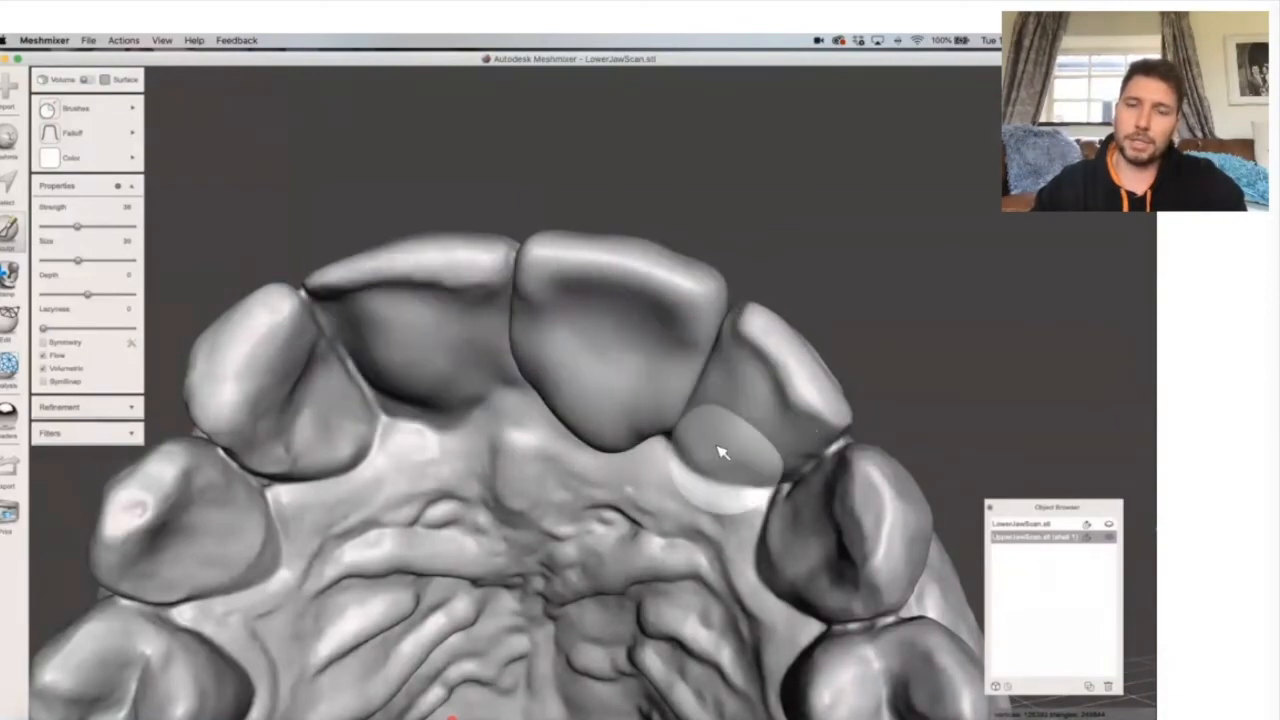
right_click_drag(743, 199, 820, 277)
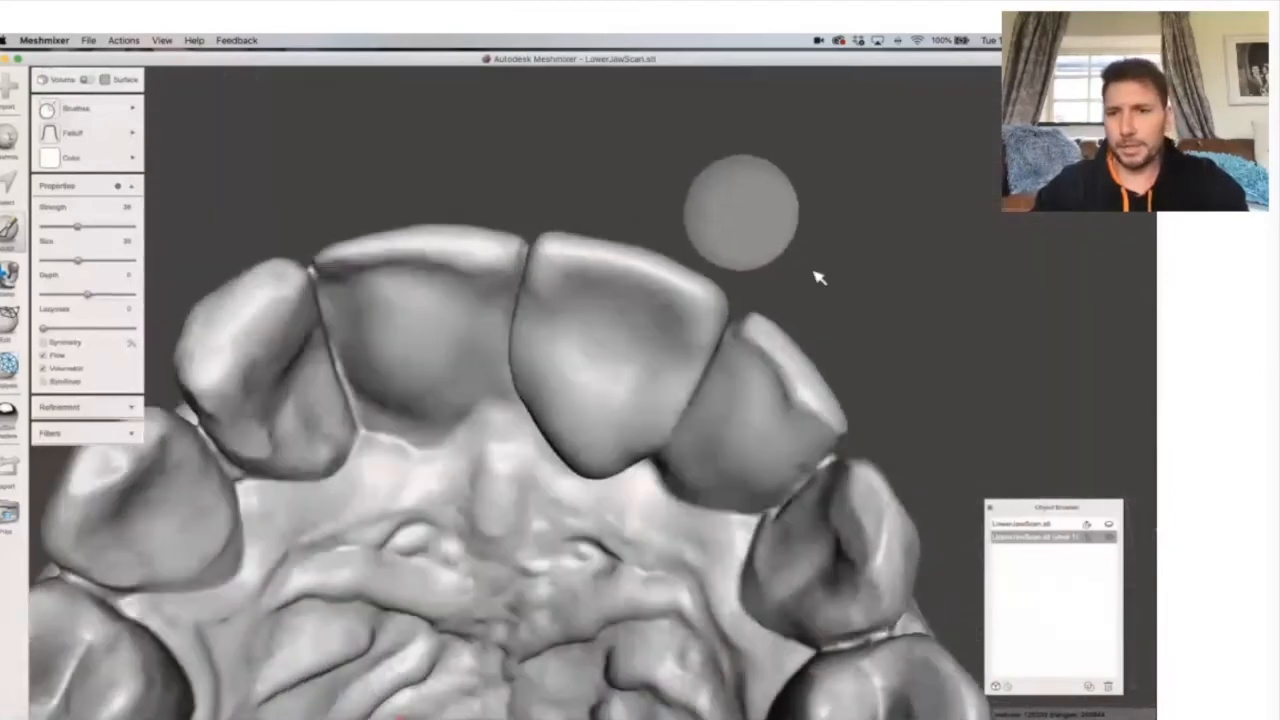
left_click(1110, 525)
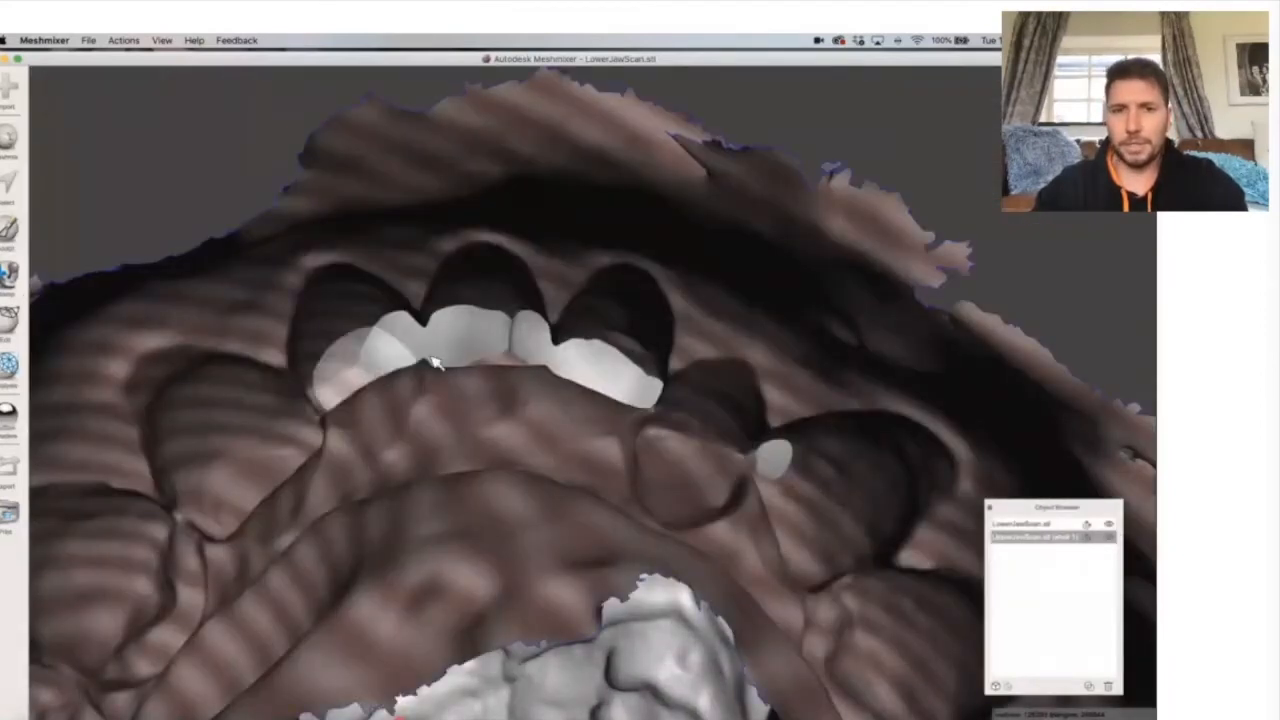
right_click_drag(609, 251, 610, 248)
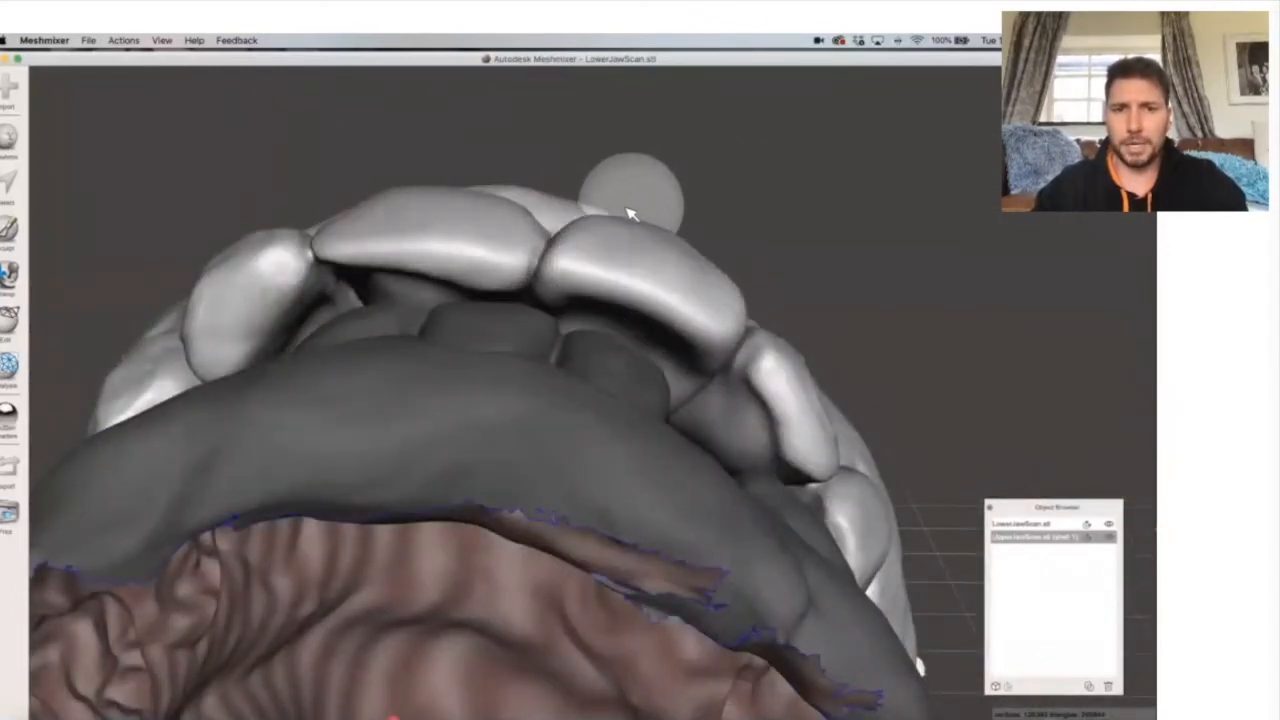
Select the whole upper jaw mesh and flip its normals.
double_click(630, 213)
mouse_move(95, 97)
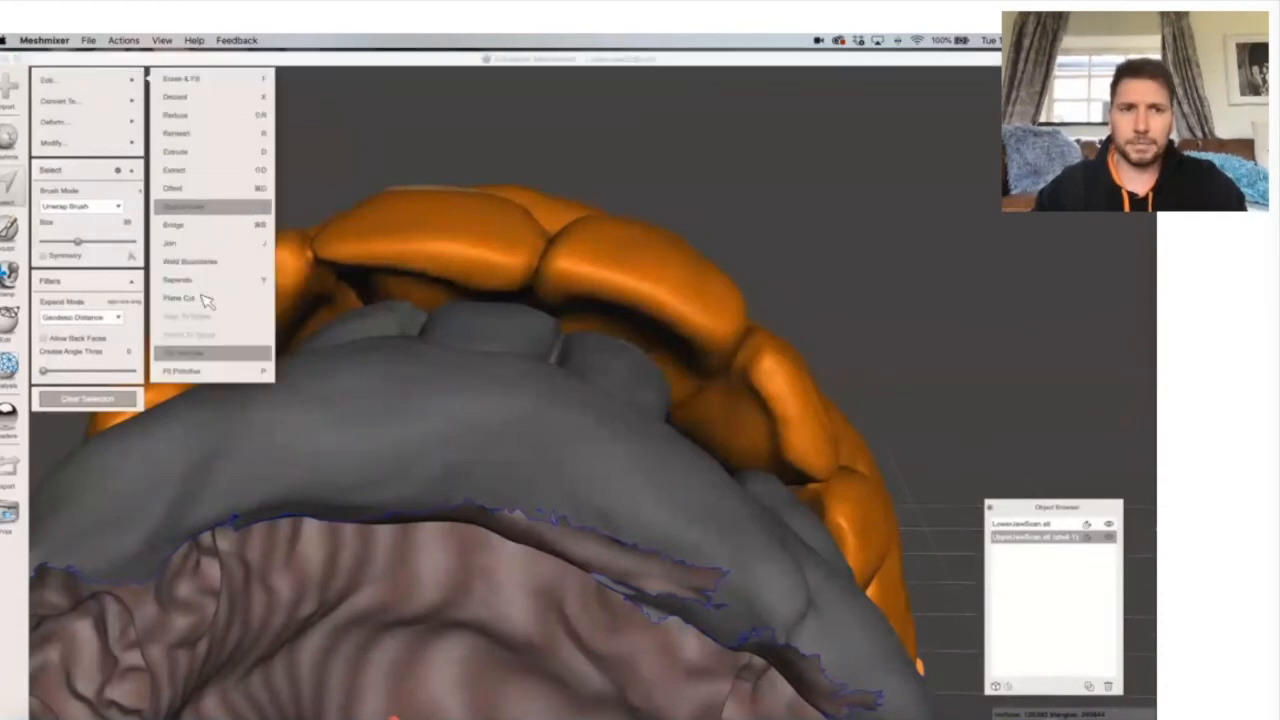
key("Escape")
Start sculpting the upper jaw scan with the Draw2 brush, viewed where its palatal surfaces protrude through the lower teeth.
right_click_drag(577, 491, 577, 393)
left_click(14, 232)
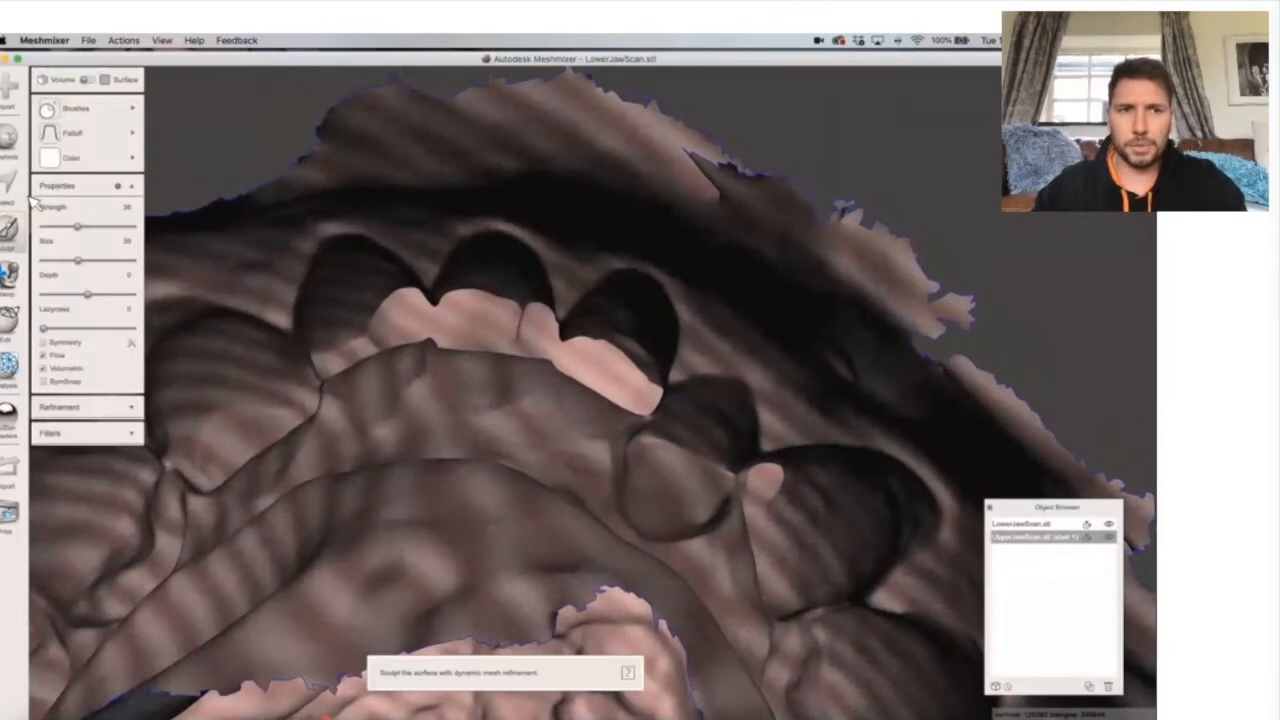
left_click(97, 110)
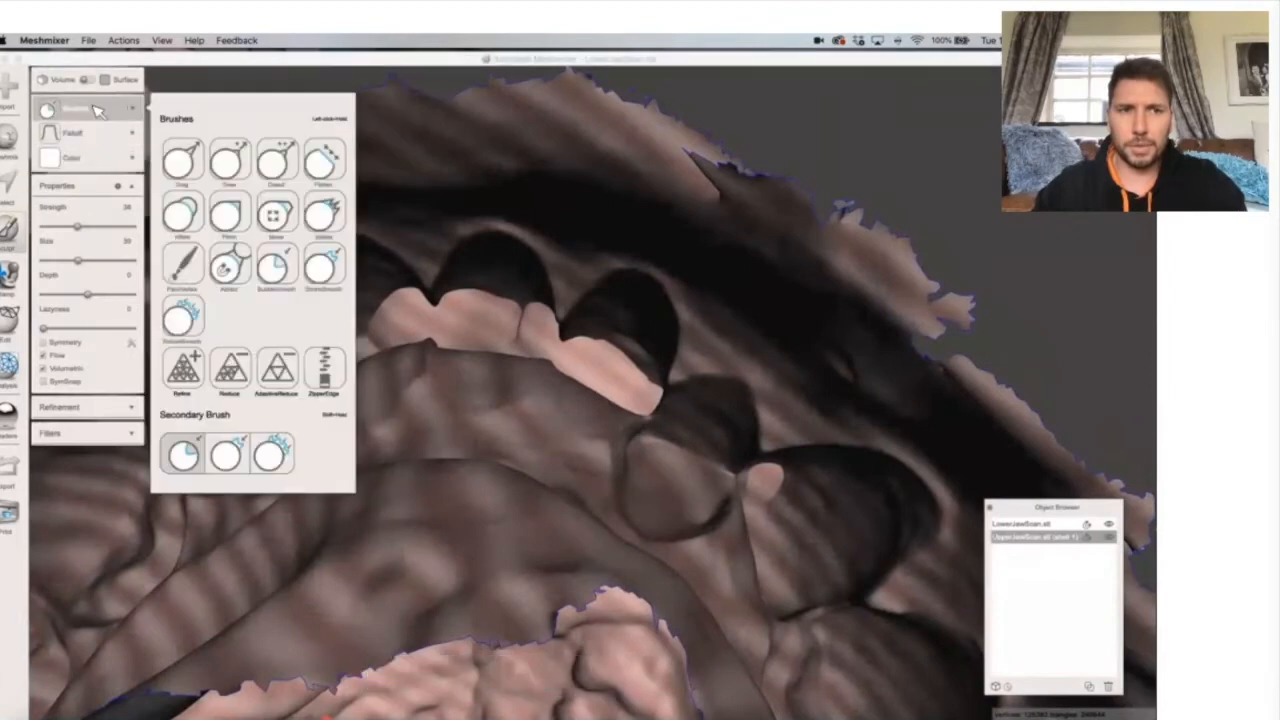
left_click(276, 163)
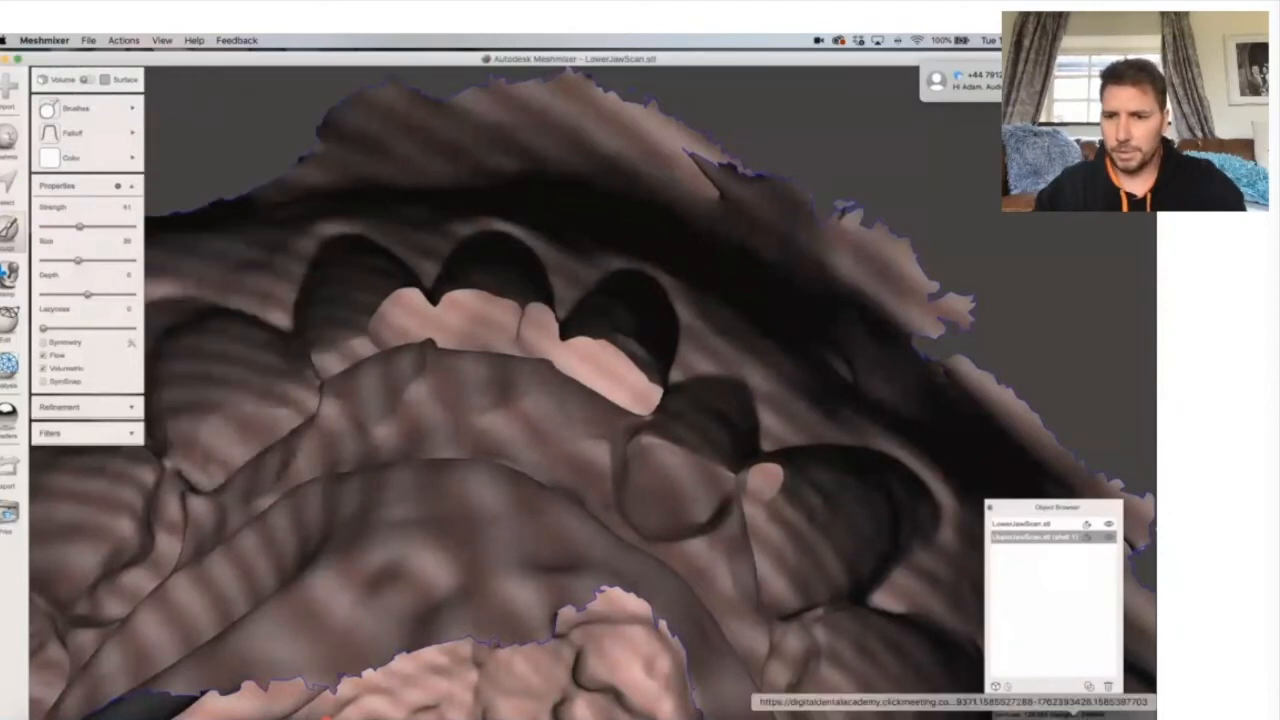
Switch to the ClickMeeting webinar window in Safari, turn the webcam stream off and on, and return to Meshmixer.
left_click_drag(914, 58, 876, 67)
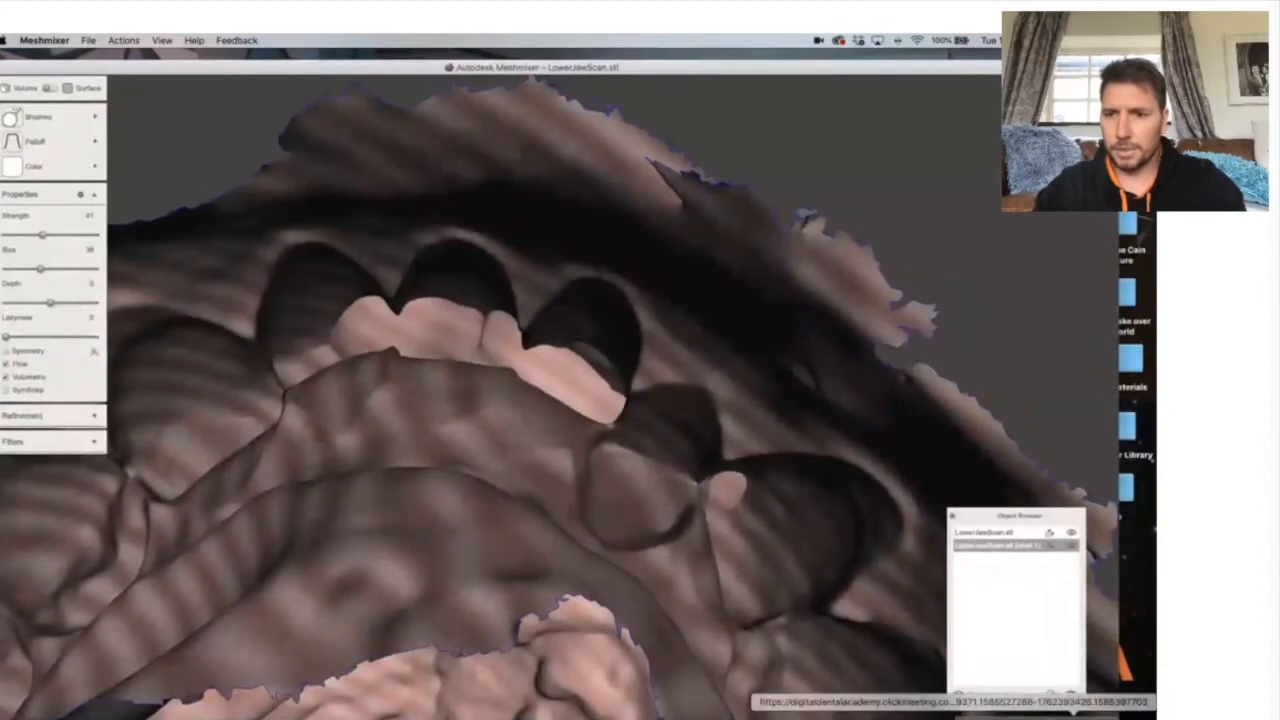
left_click(1073, 717)
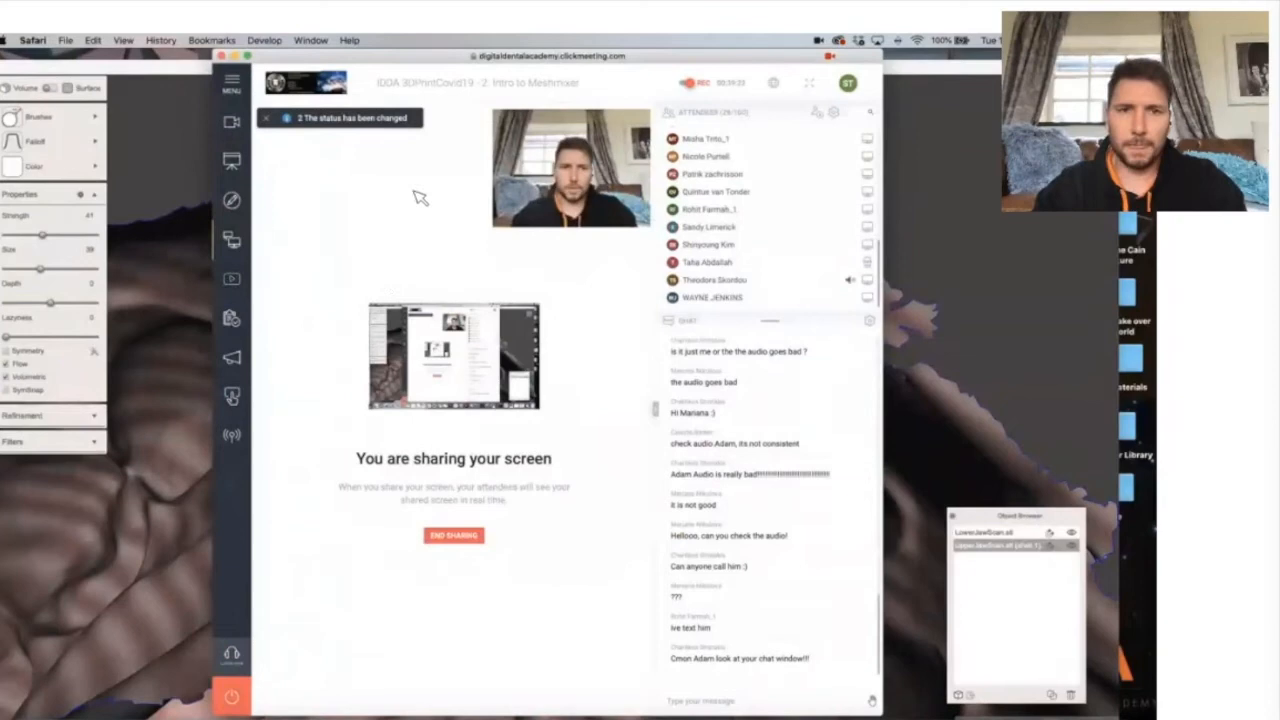
left_click(596, 216)
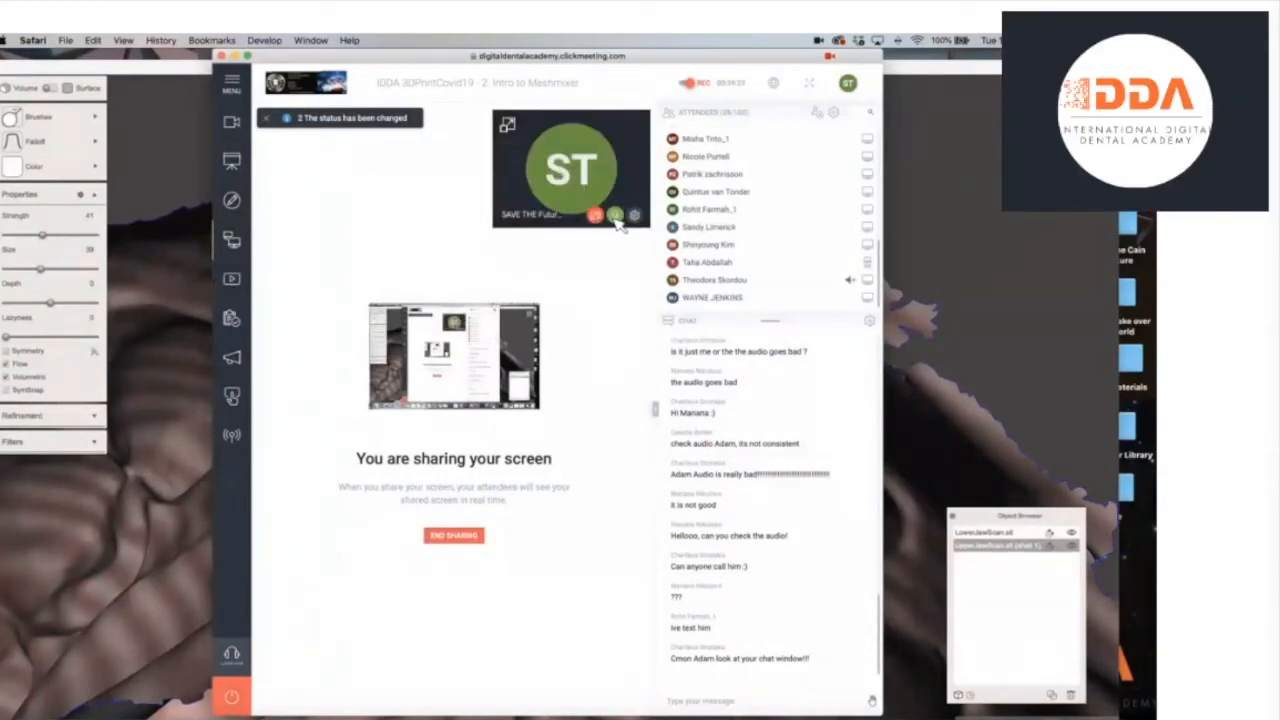
left_click(615, 218)
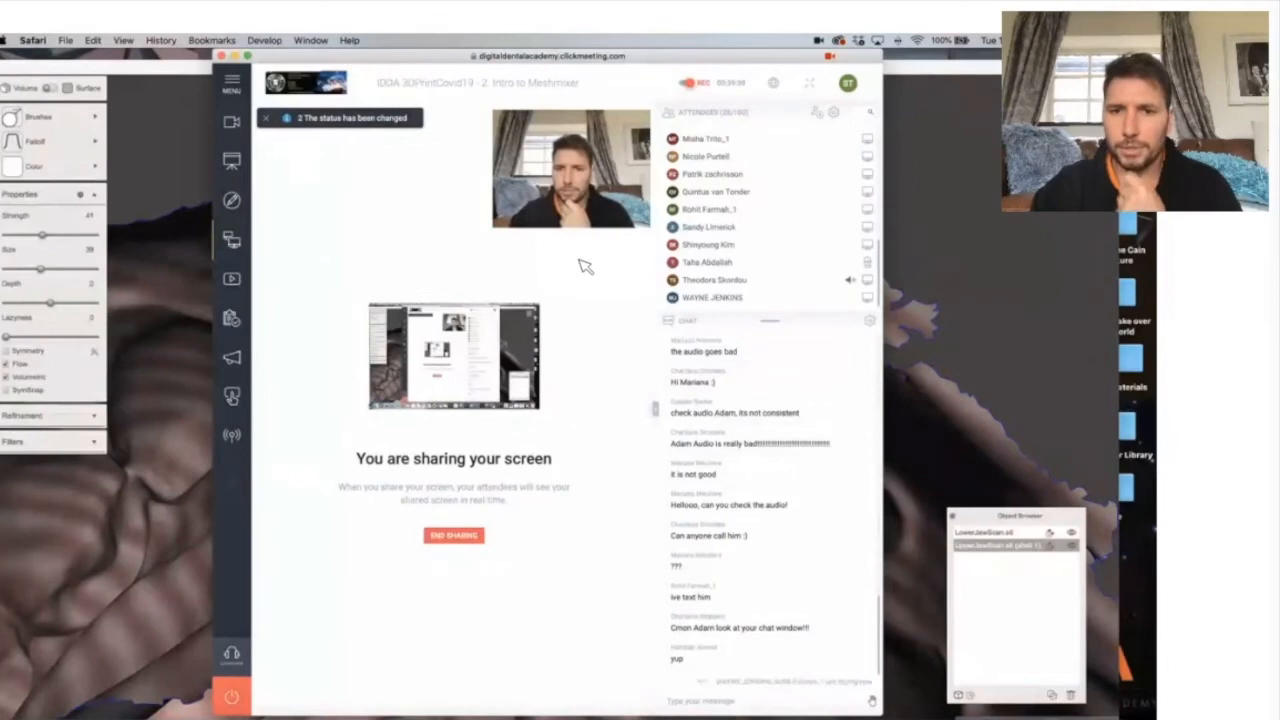
left_click(231, 56)
left_click(1072, 688)
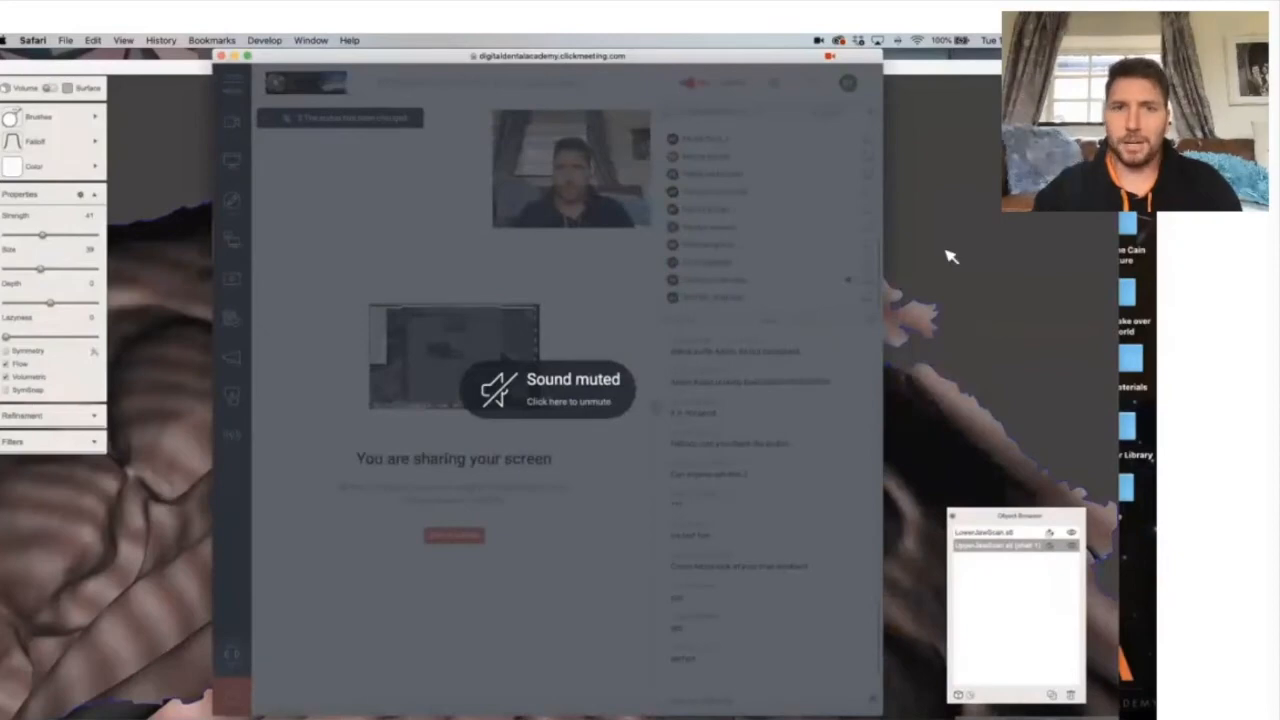
left_click(946, 250)
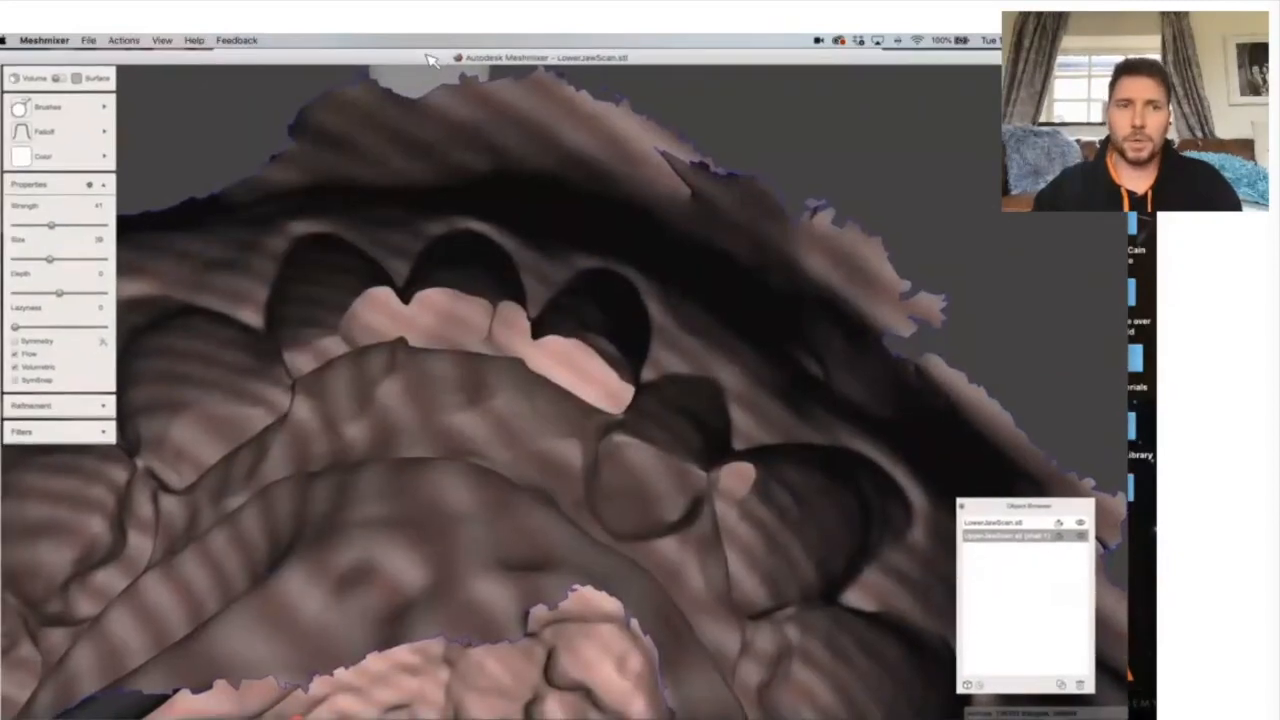
mouse_move(455, 57)
left_mouse_down()
mouse_move(475, 57)
mouse_move(443, 57)
mouse_move(454, 58)
left_mouse_up()
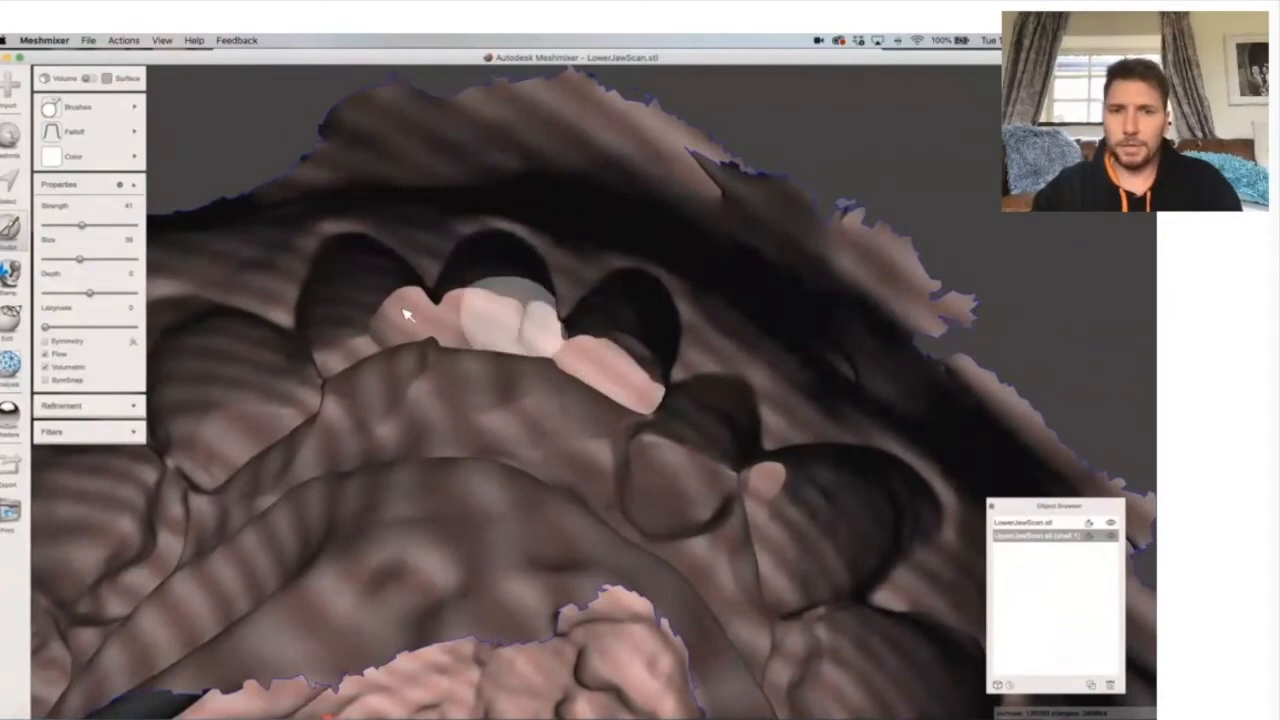
Push back the upper palatal areas that protrude through the lower teeth, using the Draw2 brush at strength 41.
right_click_drag(521, 329, 521, 329)
left_click(71, 100)
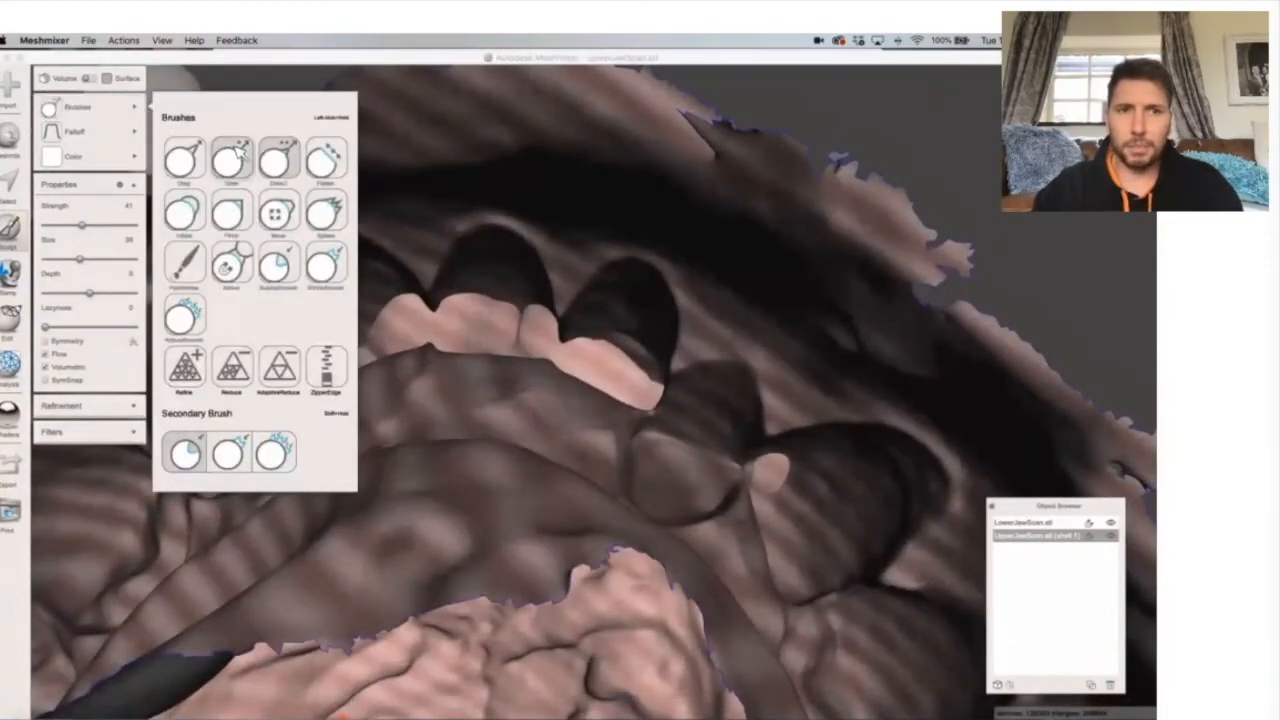
left_click(276, 156)
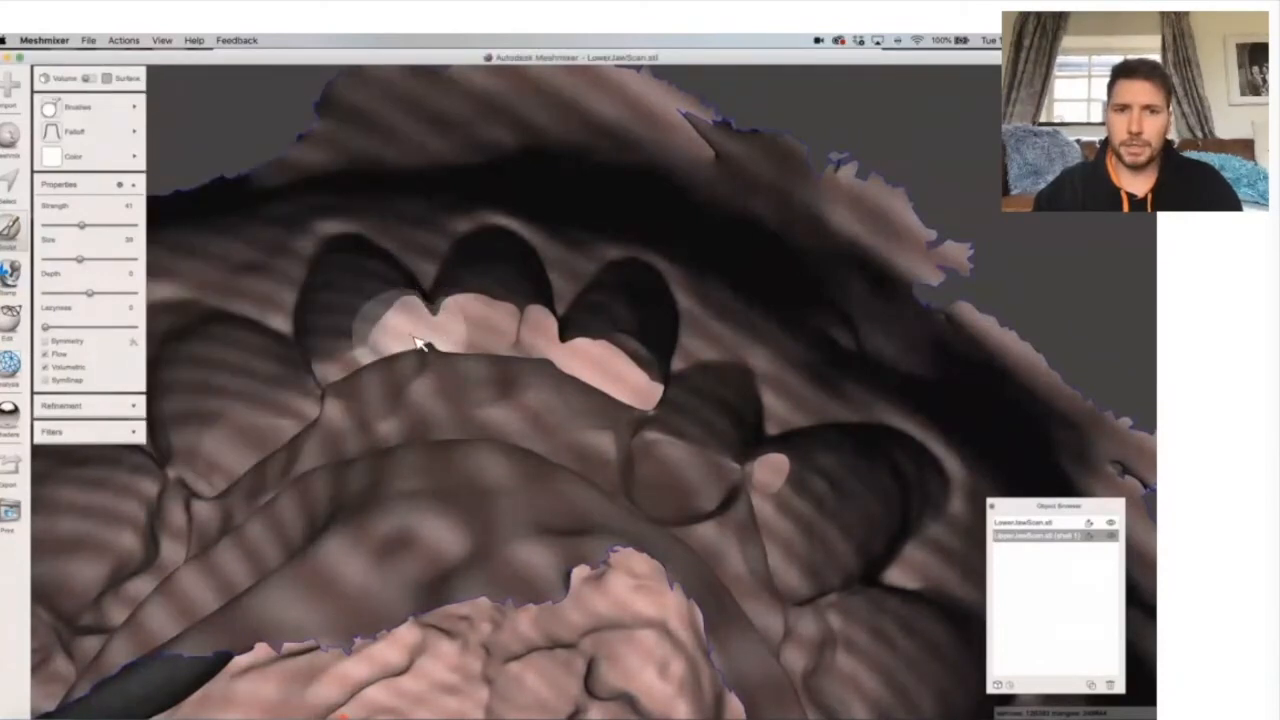
mouse_move(477, 331)
left_mouse_down()
mouse_move(494, 326)
mouse_move(385, 340)
mouse_move(430, 315)
mouse_move(532, 332)
mouse_move(577, 360)
mouse_move(543, 329)
mouse_move(663, 412)
mouse_move(531, 329)
mouse_move(768, 467)
left_mouse_up()
mouse_move(655, 399)
right_mouse_down()
mouse_move(711, 480)
mouse_move(777, 471)
mouse_move(597, 360)
mouse_move(603, 446)
right_mouse_up()
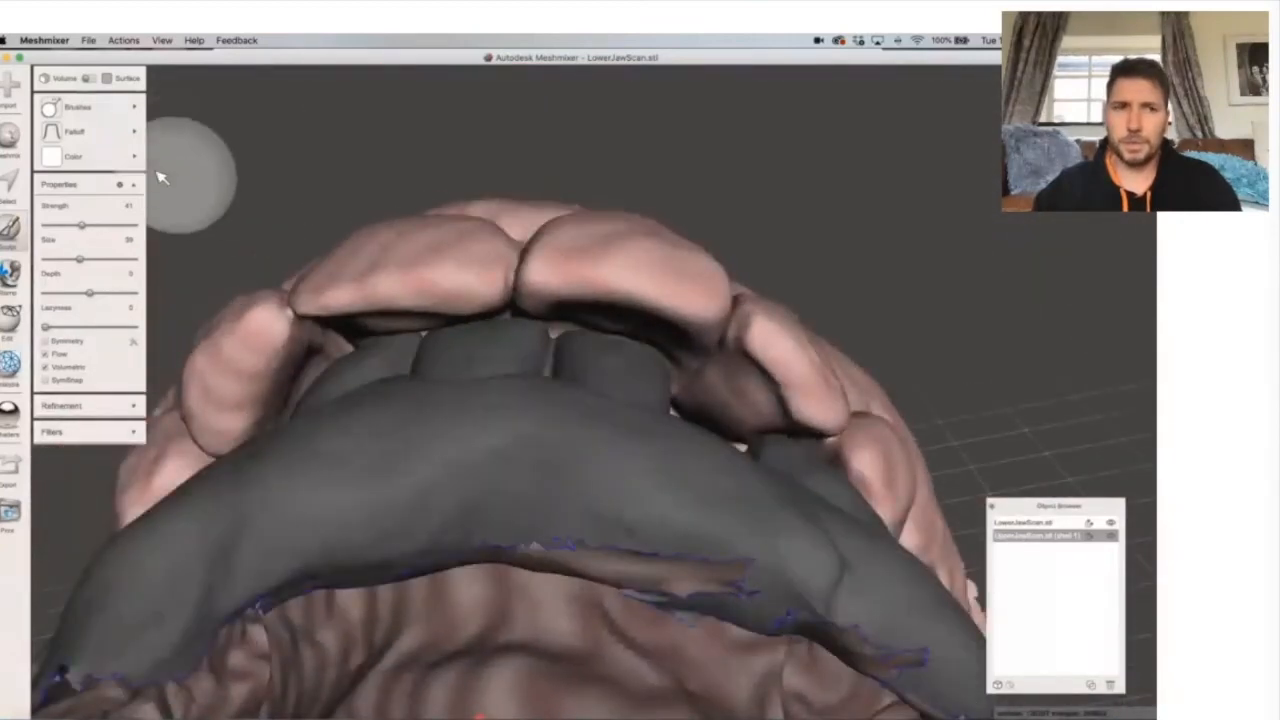
Hide the lower jaw scan and even out the reduced palatal surfaces with the Flatten brush at strength 77.
left_click(1110, 522)
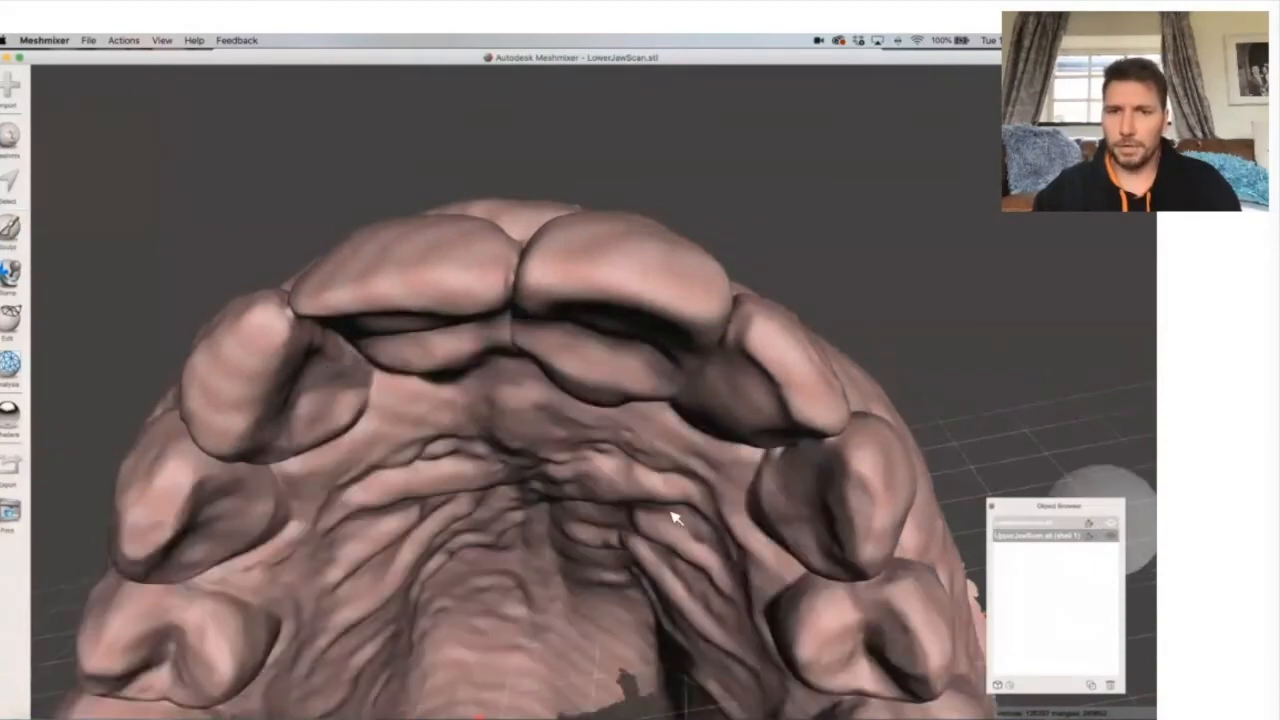
scroll(671, 563, "up", 5)
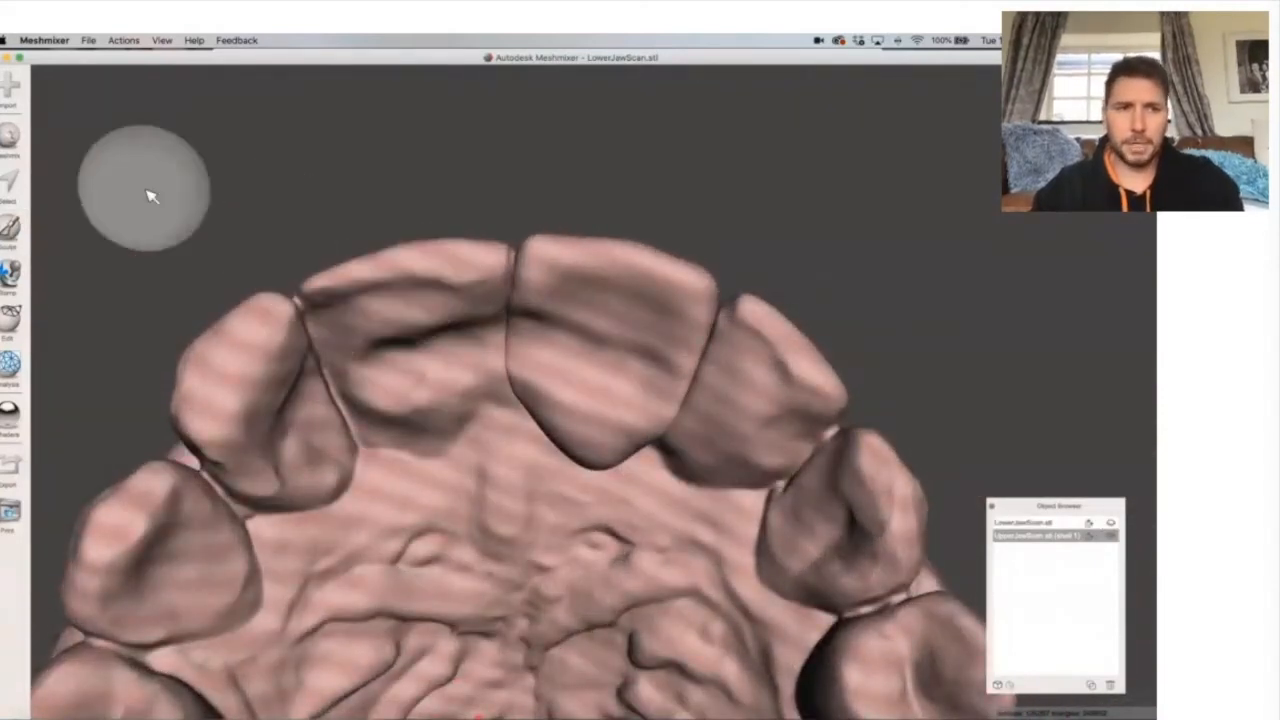
left_click(9, 230)
mouse_move(100, 108)
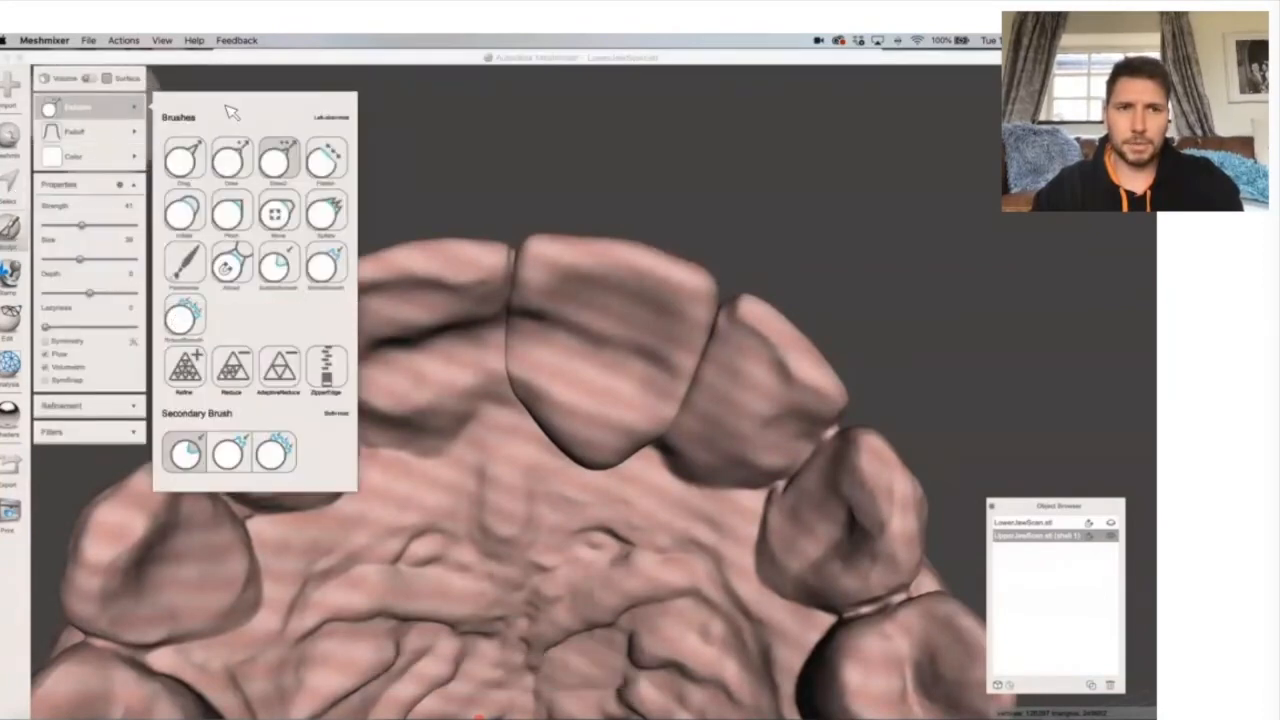
left_click(316, 157)
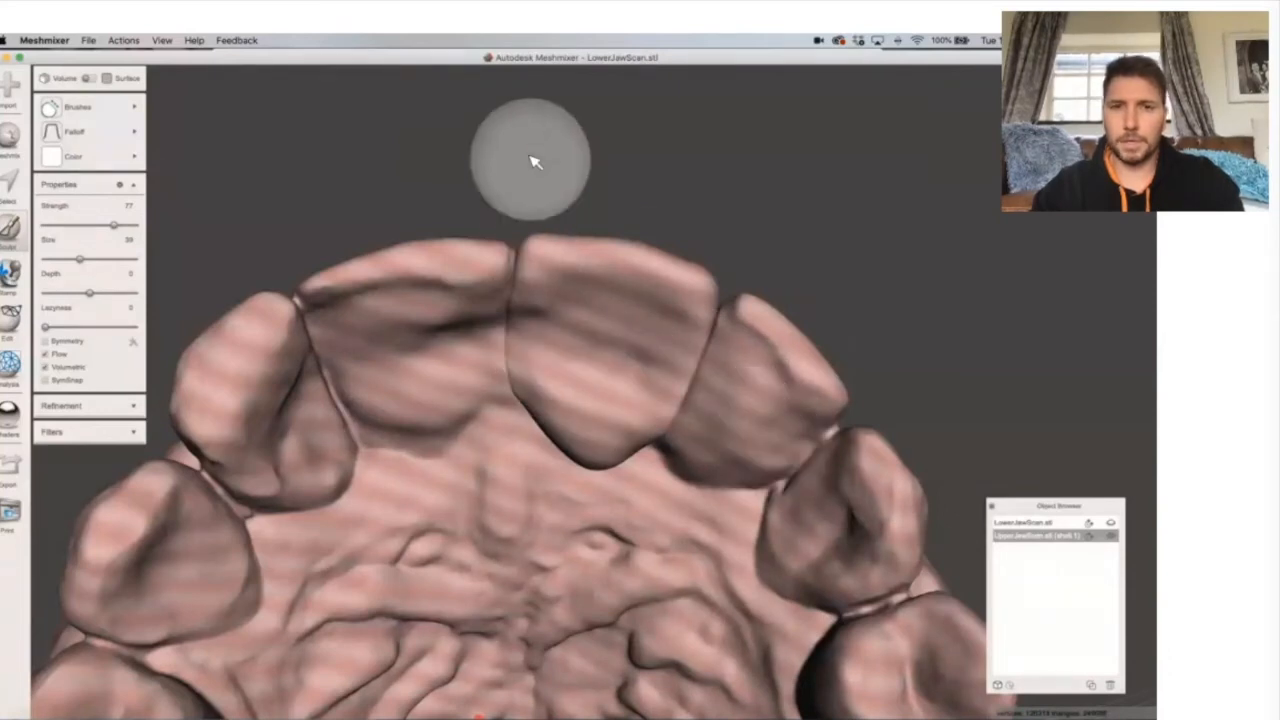
Flip the normals of the whole upper jaw mesh back and check the front teeth from the palatal and front sides.
key("s")
left_click(95, 84)
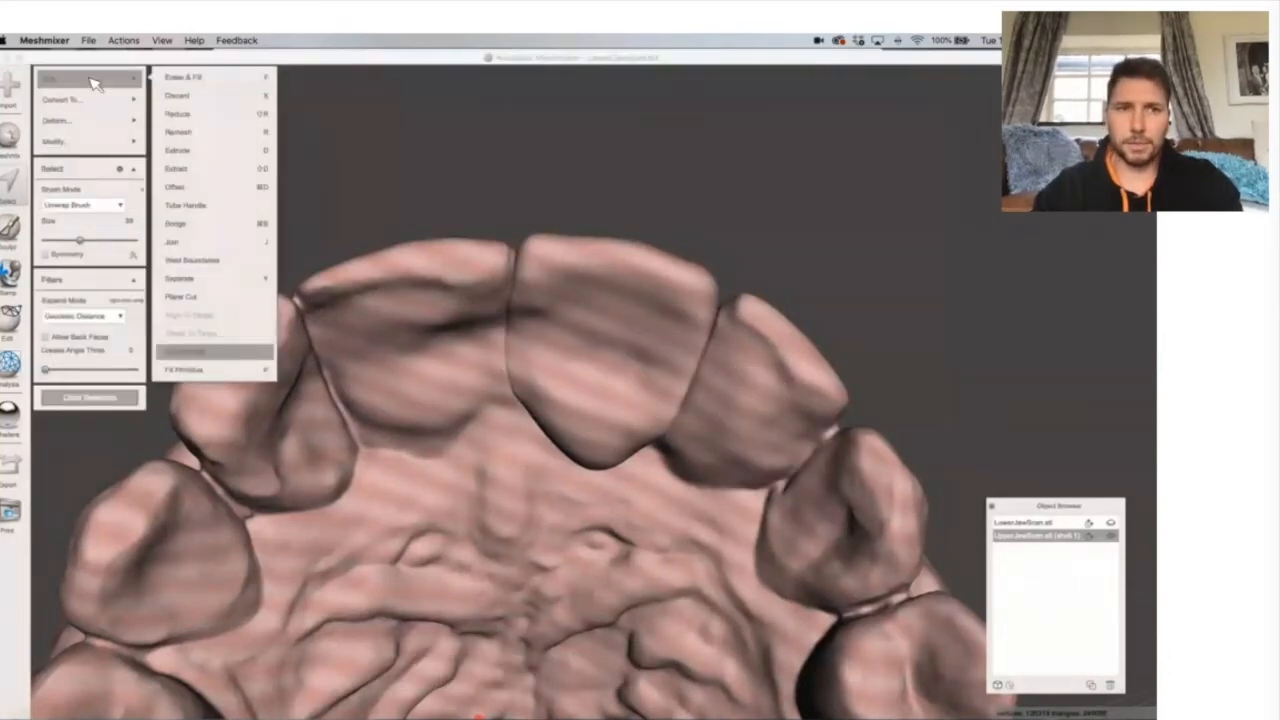
left_click(162, 352)
scroll(547, 152, "up", 10)
scroll(547, 152, "down", 10)
scroll(547, 153, "up", 1)
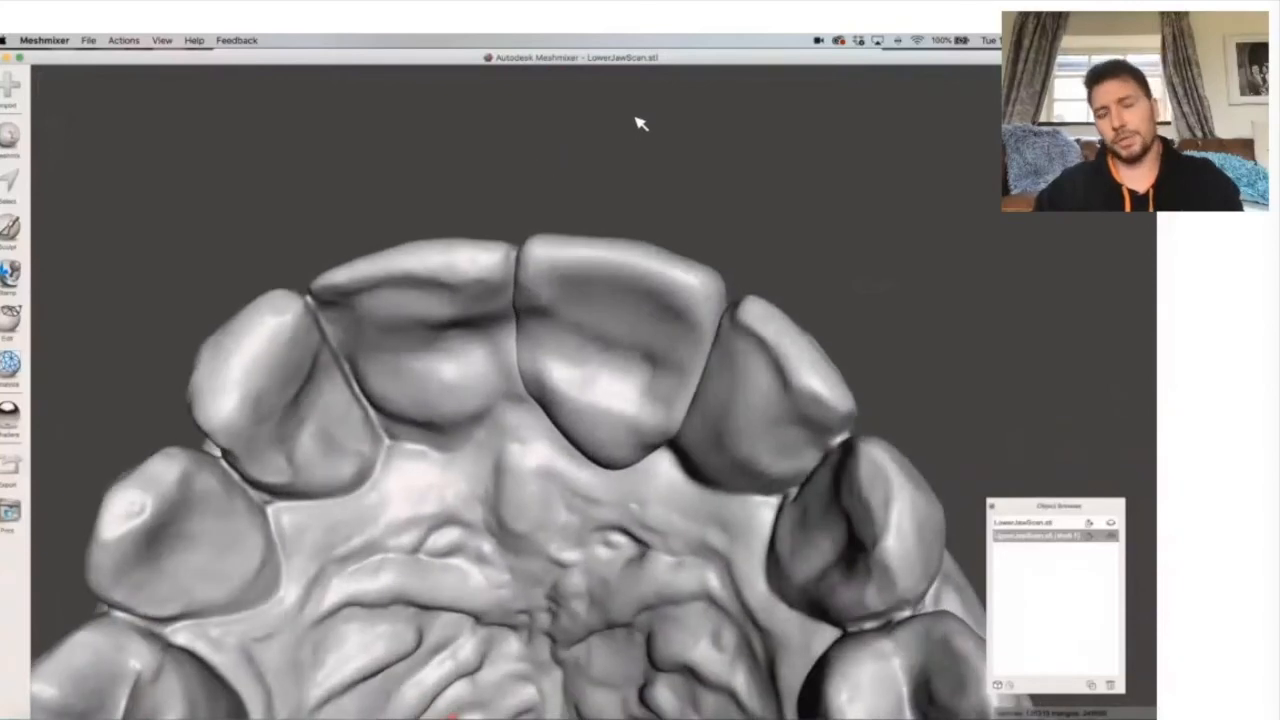
scroll(635, 117, "up", 10)
scroll(638, 122, "right", 5)
scroll(638, 122, "left", 6)
scroll(638, 122, "up", 3)
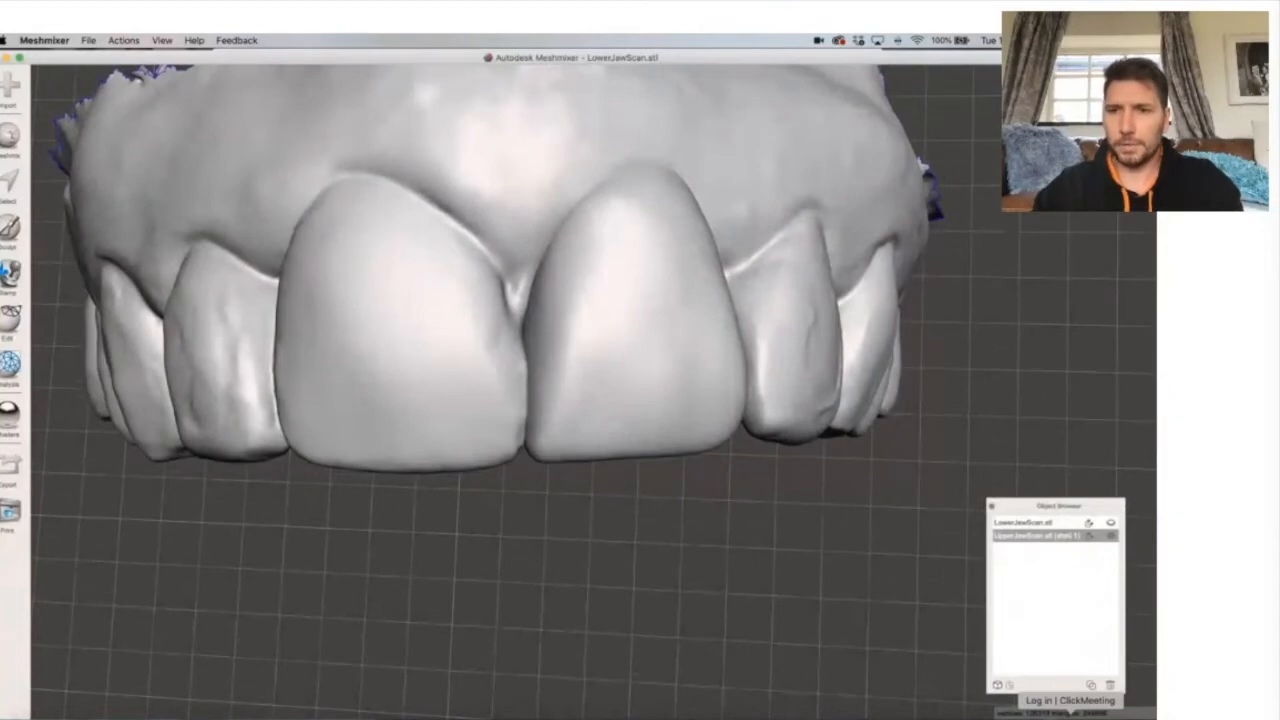
Switch to the ClickMeeting webinar window to check it and return to the full Meshmixer window.
left_click_drag(967, 56, 922, 149)
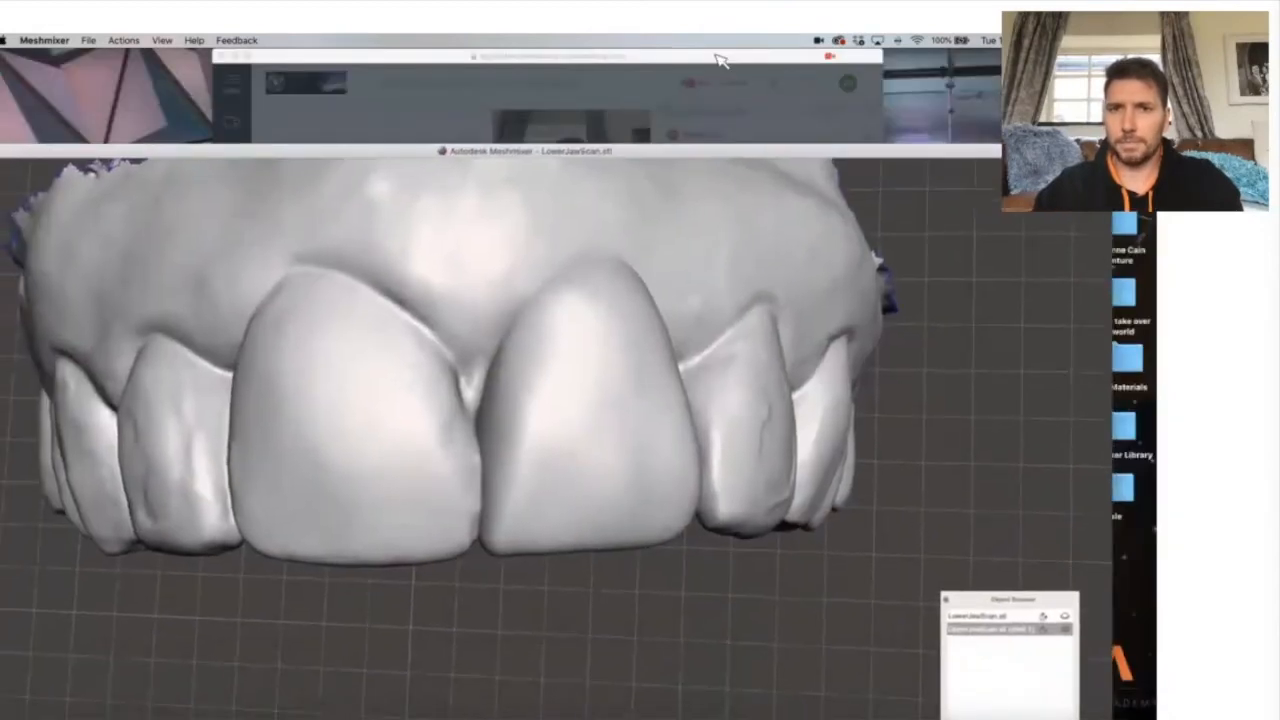
left_click(720, 60)
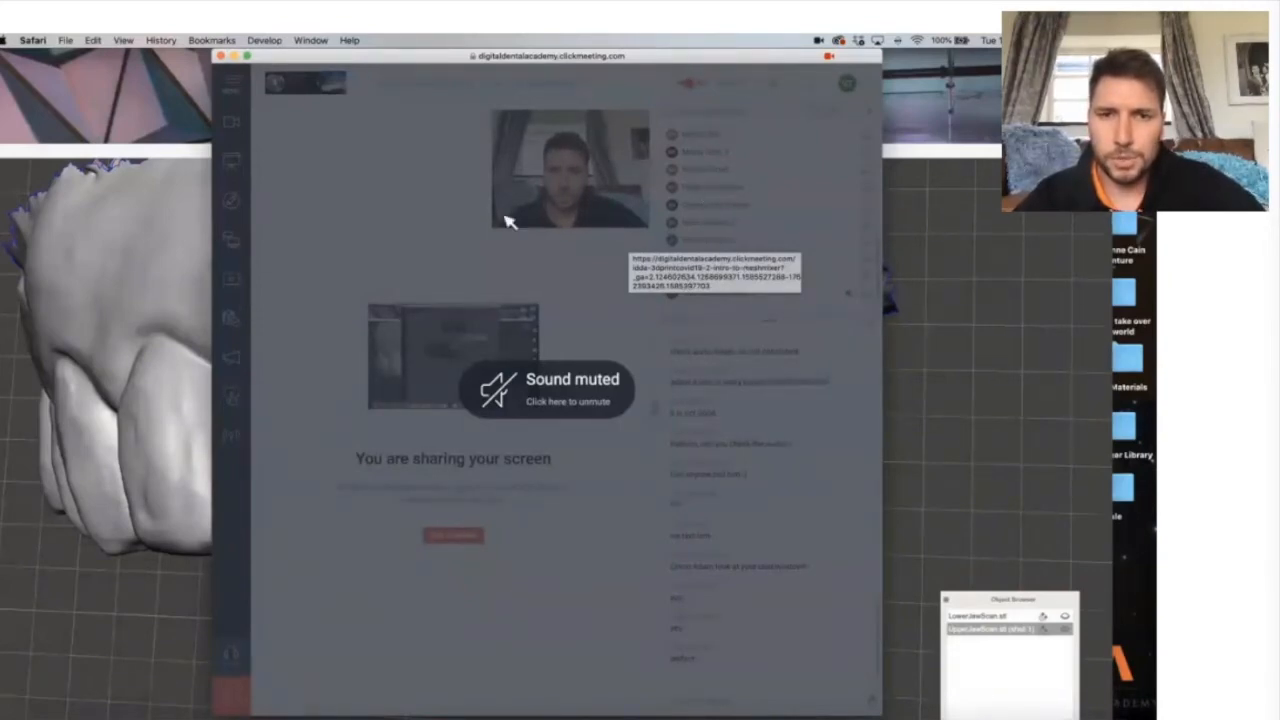
left_click_drag(163, 155, 184, 58)
left_click_drag(411, 59, 436, 59)
Examine the finished upper arch from the front, from behind and from the side.
scroll(597, 345, "down", 5)
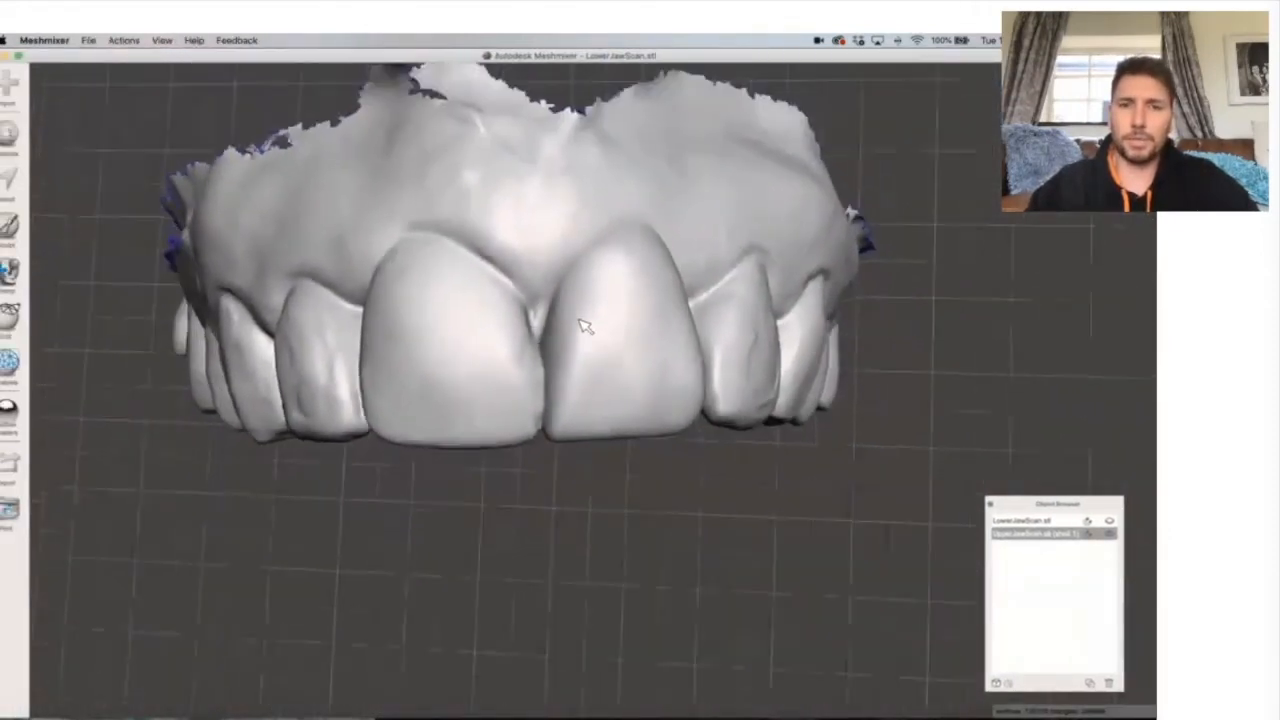
scroll(580, 318, "down", 5)
middle_click_drag(543, 290, 694, 547)
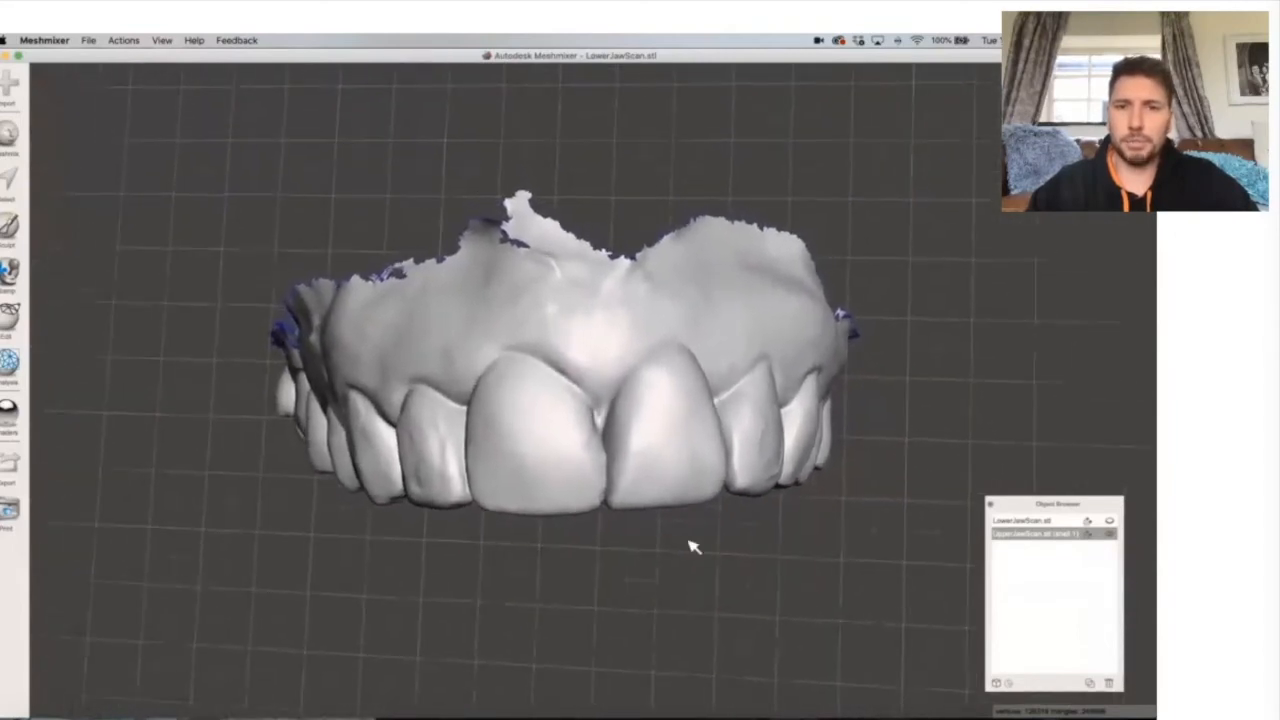
mouse_move(700, 586)
right_mouse_down()
mouse_move(686, 432)
mouse_move(622, 446)
right_mouse_up()
right_click_drag(523, 479, 510, 451)
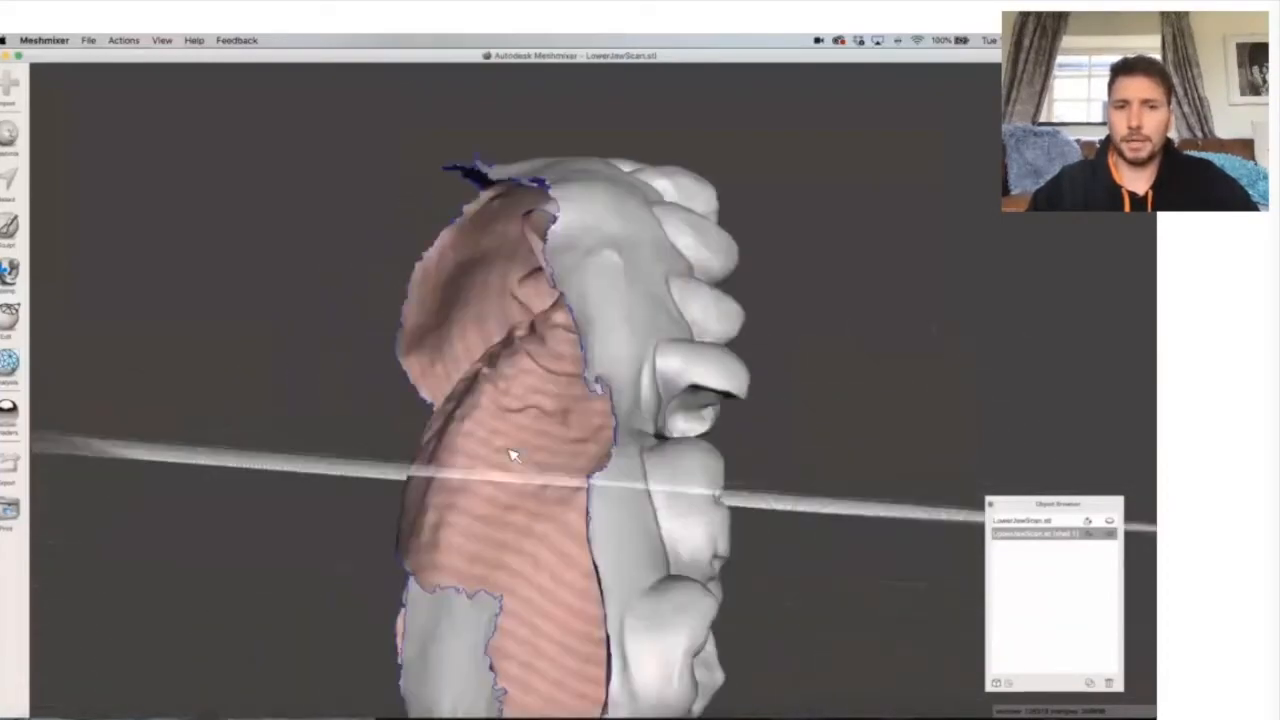
right_click_drag(708, 298, 789, 349)
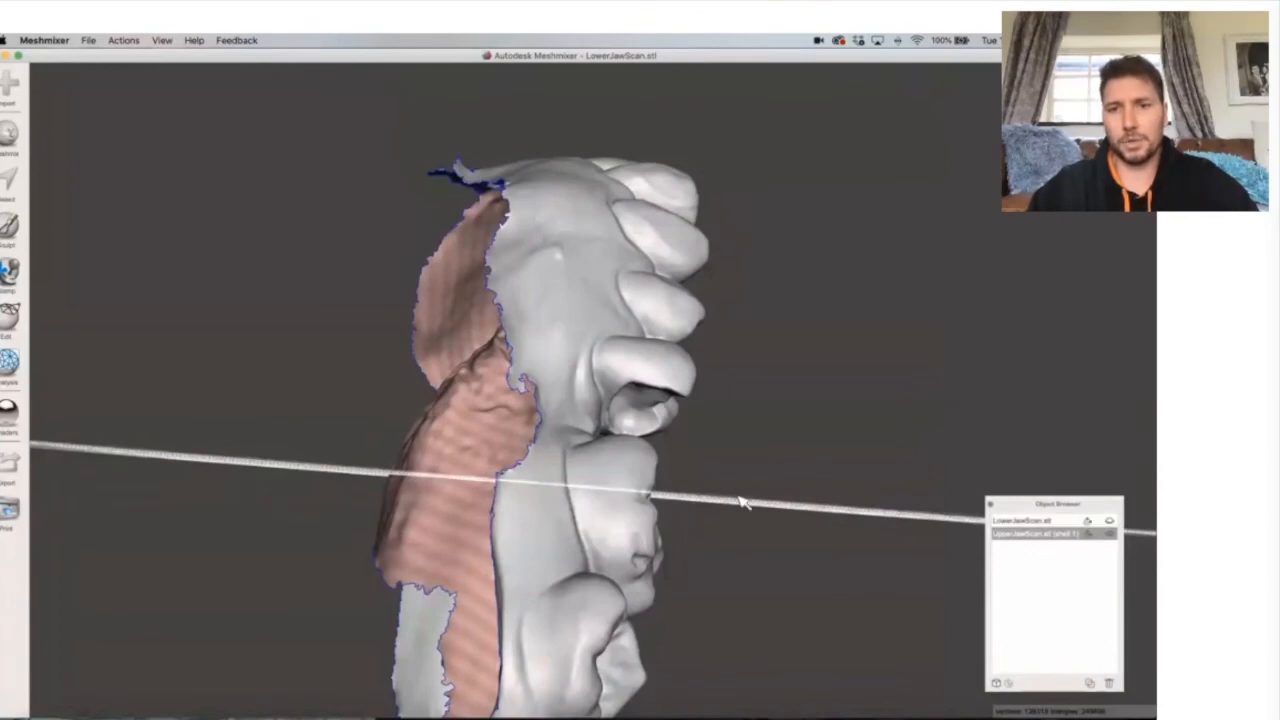
right_click_drag(502, 203, 520, 127)
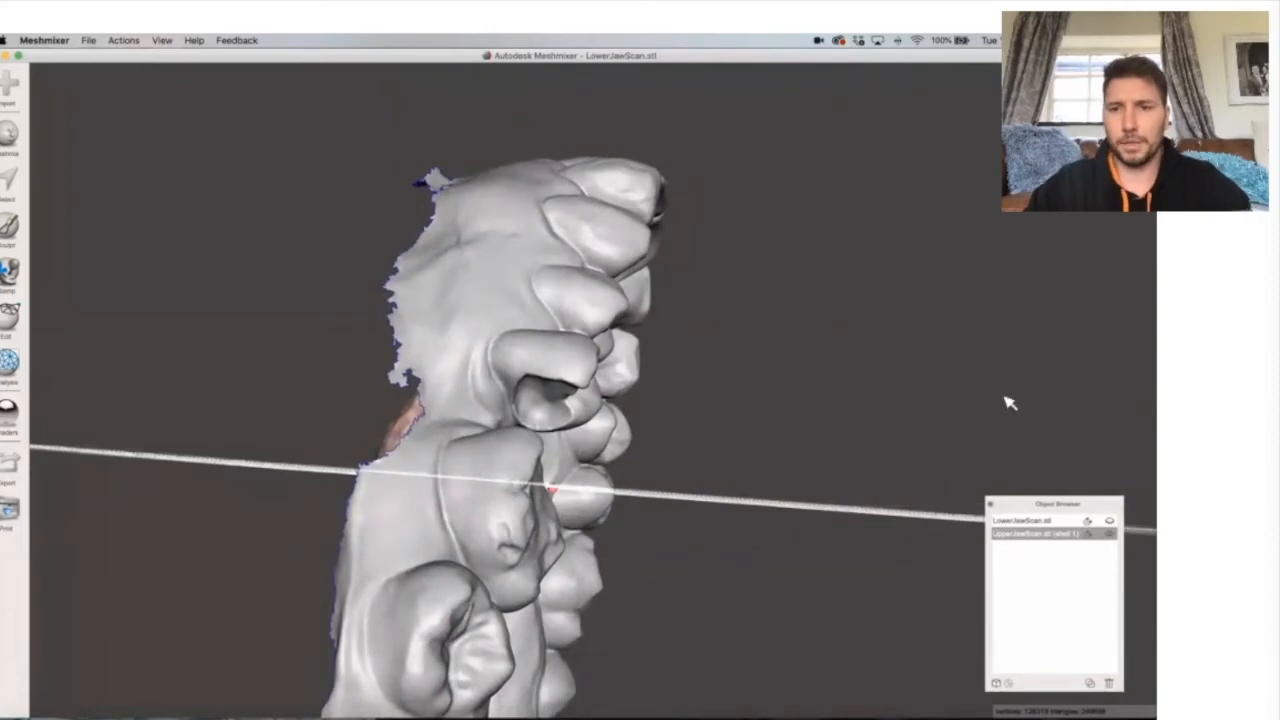
Delete the lower jaw scan from the scene and undo the deletion.
left_click(1045, 521)
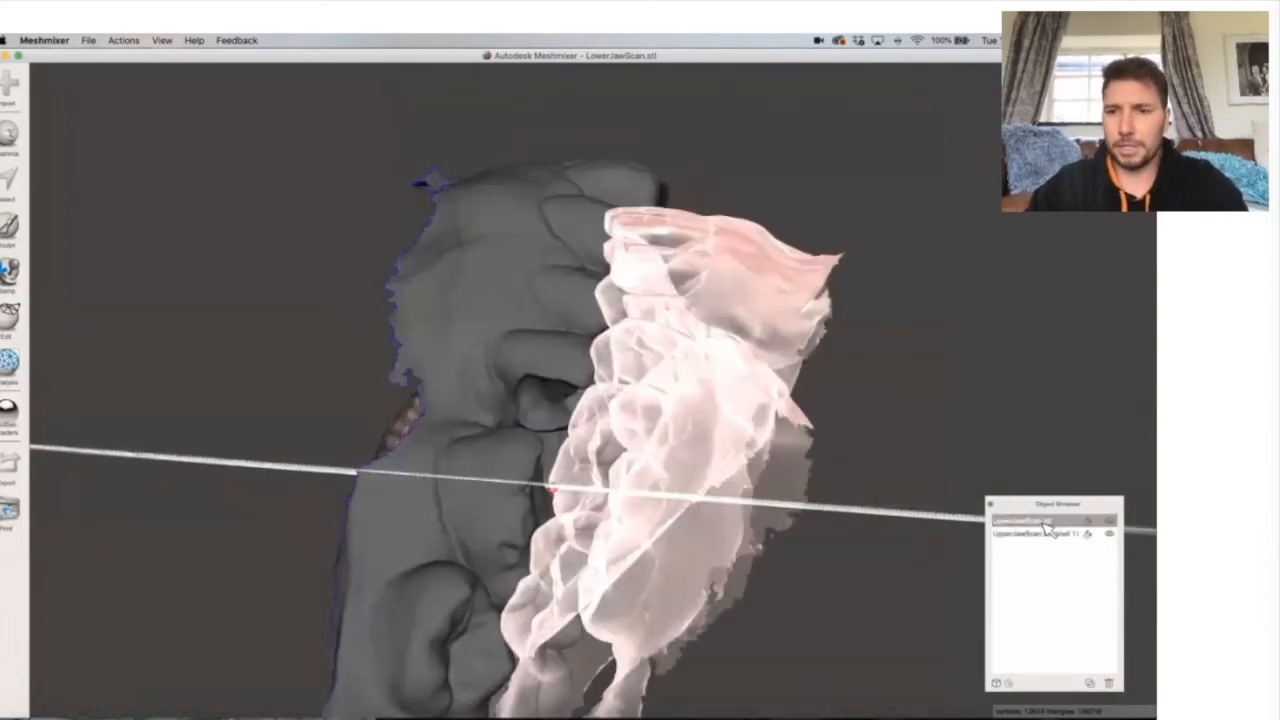
left_click(1110, 684)
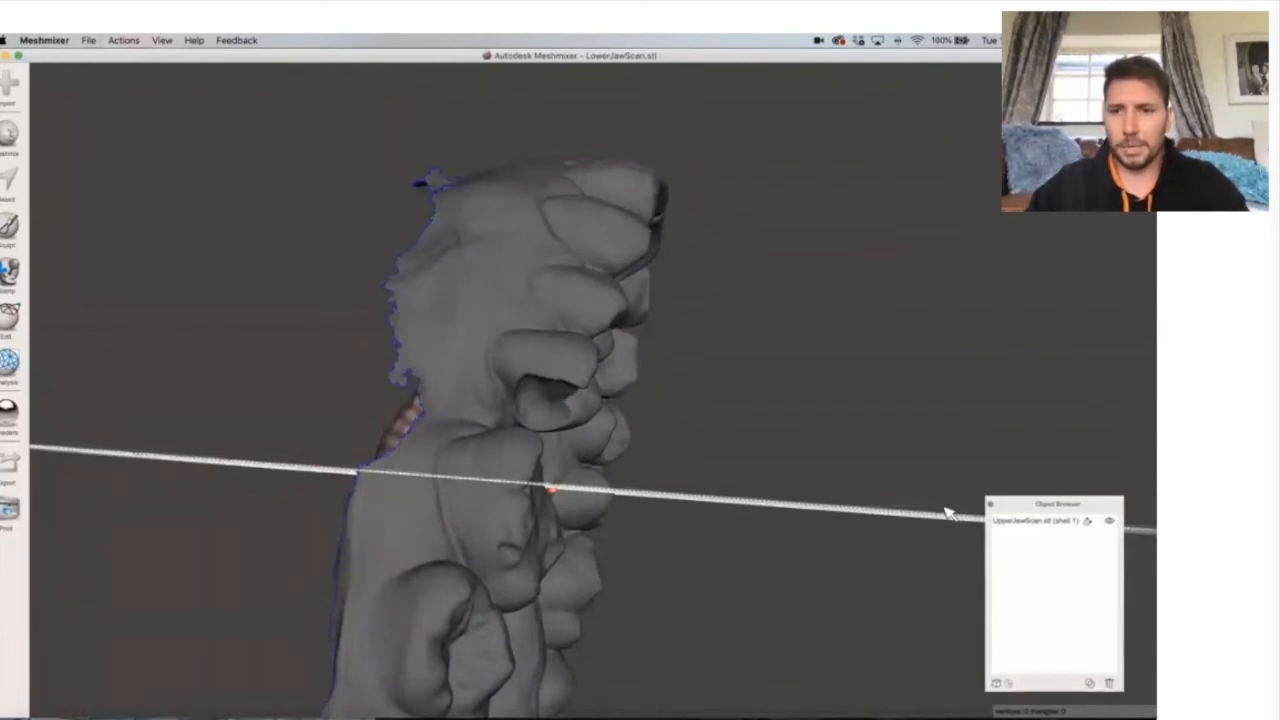
left_click(1035, 538)
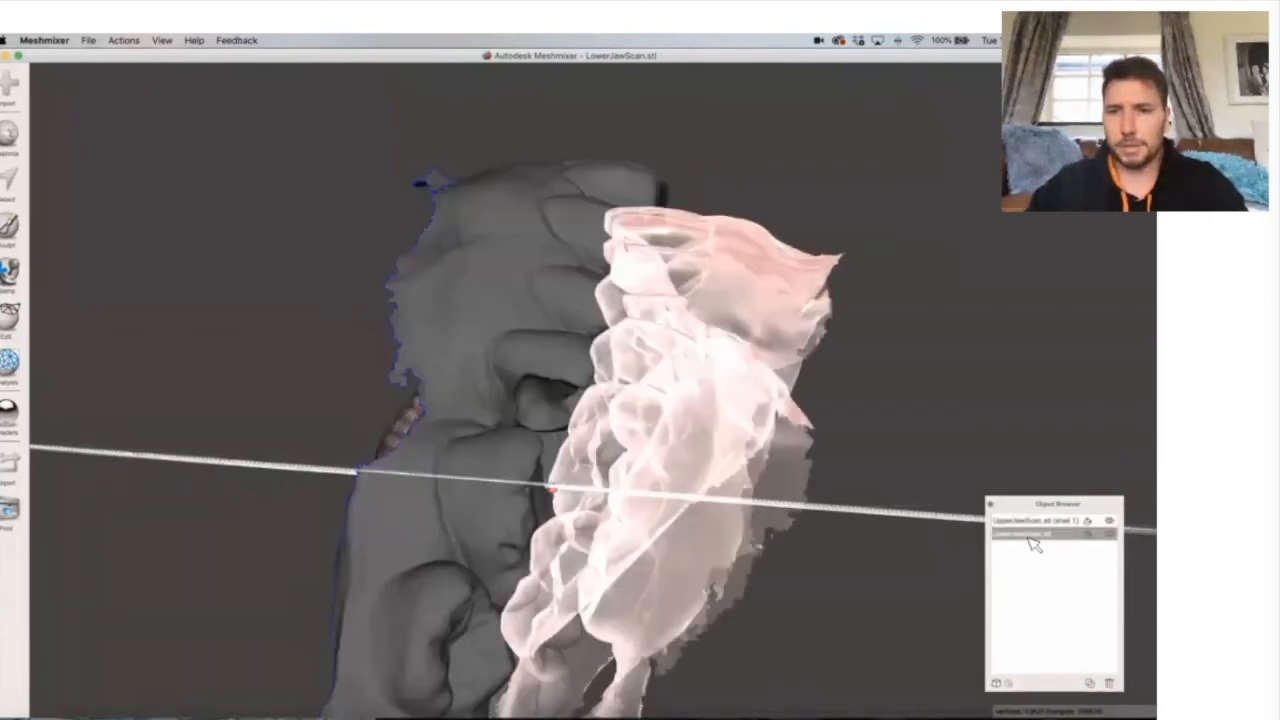
Delete the lower jaw scan from the scene again and select the upper jaw scan.
left_click(1112, 535)
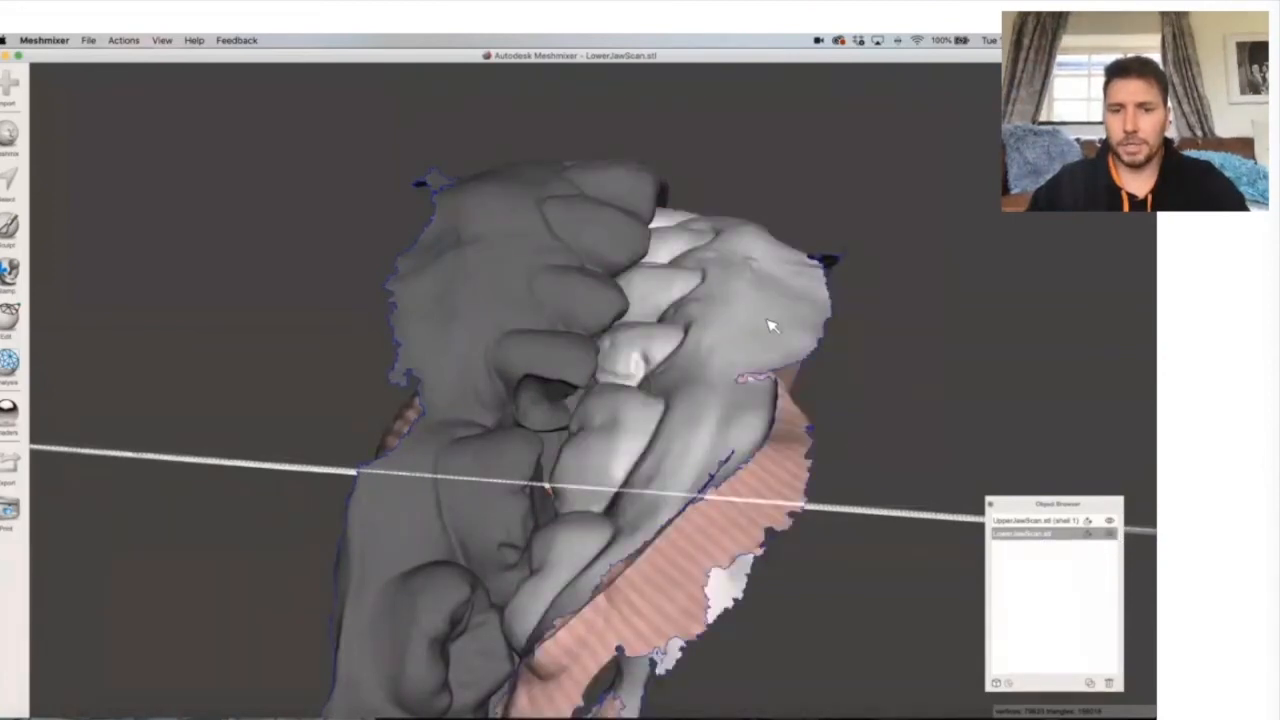
key("Delete")
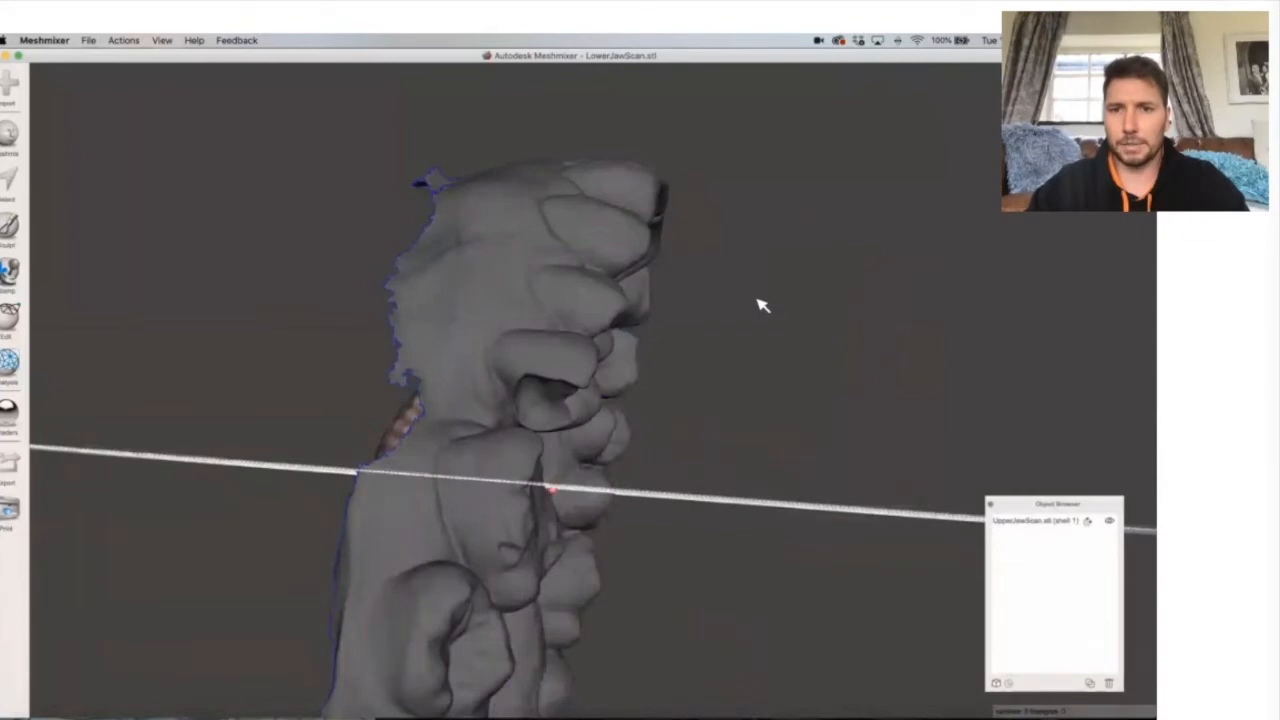
left_click(545, 266)
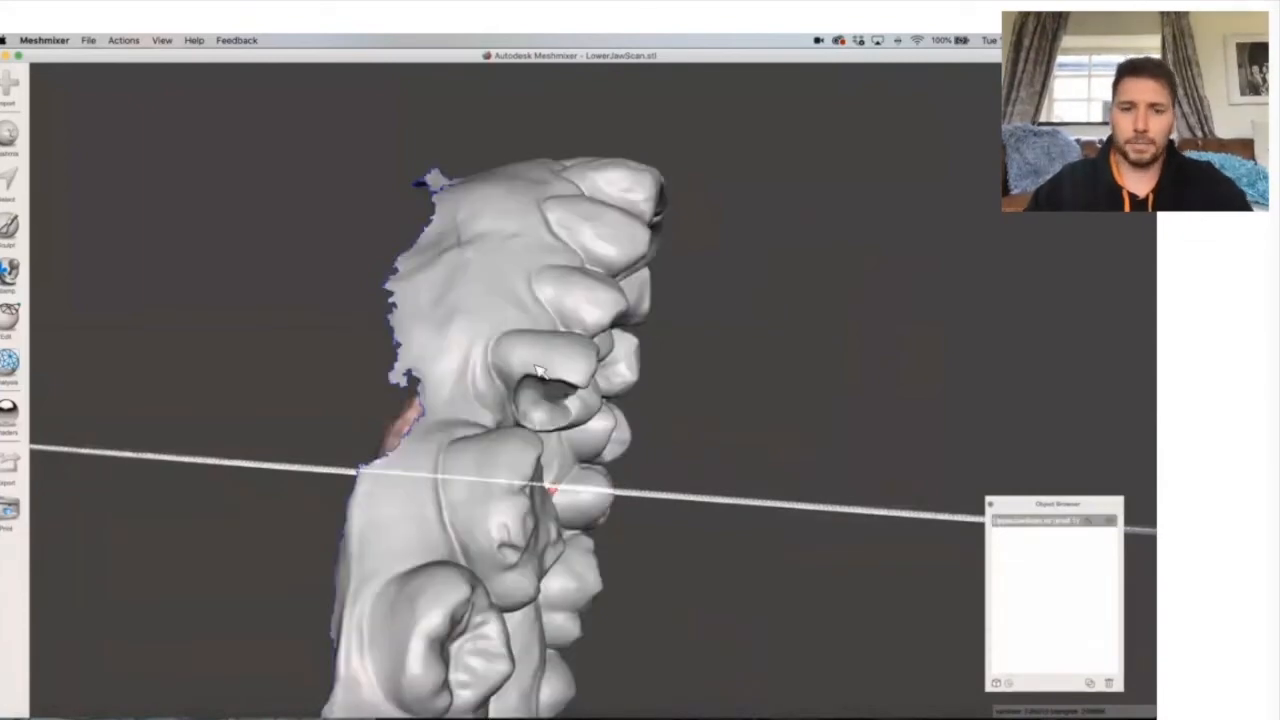
Rotate the upper jaw scan about 86° on its X axis with Transform so the teeth point upward.
mouse_move(538, 376)
right_mouse_down()
mouse_move(534, 364)
mouse_move(540, 380)
right_mouse_up()
right_click_drag(765, 199, 724, 170)
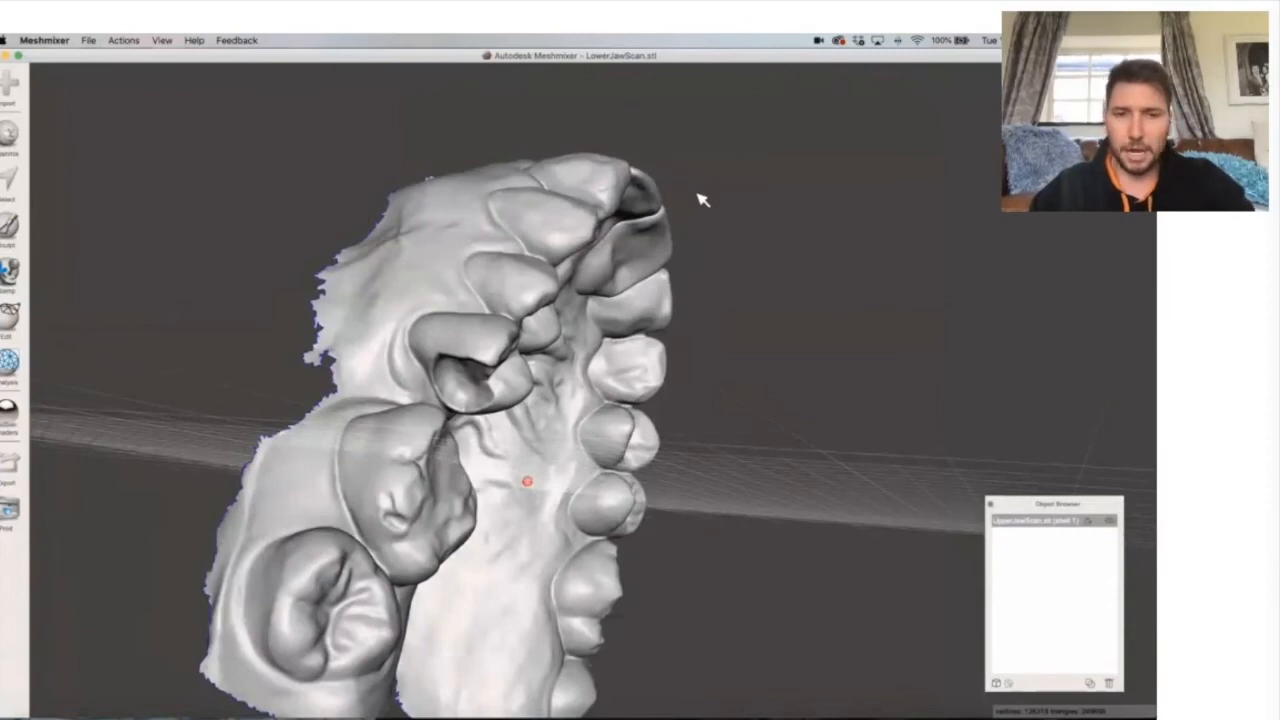
right_click_drag(652, 374, 617, 434)
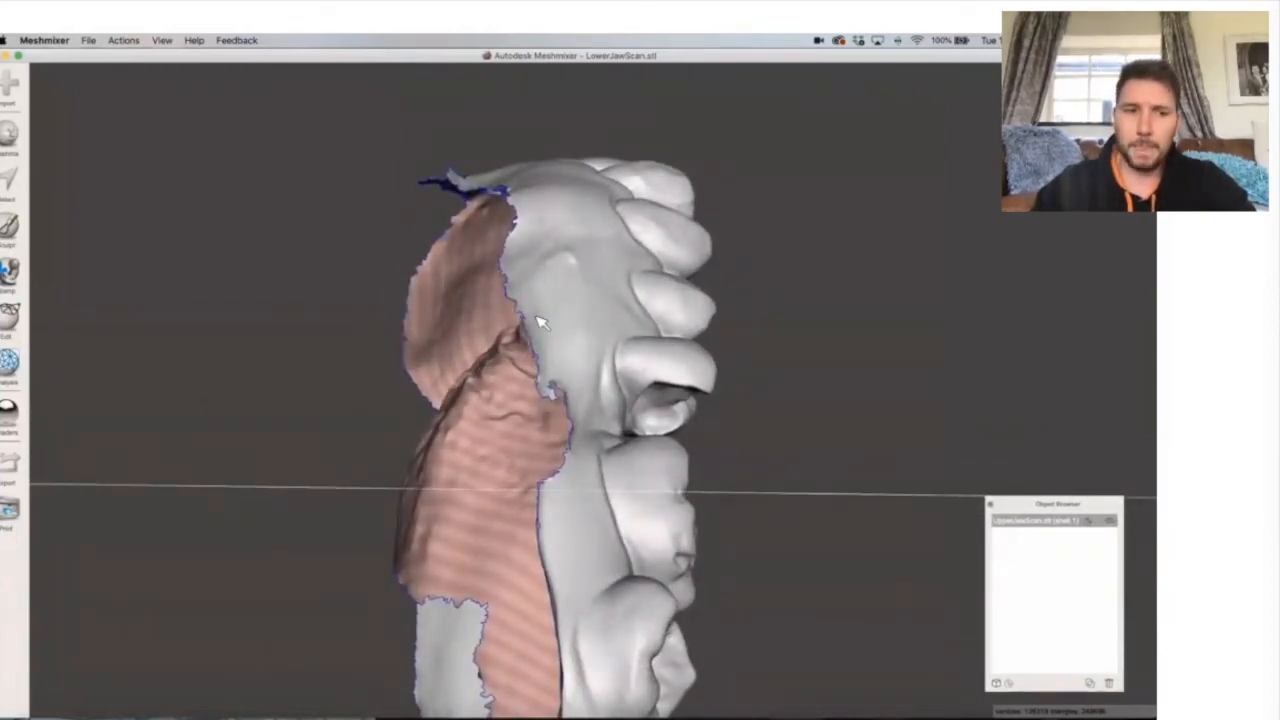
right_click_drag(589, 291, 588, 295)
right_click_drag(588, 294, 484, 314)
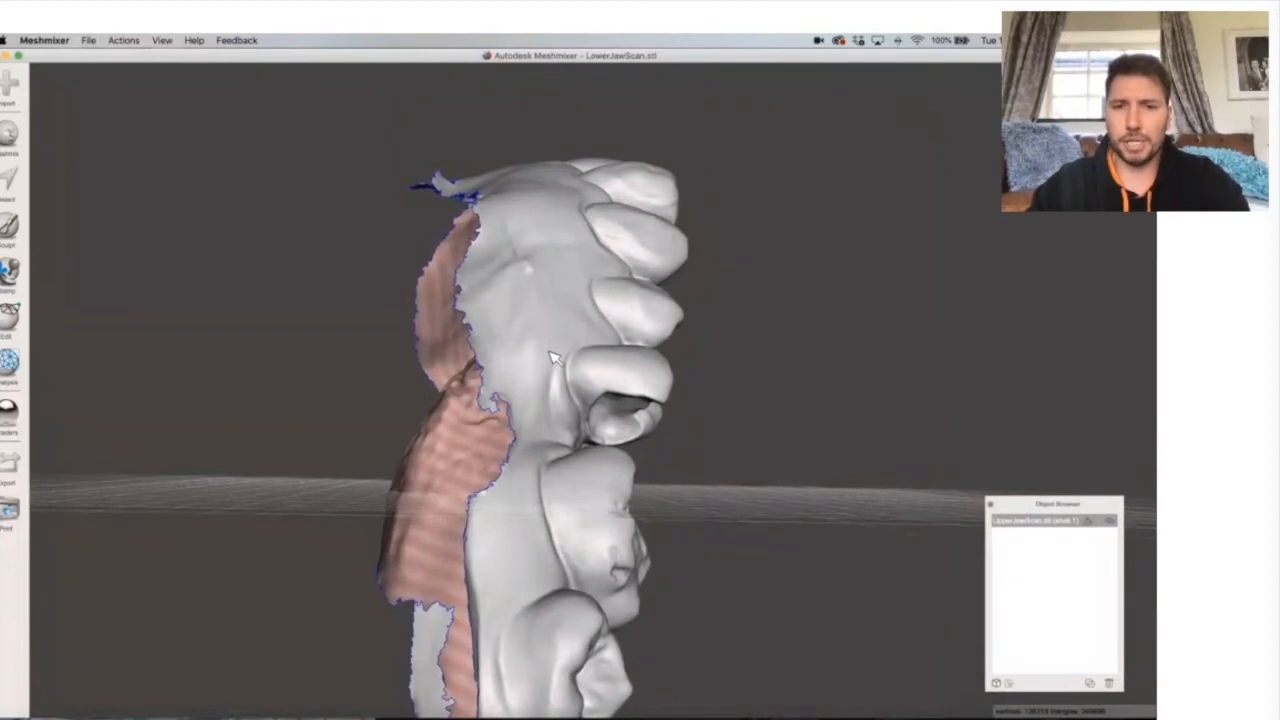
right_click_drag(549, 351, 549, 352)
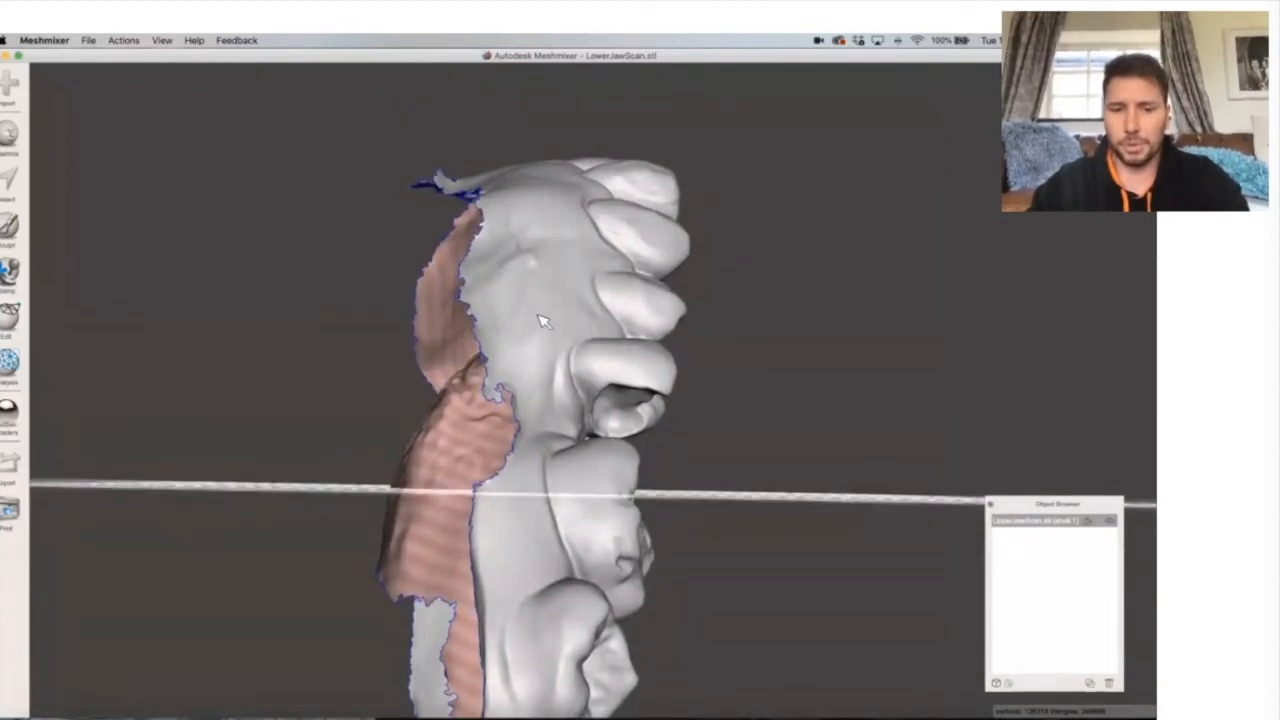
key("t")
left_click_drag(568, 462, 463, 338)
left_click_drag(536, 466, 536, 443)
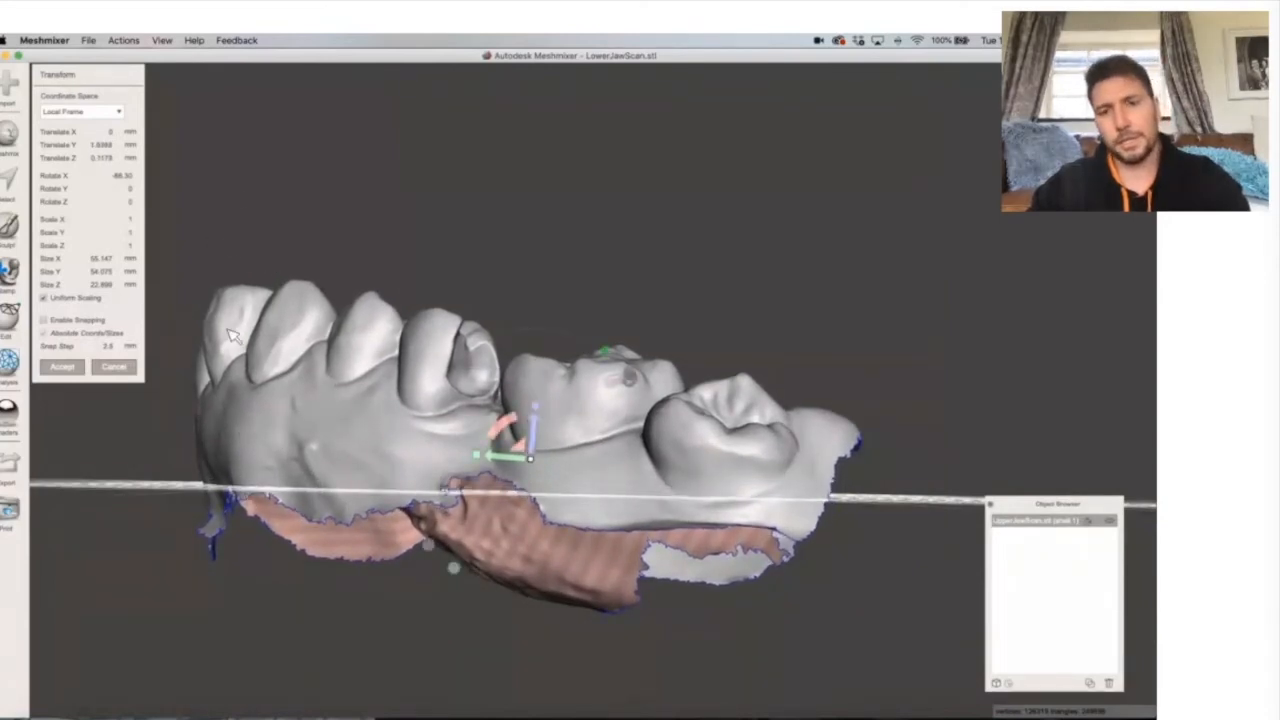
Tilt the upper jaw scan sideways about 4.7° on the Y axis to level the arch as seen from the front.
scroll(248, 439, "left", 10)
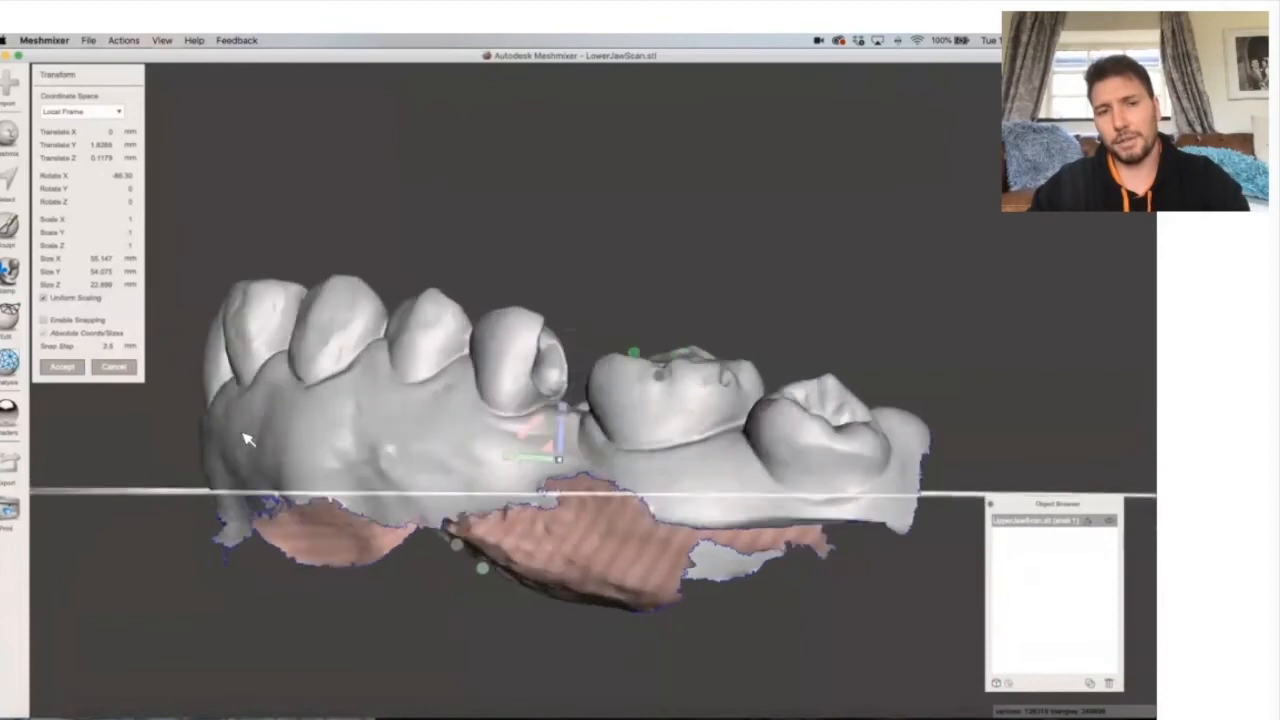
scroll(248, 439, "right", 10)
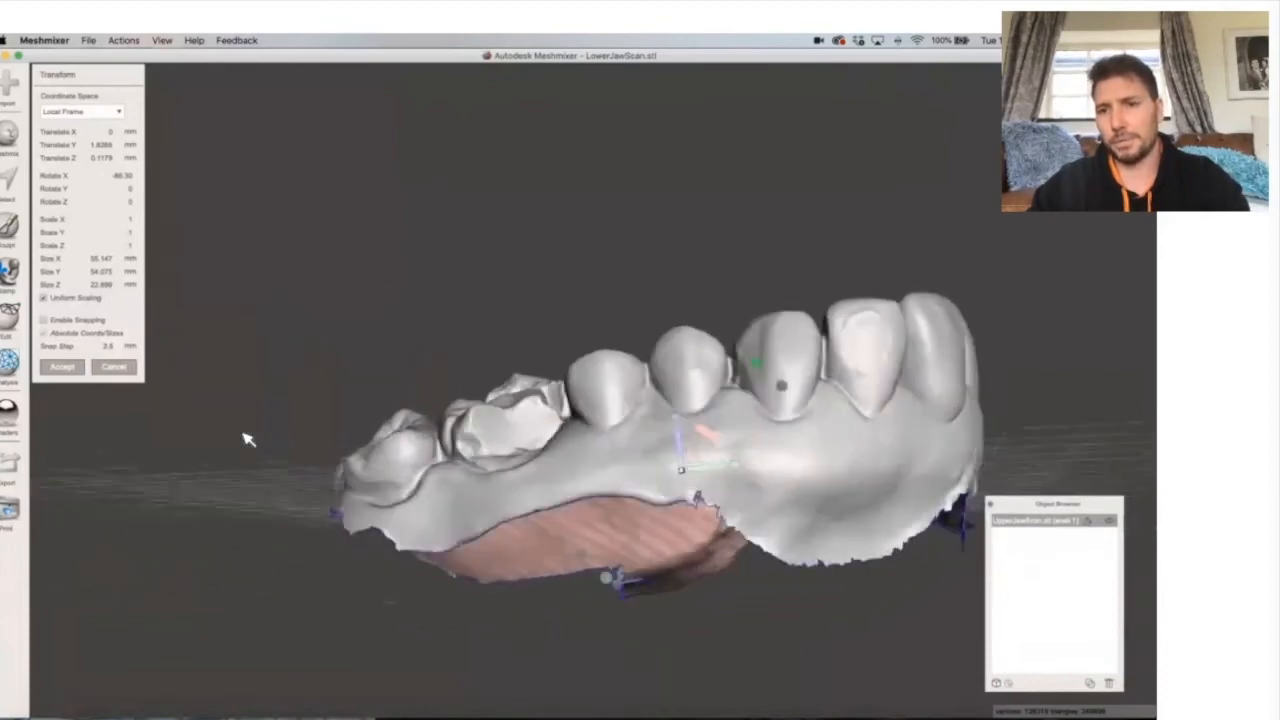
scroll(248, 439, "left", 3)
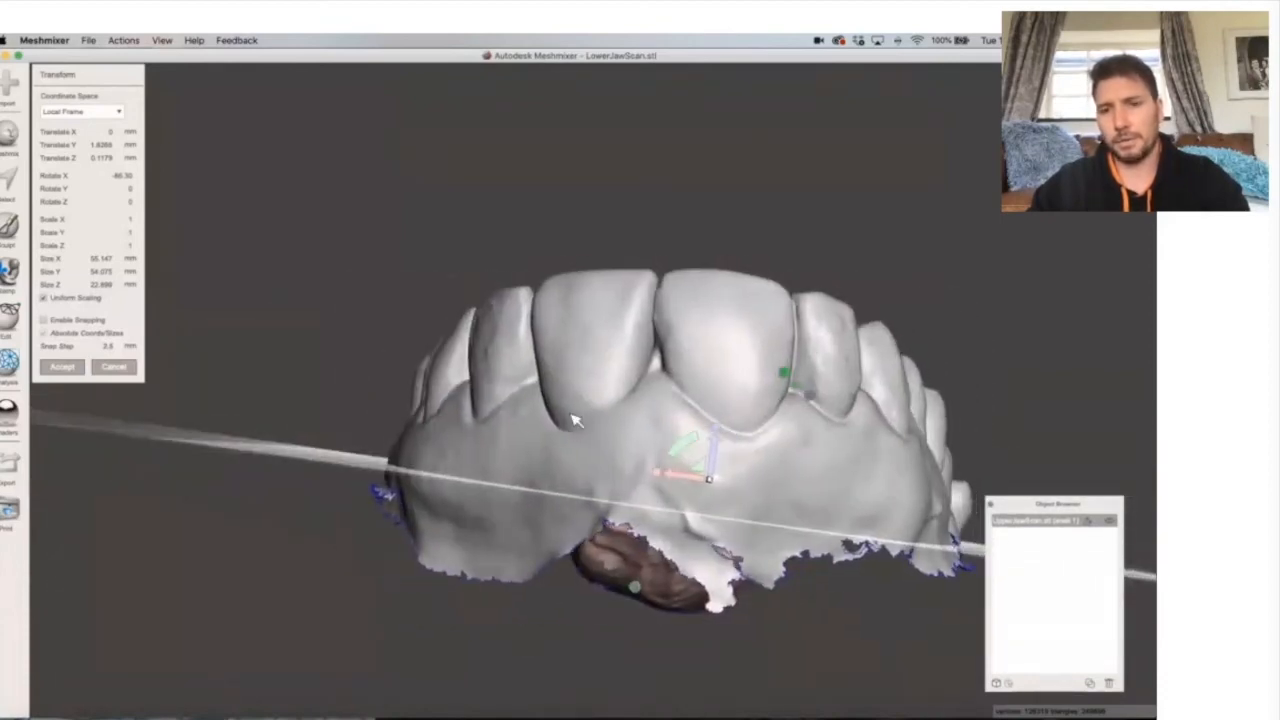
left_click_drag(686, 457, 718, 457)
Adjust the front-to-back tilt of the upper jaw scan while viewing the arch from the side.
scroll(879, 449, "right", 8)
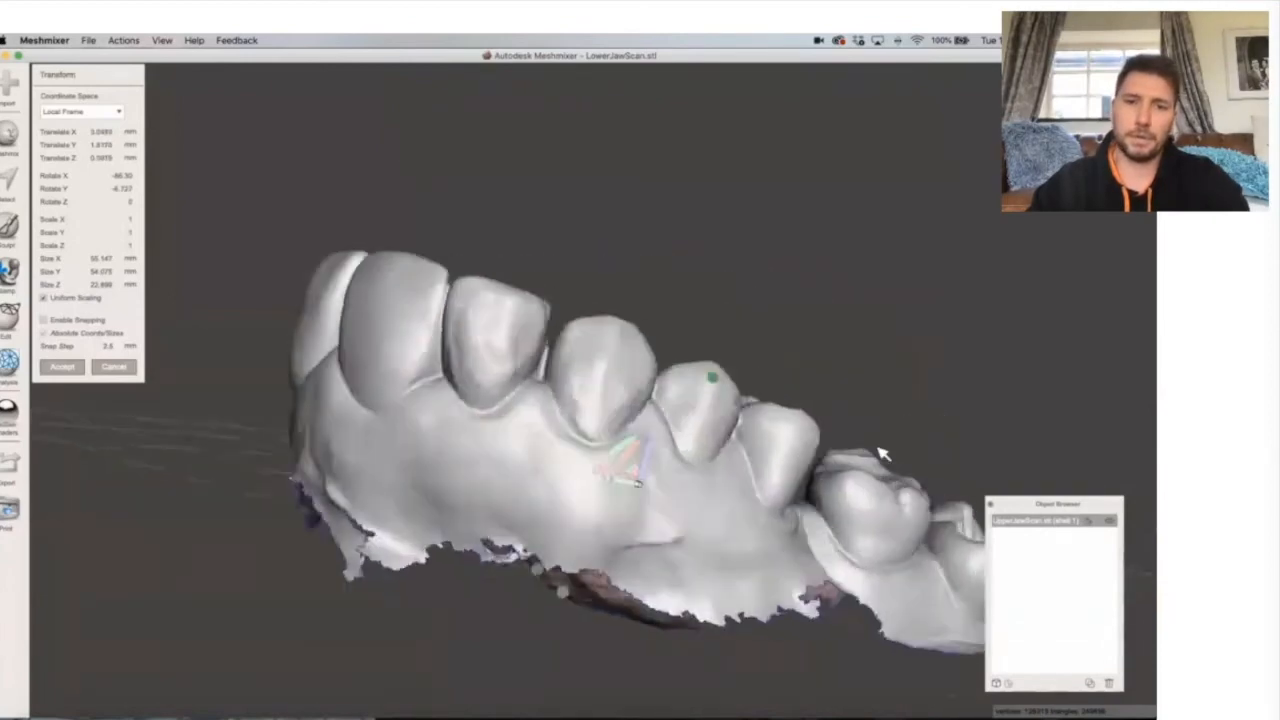
scroll(882, 453, "right", 6)
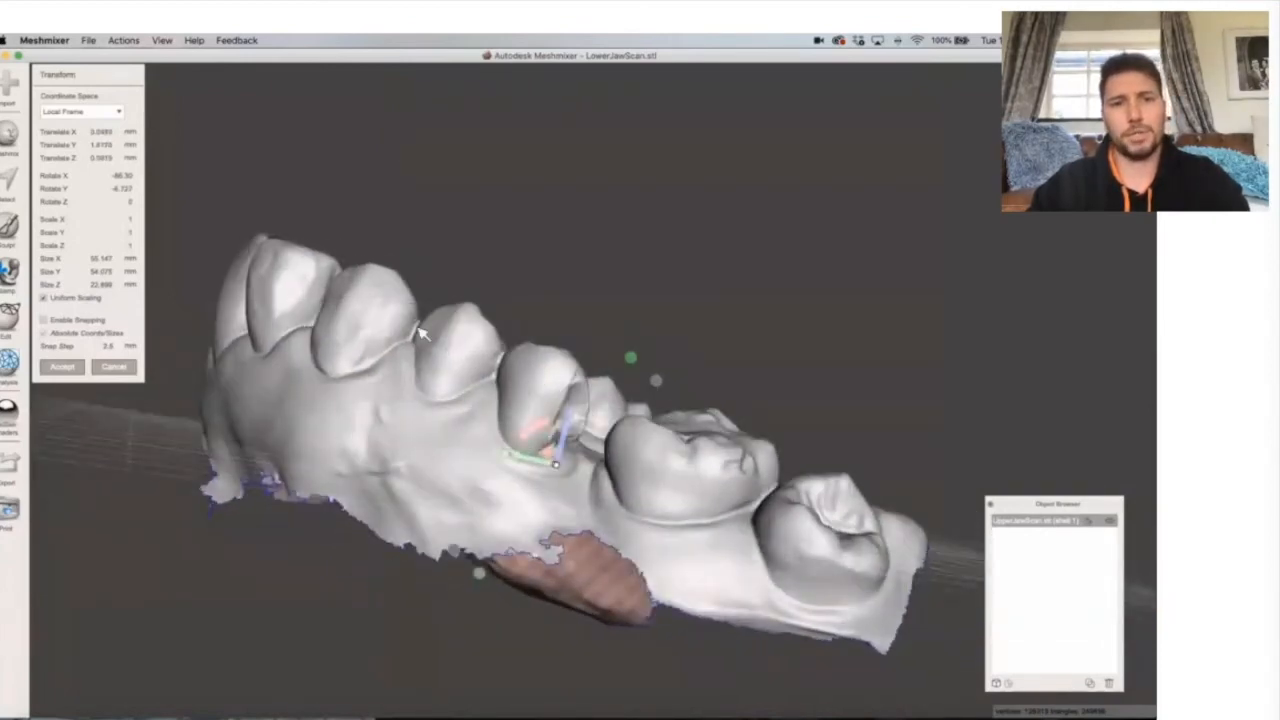
left_click_drag(552, 428, 542, 434)
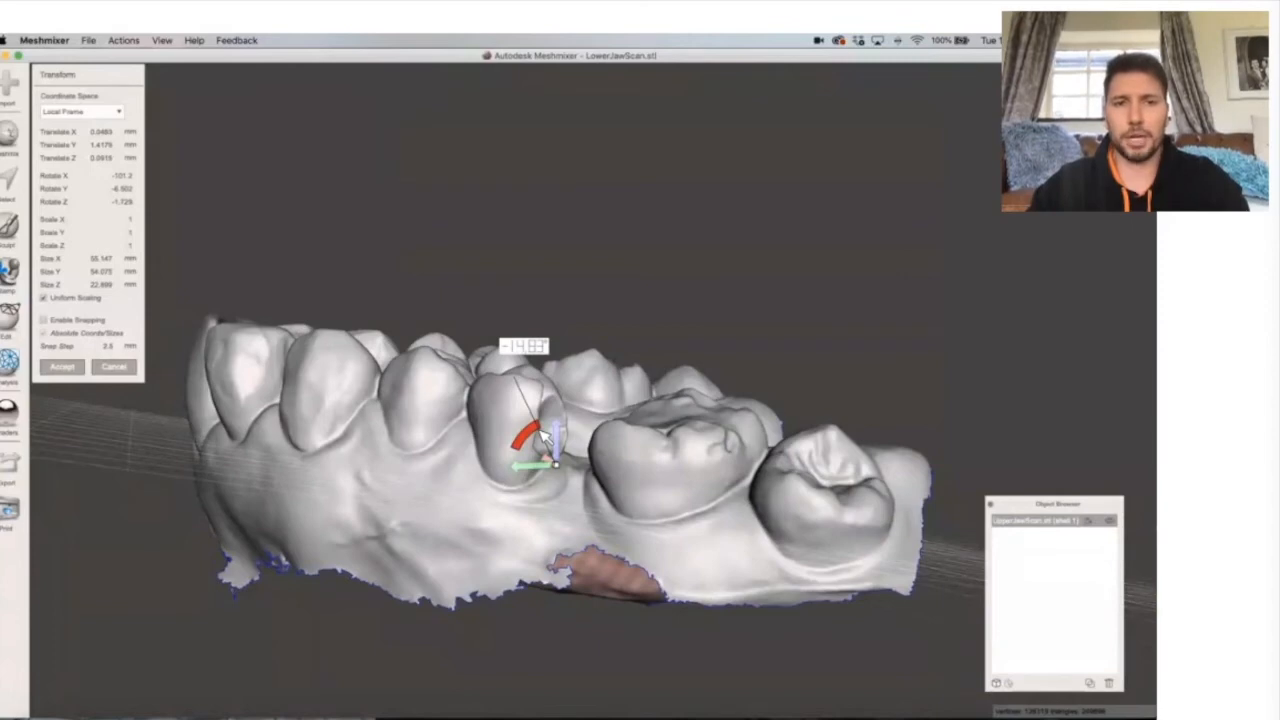
left_click_drag(545, 432, 580, 375)
Fine-tune the sideways tilt of the upper jaw scan from the front view and accept the transform.
right_click_drag(407, 451, 585, 466)
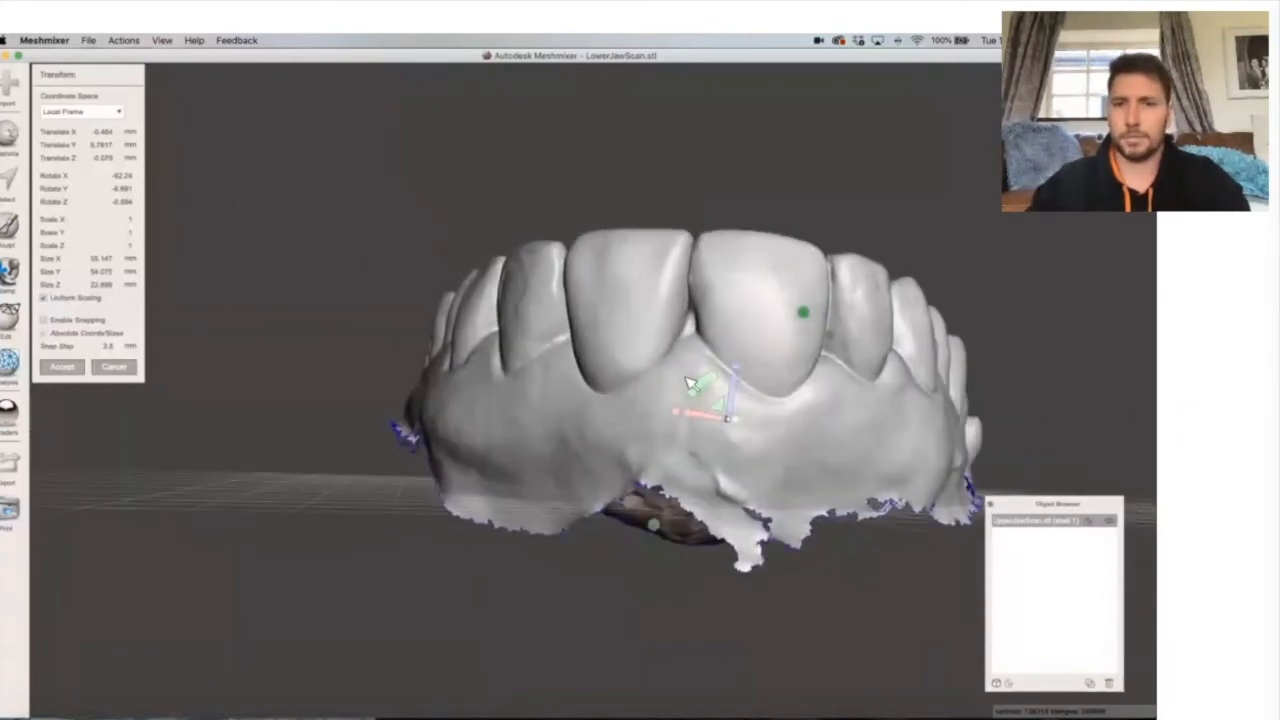
left_click_drag(699, 389, 703, 386)
right_click_drag(832, 427, 830, 430)
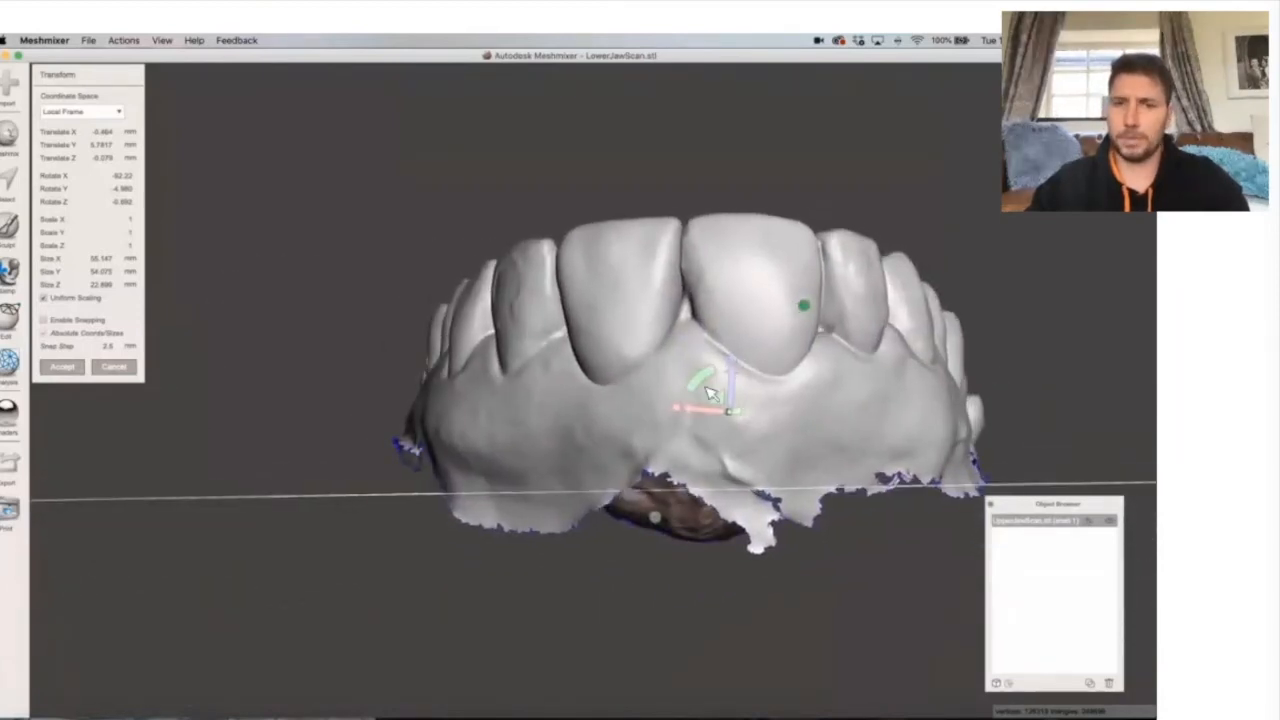
left_click(62, 367)
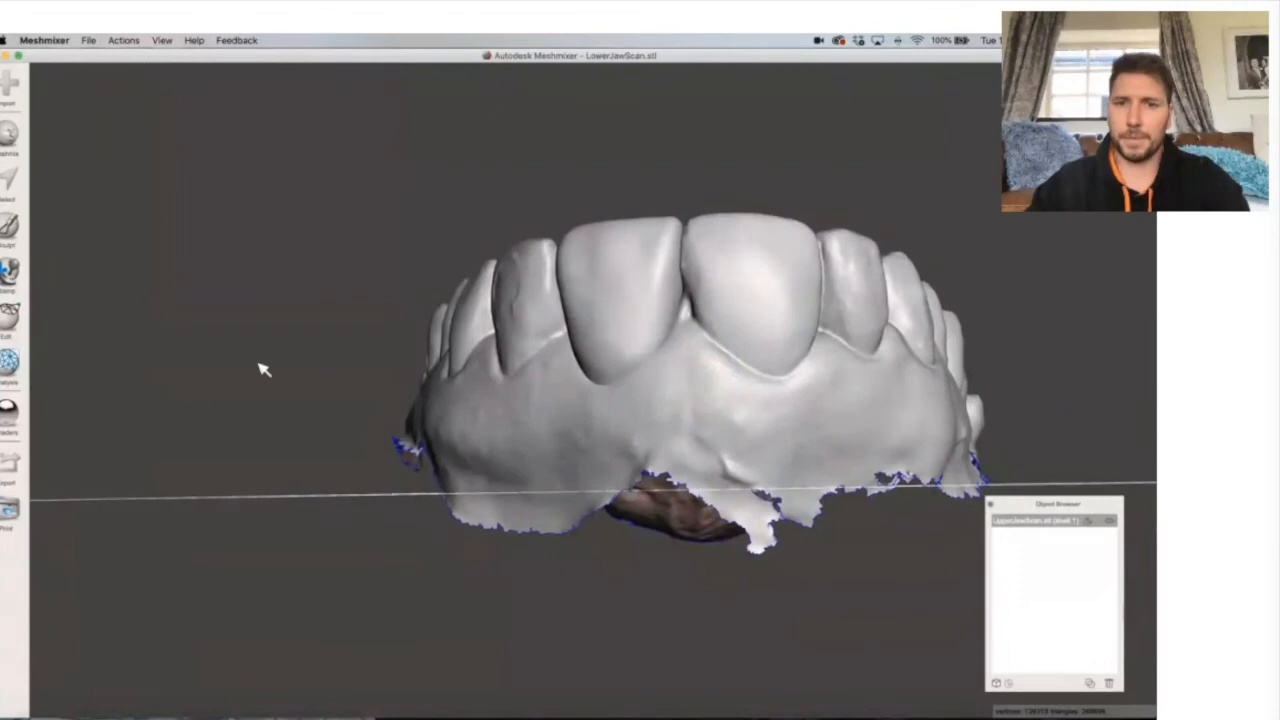
Plane Cut the ragged gum and palate edge off the upper jaw scan with a near-horizontal plane below the teeth, discarding the lower part.
left_click(10, 318)
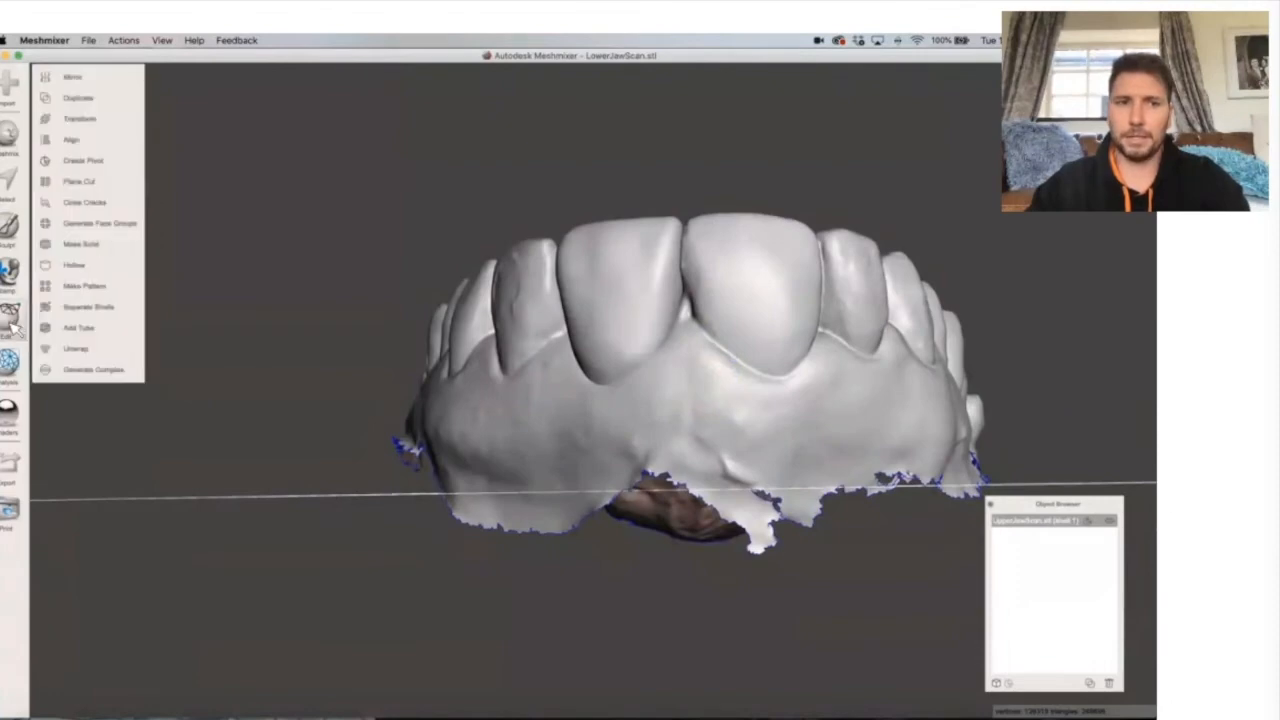
left_click(78, 182)
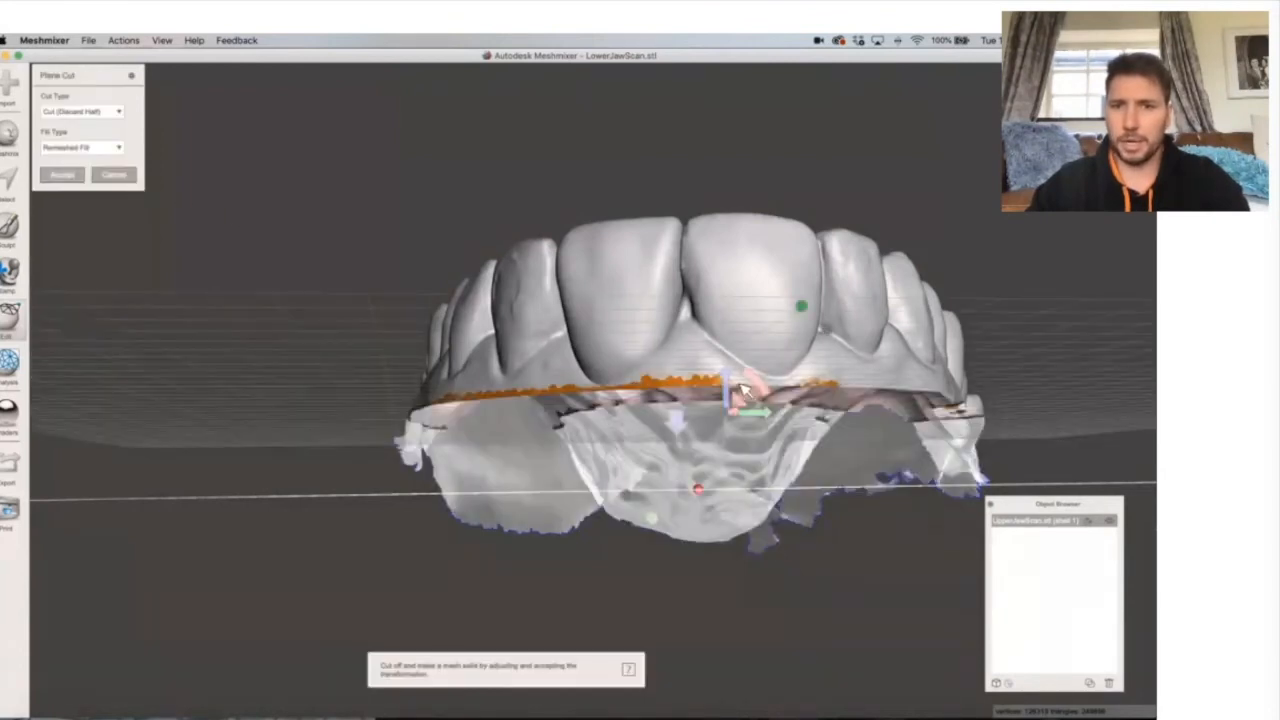
left_click_drag(733, 383, 731, 298)
left_click_drag(740, 413, 740, 424)
right_click_drag(841, 380, 962, 337)
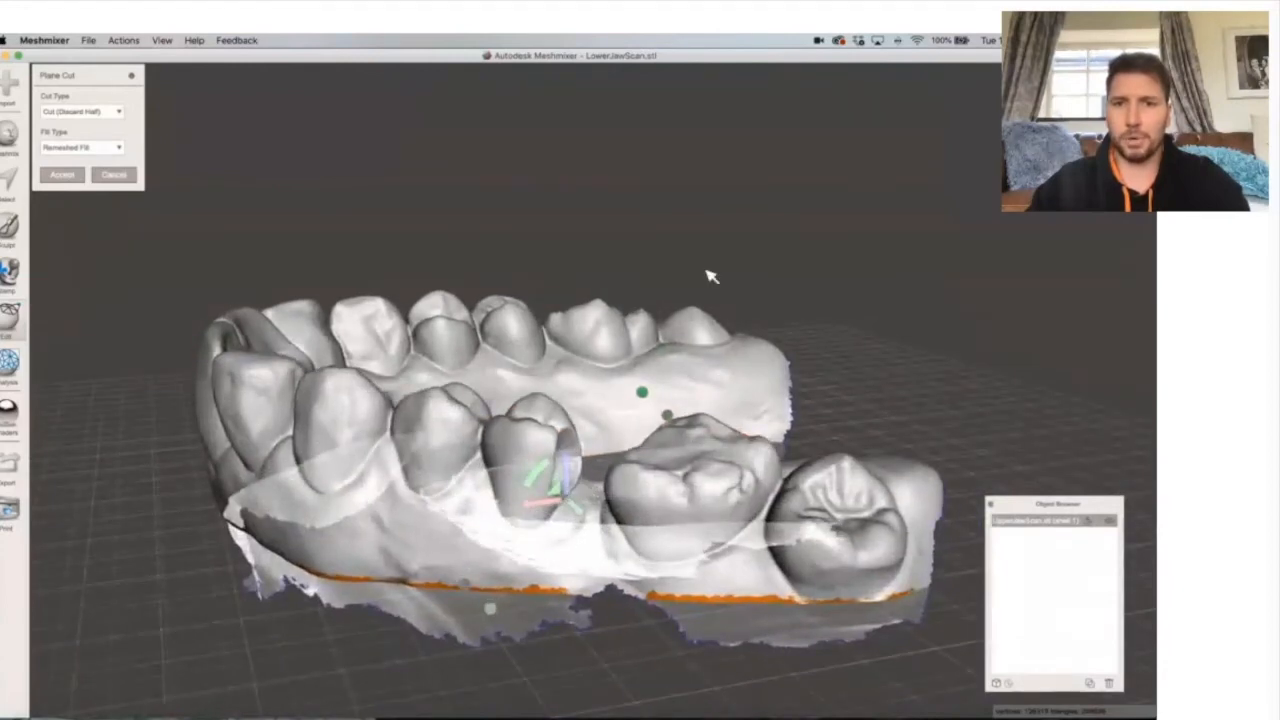
right_click_drag(660, 340, 706, 352)
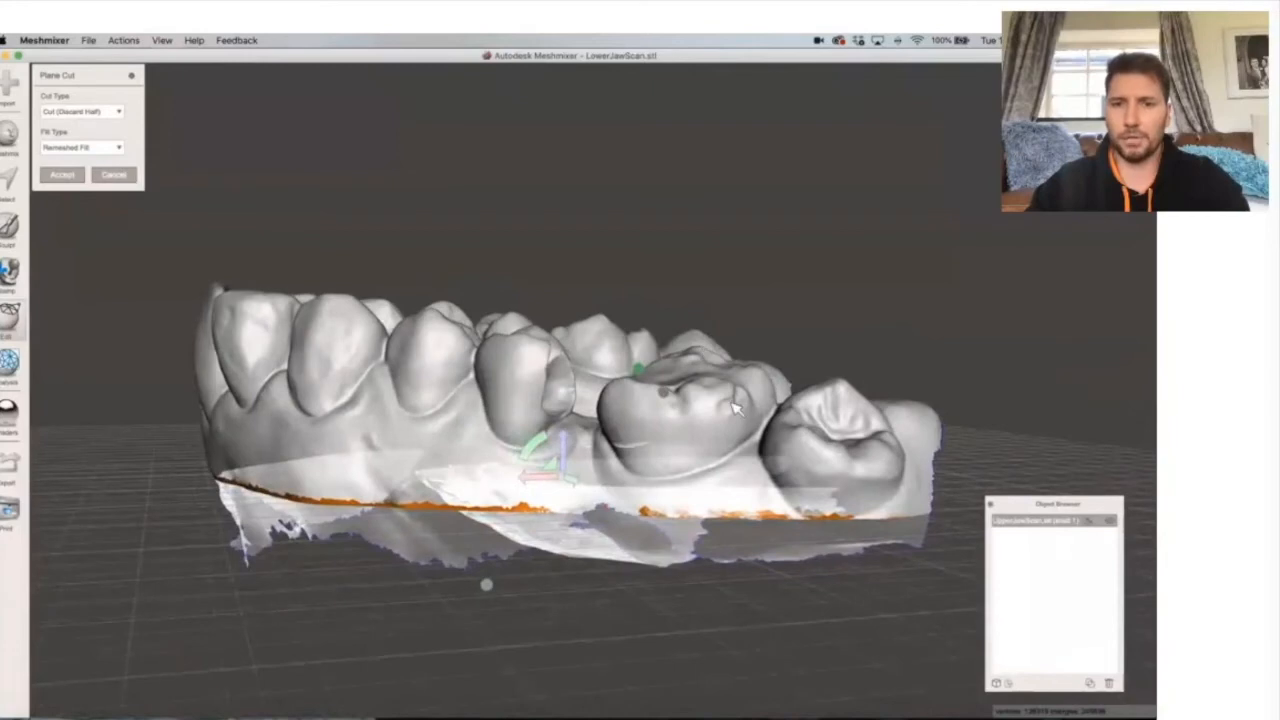
right_click_drag(586, 383, 656, 298)
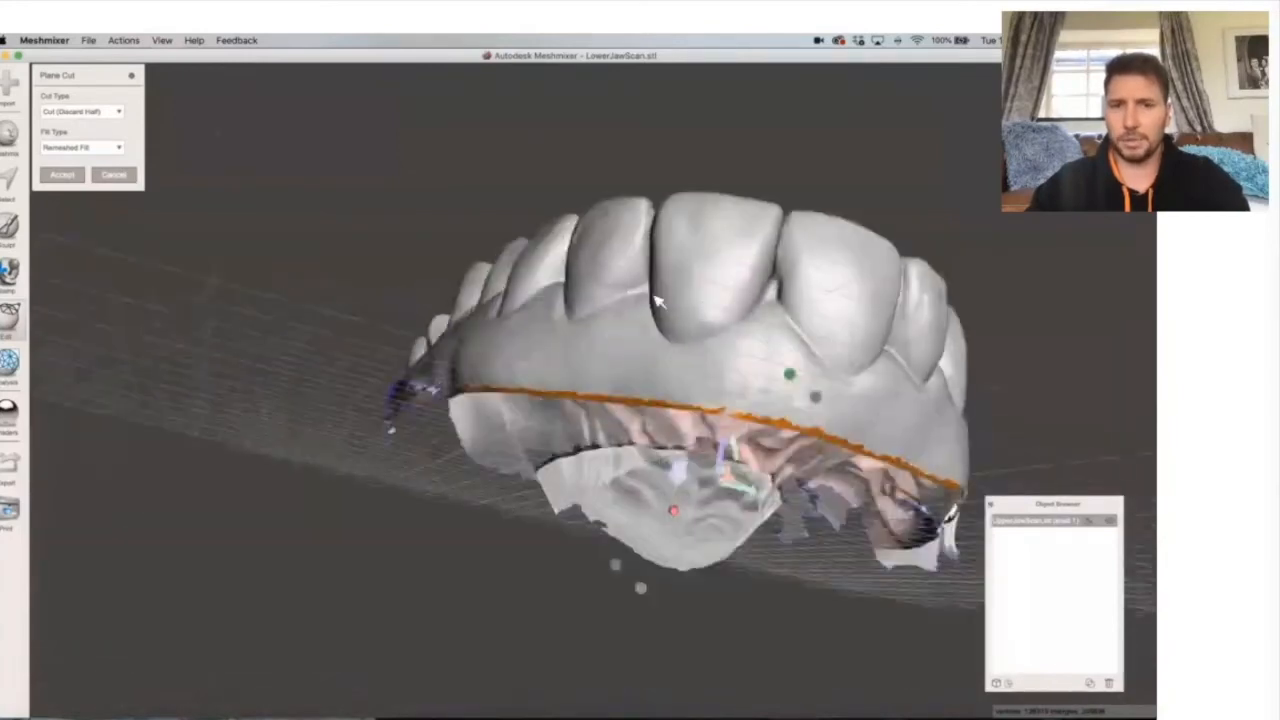
right_click_drag(958, 242, 620, 386)
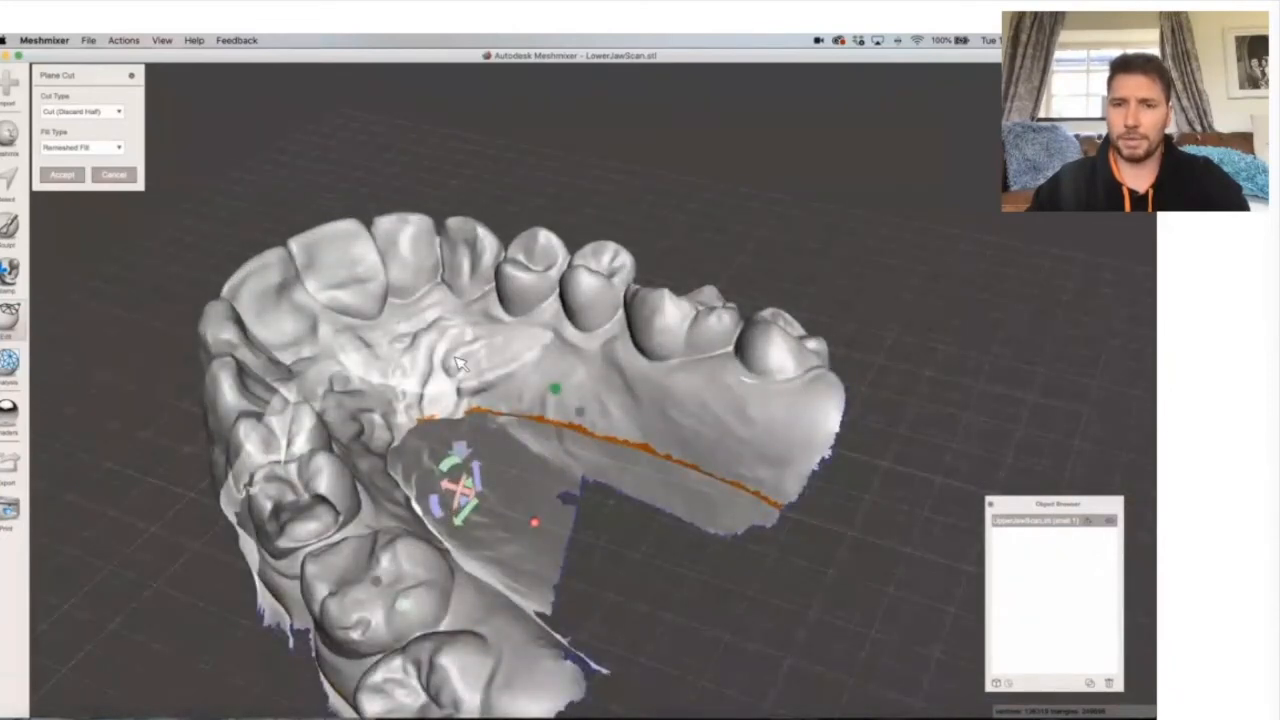
right_click_drag(459, 364, 166, 223)
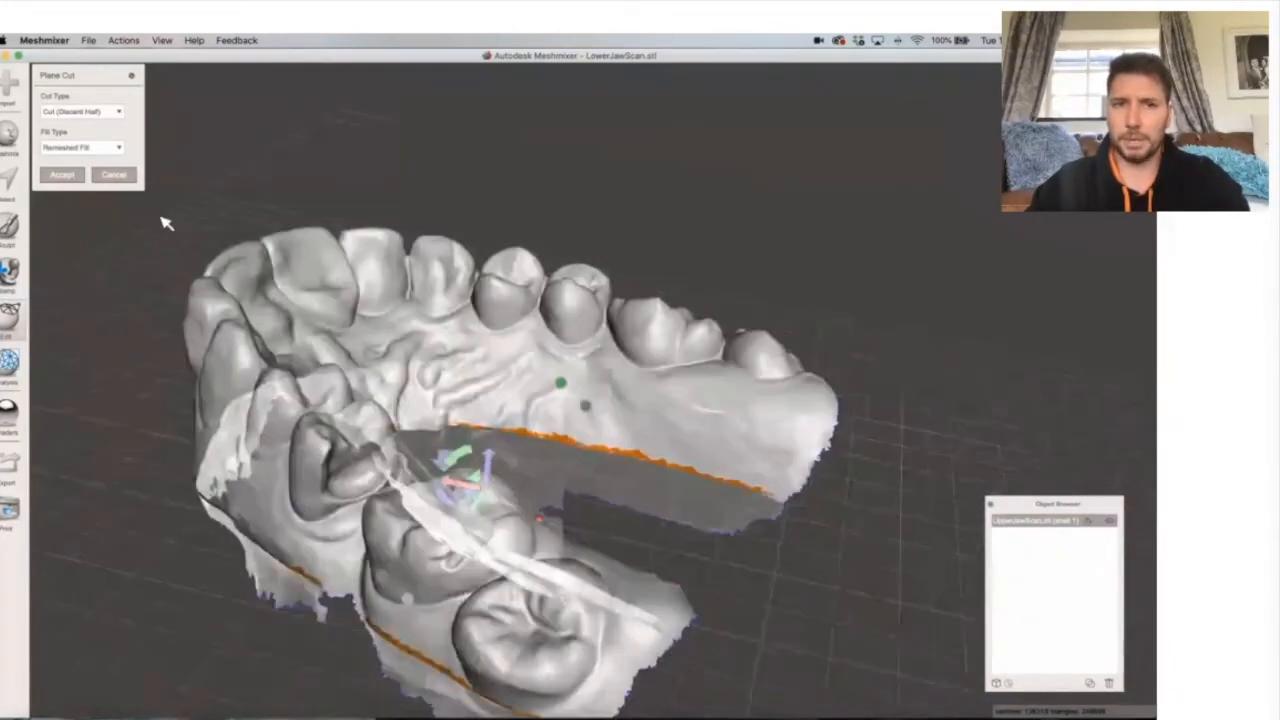
left_click(62, 177)
Plane Cut the molars off both sides of the upper jaw with an upright plane just behind the premolars, keeping the front part.
right_click_drag(750, 307, 420, 282)
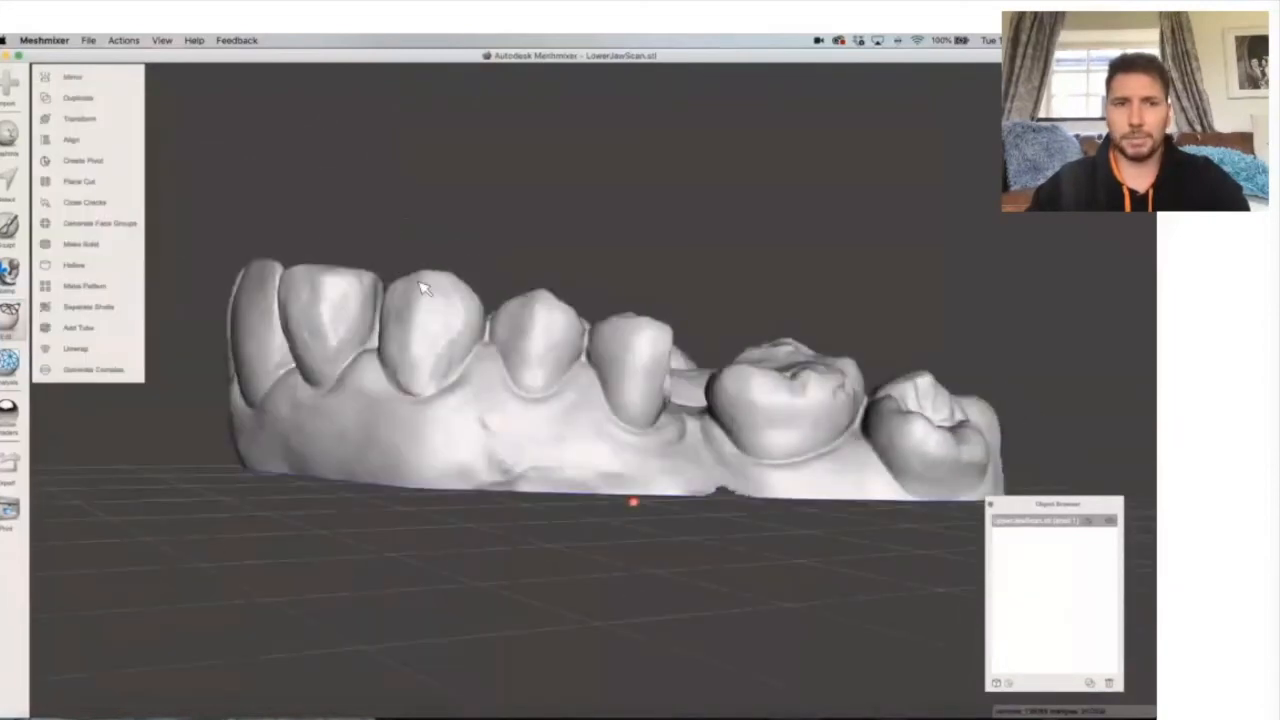
left_click(90, 181)
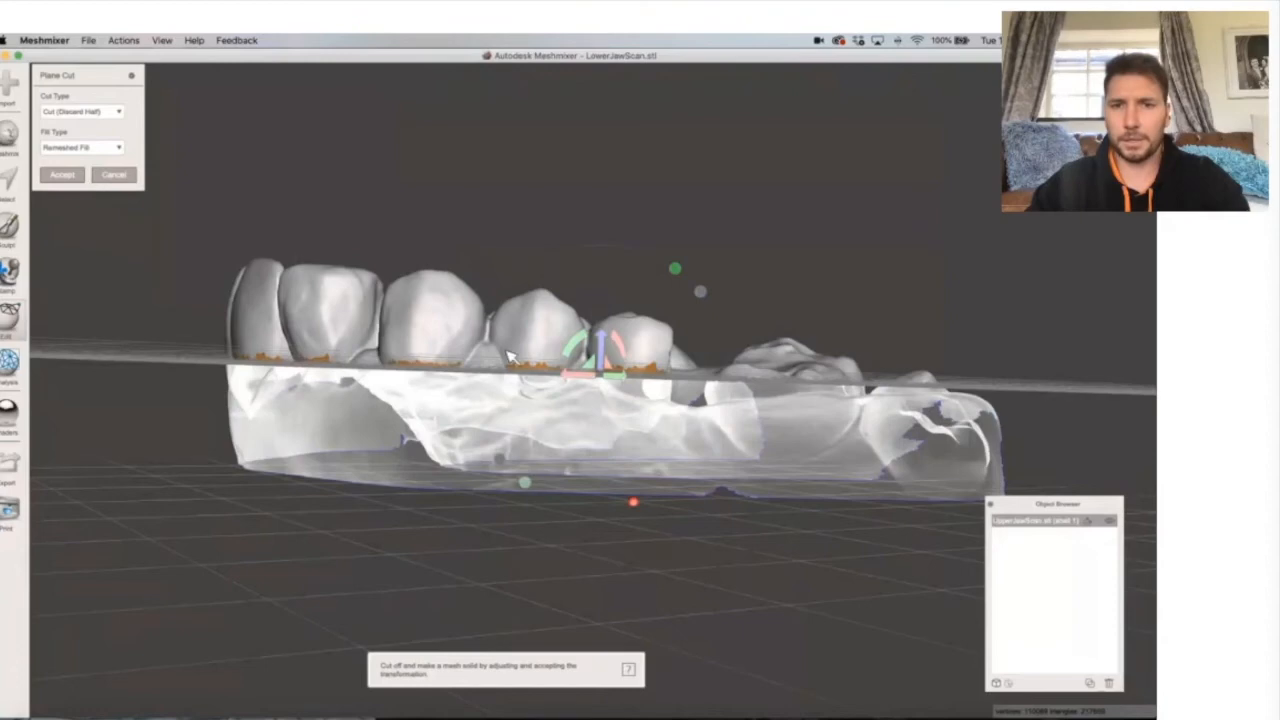
left_click_drag(586, 343, 650, 335)
right_click_drag(655, 333, 637, 383)
left_click_drag(631, 381, 627, 402)
right_click_drag(600, 566, 600, 561)
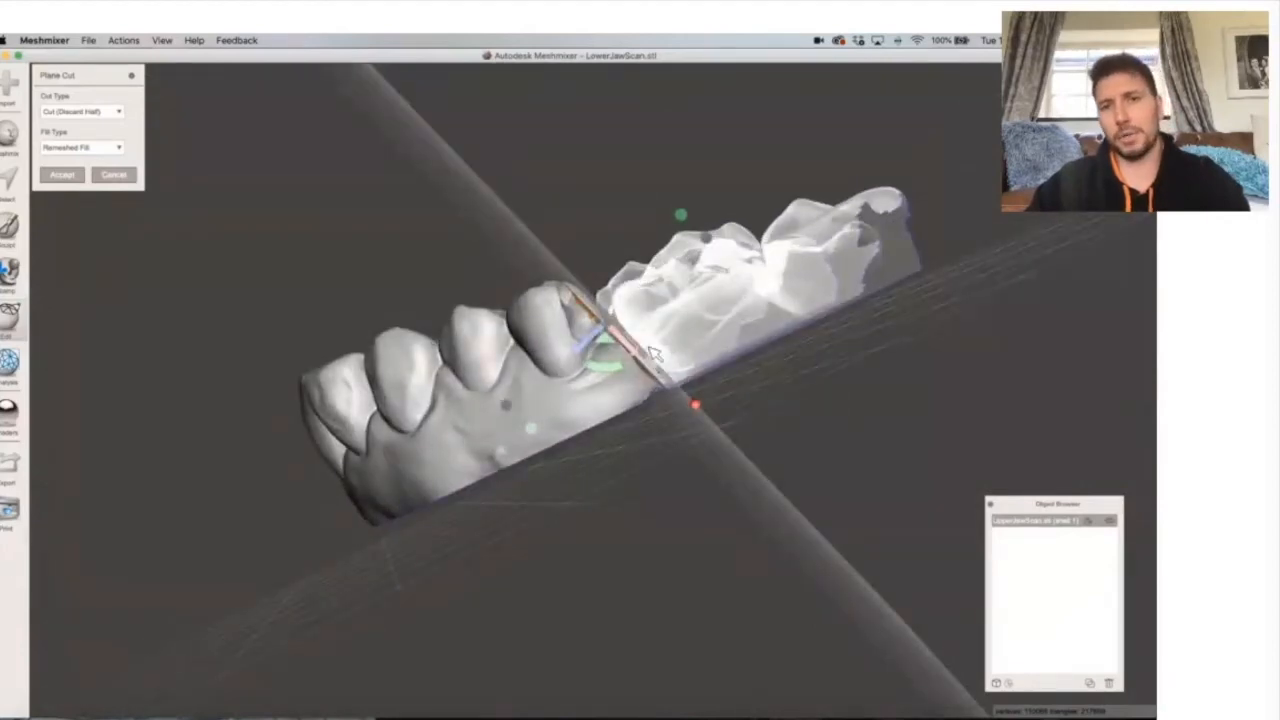
mouse_move(618, 371)
left_mouse_down()
mouse_move(582, 368)
mouse_move(624, 383)
mouse_move(588, 355)
mouse_move(604, 336)
mouse_move(606, 352)
left_mouse_up()
scroll(438, 329, "left", 10)
scroll(438, 329, "up", 8)
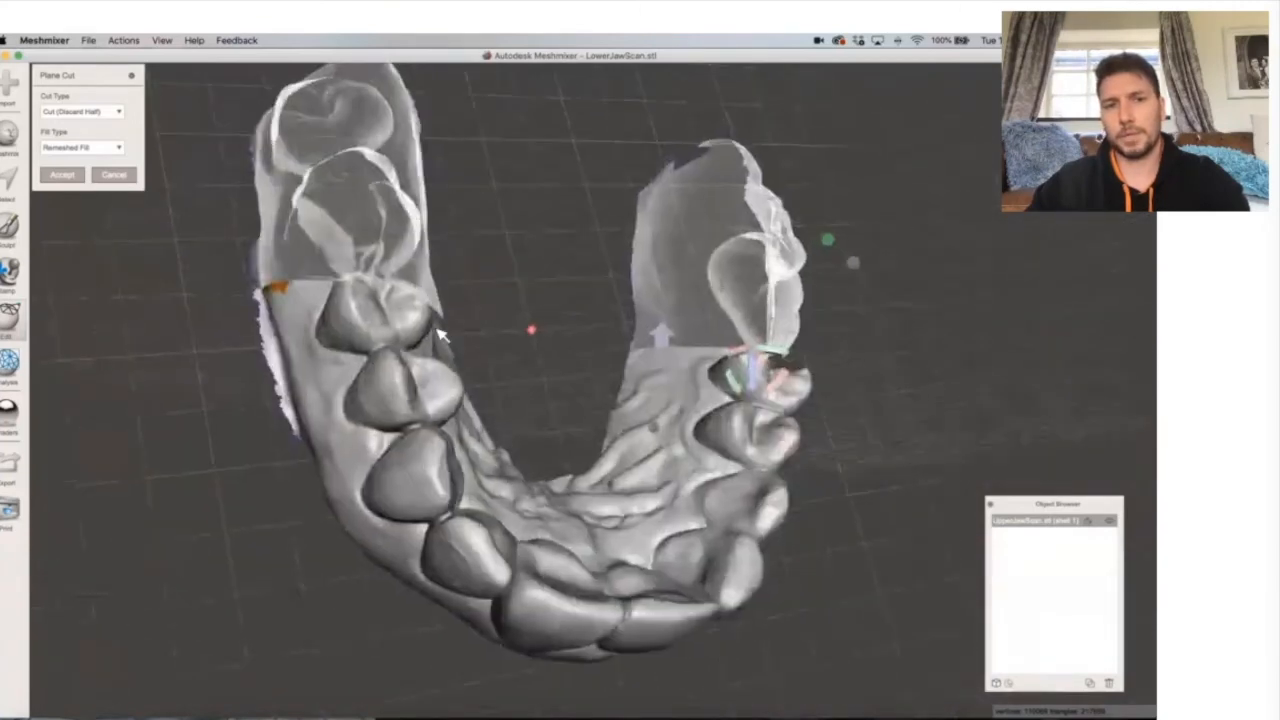
scroll(438, 333, "right", 10)
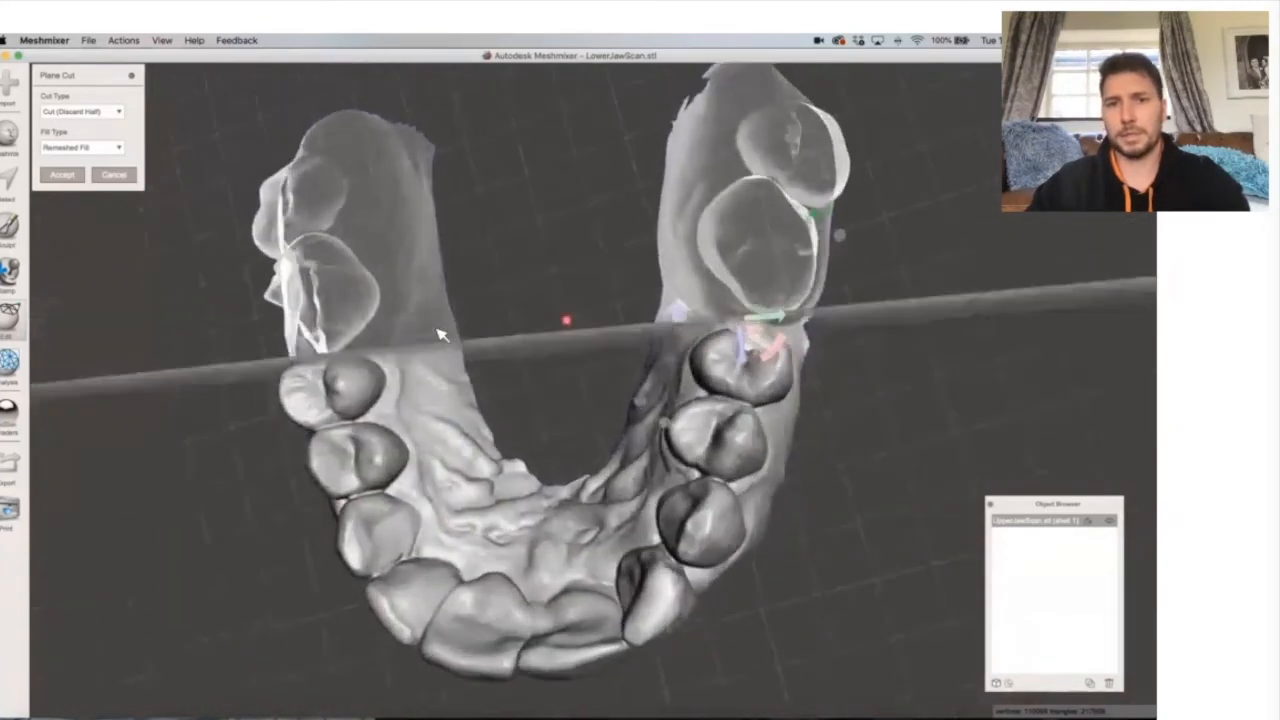
right_click_drag(437, 328, 437, 248)
left_click(62, 175)
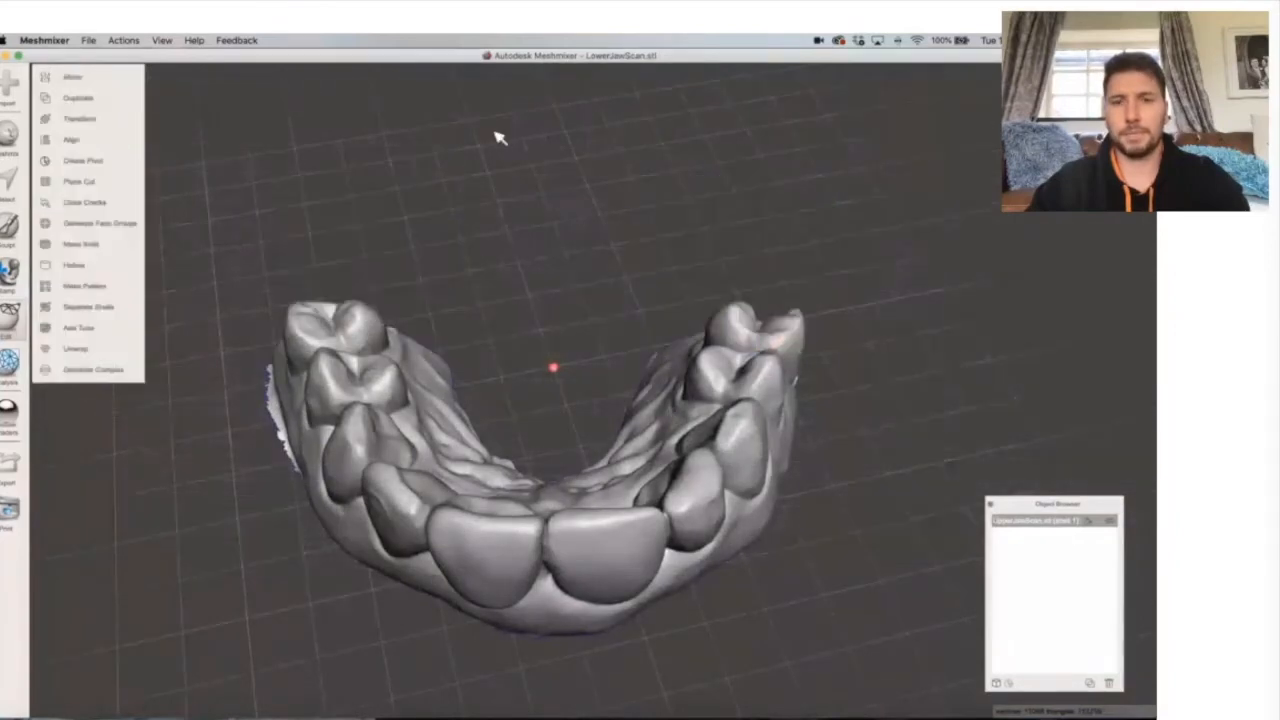
Examine the trimmed front arch from the side and from below, including its open, hollow underside.
scroll(616, 482, "down", 10)
scroll(617, 483, "right", 3)
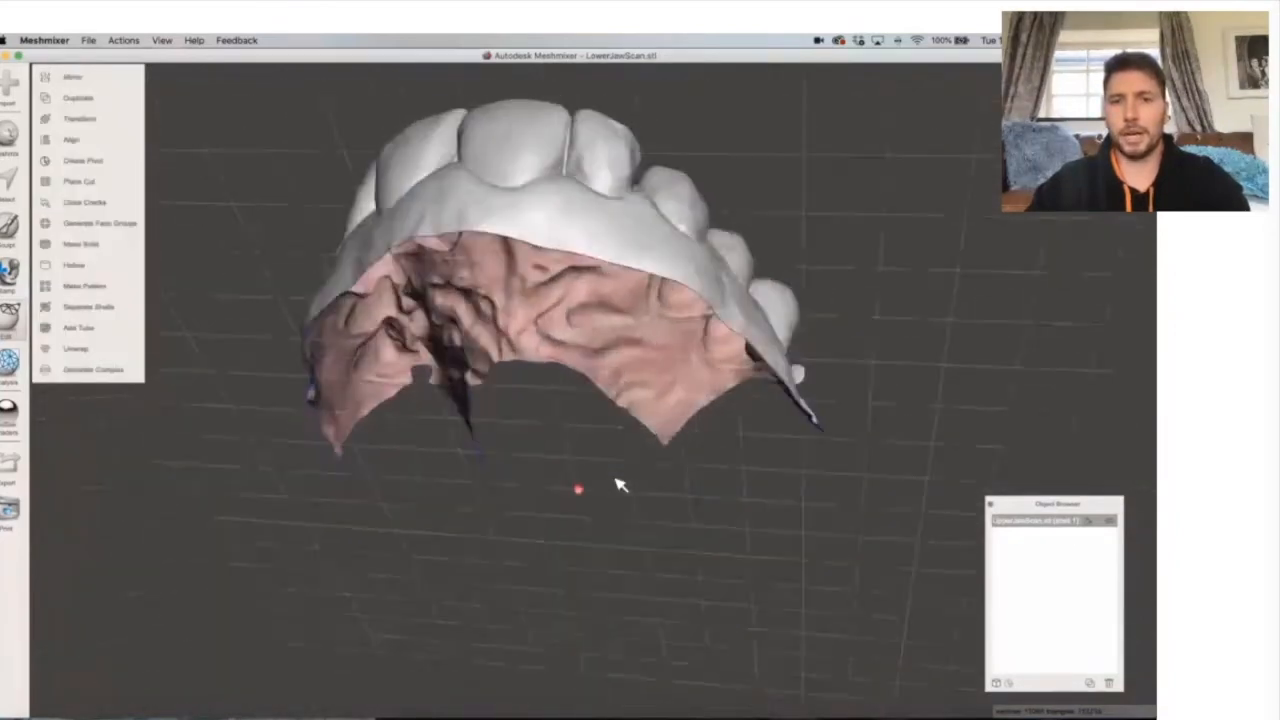
scroll(616, 483, "up", 5)
scroll(616, 483, "left", 5)
scroll(616, 483, "left", 10)
scroll(616, 484, "down", 6)
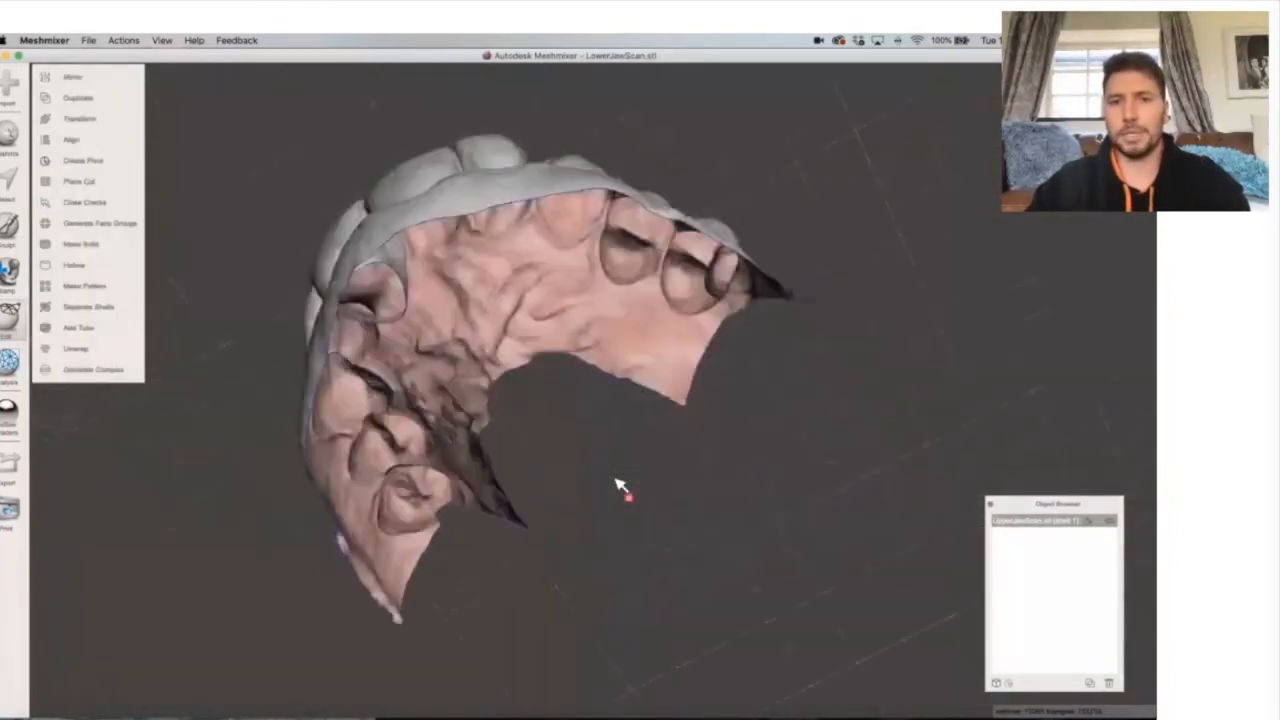
scroll(616, 483, "up", 8)
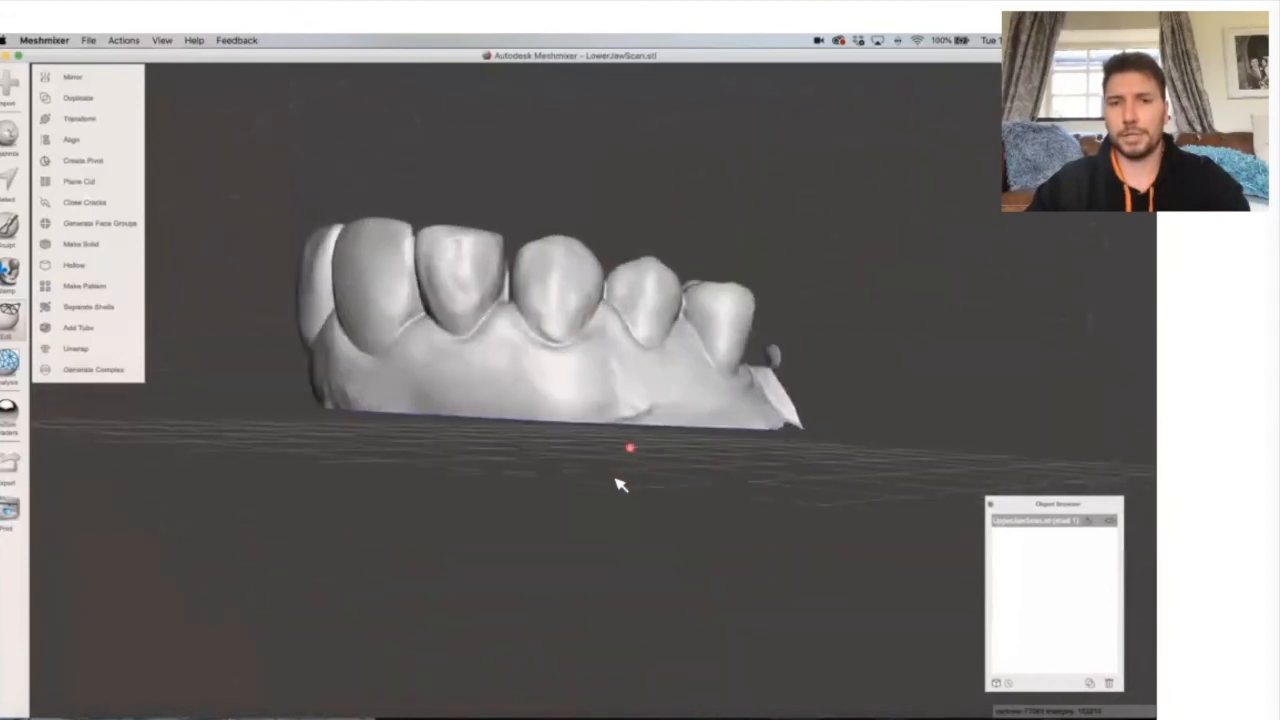
scroll(616, 483, "down", 8)
scroll(616, 483, "up", 5)
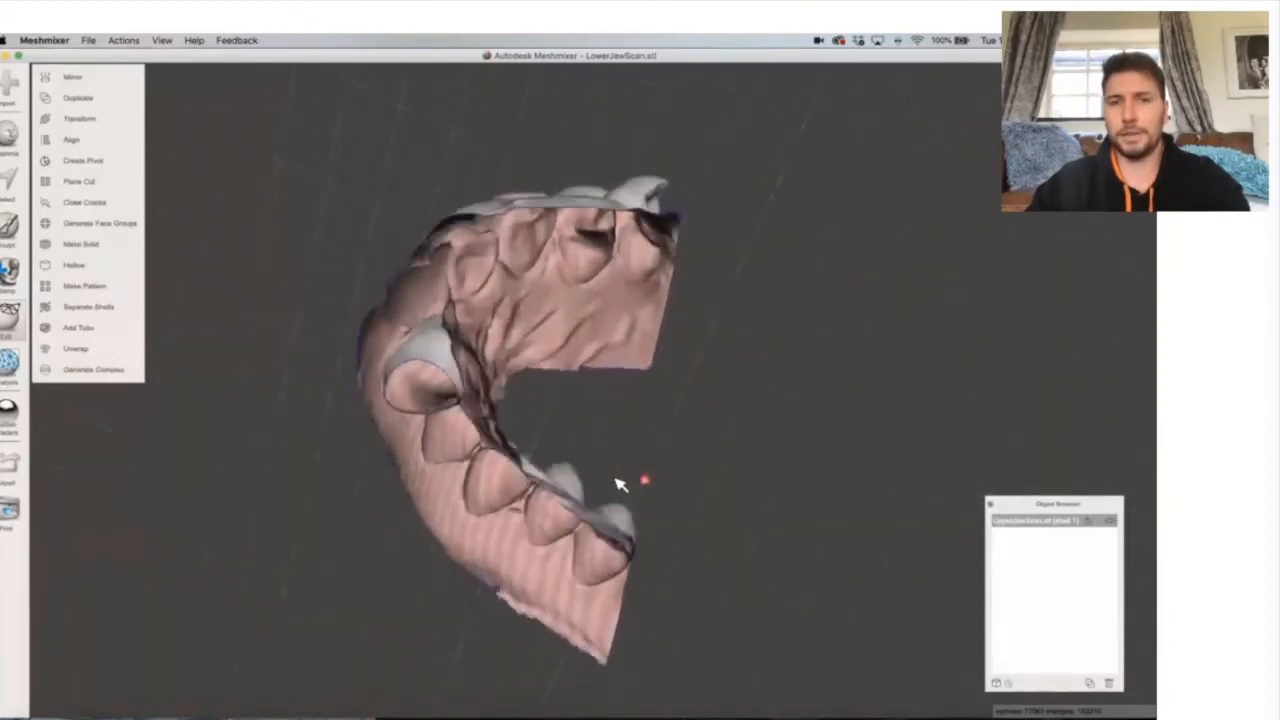
scroll(618, 484, "up", 5)
scroll(618, 484, "down", 8)
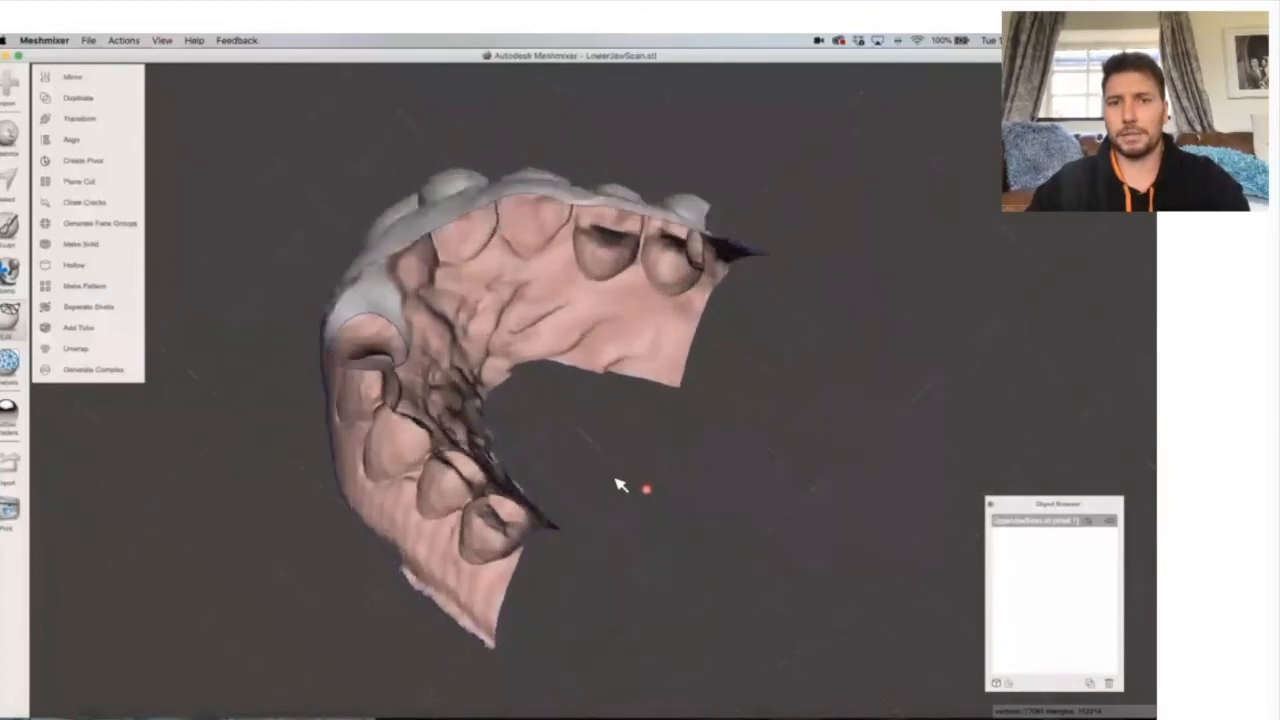
Select the whole trimmed jaw mesh and set up an Extrude with a -11 mm offset along the Y axis.
scroll(618, 484, "up", 8)
scroll(619, 485, "left", 8)
scroll(619, 485, "right", 4)
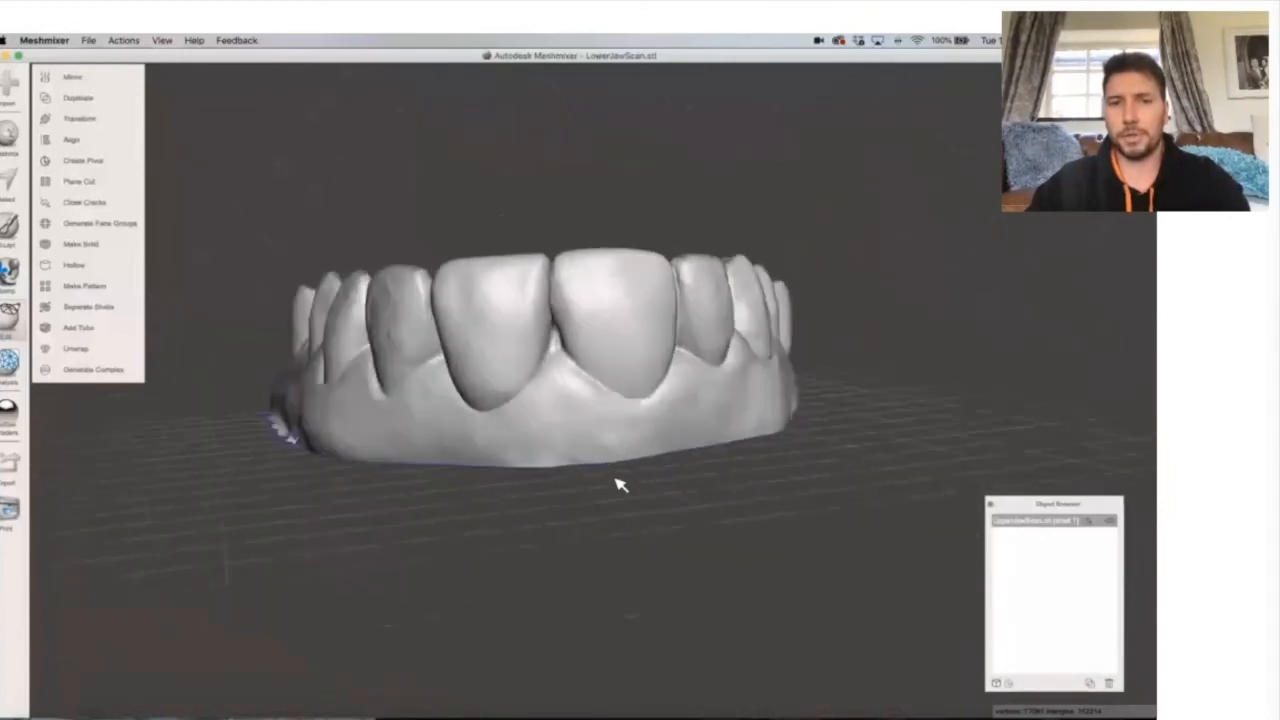
scroll(619, 485, "left", 2)
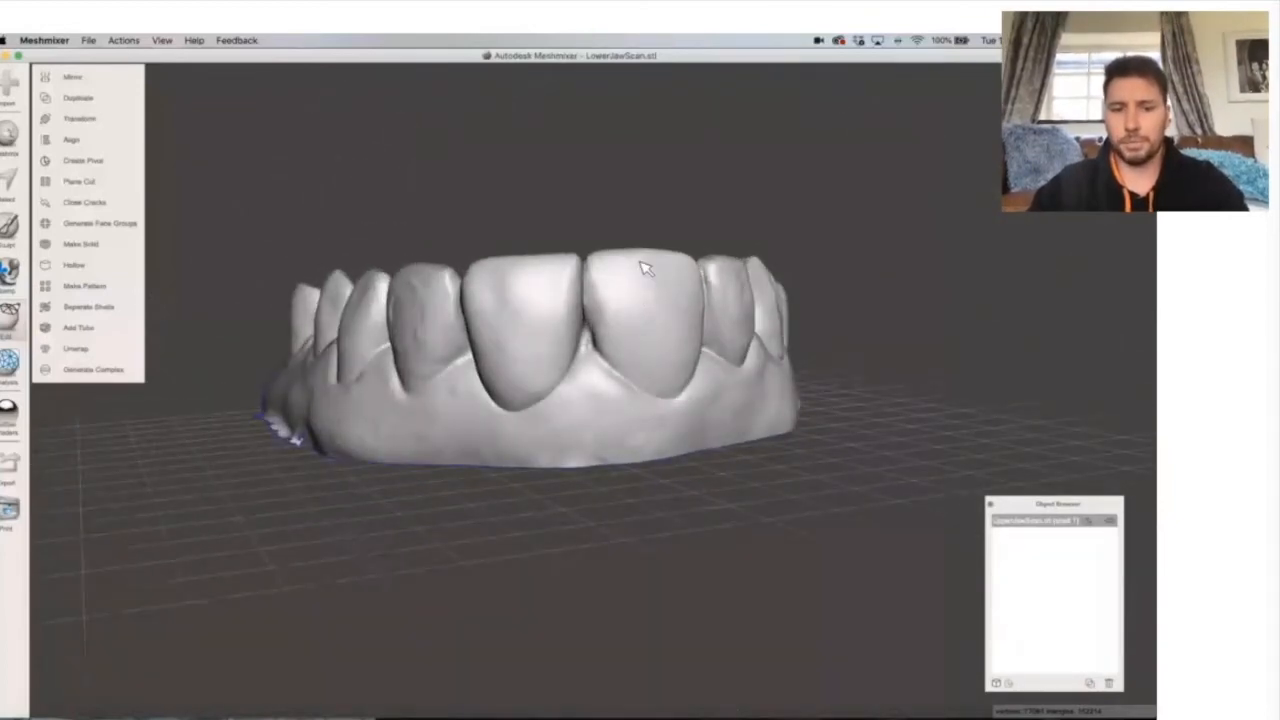
key("ctrl+a")
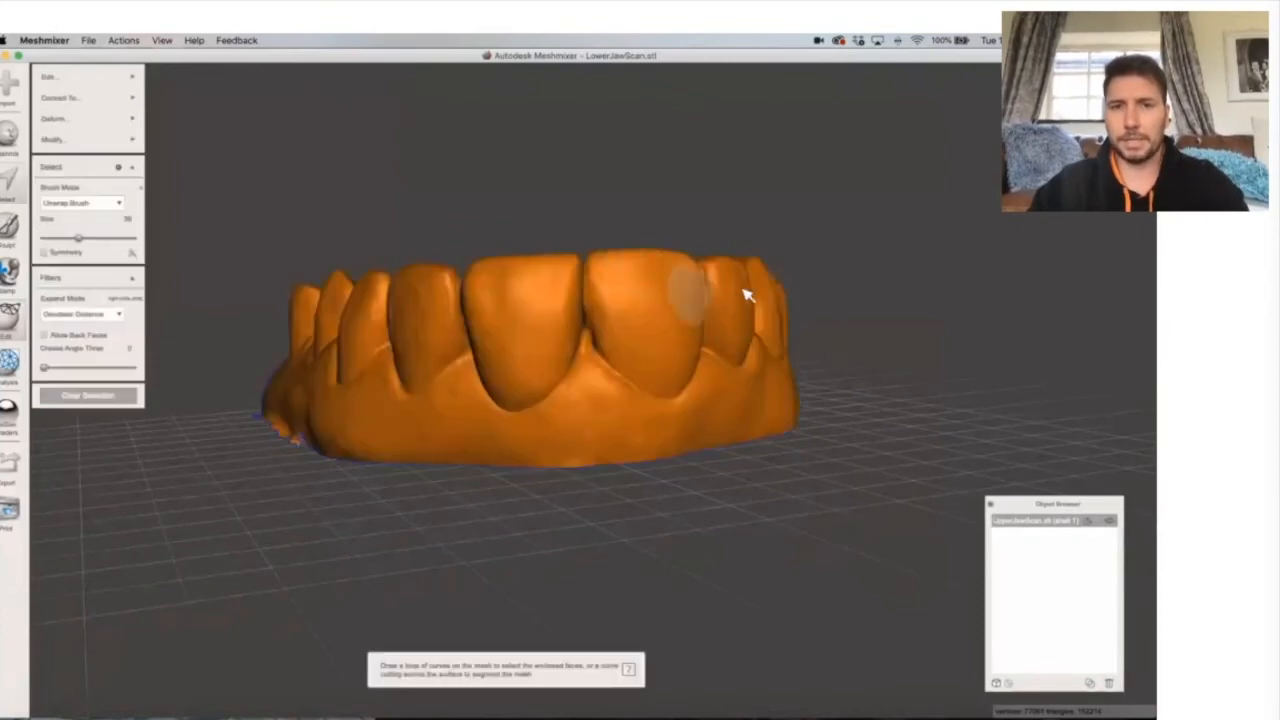
mouse_move(90, 93)
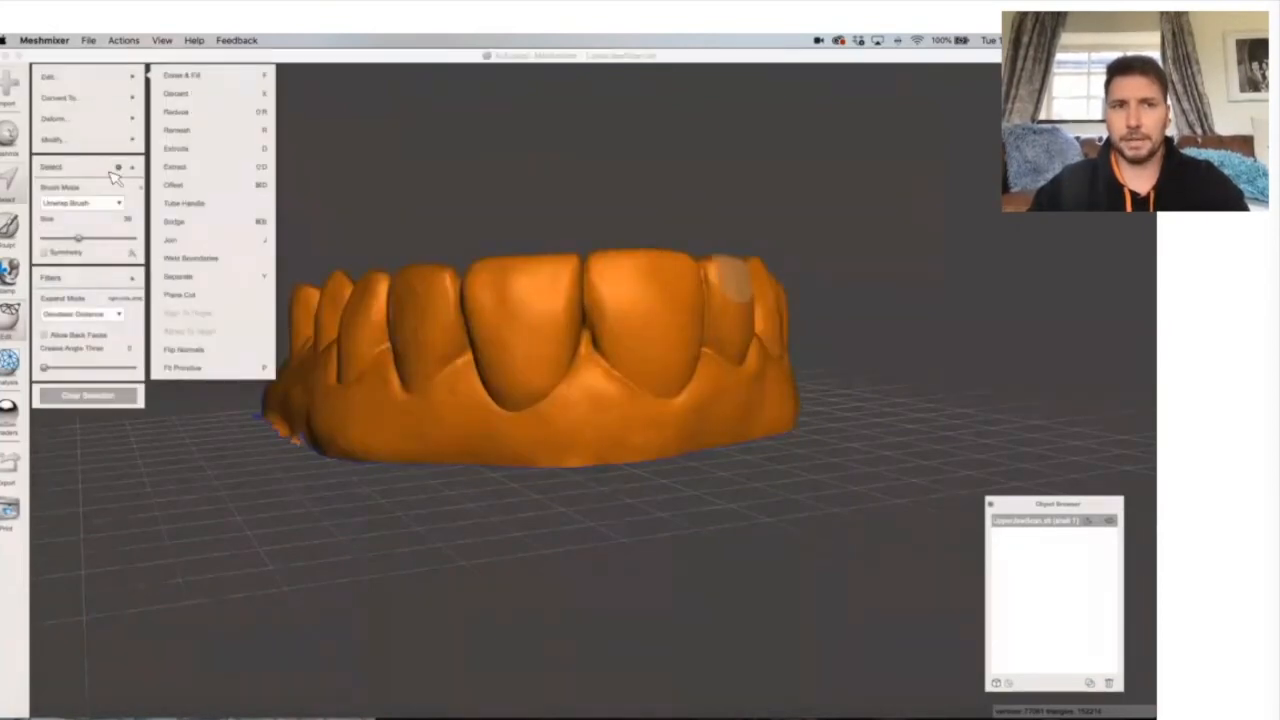
mouse_move(58, 78)
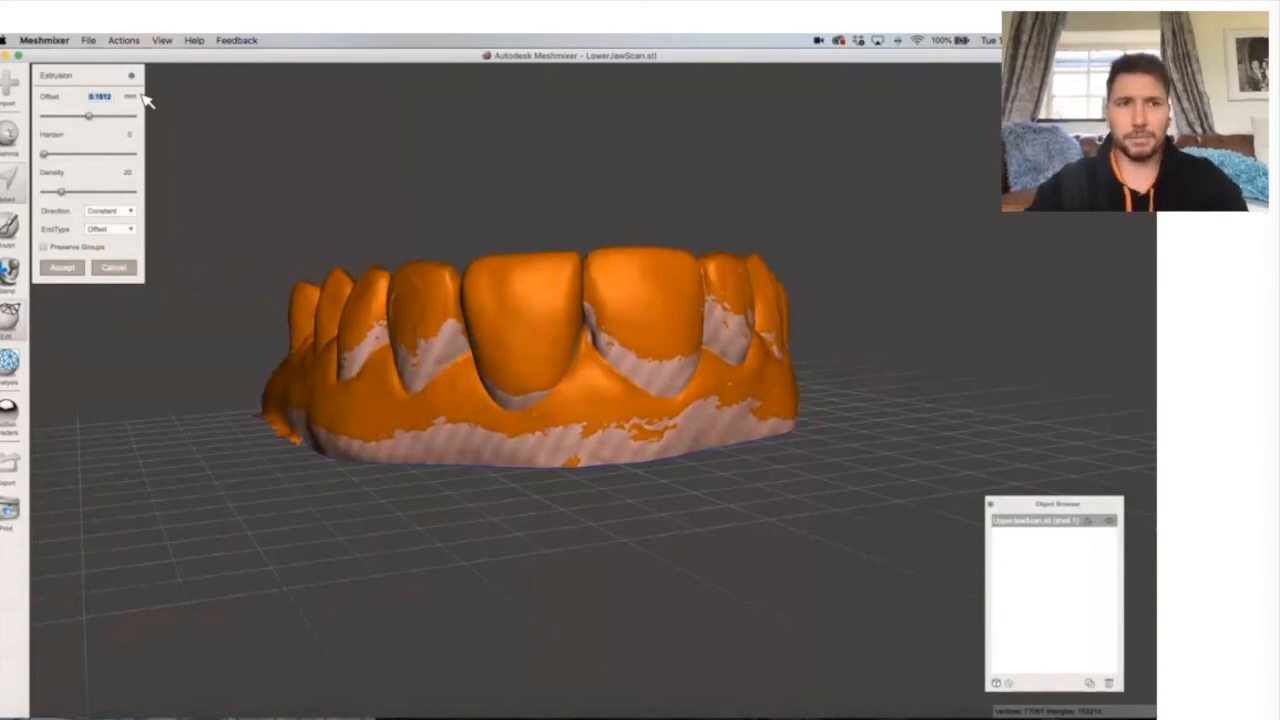
left_click(110, 212)
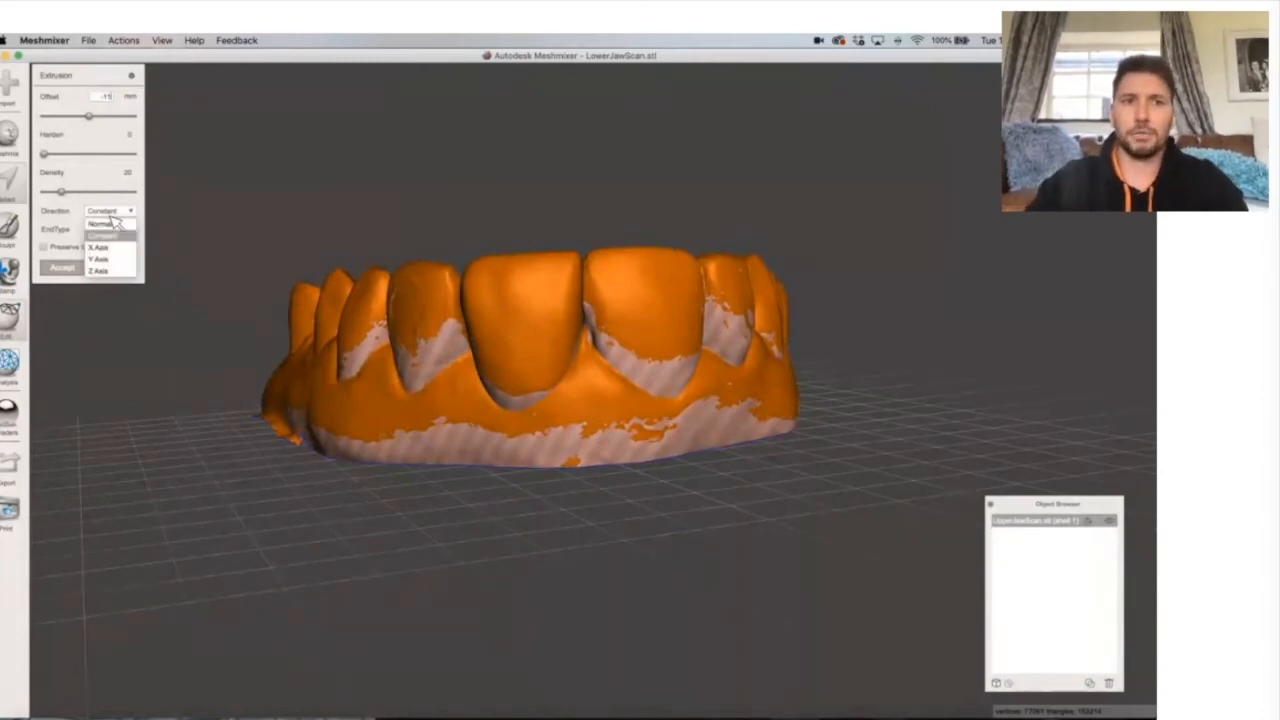
left_click(120, 260)
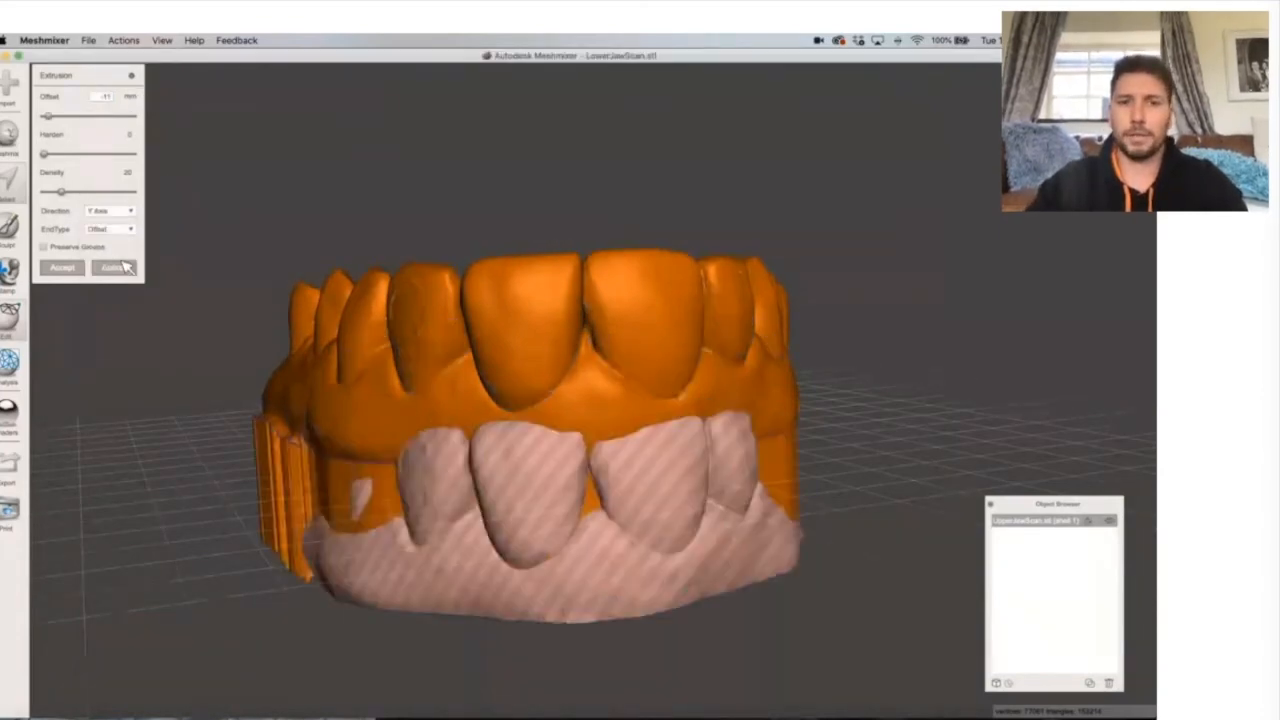
Give the base extrusion a flat end, set its offset to -6 mm and accept it.
left_click(116, 233)
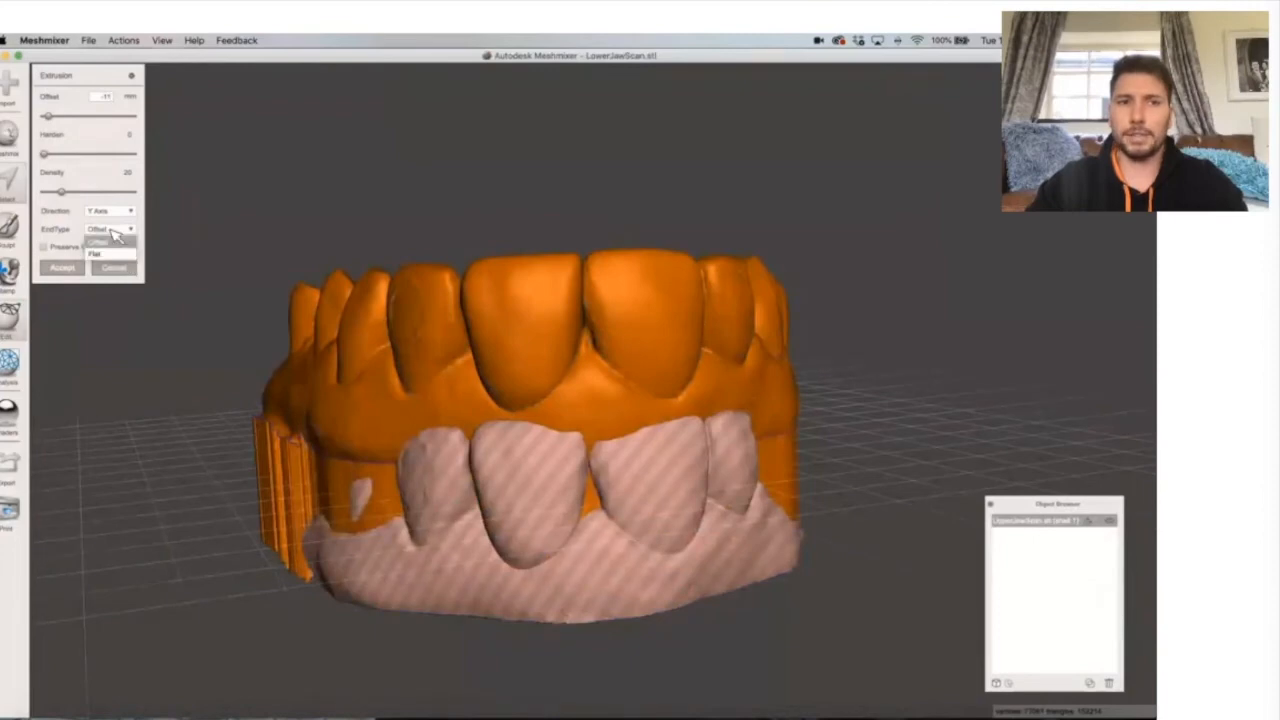
left_click(113, 253)
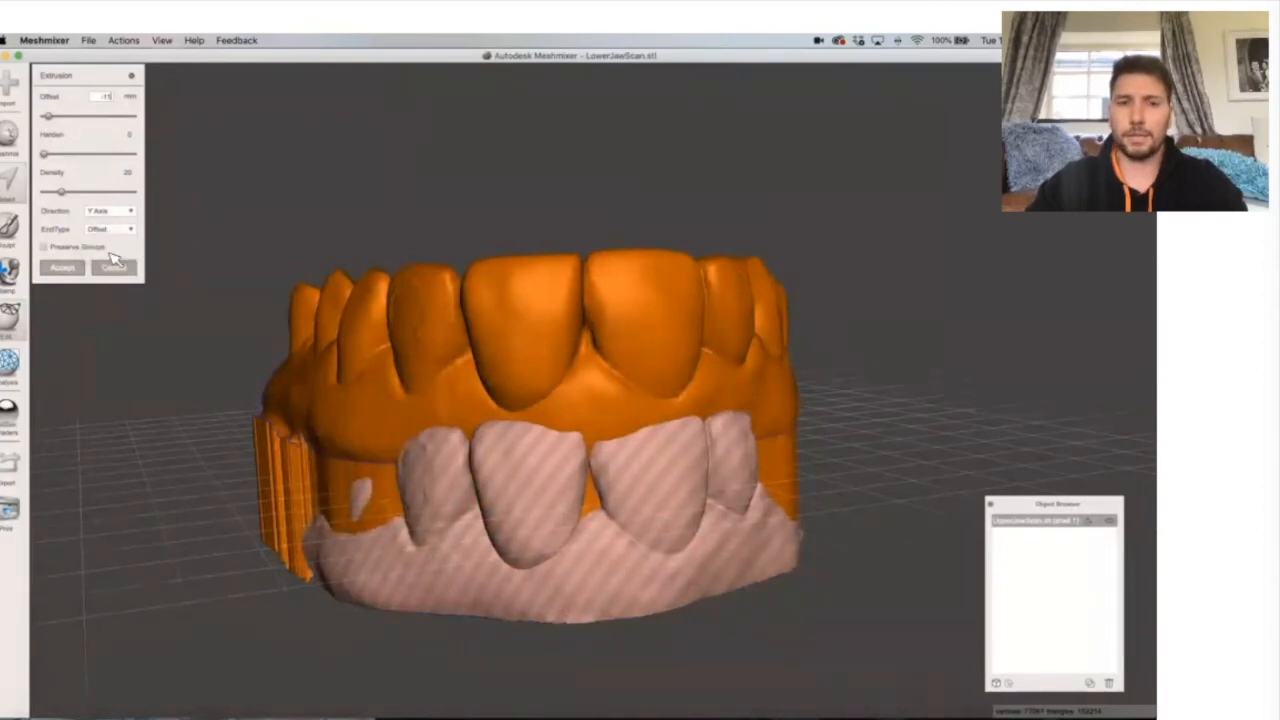
right_click_drag(604, 421, 517, 397)
right_click_drag(717, 405, 673, 448)
right_click_drag(393, 438, 800, 452)
left_click(115, 97)
type("-9")
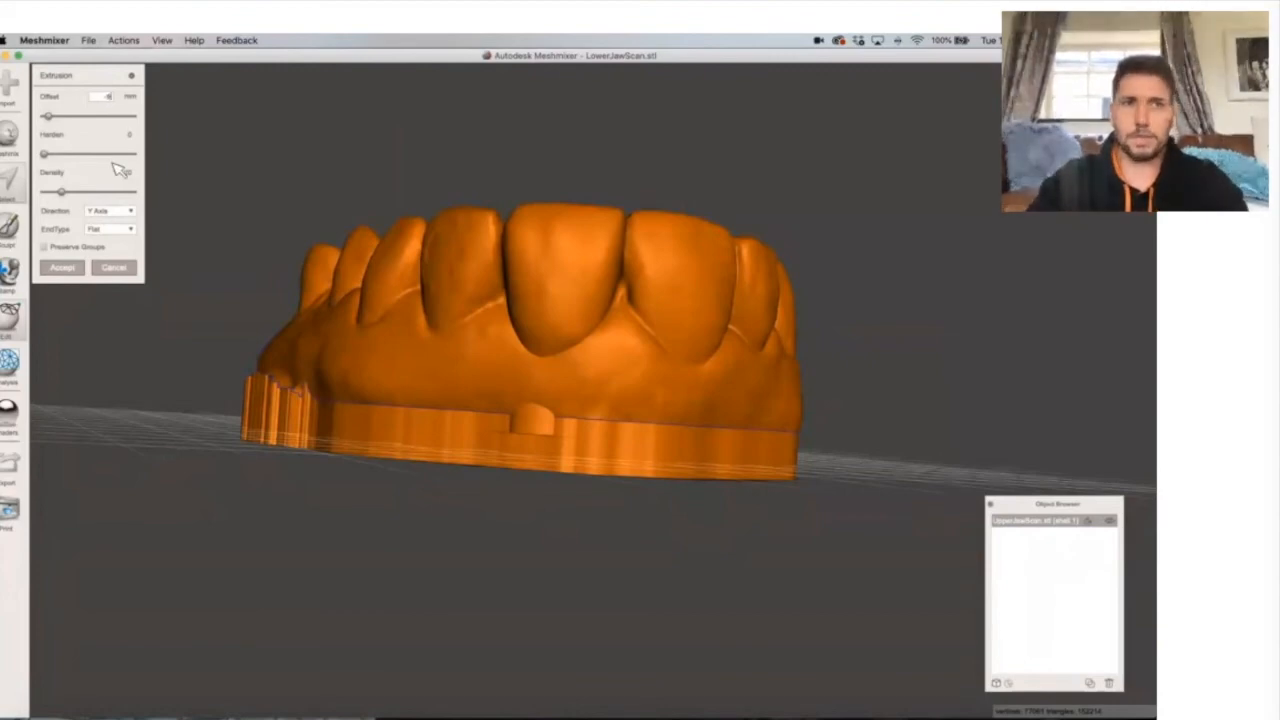
key("Return")
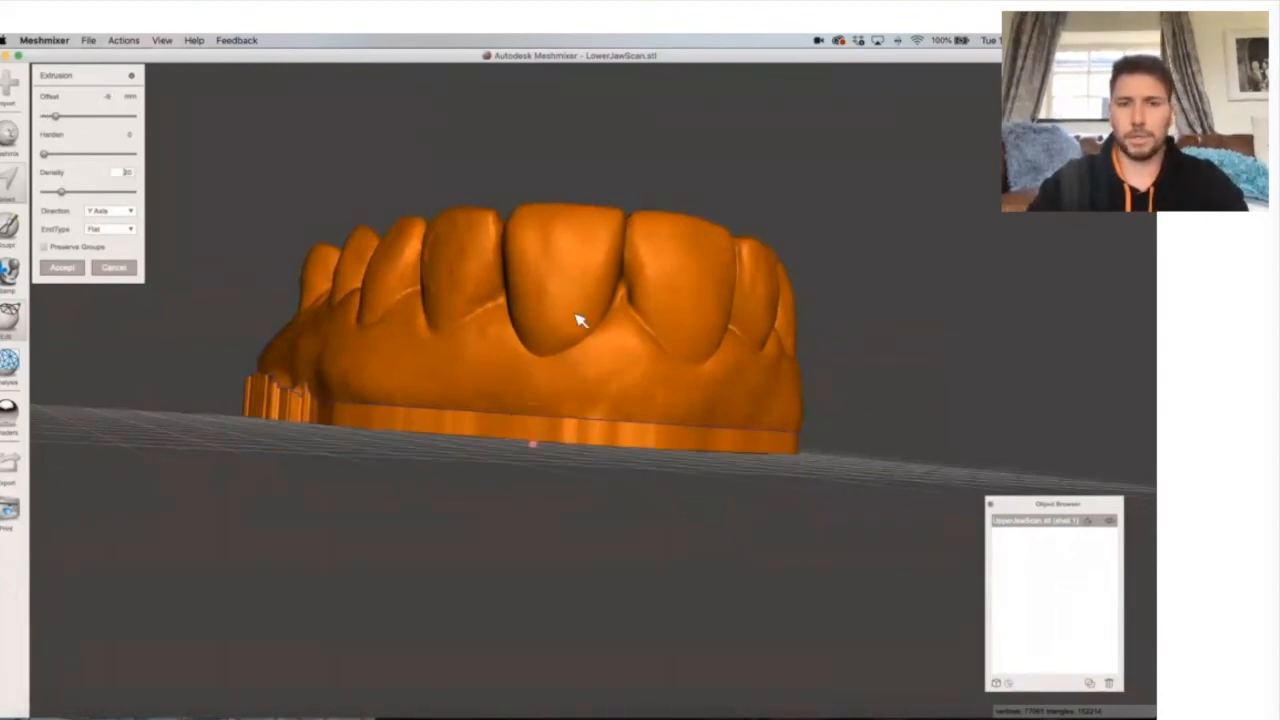
right_click_drag(729, 321, 729, 321)
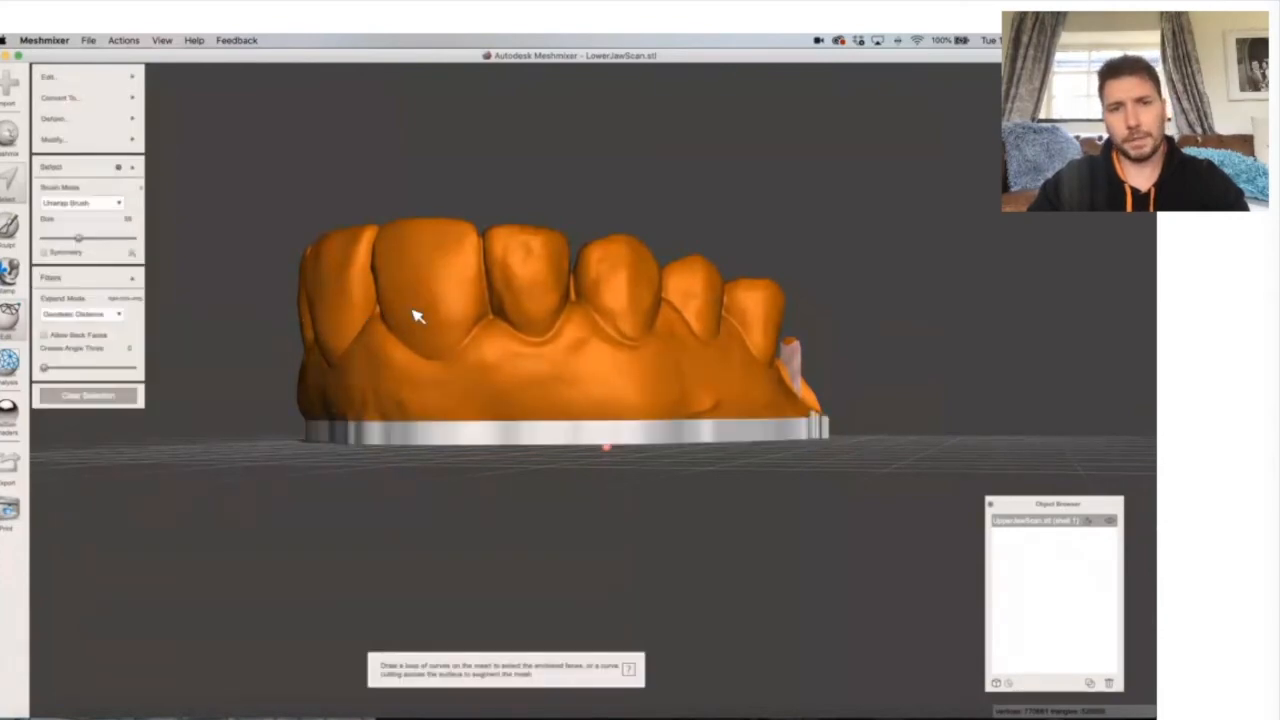
Check the ClickMeeting webinar page and its chat in Safari and return to the jaw model in Meshmixer.
mouse_move(481, 354)
right_mouse_down()
mouse_move(530, 357)
mouse_move(680, 410)
mouse_move(500, 430)
mouse_move(449, 133)
right_mouse_up()
left_click_drag(414, 57, 408, 149)
left_click(422, 58)
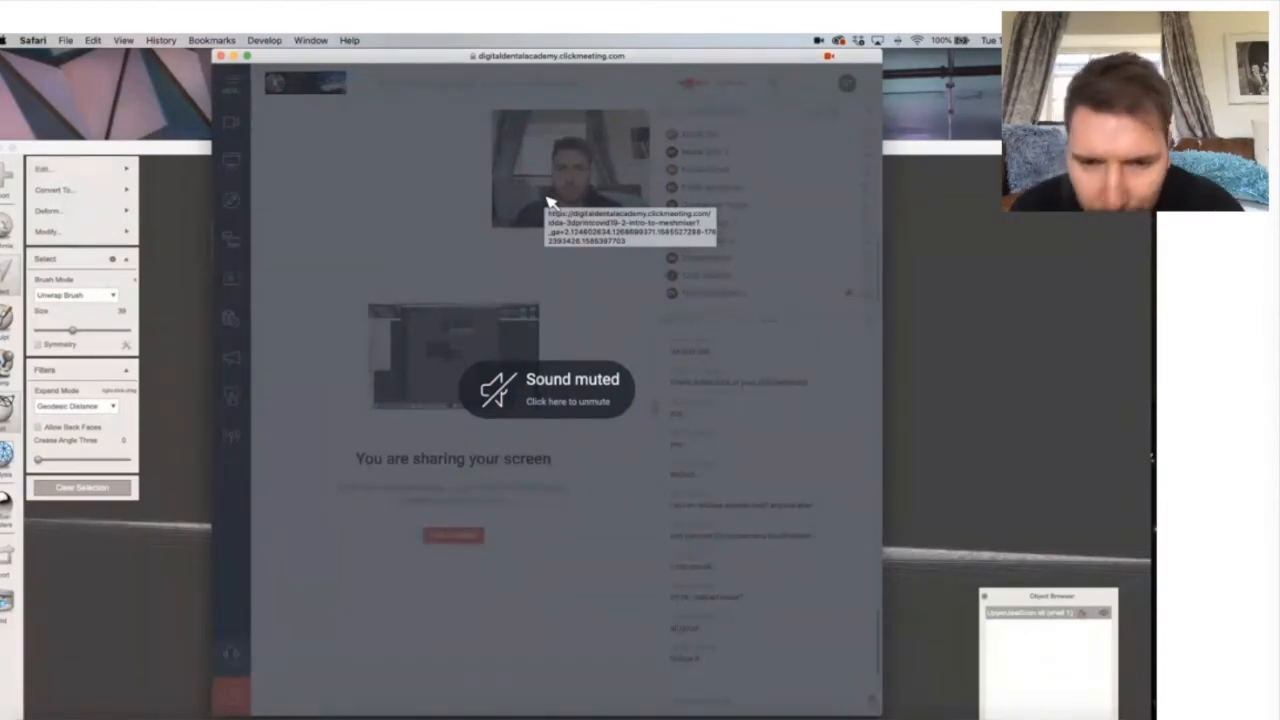
double_click(165, 150)
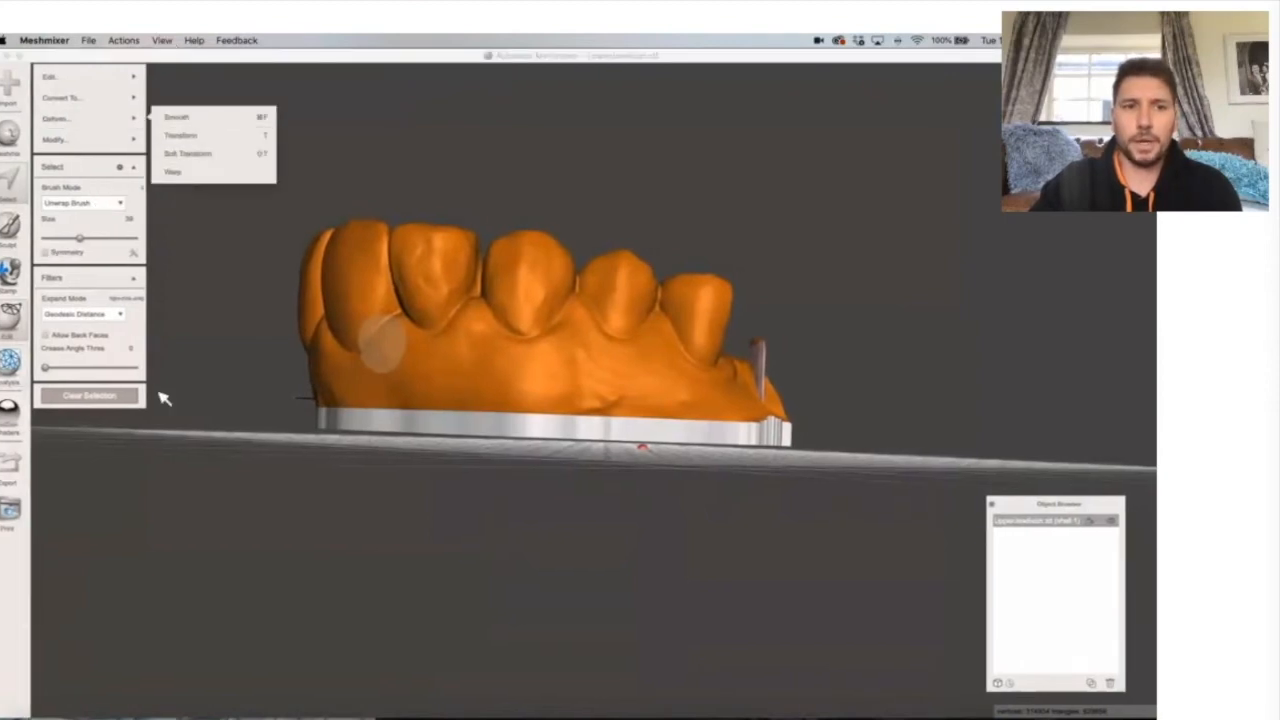
Clear the mesh selection and Hollow the jaw model with a 2 mm offset distance.
left_click(90, 398)
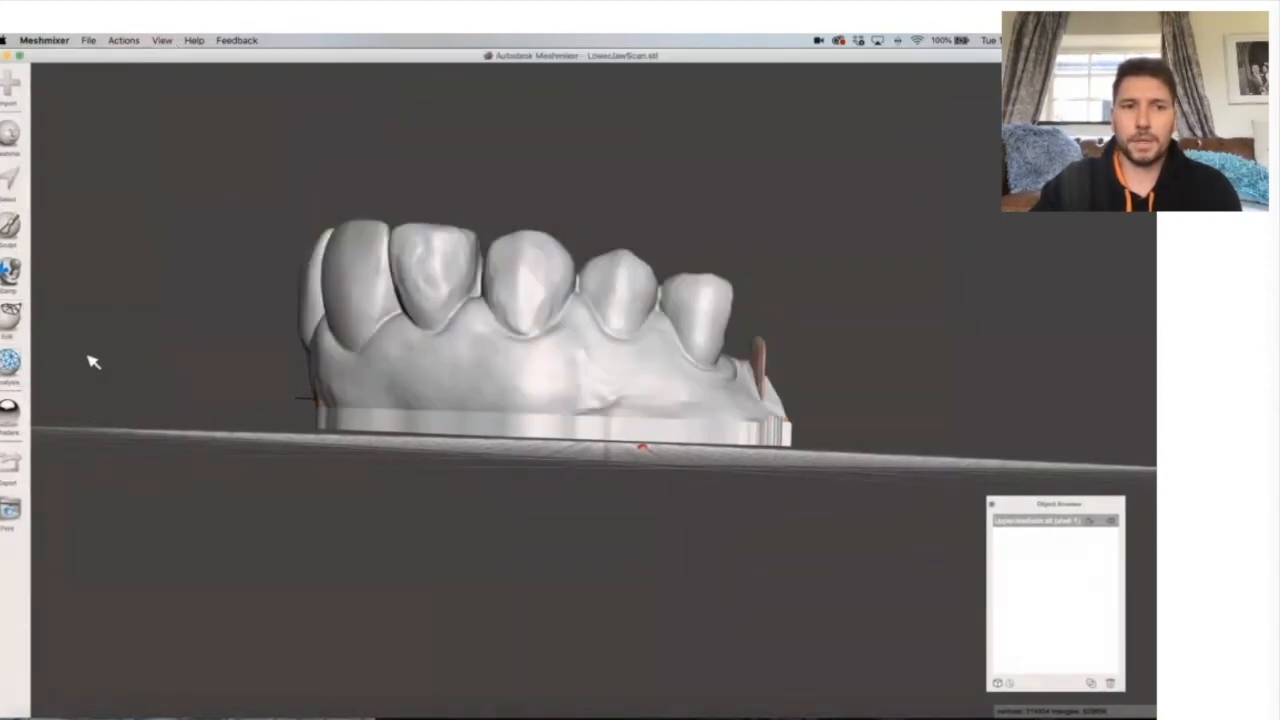
mouse_move(18, 325)
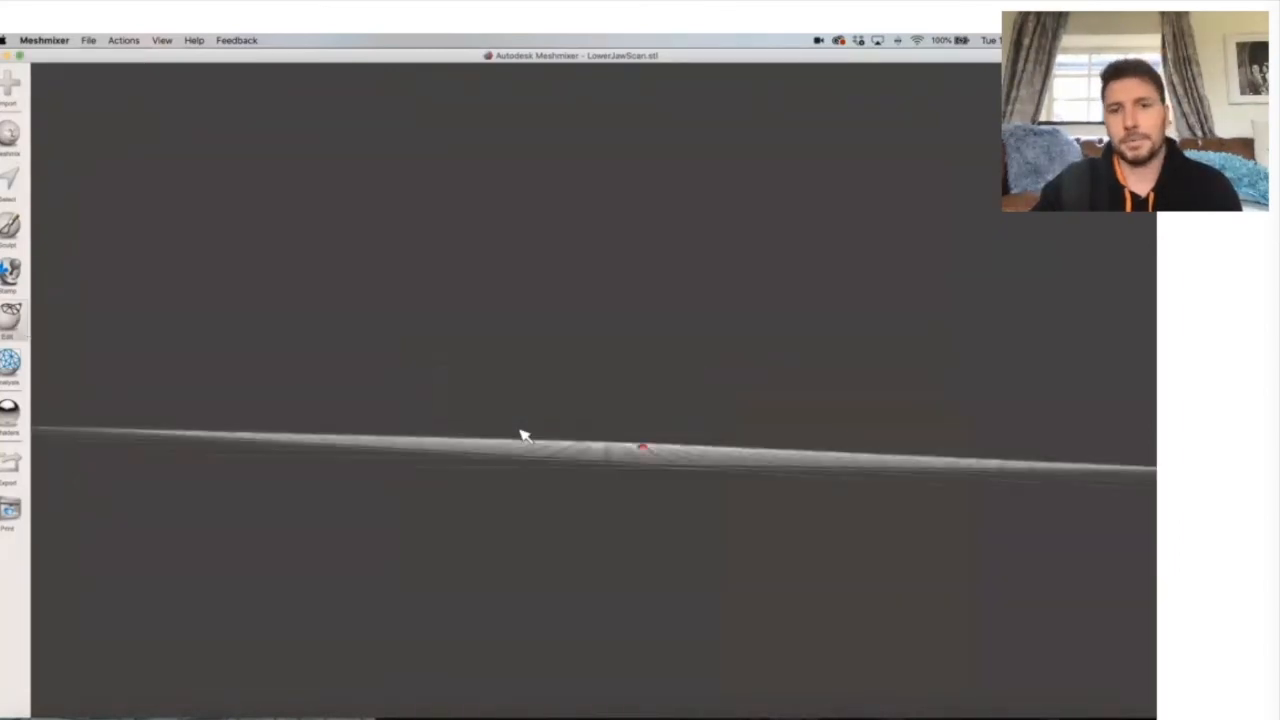
right_click_drag(448, 453, 448, 453)
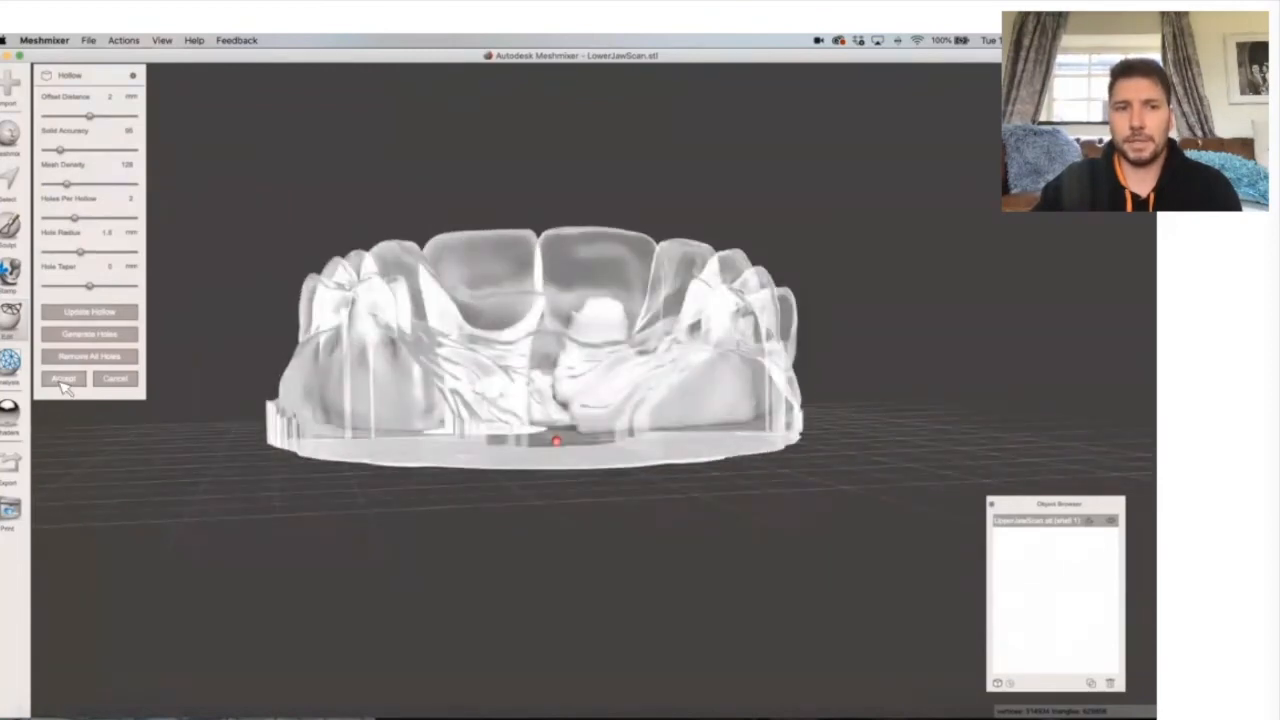
key("Escape")
right_click_drag(843, 450, 841, 449)
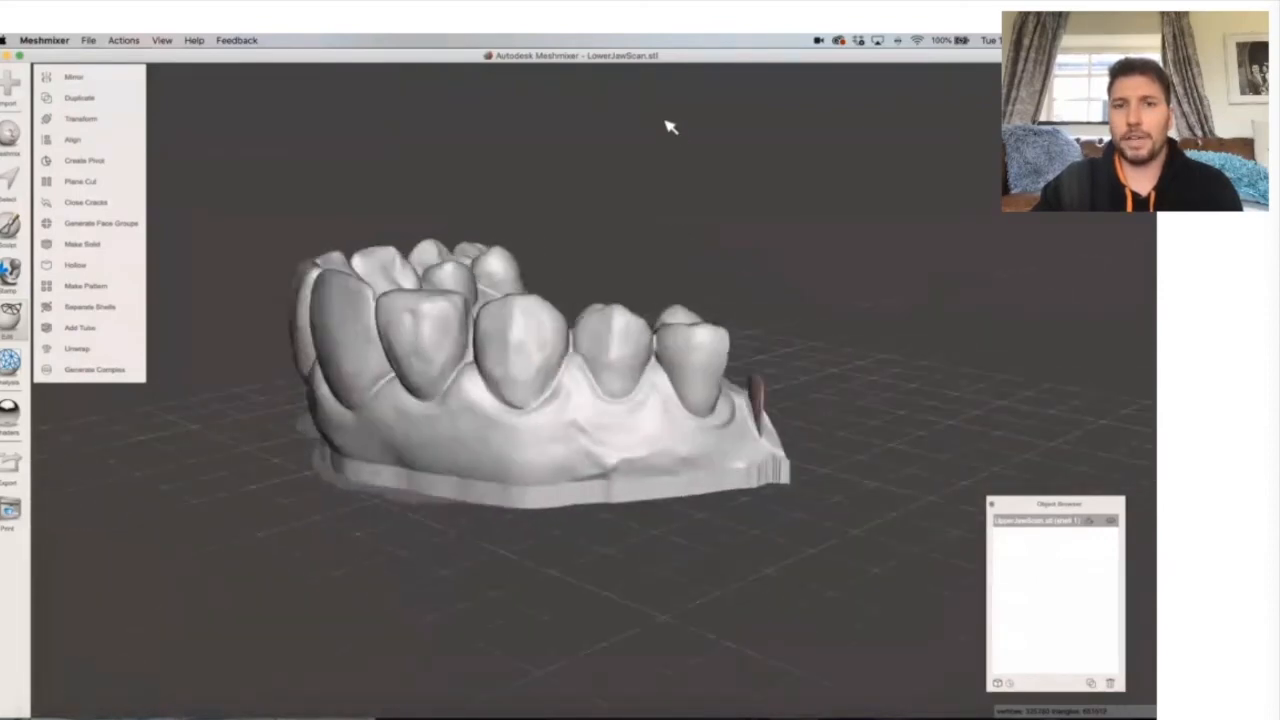
Look at the webinar chat in Safari again and bring the Meshmixer window back into place.
left_click_drag(398, 59, 406, 160)
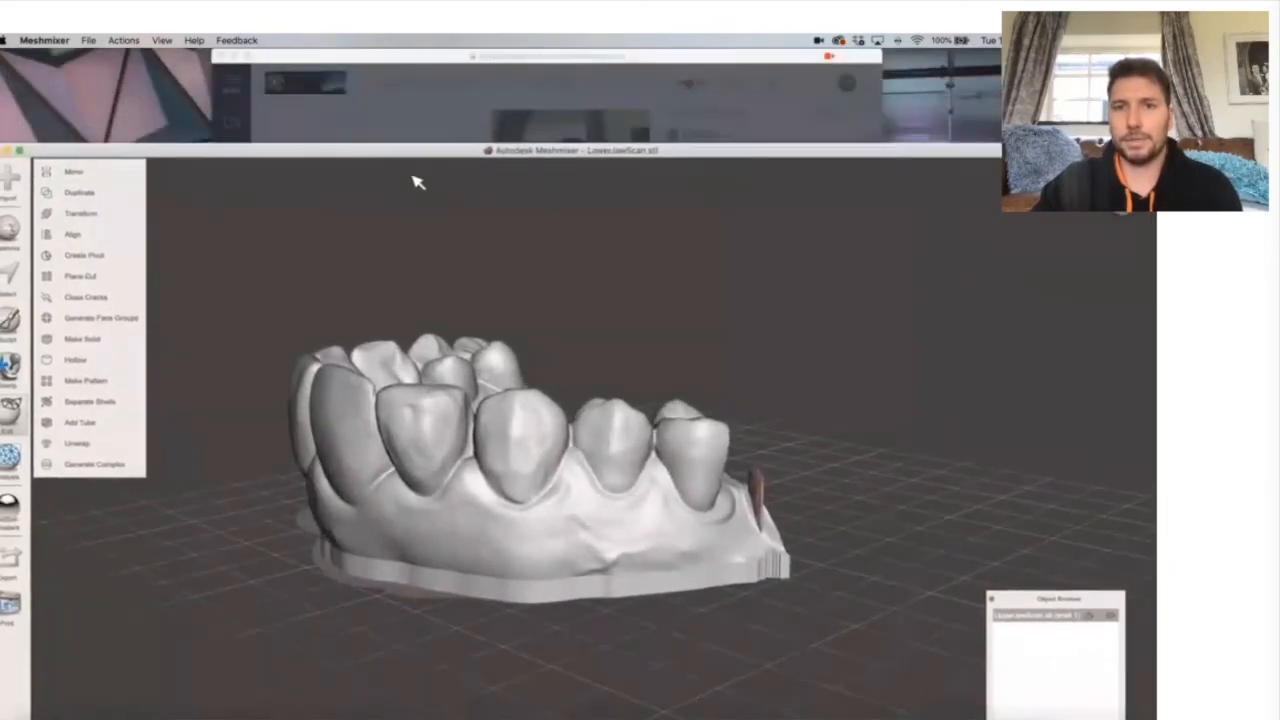
left_click(422, 60)
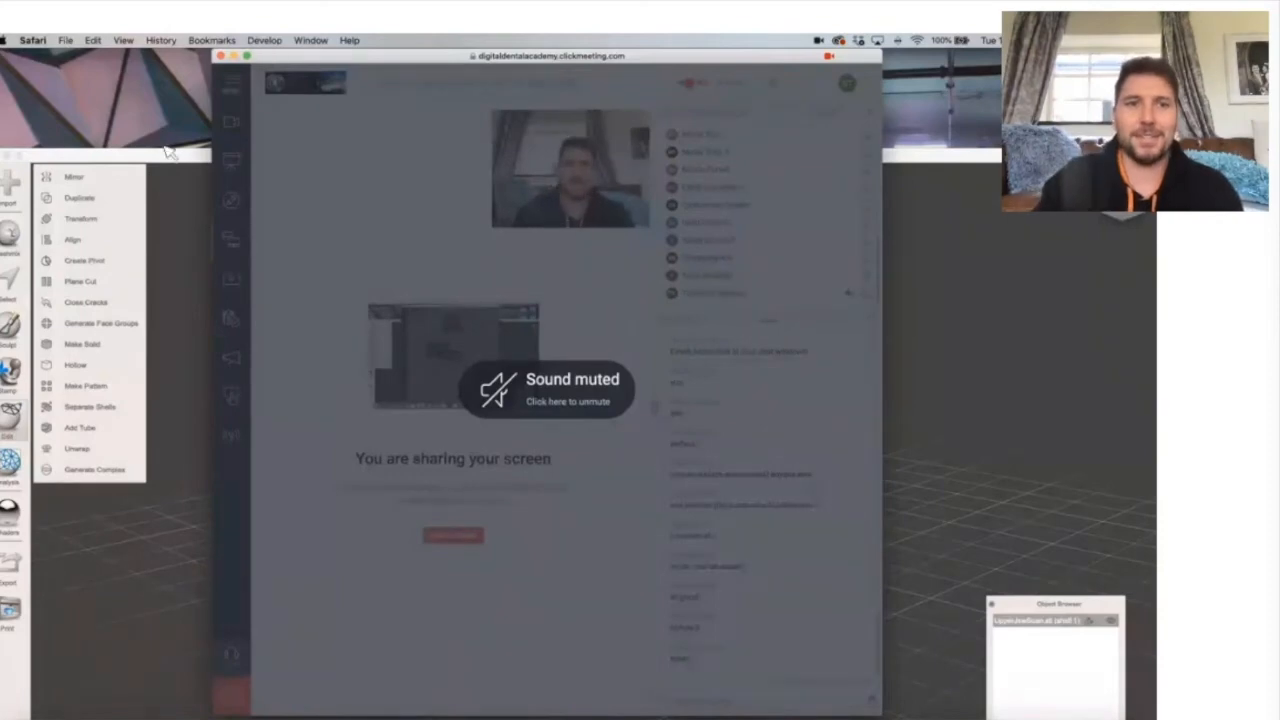
left_click_drag(178, 158, 166, 56)
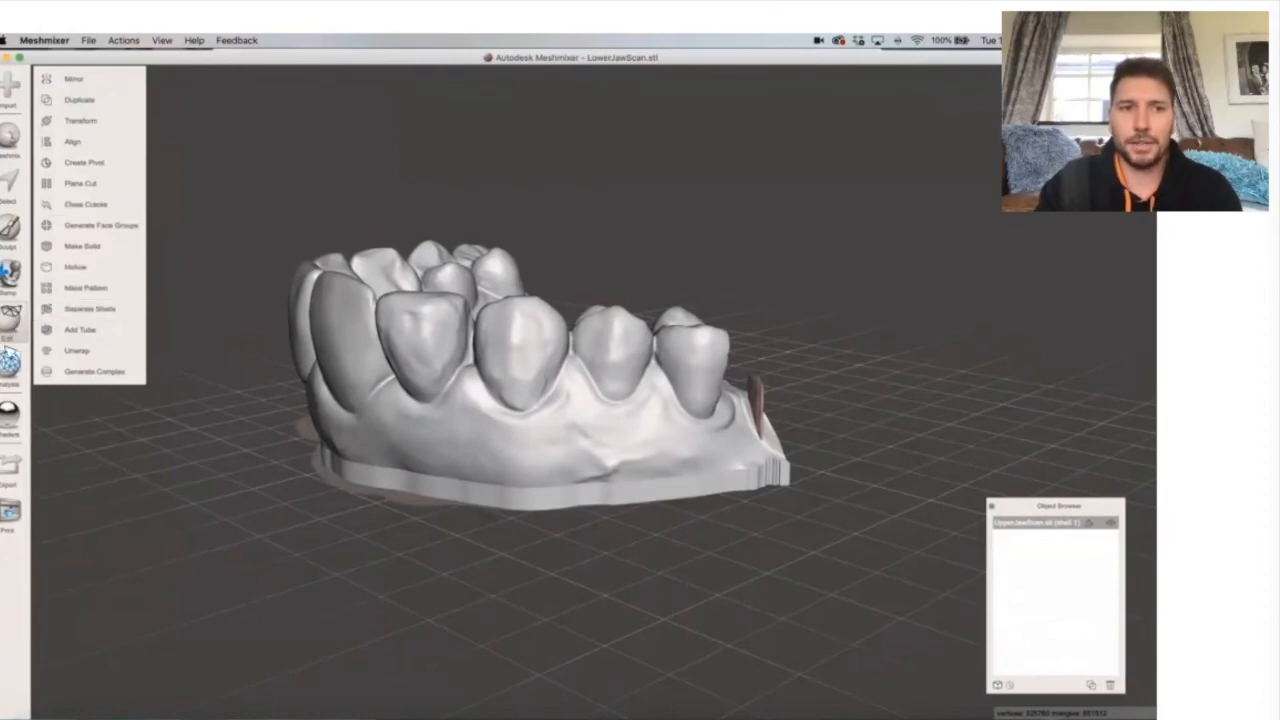
Start Add Tube on the hollowed jaw model and set the tube radius to 2 mm.
left_click(80, 330)
scroll(682, 410, "right", 10)
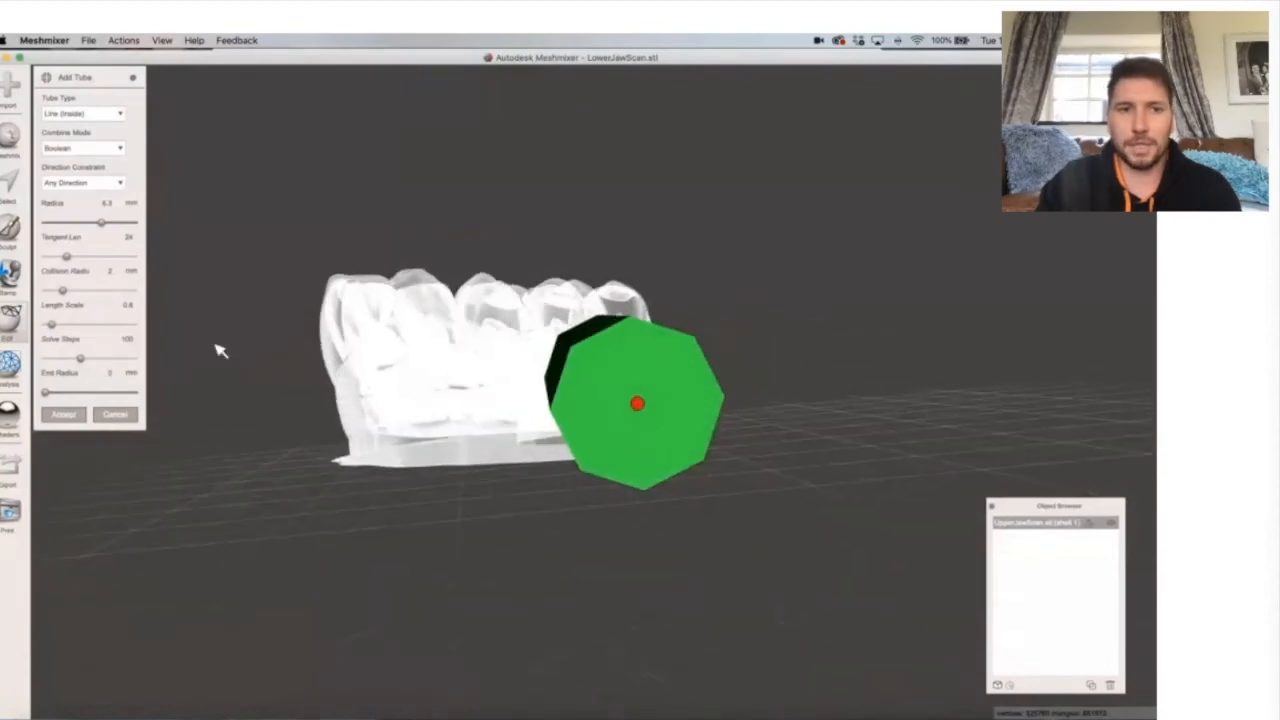
left_click(106, 204)
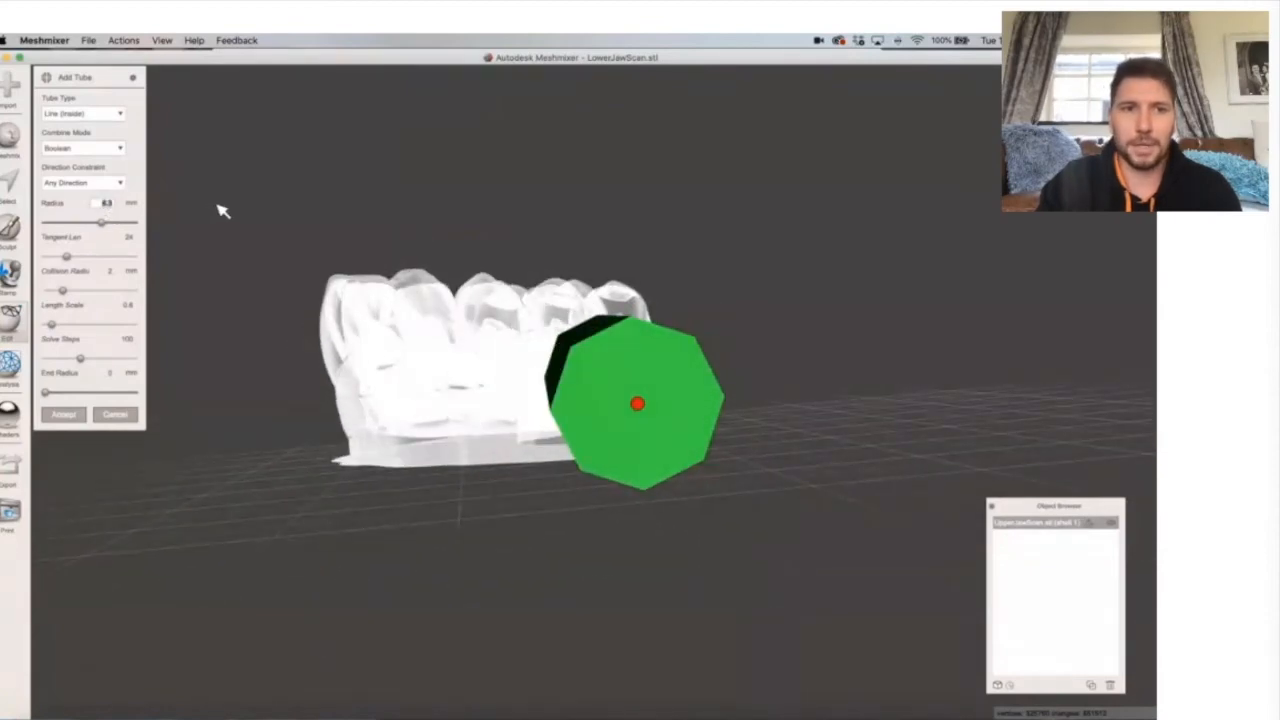
type("3")
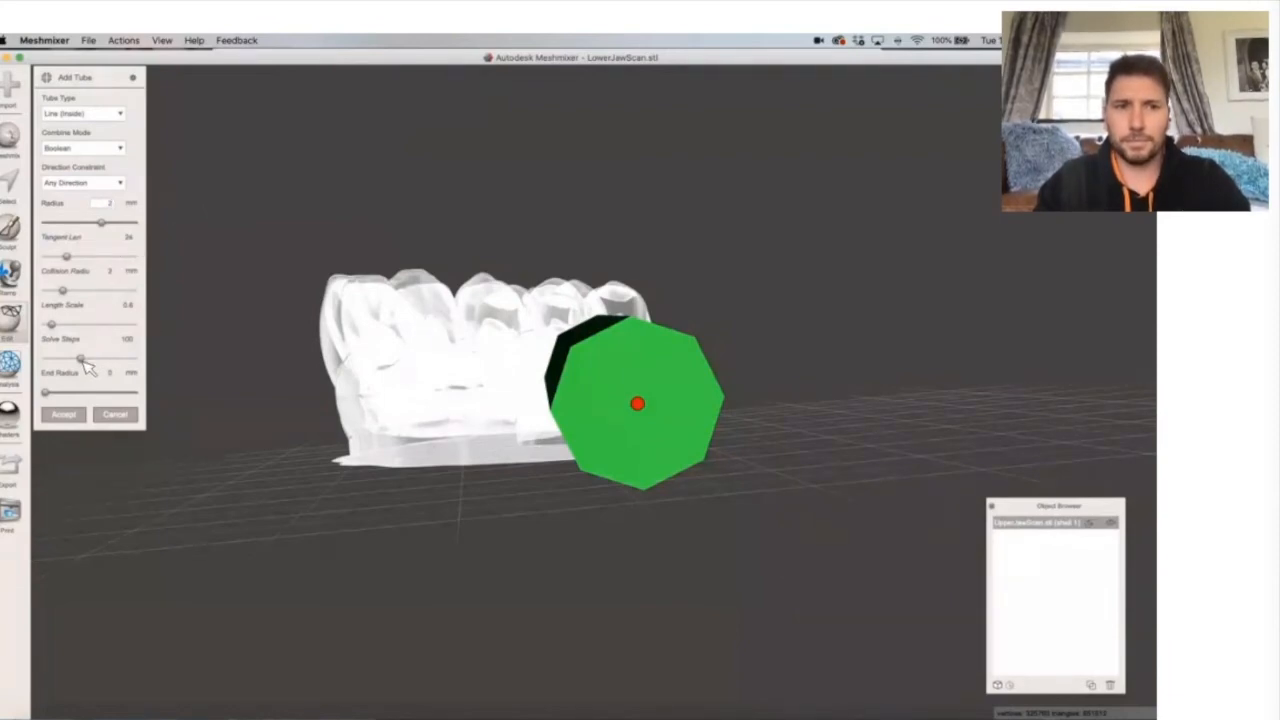
left_click(121, 184)
left_click(123, 188)
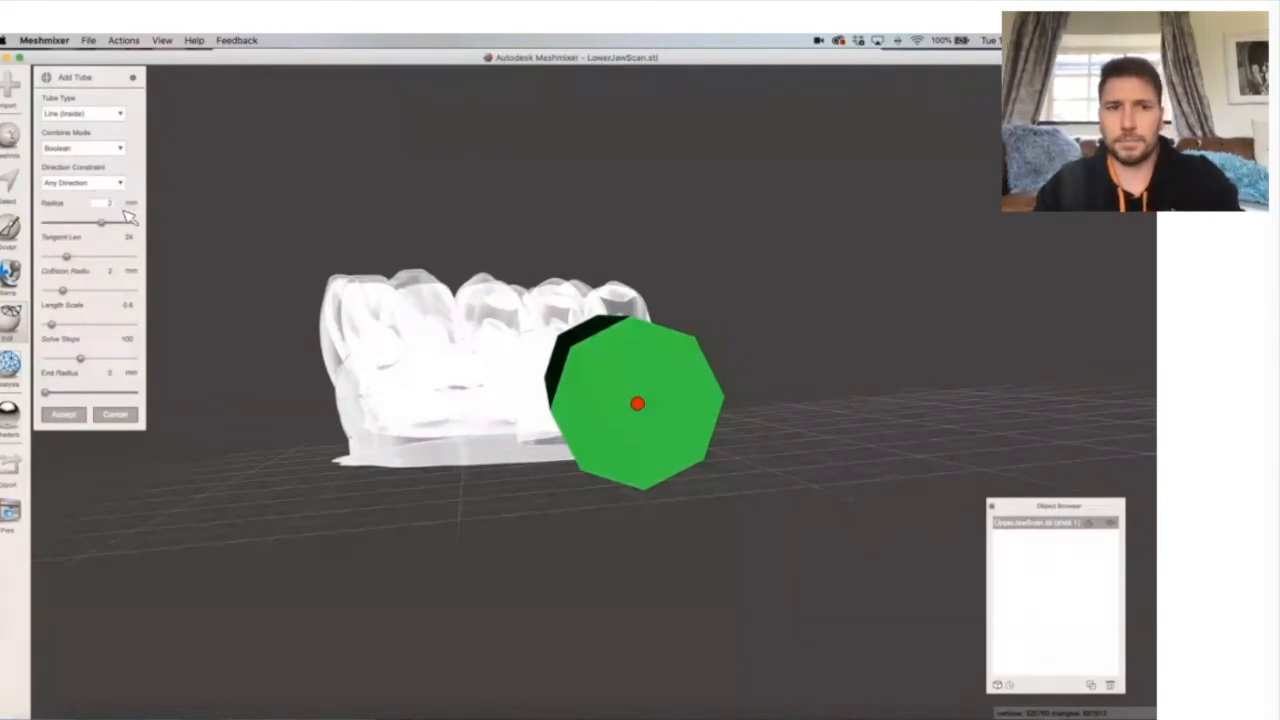
Move the tube's end point onto the rear cut face of the arch and set the tube radius to 1 mm.
left_click_drag(635, 403, 593, 397)
scroll(592, 397, "down", 1)
scroll(591, 397, "up", 5)
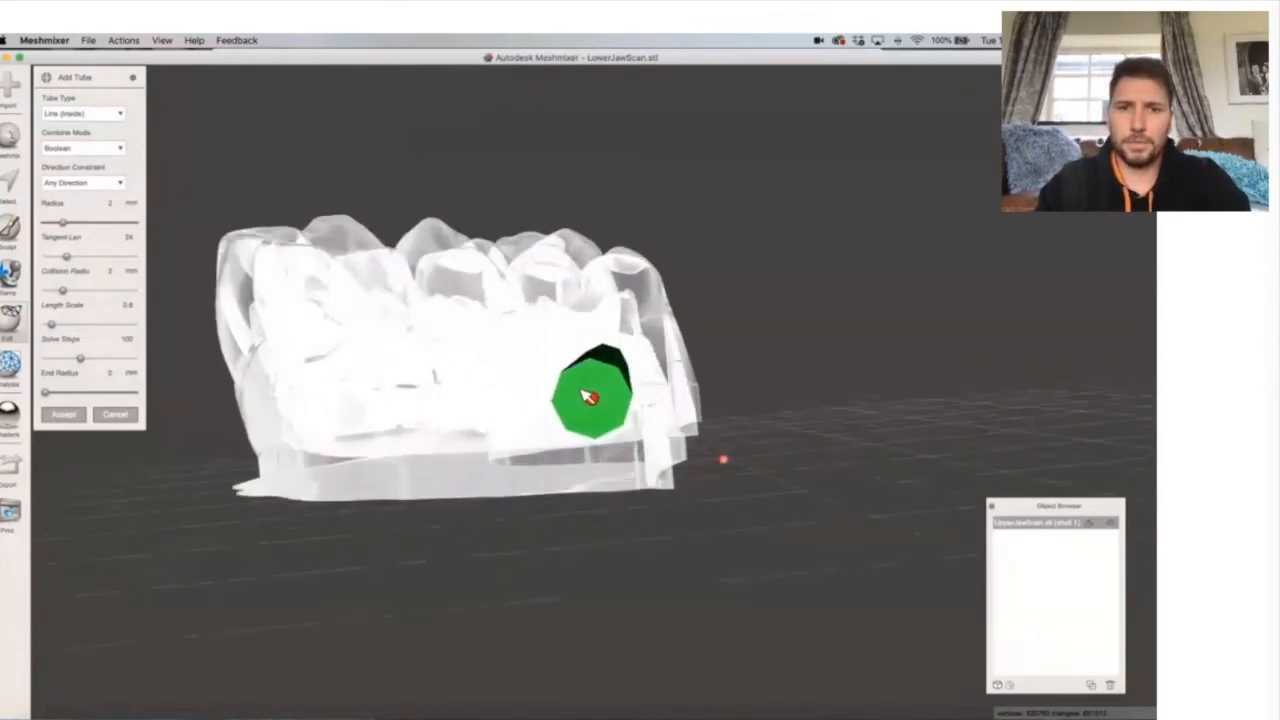
right_click_drag(587, 398, 173, 277)
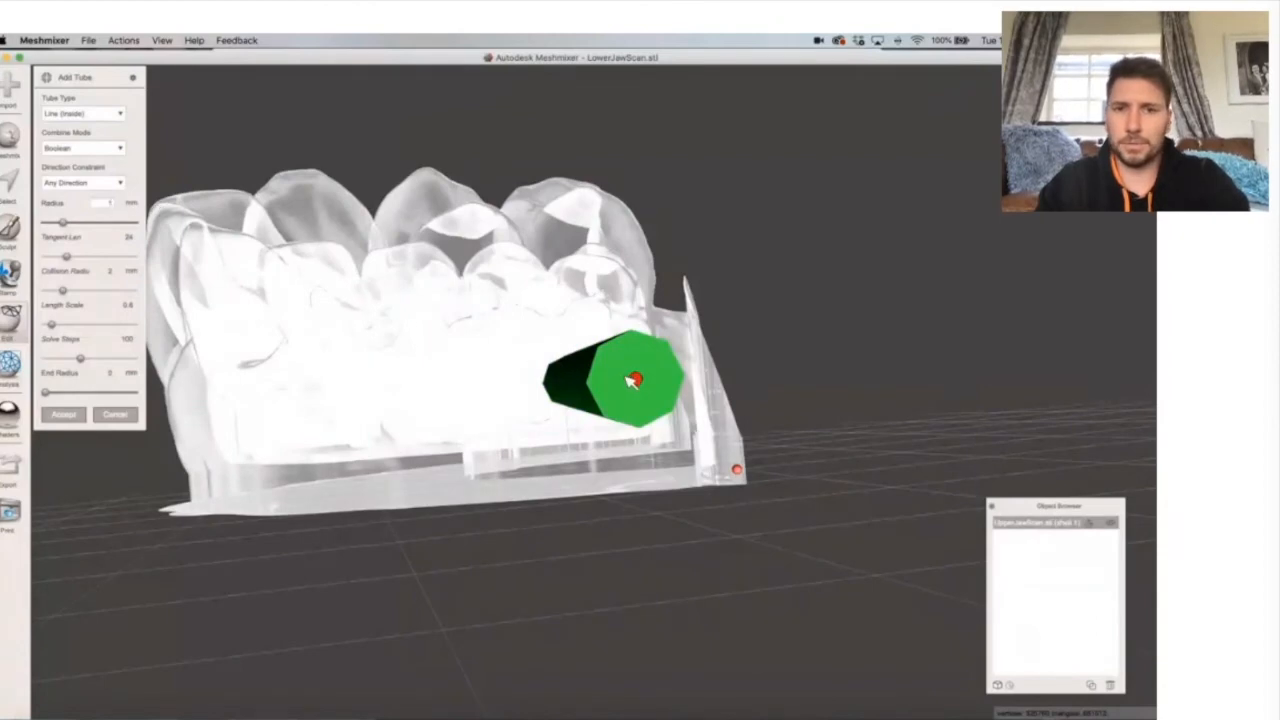
key("Return")
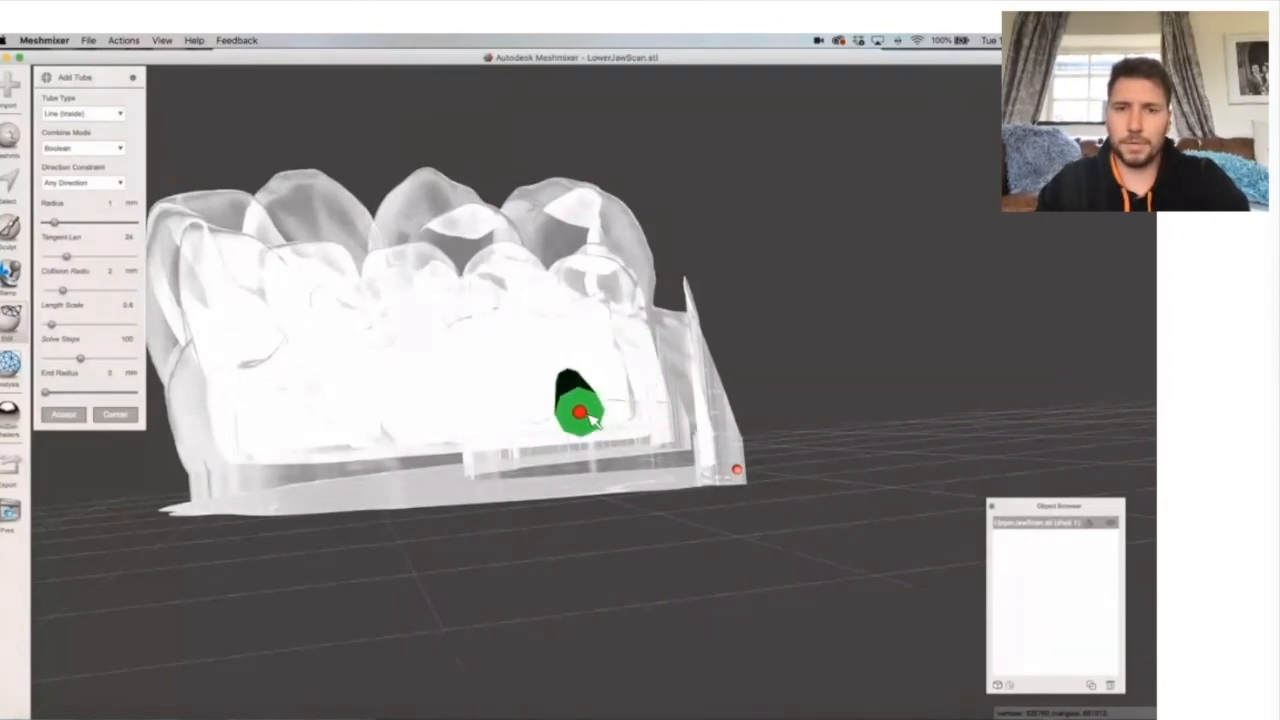
Reposition the tube's end points on opposite sides of the arch and accept the Boolean cut with a 1 mm radius.
scroll(728, 407, "right", 10)
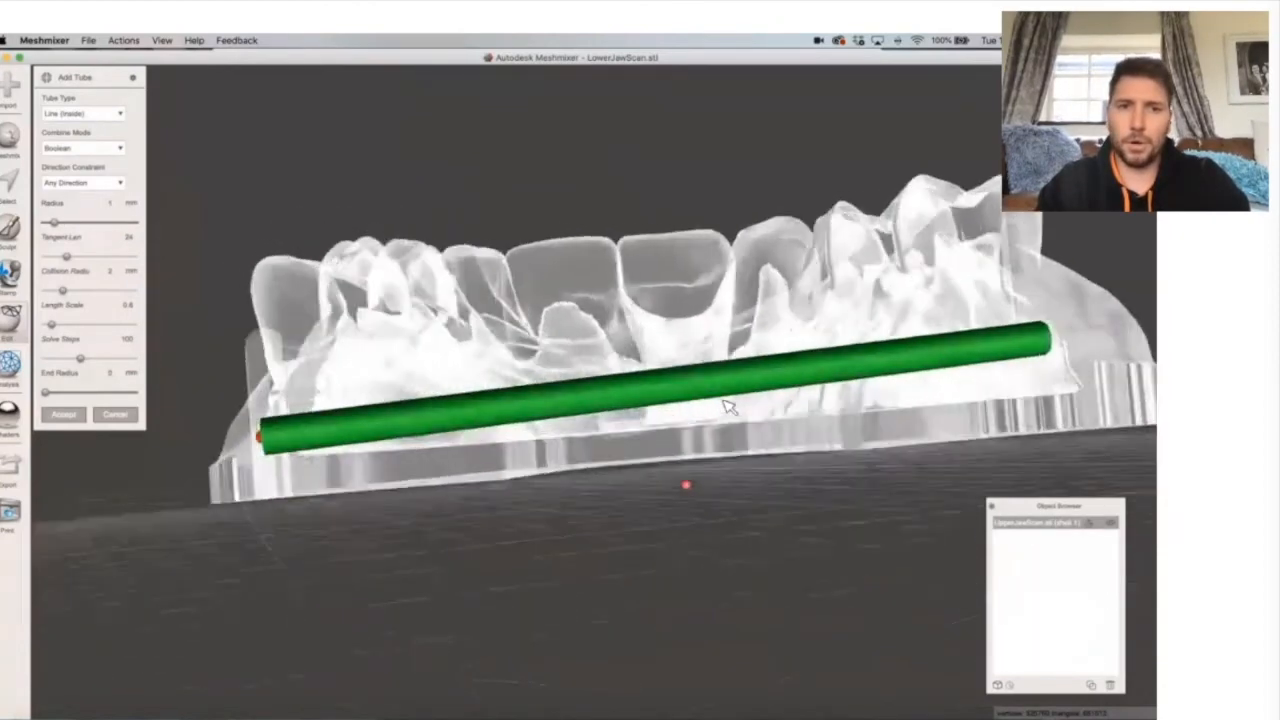
scroll(728, 407, "right", 10)
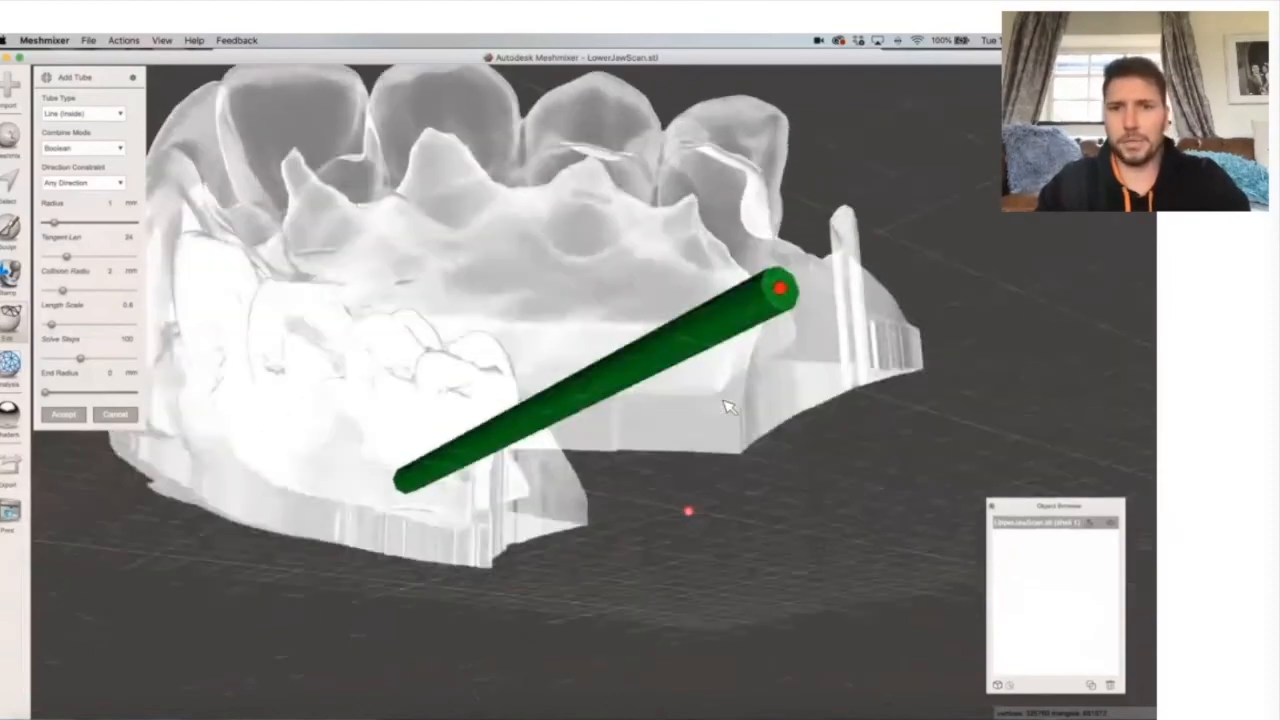
scroll(728, 407, "up", 10)
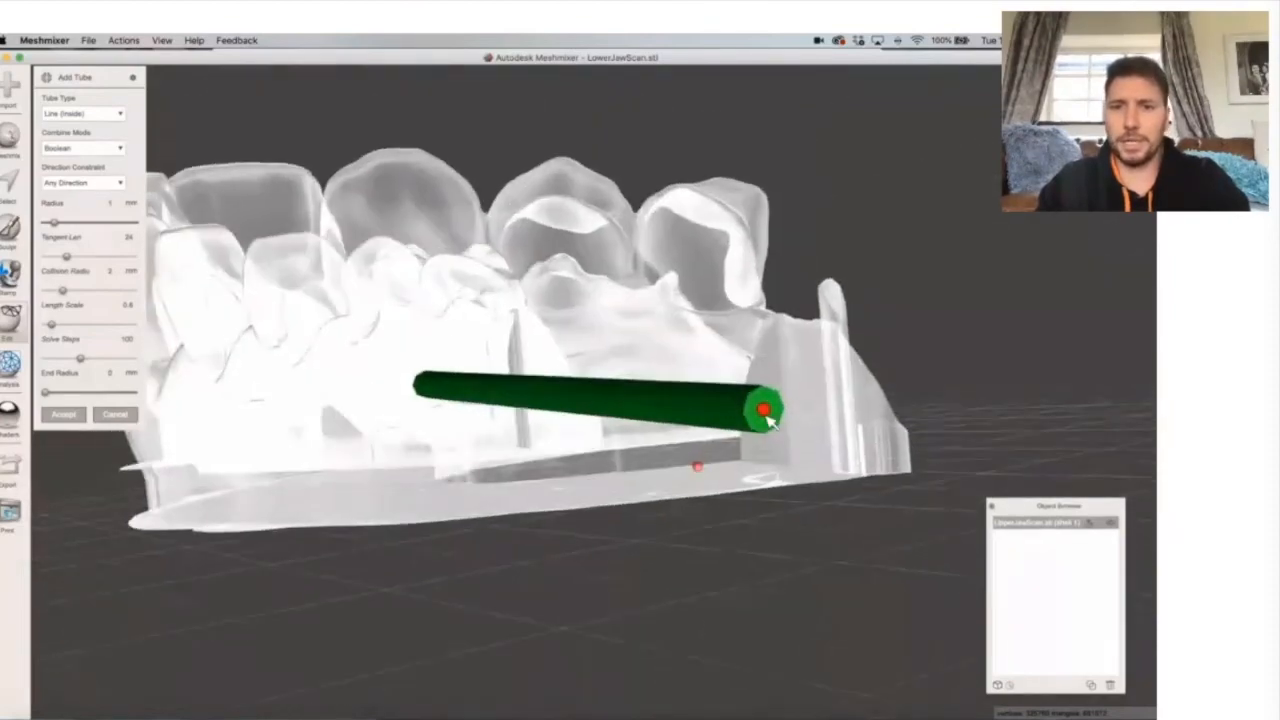
left_click_drag(768, 420, 693, 432)
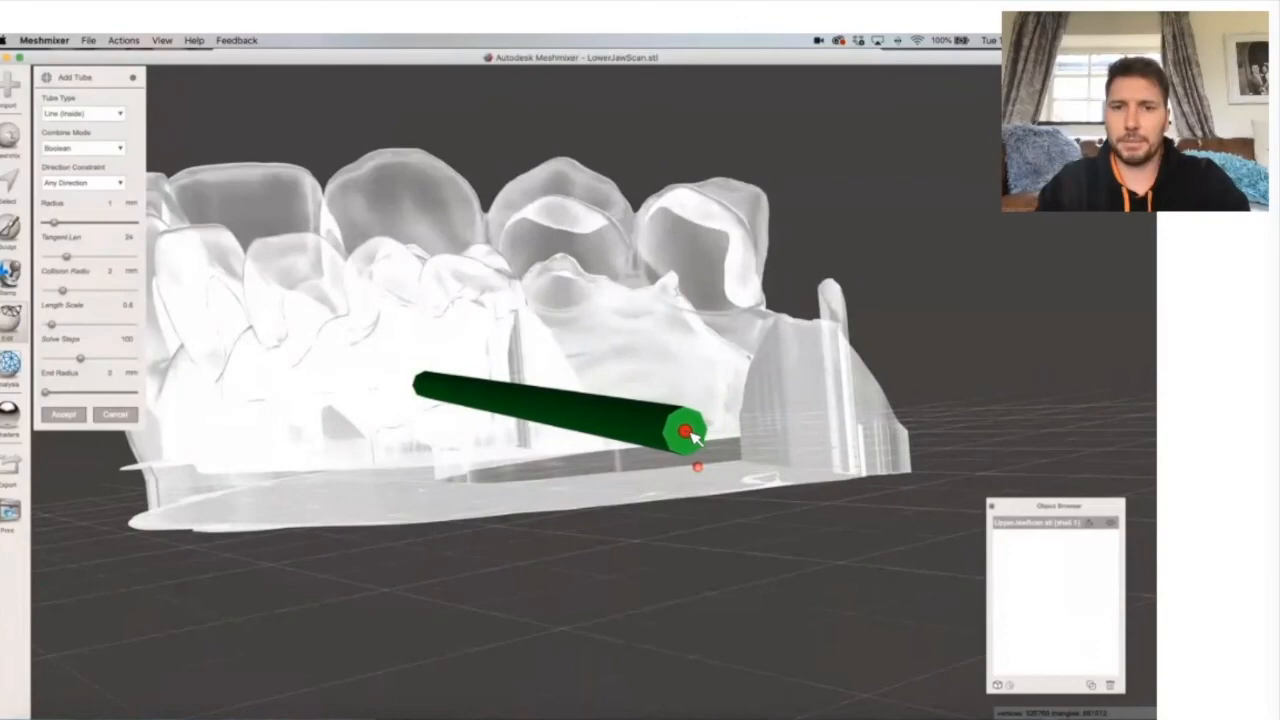
scroll(352, 468, "left", 10)
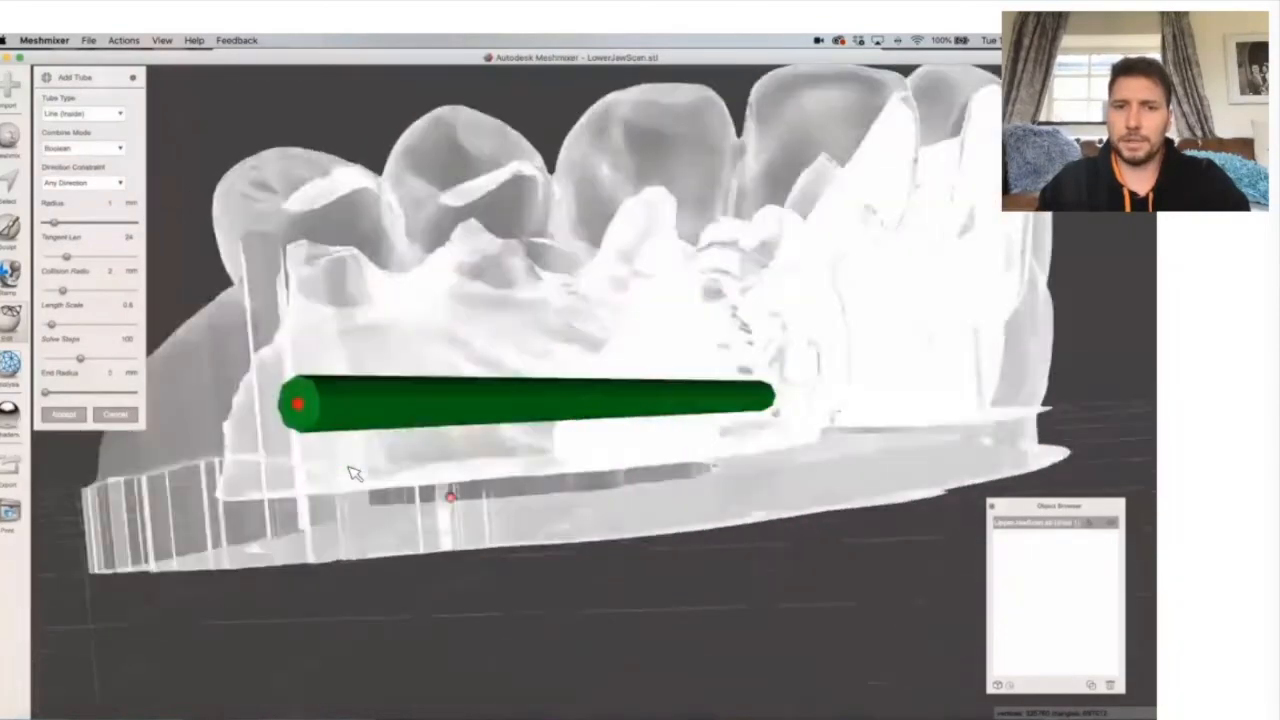
scroll(352, 472, "left", 5)
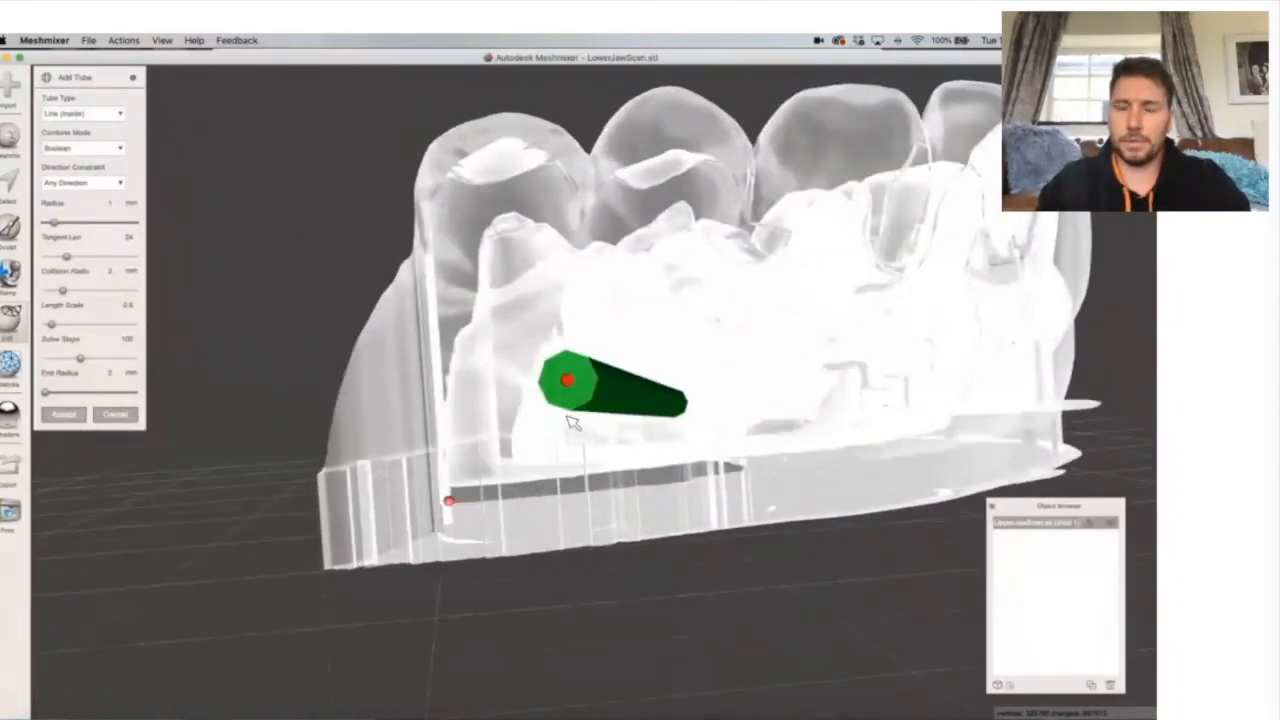
scroll(855, 300, "left", 15)
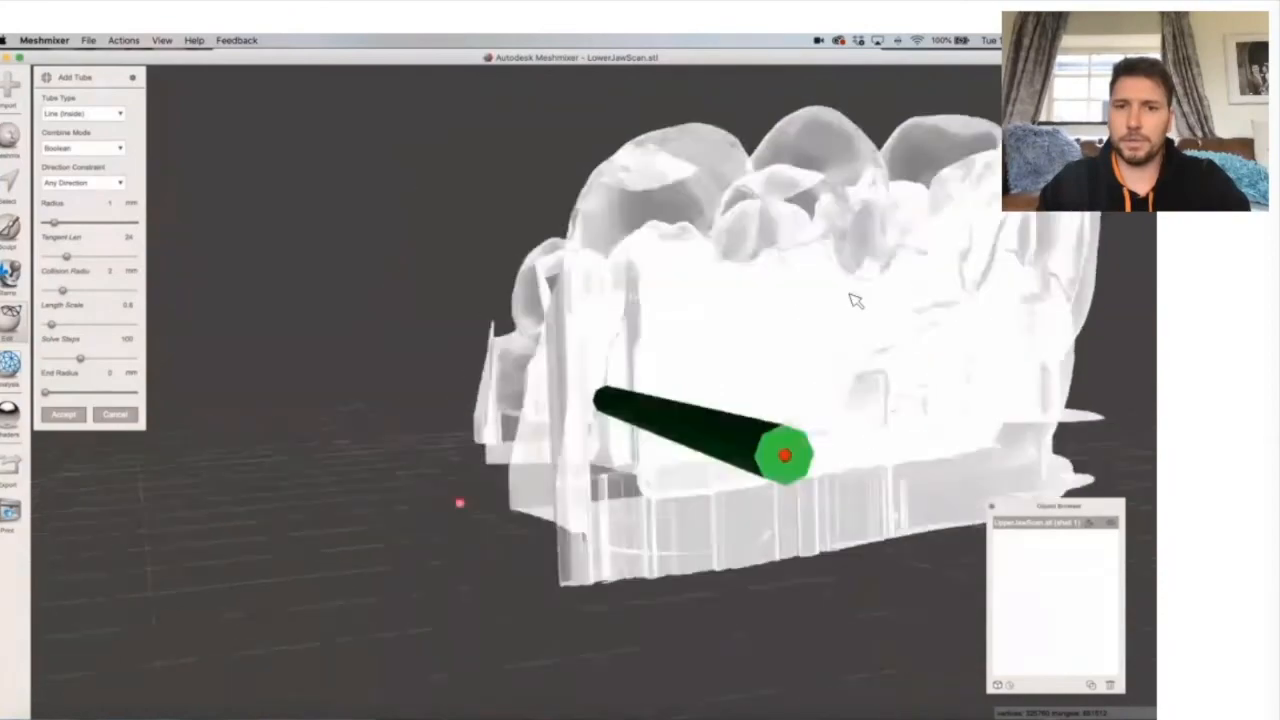
scroll(855, 300, "left", 8)
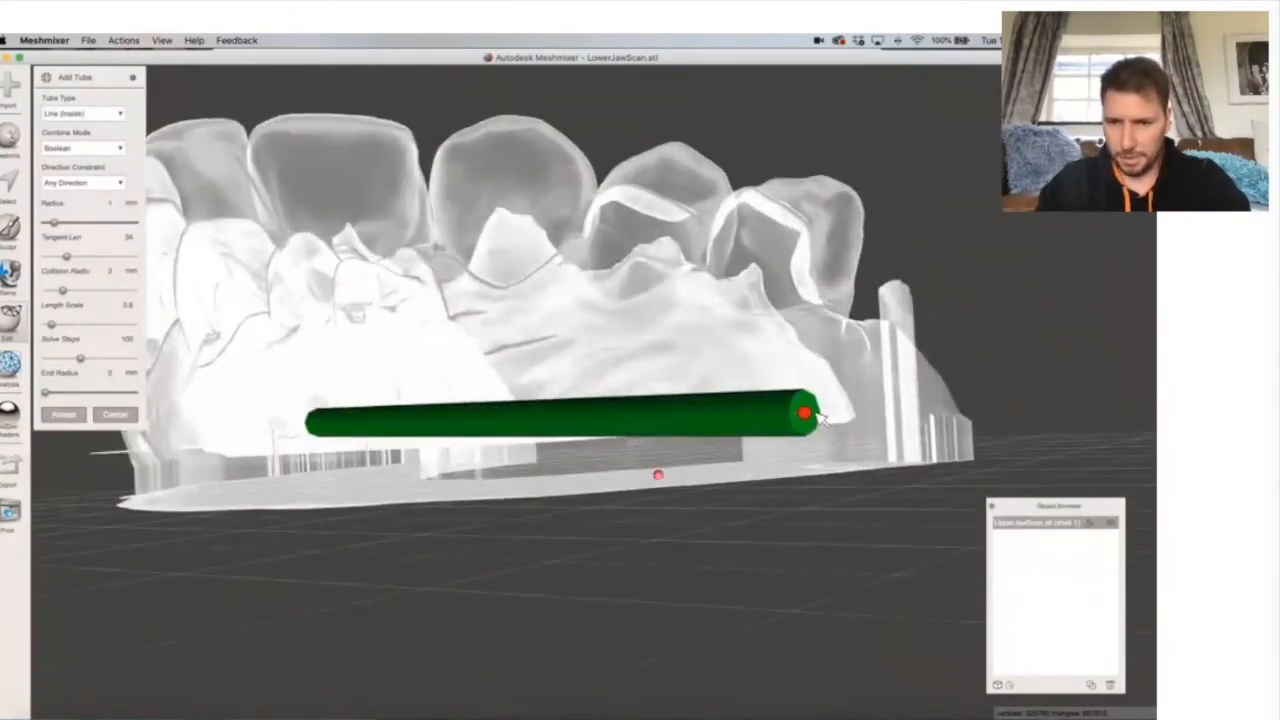
left_click_drag(805, 412, 805, 402)
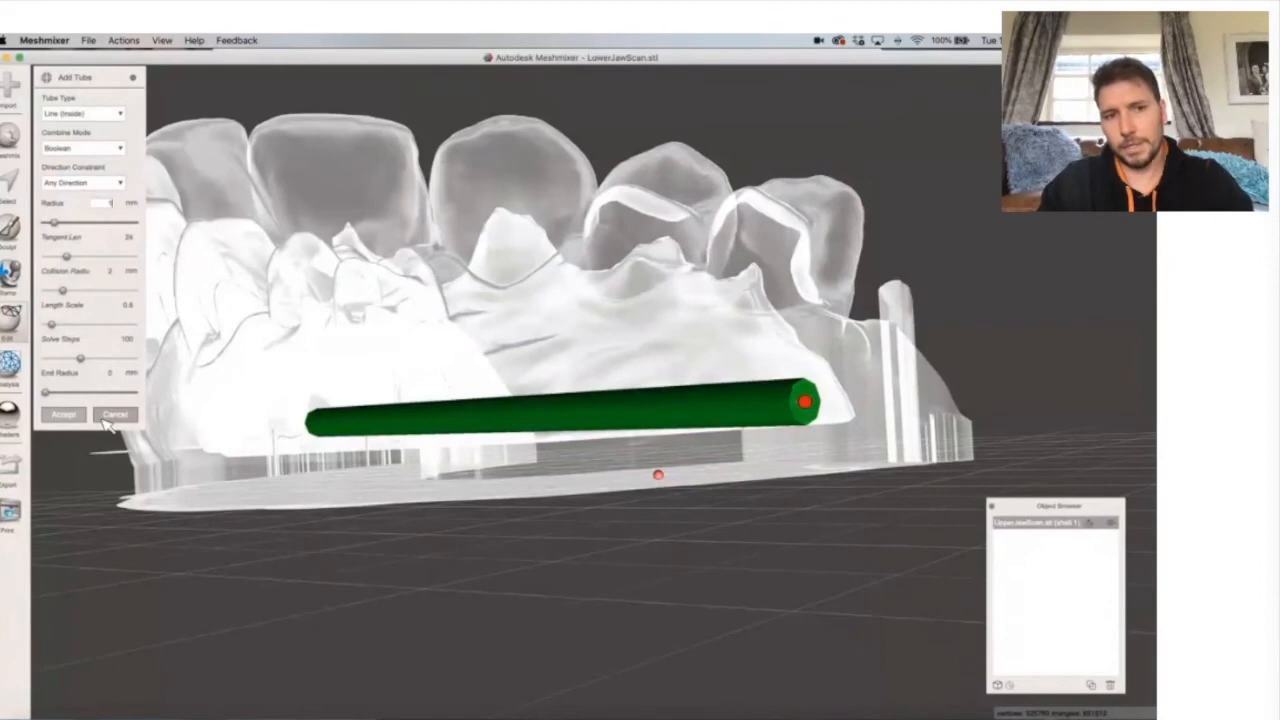
key("Return")
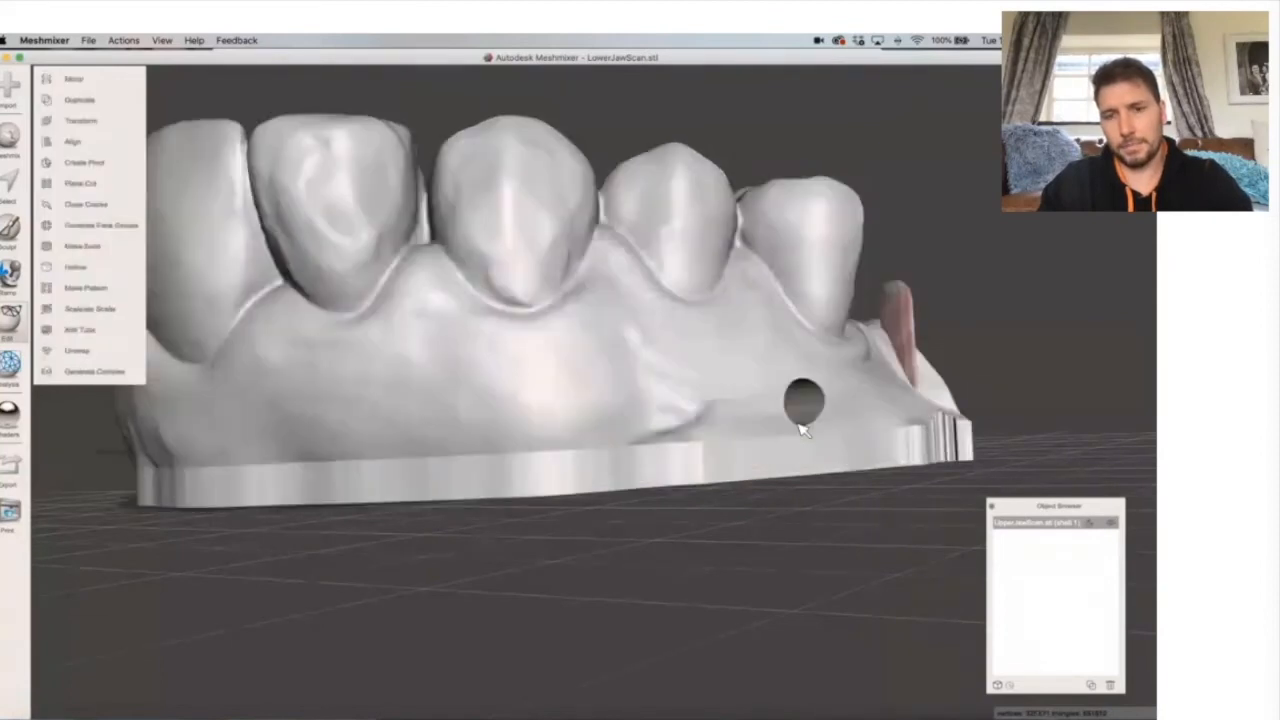
Cut a second 1 mm radius Boolean tube into the arch wall, further forward than the first hole.
right_click_drag(919, 408, 920, 409)
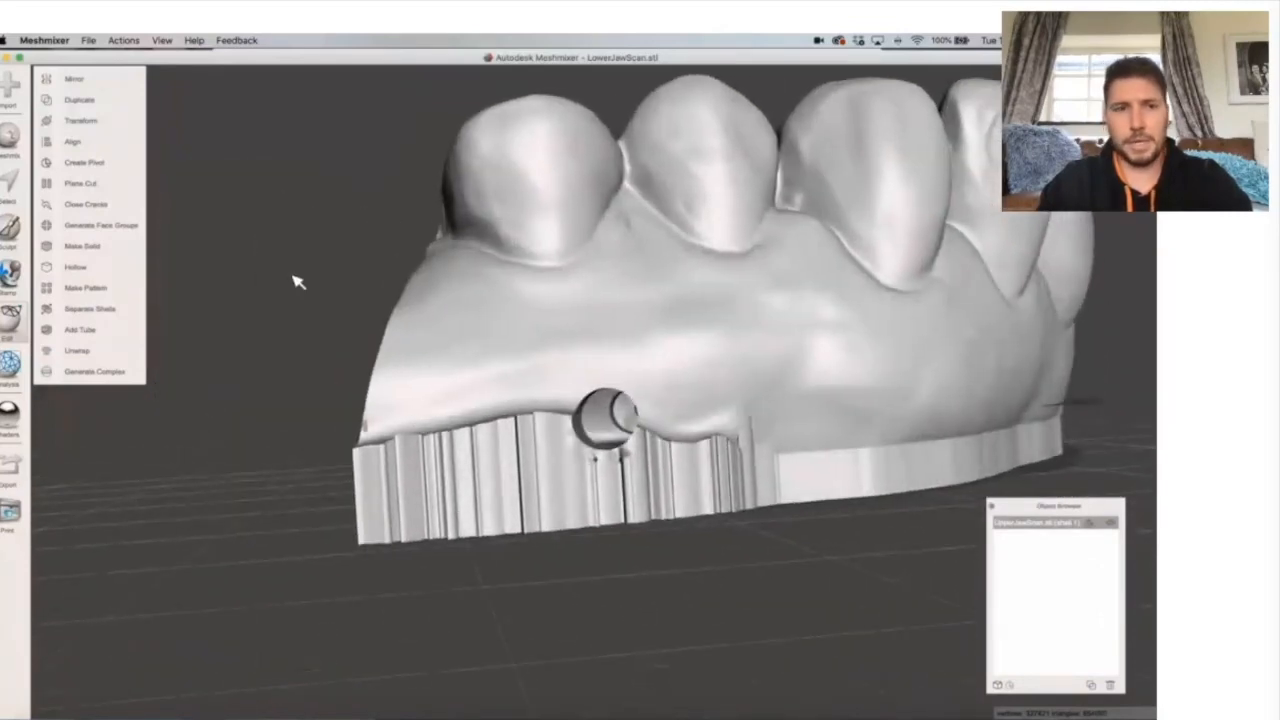
left_click(86, 330)
left_click_drag(607, 360, 890, 432)
right_click_drag(788, 467, 788, 469)
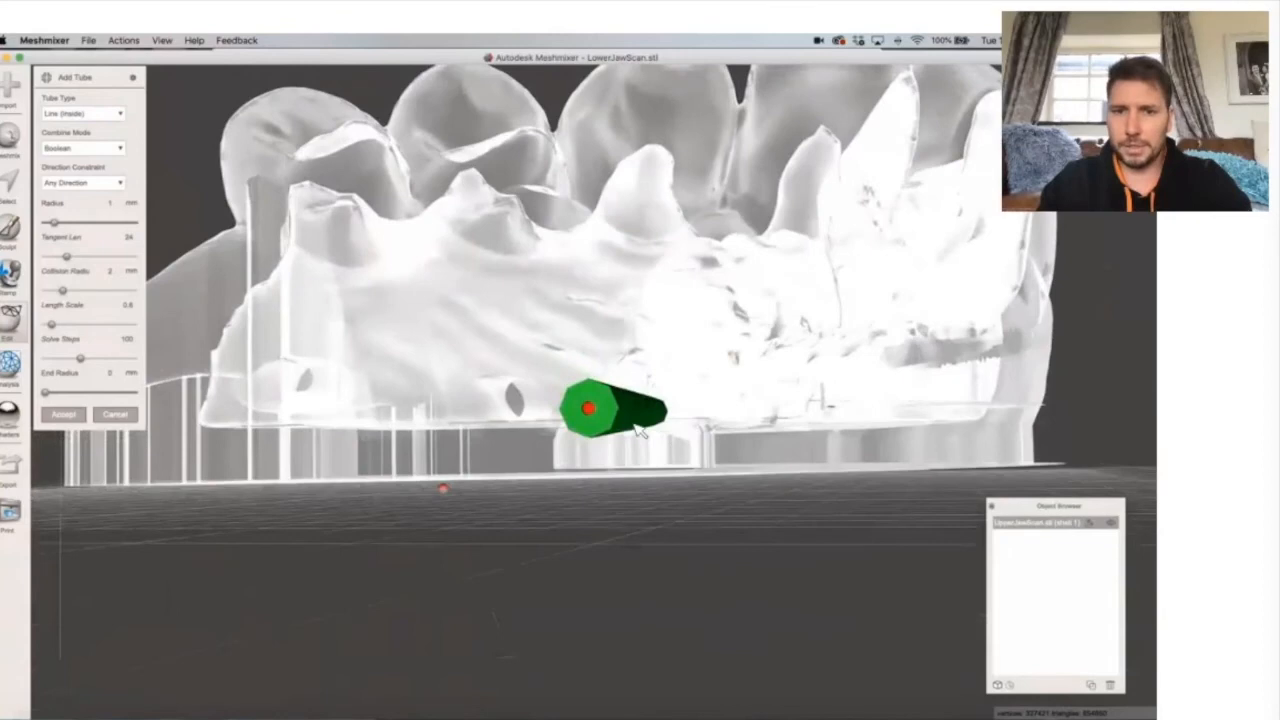
left_click_drag(590, 412, 589, 418)
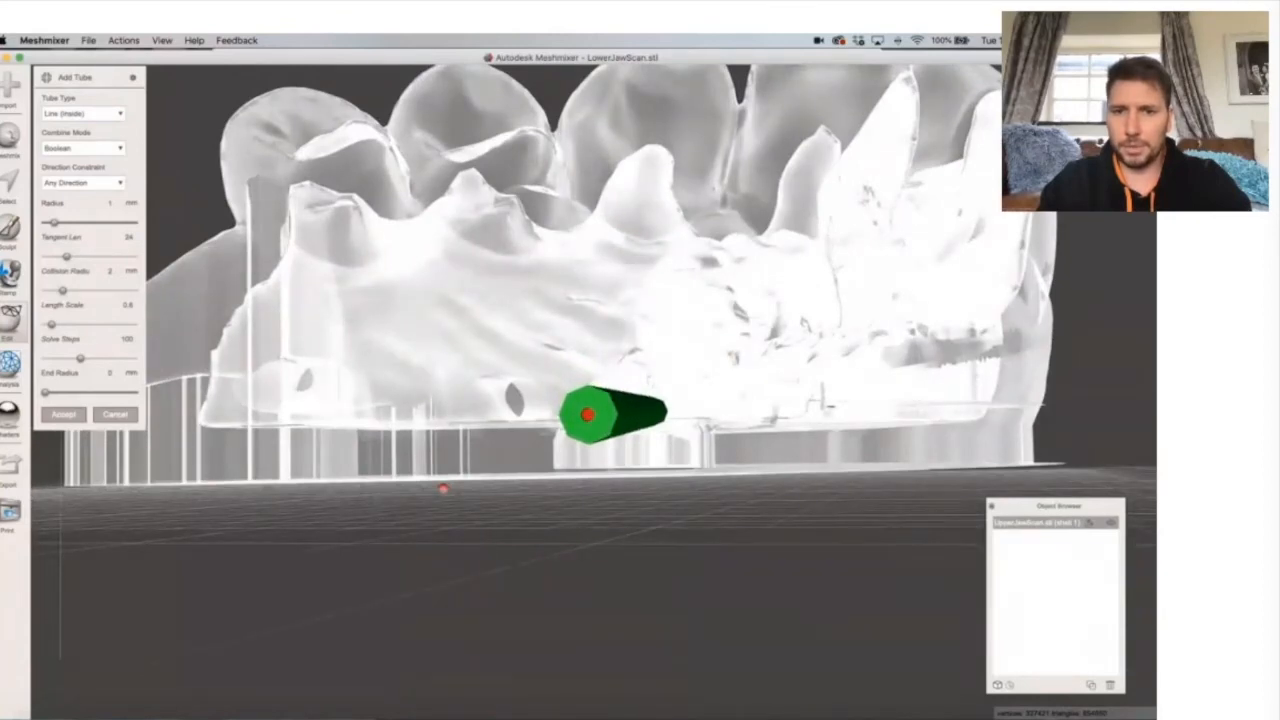
right_click_drag(1055, 362, 1057, 361)
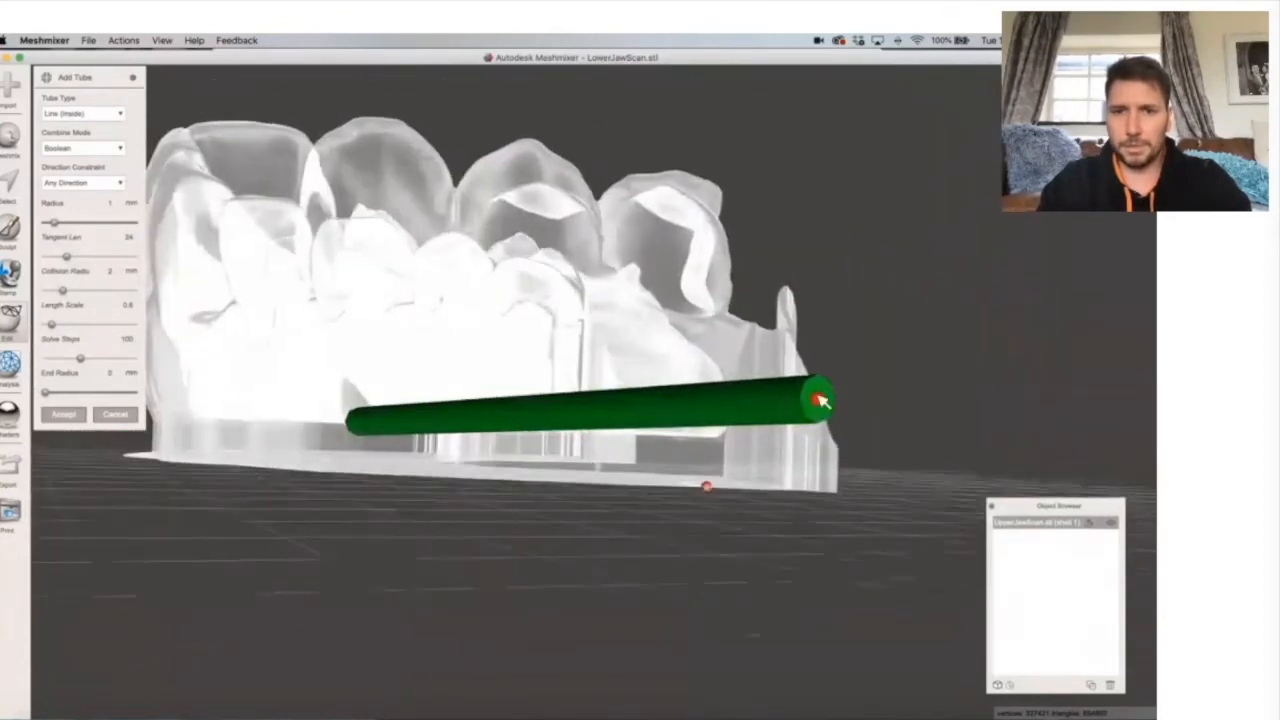
left_click_drag(618, 399, 419, 402)
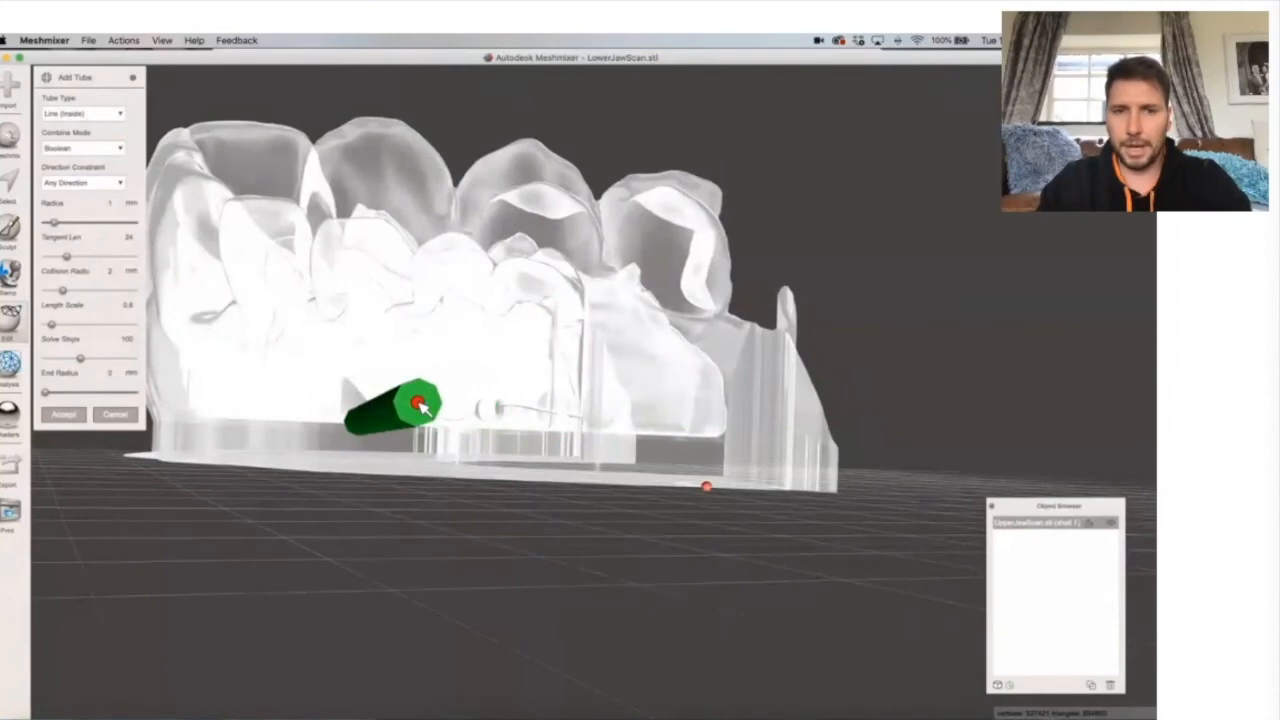
right_click_drag(249, 409, 249, 409)
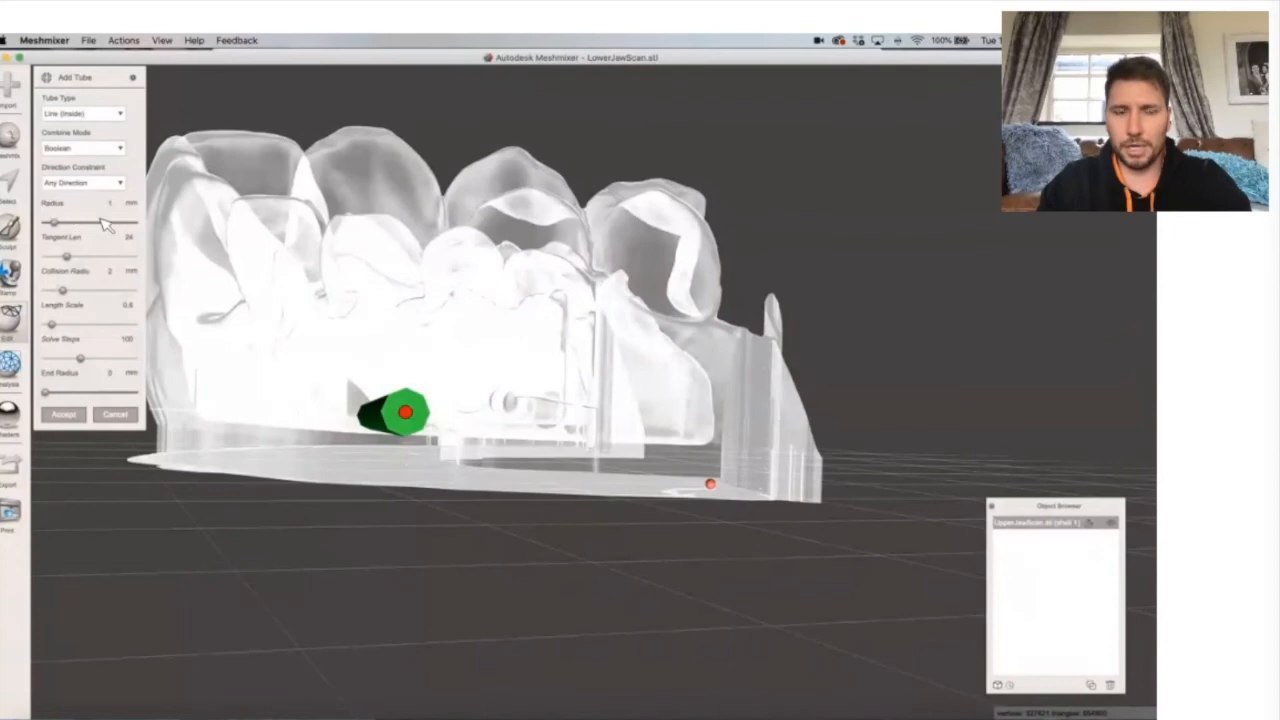
scroll(257, 403, "left", 10)
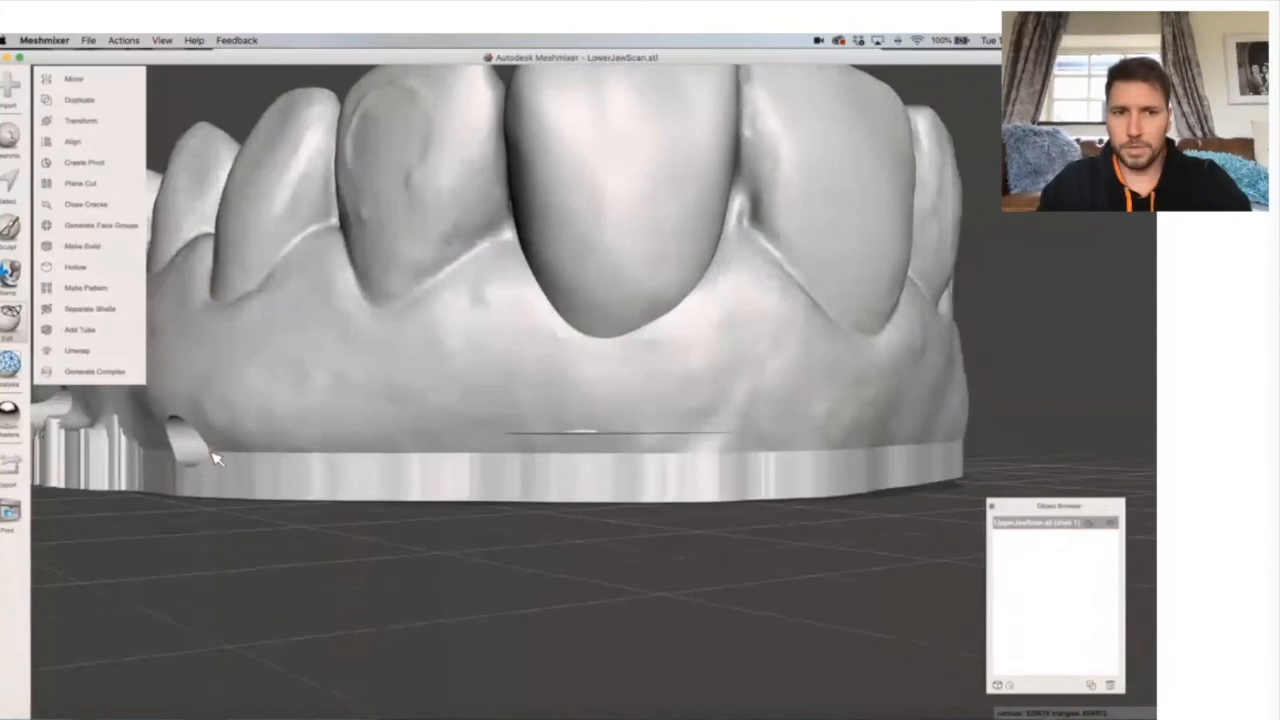
Add a third 1 mm radius tube from the forward hole across to the opposite outer side of the arch.
right_click_drag(214, 457, 332, 450)
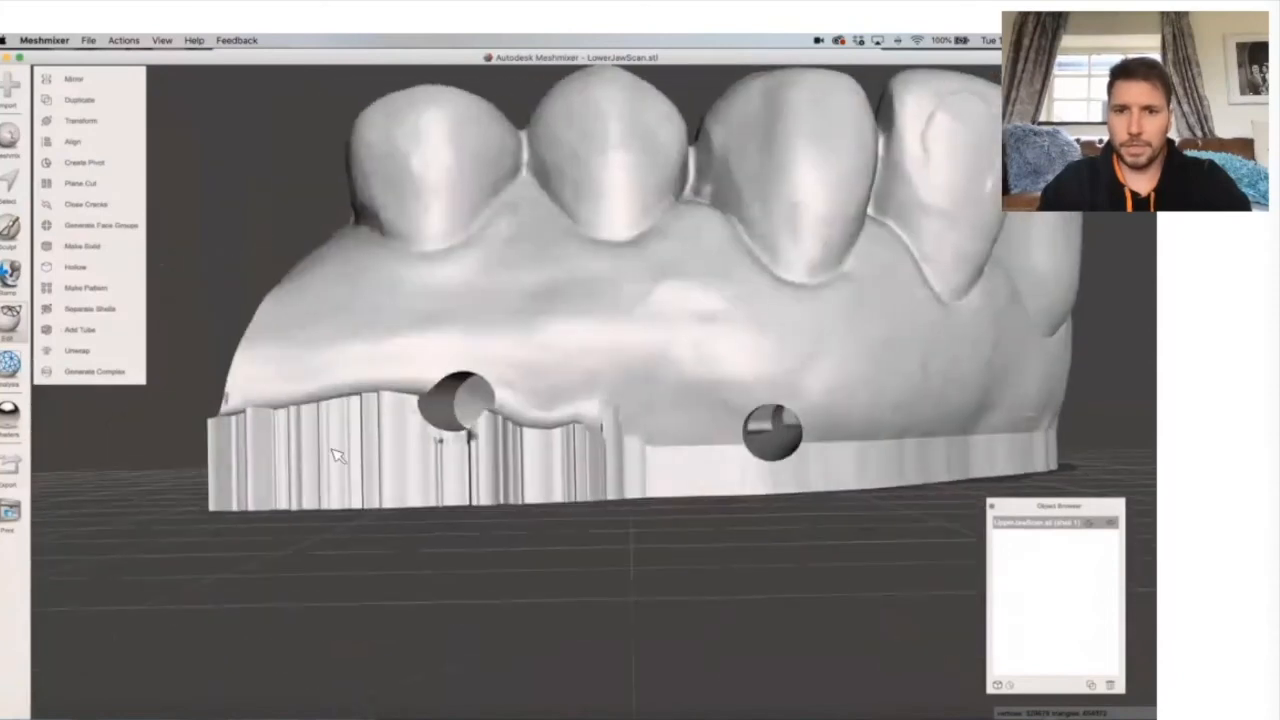
right_click_drag(803, 473, 845, 472)
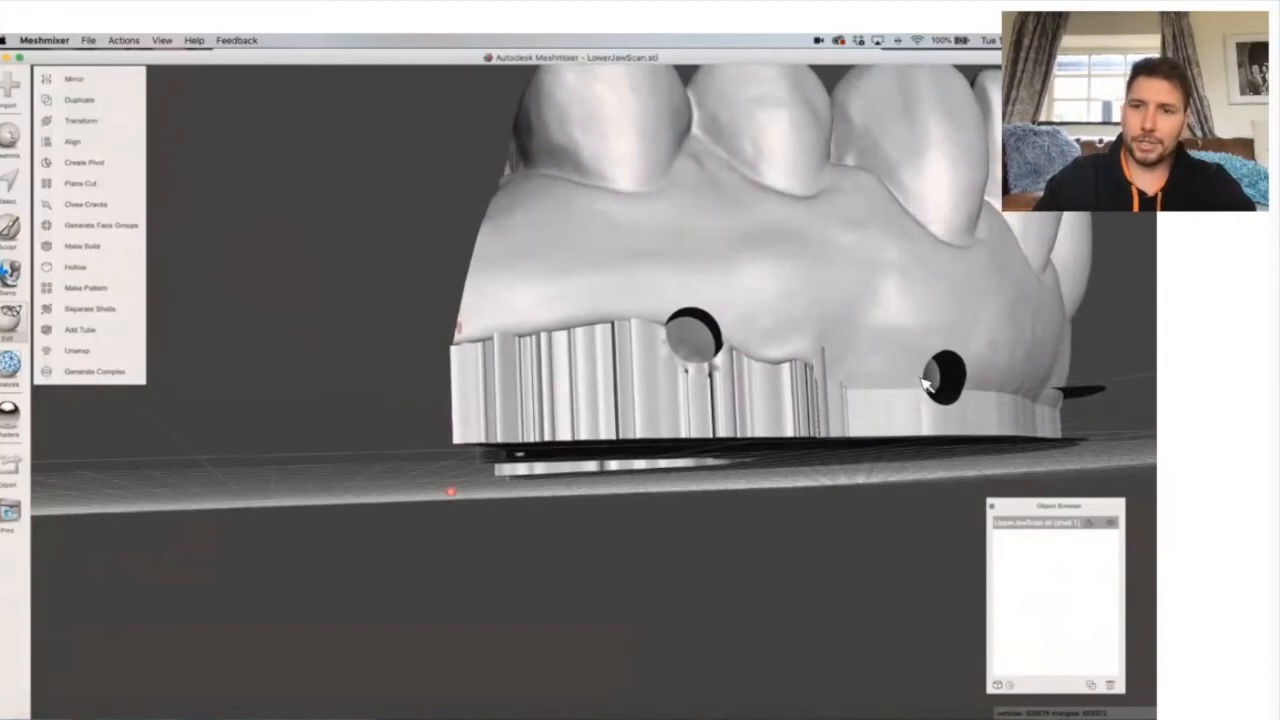
right_click_drag(930, 385, 789, 378)
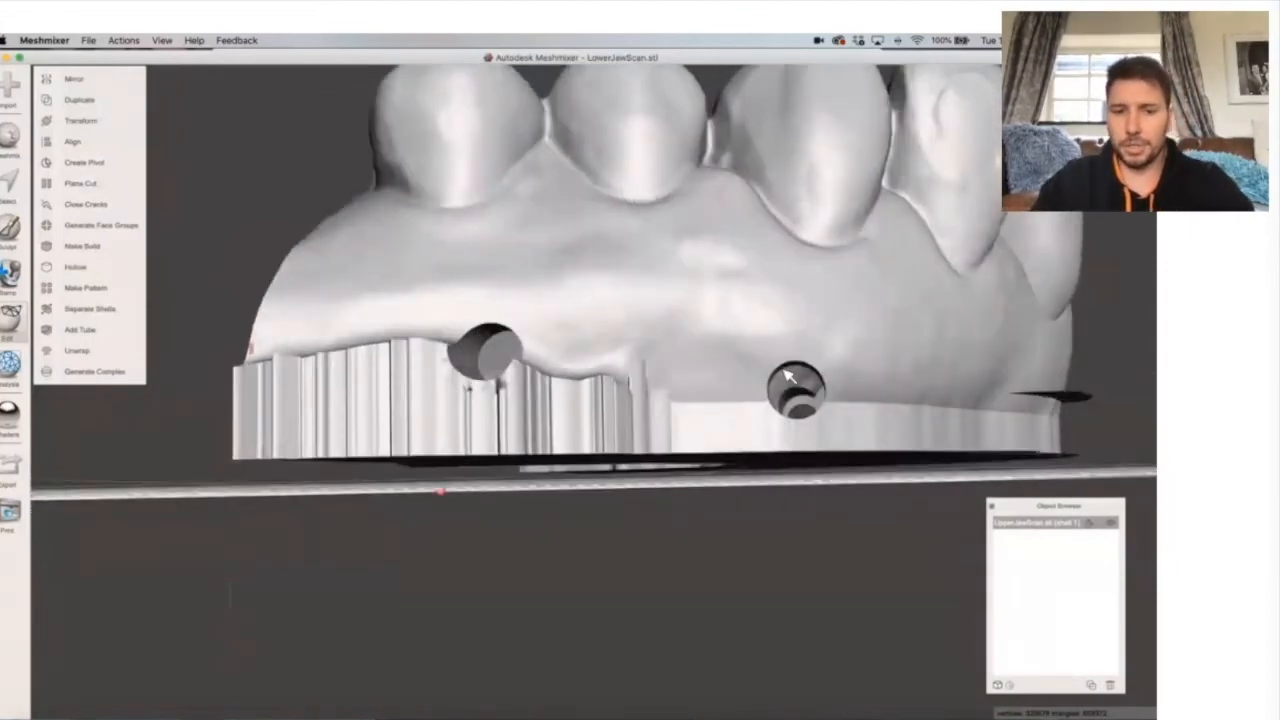
left_click(789, 376)
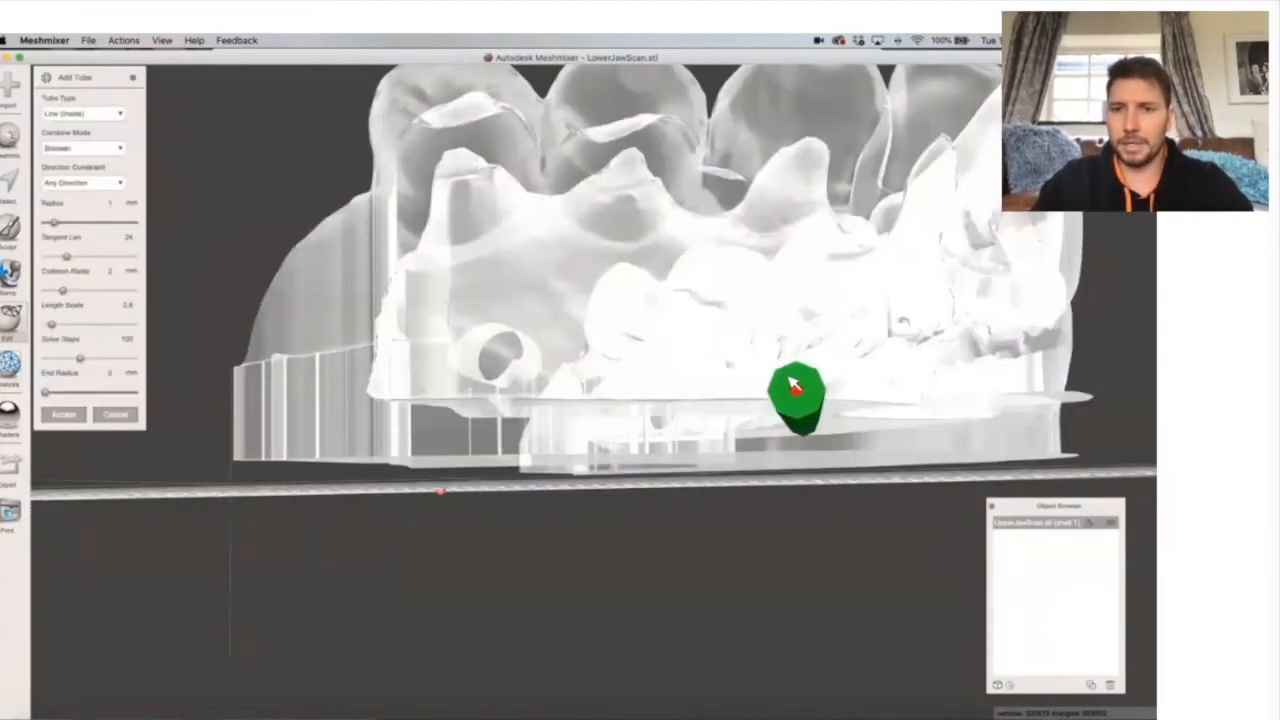
right_click_drag(884, 366, 936, 365)
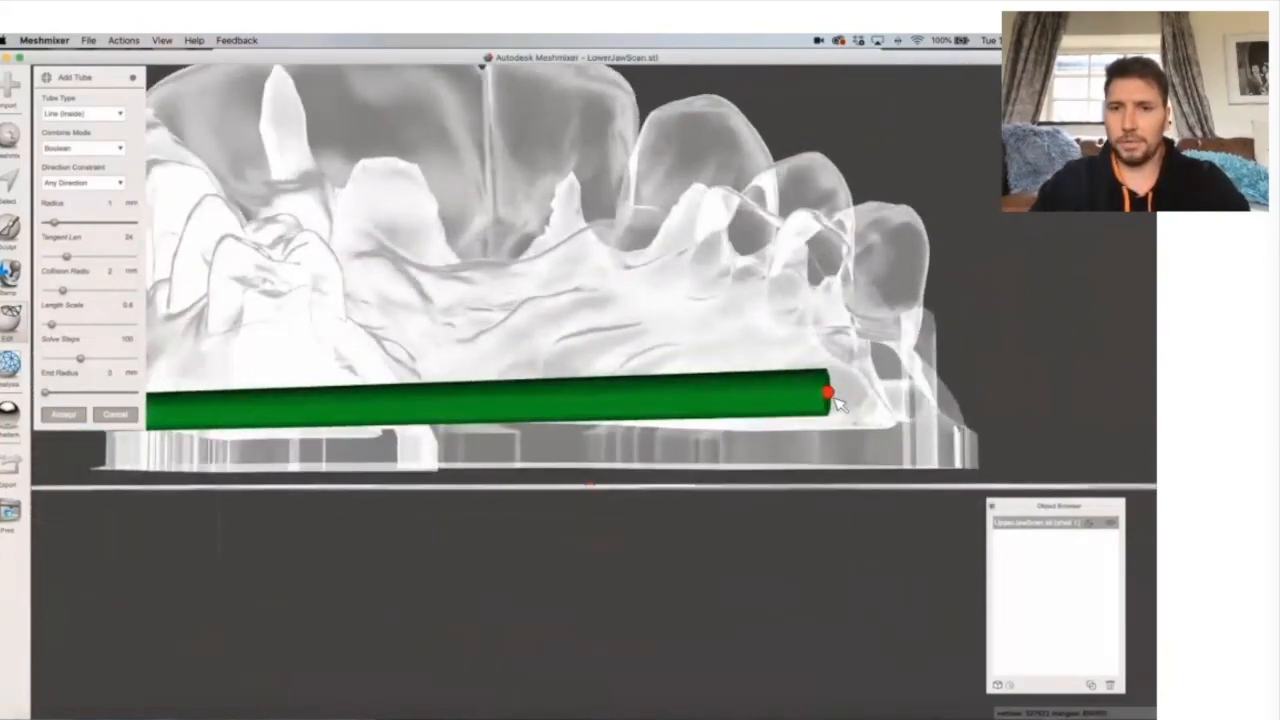
right_click_drag(751, 391, 139, 415)
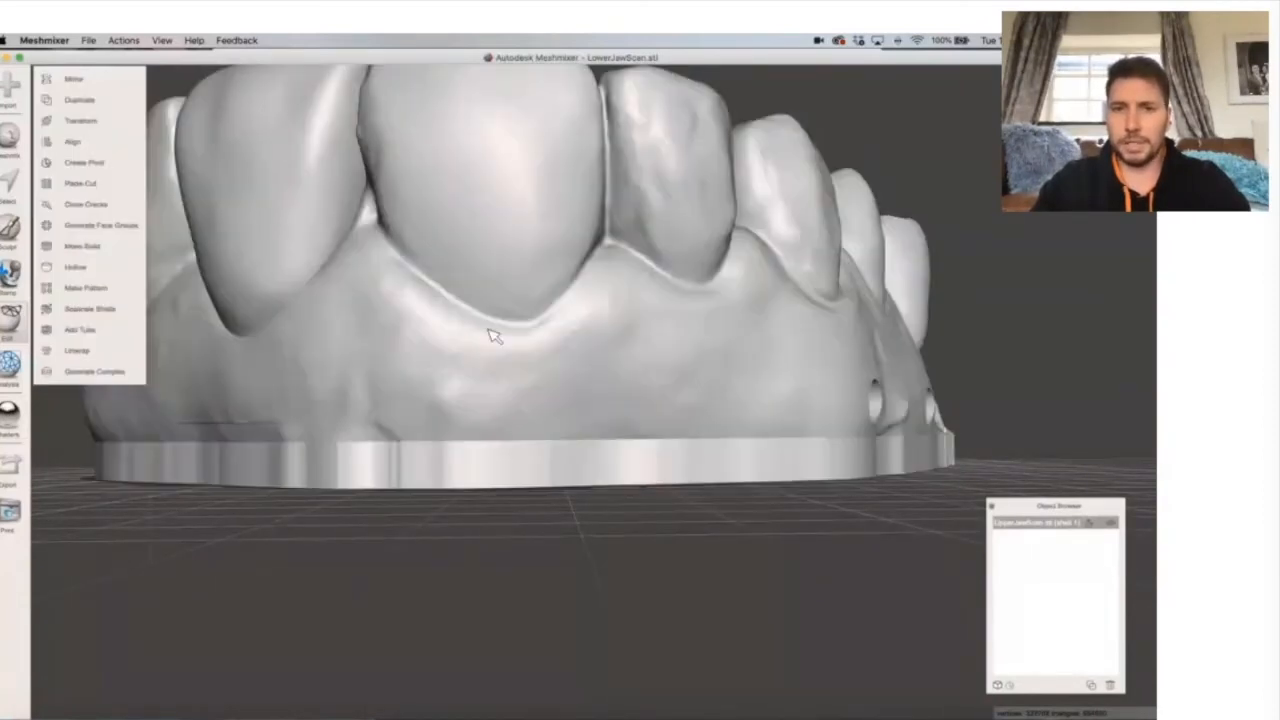
Cut a fourth 1 mm radius tube across the front part of the arch, ahead of the existing side holes.
right_click_drag(491, 334, 92, 391)
right_click_drag(686, 391, 38, 278)
left_click(80, 329)
left_click_drag(378, 398, 520, 398)
left_click_drag(570, 399, 630, 403)
right_click_drag(1036, 334, 1036, 334)
right_click_drag(490, 396, 378, 405)
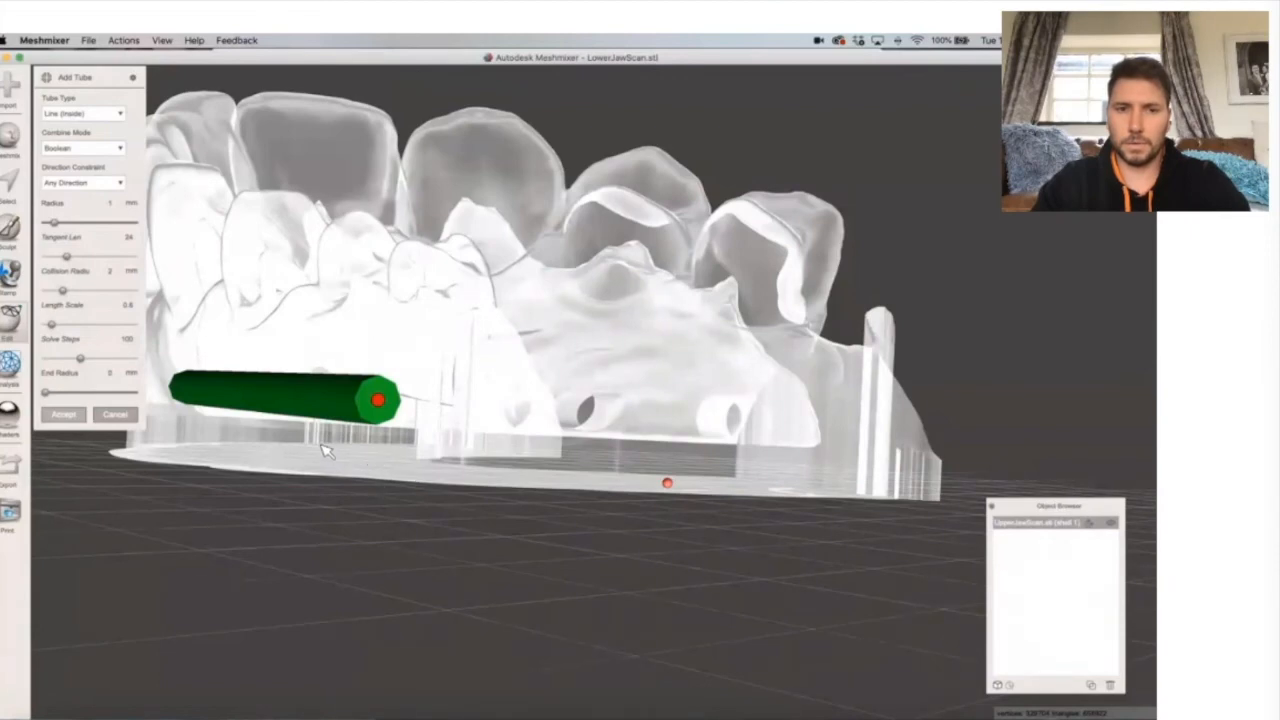
scroll(336, 416, "right", 5)
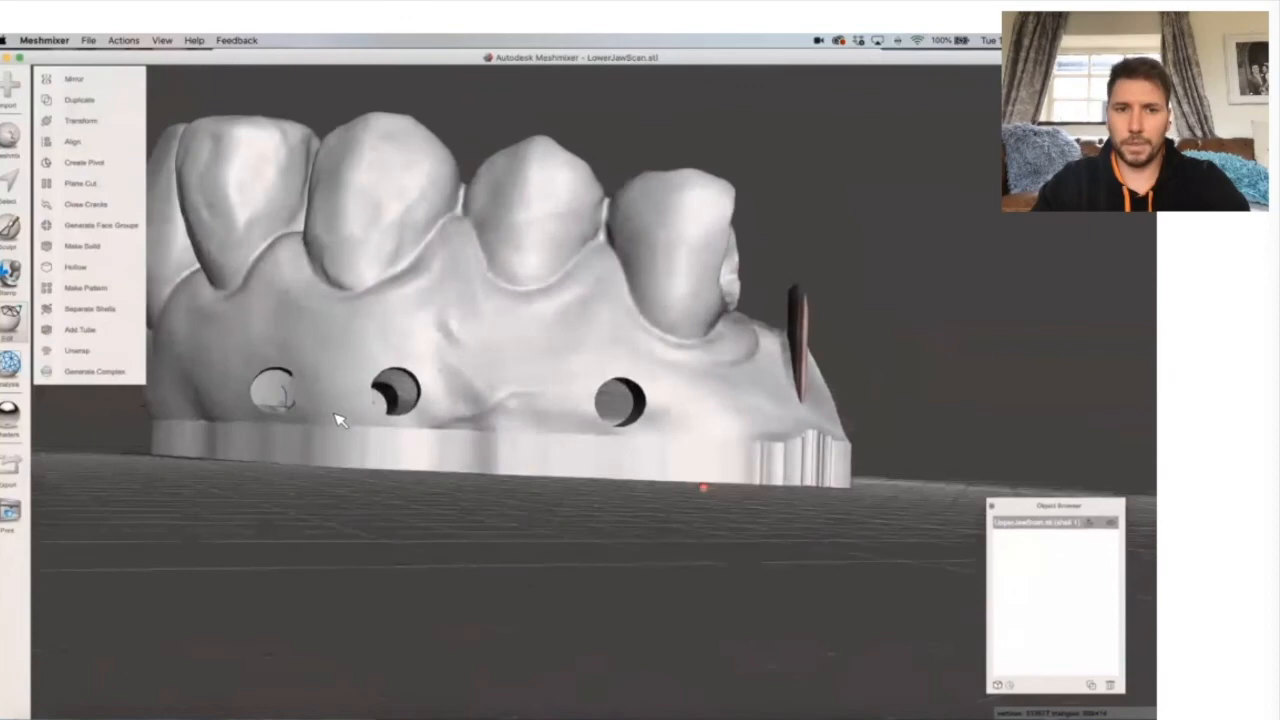
Run the Inspector with Flat Fill on the hollowed jaw model, repair the flagged mesh defects individually, and finish the inspection.
scroll(336, 416, "right", 10)
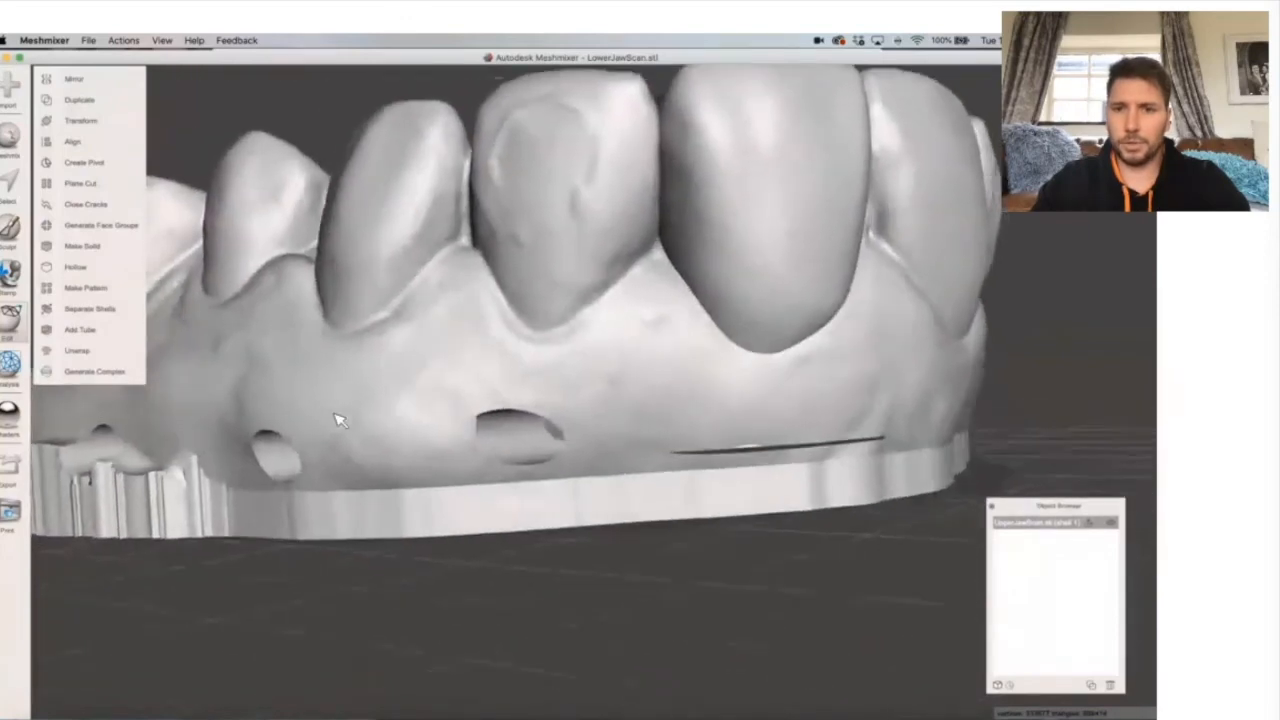
scroll(336, 416, "up", 8)
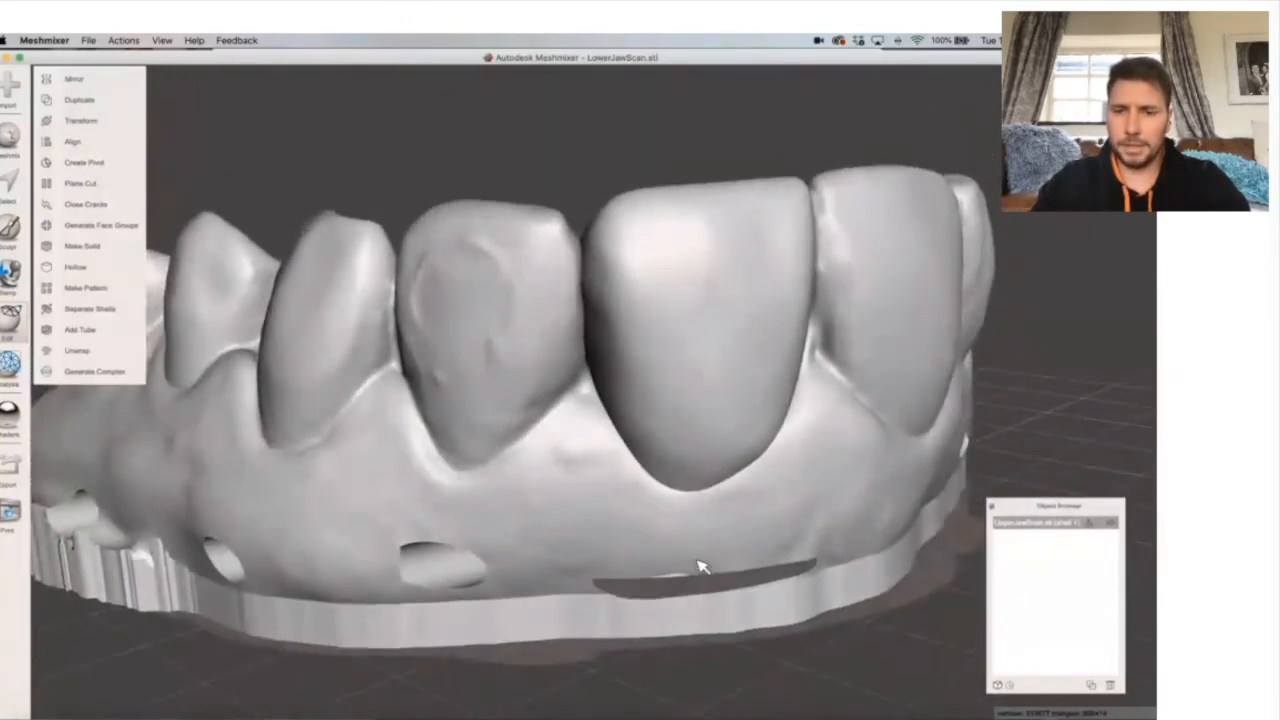
middle_click_drag(699, 564, 803, 632)
right_click_drag(785, 630, 338, 418)
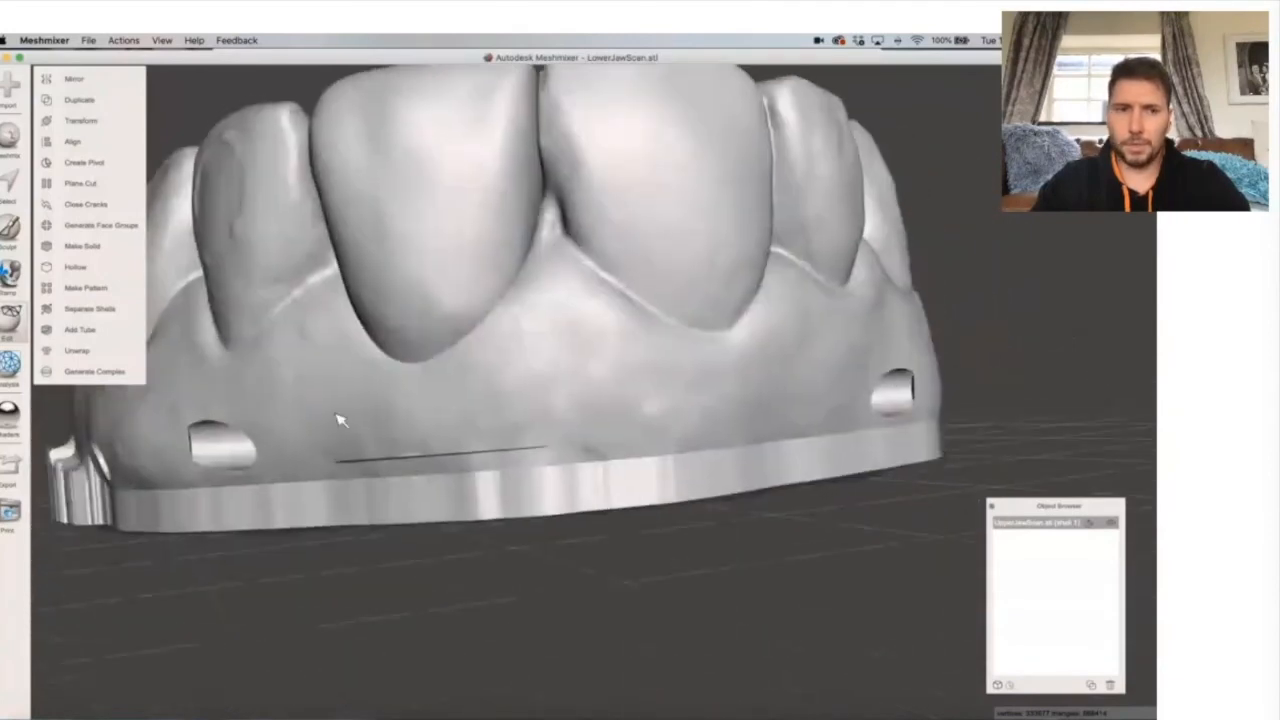
left_click(11, 362)
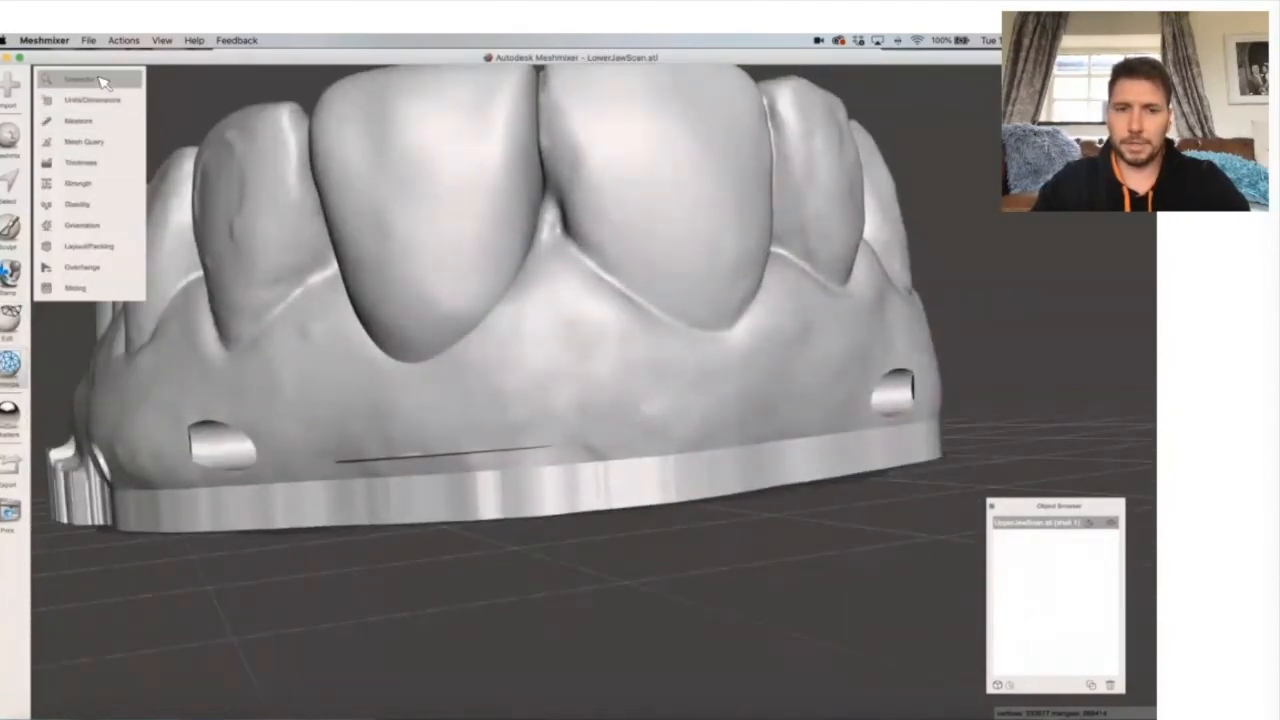
scroll(510, 417, "up", 1)
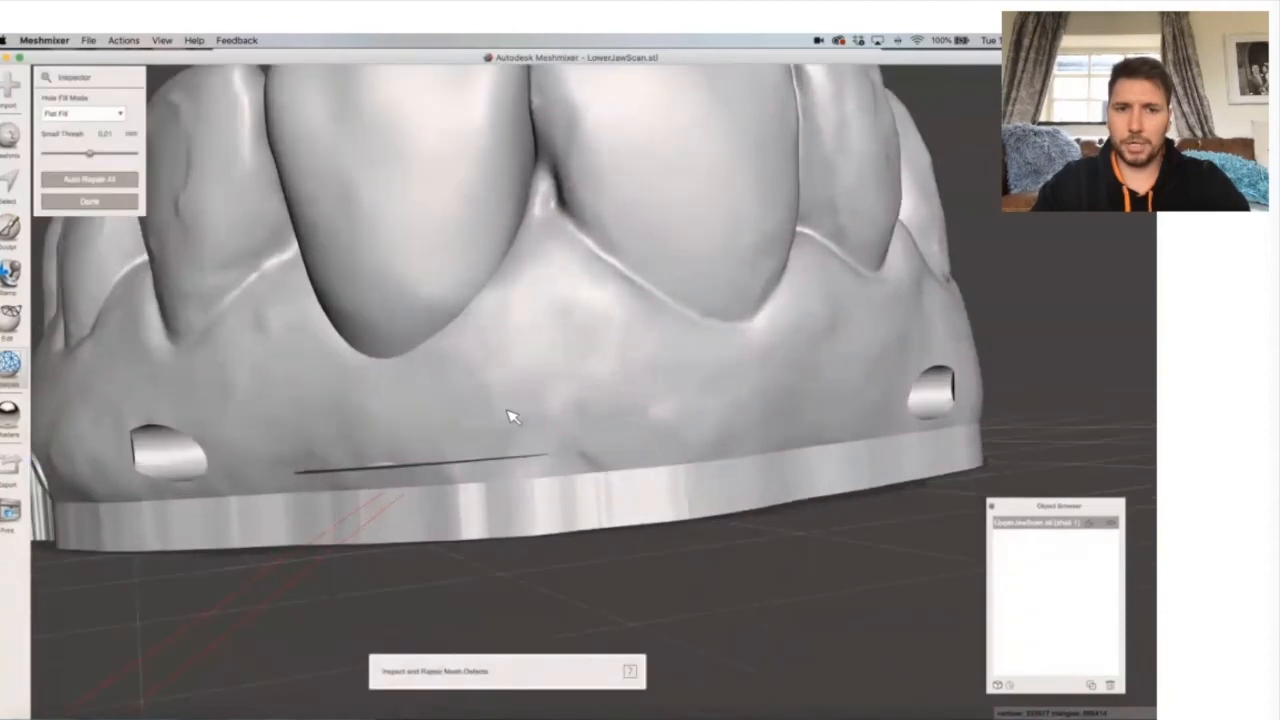
scroll(524, 400, "down", 3)
scroll(457, 287, "down", 1)
right_click_drag(455, 284, 459, 290)
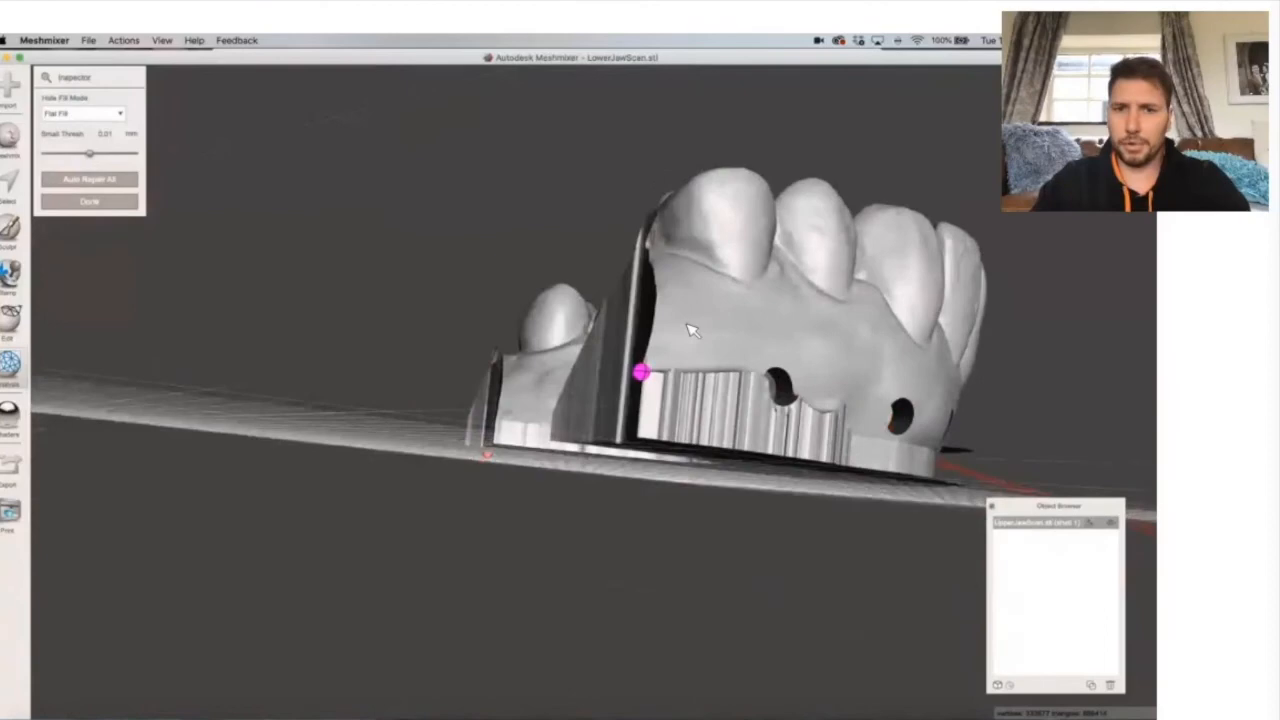
right_click_drag(690, 345, 597, 508)
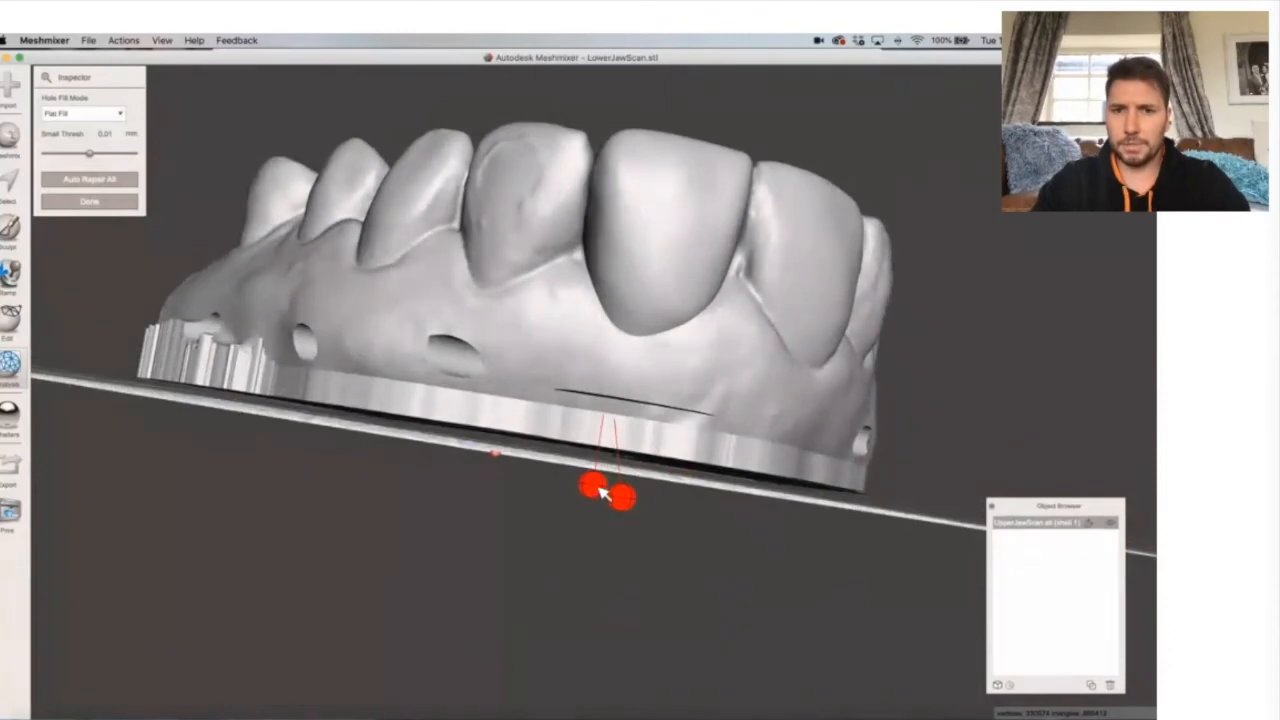
left_click(644, 500)
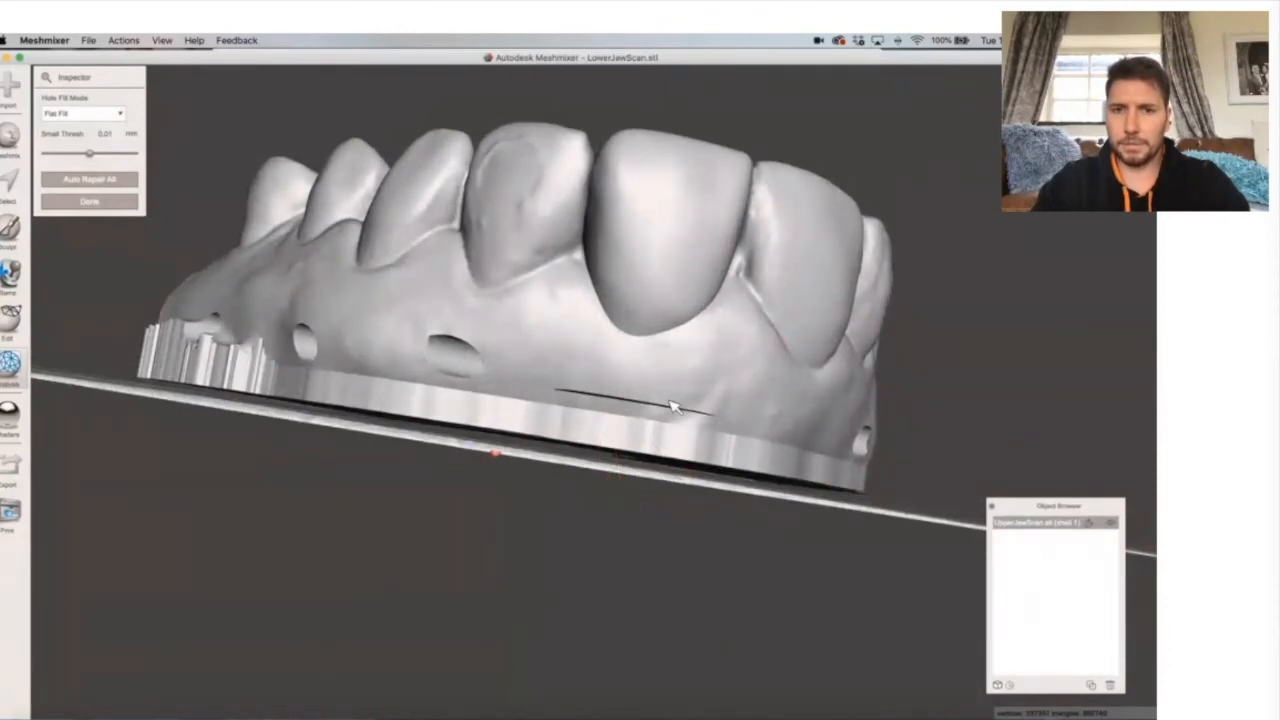
right_click_drag(755, 378, 297, 505)
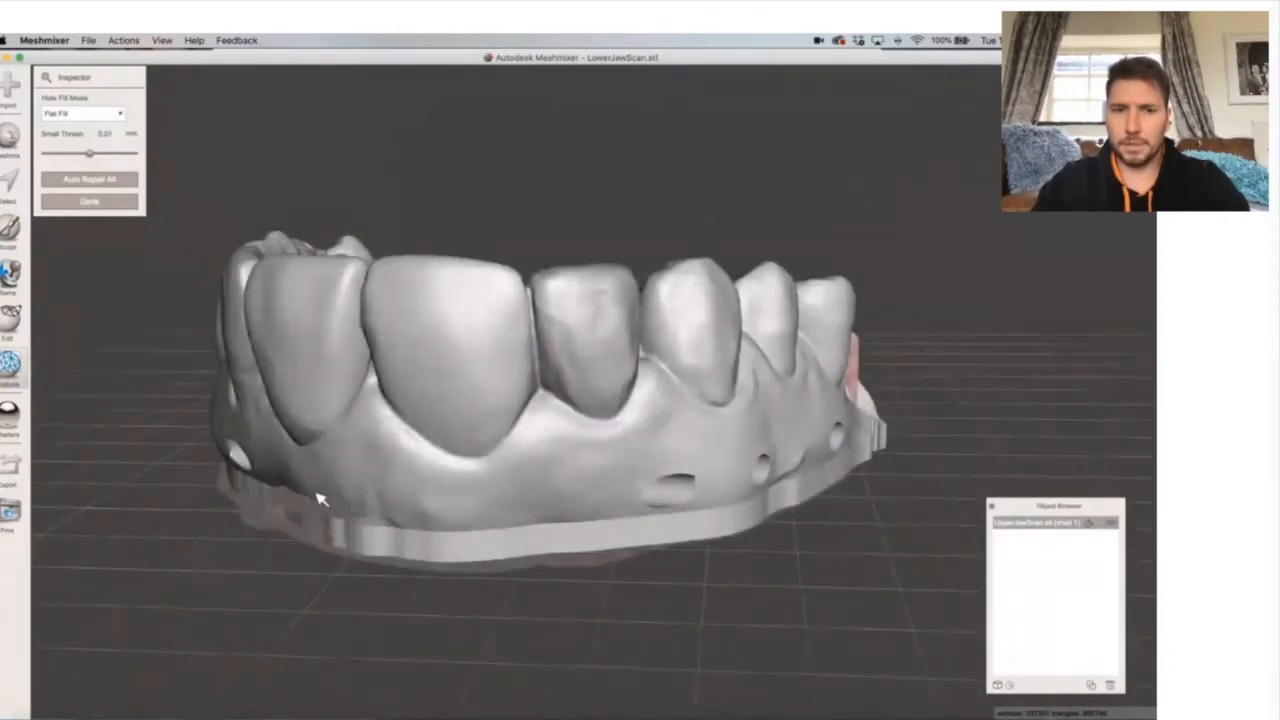
left_click(87, 203)
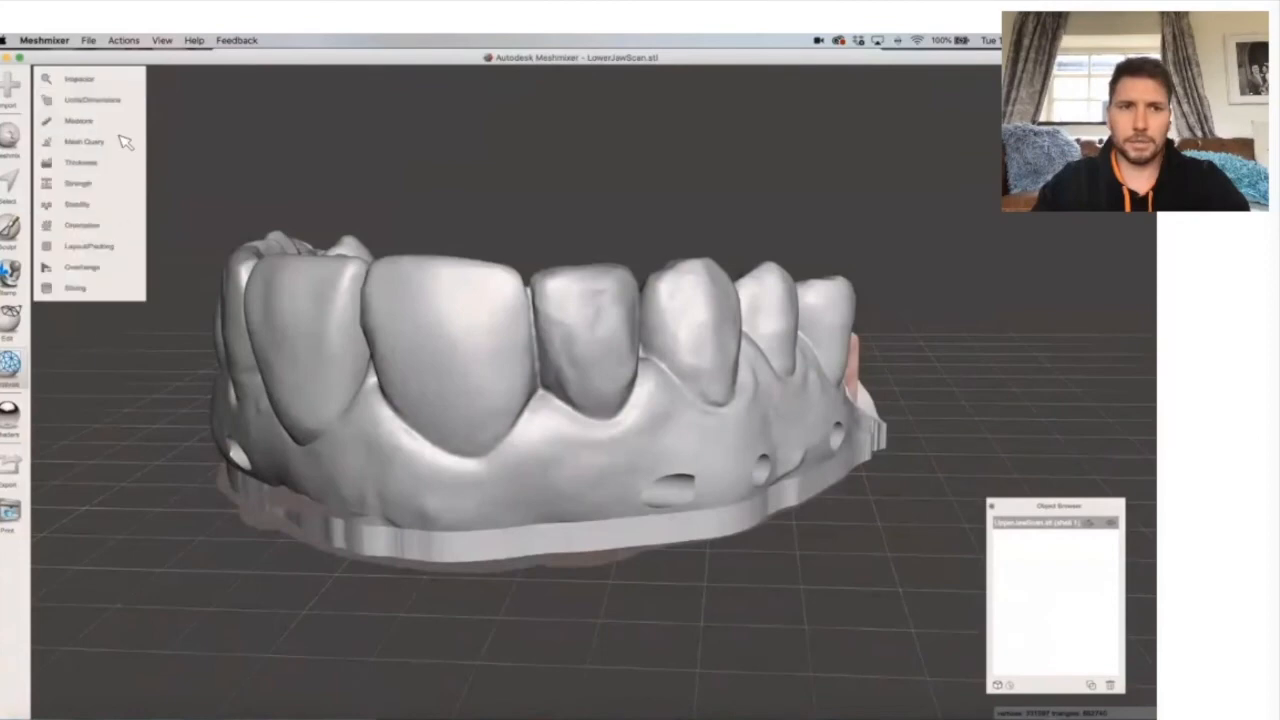
Recheck the hollowed jaw model with the Inspector, and examine its front teeth, biting surfaces, palate and tube holes.
left_click(90, 80)
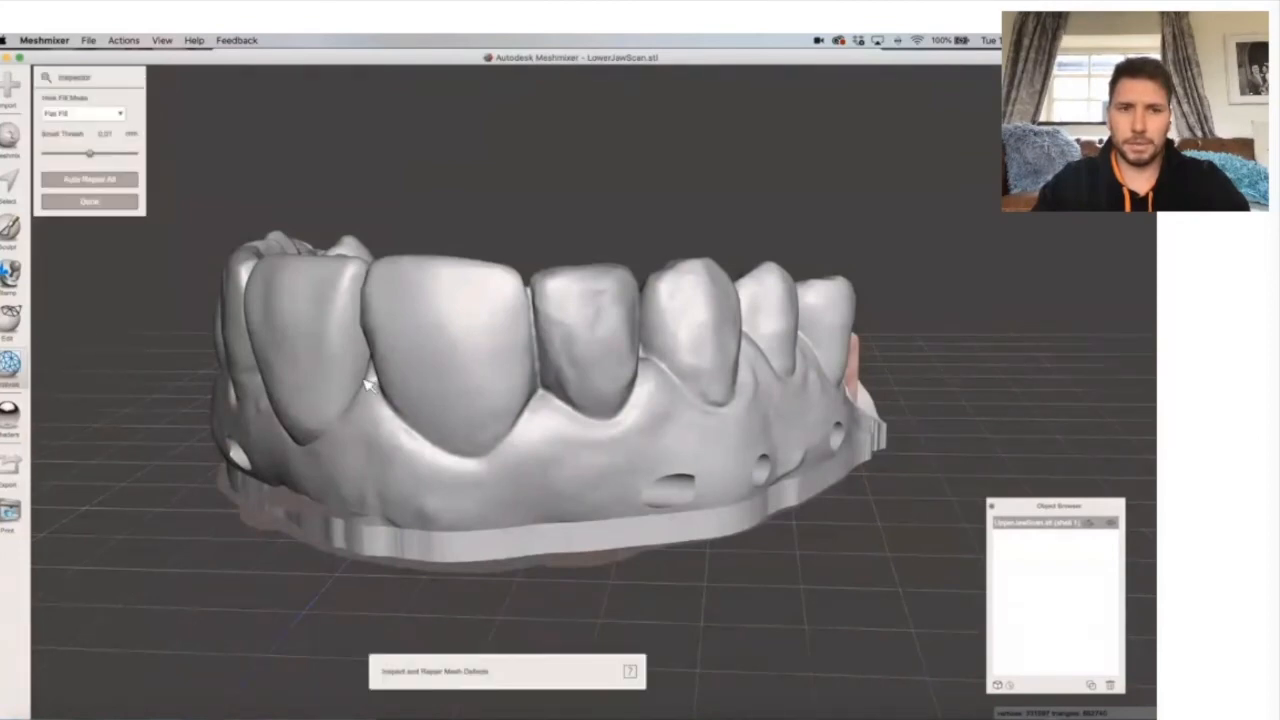
left_click(99, 202)
right_click_drag(288, 480, 355, 407)
right_click_drag(437, 381, 869, 449)
right_click_drag(791, 231, 686, 230)
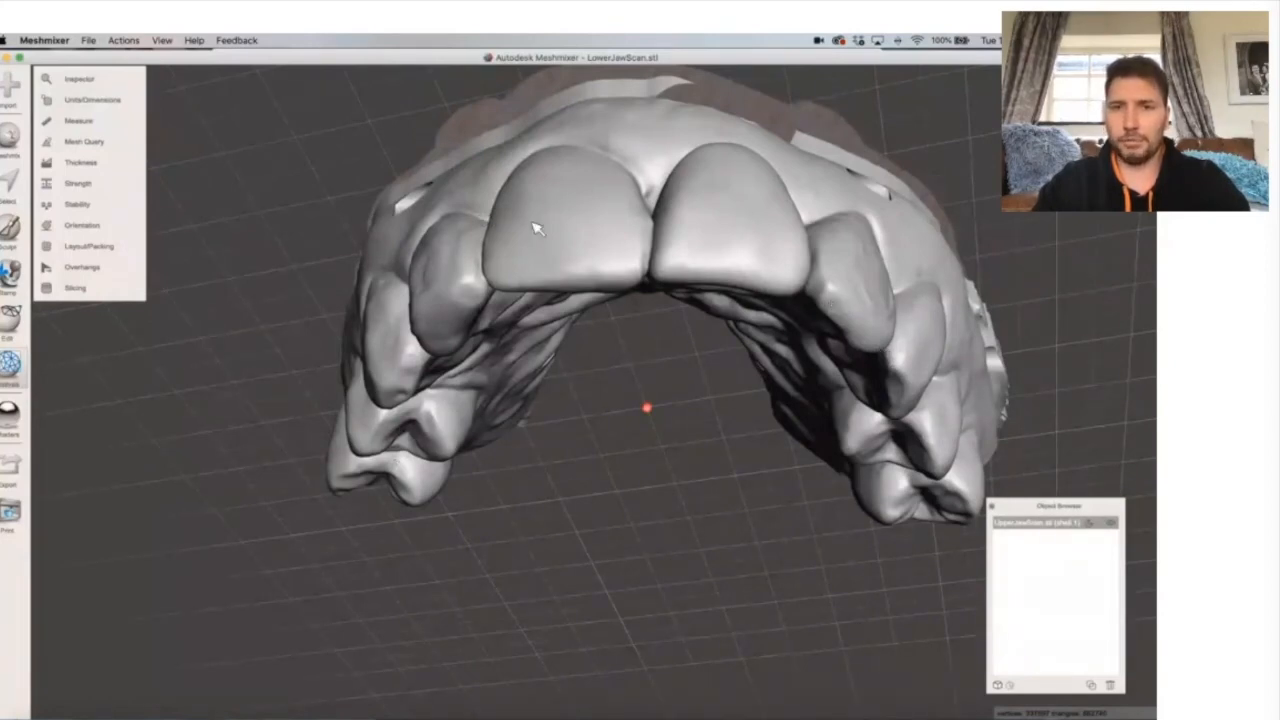
right_click_drag(668, 222, 580, 388)
right_click_drag(612, 460, 632, 308)
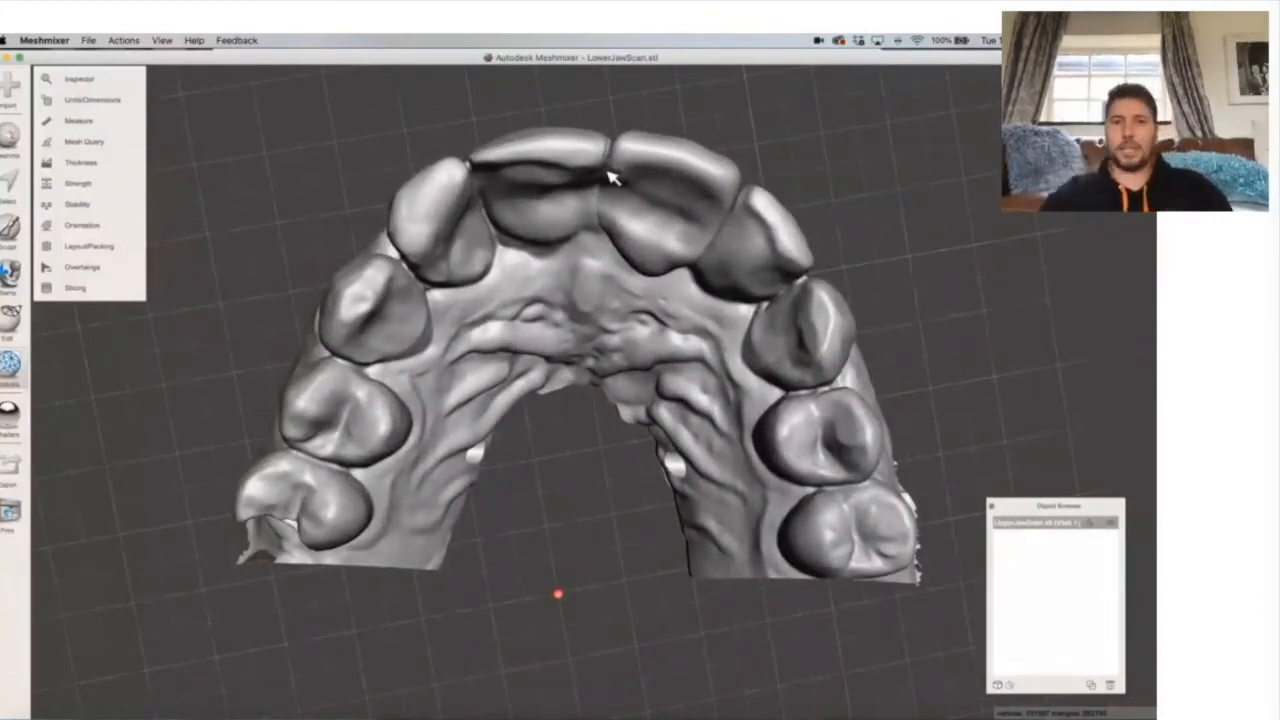
right_click_drag(612, 178, 703, 282)
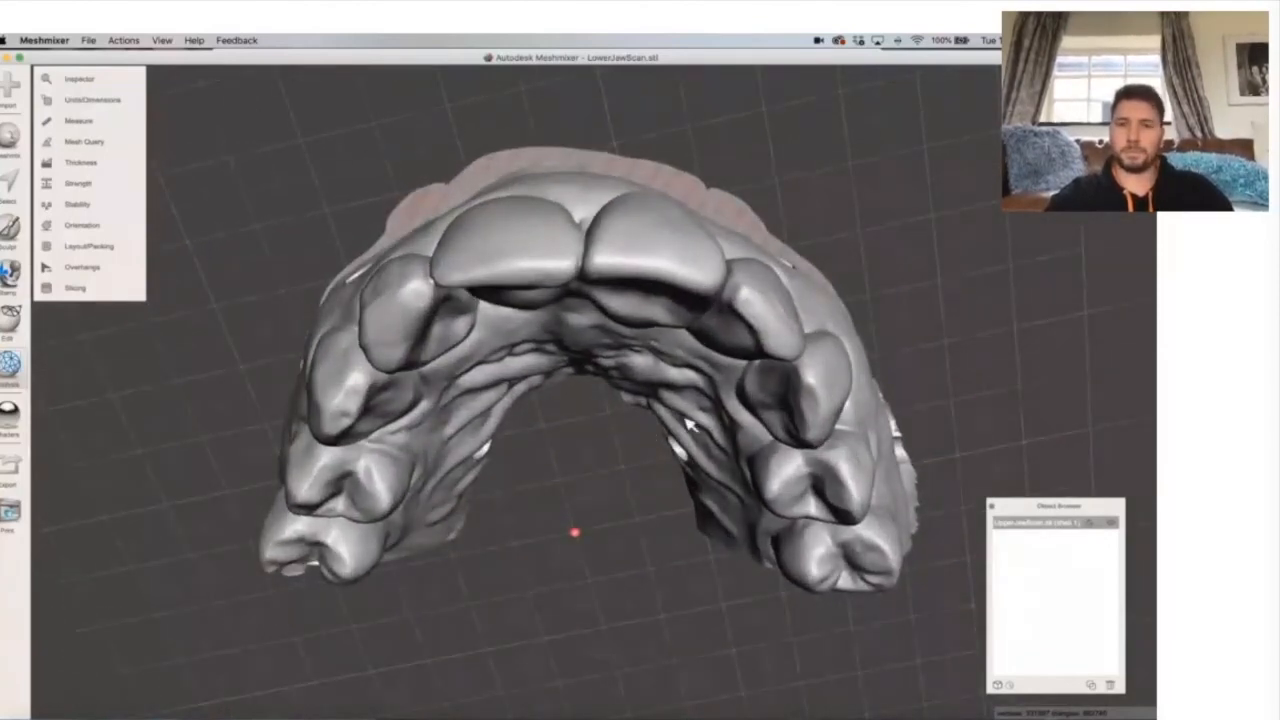
right_click_drag(590, 413, 624, 328)
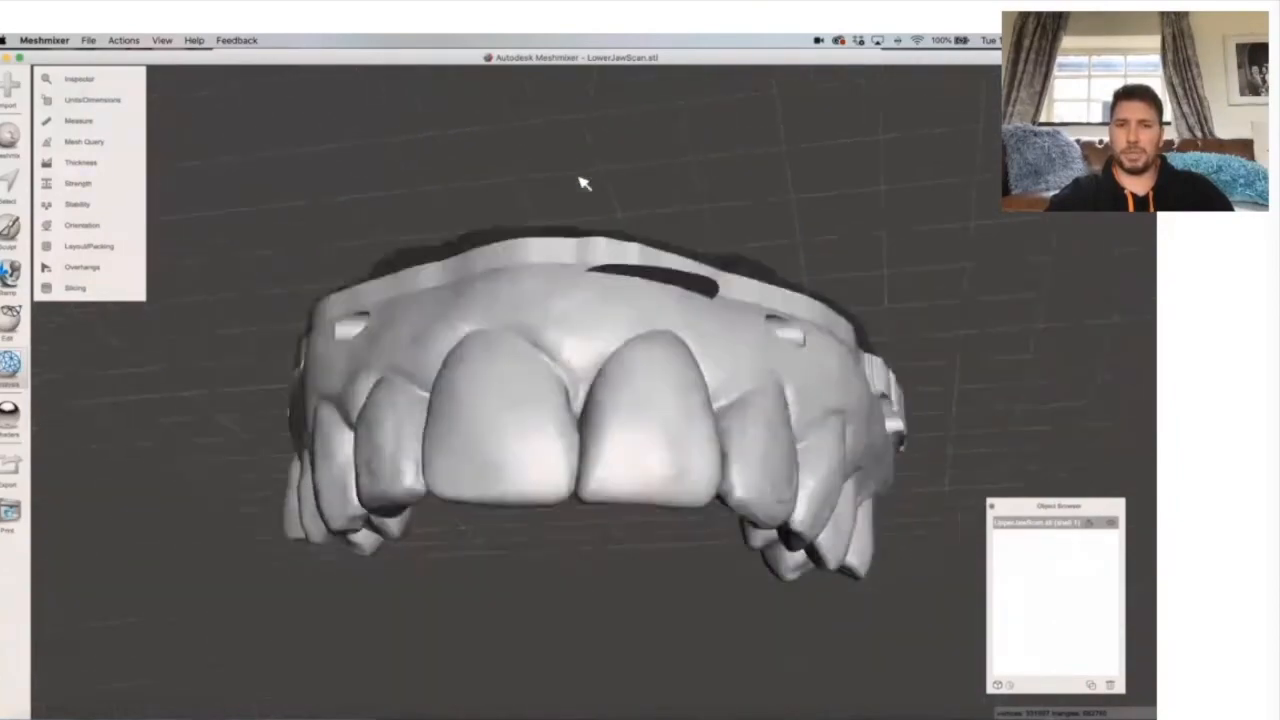
right_click_drag(580, 183, 425, 440)
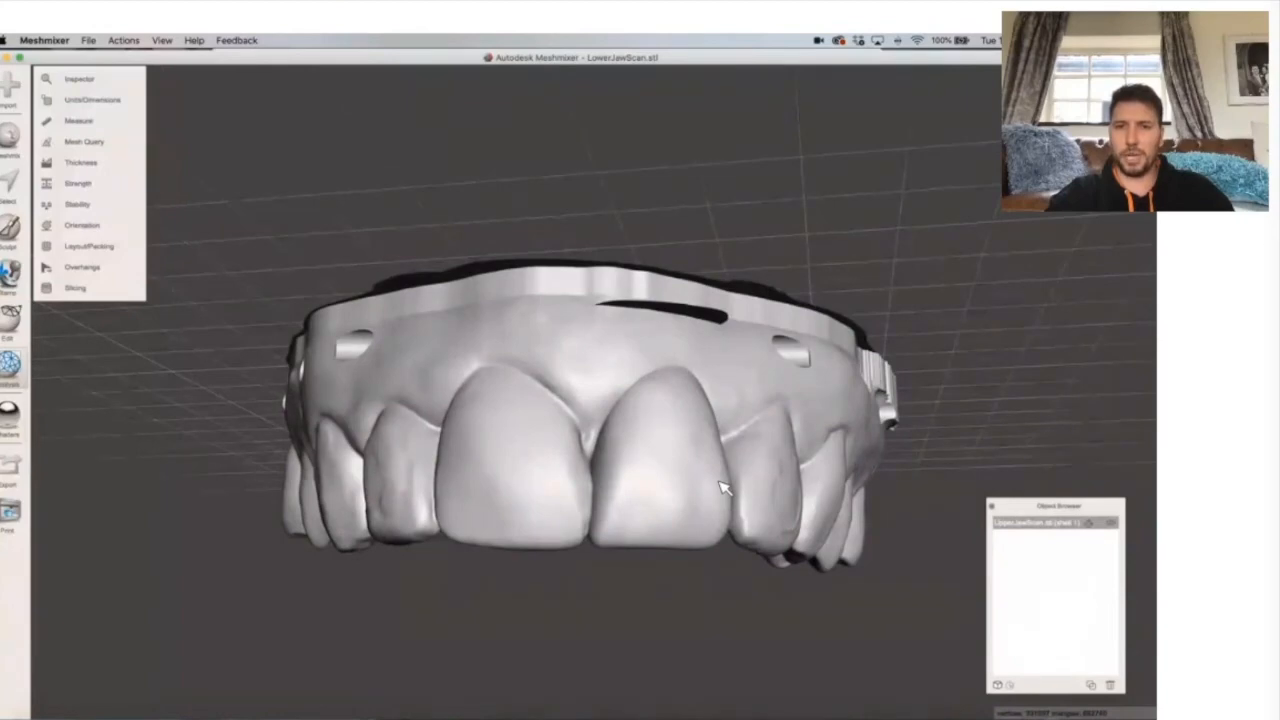
right_click_drag(636, 619, 631, 617)
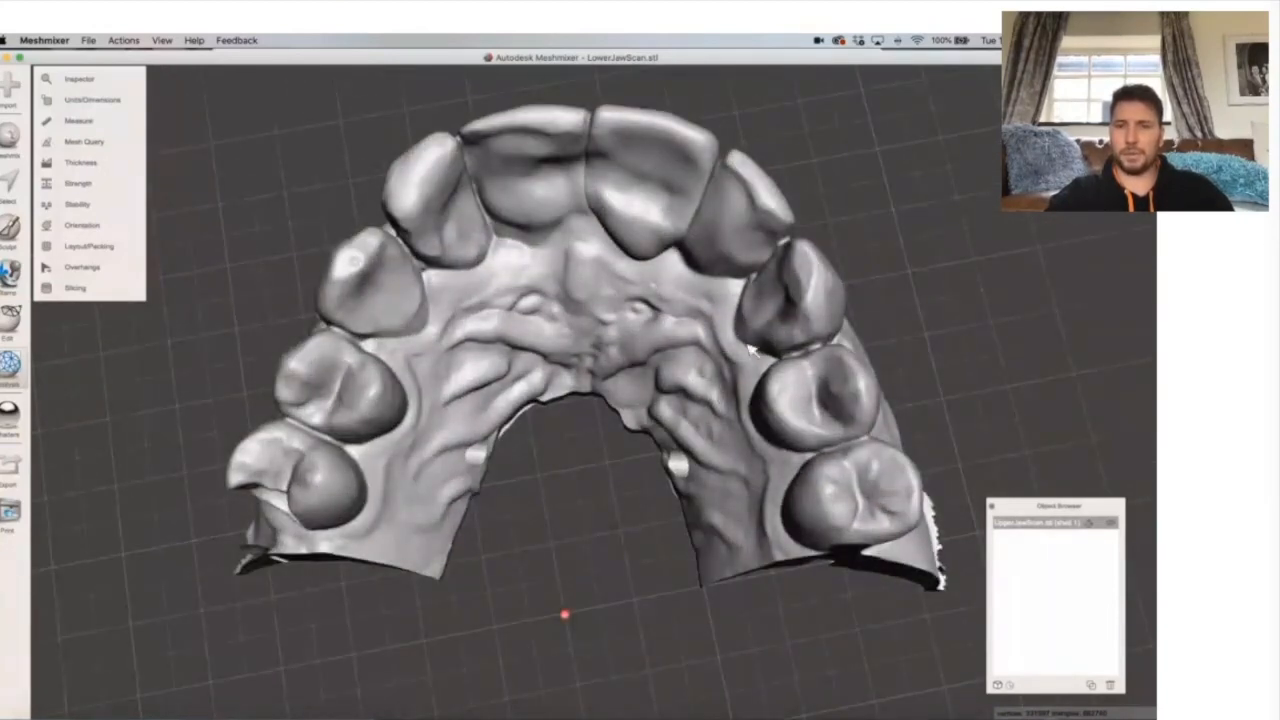
right_click_drag(580, 245, 452, 181)
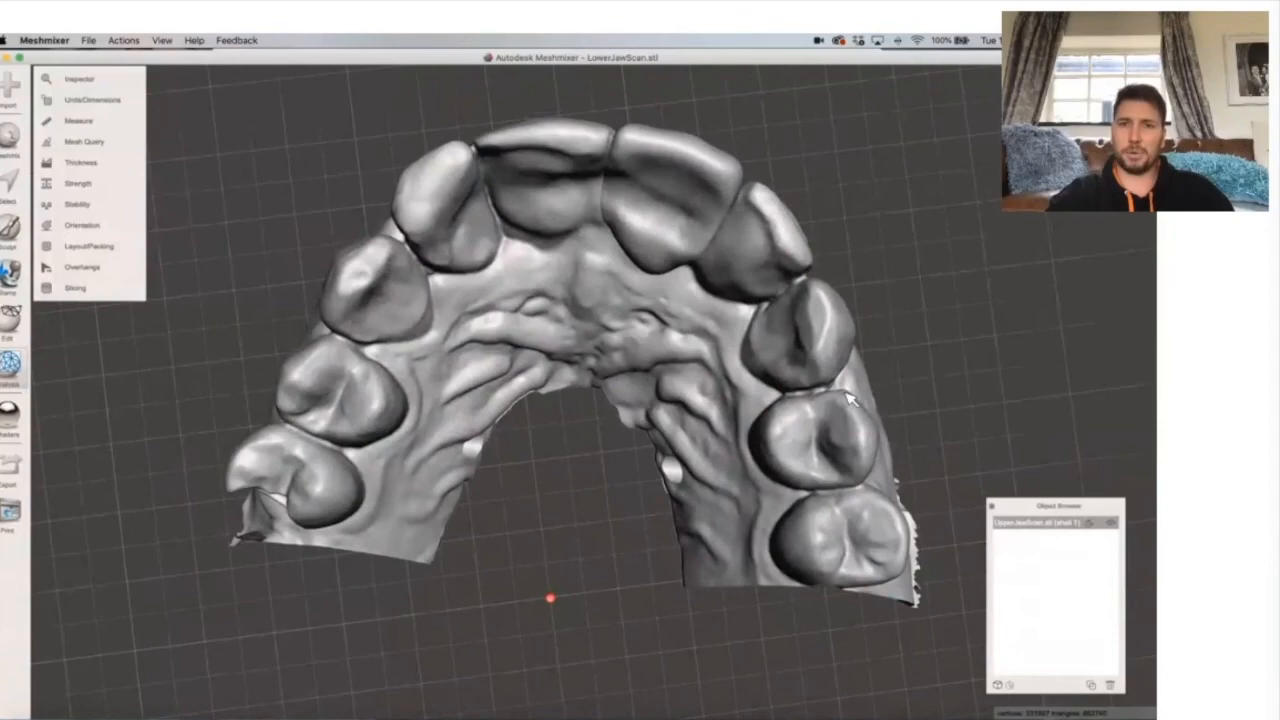
right_click_drag(778, 278, 815, 565)
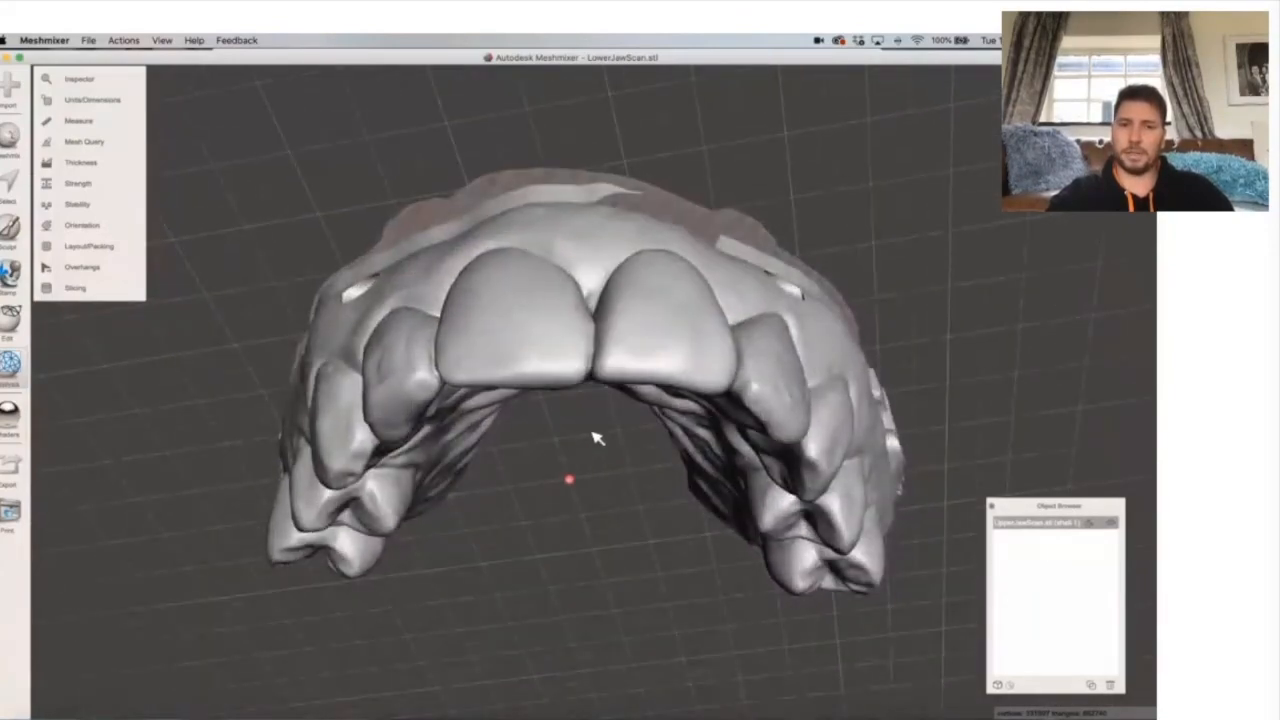
right_click_drag(590, 437, 590, 490)
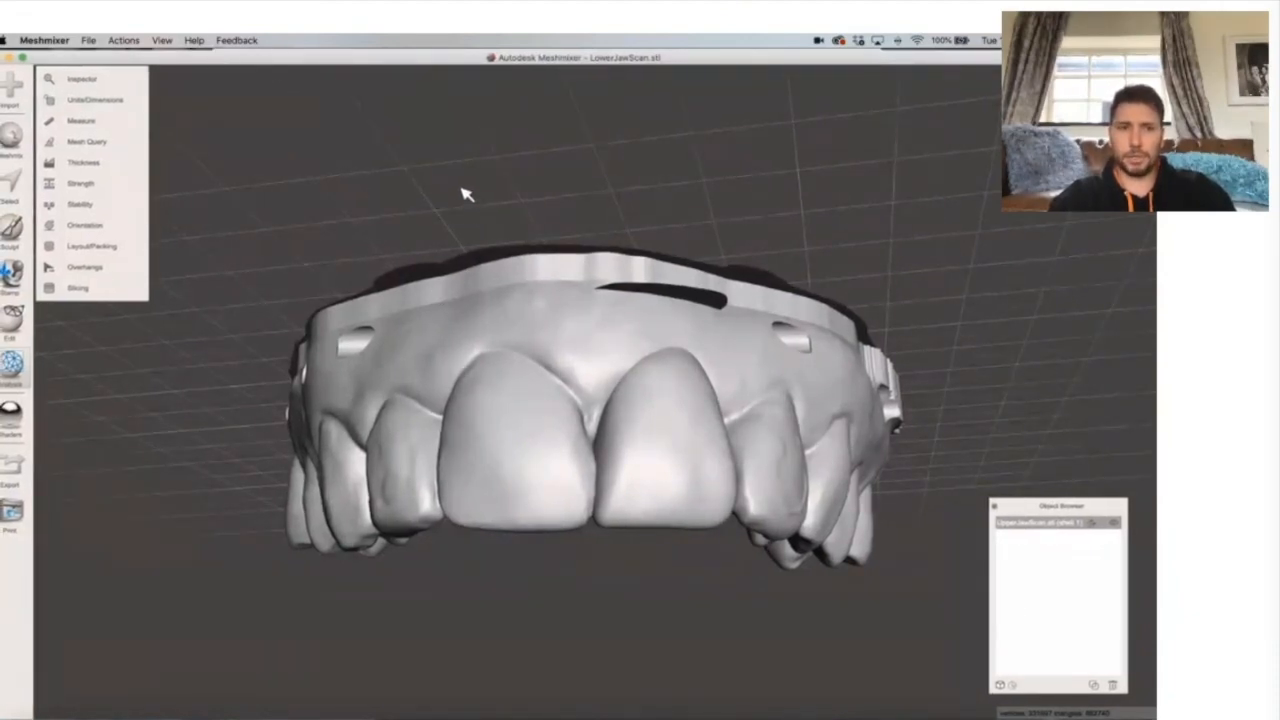
Run the Overhangs analysis on the jaw model and examine the marked areas along the flat base and tube holes.
right_click_drag(643, 304, 646, 332)
right_click_drag(470, 400, 503, 370)
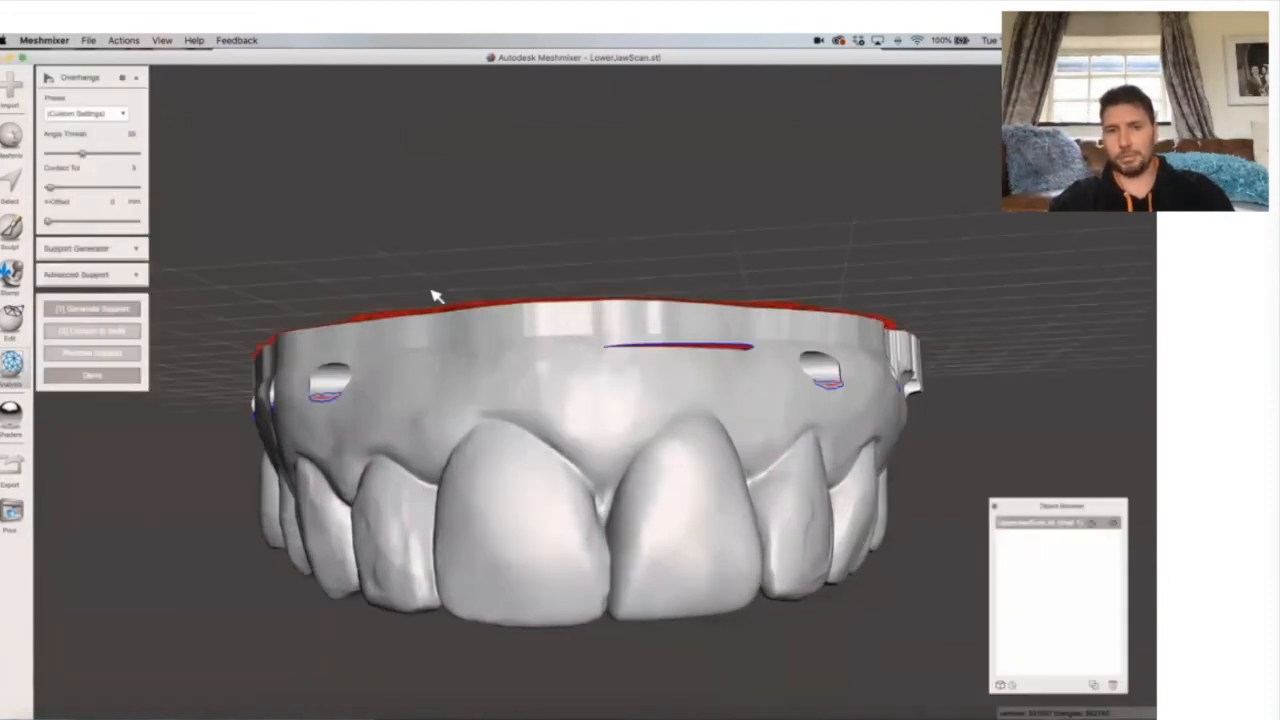
right_click_drag(386, 294, 608, 537)
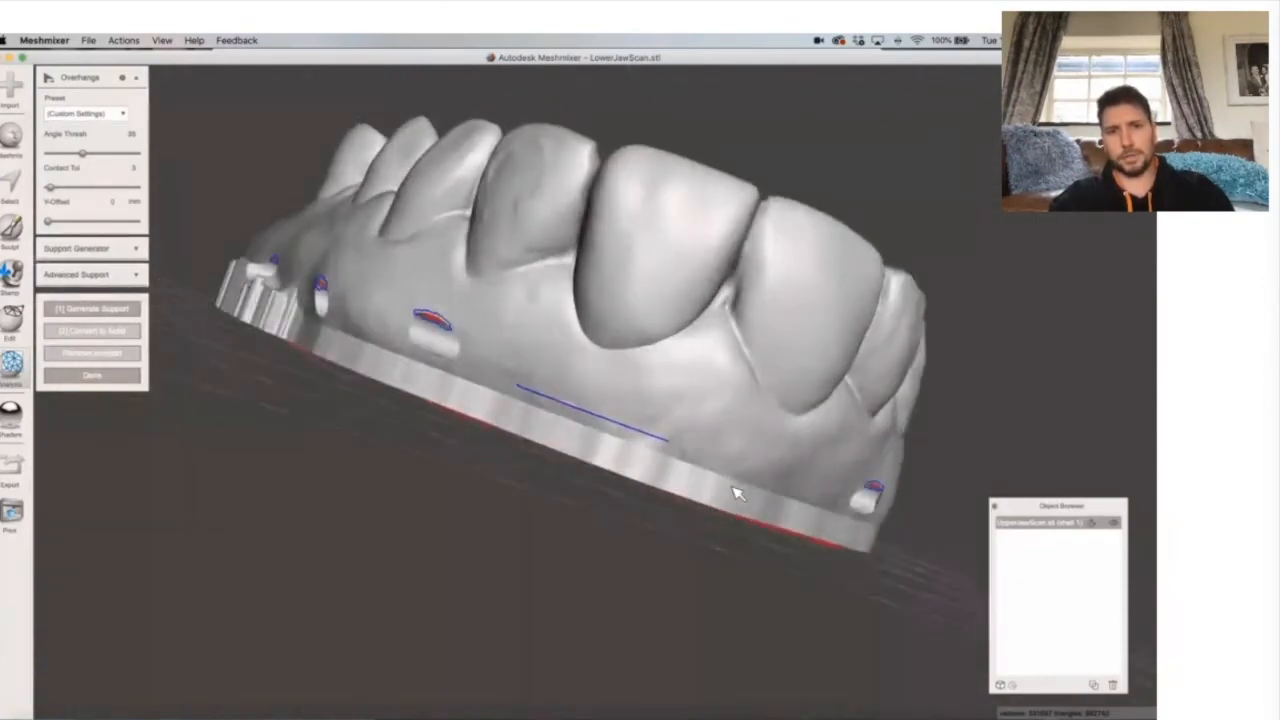
right_click_drag(736, 494, 736, 494)
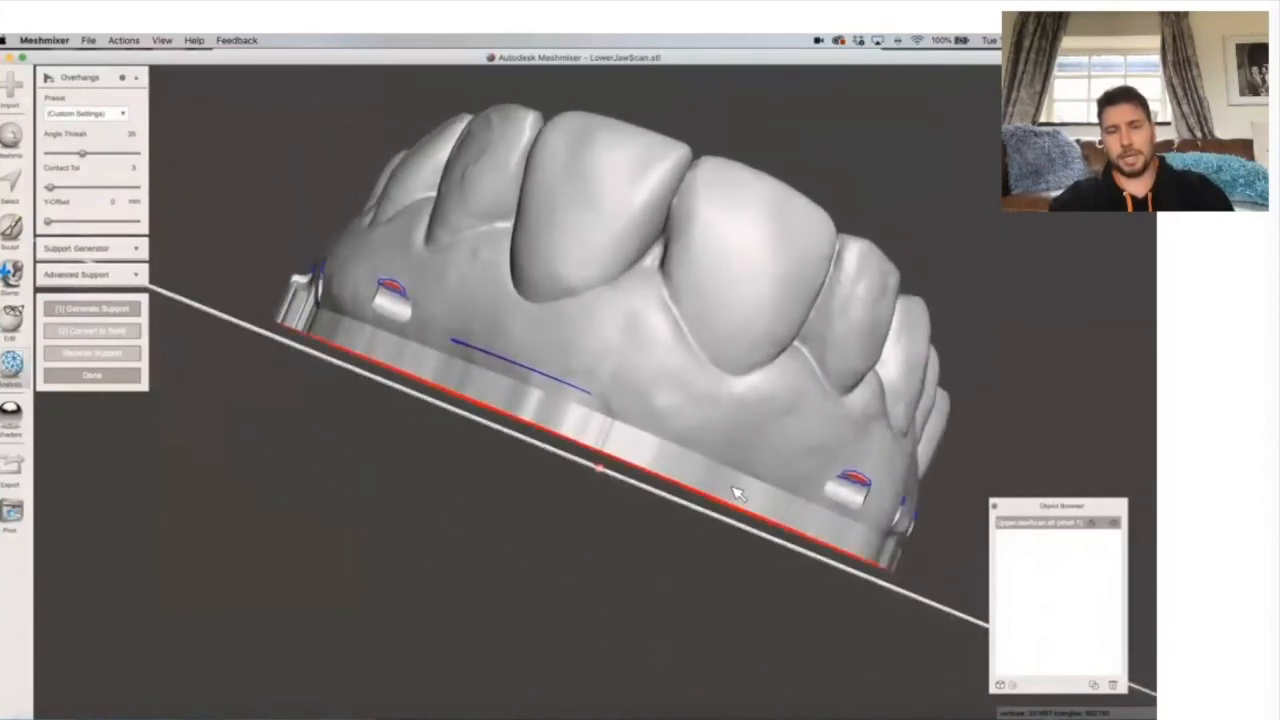
Show the printer bed and examine how the jaw model's flat base sits against it.
left_click(160, 41)
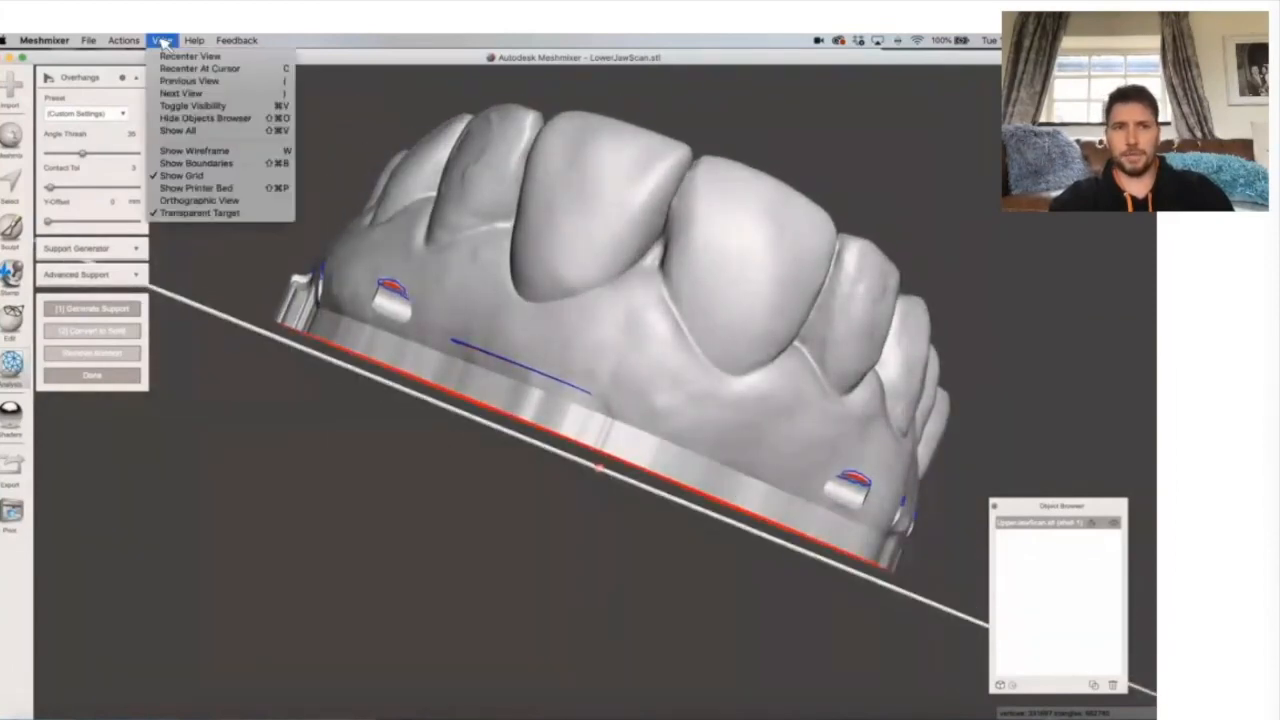
left_click(229, 190)
right_click_drag(669, 411, 629, 389)
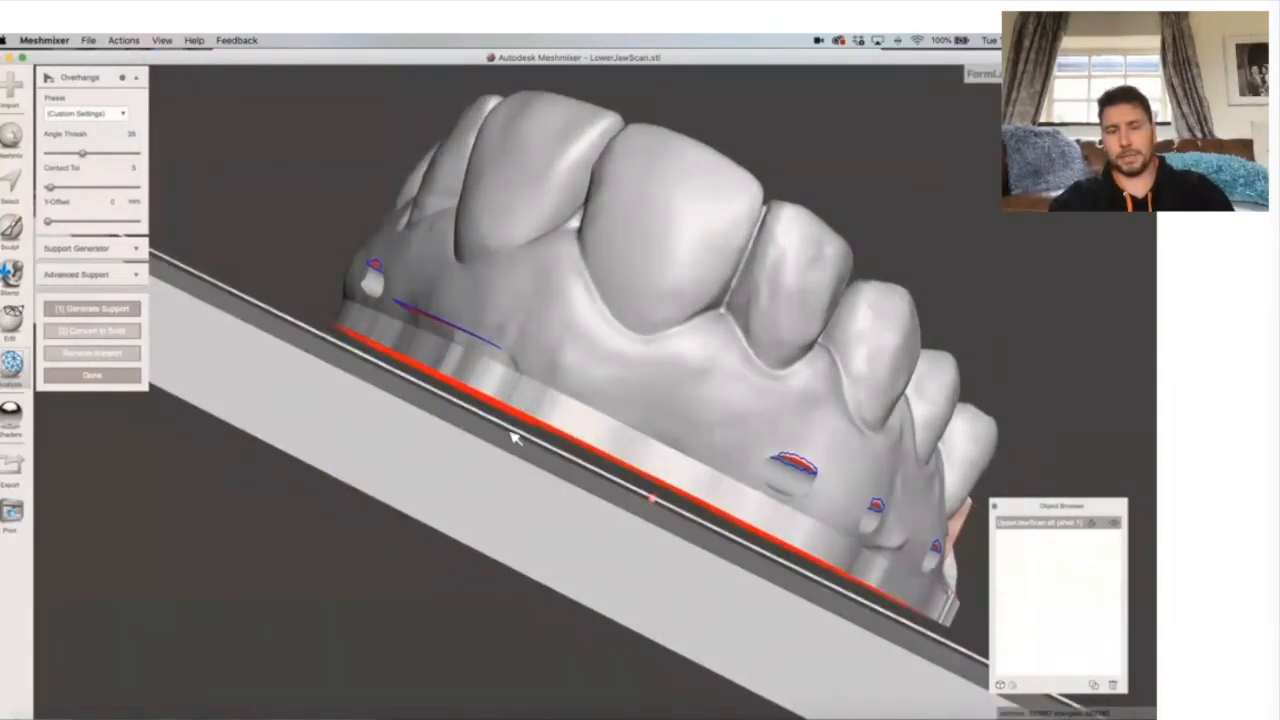
right_click_drag(578, 441, 578, 441)
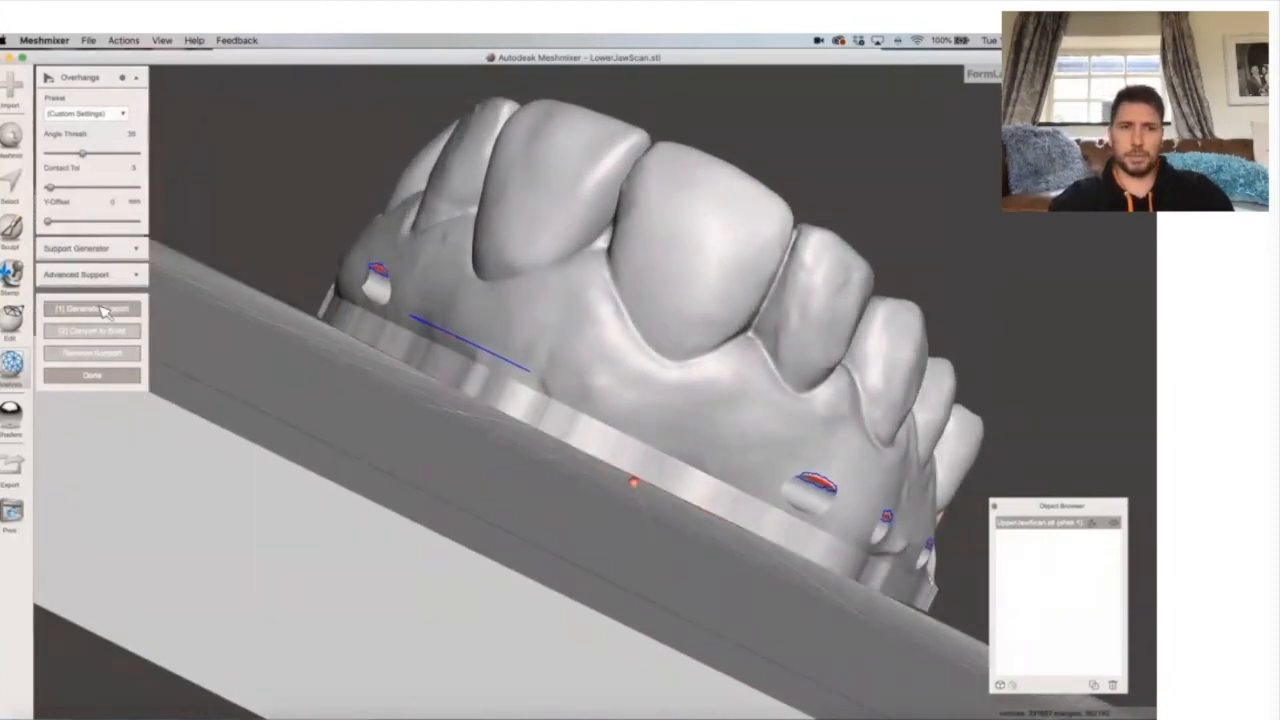
Close the Overhangs analysis without generating supports and hide the printer bed.
left_click(114, 377)
left_click(162, 40)
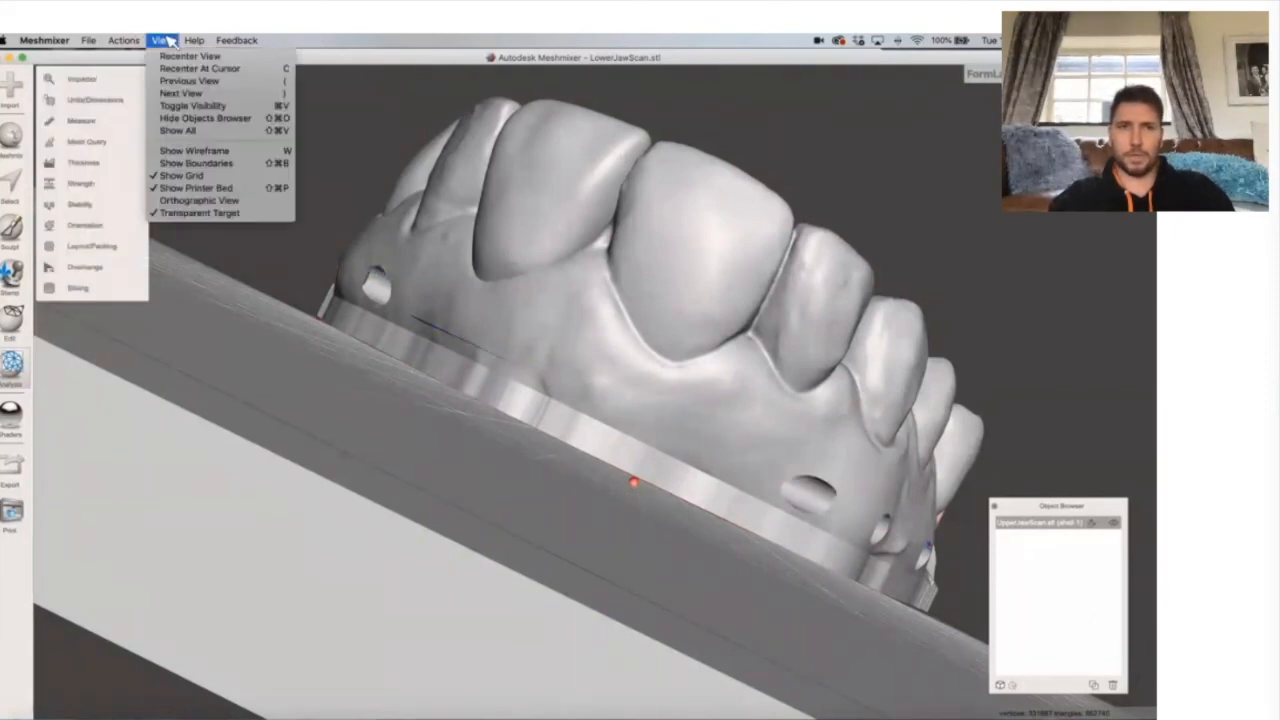
left_click(224, 189)
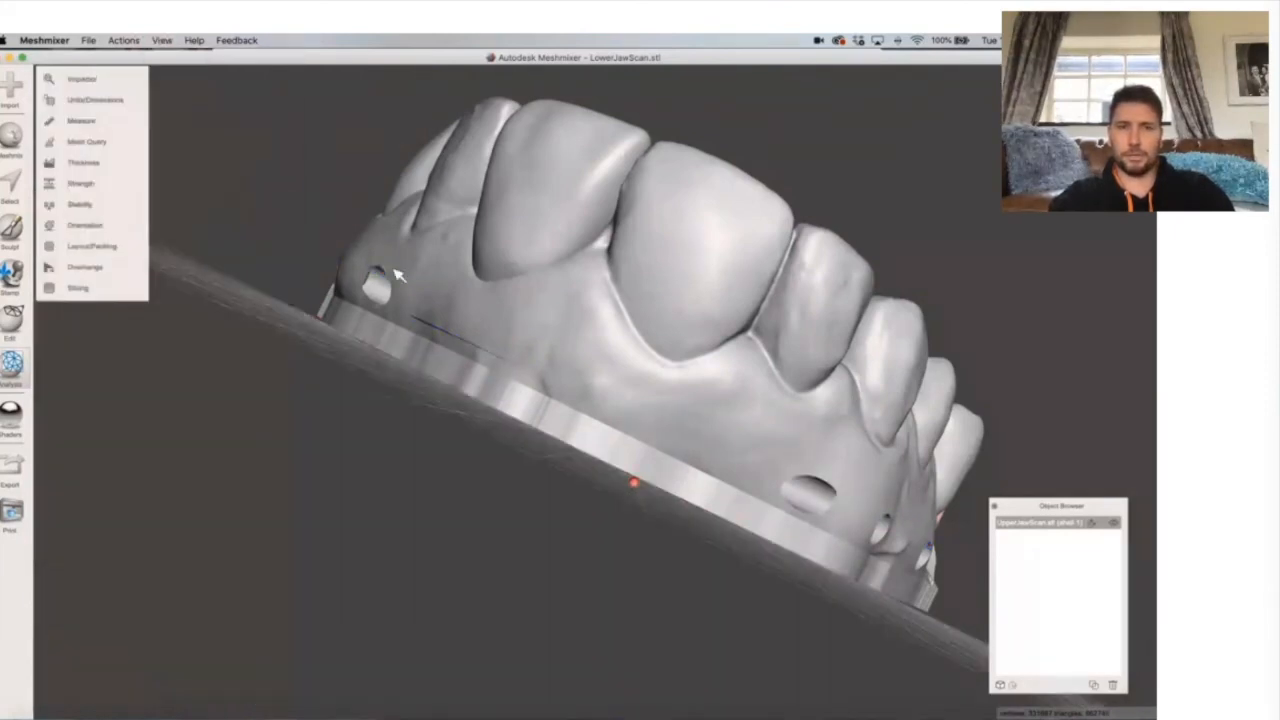
right_click_drag(363, 420, 413, 393)
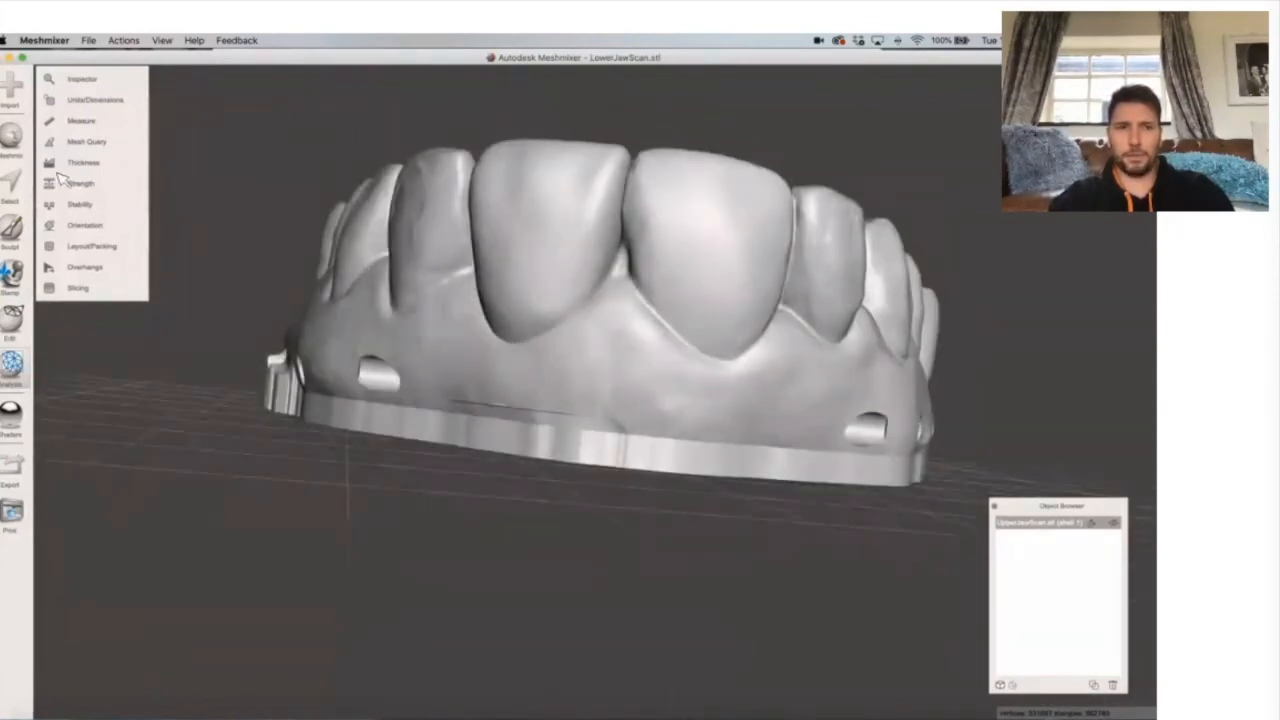
Open the Meshmix parts collection and browse the tooth library down to the anterior, maxilla, mandible and full sets.
left_click(13, 139)
left_click(95, 84)
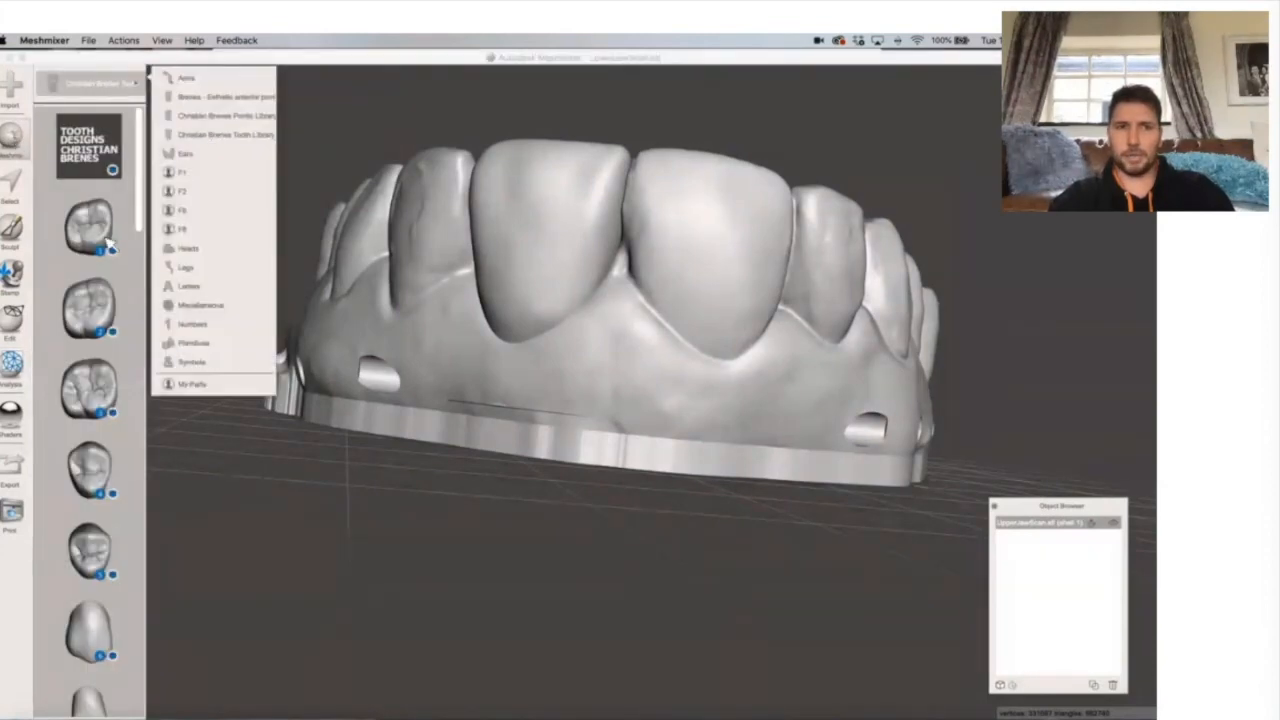
scroll(149, 330, "down", 4)
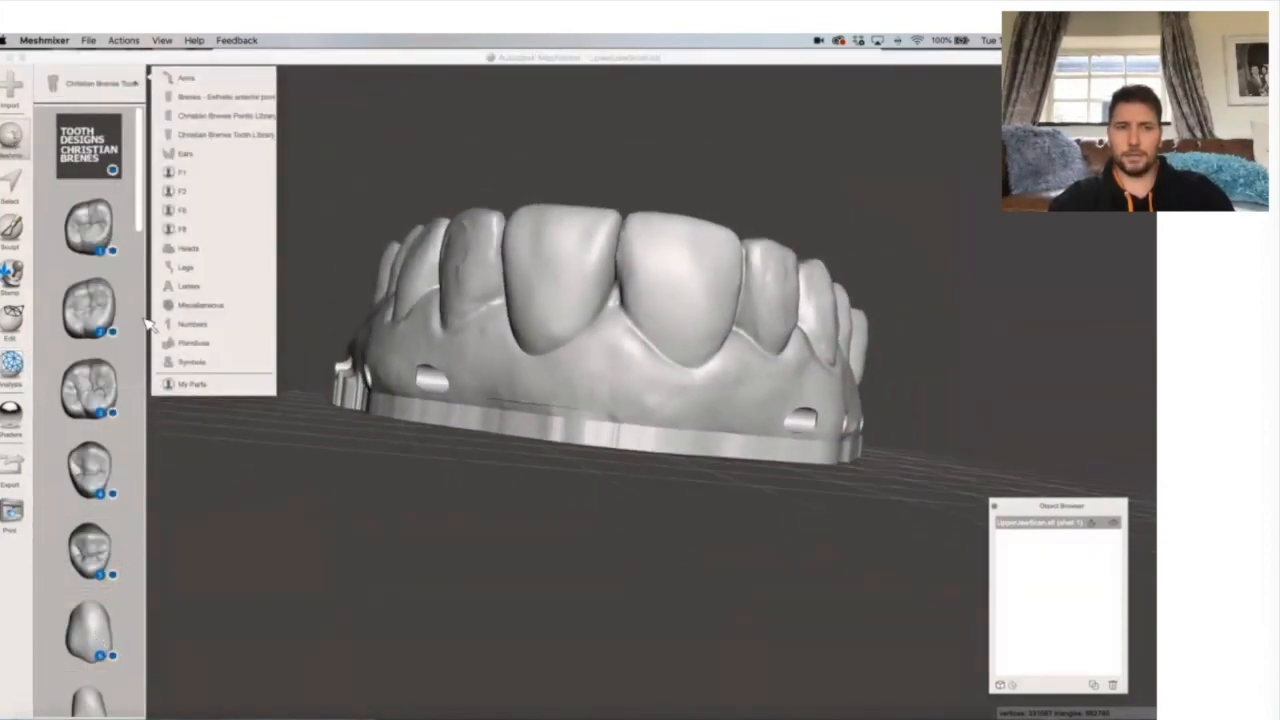
left_click_drag(147, 224, 158, 715)
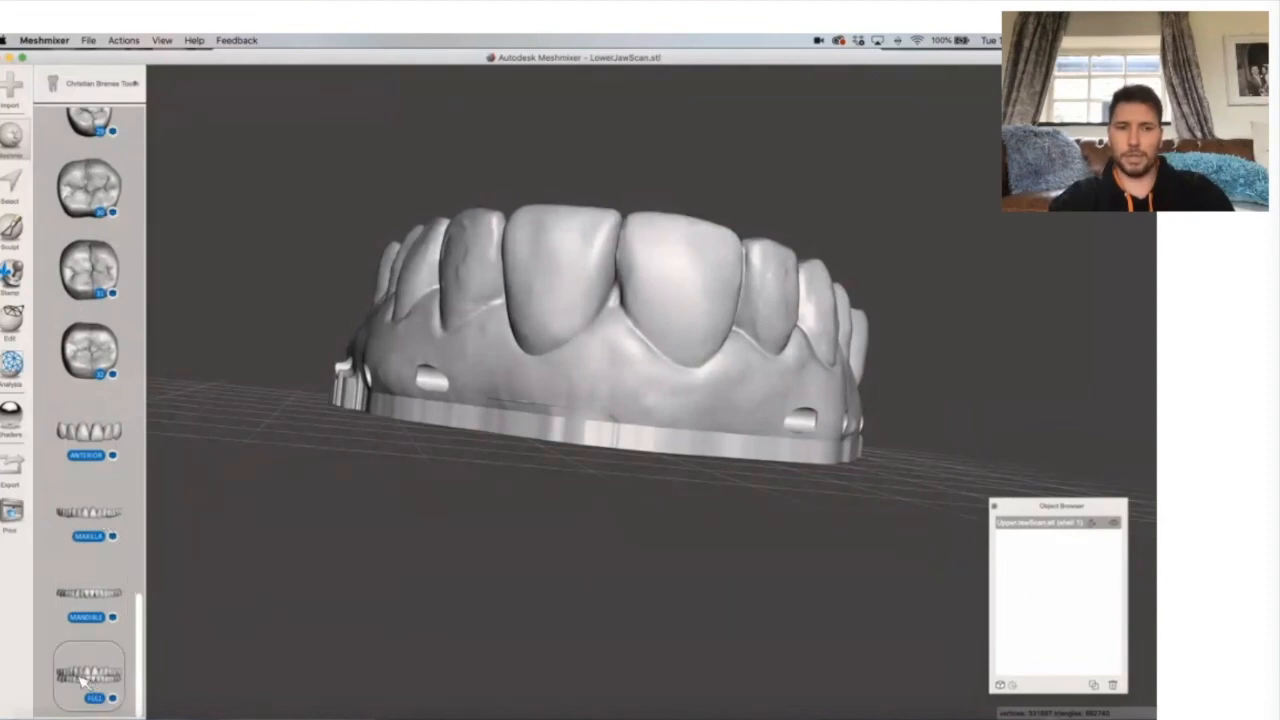
left_click(84, 86)
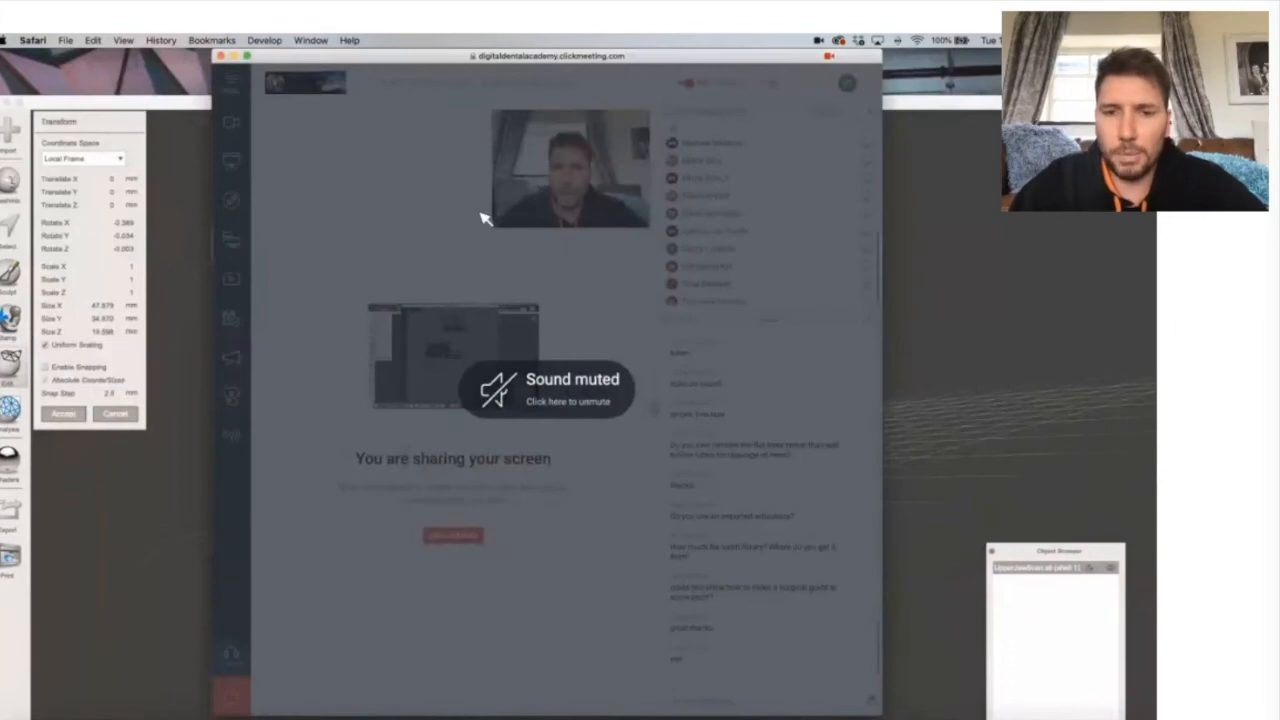
Move the meeting and Meshmixer windows aside and bring up the STLS folder in Finder.
left_click_drag(351, 63, 578, 66)
left_click(413, 117)
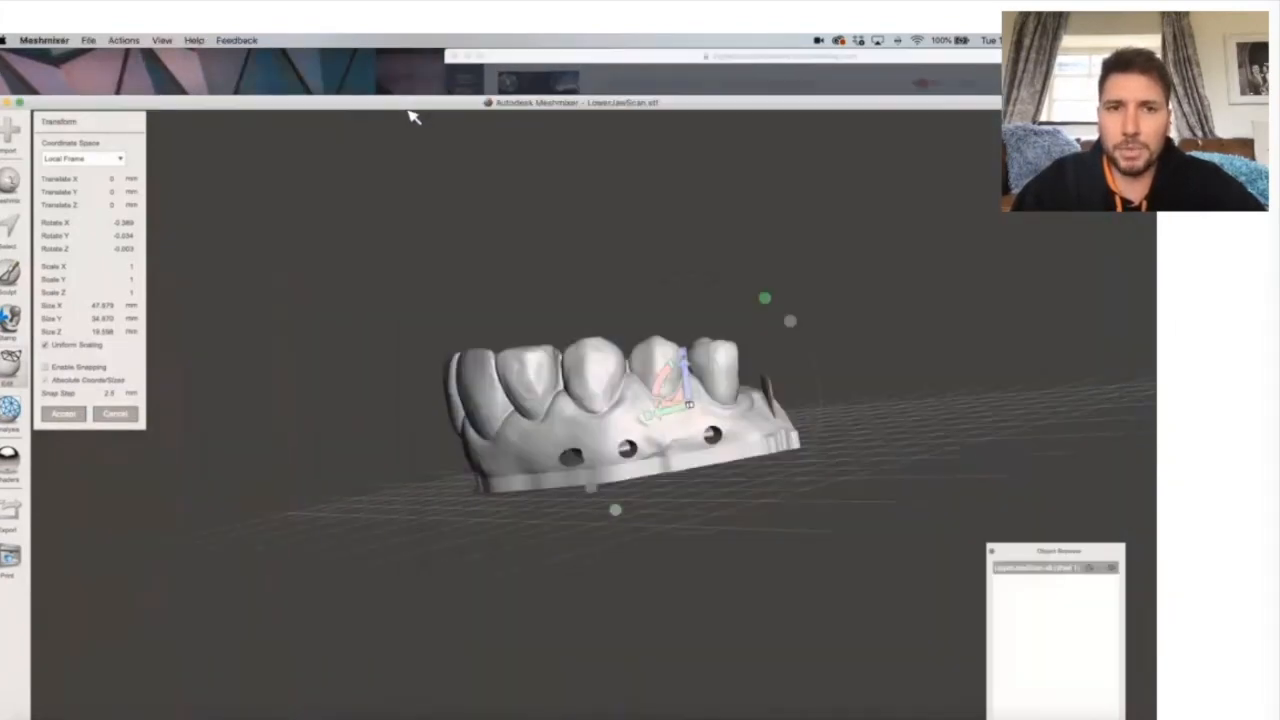
left_click_drag(414, 110, 551, 61)
double_click(137, 208)
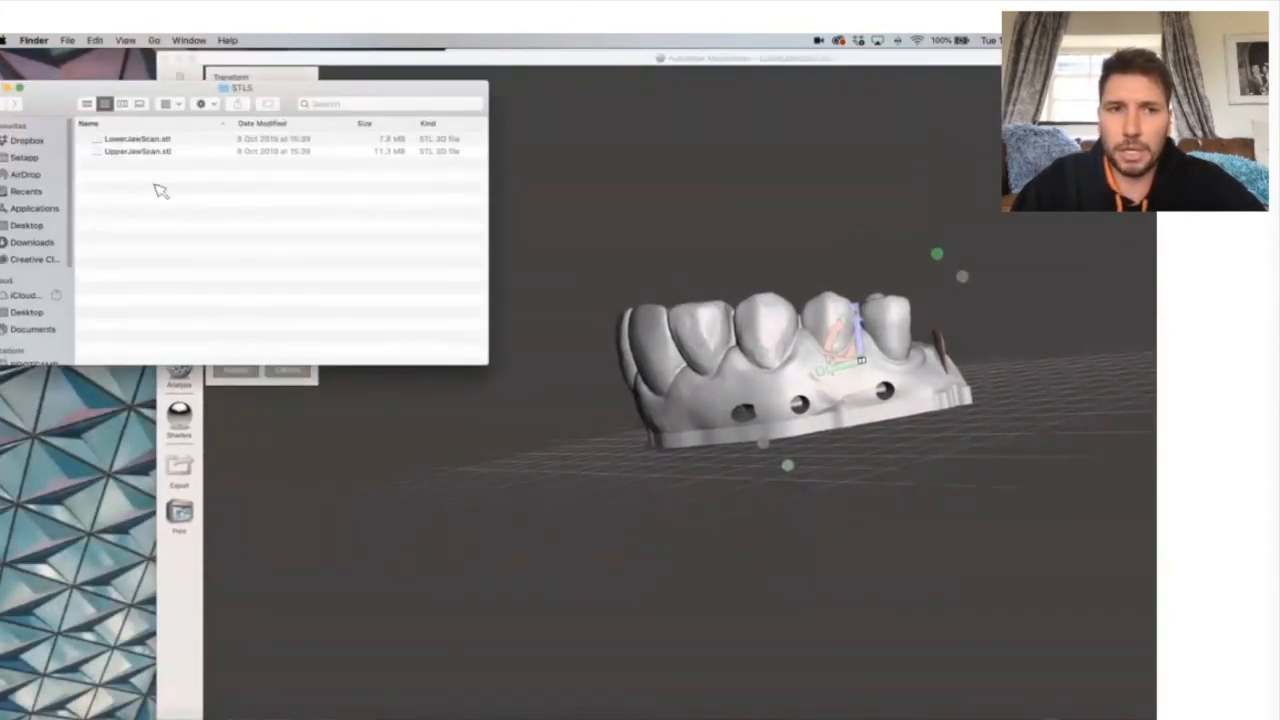
Accept the open Transform and replace the unsaved Meshmixer scene with UpperJawScan.stl from the STLS folder.
left_click(137, 152)
left_click(786, 268)
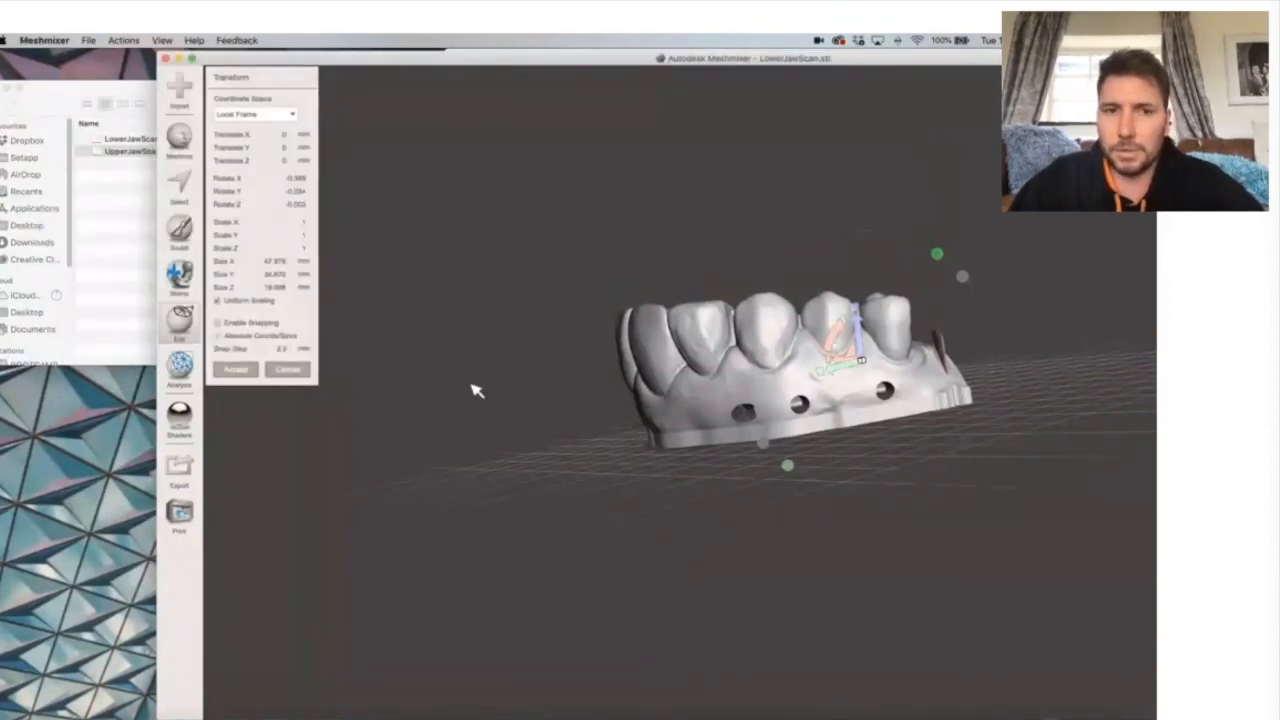
left_click(237, 371)
left_click(140, 155)
left_click_drag(140, 155, 700, 312)
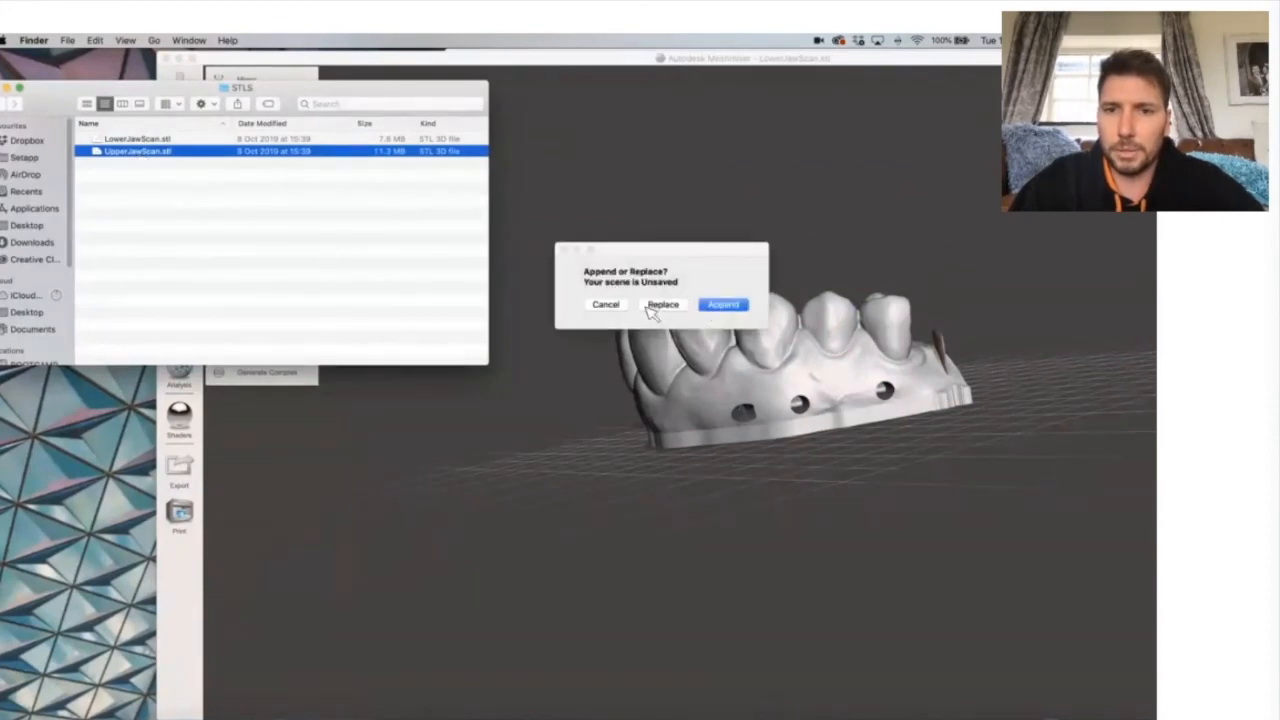
left_click(663, 305)
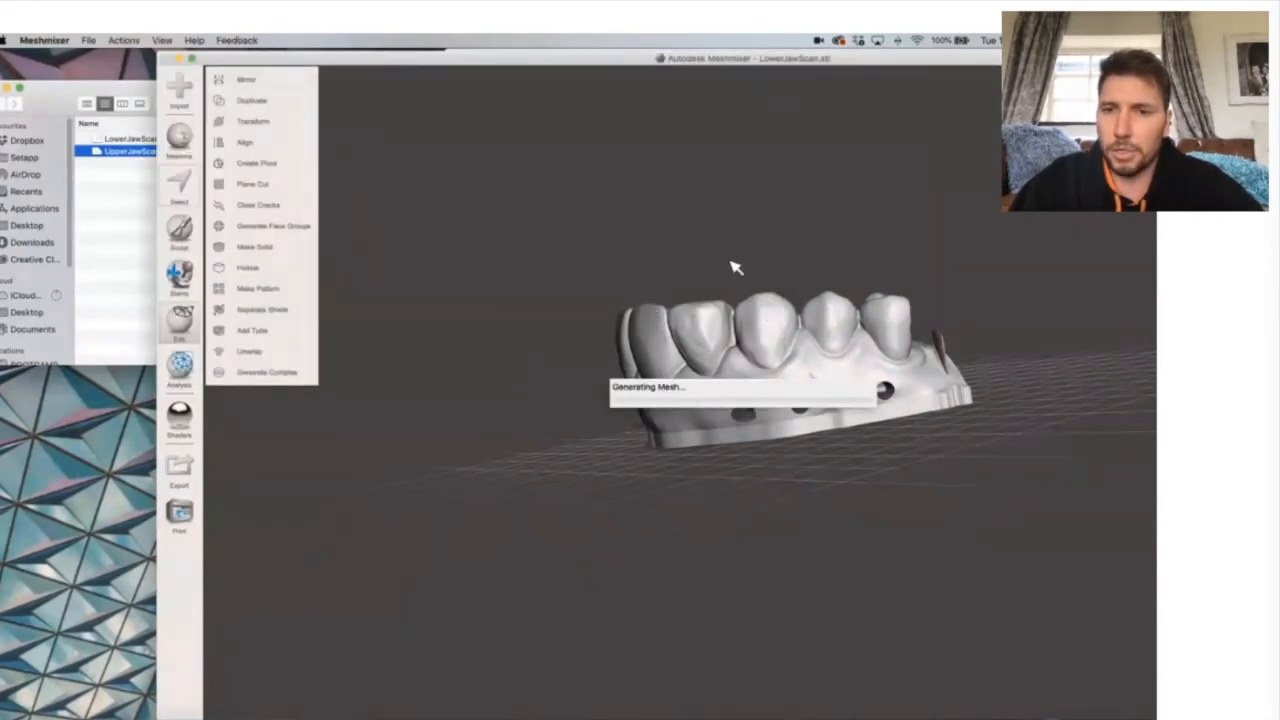
Brush a small patch of faces on the outer side of the premolar next to the molars at brush size 14, and delete it.
right_click_drag(900, 166, 755, 337)
scroll(755, 337, "down", 1)
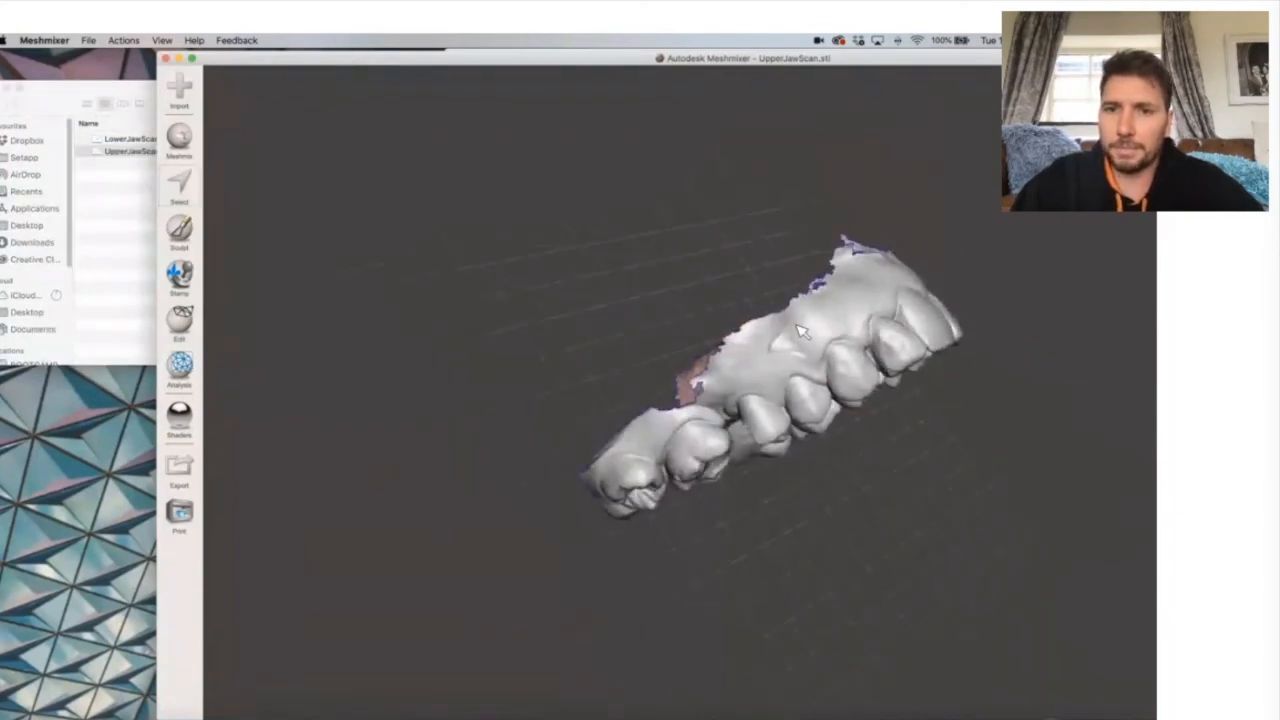
scroll(755, 337, "up", 5)
scroll(742, 330, "up", 2)
right_click_drag(742, 330, 404, 279)
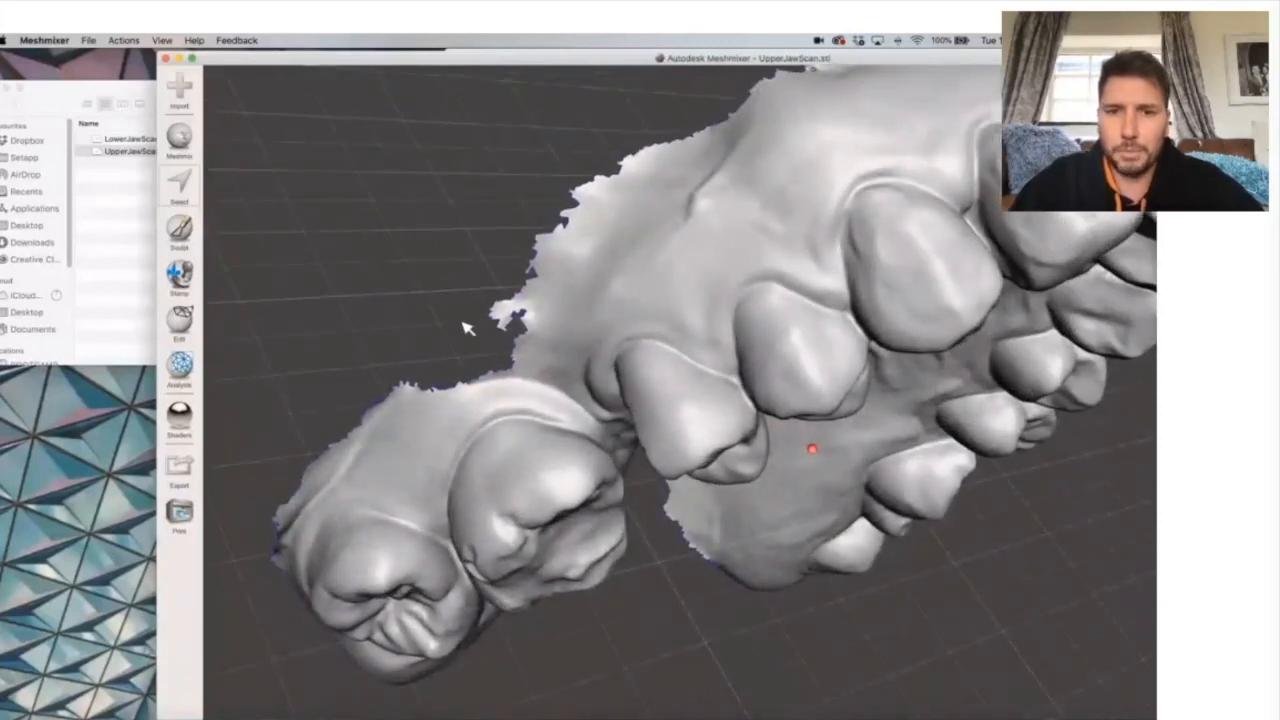
left_click(183, 193)
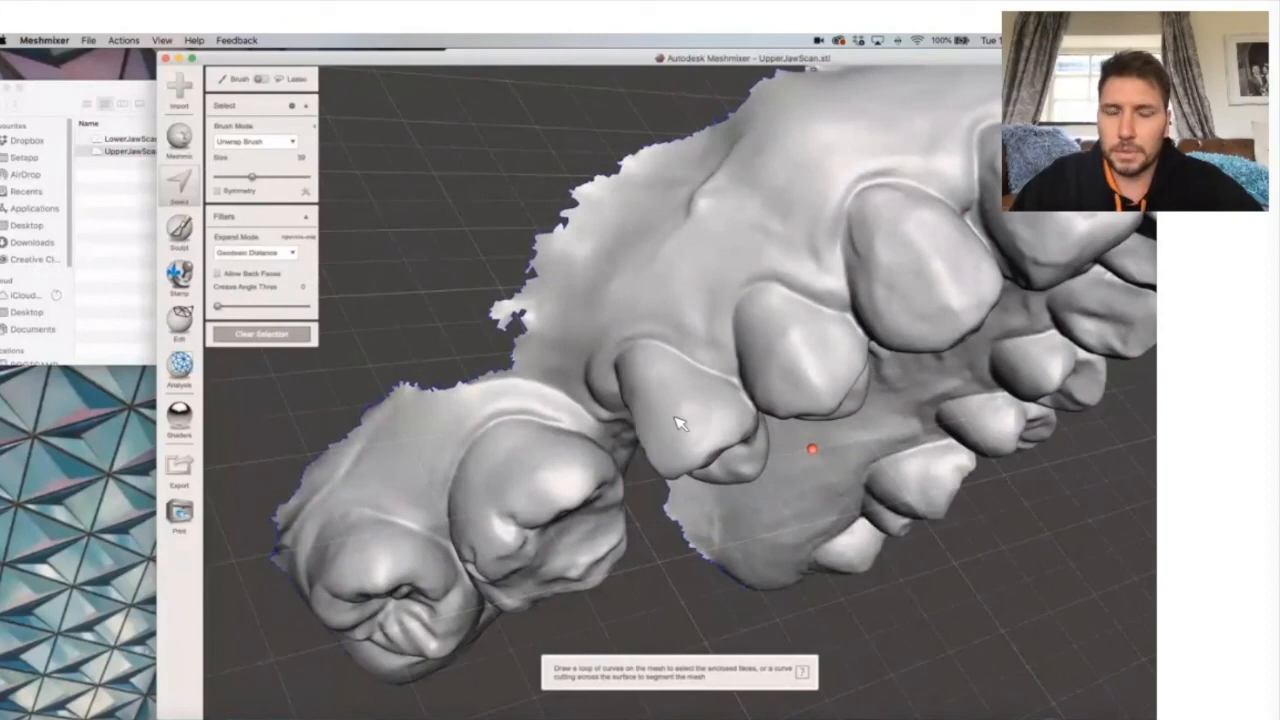
left_click(230, 179)
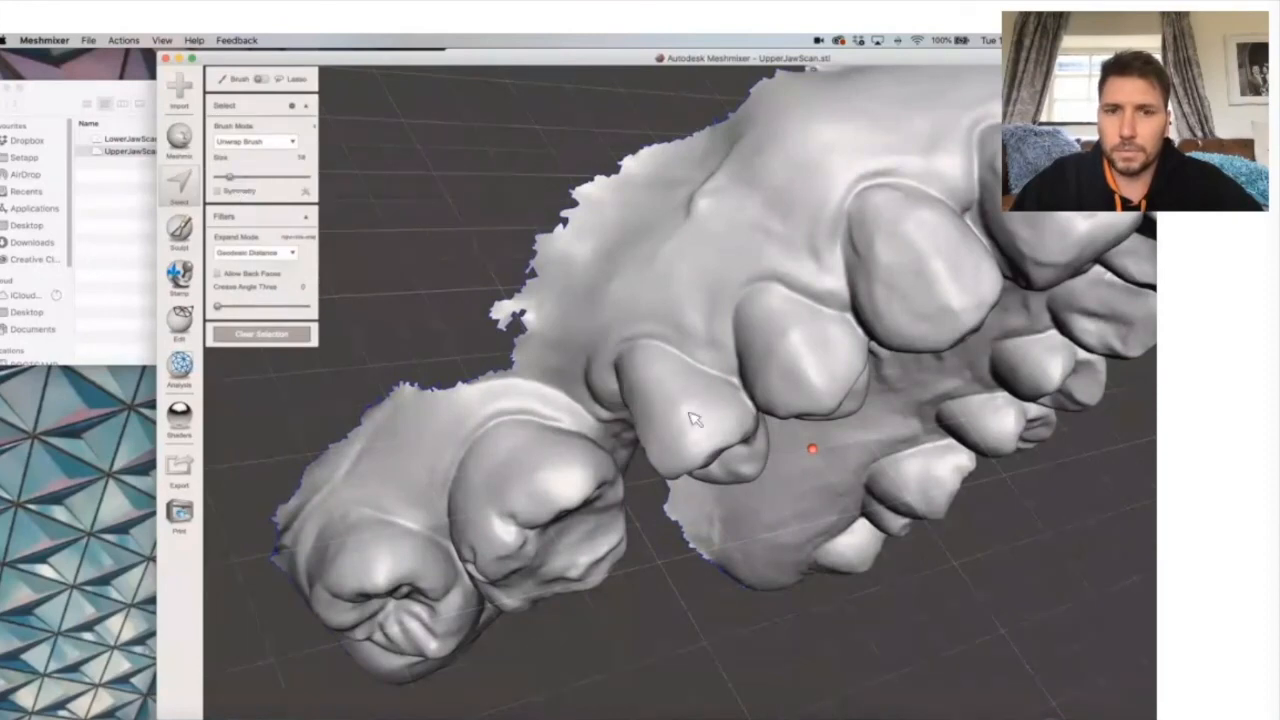
mouse_move(643, 403)
left_mouse_down()
mouse_move(674, 428)
mouse_move(714, 434)
mouse_move(697, 446)
left_mouse_up()
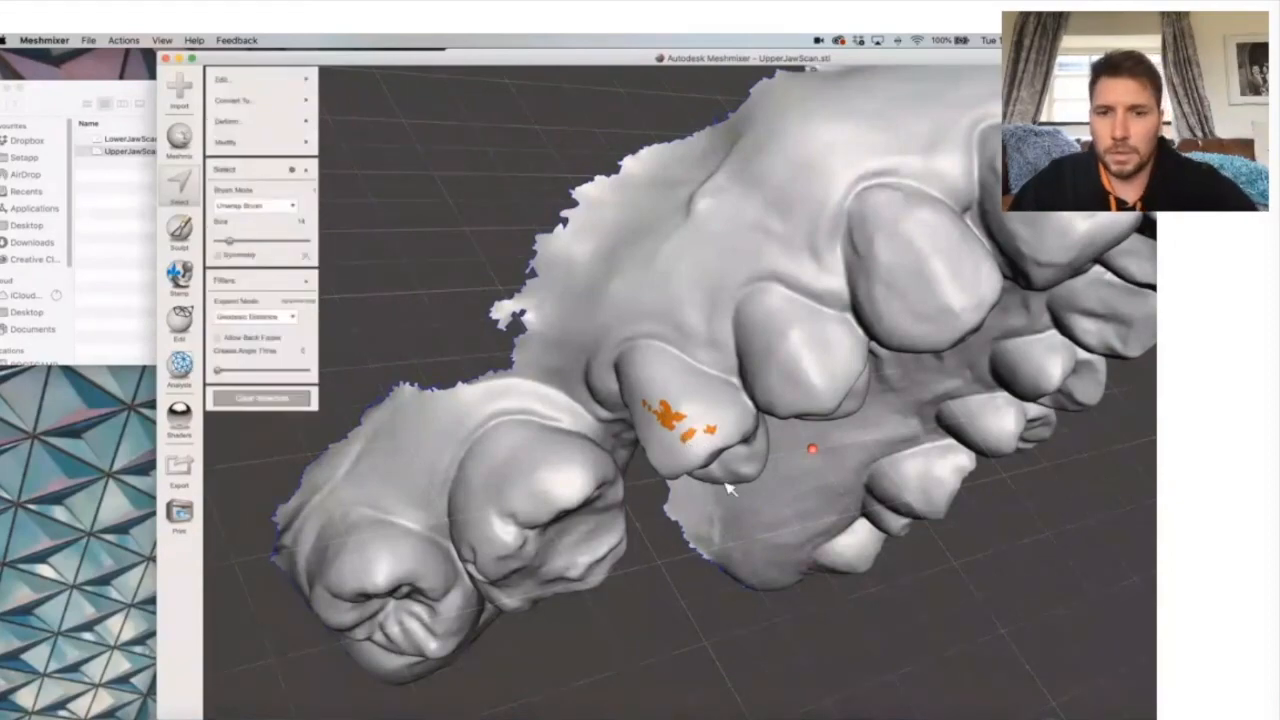
key("Delete")
right_click_drag(790, 564, 798, 476)
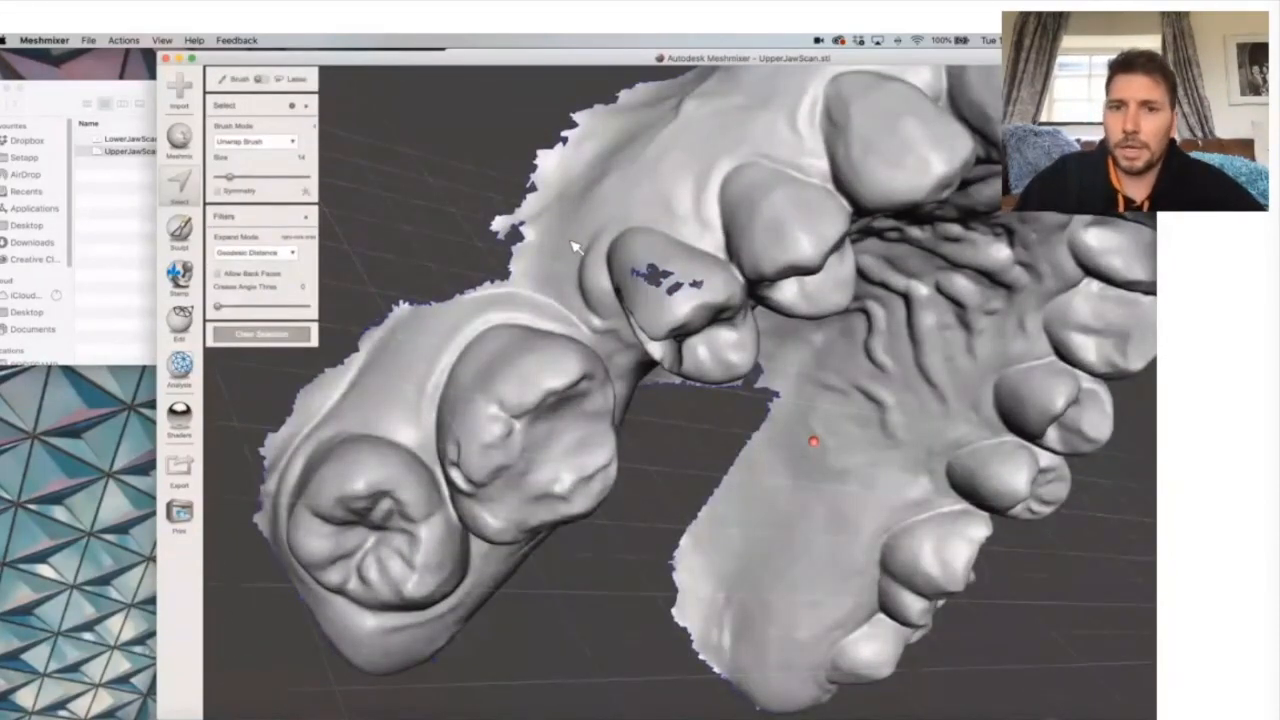
scroll(575, 247, "up", 4)
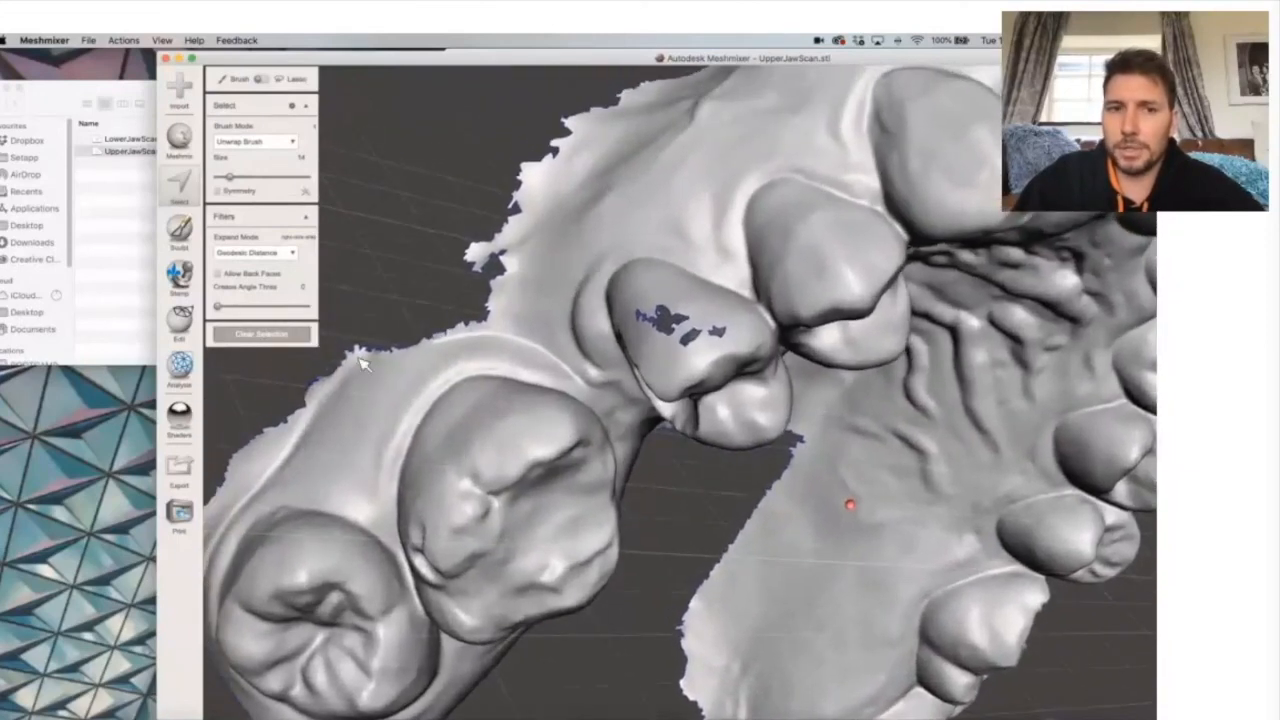
Fill the deleted patches on the outer side of the premolar with Inspector in Flat Fill mode, repeating it for the remaining hole.
left_click(179, 368)
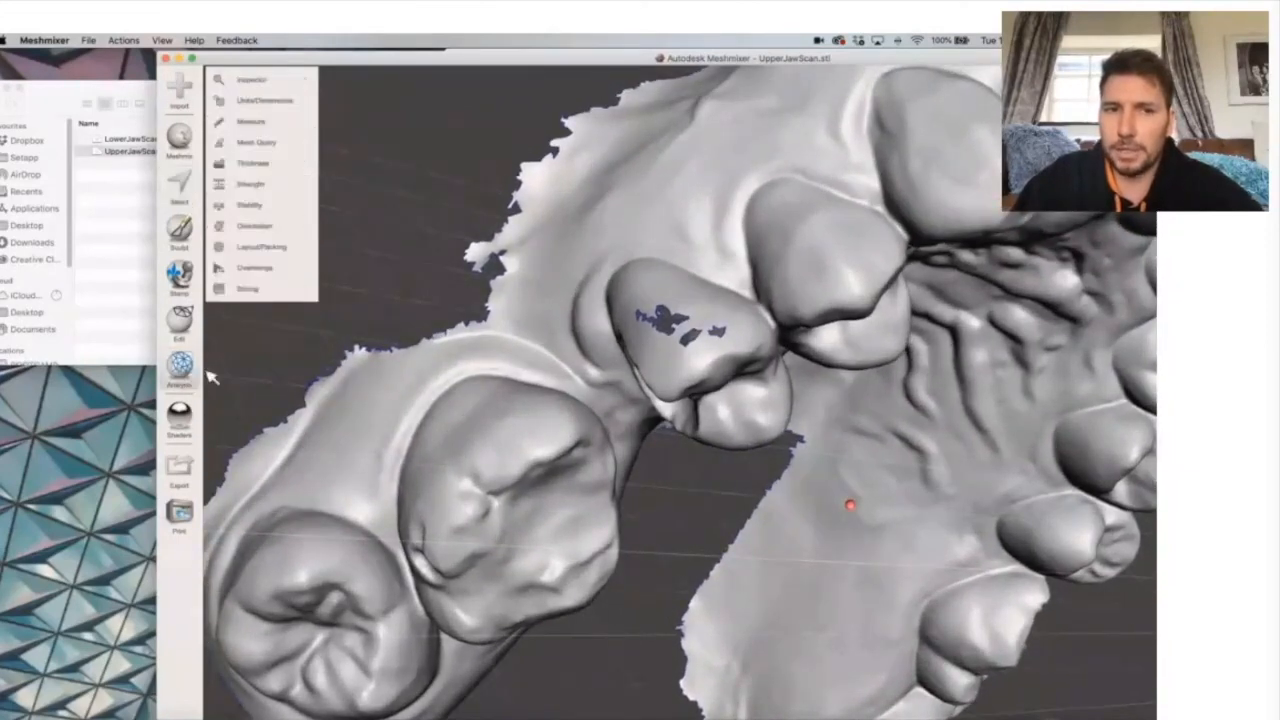
left_click(250, 79)
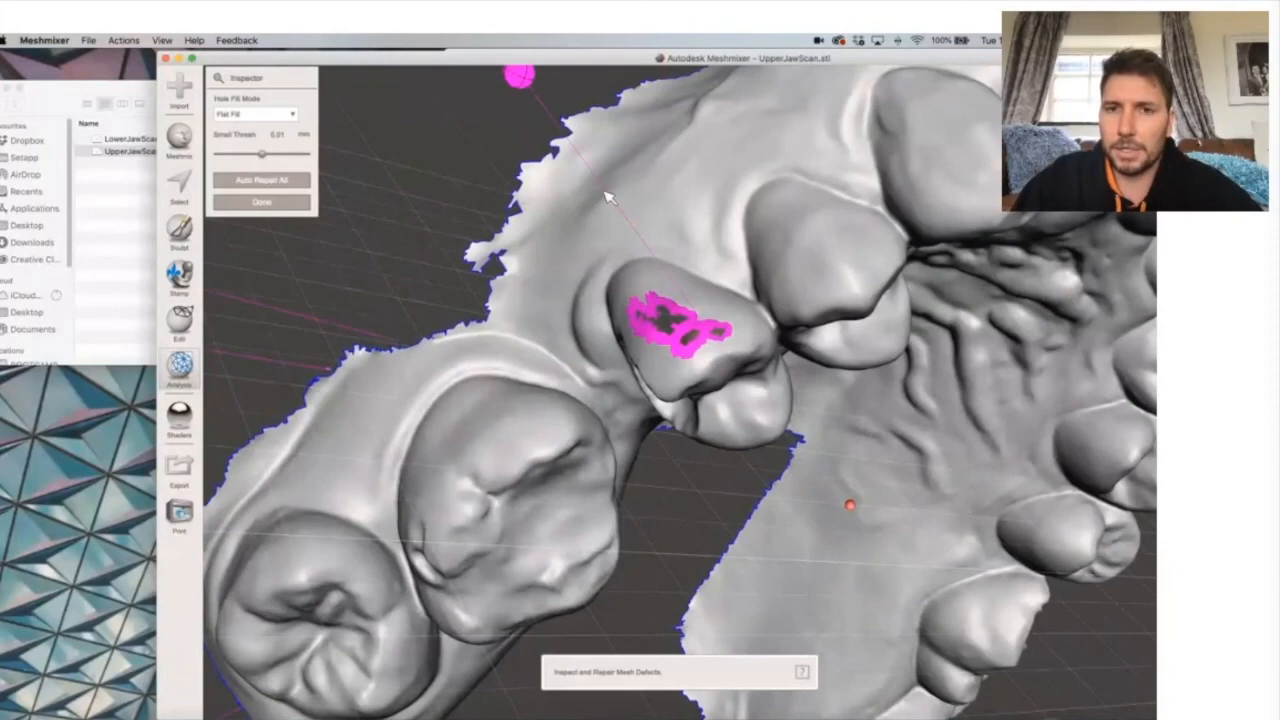
left_click(521, 79)
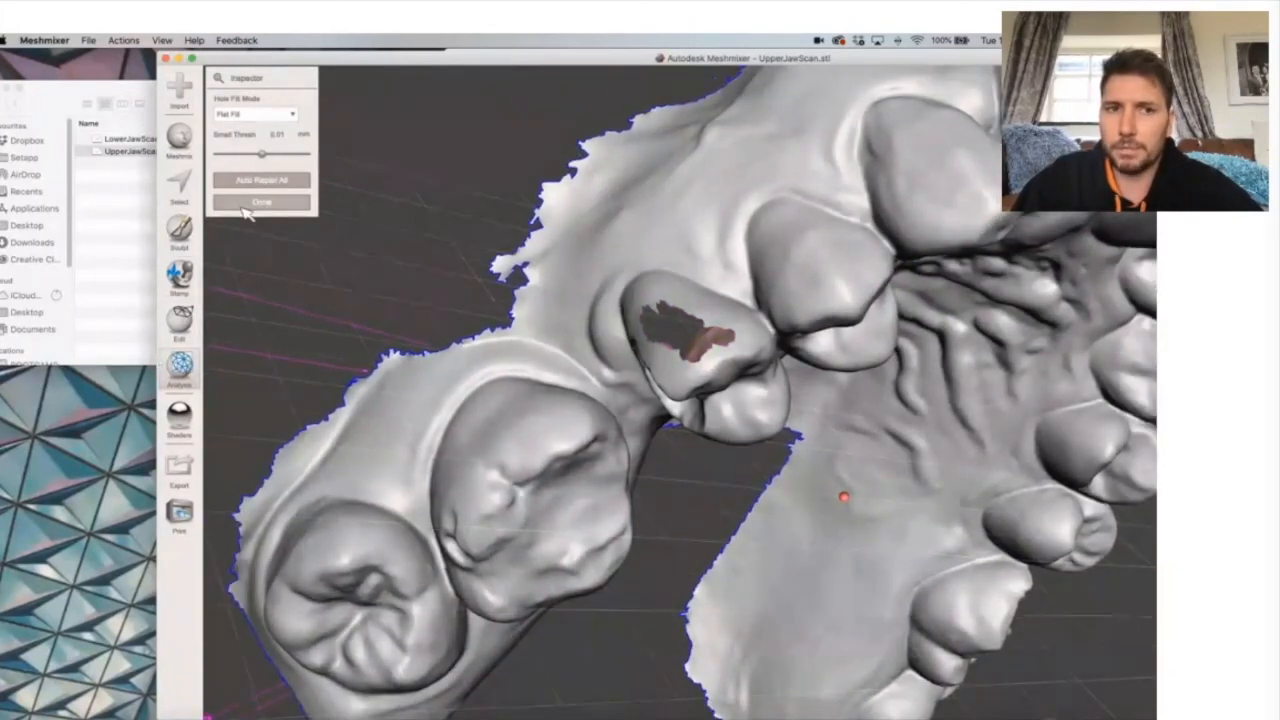
left_click(245, 205)
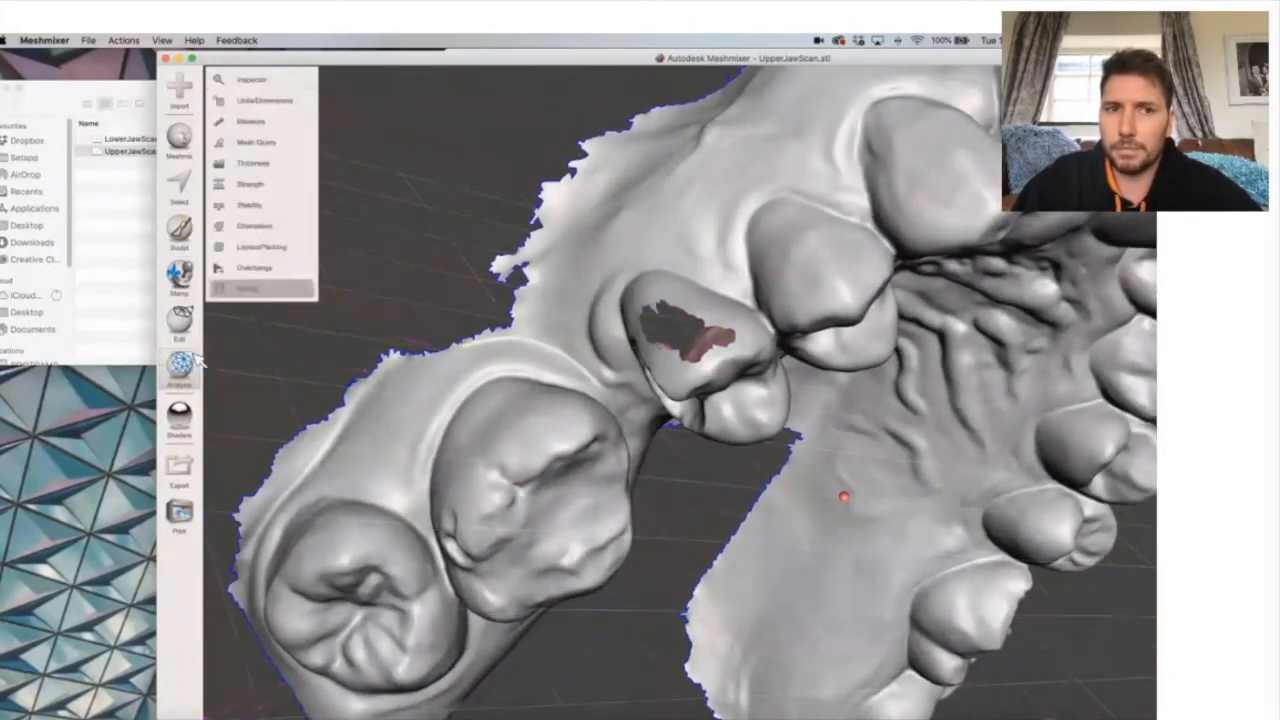
left_click(243, 88)
left_click(556, 115)
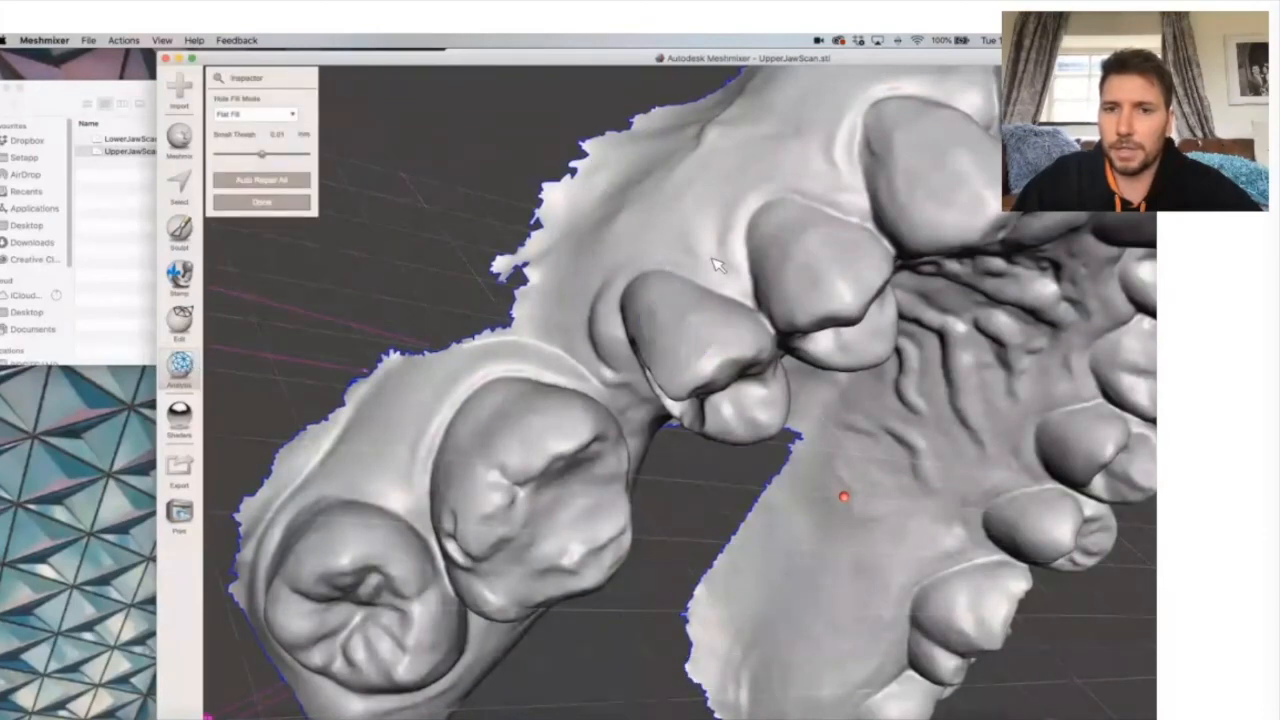
Brush a wedge of gum faces running in from the outer scan edge above the premolars at brush size 14, and delete it.
right_click_drag(712, 267, 712, 259)
right_click_drag(654, 213, 670, 279)
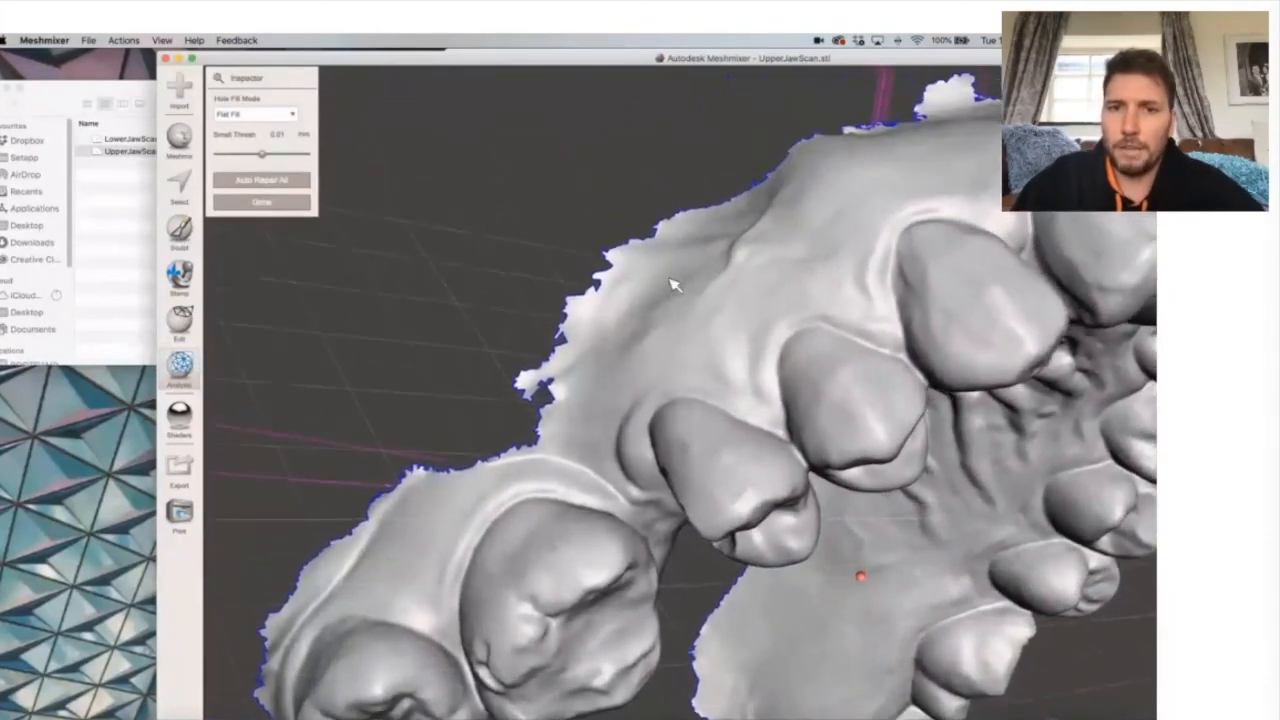
scroll(660, 330, "up", 5)
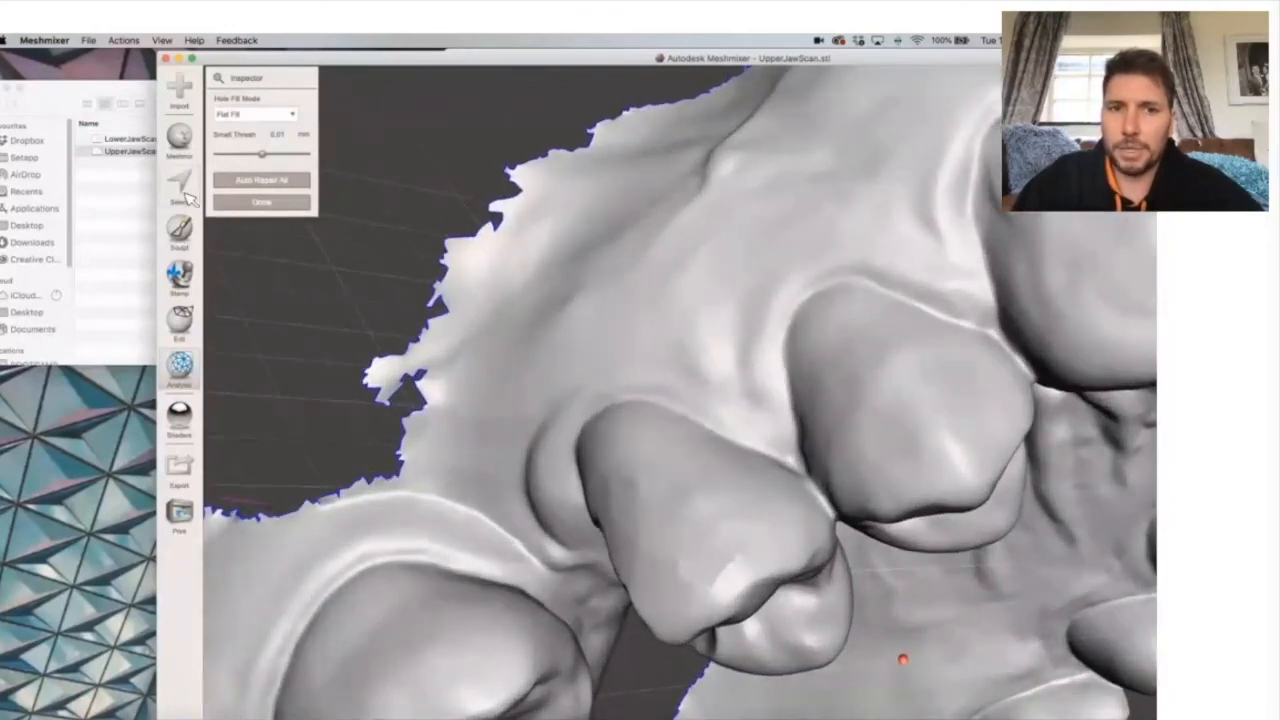
left_click(186, 196)
mouse_move(597, 215)
left_mouse_down()
mouse_move(660, 332)
mouse_move(568, 320)
mouse_move(463, 230)
mouse_move(463, 183)
left_mouse_up()
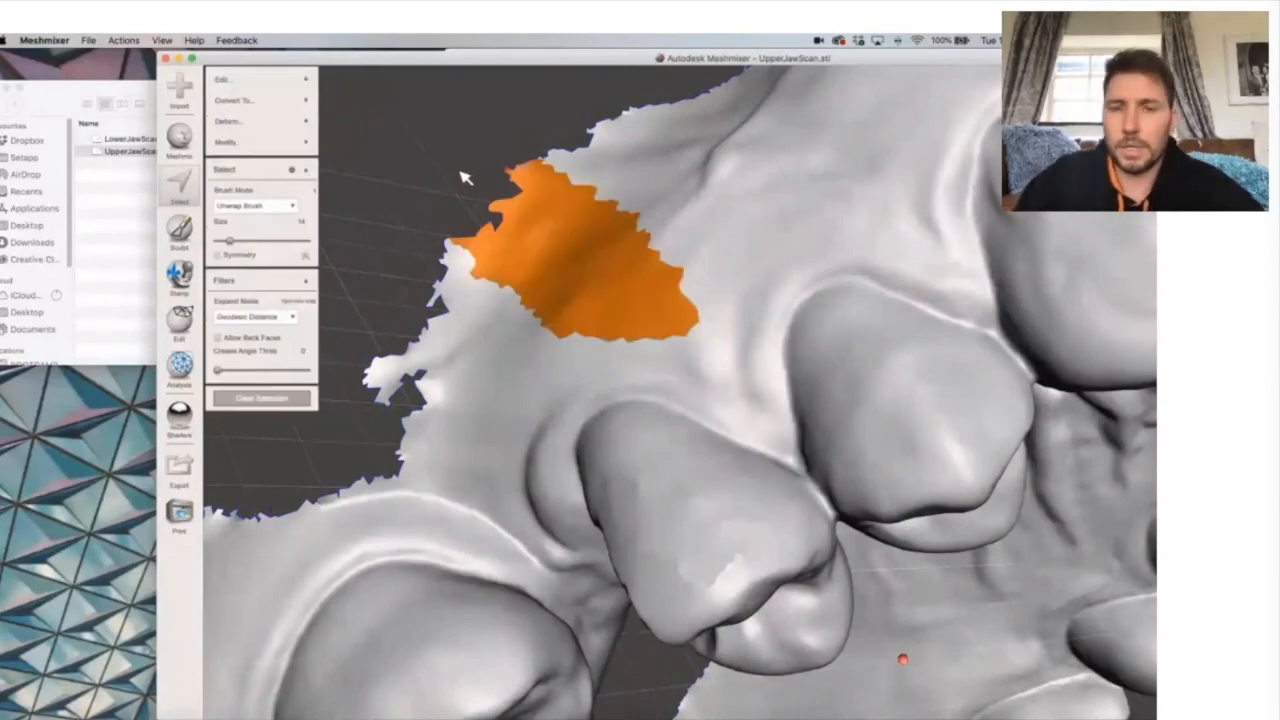
key("Delete")
Select one small patch of faces on each side of the notch's open end, using brush size 28.
scroll(565, 284, "up", 5)
scroll(565, 284, "down", 5)
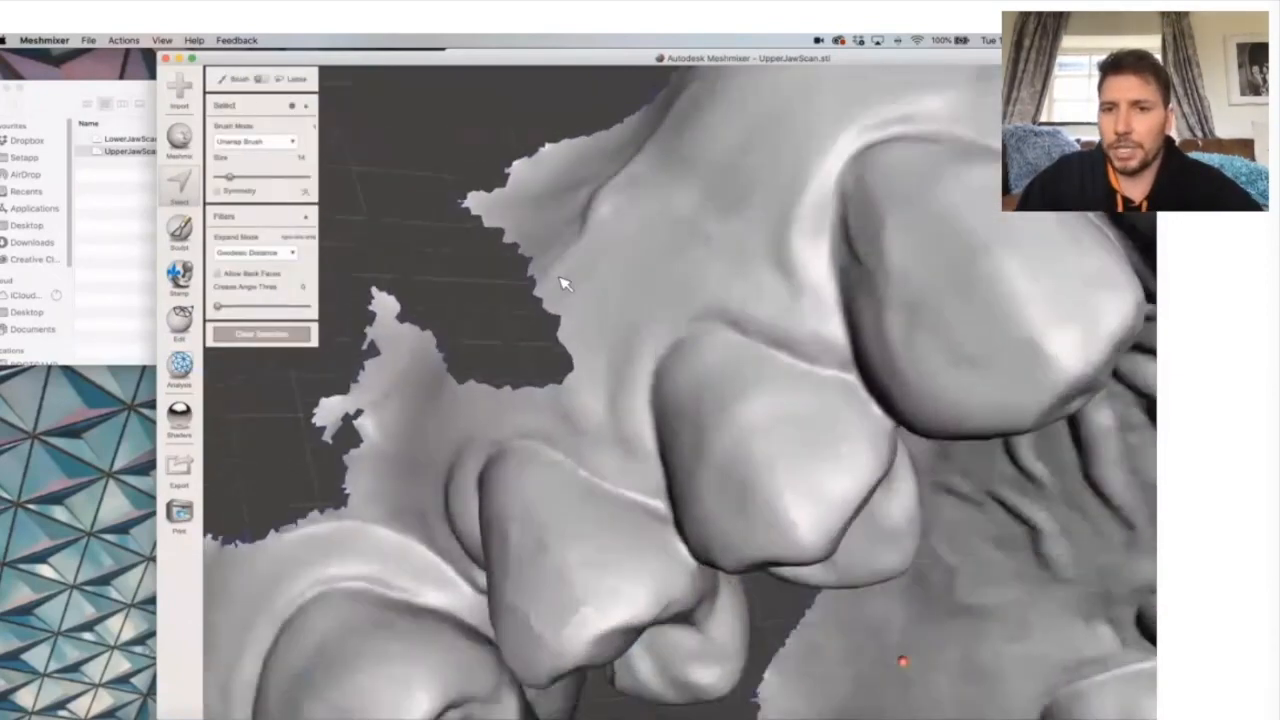
scroll(565, 284, "up", 3)
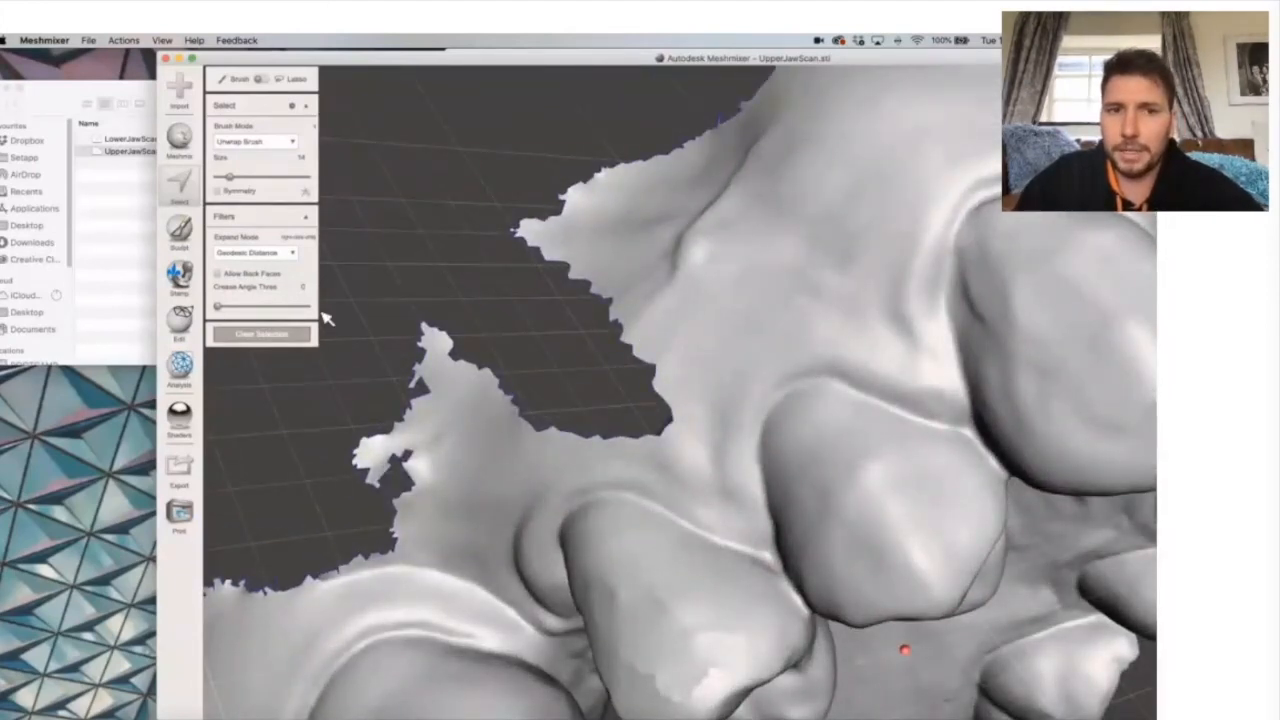
left_click(290, 334)
left_click(190, 186)
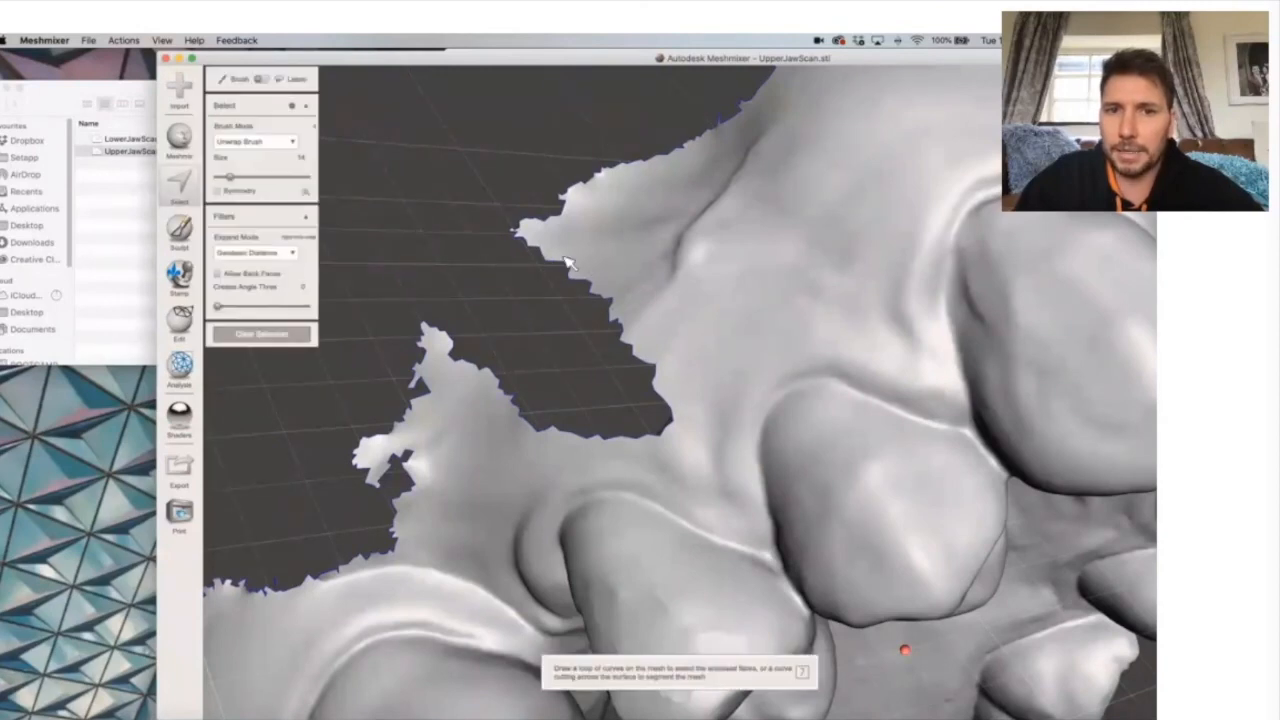
left_click(239, 179)
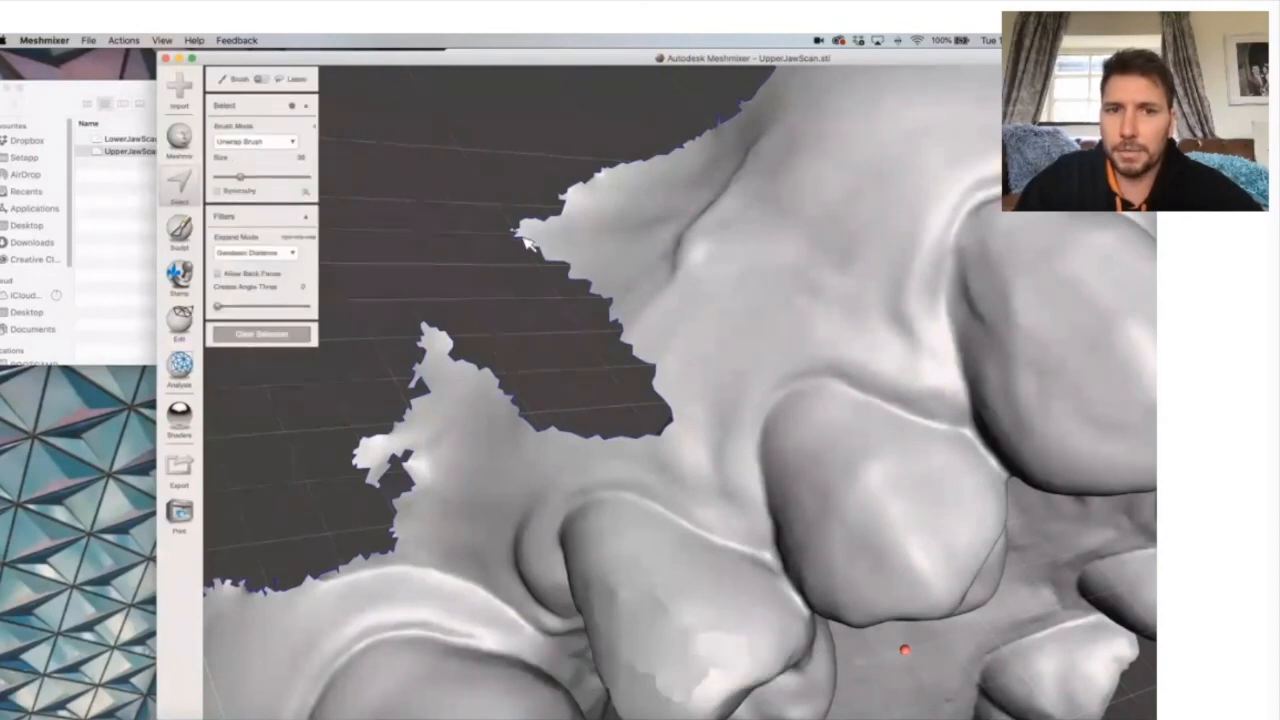
left_click(570, 262)
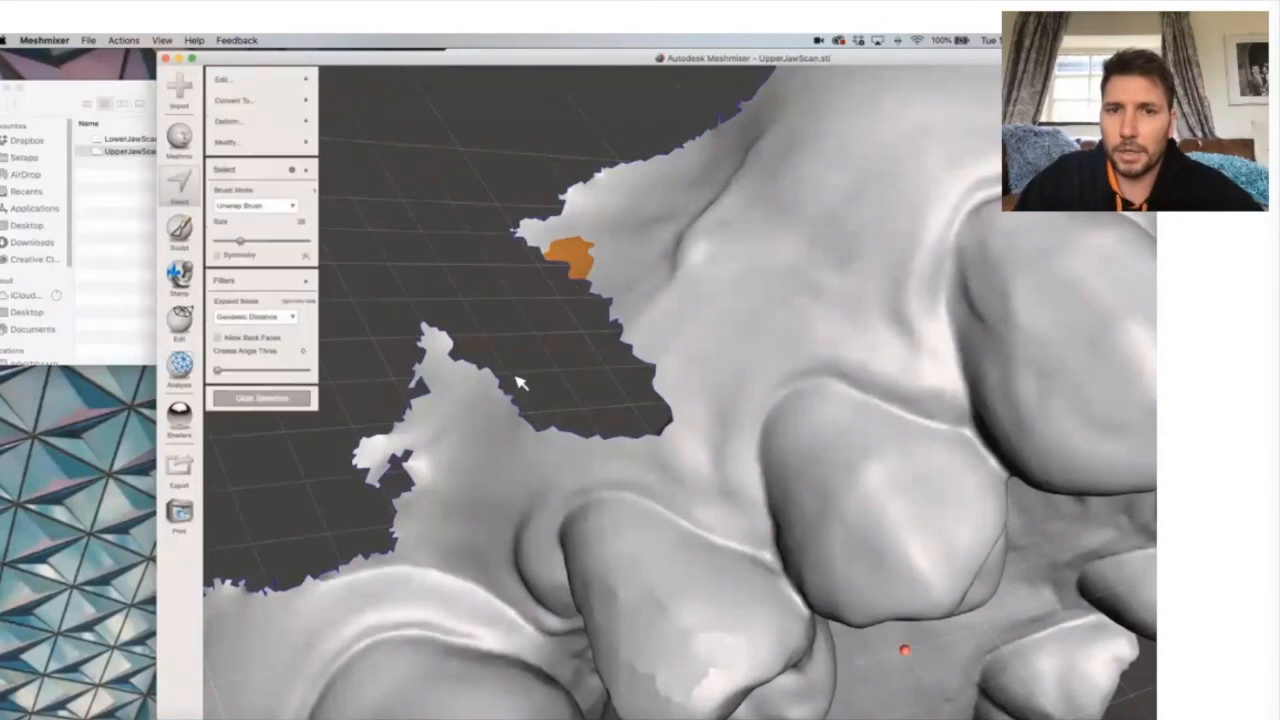
left_click(477, 378)
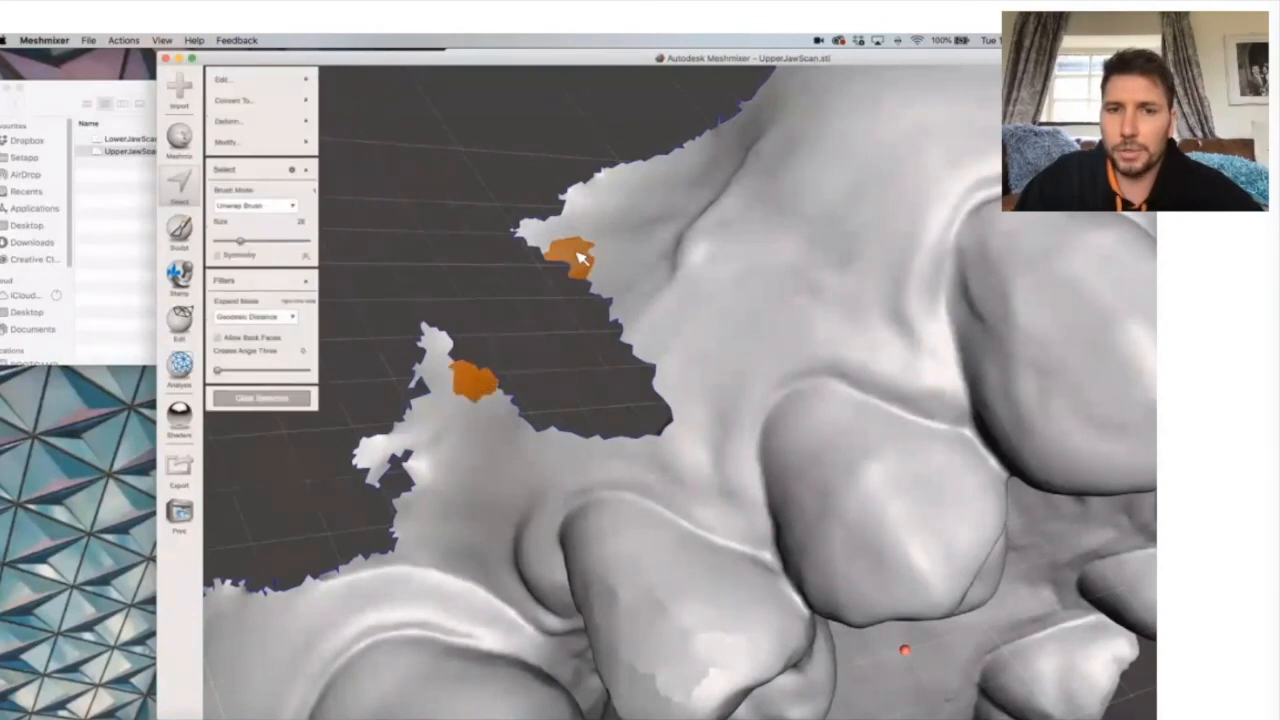
Bridge the two selected patches across the notch, accept the result and clear the selection.
left_click(310, 143)
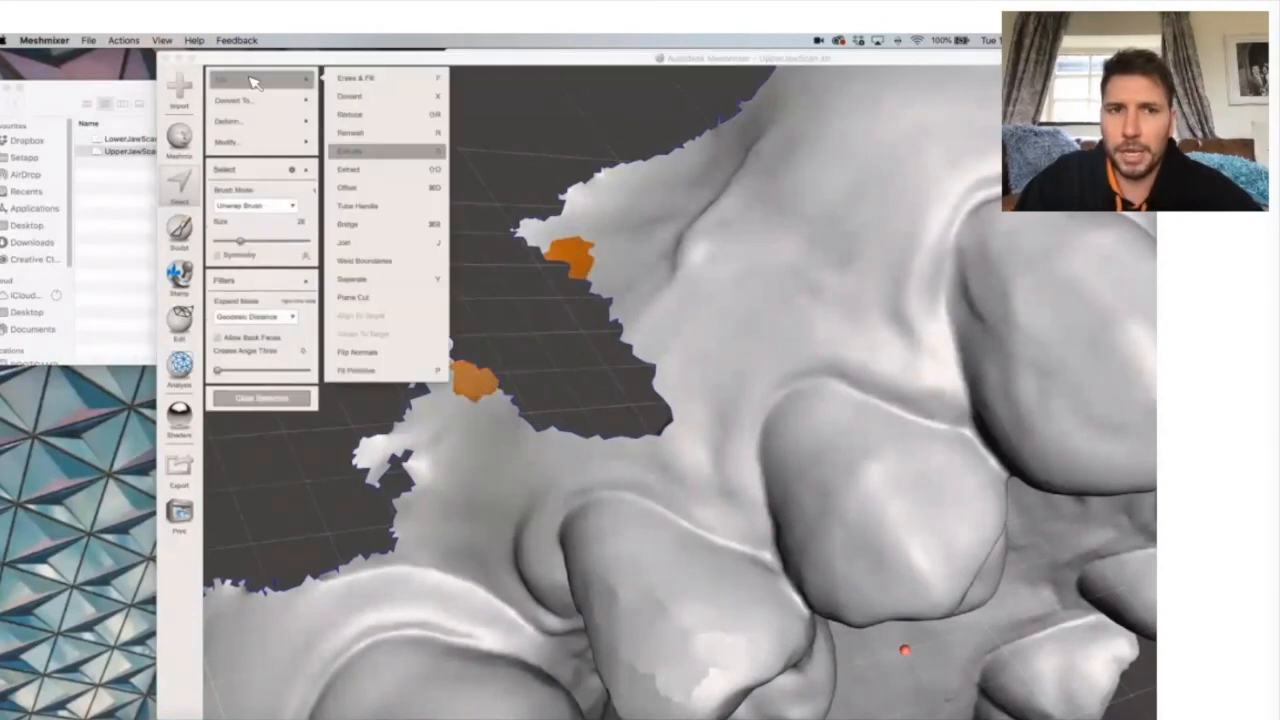
left_click(366, 225)
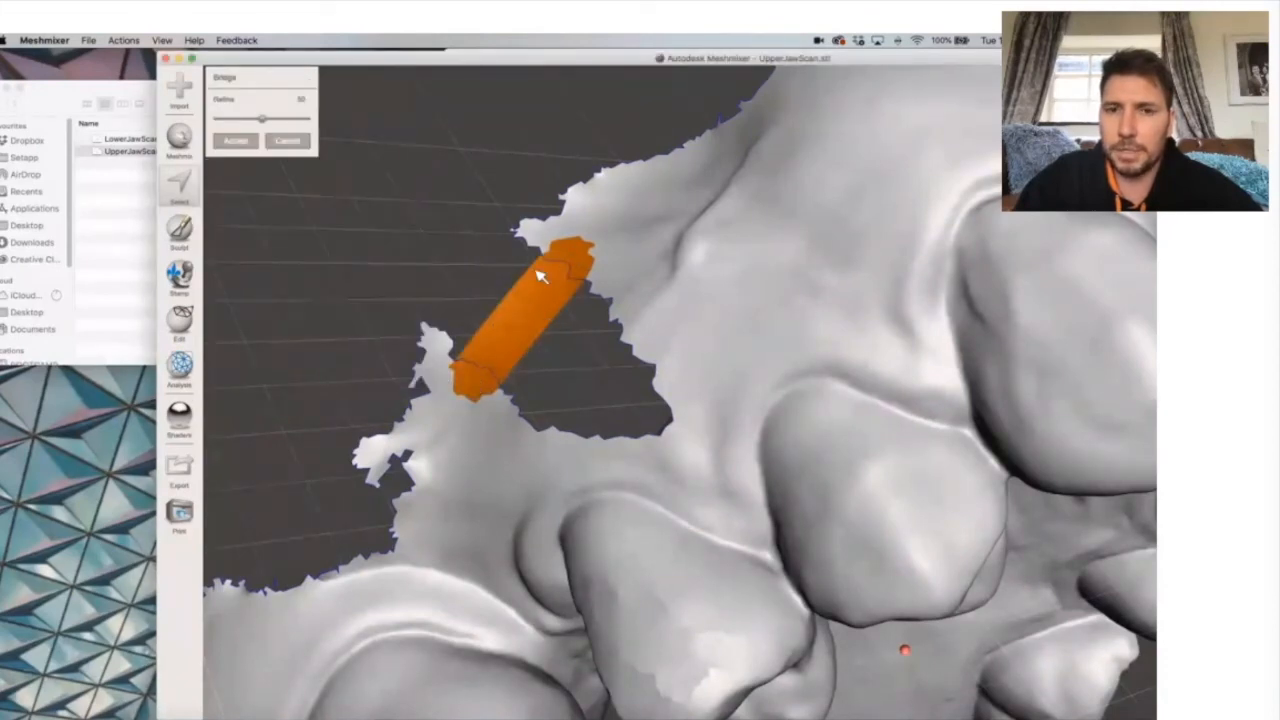
left_click(236, 140)
mouse_move(296, 145)
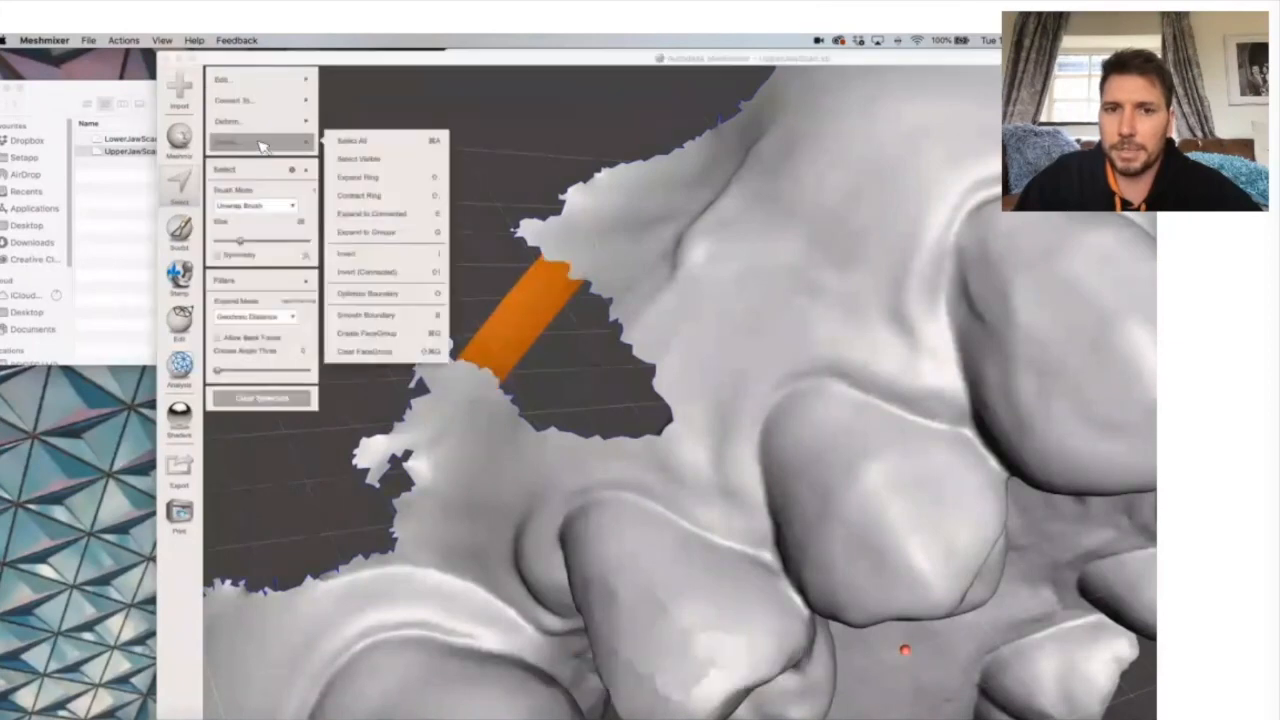
left_click(584, 262)
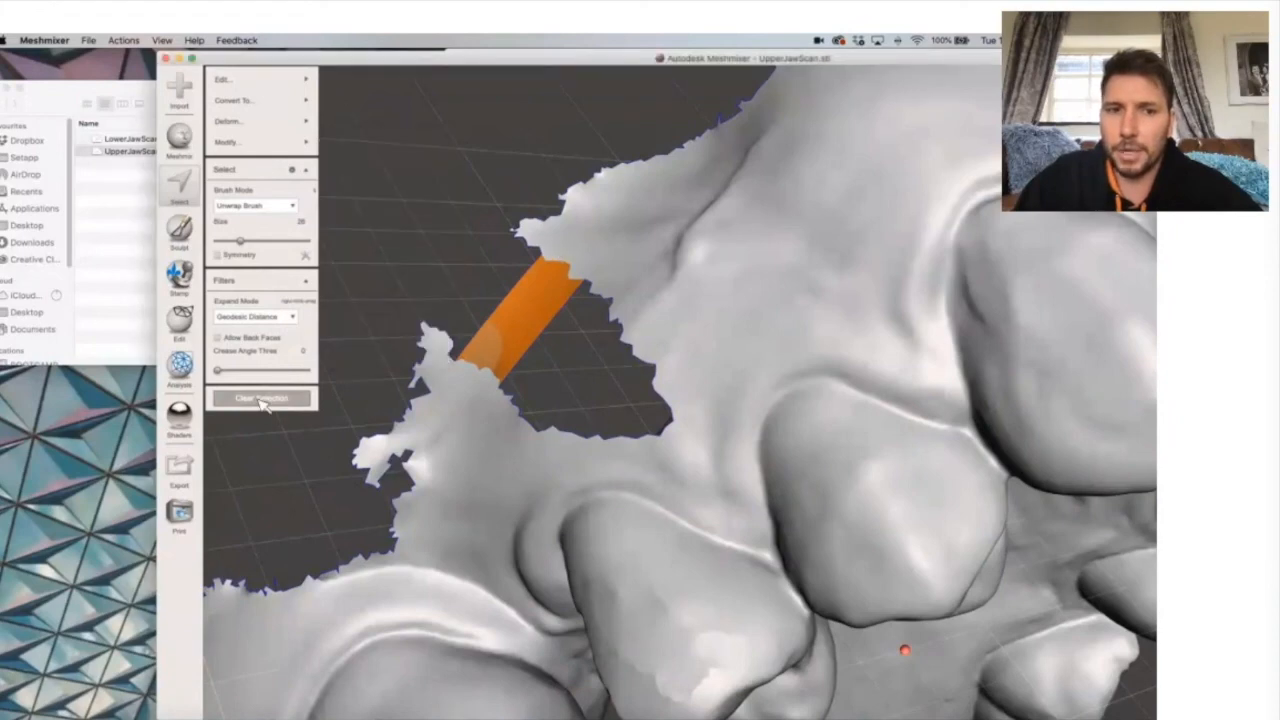
left_click(303, 392)
Fill the enclosed hole beneath the bridge with Inspector's Flat Fill and check the repaired gum surface from the side.
left_click(262, 83)
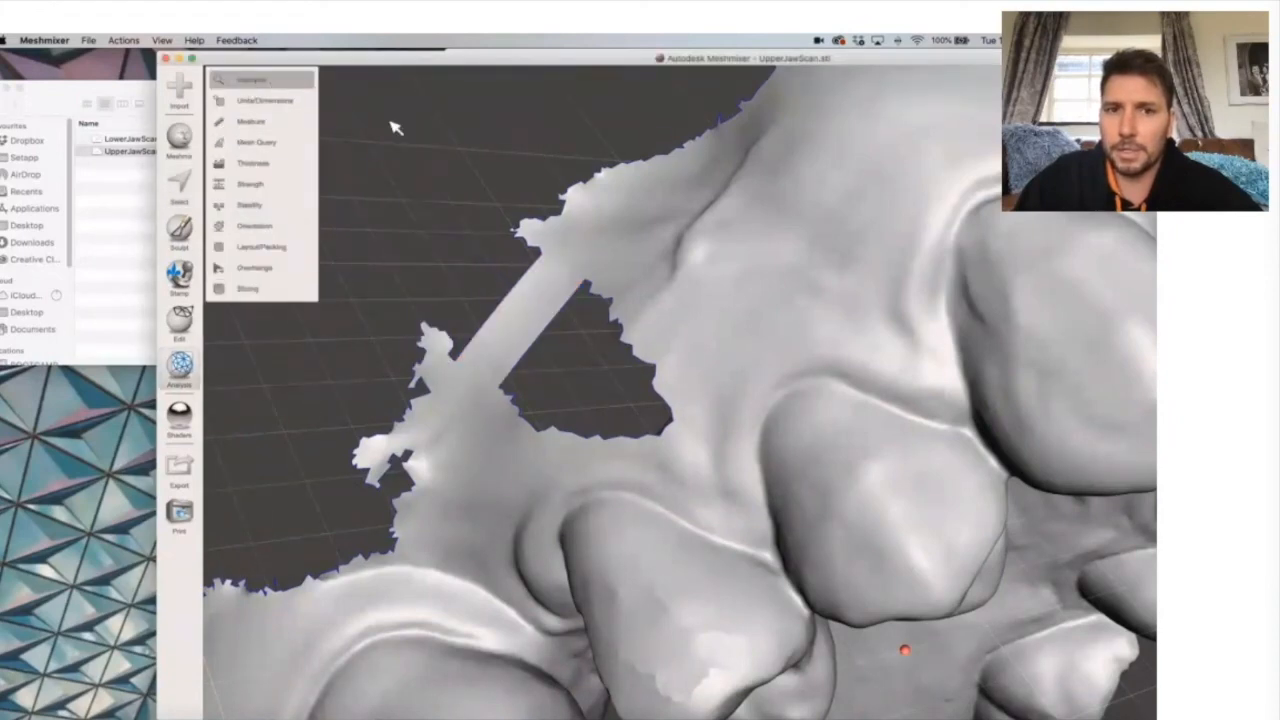
scroll(440, 197, "down", 5)
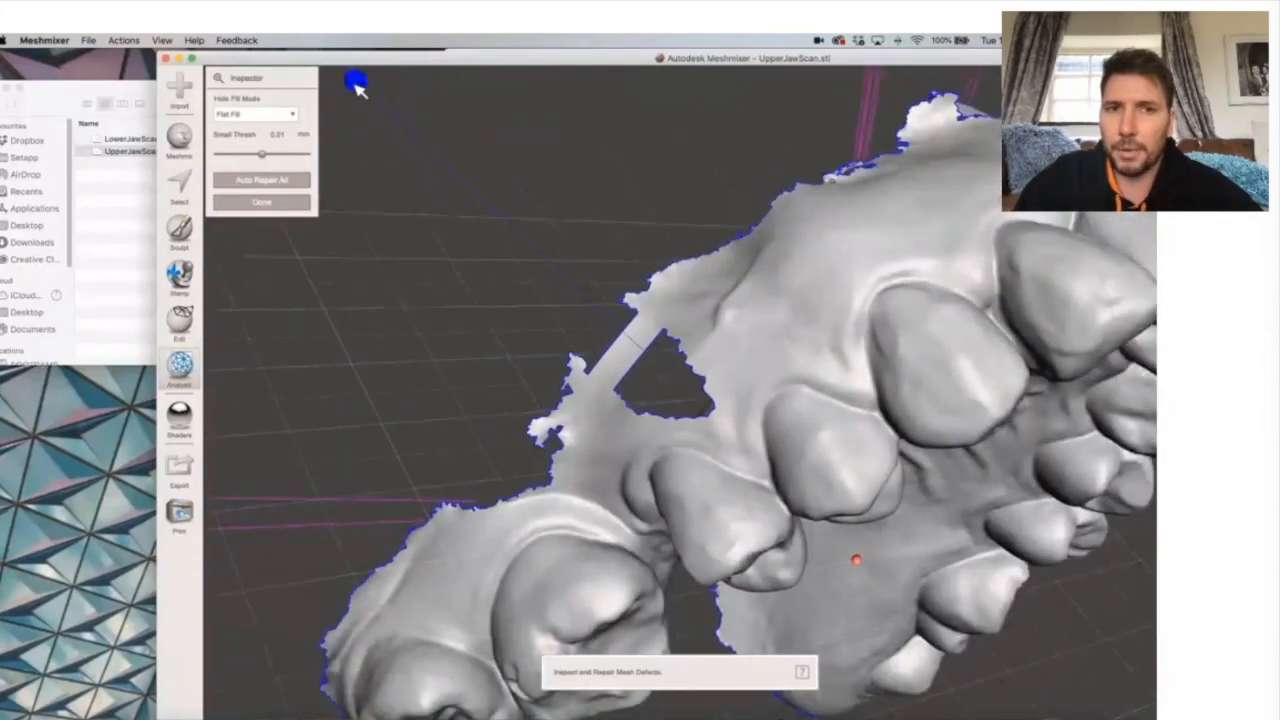
left_click(354, 84)
right_click_drag(722, 347, 722, 347)
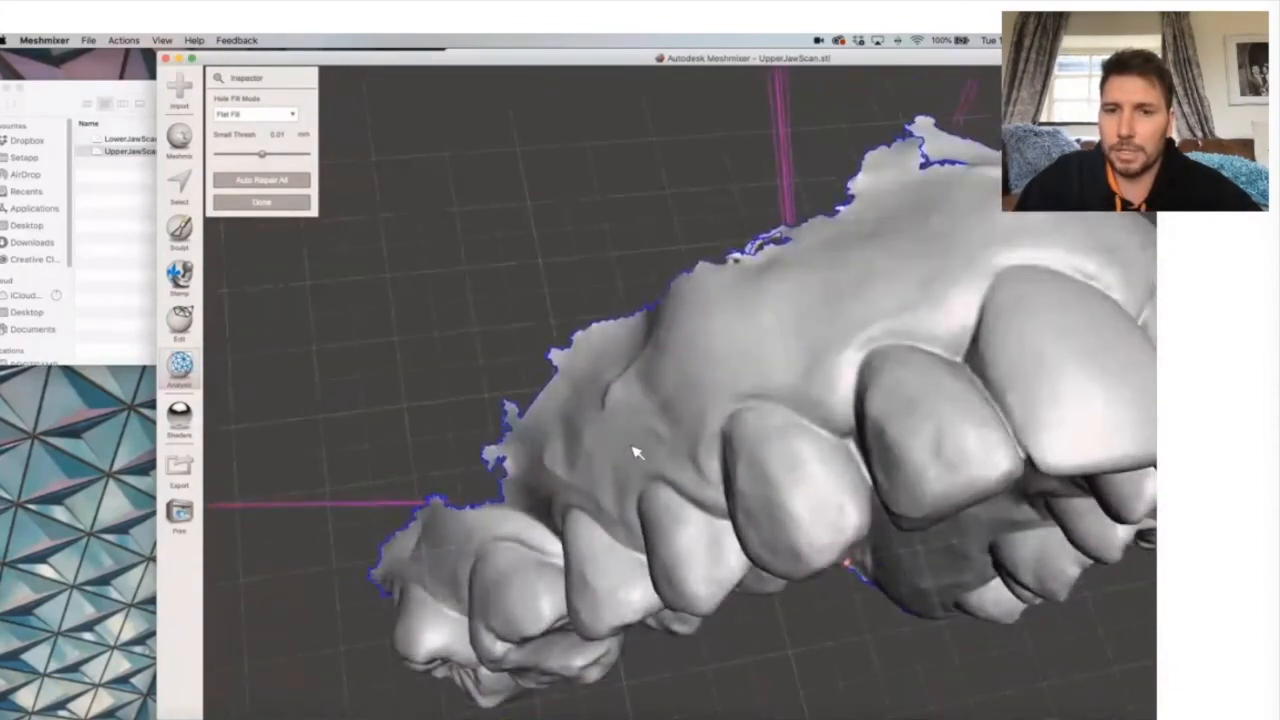
right_click_drag(636, 452, 636, 452)
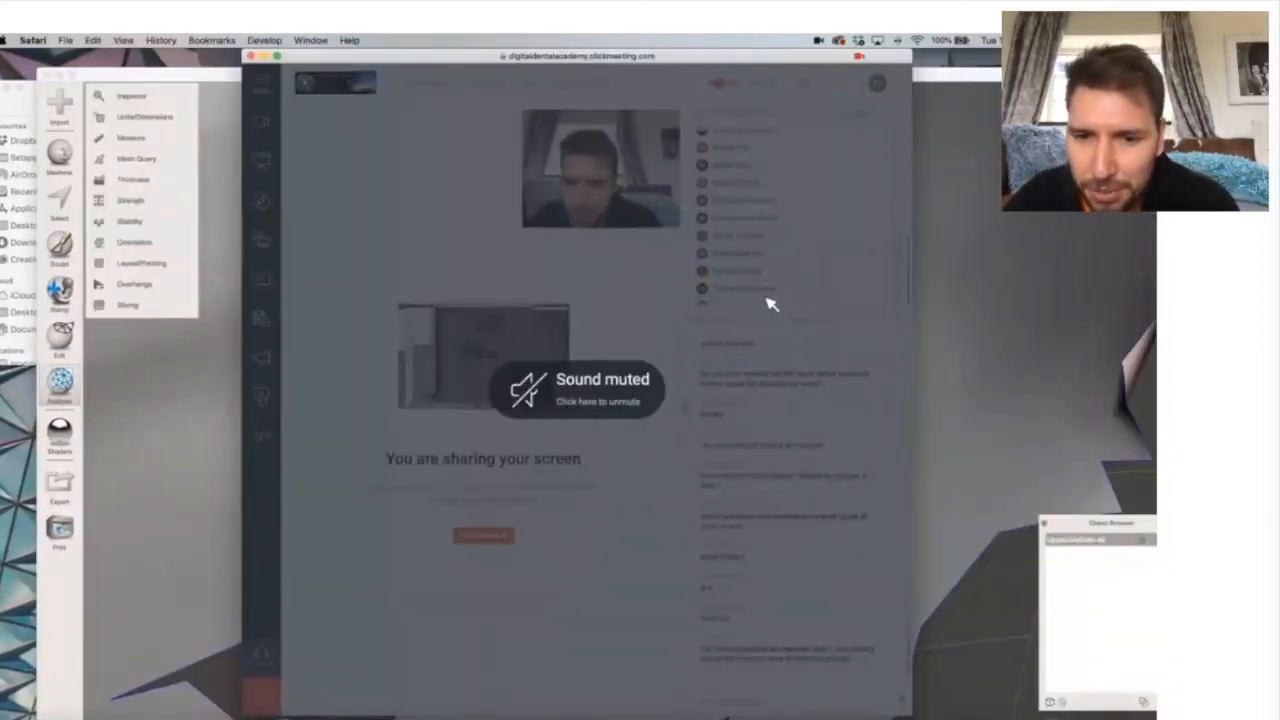
Switch to the ClickMeeting window in Safari, review the chat, then widen the window across the screen and reposition it.
scroll(775, 306, "up", 1)
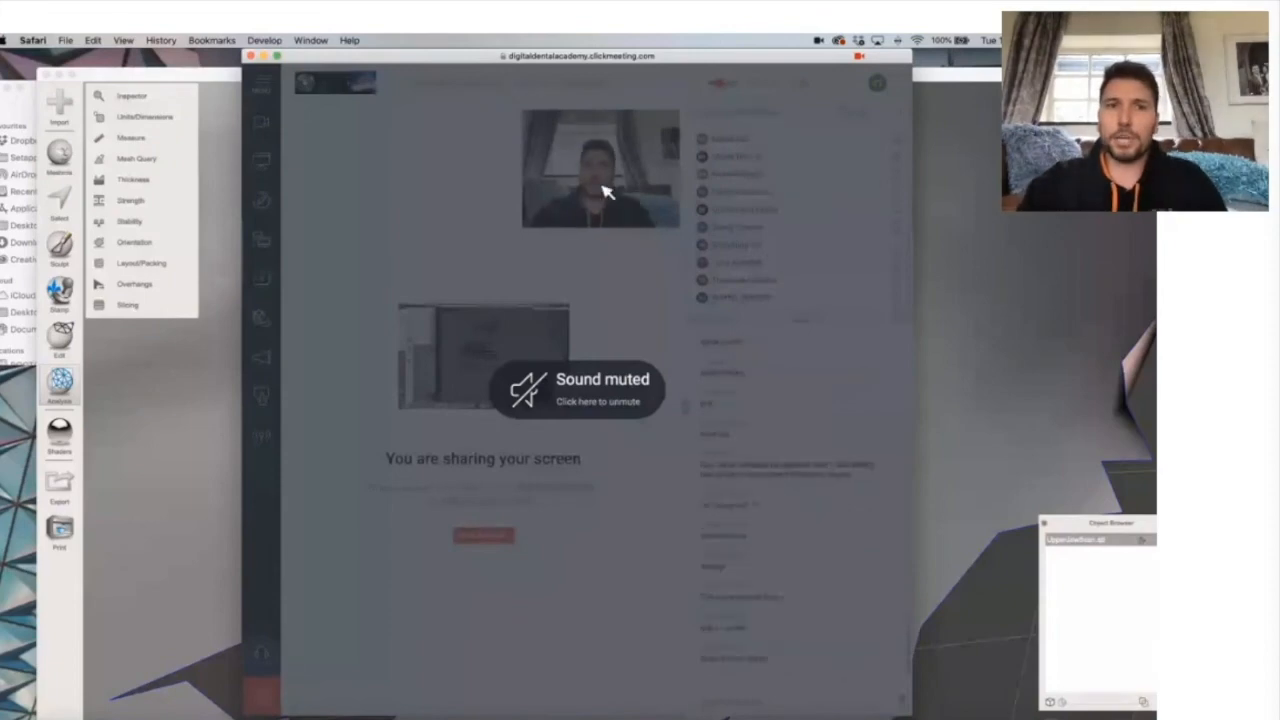
left_click_drag(380, 55, 190, 55)
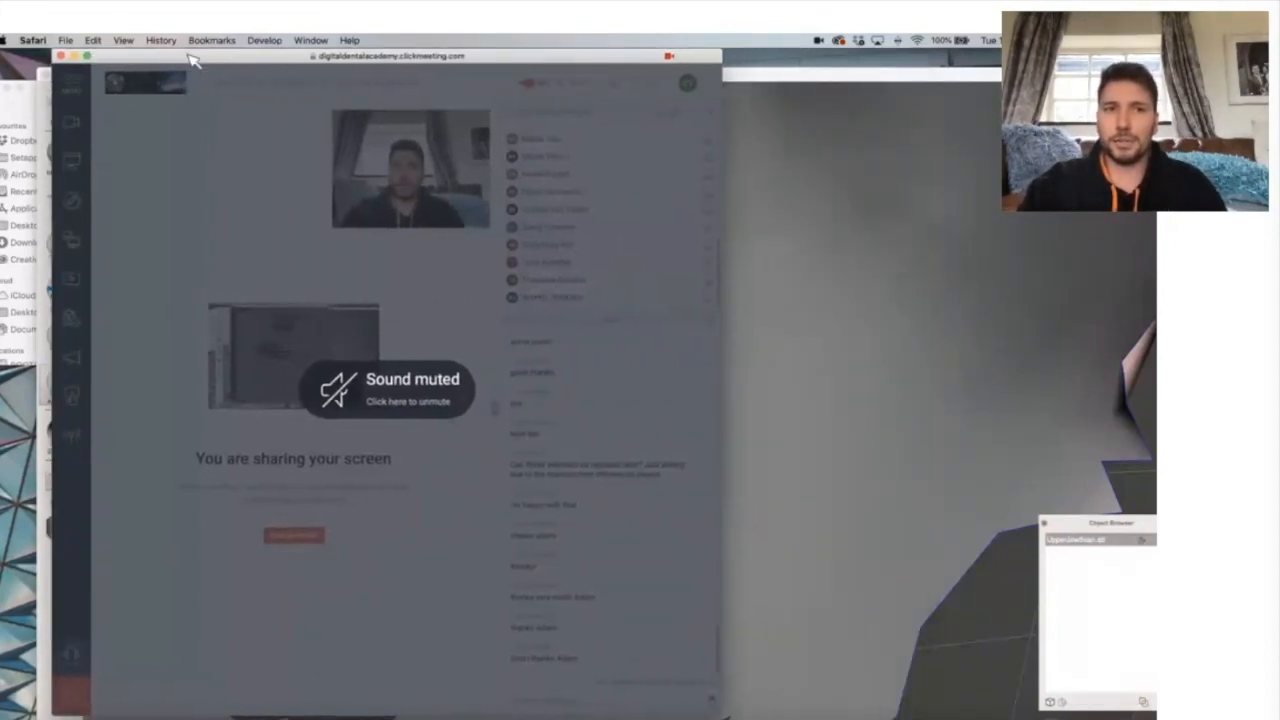
left_click_drag(724, 408, 1132, 445)
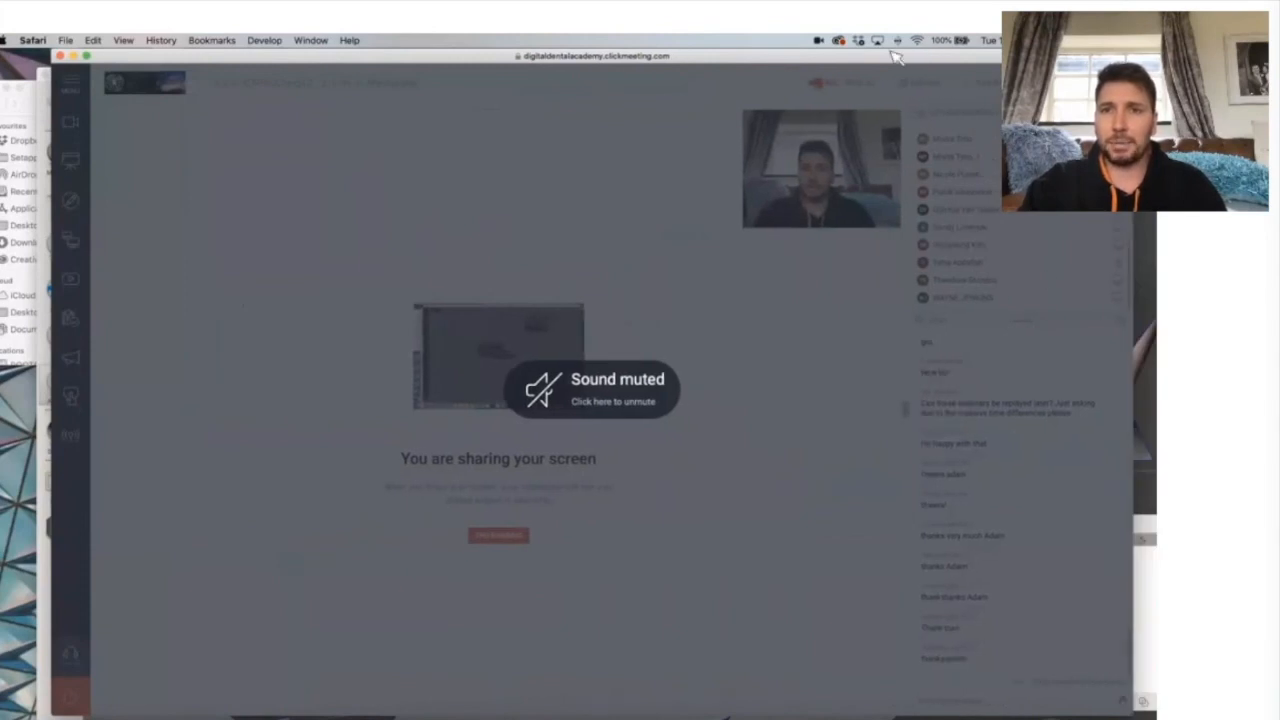
left_click_drag(927, 58, 845, 61)
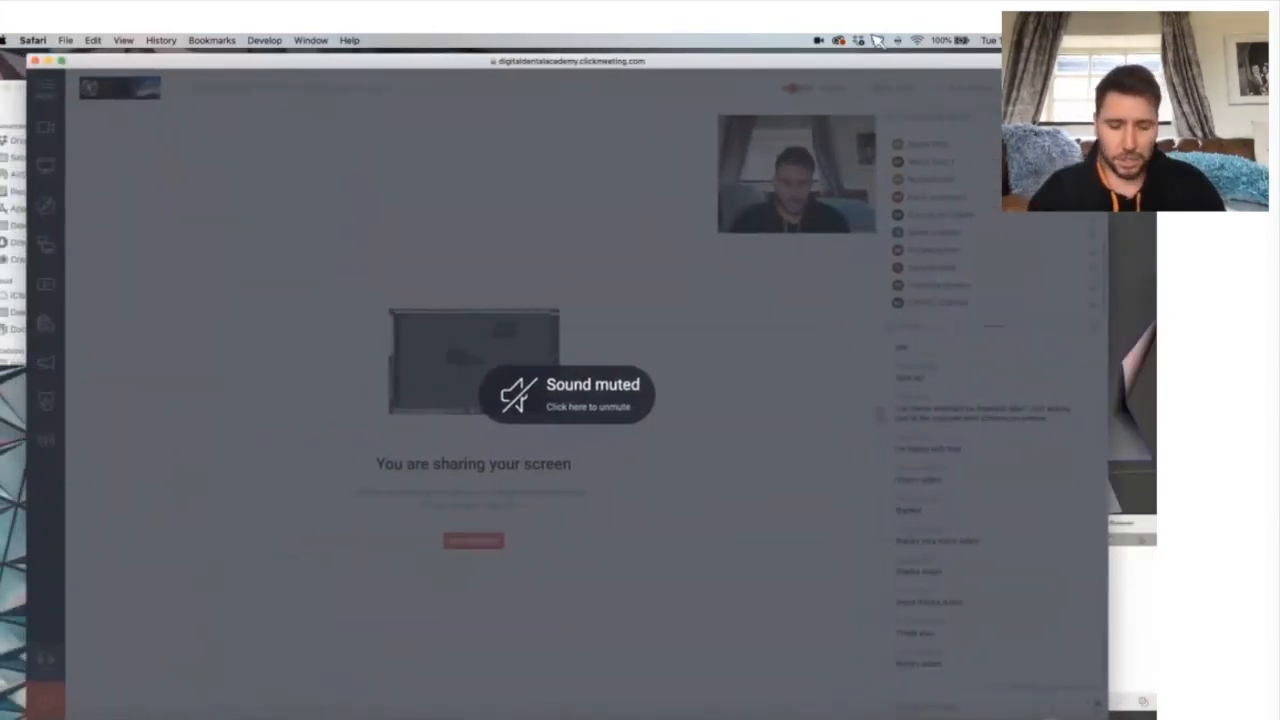